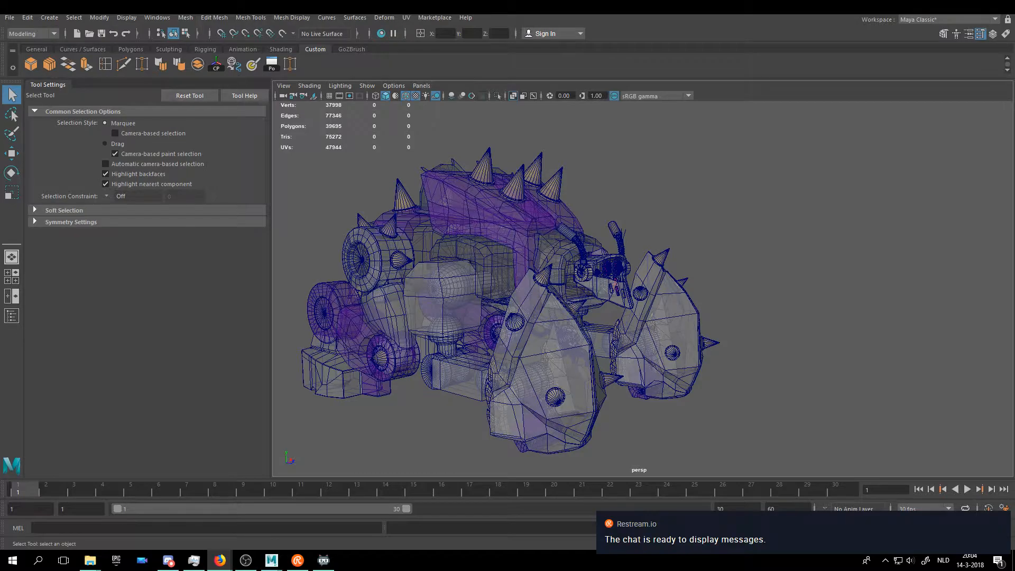
- Select the front arm with the spiked shield and examine its shoulder block and ball joints from several angles
{"action": "left_click_drag", "start_coordinate": [400, 298], "coordinate": [718, 270], "text": "alt"}
{"action": "left_click", "coordinate": [718, 271]}
{"action": "scroll", "coordinate": [688, 248], "scroll_direction": "up", "scroll_amount": 6}
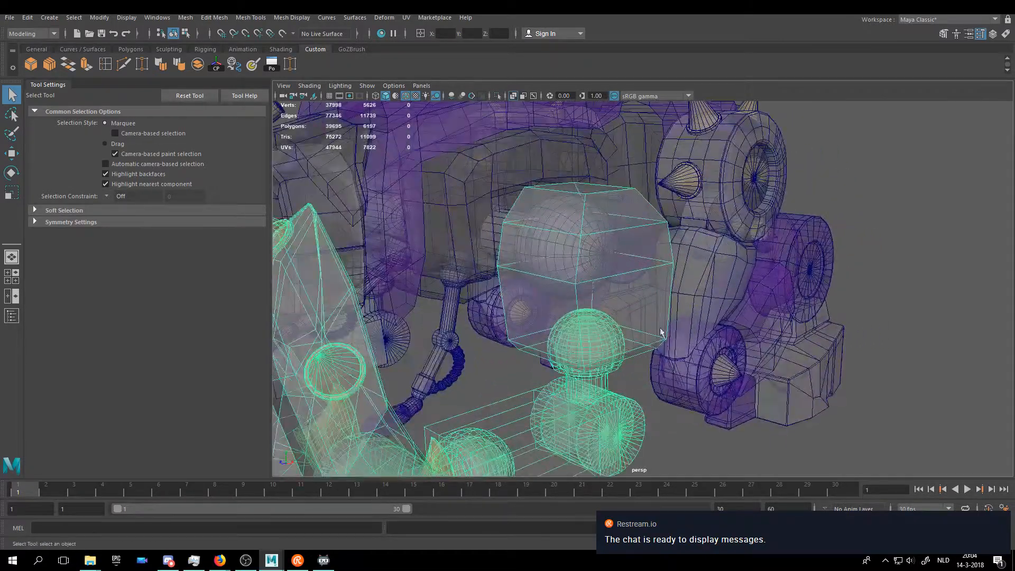
{"action": "left_click_drag", "start_coordinate": [655, 221], "coordinate": [605, 175], "text": "alt"}
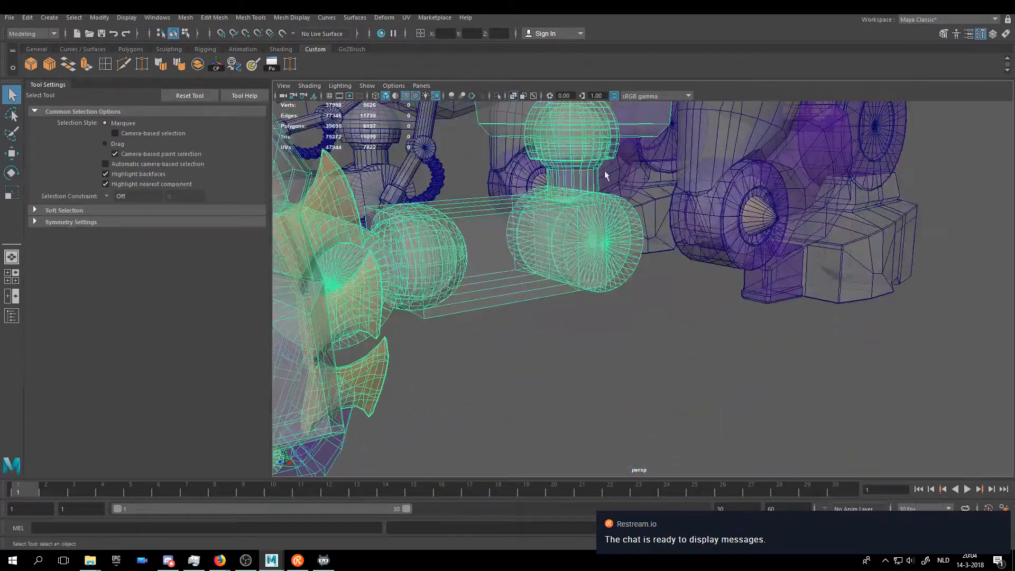
{"action": "middle_click_drag", "start_coordinate": [605, 174], "coordinate": [634, 349], "text": "alt"}
{"action": "scroll", "coordinate": [614, 333], "scroll_direction": "up", "scroll_amount": 3}
{"action": "left_click_drag", "start_coordinate": [598, 319], "coordinate": [591, 304], "text": "alt"}
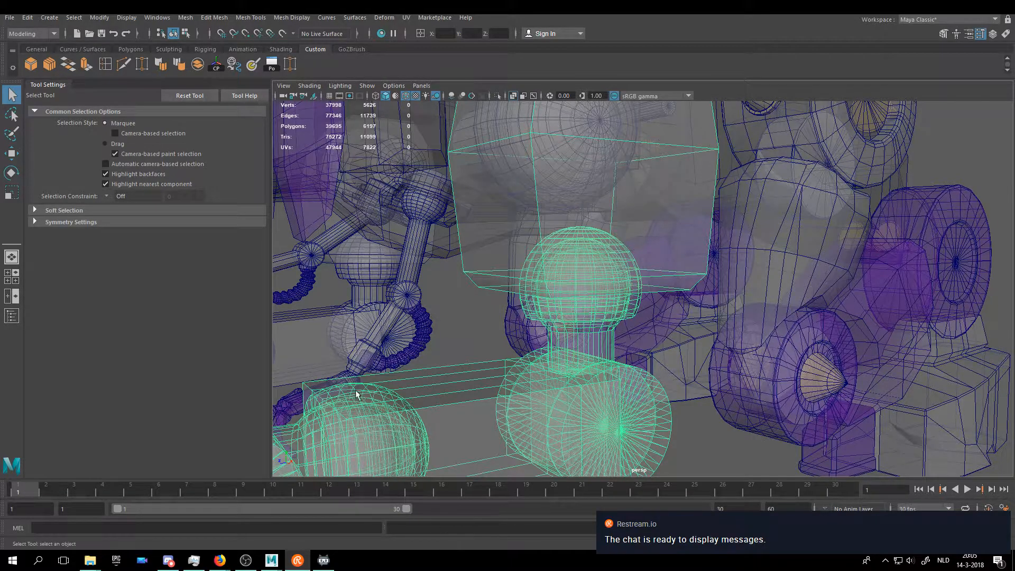
{"action": "key", "text": "a"}
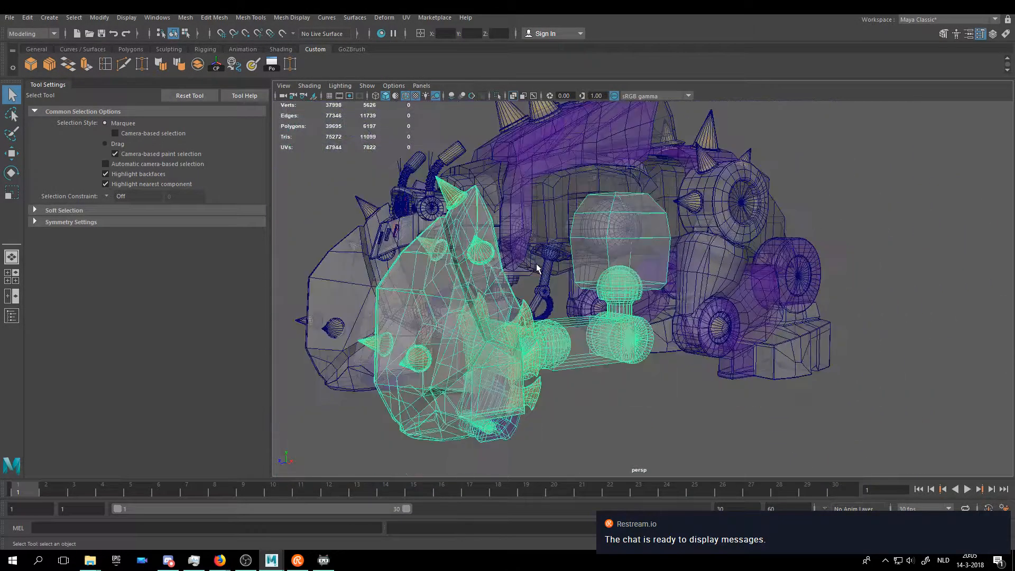
{"action": "left_click_drag", "start_coordinate": [535, 254], "coordinate": [582, 284], "text": "alt"}
{"action": "left_click_drag", "start_coordinate": [604, 296], "coordinate": [893, 269], "text": "alt"}
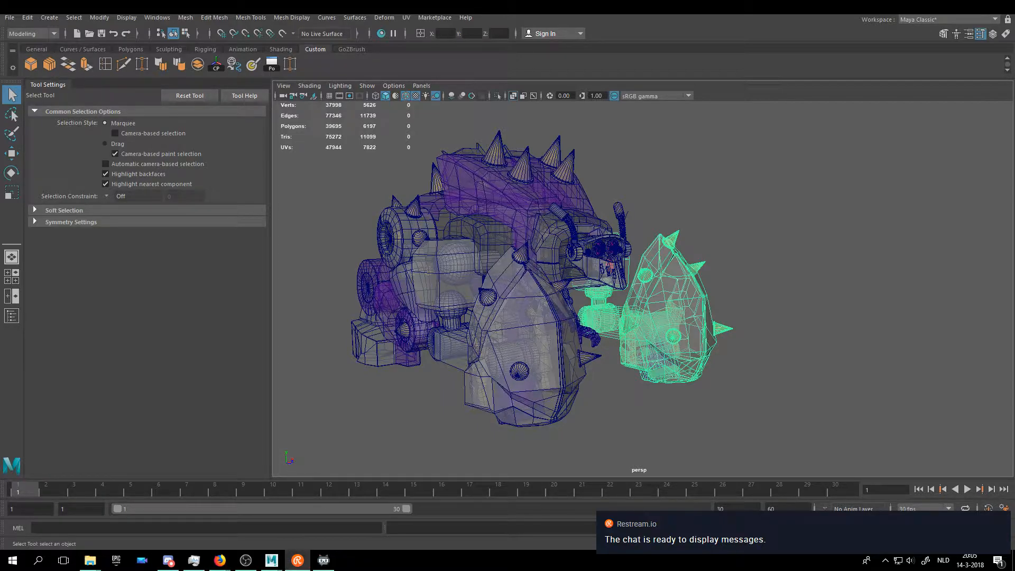
{"action": "left_click_drag", "start_coordinate": [768, 286], "coordinate": [732, 284], "text": "alt"}
{"action": "middle_click_drag", "start_coordinate": [732, 285], "coordinate": [621, 263], "text": "alt"}
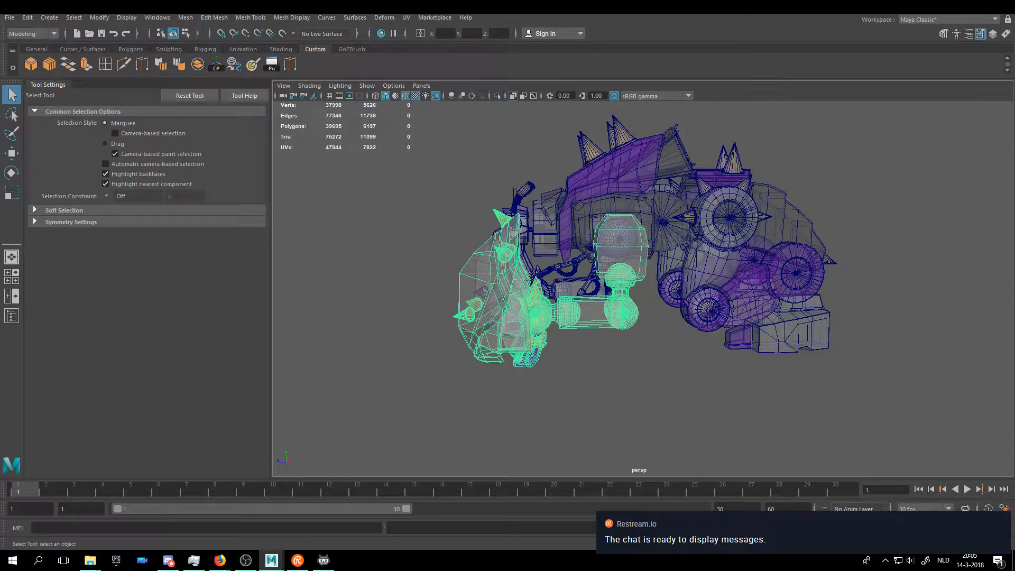
{"action": "left_click", "coordinate": [219, 560]}
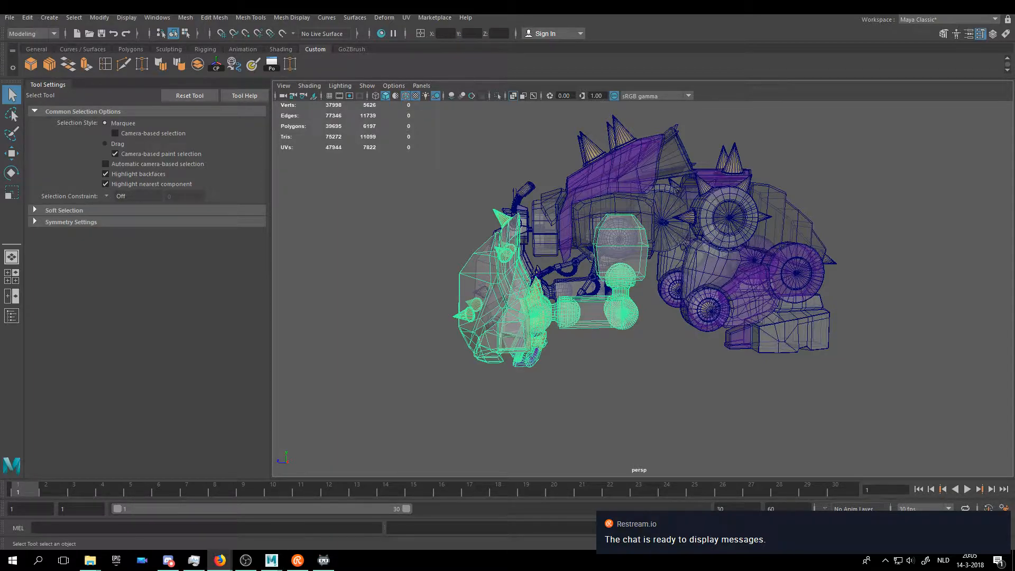
{"action": "left_click", "coordinate": [298, 560]}
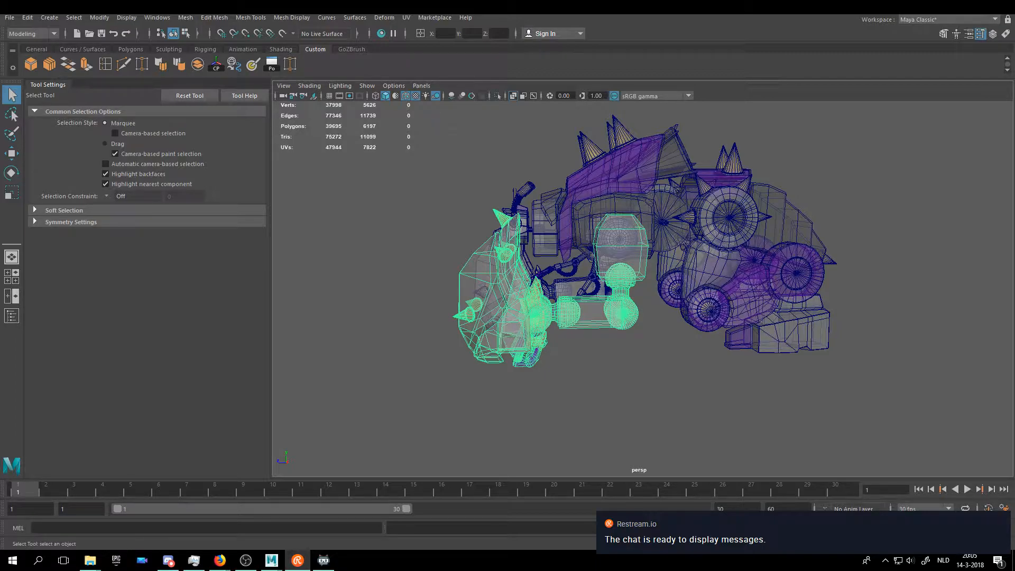
{"action": "key", "text": "alt+Tab"}
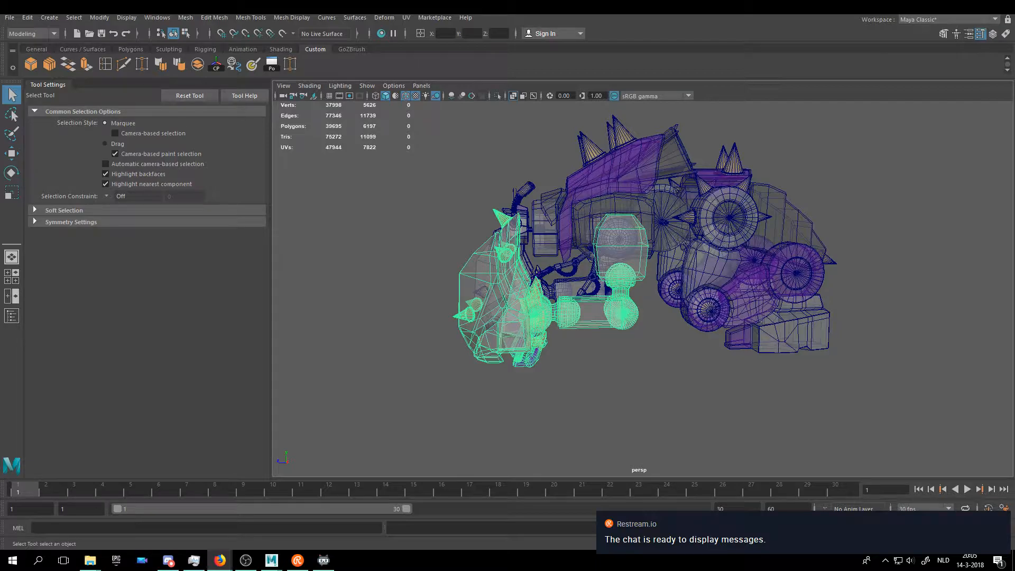
{"action": "key", "text": "alt+Tab"}
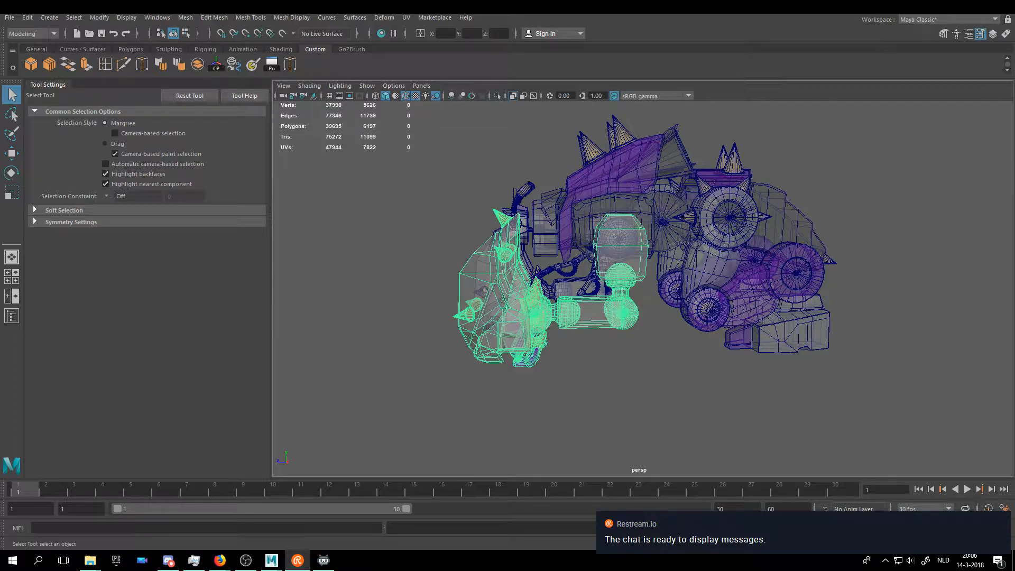
{"action": "key", "text": "alt+Tab"}
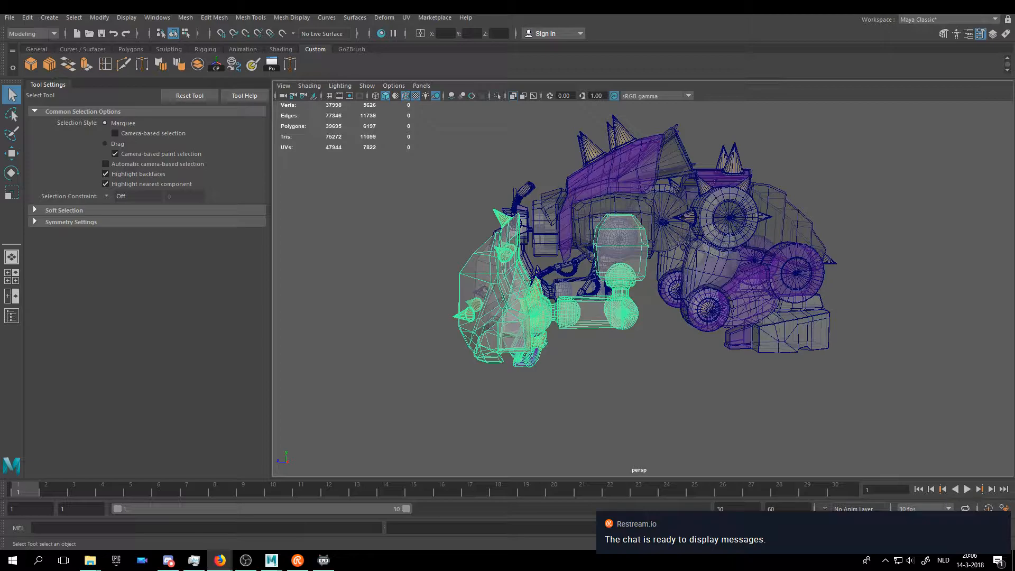
{"action": "key", "text": "alt+Tab"}
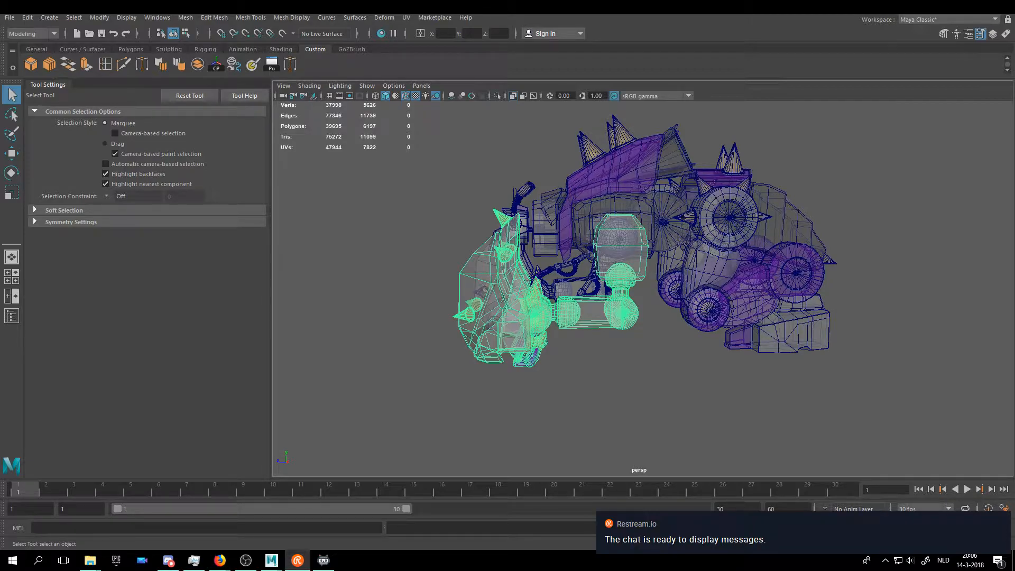
{"action": "key", "text": "alt+Tab"}
{"action": "key", "text": "alt+Tab"}
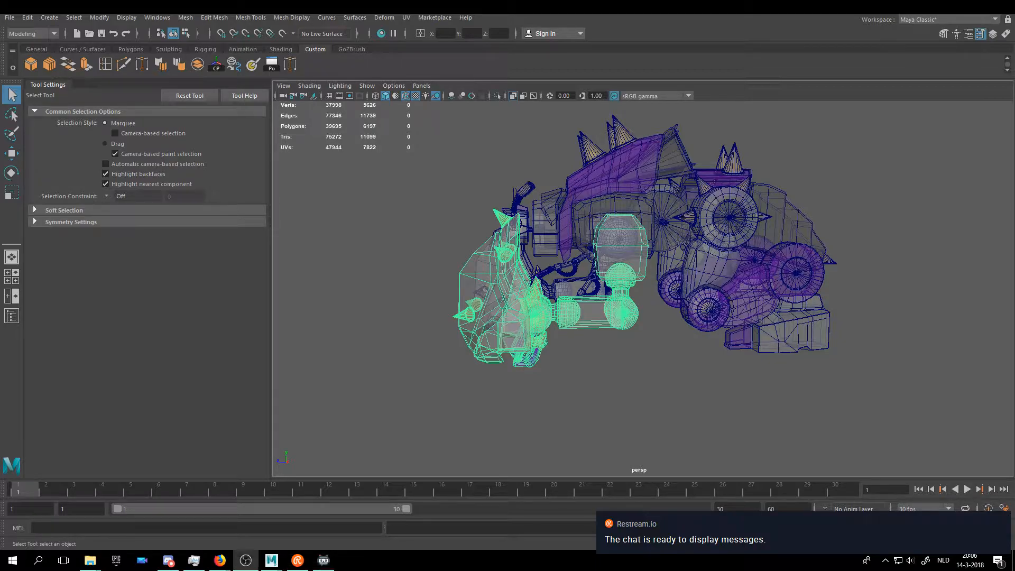
{"action": "key", "text": "alt+Tab"}
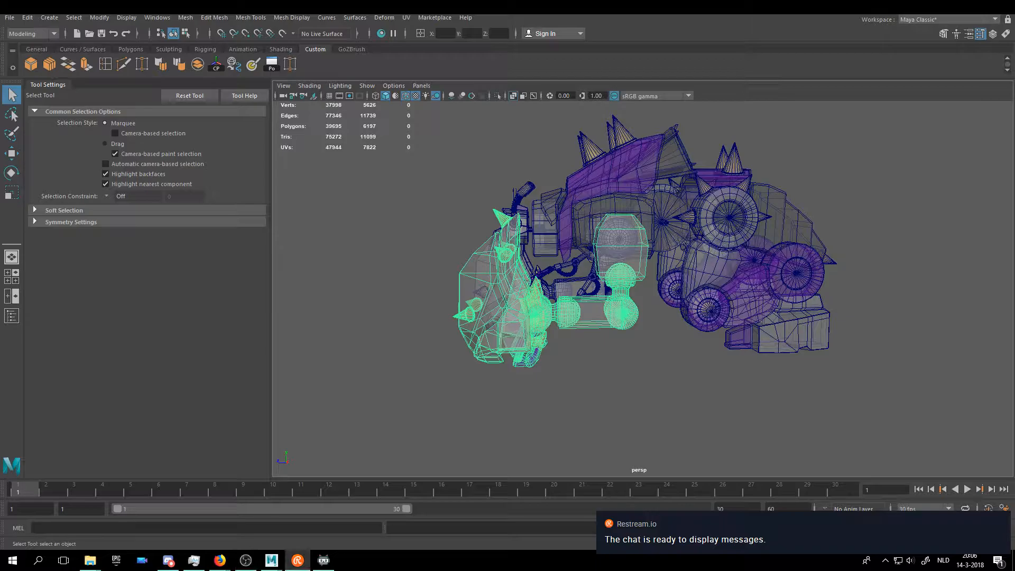
{"action": "key", "text": "alt+Tab"}
{"action": "key", "text": "alt+Tab"}
{"action": "key", "text": "alt+Tab"}
{"action": "key", "text": "alt+Tab"}
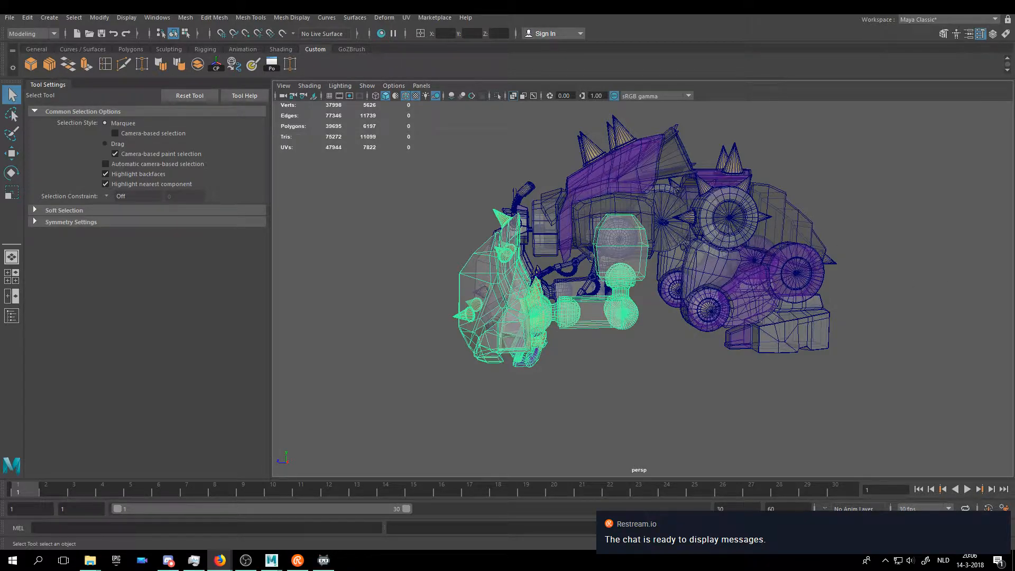
- Activate the Move tool with only the arm parts below the shoulder block selected, and turn off X-ray shading
{"action": "left_click_drag", "start_coordinate": [456, 260], "coordinate": [482, 262], "text": "alt"}
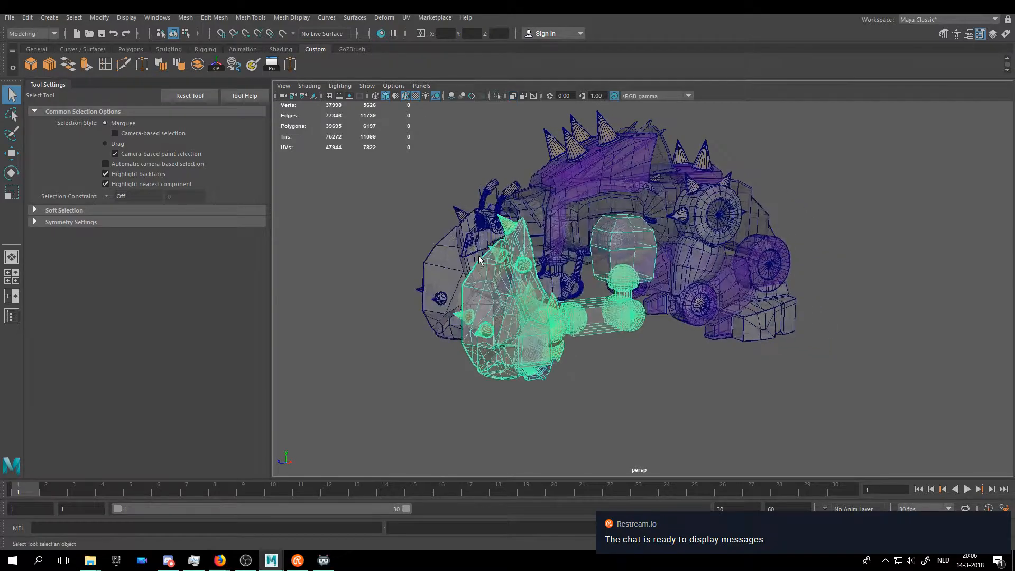
{"action": "key", "text": "w"}
{"action": "right_click_drag", "start_coordinate": [639, 284], "coordinate": [670, 302], "text": "alt"}
{"action": "middle_click_drag", "start_coordinate": [671, 317], "coordinate": [646, 284], "text": "alt"}
{"action": "right_click_drag", "start_coordinate": [646, 284], "coordinate": [671, 294], "text": "alt"}
{"action": "key", "text": "ctrl+z"}
{"action": "left_click_drag", "start_coordinate": [567, 276], "coordinate": [551, 225], "text": "alt"}
{"action": "middle_click_drag", "start_coordinate": [551, 224], "coordinate": [578, 286], "text": "alt"}
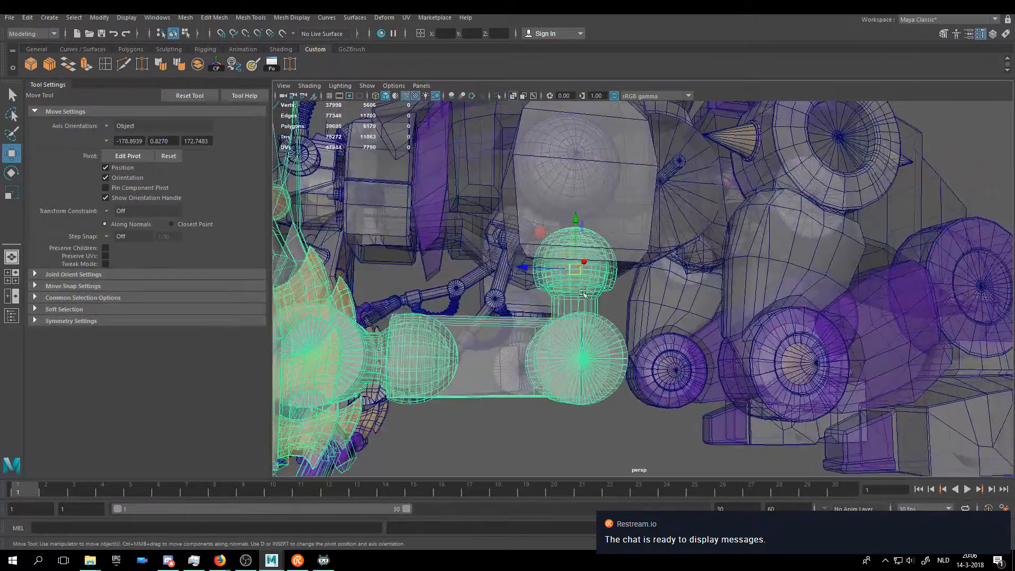
{"action": "left_click", "coordinate": [513, 96]}
- Examine the selected lower arm's ball joint and cylinder from below, and both shields from the front
{"action": "mouse_move", "coordinate": [571, 296]}
{"action": "left_mouse_down", "text": "alt"}
{"action": "mouse_move", "coordinate": [613, 349]}
{"action": "mouse_move", "coordinate": [584, 353]}
{"action": "left_mouse_up", "text": "alt"}
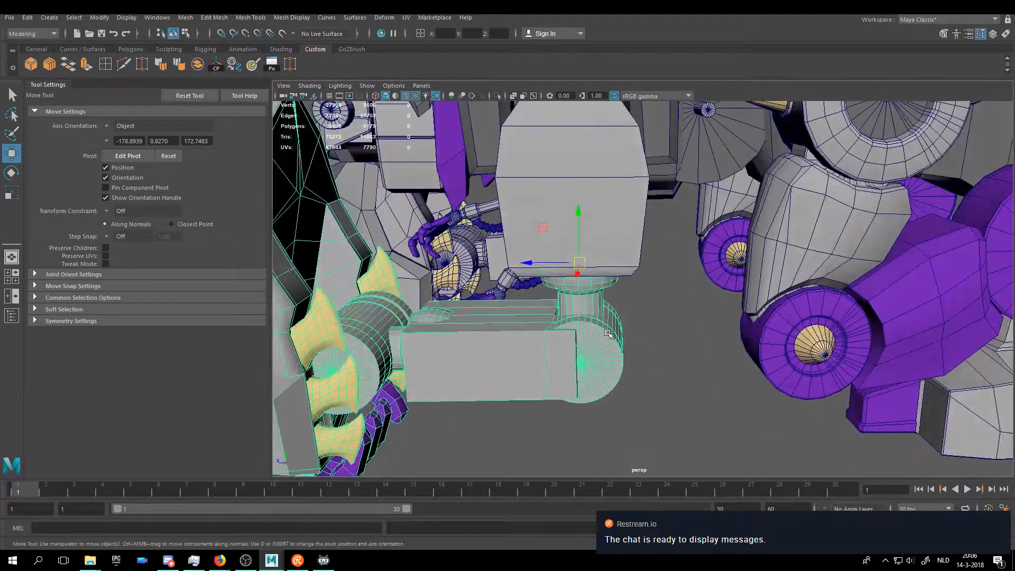
{"action": "middle_click_drag", "start_coordinate": [584, 365], "coordinate": [587, 290], "text": "alt"}
{"action": "left_click_drag", "start_coordinate": [586, 359], "coordinate": [613, 303], "text": "alt"}
{"action": "scroll", "coordinate": [614, 302], "scroll_direction": "up", "scroll_amount": 2}
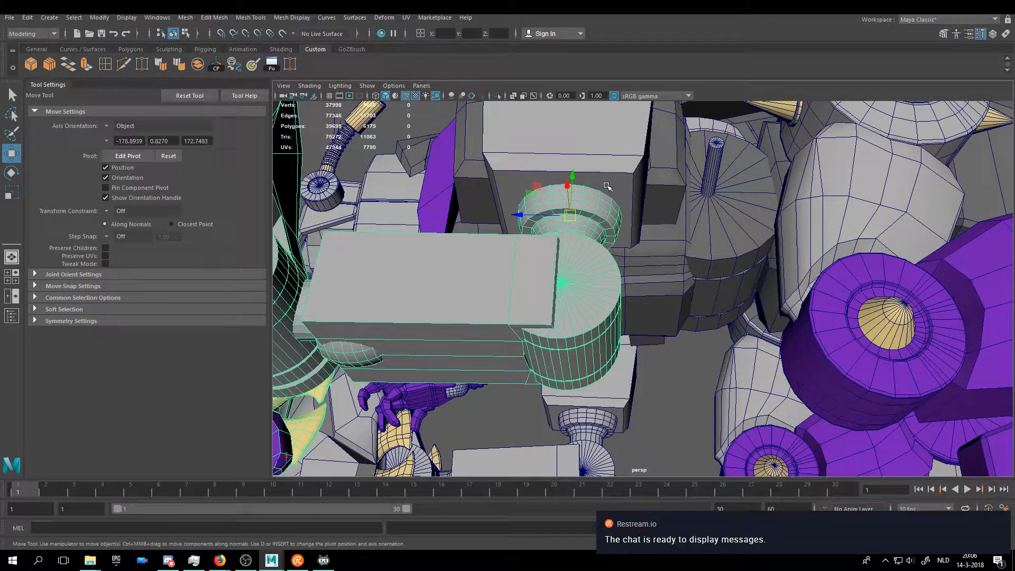
{"action": "left_click_drag", "start_coordinate": [581, 200], "coordinate": [803, 277], "text": "alt"}
{"action": "scroll", "coordinate": [618, 212], "scroll_direction": "down", "scroll_amount": 5}
{"action": "scroll", "coordinate": [739, 216], "scroll_direction": "up", "scroll_amount": 1}
{"action": "scroll", "coordinate": [739, 215], "scroll_direction": "down", "scroll_amount": 2}
{"action": "scroll", "coordinate": [654, 259], "scroll_direction": "up", "scroll_amount": 3}
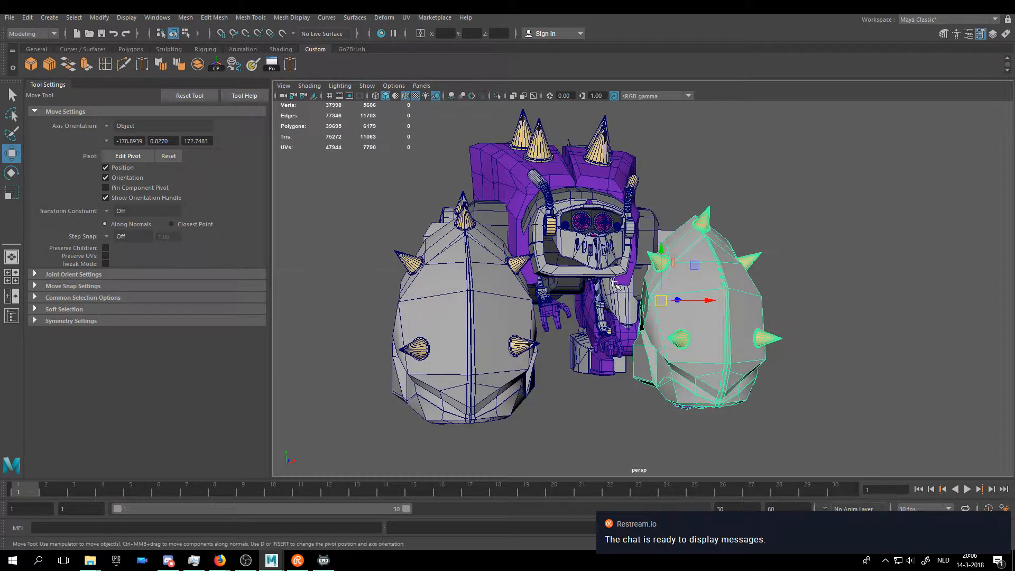
- Examine the whole creature from the front and both sides, checking how the arms connect to the body
{"action": "left_click", "coordinate": [734, 201]}
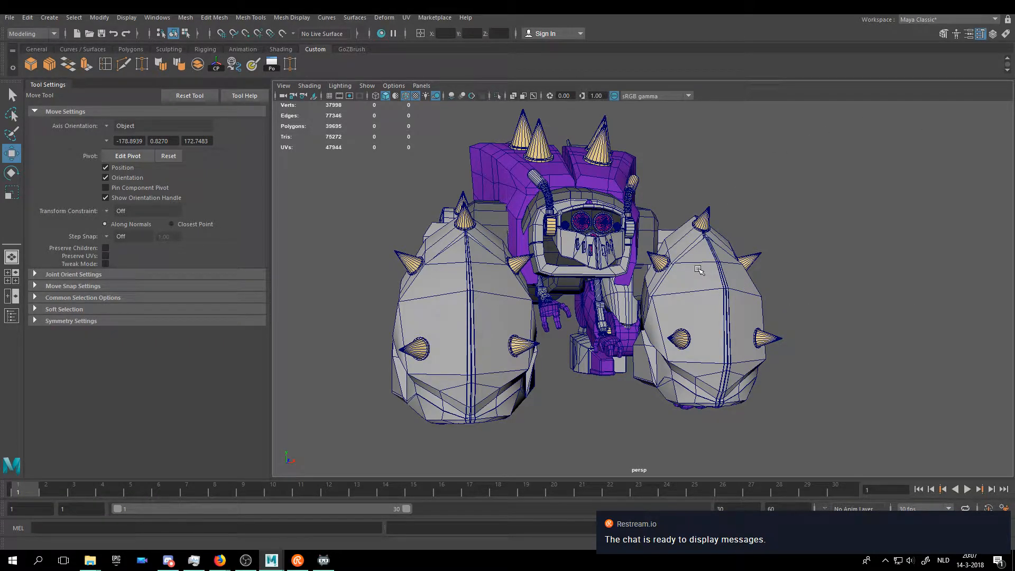
{"action": "left_click_drag", "start_coordinate": [699, 270], "coordinate": [597, 252], "text": "alt"}
{"action": "left_click", "coordinate": [597, 251]}
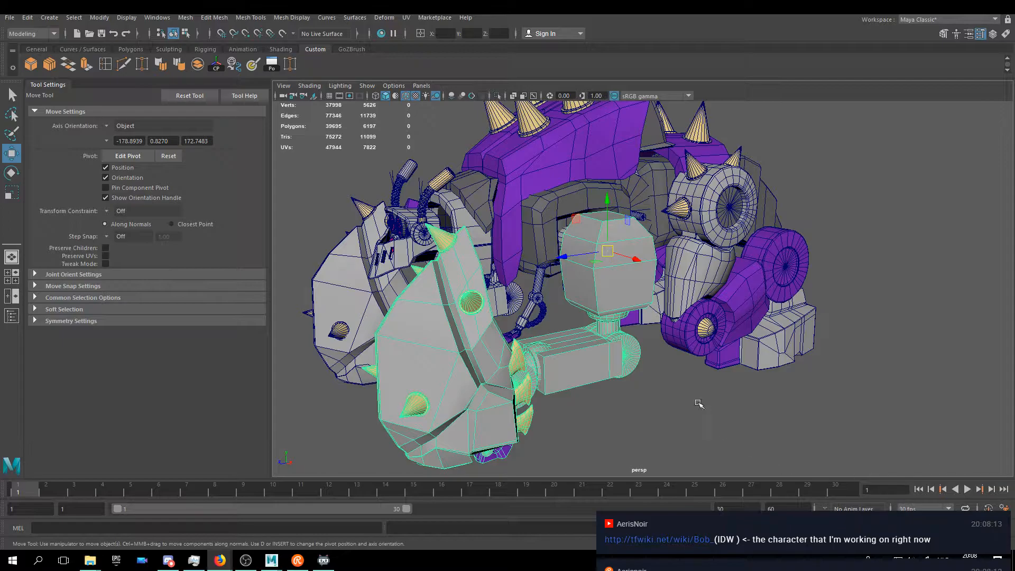
{"action": "left_click_drag", "start_coordinate": [700, 357], "coordinate": [703, 313], "text": "alt"}
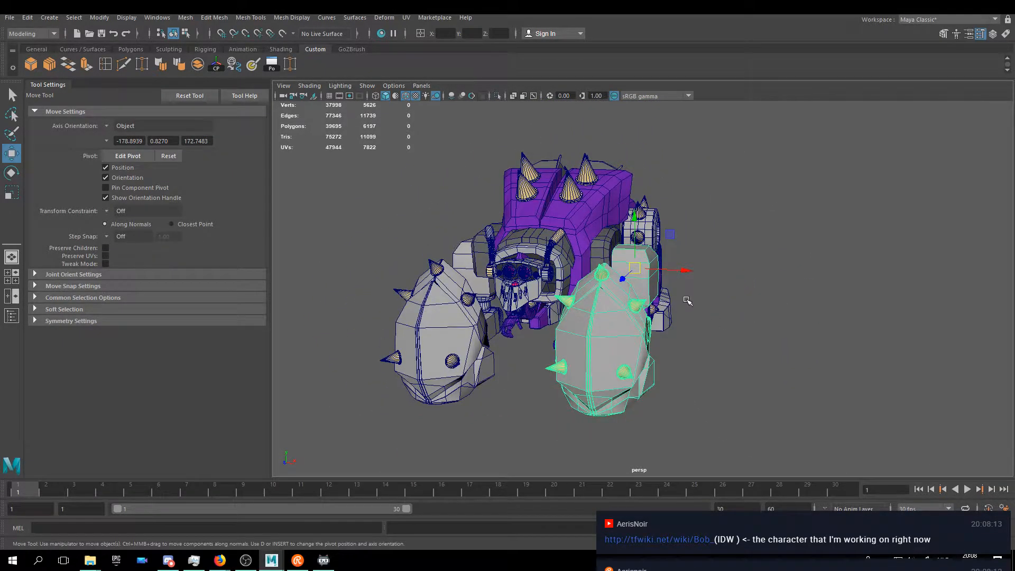
{"action": "left_click_drag", "start_coordinate": [580, 245], "coordinate": [730, 248], "text": "alt"}
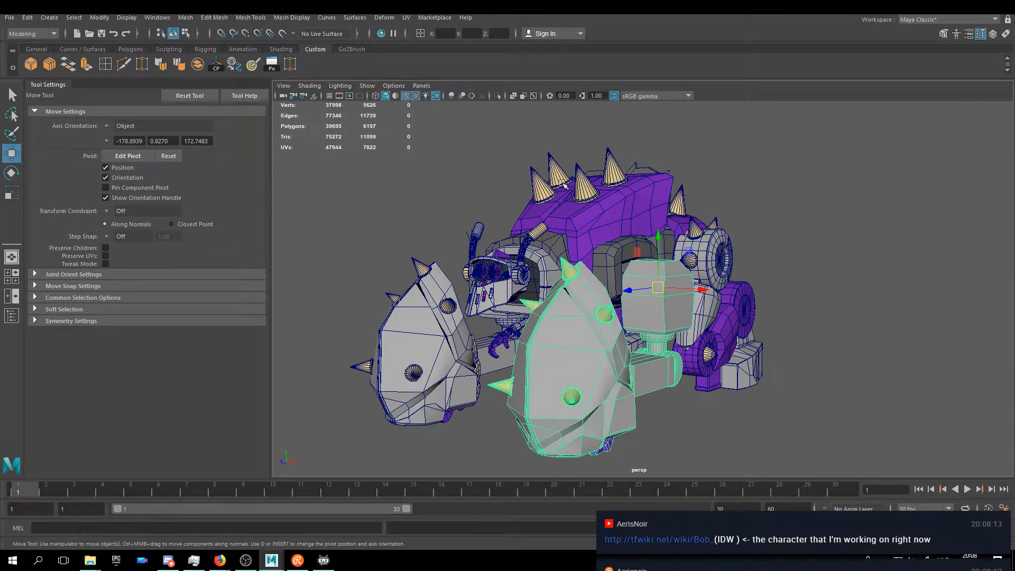
{"action": "left_click_drag", "start_coordinate": [548, 182], "coordinate": [647, 195], "text": "alt"}
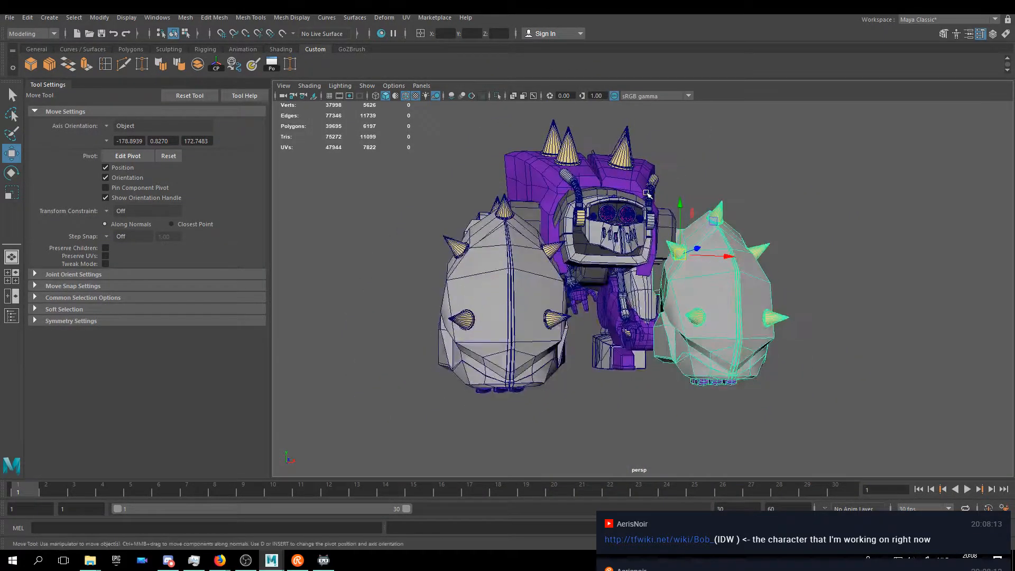
{"action": "right_click_drag", "start_coordinate": [661, 174], "coordinate": [670, 191], "text": "alt"}
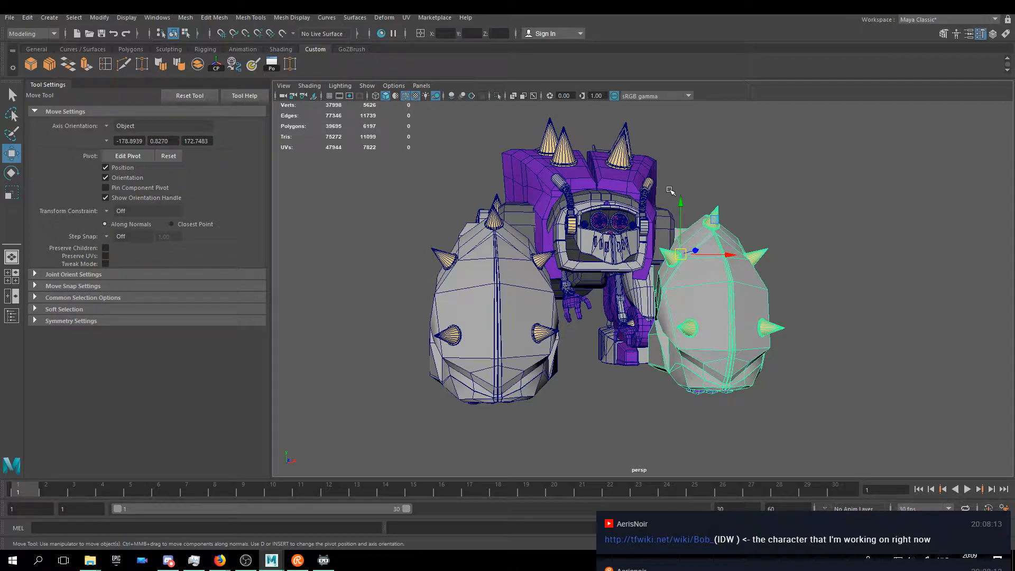
{"action": "left_click", "coordinate": [671, 191]}
{"action": "left_click_drag", "start_coordinate": [725, 163], "coordinate": [604, 148], "text": "alt"}
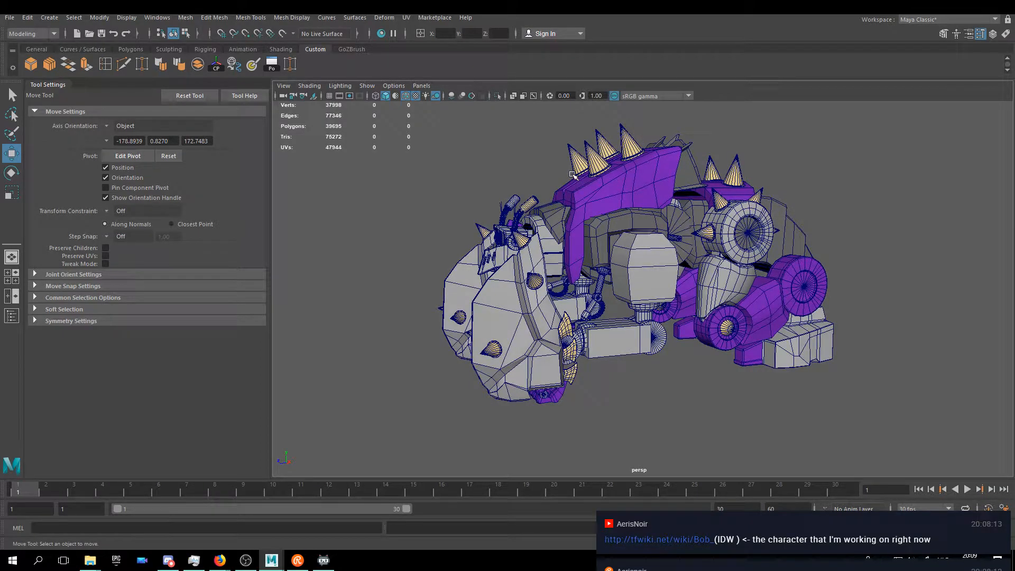
{"action": "left_click_drag", "start_coordinate": [503, 216], "coordinate": [616, 186], "text": "alt"}
{"action": "right_click_drag", "start_coordinate": [615, 245], "coordinate": [644, 259], "text": "alt"}
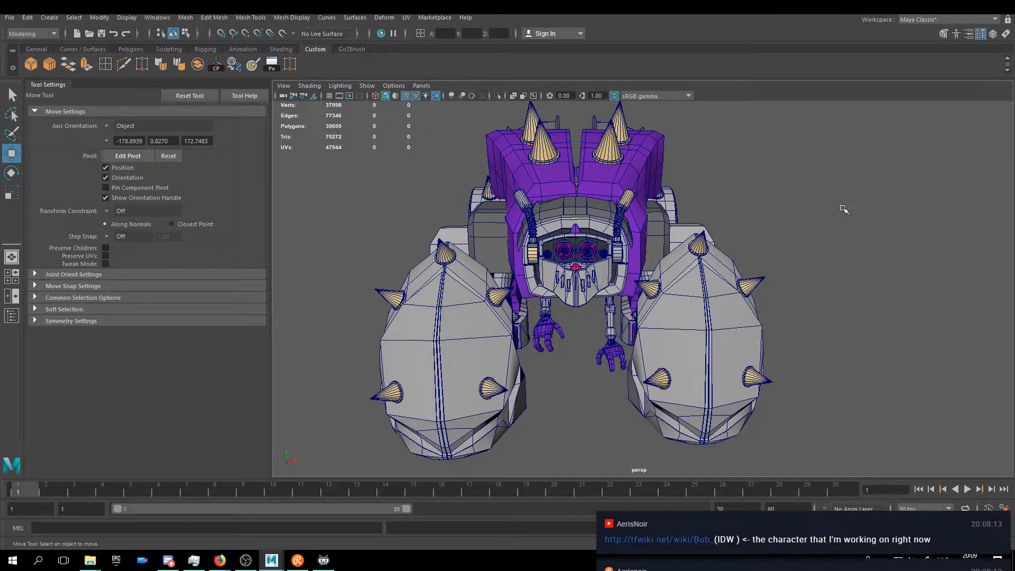
{"action": "left_click_drag", "start_coordinate": [840, 198], "coordinate": [686, 233], "text": "alt"}
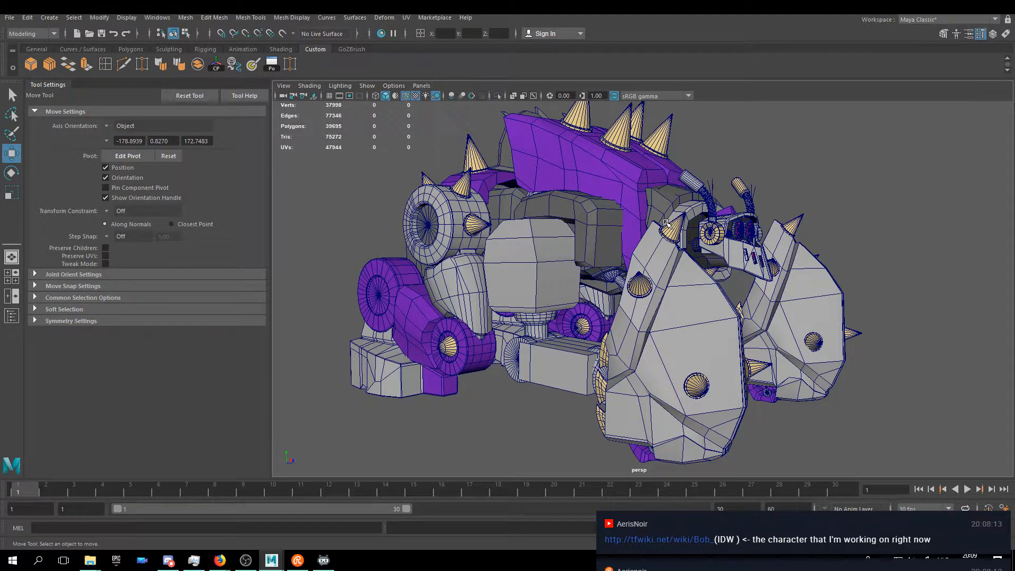
{"action": "left_click_drag", "start_coordinate": [570, 213], "coordinate": [524, 237], "text": "alt"}
- Move the lower arm assembly with its ball joint and shield forward, away from the shoulder block
{"action": "left_click", "coordinate": [673, 281]}
{"action": "right_click_drag", "start_coordinate": [675, 282], "coordinate": [747, 323], "text": "alt"}
{"action": "middle_click_drag", "start_coordinate": [744, 322], "coordinate": [682, 309], "text": "alt"}
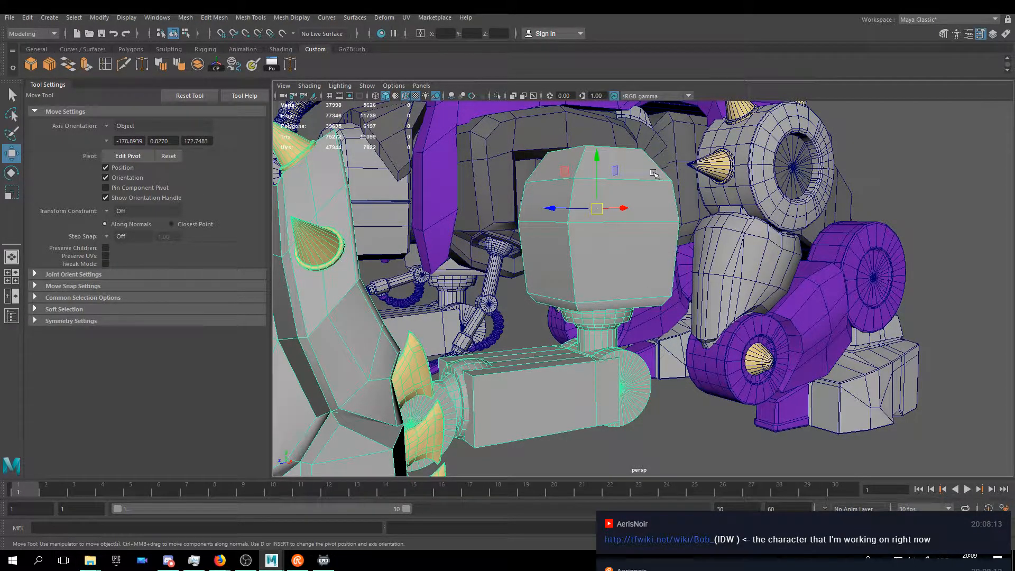
{"action": "left_click_drag", "start_coordinate": [537, 151], "coordinate": [475, 318], "text": "alt"}
{"action": "left_click", "coordinate": [628, 303]}
{"action": "left_click_drag", "start_coordinate": [562, 319], "coordinate": [549, 309], "text": "alt"}
{"action": "middle_click_drag", "start_coordinate": [651, 308], "coordinate": [696, 233], "text": "alt"}
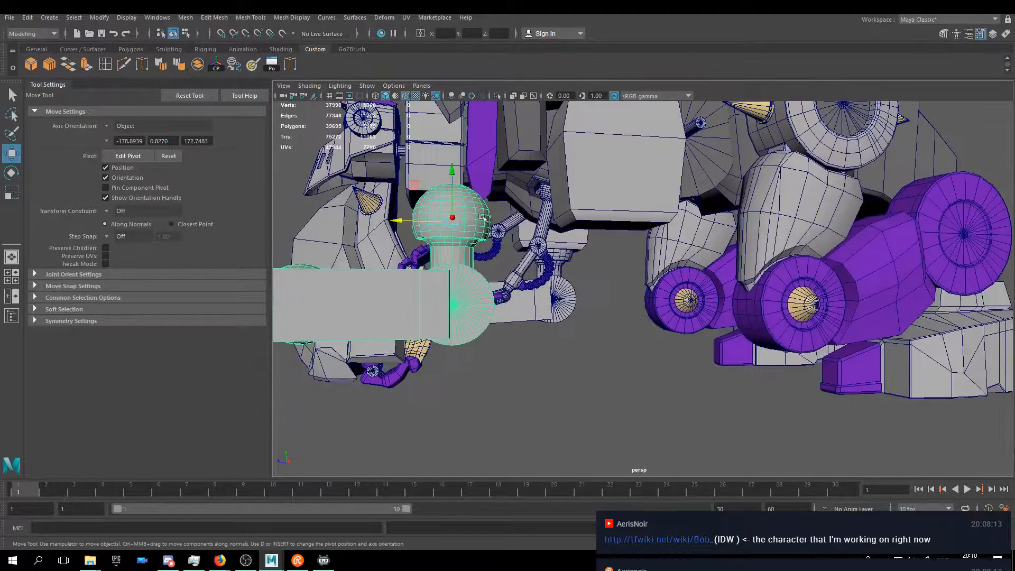
{"action": "scroll", "coordinate": [695, 233], "scroll_direction": "up", "scroll_amount": 2}
{"action": "left_click_drag", "start_coordinate": [665, 238], "coordinate": [629, 207], "text": "alt"}
{"action": "left_click_drag", "start_coordinate": [365, 196], "coordinate": [539, 242]}
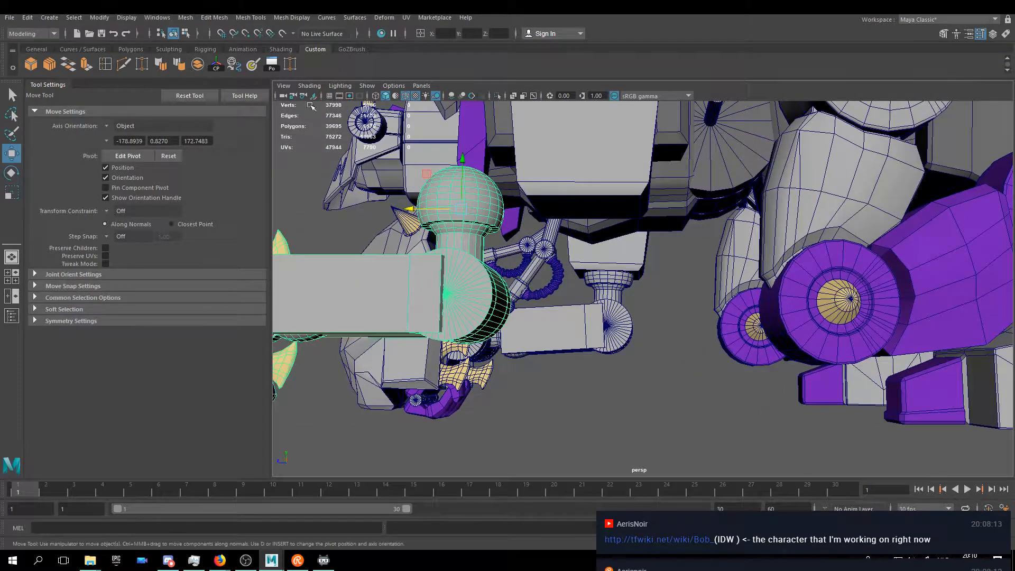
- Add the shoulder block to the selection and insert an edge loop through its middle with the Insert Edge Loop Tool
{"action": "left_click", "coordinate": [578, 178], "text": "shift"}
{"action": "left_click_drag", "start_coordinate": [578, 178], "coordinate": [557, 126], "text": "alt"}
{"action": "scroll", "coordinate": [550, 264], "scroll_direction": "up", "scroll_amount": 3}
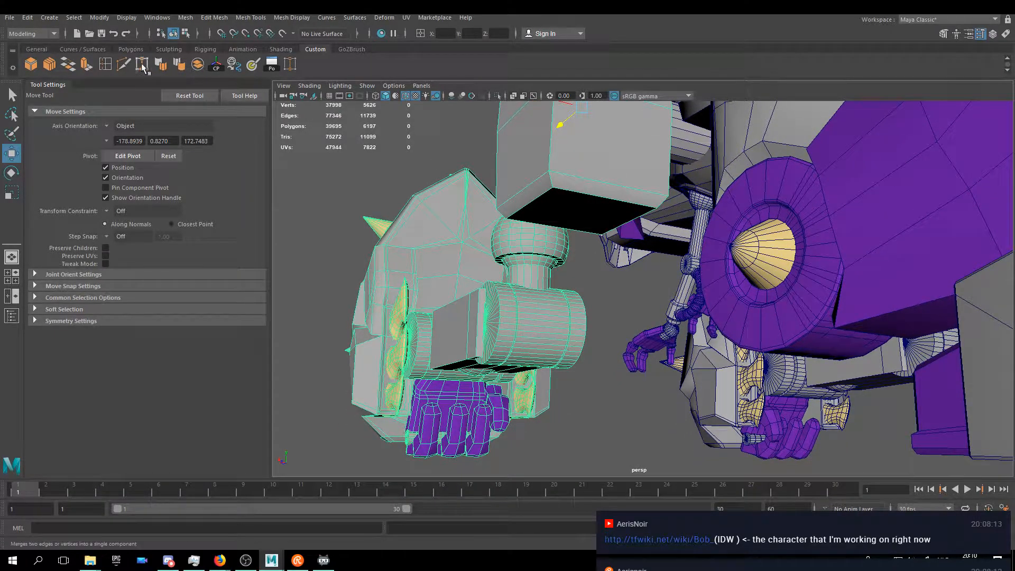
{"action": "left_click", "coordinate": [105, 64]}
{"action": "left_click", "coordinate": [979, 34]}
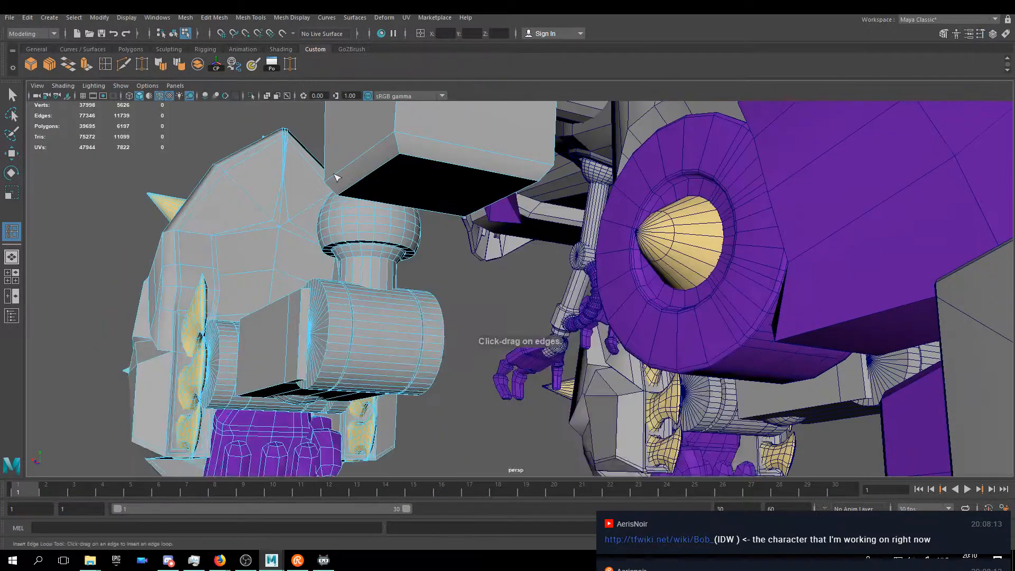
{"action": "left_click", "coordinate": [979, 34]}
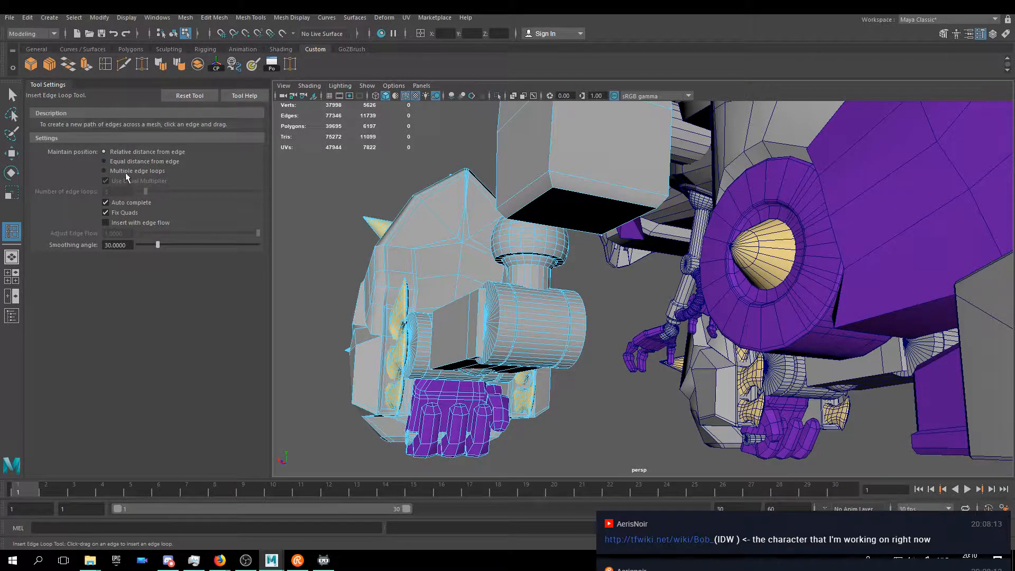
{"action": "scroll", "coordinate": [550, 202], "scroll_direction": "up", "scroll_amount": 3}
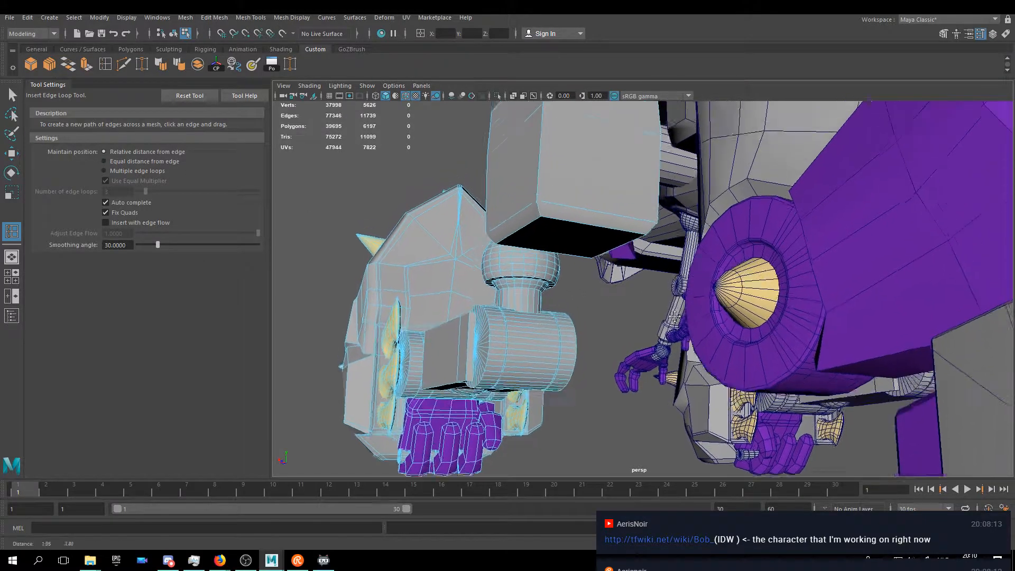
{"action": "mouse_move", "coordinate": [550, 202]}
{"action": "left_mouse_down", "text": "alt"}
{"action": "mouse_move", "coordinate": [555, 229]}
{"action": "mouse_move", "coordinate": [559, 212]}
{"action": "left_mouse_up", "text": "alt"}
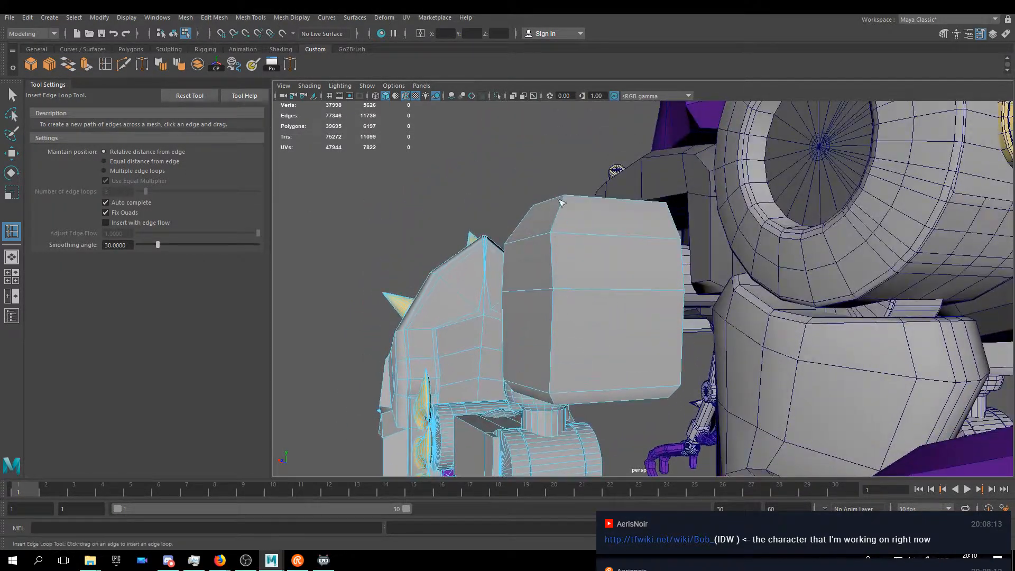
{"action": "left_click", "coordinate": [620, 192]}
- Undo the off-centre loop and insert two evenly spaced edge loops crosswise through the shoulder block, using Multiple edge loops set to 2
{"action": "left_click_drag", "start_coordinate": [620, 191], "coordinate": [624, 229], "text": "alt"}
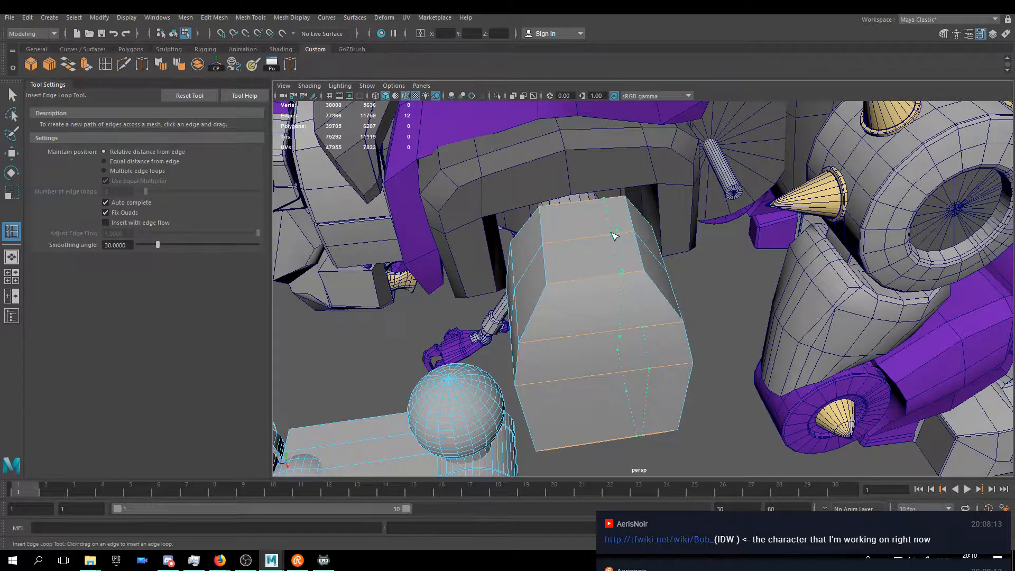
{"action": "key", "text": "ctrl+z"}
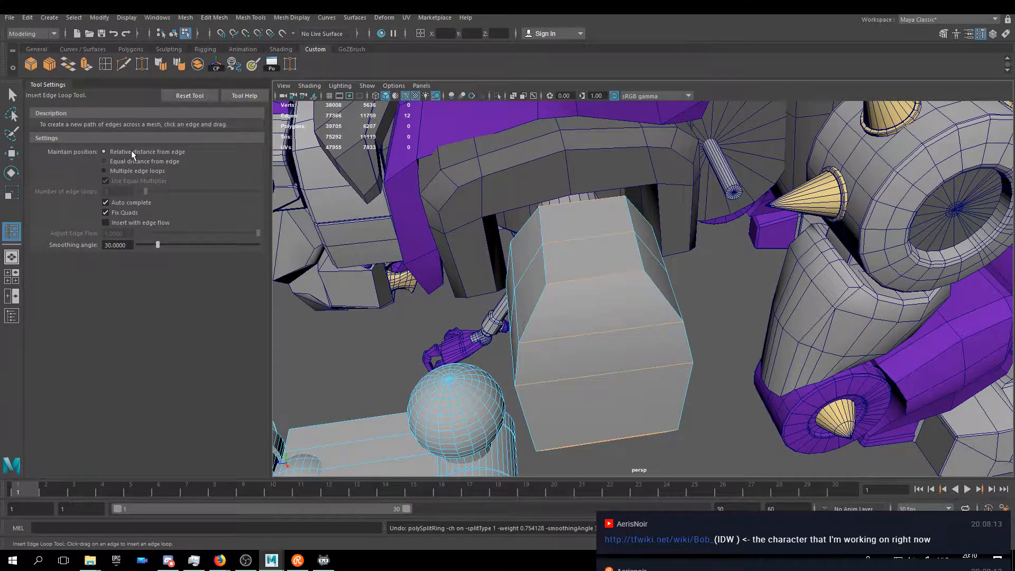
{"action": "left_click", "coordinate": [120, 170]}
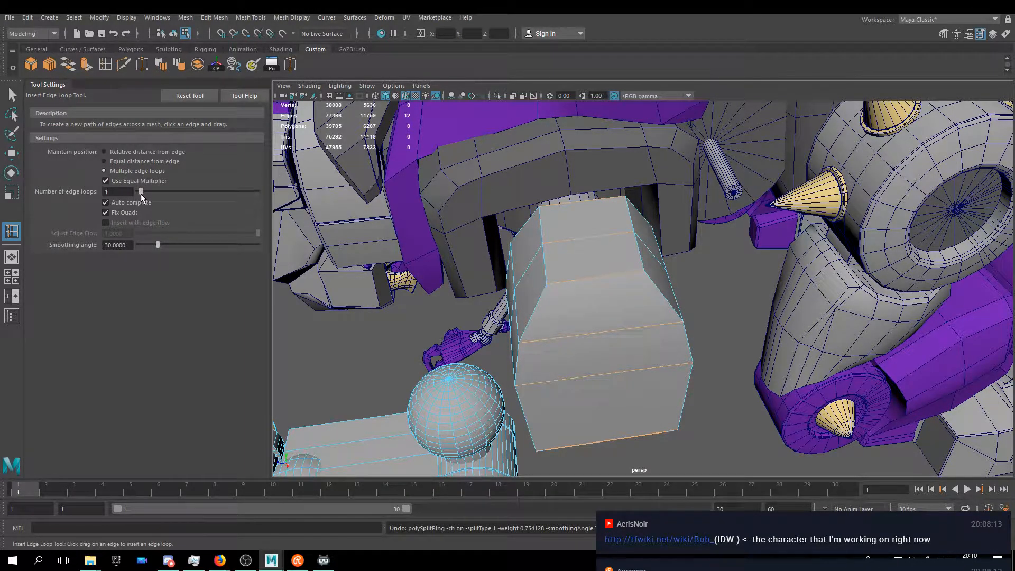
{"action": "left_click_drag", "start_coordinate": [583, 242], "coordinate": [594, 295]}
- Scale the two new loops' edges on the shoulder block's underside further apart, and return to object selection
{"action": "key", "text": "w"}
{"action": "left_click", "coordinate": [555, 303]}
{"action": "left_click", "coordinate": [593, 263], "text": "shift"}
{"action": "left_click", "coordinate": [594, 284], "text": "shift"}
{"action": "left_click", "coordinate": [541, 267], "text": "shift"}
{"action": "left_click_drag", "start_coordinate": [613, 344], "coordinate": [626, 282], "text": "alt"}
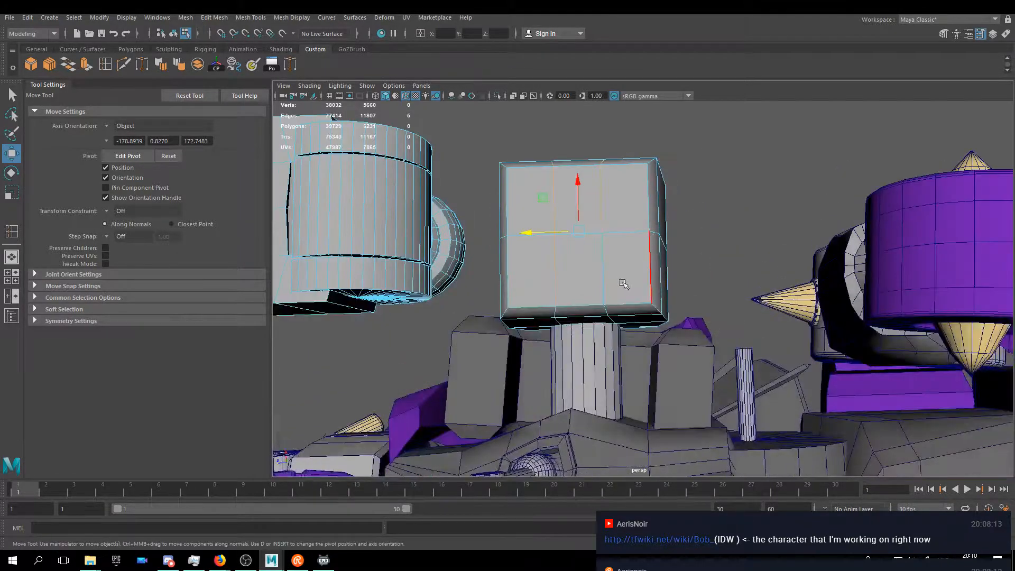
{"action": "left_click", "coordinate": [559, 311], "text": "shift"}
{"action": "key", "text": "r"}
{"action": "left_click_drag", "start_coordinate": [528, 238], "coordinate": [475, 238]}
{"action": "left_click_drag", "start_coordinate": [667, 216], "coordinate": [682, 275], "text": "alt"}
{"action": "key", "text": "w"}
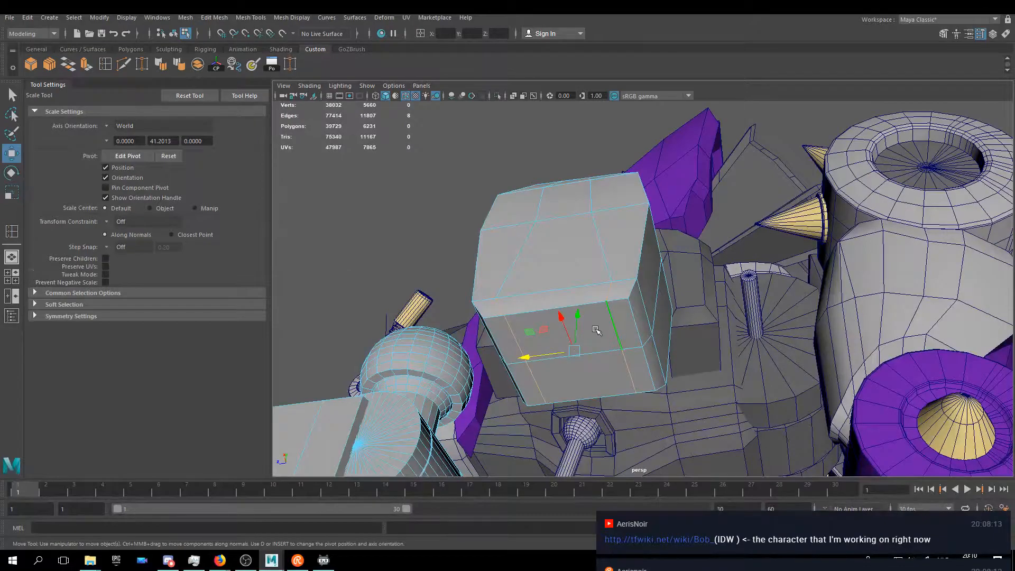
{"action": "left_click_drag", "start_coordinate": [597, 331], "coordinate": [621, 269], "text": "alt"}
{"action": "scroll", "coordinate": [602, 278], "scroll_direction": "down", "scroll_amount": 12}
{"action": "right_click_drag", "start_coordinate": [662, 246], "coordinate": [696, 229]}
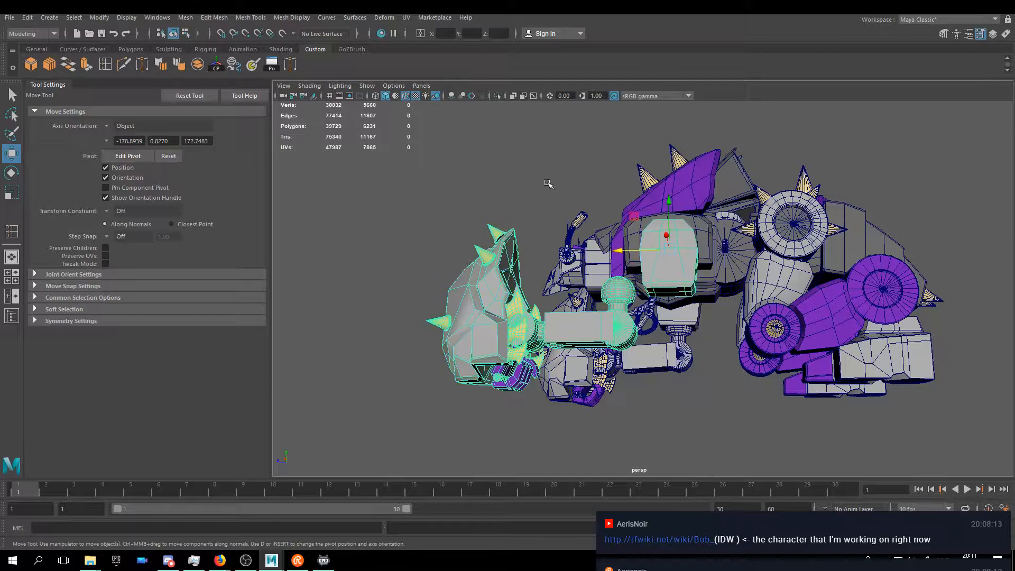
- Select all six flat faces on the underside of the shoulder block in face mode
{"action": "key", "text": "f"}
{"action": "left_click_drag", "start_coordinate": [662, 354], "coordinate": [645, 222], "text": "alt"}
{"action": "right_click_drag", "start_coordinate": [645, 221], "coordinate": [646, 251]}
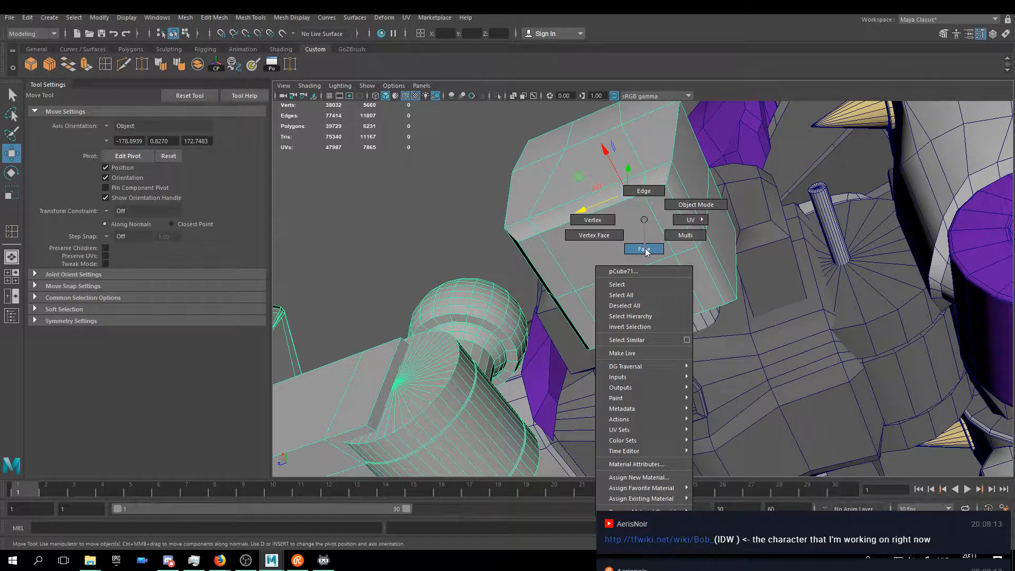
{"action": "right_click_drag", "start_coordinate": [646, 251], "coordinate": [645, 249]}
{"action": "left_click", "coordinate": [670, 216]}
{"action": "left_click", "coordinate": [704, 273], "text": "shift"}
{"action": "left_click", "coordinate": [643, 297], "text": "shift"}
{"action": "left_click", "coordinate": [577, 244], "text": "shift"}
{"action": "left_click", "coordinate": [549, 258], "text": "shift"}
{"action": "left_click", "coordinate": [589, 317], "text": "shift"}
- Extend the face selection with the bevel faces surrounding the shoulder block's underside
{"action": "left_click_drag", "start_coordinate": [642, 309], "coordinate": [671, 180], "text": "alt"}
{"action": "left_click", "coordinate": [670, 180], "text": "shift"}
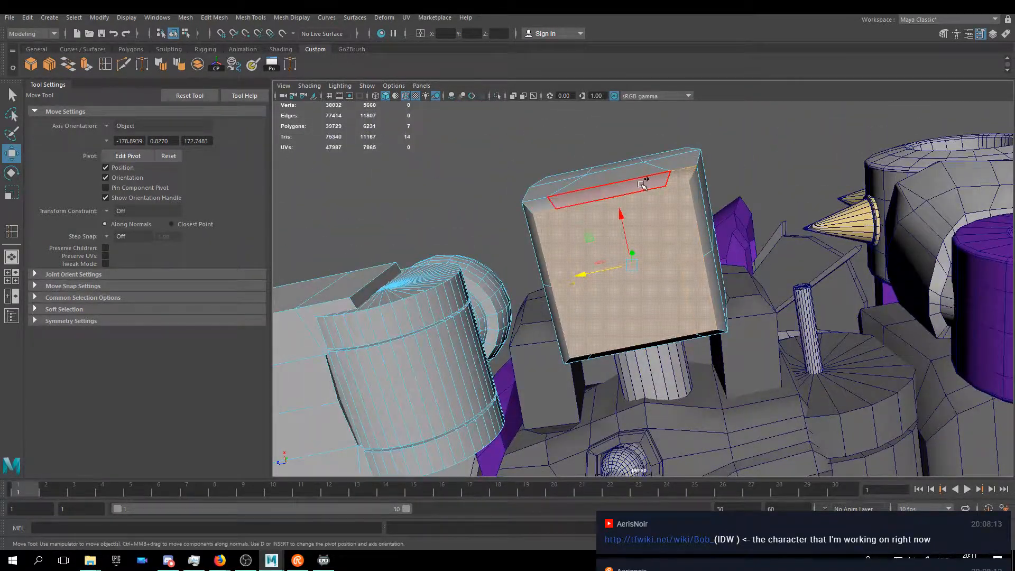
{"action": "left_click", "coordinate": [536, 202], "text": "shift"}
{"action": "left_click_drag", "start_coordinate": [536, 202], "coordinate": [578, 201], "text": "alt"}
{"action": "left_click", "coordinate": [578, 201], "text": "shift"}
{"action": "left_click", "coordinate": [545, 259], "text": "shift"}
{"action": "left_click_drag", "start_coordinate": [545, 259], "coordinate": [706, 338], "text": "alt"}
{"action": "left_click", "coordinate": [698, 211], "text": "shift"}
{"action": "left_click", "coordinate": [715, 245], "text": "shift"}
{"action": "left_click", "coordinate": [706, 342], "text": "shift"}
{"action": "left_click", "coordinate": [574, 366], "text": "shift"}
{"action": "left_click_drag", "start_coordinate": [574, 365], "coordinate": [660, 318], "text": "alt"}
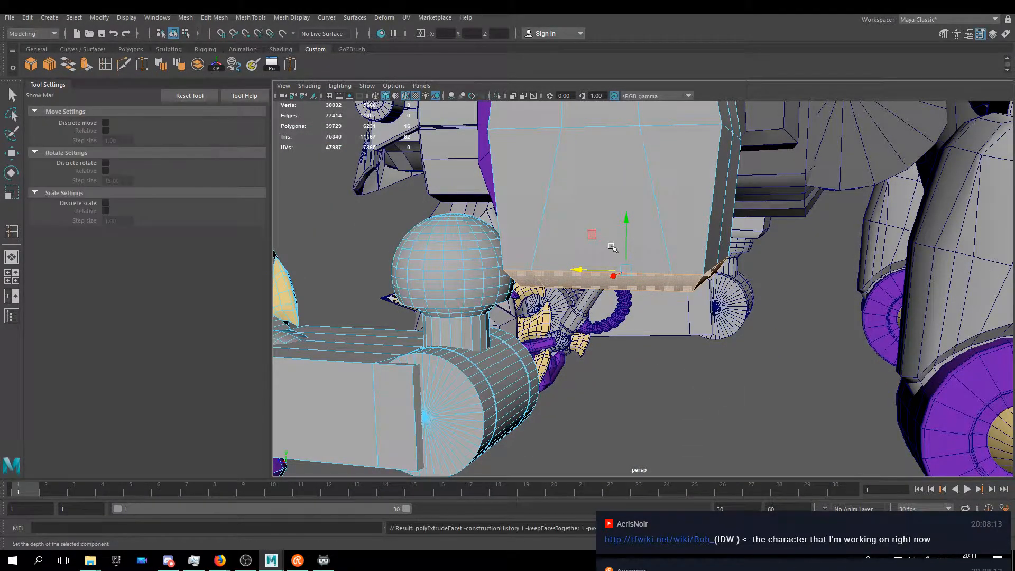
- Try to extrude the shoulder block's underside faces and shift them downward
{"action": "left_click_drag", "start_coordinate": [624, 275], "coordinate": [567, 299], "text": "alt"}
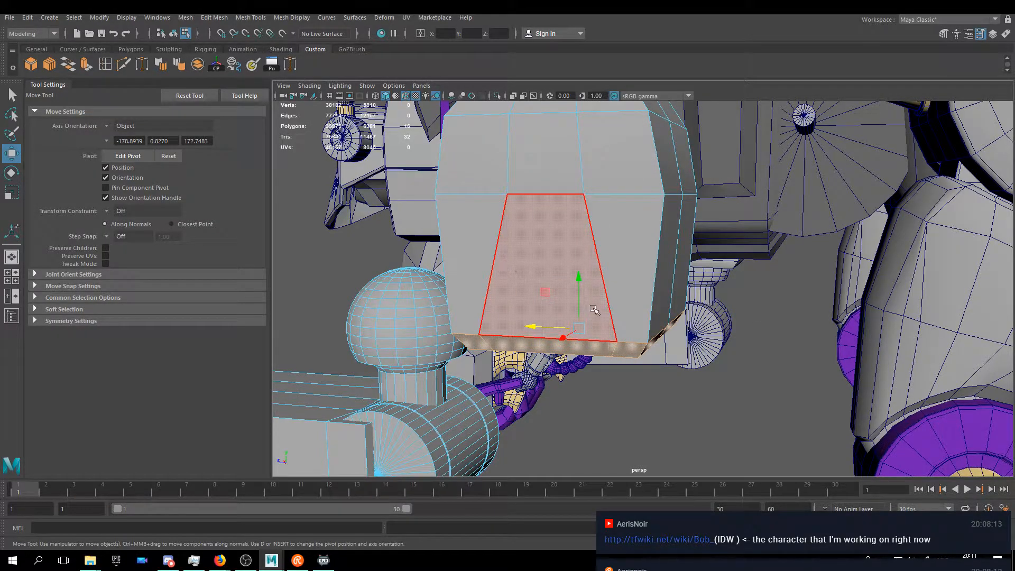
{"action": "left_click_drag", "start_coordinate": [613, 300], "coordinate": [544, 229], "text": "alt"}
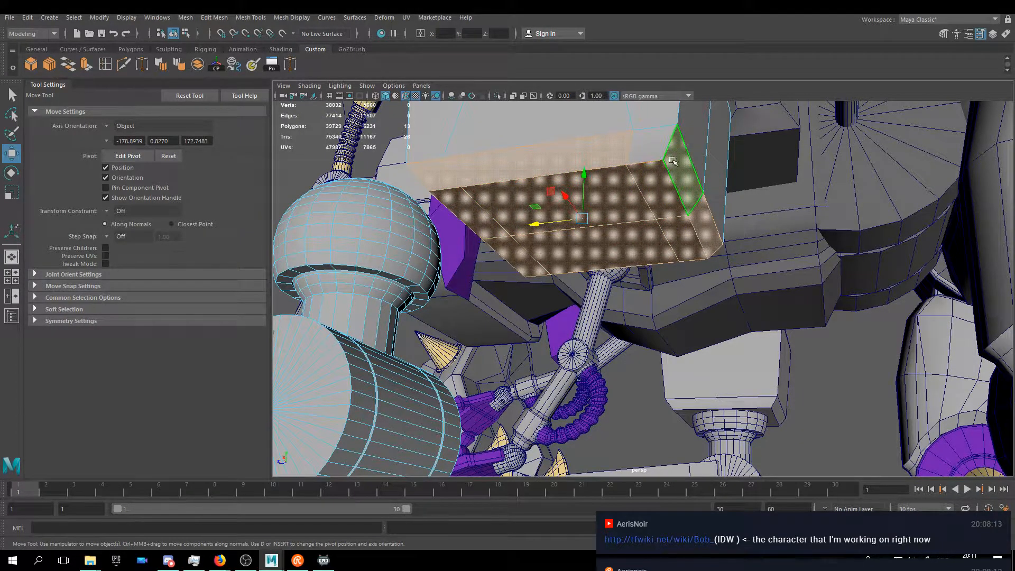
{"action": "left_click_drag", "start_coordinate": [584, 174], "coordinate": [584, 228]}
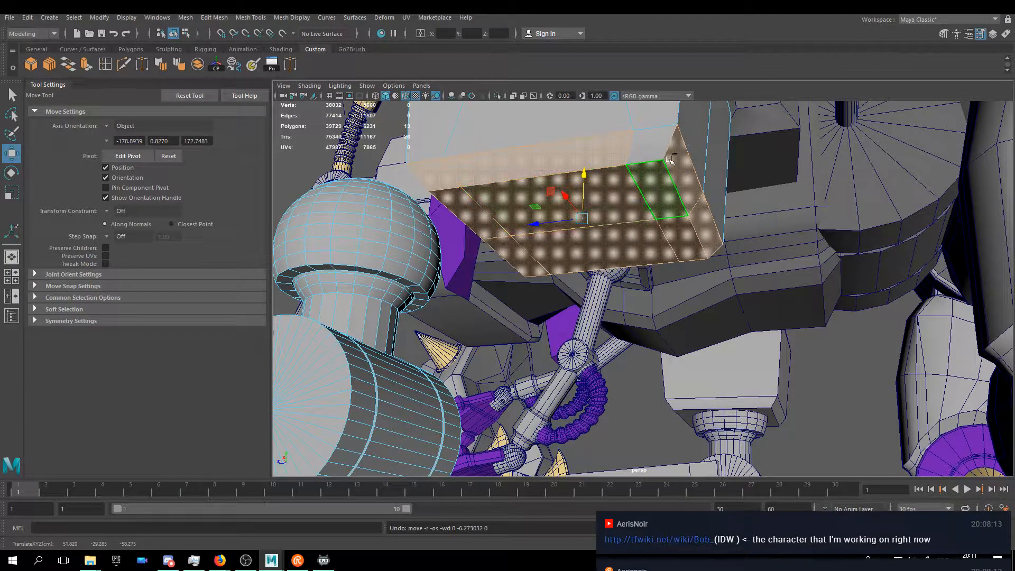
{"action": "left_click", "coordinate": [571, 228], "text": "ctrl"}
{"action": "key", "text": "ctrl+z"}
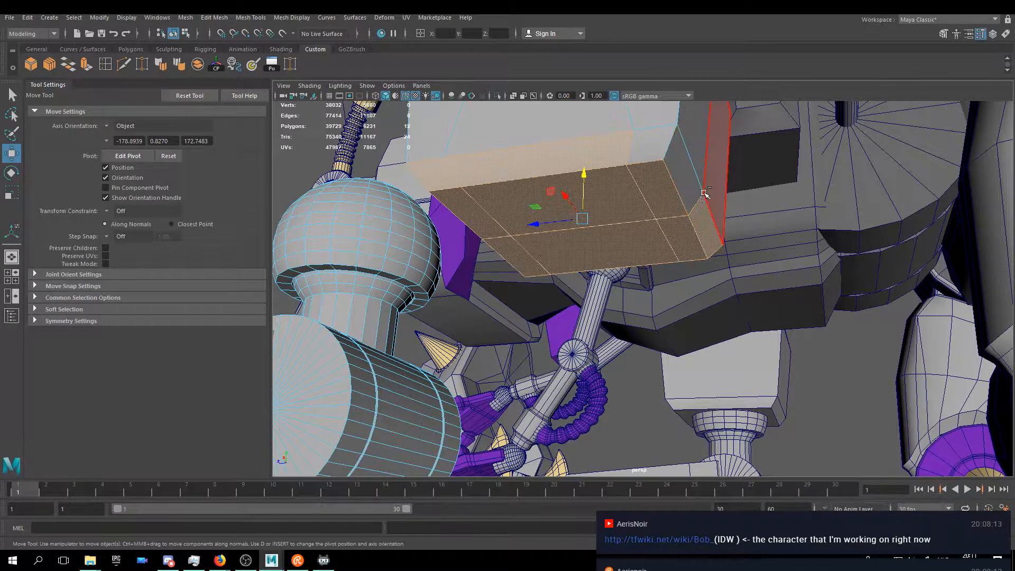
- Reselect the missing side bevel faces, extrude the shoulder block's underside faces, and move the extrusion straight down
{"action": "left_click", "coordinate": [675, 170], "text": "shift"}
{"action": "left_click", "coordinate": [651, 144], "text": "shift"}
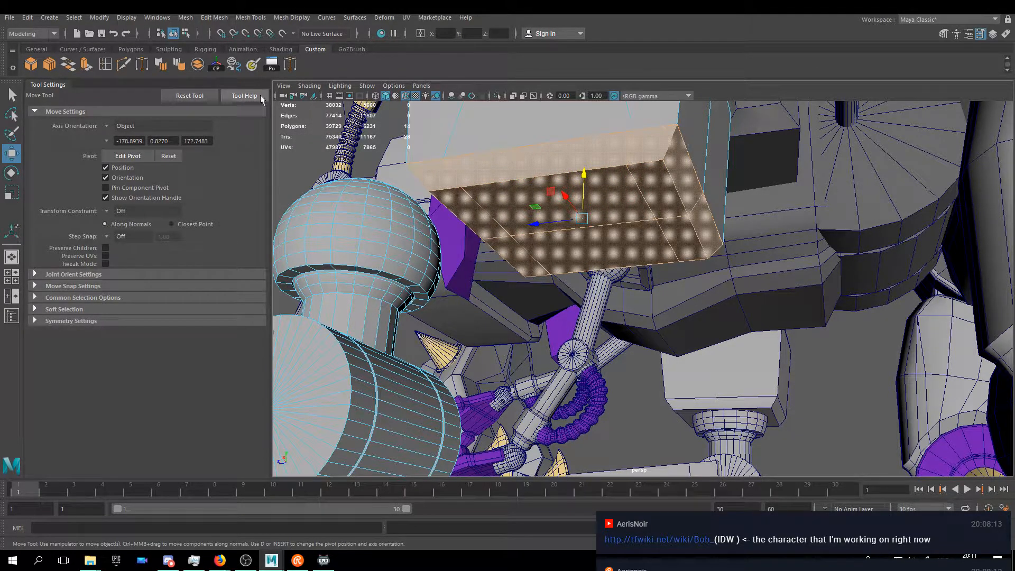
{"action": "key", "text": "ctrl+e"}
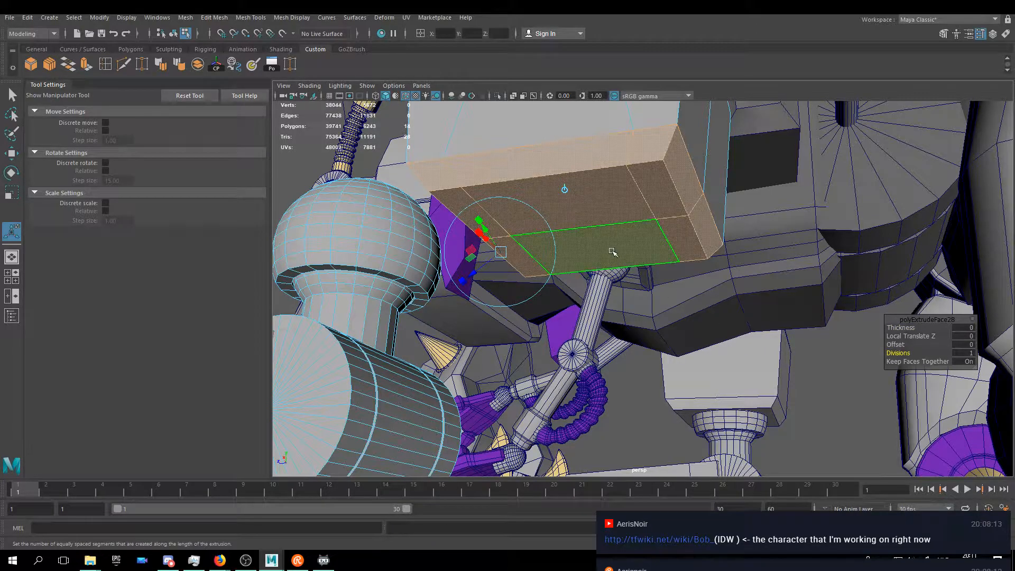
{"action": "key", "text": "w"}
{"action": "left_click_drag", "start_coordinate": [588, 176], "coordinate": [620, 244]}
{"action": "left_click", "coordinate": [608, 232]}
{"action": "key", "text": "ctrl+z"}
{"action": "key", "text": "ctrl+z"}
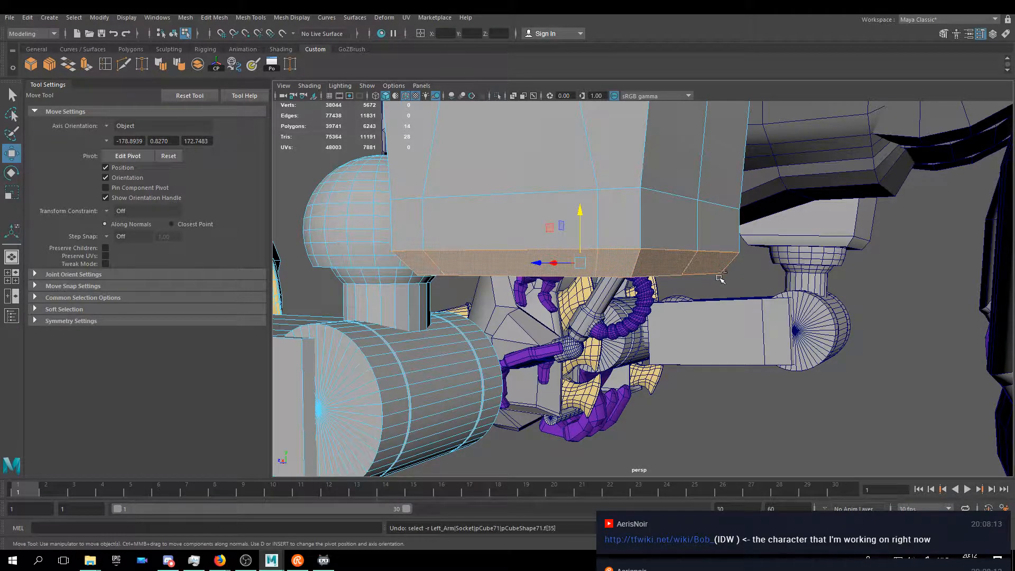
{"action": "left_click_drag", "start_coordinate": [584, 219], "coordinate": [584, 248]}
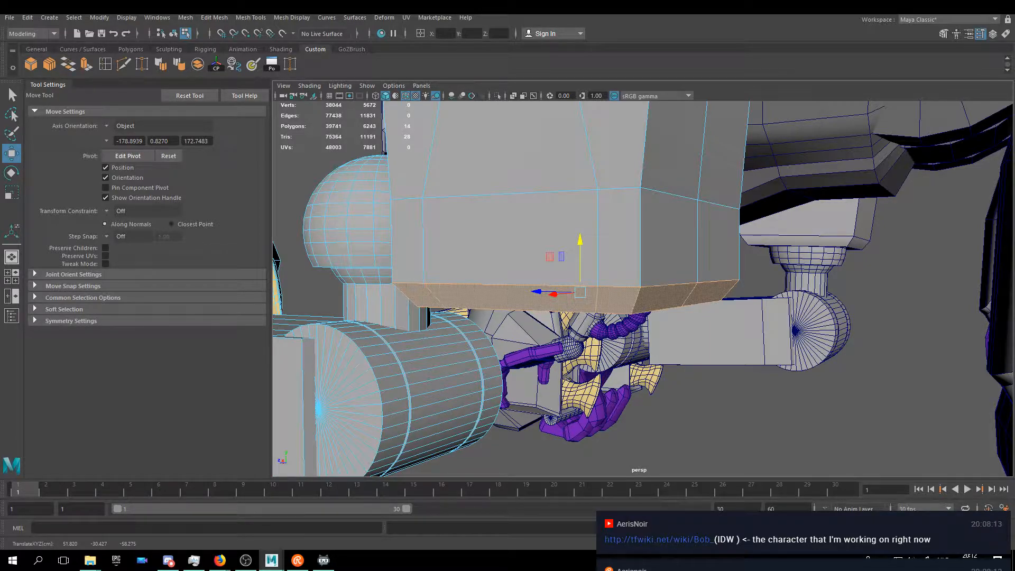
{"action": "key", "text": "alt+Tab"}
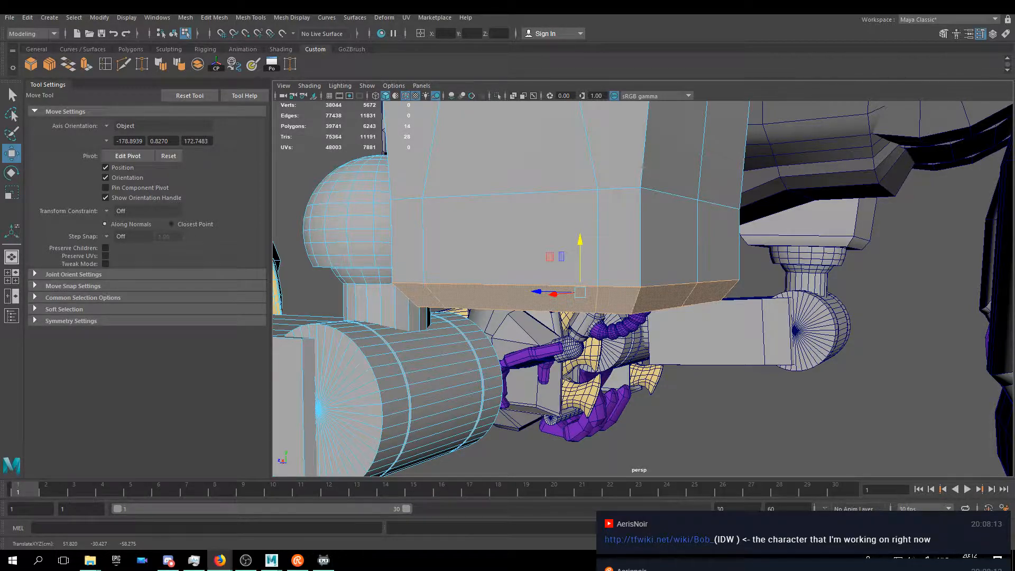
{"action": "key", "text": "alt+Tab"}
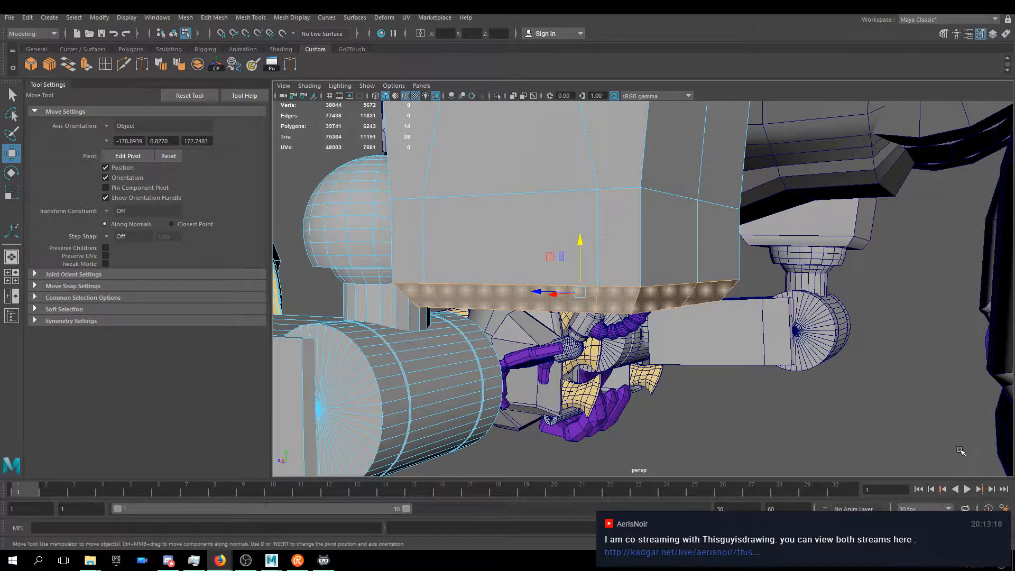
- Try to insert horizontal edge loops around the extruded lower section of the shoulder block
{"action": "left_click", "coordinate": [105, 64]}
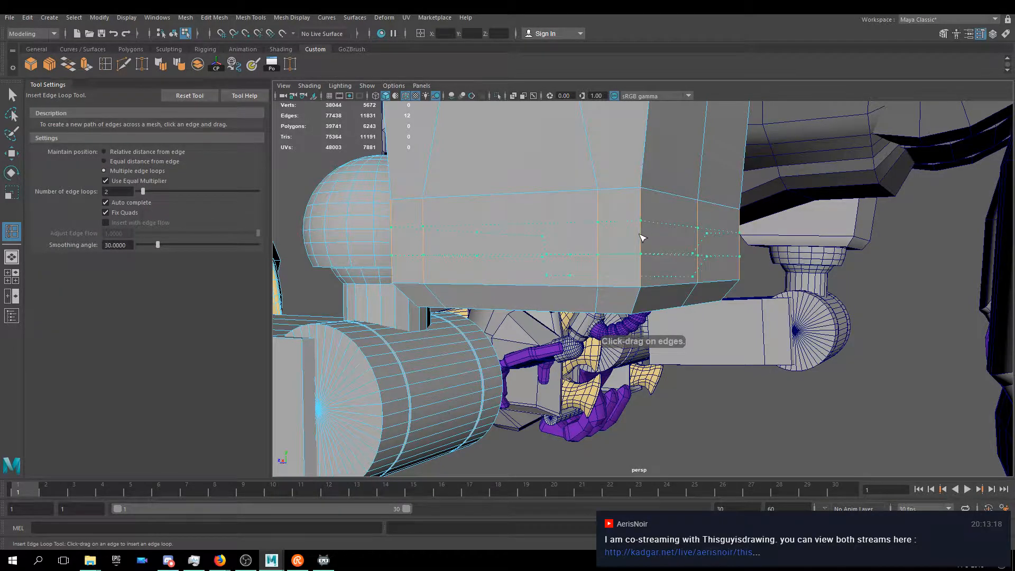
{"action": "key", "text": "ctrl+z"}
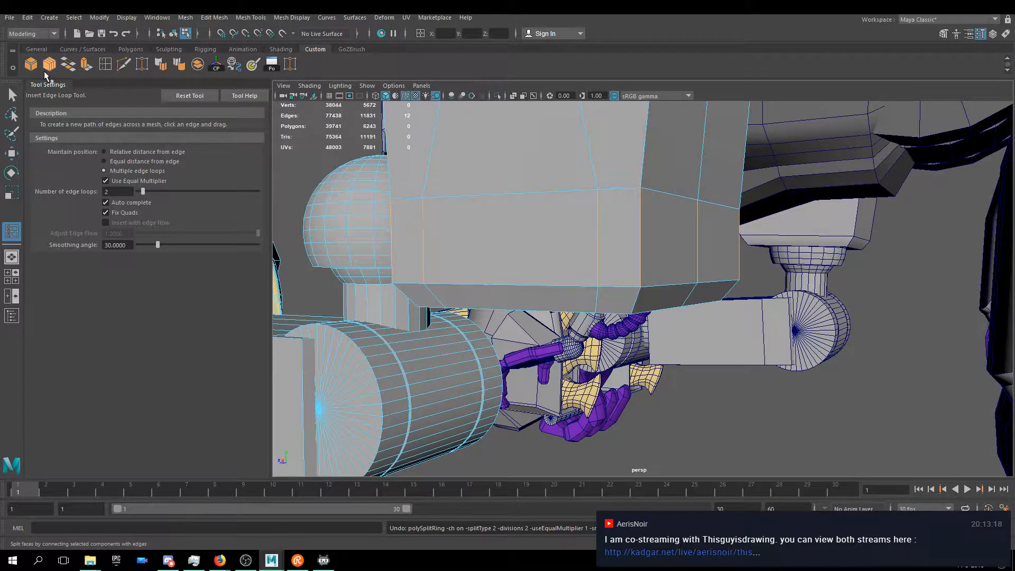
{"action": "left_click", "coordinate": [102, 67]}
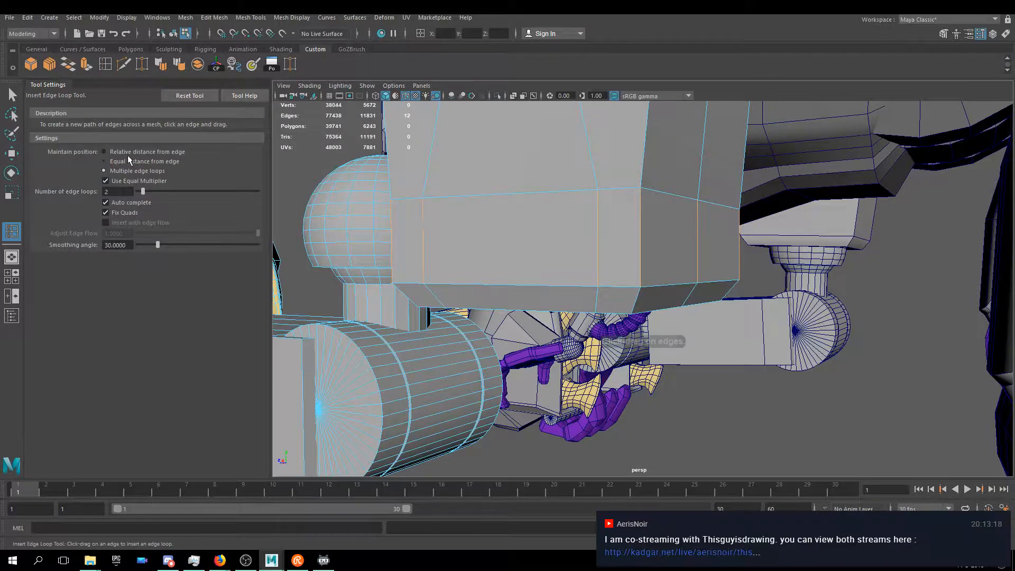
{"action": "left_click", "coordinate": [642, 239]}
{"action": "key", "text": "w"}
{"action": "left_click_drag", "start_coordinate": [748, 347], "coordinate": [596, 301], "text": "alt"}
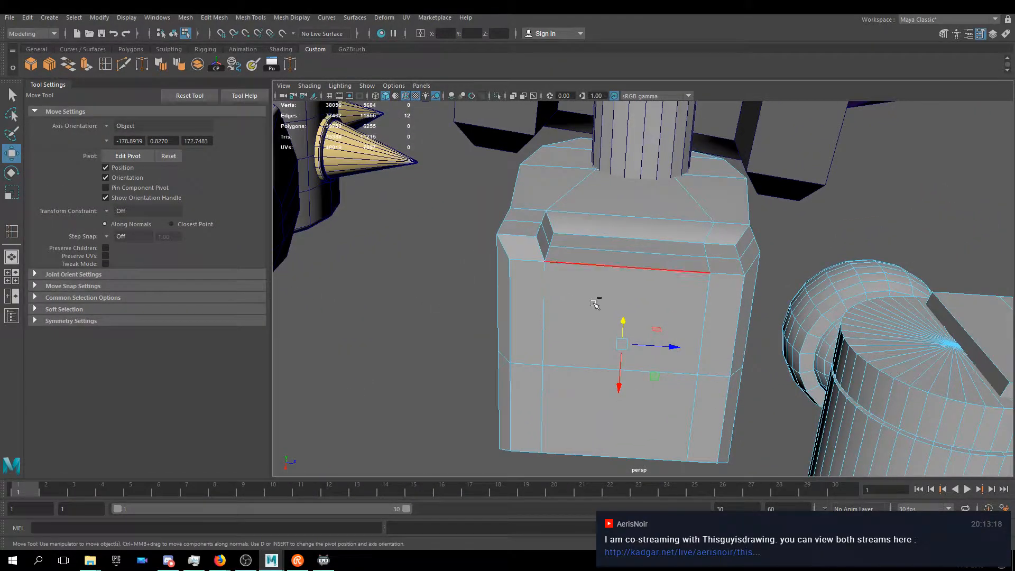
{"action": "key", "text": "ctrl+z"}
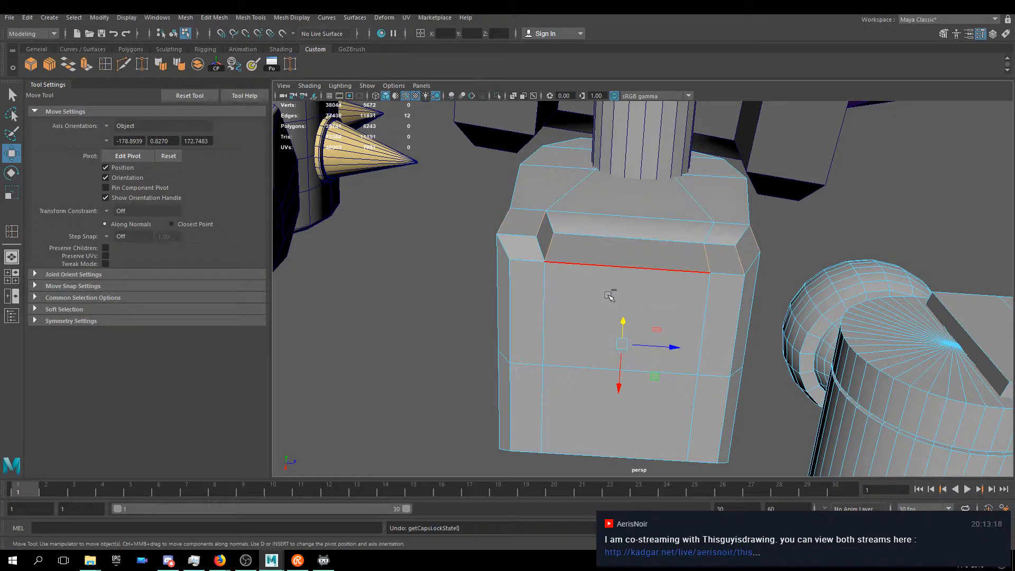
- Select the ledge face inside the notch of the extruded section, and undo back to before the underside faces were extruded
{"action": "left_click_drag", "start_coordinate": [620, 290], "coordinate": [627, 298], "text": "alt"}
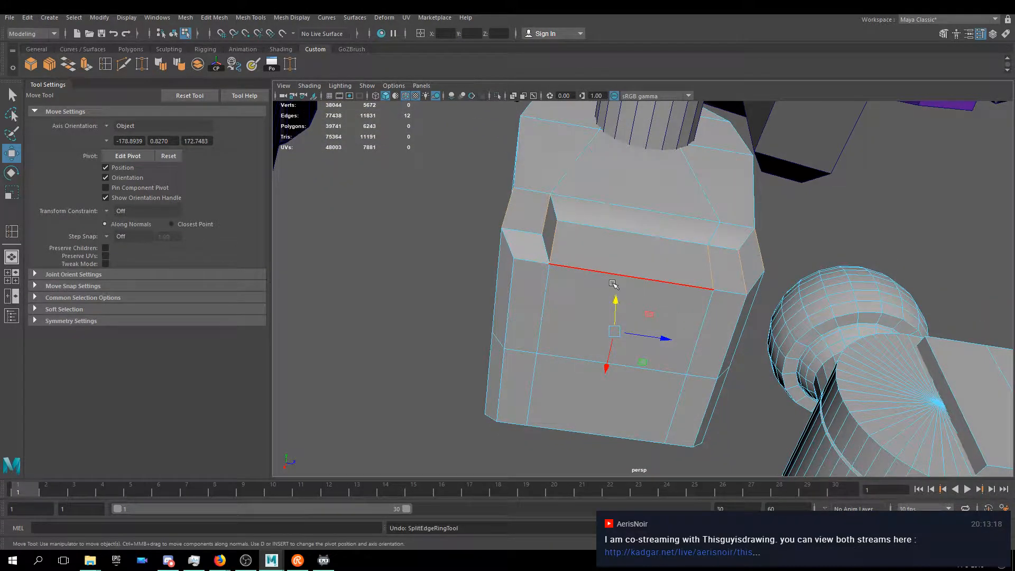
{"action": "right_click_drag", "start_coordinate": [589, 255], "coordinate": [587, 272]}
{"action": "left_click", "coordinate": [596, 254]}
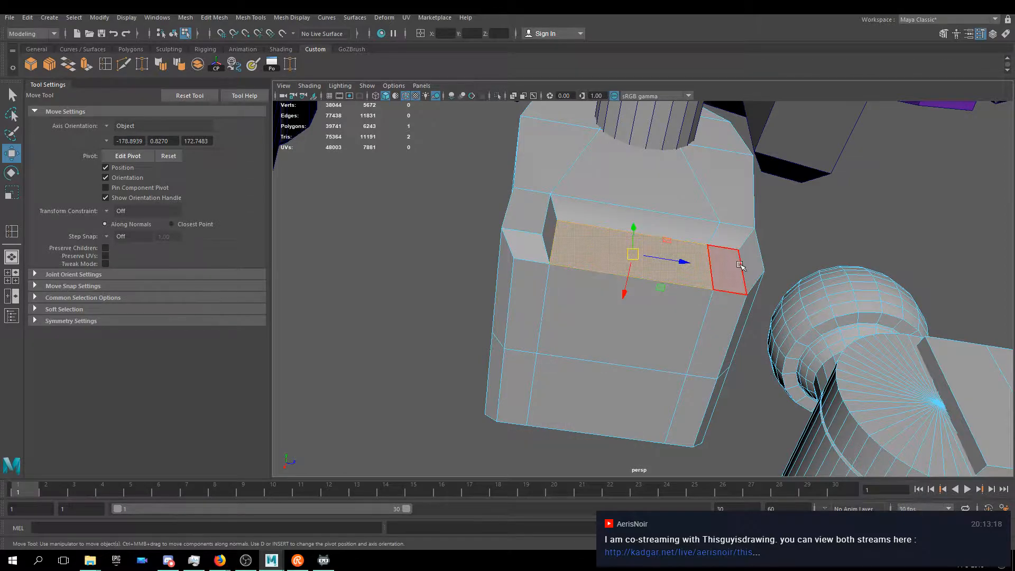
{"action": "left_click_drag", "start_coordinate": [596, 255], "coordinate": [599, 291], "text": "alt"}
{"action": "key", "text": "ctrl+z"}
{"action": "key", "text": "ctrl+z"}
{"action": "left_click_drag", "start_coordinate": [633, 357], "coordinate": [651, 340], "text": "alt"}
{"action": "key", "text": "ctrl+z"}
{"action": "key", "text": "ctrl+z"}
{"action": "left_click_drag", "start_coordinate": [658, 303], "coordinate": [601, 375], "text": "alt"}
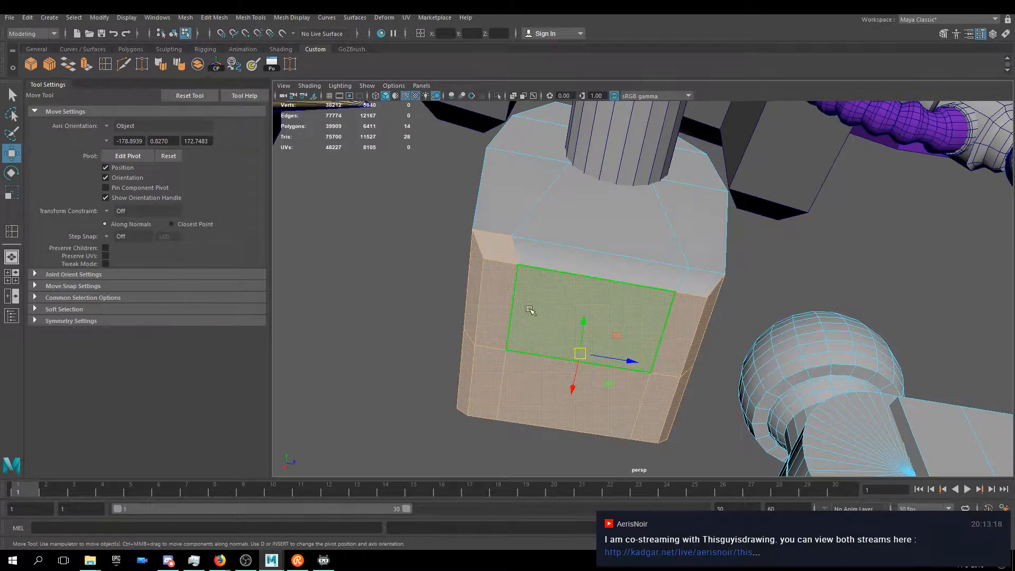
{"action": "key", "text": "F8"}
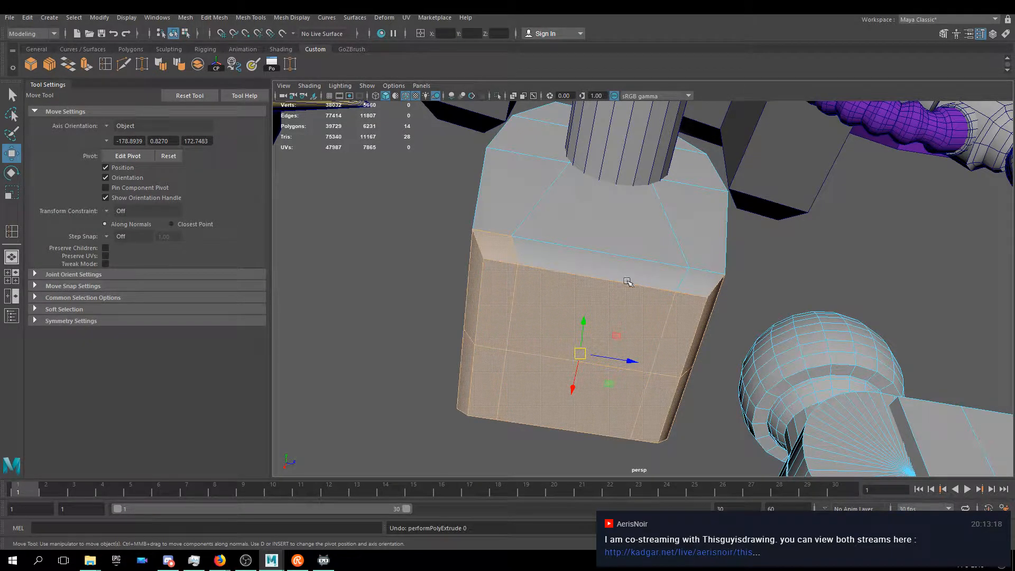
- Complete the underside face selection with the missing bevel faces along the shoulder block's unselected edge
{"action": "key", "text": "F8"}
{"action": "right_click_drag", "start_coordinate": [584, 288], "coordinate": [607, 264]}
{"action": "left_click", "coordinate": [708, 277], "text": "shift"}
{"action": "left_click_drag", "start_coordinate": [706, 280], "coordinate": [581, 312], "text": "alt"}
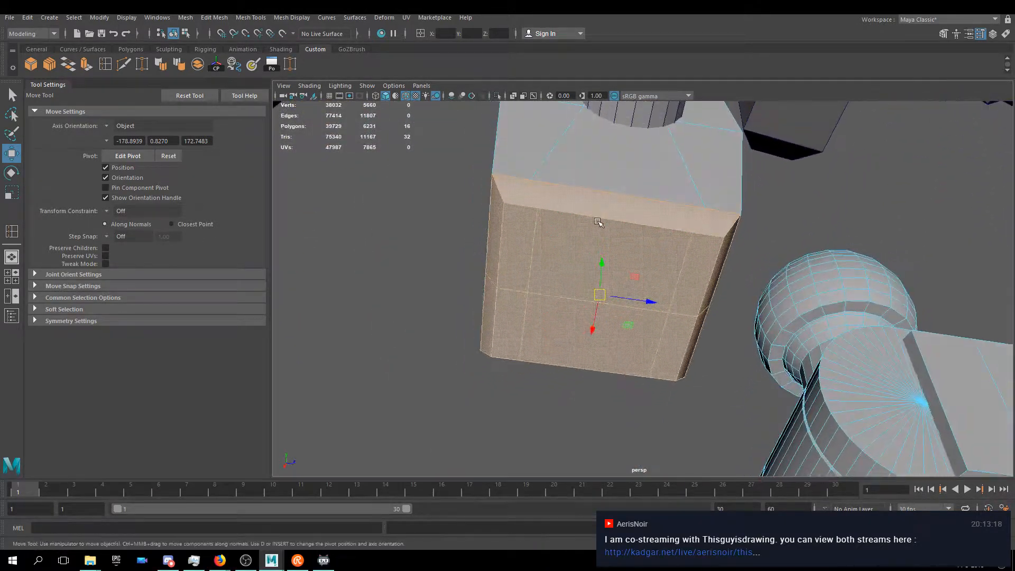
- Try extruding the completed selection of underside and bevel faces on the shoulder block
{"action": "left_click", "coordinate": [86, 66]}
{"action": "key", "text": "w"}
{"action": "left_click_drag", "start_coordinate": [692, 212], "coordinate": [650, 328], "text": "alt"}
{"action": "key", "text": "ctrl+z"}
{"action": "key", "text": "ctrl+z"}
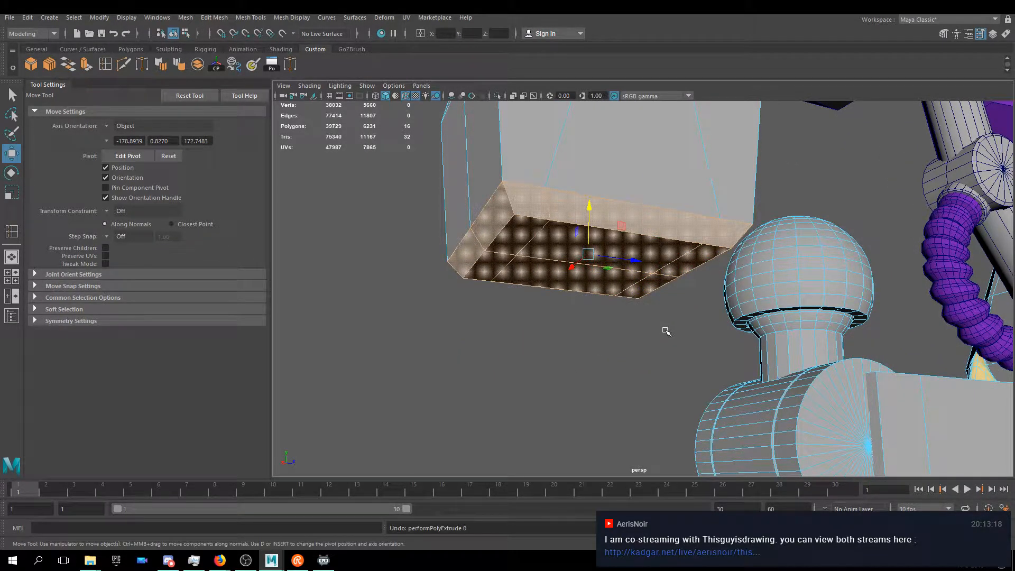
- Try extruding the selected underside and bevel faces again, and undo back past their last downward move
{"action": "left_click", "coordinate": [86, 66]}
{"action": "key", "text": "ctrl+z"}
{"action": "key", "text": "ctrl+z"}
{"action": "key", "text": "ctrl+z"}
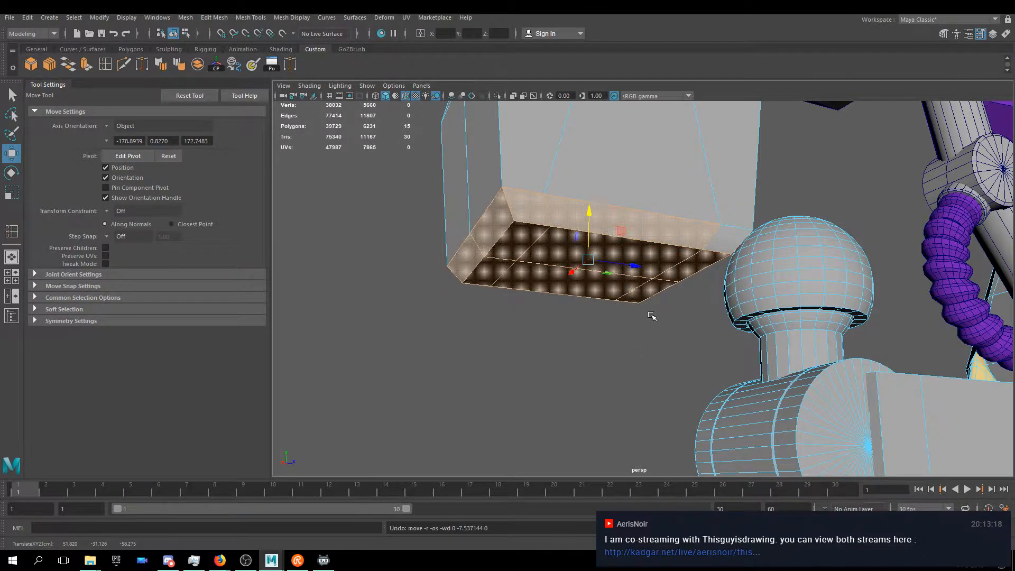
- Extrude the selected underside and bevel faces with 1 division and pull them straight down to lengthen the shoulder block
{"action": "mouse_move", "coordinate": [662, 249]}
{"action": "left_mouse_down", "text": "alt"}
{"action": "mouse_move", "coordinate": [613, 233]}
{"action": "mouse_move", "coordinate": [623, 254]}
{"action": "mouse_move", "coordinate": [666, 249]}
{"action": "left_mouse_up", "text": "alt"}
{"action": "left_click", "coordinate": [86, 66]}
{"action": "left_click", "coordinate": [898, 353]}
{"action": "middle_click_drag", "start_coordinate": [867, 353], "coordinate": [799, 351]}
{"action": "key", "text": "w"}
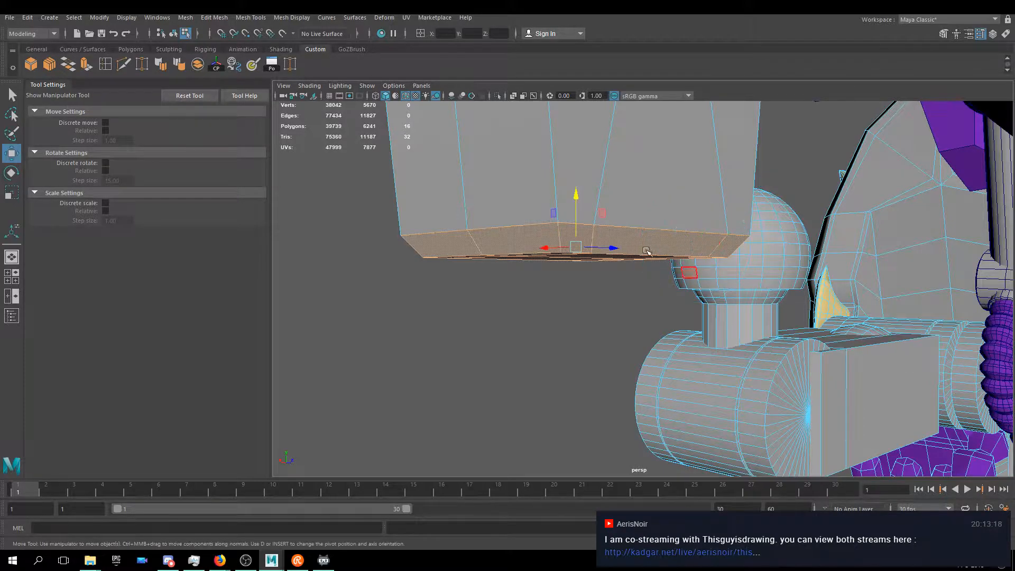
{"action": "left_click_drag", "start_coordinate": [592, 197], "coordinate": [590, 242]}
- Examine the new side, bevel and underside faces of the shoulder block's extruded section, picking individual faces from several angles
{"action": "right_click_drag", "start_coordinate": [625, 257], "coordinate": [637, 286]}
{"action": "left_click", "coordinate": [660, 247]}
{"action": "left_click", "coordinate": [571, 262], "text": "shift"}
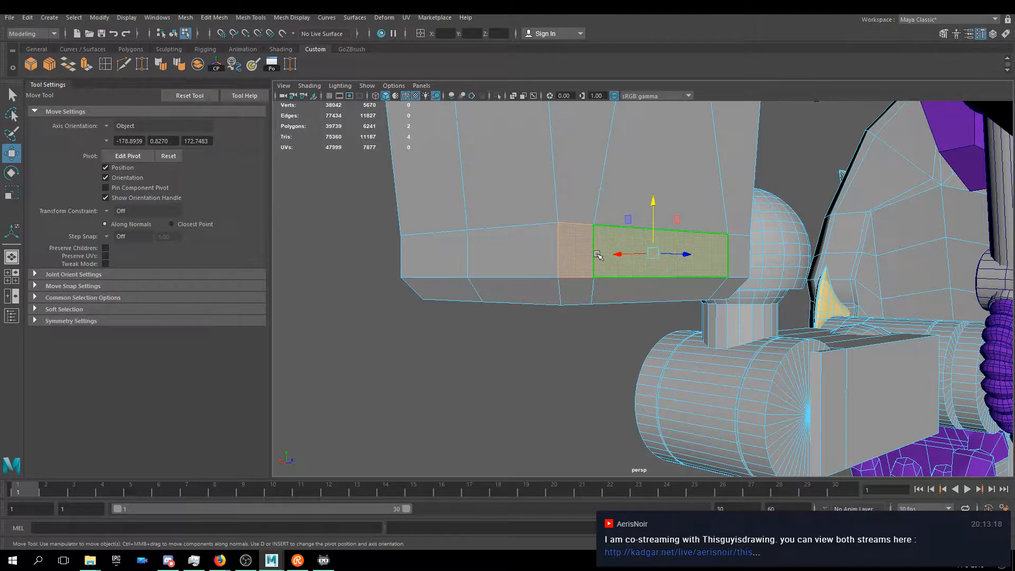
{"action": "left_click_drag", "start_coordinate": [537, 283], "coordinate": [635, 221], "text": "alt"}
{"action": "left_click", "coordinate": [563, 264]}
{"action": "left_click_drag", "start_coordinate": [569, 206], "coordinate": [525, 297], "text": "alt"}
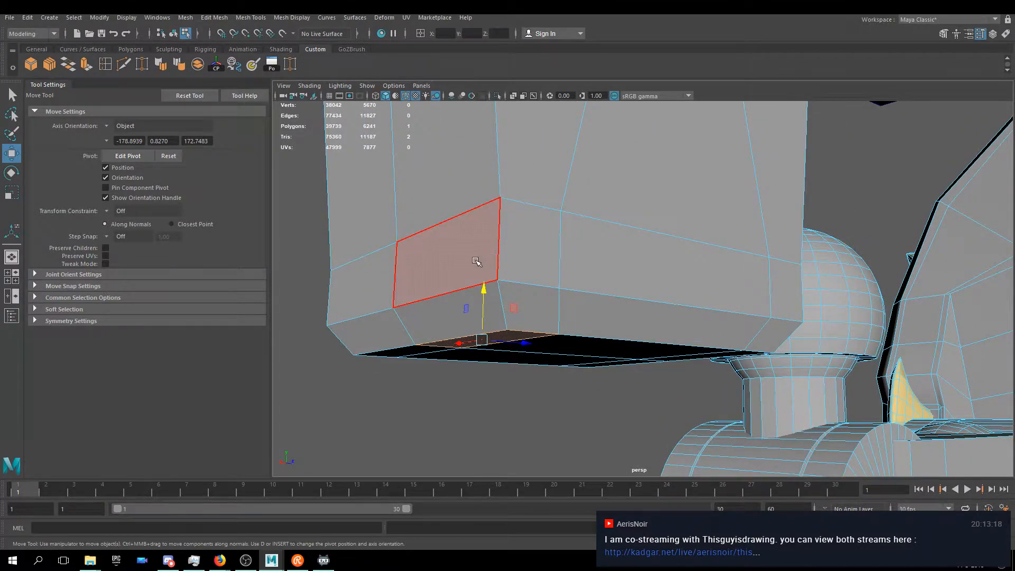
{"action": "left_click_drag", "start_coordinate": [526, 235], "coordinate": [598, 303], "text": "alt"}
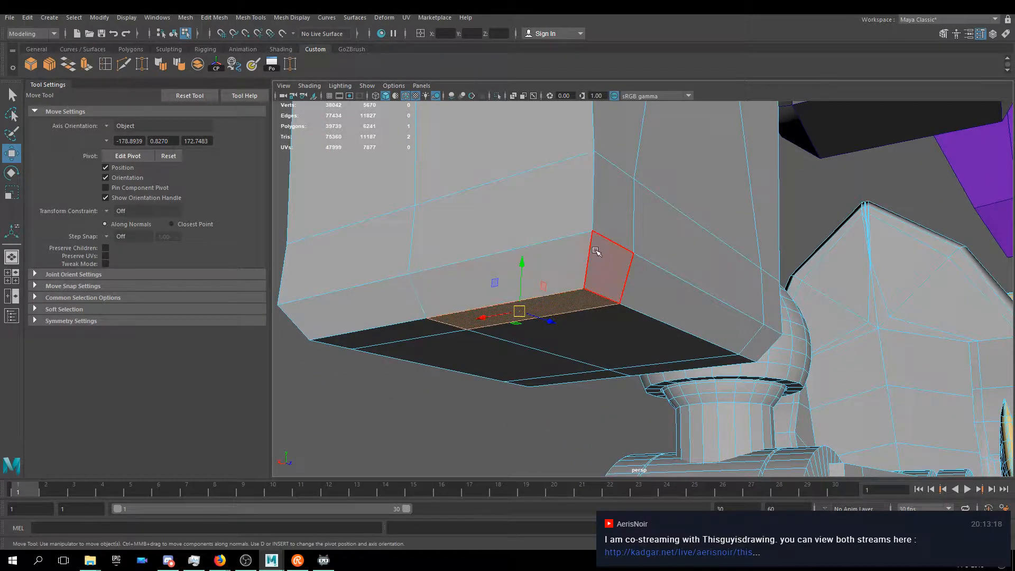
{"action": "left_click_drag", "start_coordinate": [599, 255], "coordinate": [537, 308], "text": "alt"}
{"action": "right_click_drag", "start_coordinate": [522, 227], "coordinate": [568, 211]}
{"action": "right_click_drag", "start_coordinate": [565, 267], "coordinate": [562, 296]}
{"action": "left_click", "coordinate": [623, 276]}
{"action": "left_click", "coordinate": [544, 256], "text": "shift"}
{"action": "left_click", "coordinate": [782, 280], "text": "shift"}
{"action": "left_click_drag", "start_coordinate": [505, 288], "coordinate": [571, 222], "text": "alt"}
{"action": "left_click", "coordinate": [571, 219]}
{"action": "left_click_drag", "start_coordinate": [509, 336], "coordinate": [547, 315], "text": "alt"}
{"action": "left_click_drag", "start_coordinate": [622, 330], "coordinate": [446, 297], "text": "alt"}
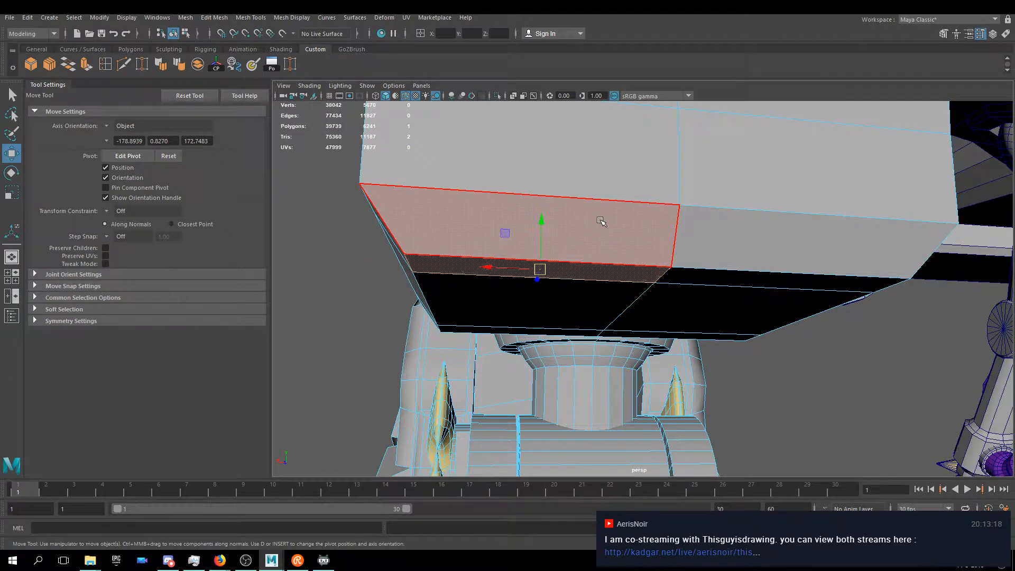
{"action": "left_click_drag", "start_coordinate": [594, 221], "coordinate": [522, 240], "text": "alt"}
{"action": "scroll", "coordinate": [570, 231], "scroll_direction": "up", "scroll_amount": 5}
{"action": "scroll", "coordinate": [453, 247], "scroll_direction": "down", "scroll_amount": 5}
{"action": "left_click_drag", "start_coordinate": [588, 179], "coordinate": [583, 240], "text": "alt"}
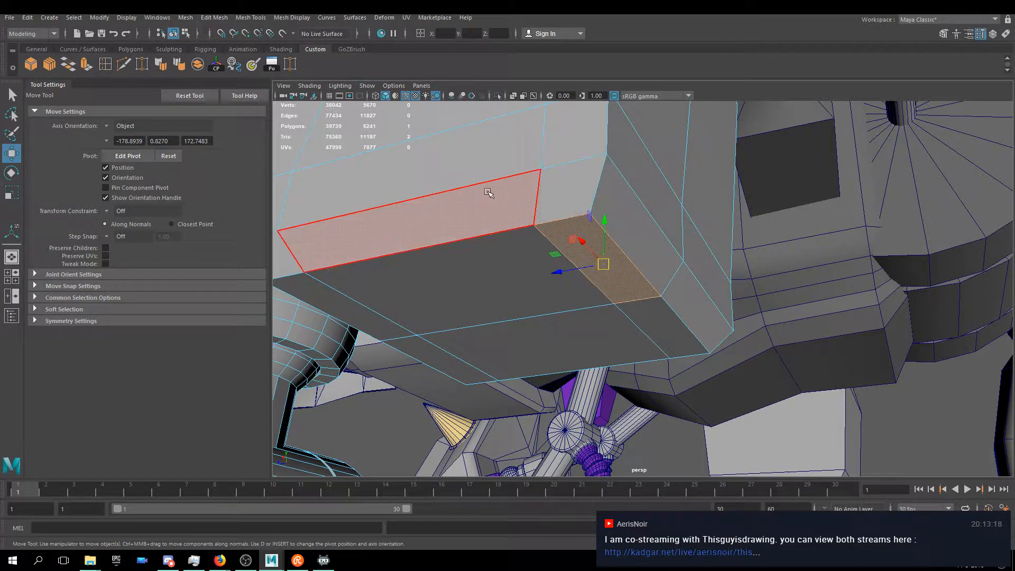
- Delete the single side face of the extruded section above the bevel on the shoulder block
{"action": "left_click_drag", "start_coordinate": [585, 188], "coordinate": [698, 230], "text": "alt"}
{"action": "left_click", "coordinate": [839, 267]}
{"action": "left_click_drag", "start_coordinate": [772, 279], "coordinate": [580, 227], "text": "alt"}
{"action": "key", "text": "Delete"}
- Try extruding the corner underside face downward by 7.732 with the divisions reduced to 1
{"action": "left_click", "coordinate": [580, 227]}
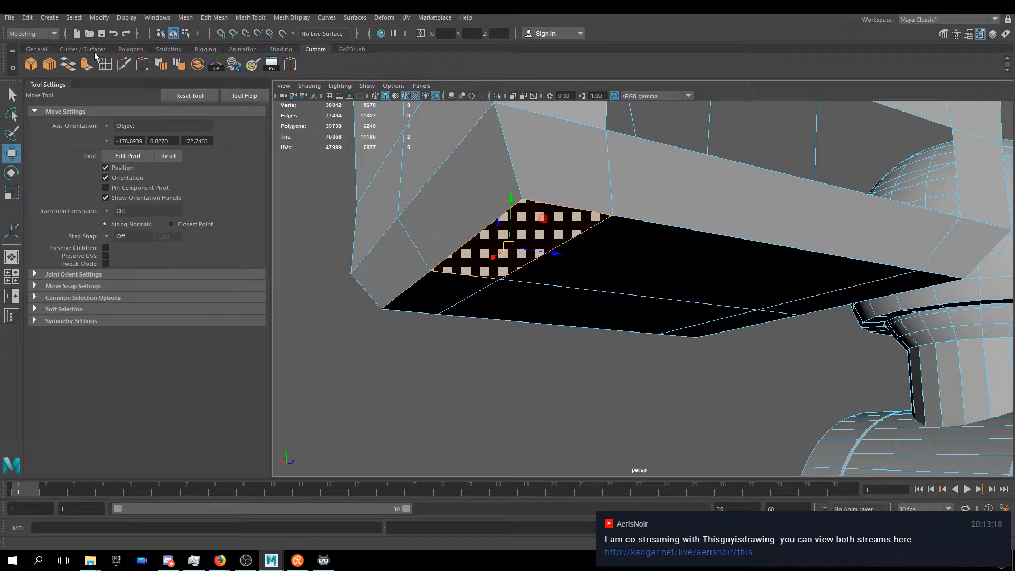
{"action": "left_click", "coordinate": [87, 65]}
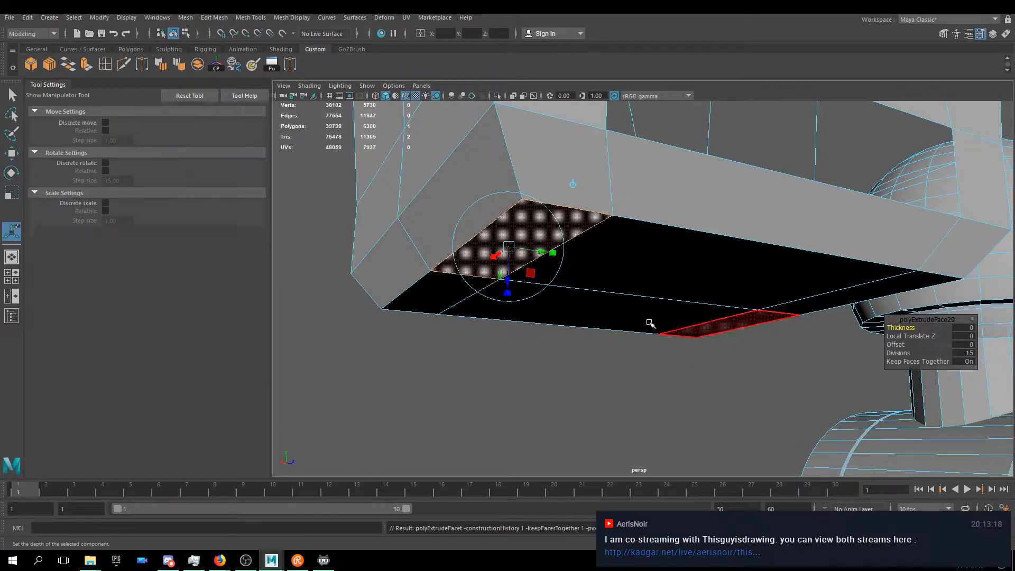
{"action": "left_click_drag", "start_coordinate": [509, 288], "coordinate": [516, 472]}
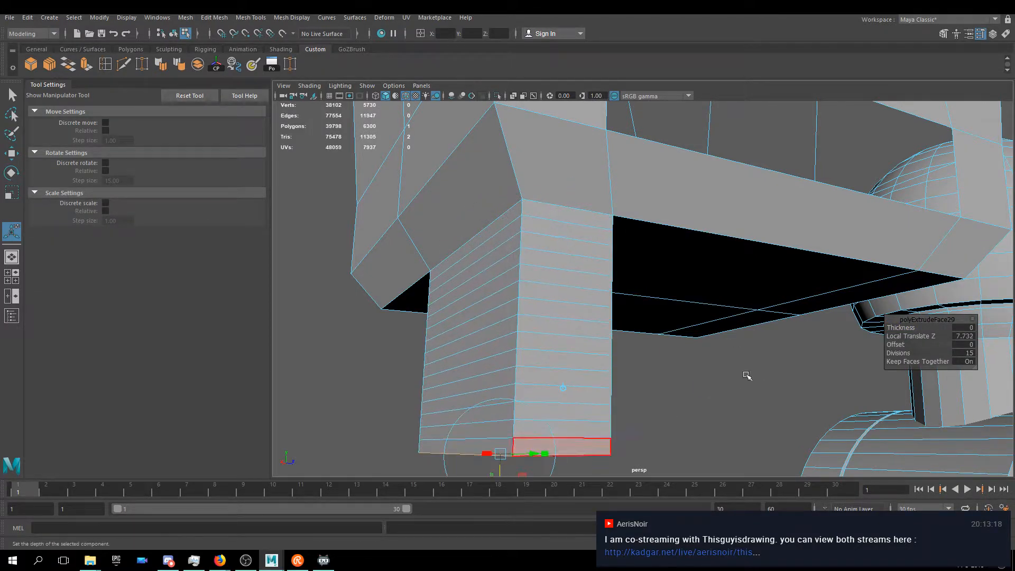
{"action": "left_click_drag", "start_coordinate": [662, 250], "coordinate": [559, 199], "text": "alt"}
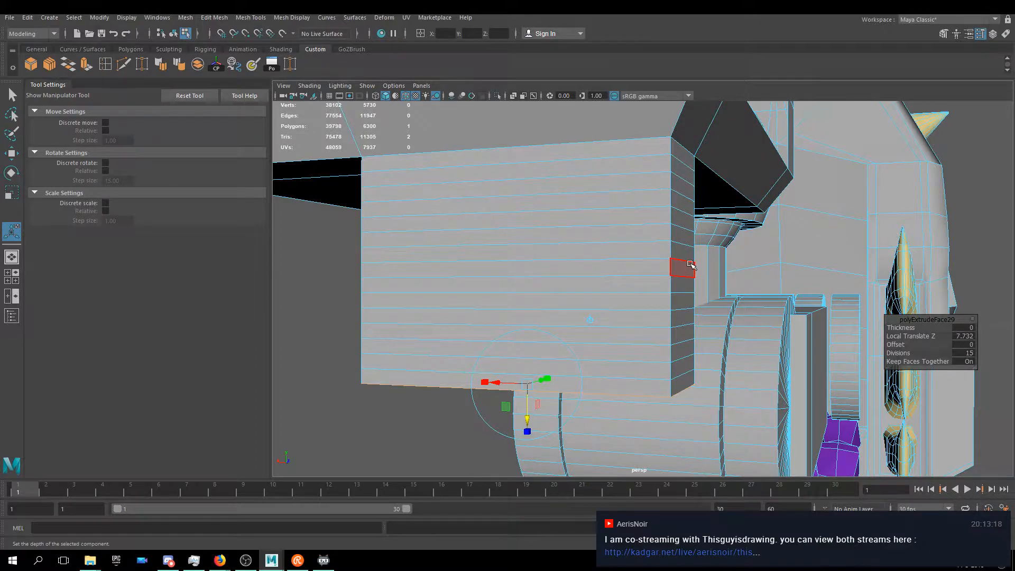
{"action": "left_click_drag", "start_coordinate": [894, 353], "coordinate": [875, 351]}
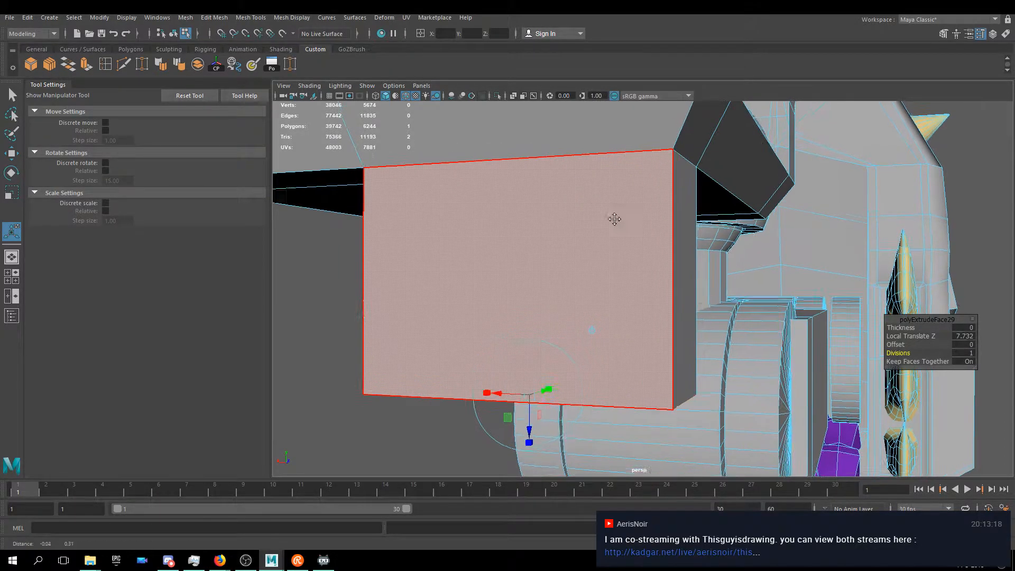
{"action": "left_click_drag", "start_coordinate": [608, 211], "coordinate": [743, 396], "text": "alt"}
{"action": "key", "text": "ctrl+z"}
{"action": "key", "text": "ctrl+z"}
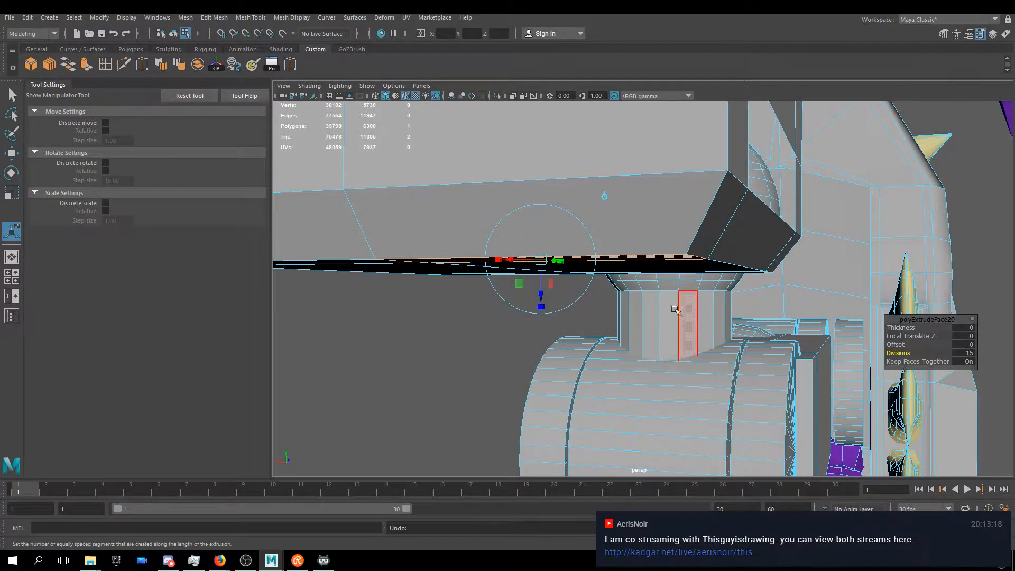
{"action": "key", "text": "ctrl+z"}
{"action": "key", "text": "ctrl+z"}
- Select the four border edges of the opening in the shoulder block's lower side and extrude them in place
{"action": "key", "text": "w"}
{"action": "right_click", "coordinate": [592, 196]}
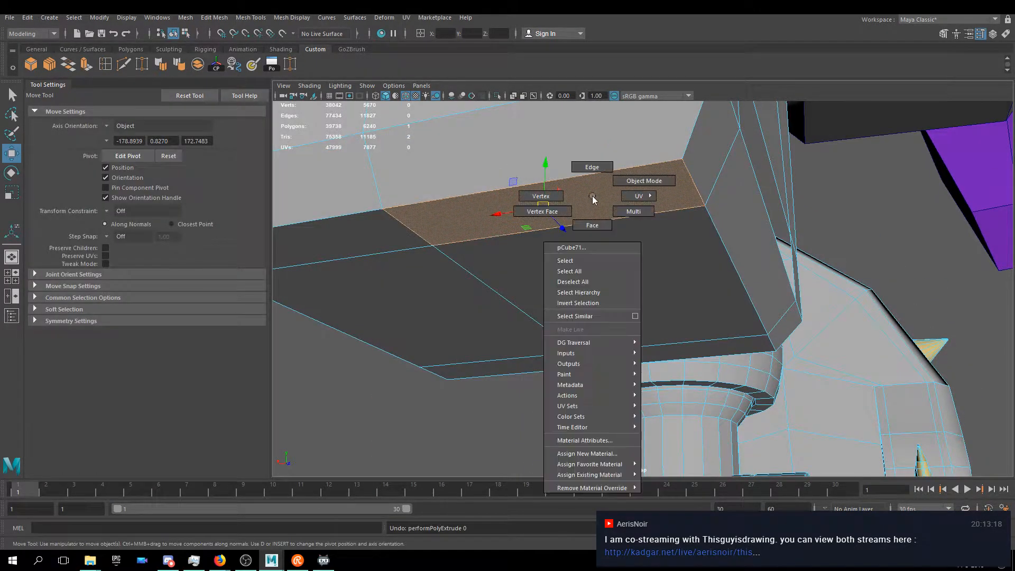
{"action": "right_click_drag", "start_coordinate": [574, 222], "coordinate": [571, 222]}
{"action": "left_click_drag", "start_coordinate": [712, 232], "coordinate": [697, 226], "text": "alt"}
{"action": "right_click_drag", "start_coordinate": [695, 223], "coordinate": [707, 250]}
{"action": "left_click_drag", "start_coordinate": [748, 240], "coordinate": [566, 373], "text": "alt"}
{"action": "right_click_drag", "start_coordinate": [623, 175], "coordinate": [709, 226]}
{"action": "left_click_drag", "start_coordinate": [709, 226], "coordinate": [457, 297], "text": "alt"}
{"action": "left_click", "coordinate": [777, 276]}
{"action": "left_click_drag", "start_coordinate": [505, 332], "coordinate": [501, 217], "text": "alt"}
{"action": "left_click", "coordinate": [499, 328], "text": "shift"}
{"action": "left_click_drag", "start_coordinate": [494, 340], "coordinate": [508, 335], "text": "alt"}
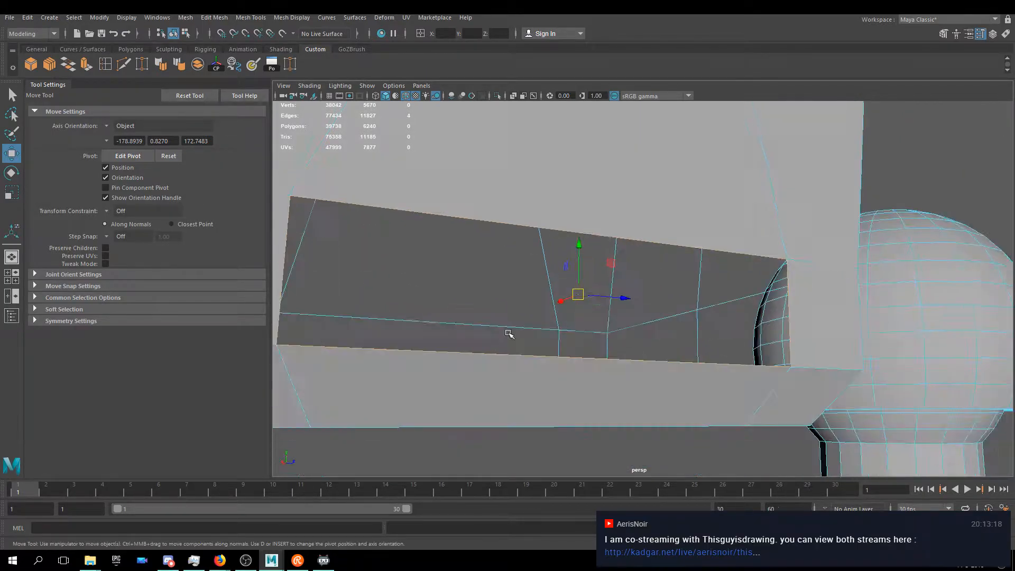
{"action": "left_click", "coordinate": [86, 66]}
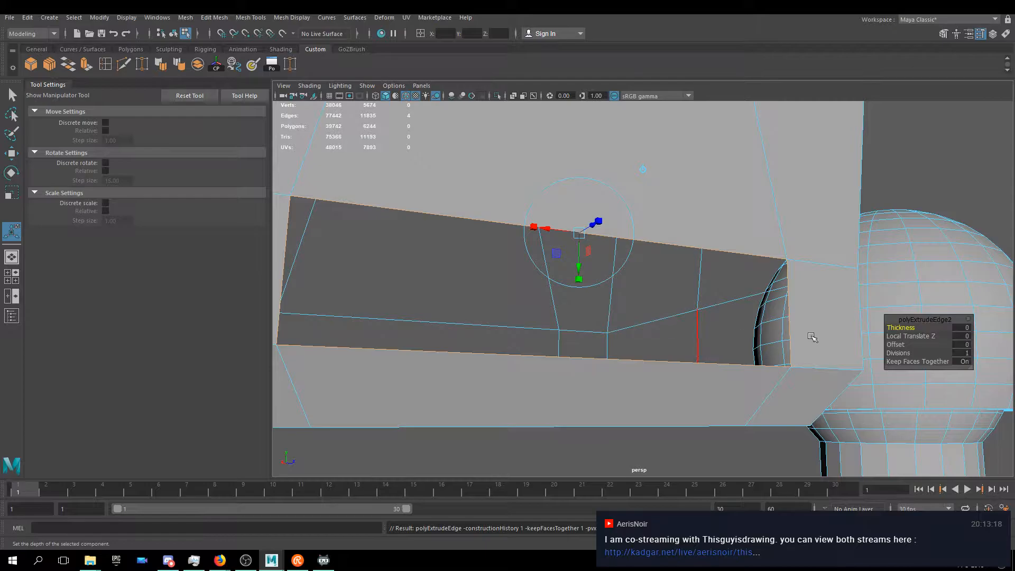
{"action": "key", "text": "w"}
- Examine the shoulder block, ball joint and forearm from several sides to compare how the arm parts line up
{"action": "left_click_drag", "start_coordinate": [597, 333], "coordinate": [603, 225], "text": "alt"}
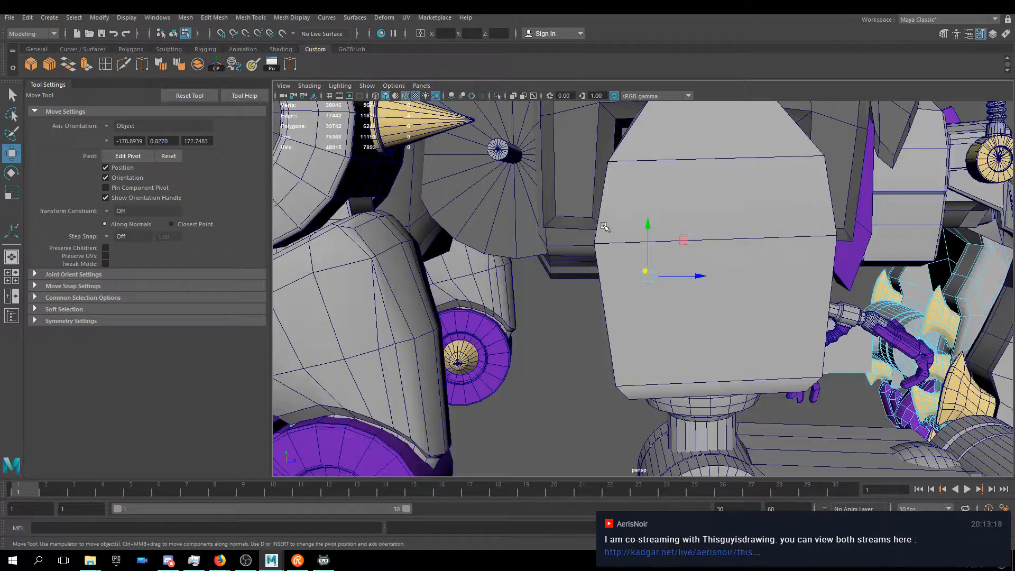
{"action": "scroll", "coordinate": [603, 225], "scroll_direction": "down", "scroll_amount": 10}
{"action": "scroll", "coordinate": [603, 225], "scroll_direction": "up", "scroll_amount": 6}
{"action": "left_click_drag", "start_coordinate": [698, 236], "coordinate": [562, 327], "text": "alt"}
{"action": "scroll", "coordinate": [598, 283], "scroll_direction": "down", "scroll_amount": 3}
{"action": "scroll", "coordinate": [562, 326], "scroll_direction": "up", "scroll_amount": 4}
{"action": "middle_click_drag", "start_coordinate": [562, 327], "coordinate": [679, 228], "text": "alt"}
{"action": "left_click_drag", "start_coordinate": [680, 227], "coordinate": [648, 228], "text": "alt"}
{"action": "scroll", "coordinate": [740, 233], "scroll_direction": "up", "scroll_amount": 5}
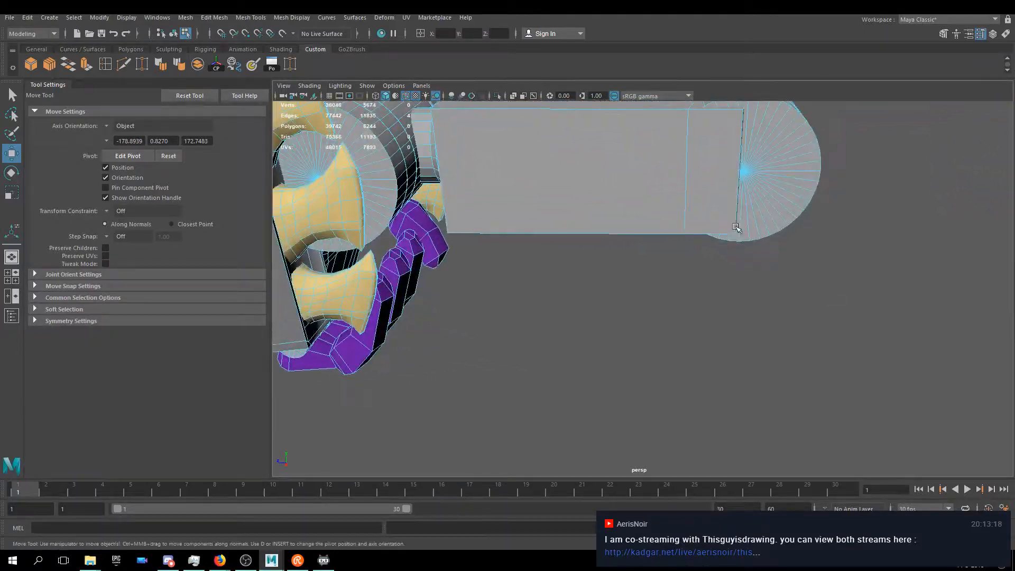
{"action": "middle_click_drag", "start_coordinate": [744, 232], "coordinate": [679, 402], "text": "alt"}
{"action": "left_click_drag", "start_coordinate": [680, 312], "coordinate": [658, 250], "text": "alt"}
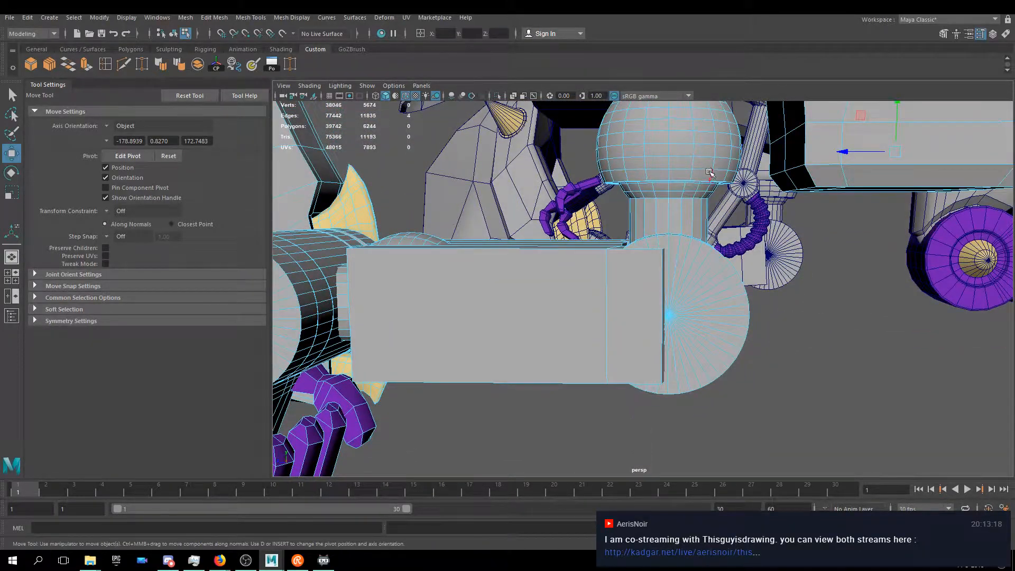
{"action": "left_click_drag", "start_coordinate": [681, 146], "coordinate": [668, 233], "text": "alt"}
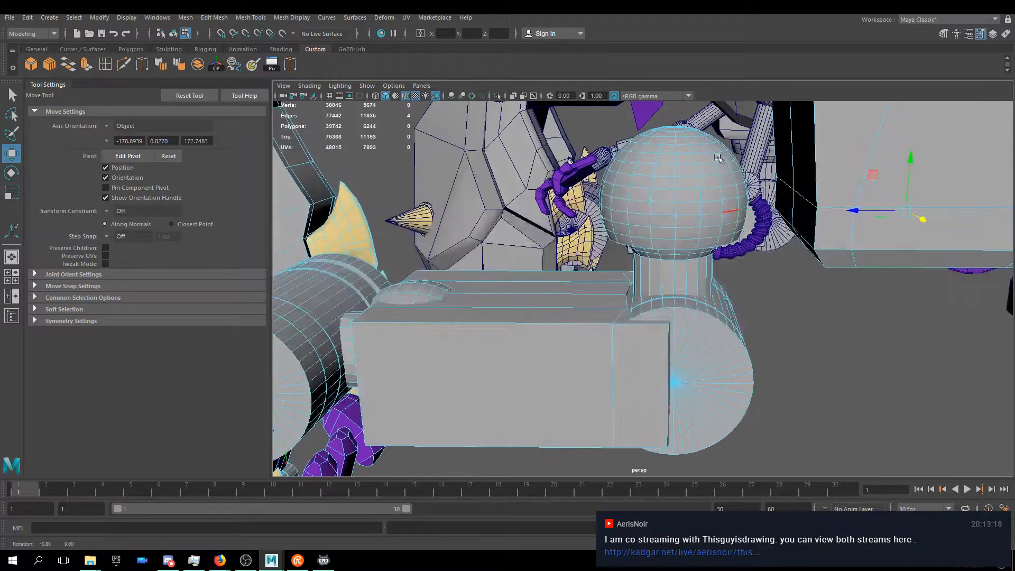
- Try rotating the lower arm 50 degrees about its elbow joint
{"action": "right_click_drag", "start_coordinate": [669, 235], "coordinate": [669, 235]}
{"action": "left_click", "coordinate": [669, 235]}
{"action": "left_click_drag", "start_coordinate": [668, 423], "coordinate": [662, 307], "text": "alt"}
{"action": "key", "text": "e"}
{"action": "left_click_drag", "start_coordinate": [761, 254], "coordinate": [617, 270]}
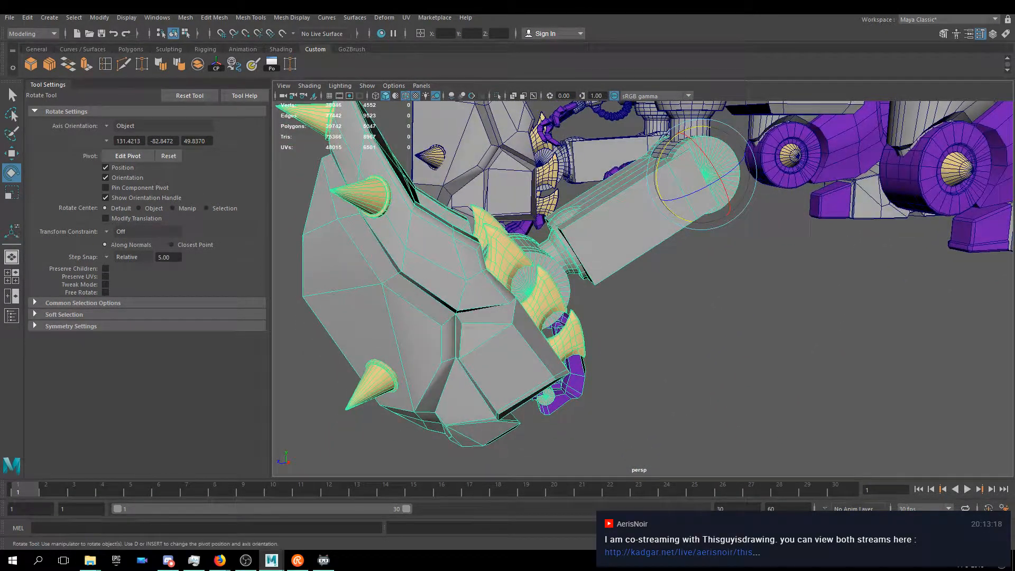
{"action": "left_click_drag", "start_coordinate": [689, 227], "coordinate": [546, 344], "text": "alt"}
{"action": "middle_click_drag", "start_coordinate": [546, 344], "coordinate": [569, 359]}
{"action": "key", "text": "ctrl+z"}
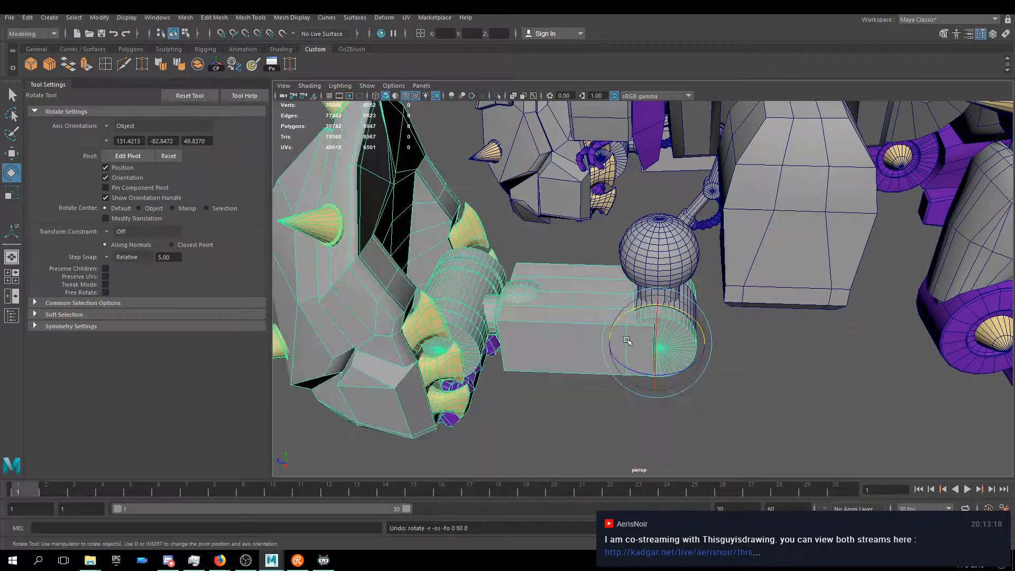
- Select the fist and then the finger parts of the arm to check how they connect at the wrist
{"action": "middle_click_drag", "start_coordinate": [510, 330], "coordinate": [562, 236], "text": "alt"}
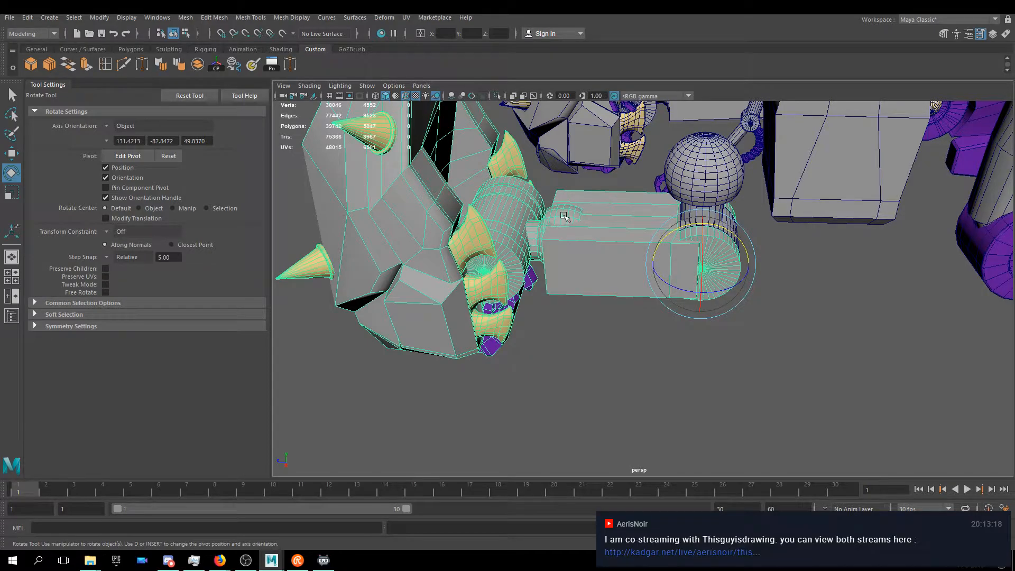
{"action": "scroll", "coordinate": [564, 216], "scroll_direction": "up", "scroll_amount": 4}
{"action": "left_click", "coordinate": [509, 181]}
{"action": "middle_click_drag", "start_coordinate": [531, 177], "coordinate": [605, 261], "text": "alt"}
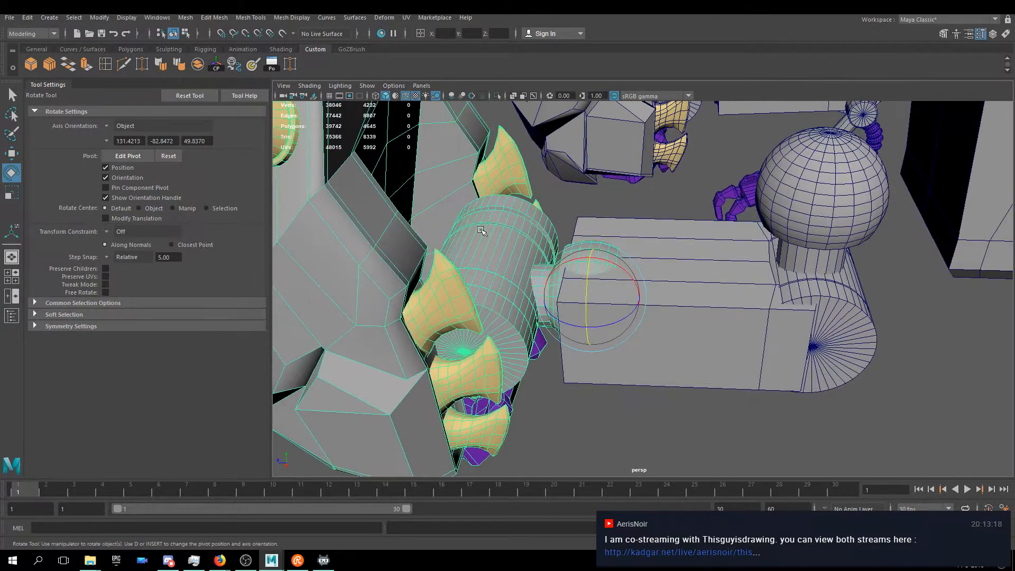
{"action": "left_click", "coordinate": [501, 291]}
{"action": "left_click", "coordinate": [511, 287]}
{"action": "left_click_drag", "start_coordinate": [495, 301], "coordinate": [566, 286]}
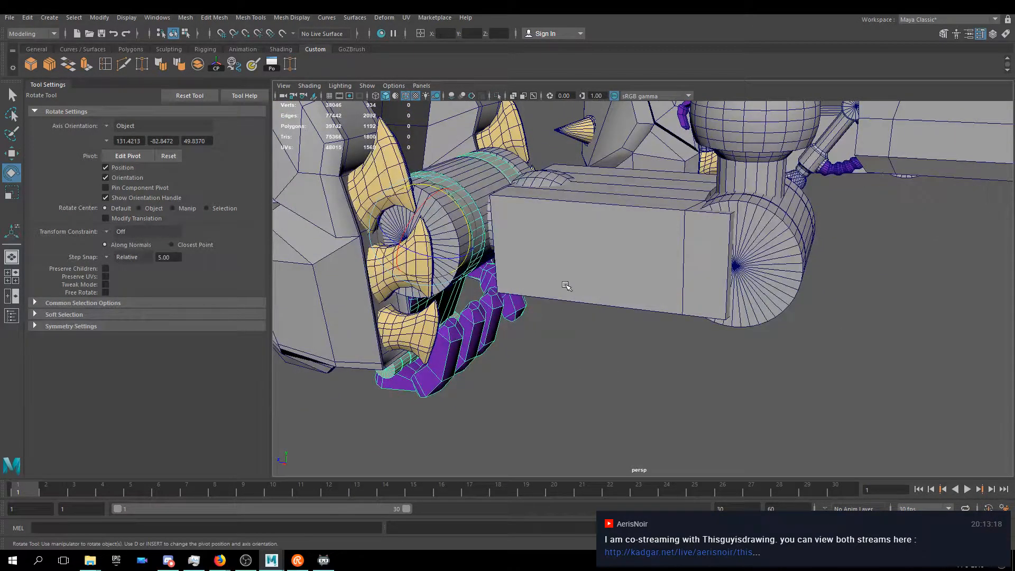
- Return to edge editing on the shoulder block and frame the four border edges of the side opening
{"action": "left_click_drag", "start_coordinate": [855, 207], "coordinate": [642, 214], "text": "alt"}
{"action": "left_click", "coordinate": [631, 174]}
{"action": "left_click_drag", "start_coordinate": [630, 174], "coordinate": [608, 238], "text": "alt"}
{"action": "middle_click_drag", "start_coordinate": [608, 238], "coordinate": [665, 363], "text": "alt"}
{"action": "left_click_drag", "start_coordinate": [665, 364], "coordinate": [588, 217], "text": "alt"}
{"action": "scroll", "coordinate": [626, 195], "scroll_direction": "up", "scroll_amount": 2}
{"action": "right_click_drag", "start_coordinate": [653, 313], "coordinate": [665, 279]}
{"action": "key", "text": "w"}
{"action": "left_click_drag", "start_coordinate": [672, 278], "coordinate": [810, 261], "text": "alt"}
{"action": "key", "text": "f"}
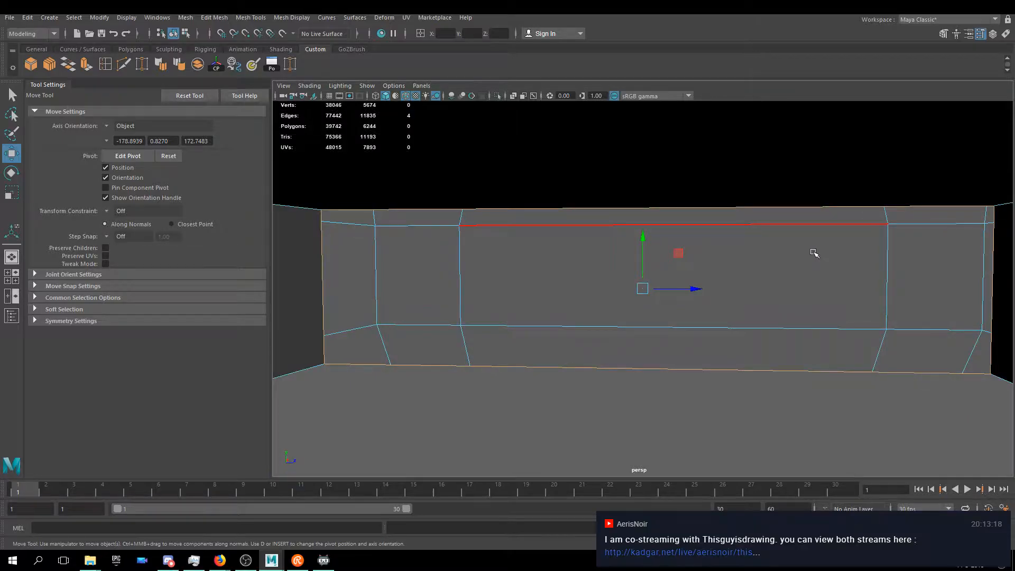
- Try extruding the long upper and lower border edges of the opening
{"action": "left_click", "coordinate": [473, 209]}
{"action": "left_click", "coordinate": [479, 365], "text": "shift"}
{"action": "left_click", "coordinate": [289, 65]}
{"action": "key", "text": "t"}
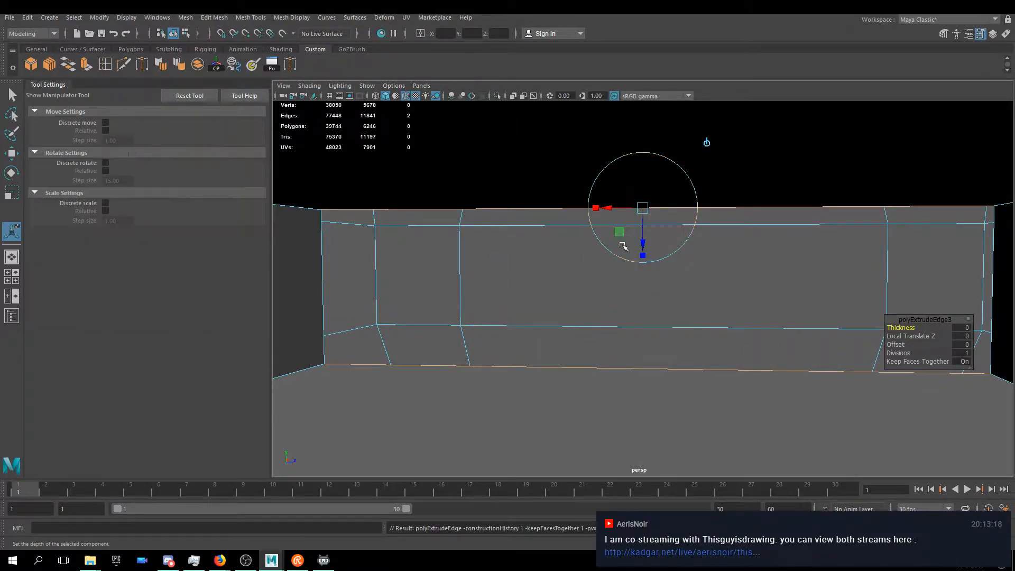
{"action": "key", "text": "ctrl+z"}
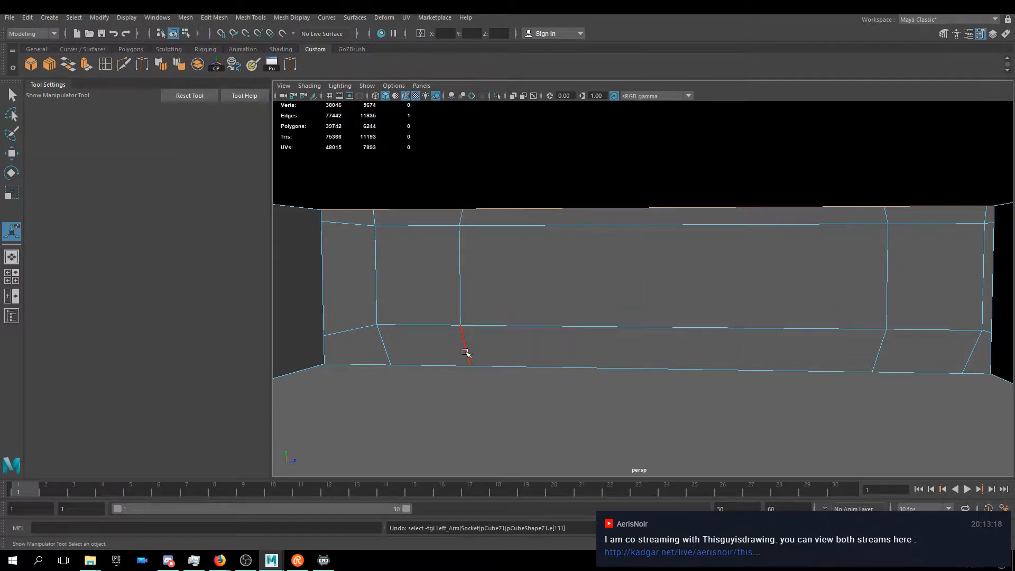
- Close the opening by bridging its long upper and lower border edges
{"action": "left_click", "coordinate": [503, 366], "text": "shift"}
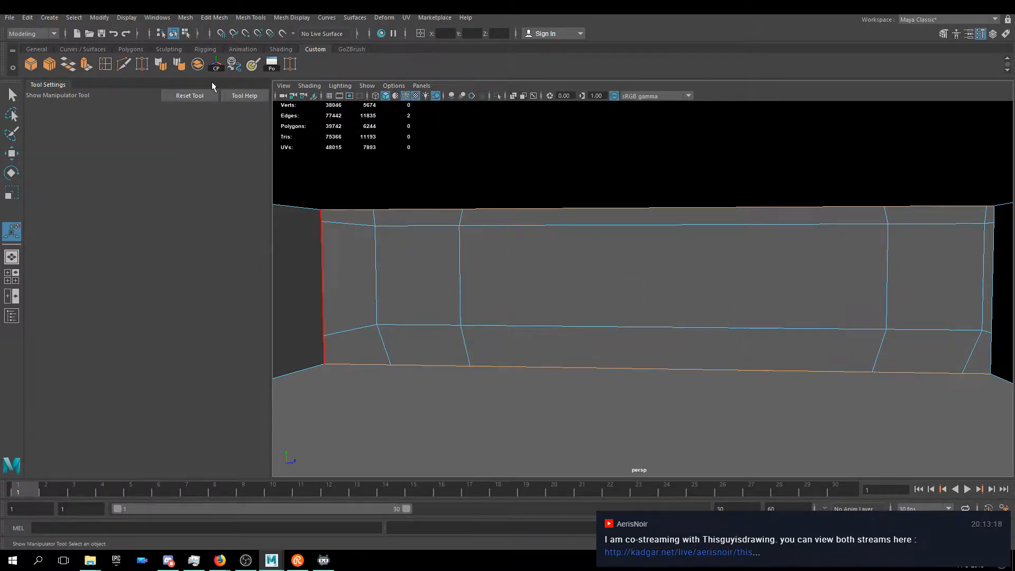
{"action": "left_click", "coordinate": [68, 64]}
{"action": "key", "text": "w"}
{"action": "key", "text": "f"}
- Turn on X-Ray shading and inspect the closed opening inside the shoulder block's lower section
{"action": "left_click_drag", "start_coordinate": [679, 249], "coordinate": [651, 191], "text": "alt"}
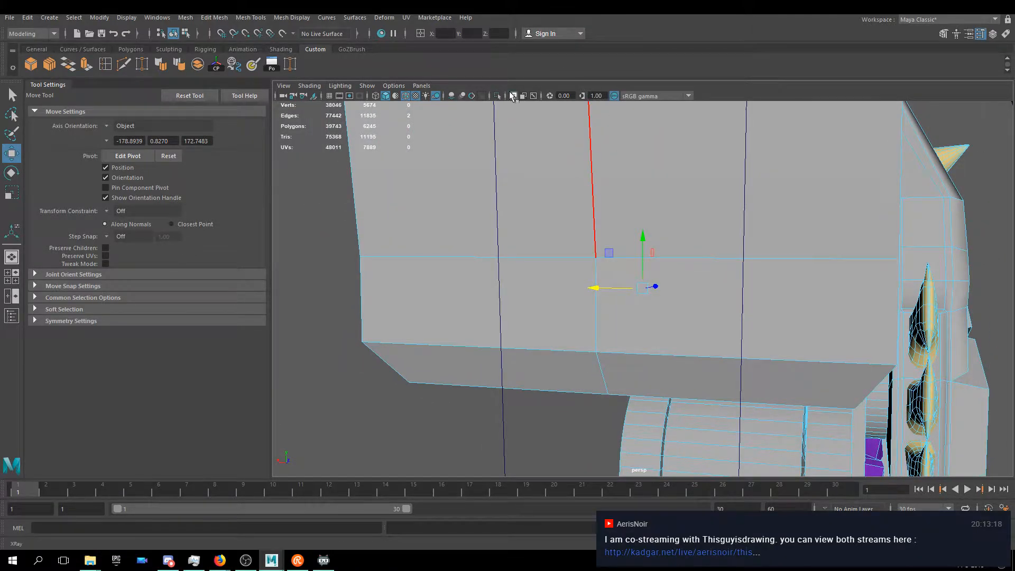
{"action": "left_click", "coordinate": [513, 96]}
{"action": "left_click_drag", "start_coordinate": [595, 291], "coordinate": [495, 291], "text": "alt"}
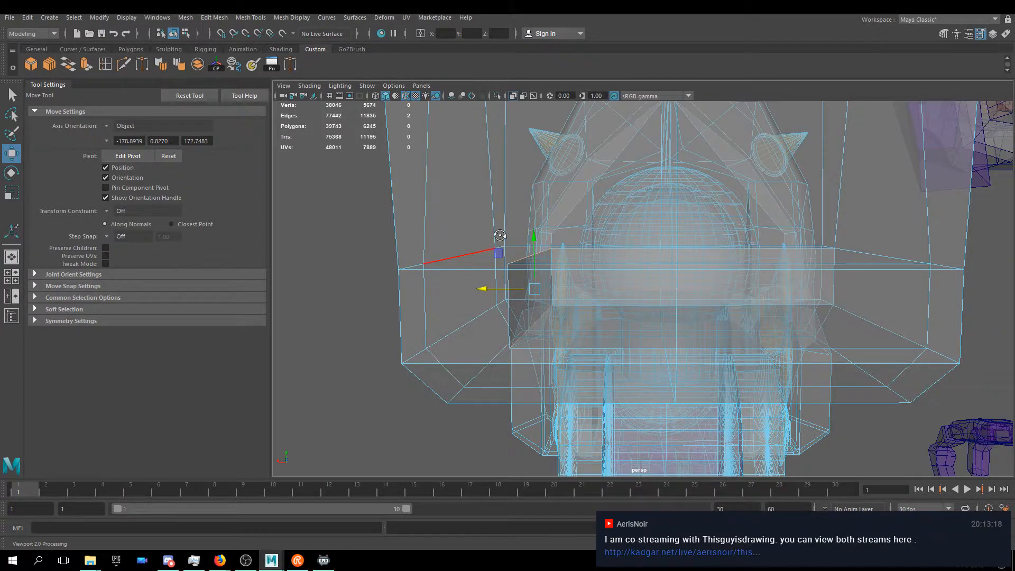
{"action": "left_click_drag", "start_coordinate": [501, 236], "coordinate": [521, 258], "text": "alt"}
{"action": "left_click_drag", "start_coordinate": [584, 283], "coordinate": [547, 307], "text": "alt"}
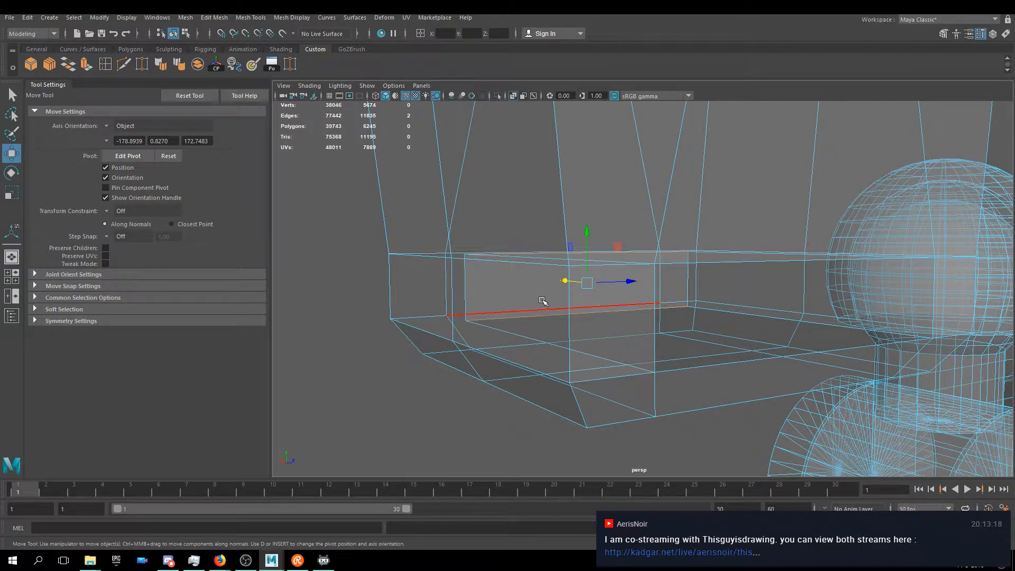
{"action": "left_click_drag", "start_coordinate": [599, 216], "coordinate": [469, 197], "text": "alt"}
- Examine the shoulder block's lower opening and its bottom edge loop from several sides, then leave component editing
{"action": "right_click_drag", "start_coordinate": [469, 198], "coordinate": [432, 221]}
{"action": "left_click_drag", "start_coordinate": [431, 221], "coordinate": [570, 249], "text": "alt"}
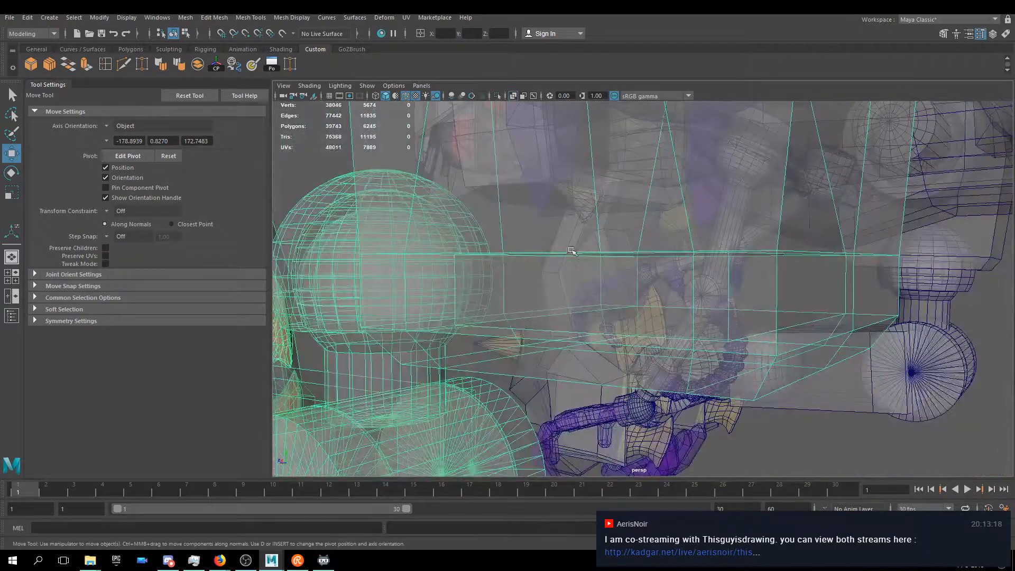
{"action": "left_click_drag", "start_coordinate": [633, 260], "coordinate": [543, 228], "text": "alt"}
{"action": "right_click_drag", "start_coordinate": [543, 227], "coordinate": [543, 191]}
{"action": "left_click", "coordinate": [560, 198]}
{"action": "left_click_drag", "start_coordinate": [561, 198], "coordinate": [624, 264], "text": "alt"}
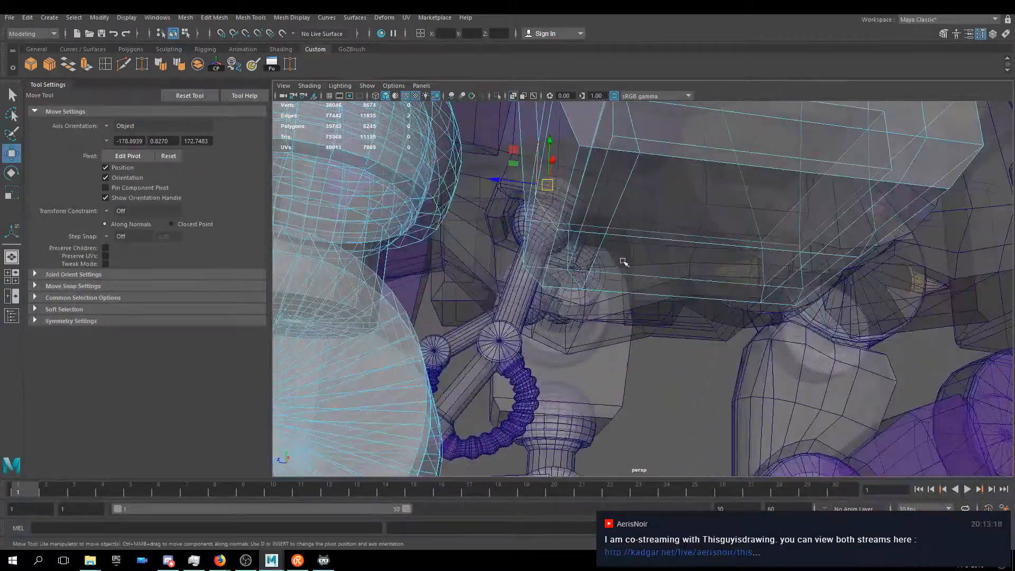
{"action": "left_click_drag", "start_coordinate": [725, 271], "coordinate": [618, 294], "text": "alt"}
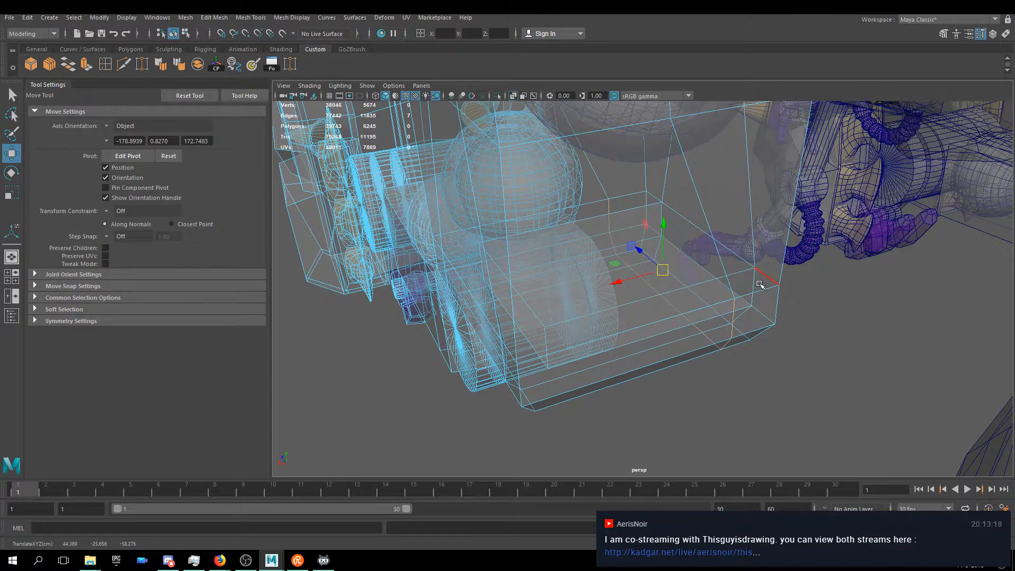
{"action": "left_click_drag", "start_coordinate": [763, 285], "coordinate": [655, 281], "text": "alt"}
{"action": "key", "text": "f"}
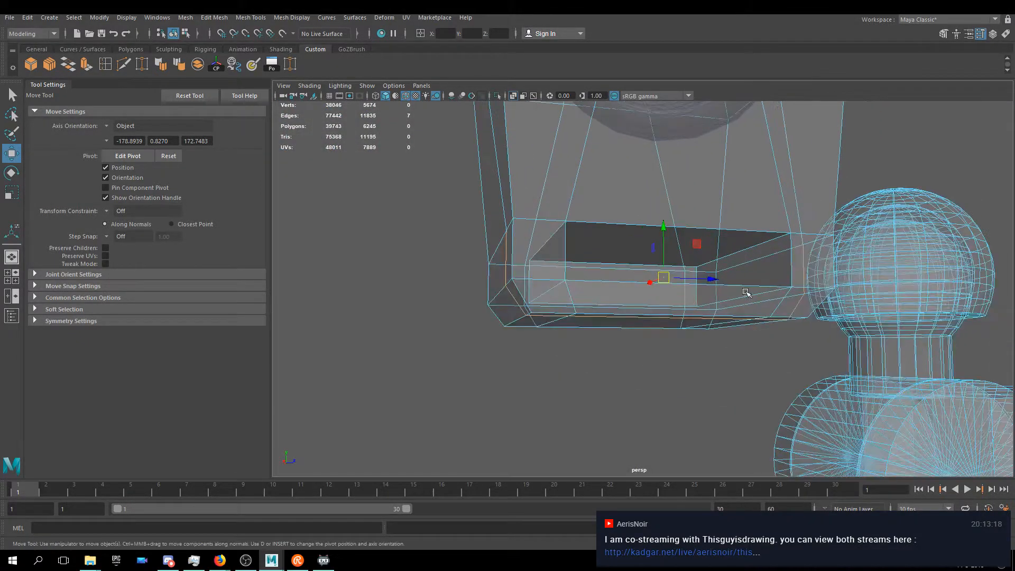
{"action": "left_click_drag", "start_coordinate": [752, 278], "coordinate": [737, 297], "text": "alt"}
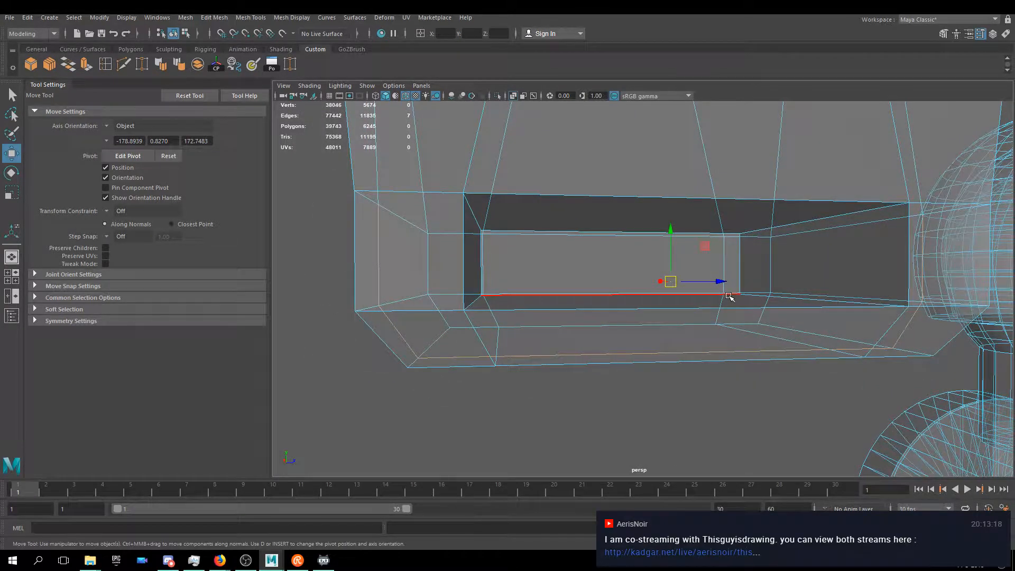
{"action": "right_click_drag", "start_coordinate": [514, 183], "coordinate": [482, 189]}
{"action": "left_click_drag", "start_coordinate": [344, 281], "coordinate": [466, 254], "text": "alt"}
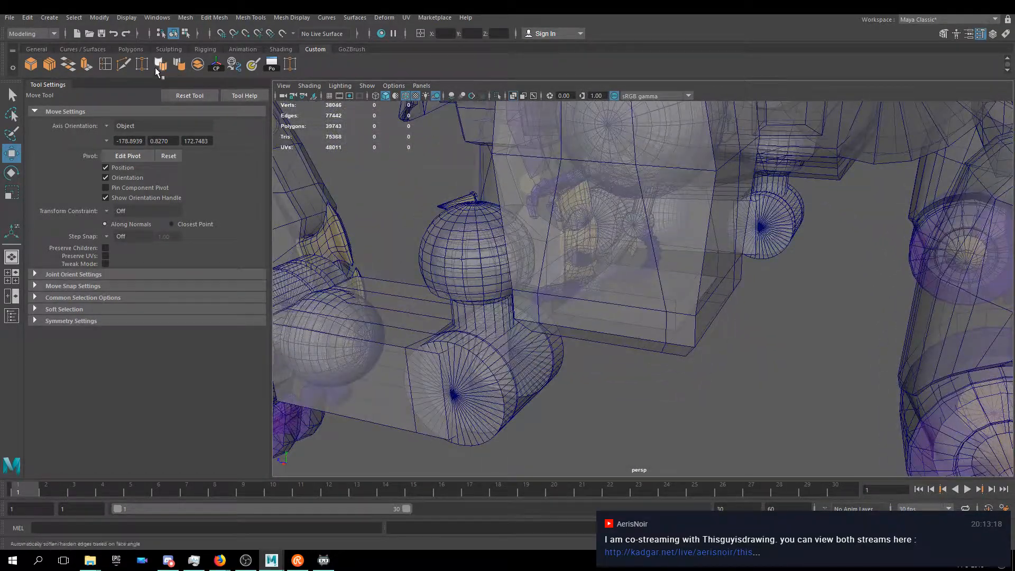
- Delete all faces of the ball on top of the forearm's short cylindrical neck
{"action": "left_click", "coordinate": [472, 276]}
{"action": "left_click_drag", "start_coordinate": [472, 276], "coordinate": [572, 204], "text": "alt"}
{"action": "right_click_drag", "start_coordinate": [573, 204], "coordinate": [593, 197]}
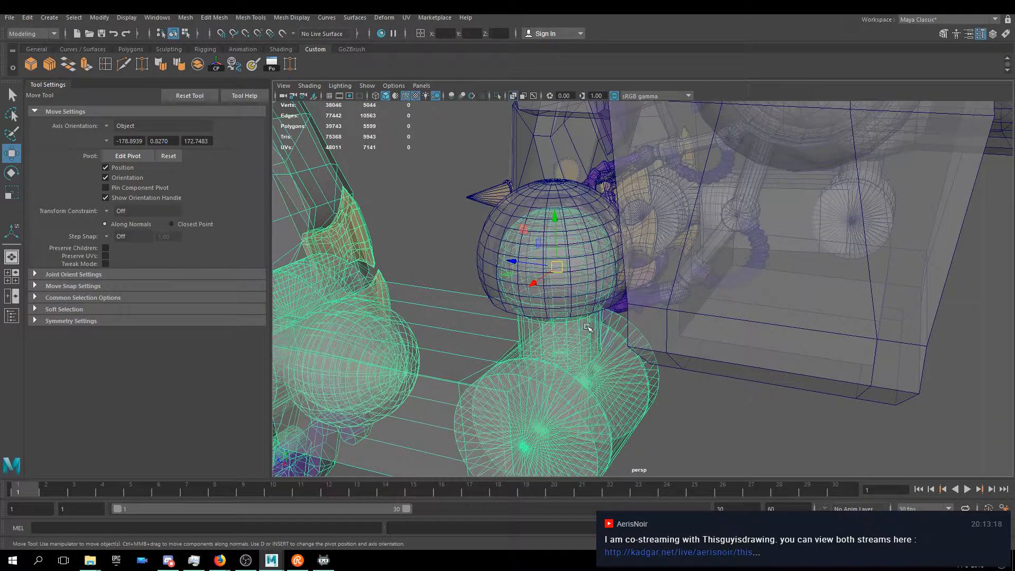
{"action": "left_click", "coordinate": [524, 192]}
{"action": "left_click_drag", "start_coordinate": [517, 260], "coordinate": [665, 254], "text": "alt"}
{"action": "left_click", "coordinate": [492, 280]}
{"action": "key", "text": "F11"}
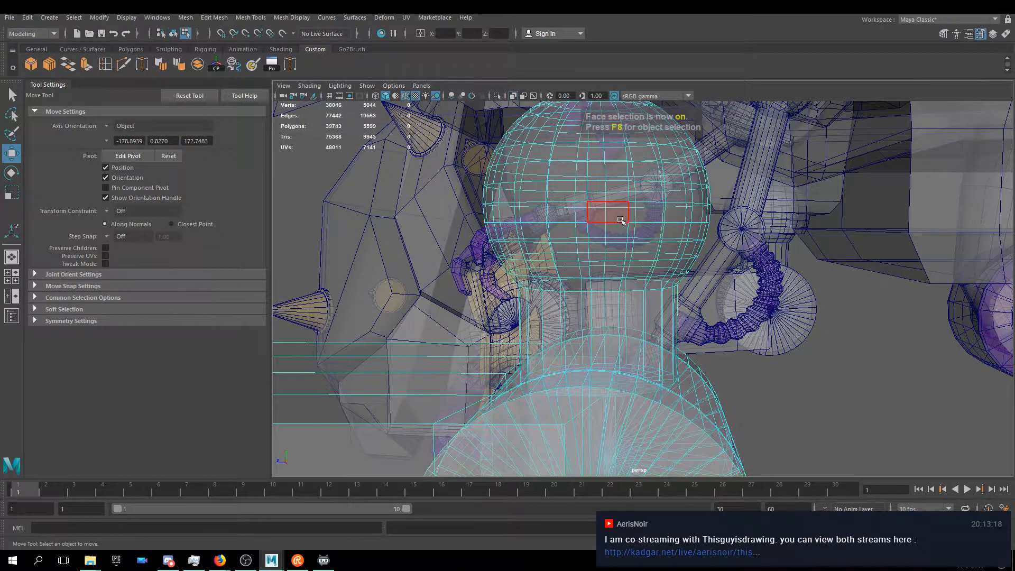
{"action": "left_click_drag", "start_coordinate": [681, 212], "coordinate": [394, 382], "text": "alt"}
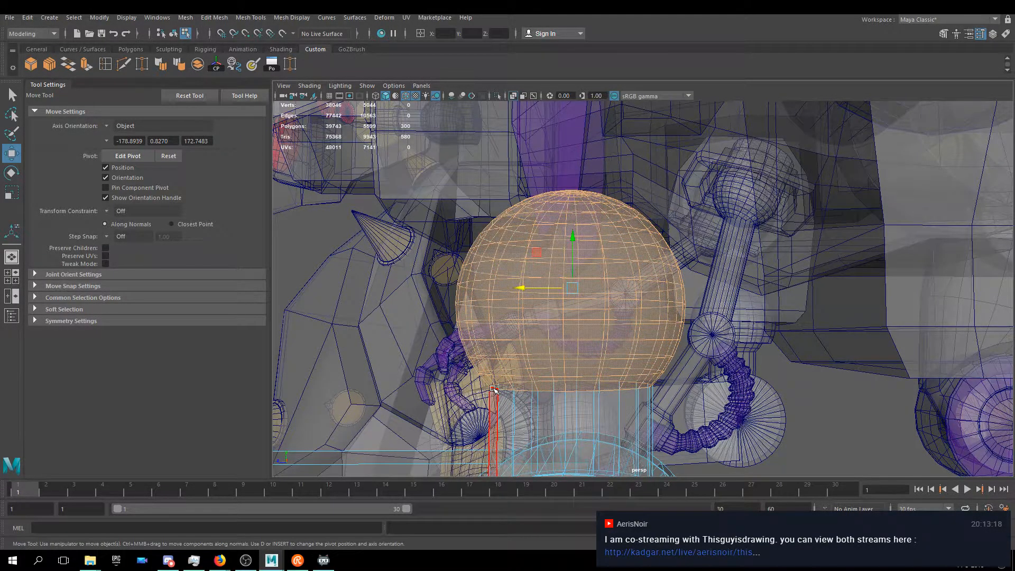
{"action": "key", "text": "Delete"}
- Try extruding the neck's open upper border and raising it toward the shoulder block
{"action": "middle_click_drag", "start_coordinate": [495, 389], "coordinate": [466, 272], "text": "alt"}
{"action": "scroll", "coordinate": [559, 303], "scroll_direction": "down", "scroll_amount": 6}
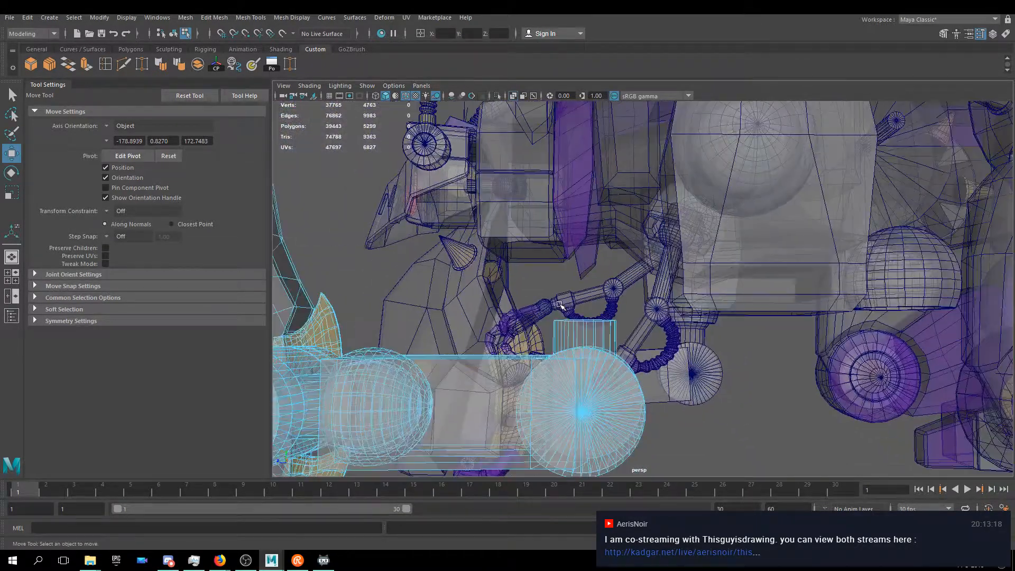
{"action": "scroll", "coordinate": [561, 305], "scroll_direction": "up", "scroll_amount": 3}
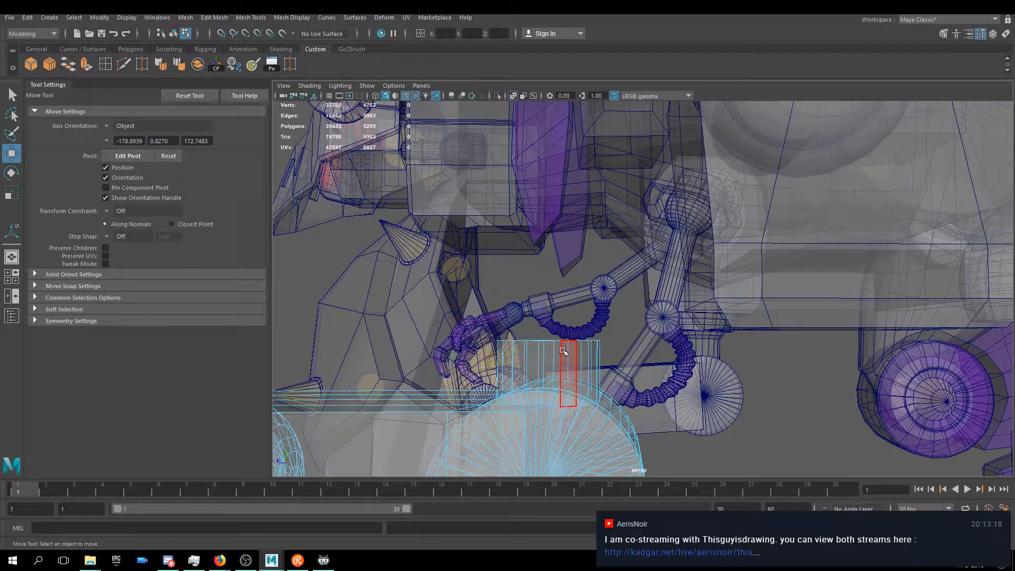
{"action": "right_click_drag", "start_coordinate": [551, 347], "coordinate": [549, 238]}
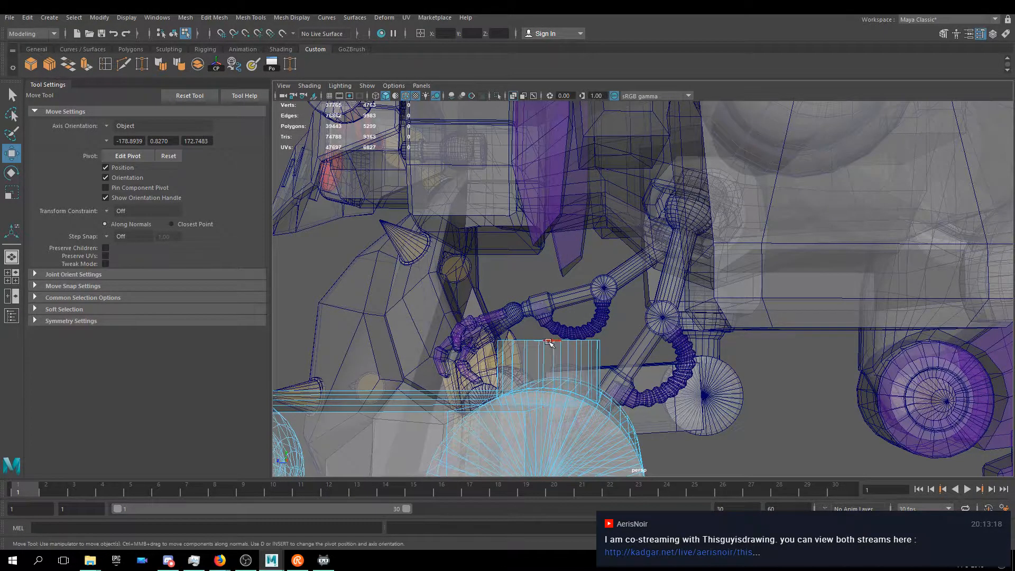
{"action": "double_click", "coordinate": [548, 342]}
{"action": "left_click_drag", "start_coordinate": [626, 364], "coordinate": [587, 343], "text": "alt"}
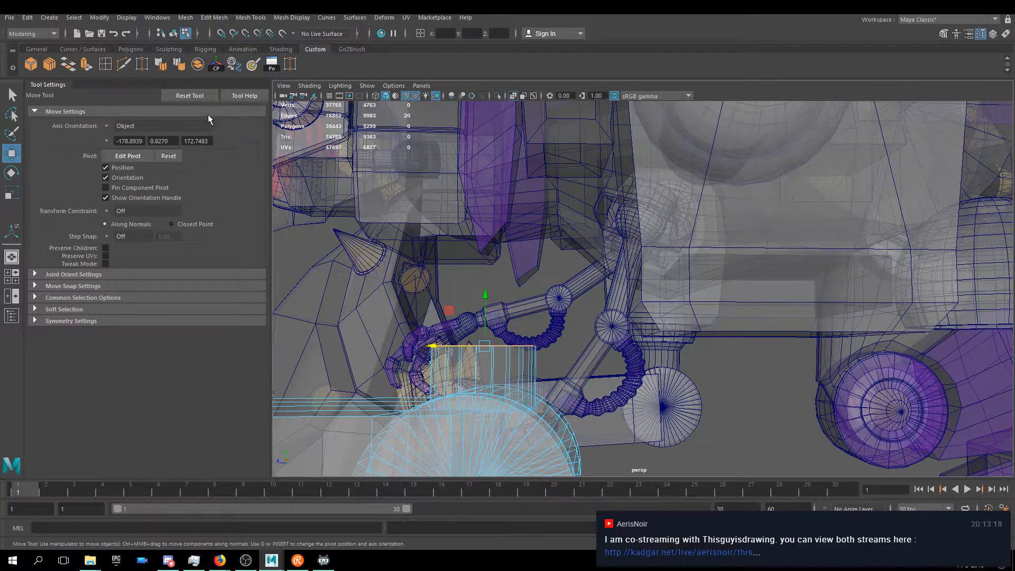
{"action": "left_click", "coordinate": [86, 65]}
{"action": "key", "text": "w"}
{"action": "left_click_drag", "start_coordinate": [539, 338], "coordinate": [899, 240], "text": "alt"}
{"action": "key", "text": "v"}
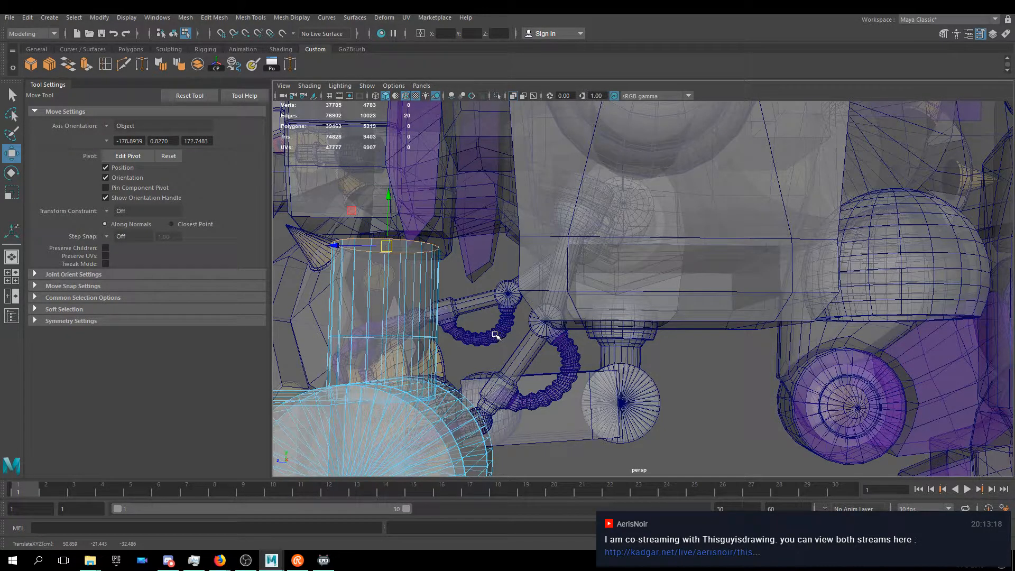
{"action": "key", "text": "ctrl+z"}
{"action": "key", "text": "ctrl+z"}
{"action": "key", "text": "ctrl+z"}
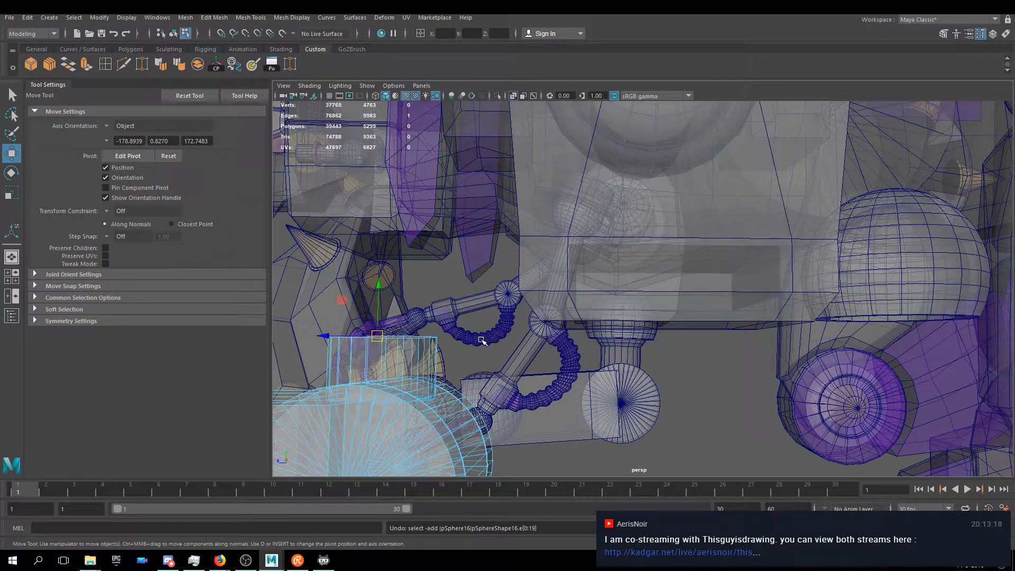
- Frame the neck, reselect its open rim and try extruding it again
{"action": "key", "text": "f"}
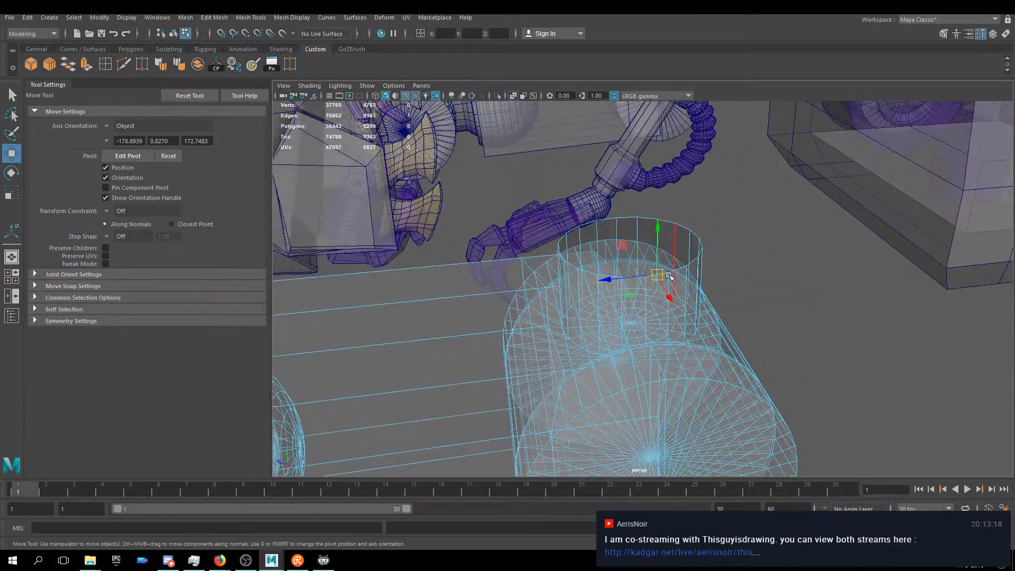
{"action": "left_click_drag", "start_coordinate": [669, 276], "coordinate": [672, 266], "text": "alt"}
{"action": "double_click", "coordinate": [685, 266], "text": "shift"}
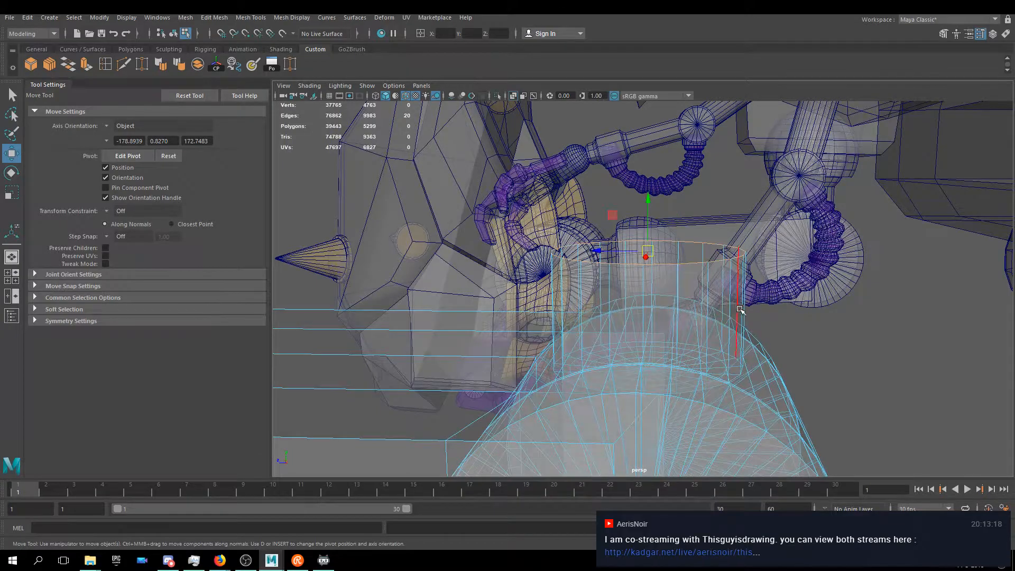
{"action": "left_click_drag", "start_coordinate": [740, 307], "coordinate": [778, 312], "text": "alt"}
{"action": "left_click", "coordinate": [94, 70]}
{"action": "mouse_move", "coordinate": [608, 275]}
{"action": "left_mouse_down", "text": "alt"}
{"action": "mouse_move", "coordinate": [676, 281]}
{"action": "mouse_move", "coordinate": [487, 317]}
{"action": "mouse_move", "coordinate": [485, 330]}
{"action": "mouse_move", "coordinate": [608, 288]}
{"action": "left_mouse_up", "text": "alt"}
{"action": "key", "text": "ctrl+z"}
{"action": "key", "text": "ctrl+z"}
- Extrude the full border loop at the neck's open end and raise it straight up using vertex snapping to lengthen the cylinder
{"action": "scroll", "coordinate": [609, 287], "scroll_direction": "down", "scroll_amount": 3}
{"action": "scroll", "coordinate": [582, 295], "scroll_direction": "up", "scroll_amount": 6}
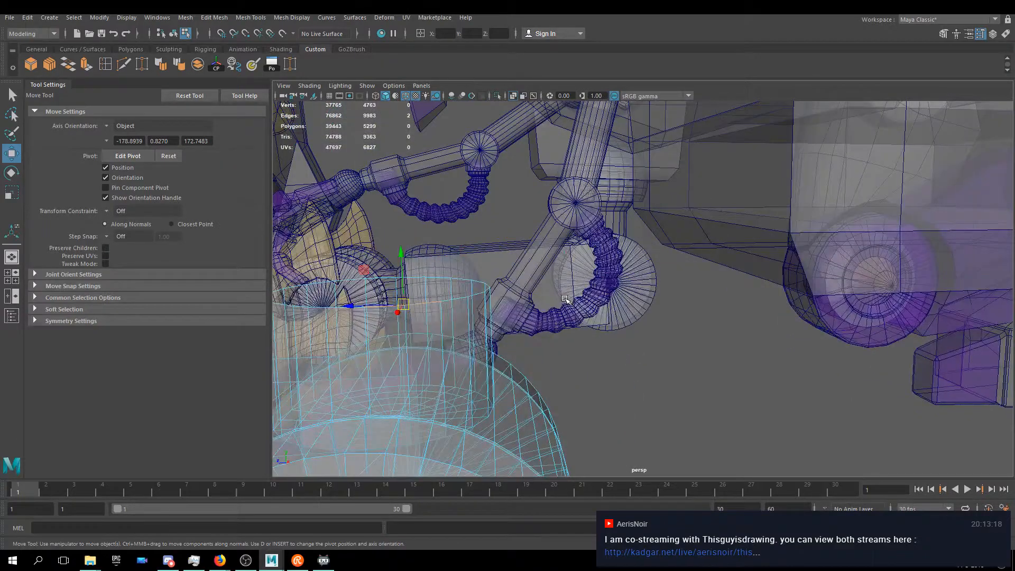
{"action": "left_click_drag", "start_coordinate": [564, 299], "coordinate": [647, 259], "text": "alt"}
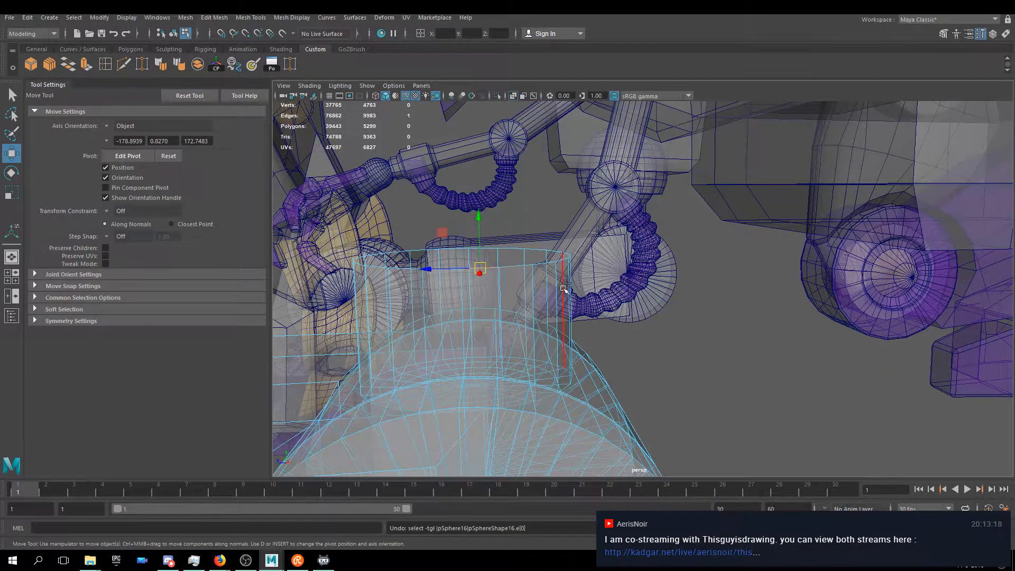
{"action": "left_click", "coordinate": [492, 269]}
{"action": "double_click", "coordinate": [478, 272]}
{"action": "left_click_drag", "start_coordinate": [479, 272], "coordinate": [503, 241], "text": "alt"}
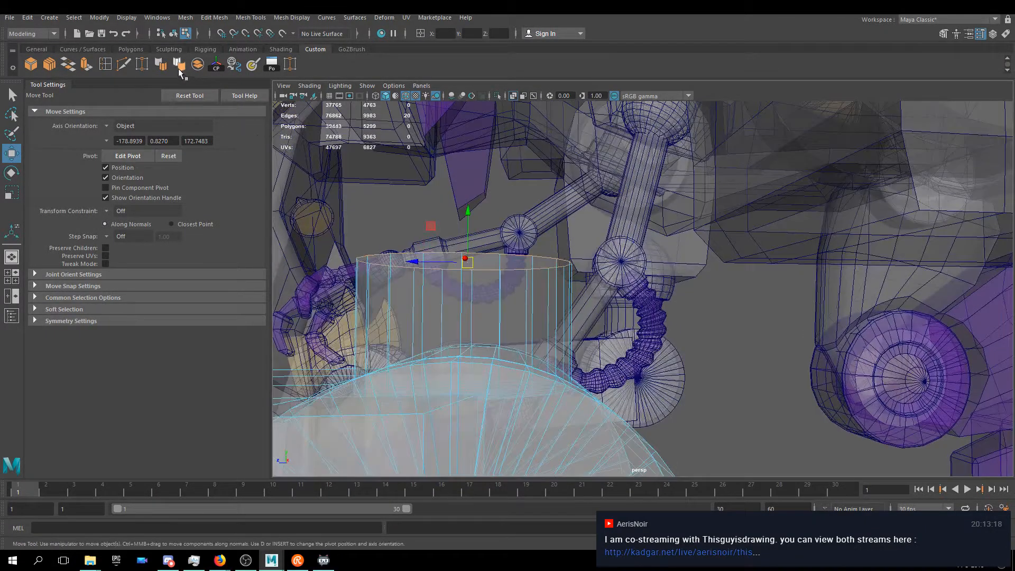
{"action": "left_click", "coordinate": [86, 64]}
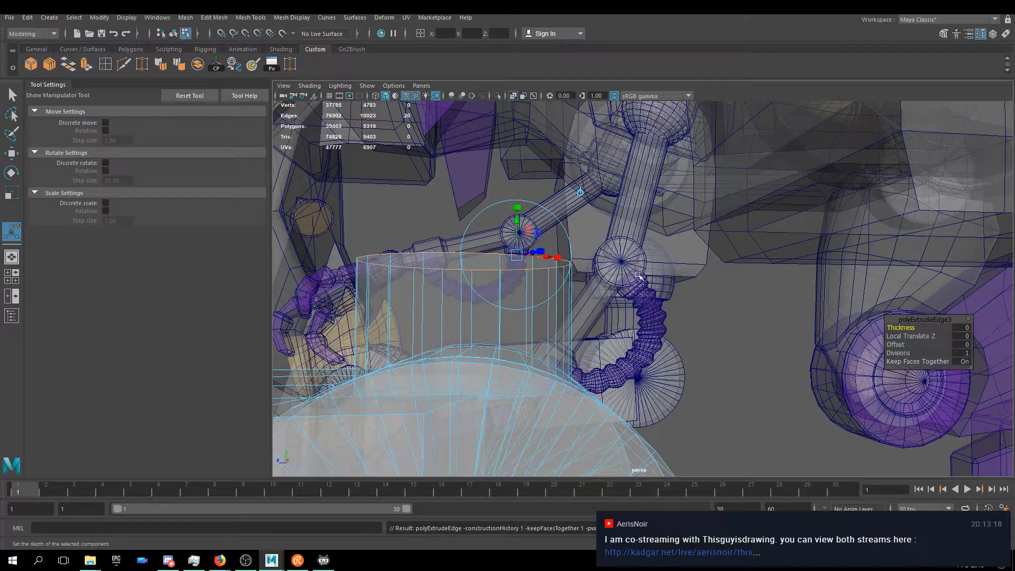
{"action": "key", "text": "w"}
{"action": "left_click_drag", "start_coordinate": [574, 252], "coordinate": [491, 308], "text": "alt"}
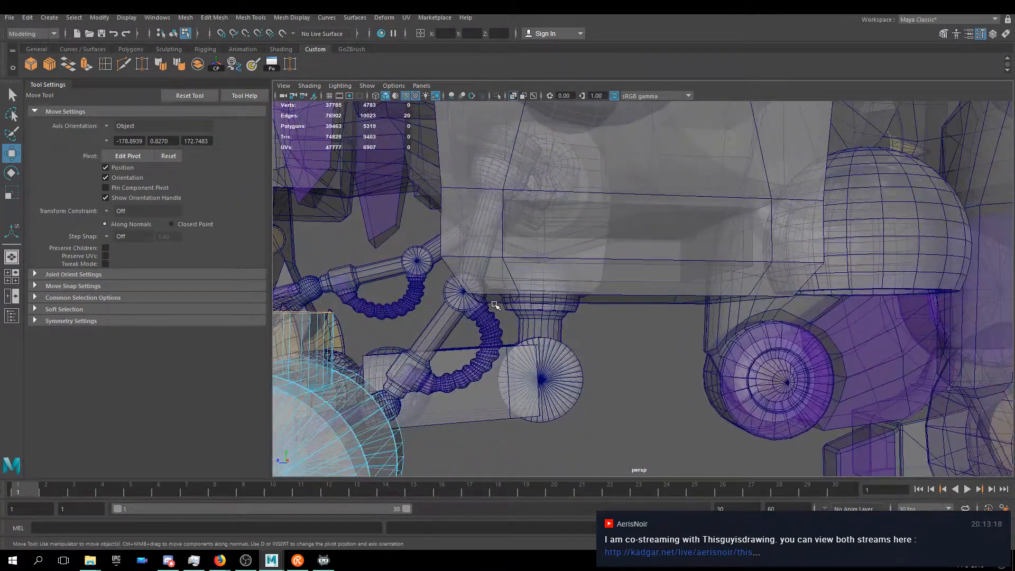
{"action": "scroll", "coordinate": [496, 305], "scroll_direction": "down", "scroll_amount": 1}
{"action": "middle_click_drag", "start_coordinate": [478, 287], "coordinate": [503, 284], "text": "alt"}
{"action": "key", "text": "v"}
{"action": "left_click_drag", "start_coordinate": [361, 260], "coordinate": [877, 215]}
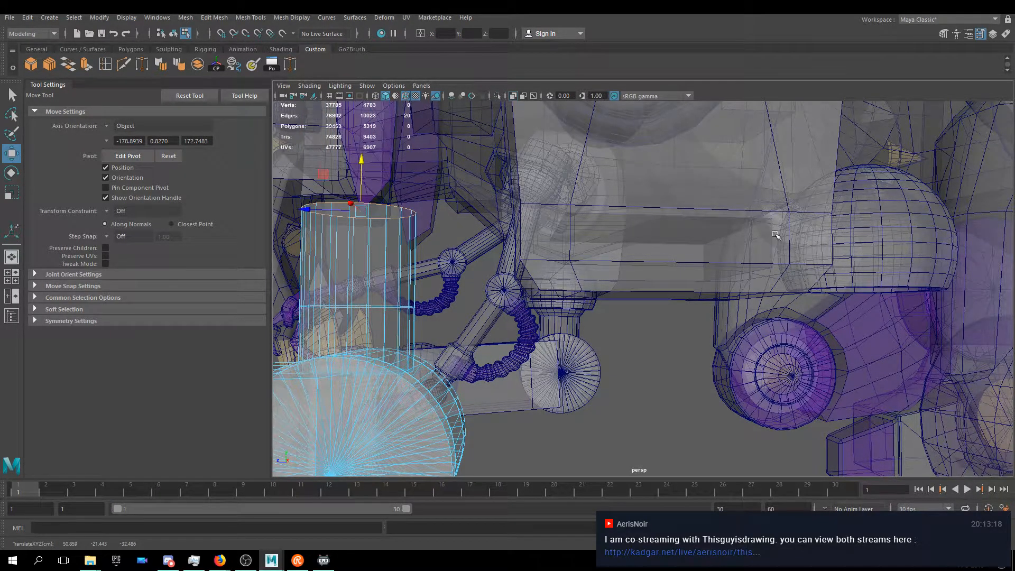
- Insert one centred edge loop lengthwise around the shoulder block, using multiple edge loops with the number set to 1
{"action": "right_click_drag", "start_coordinate": [389, 267], "coordinate": [429, 249]}
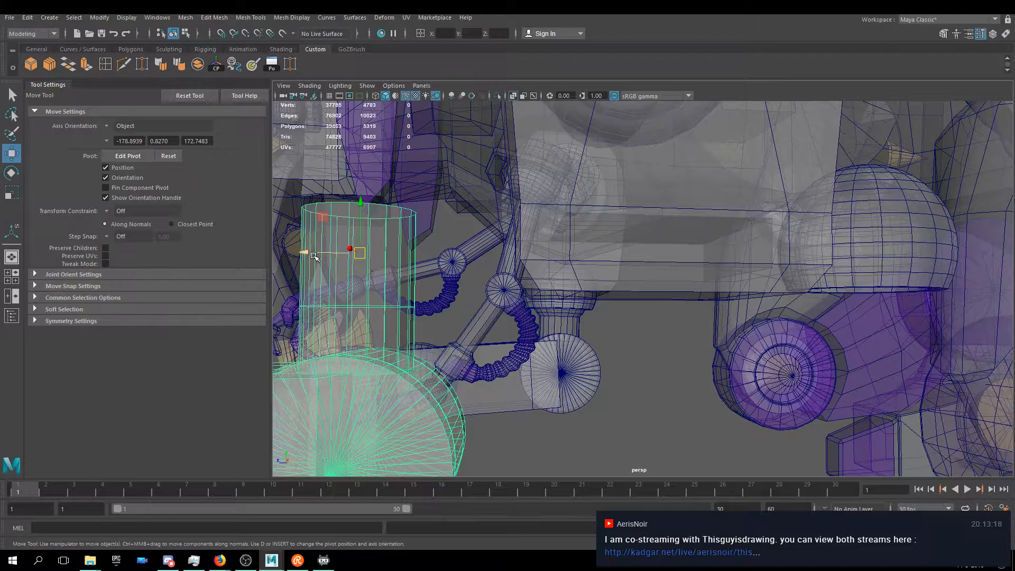
{"action": "key", "text": "f"}
{"action": "left_click_drag", "start_coordinate": [616, 265], "coordinate": [642, 459], "text": "alt"}
{"action": "scroll", "coordinate": [624, 454], "scroll_direction": "down", "scroll_amount": 5}
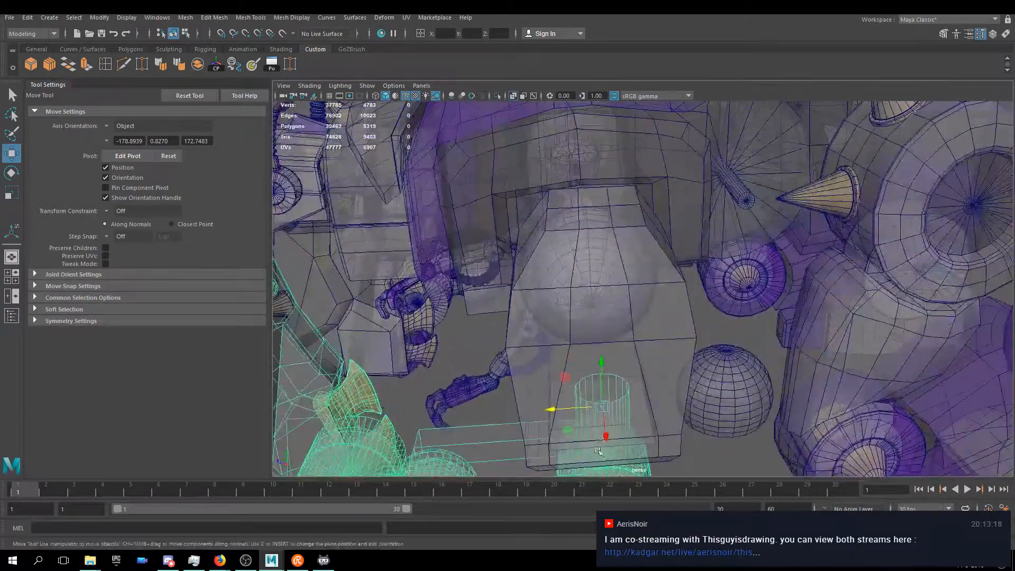
{"action": "left_click_drag", "start_coordinate": [590, 259], "coordinate": [500, 201], "text": "alt"}
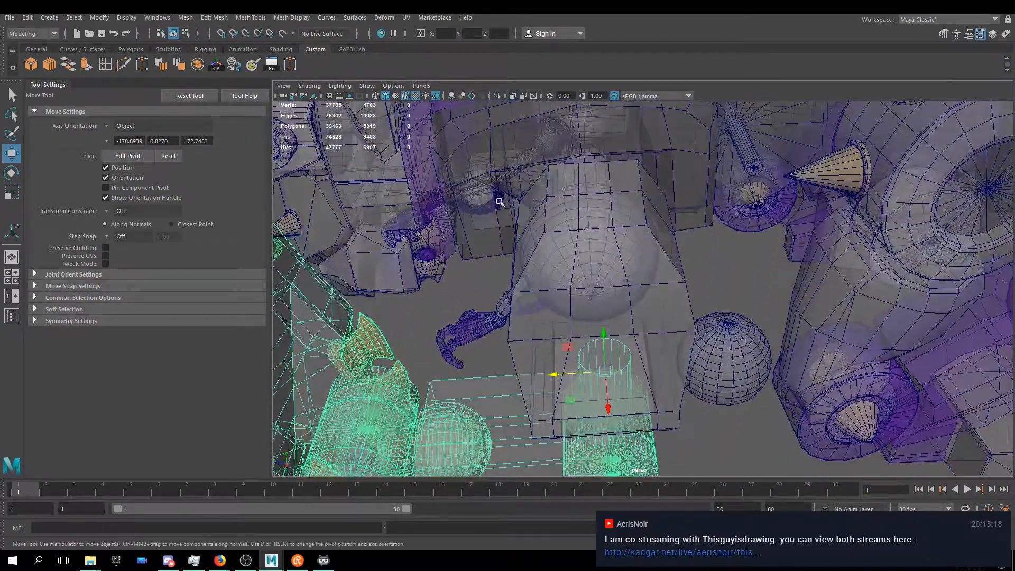
{"action": "left_click", "coordinate": [636, 176]}
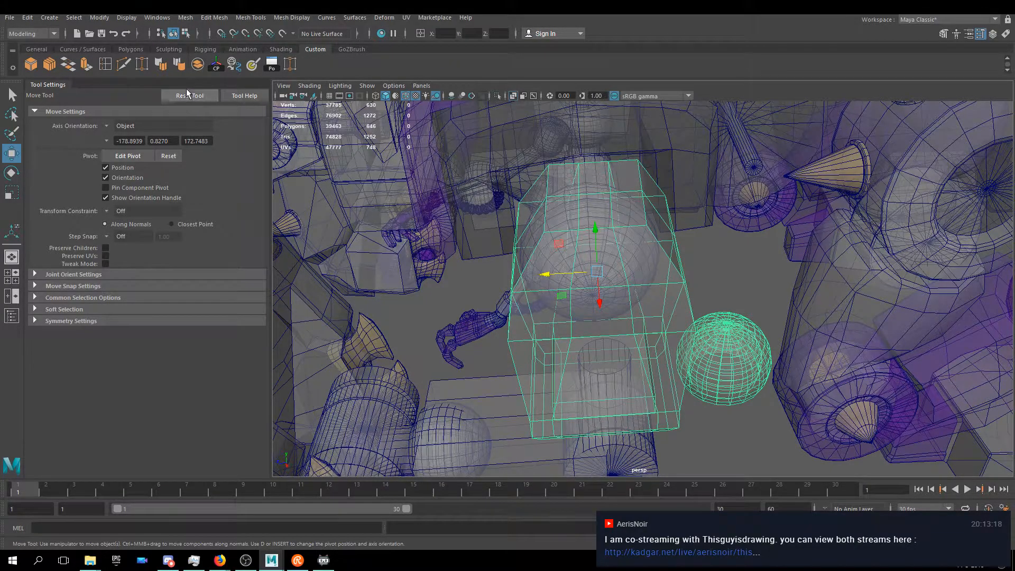
{"action": "left_click", "coordinate": [105, 65]}
{"action": "left_click", "coordinate": [129, 172]}
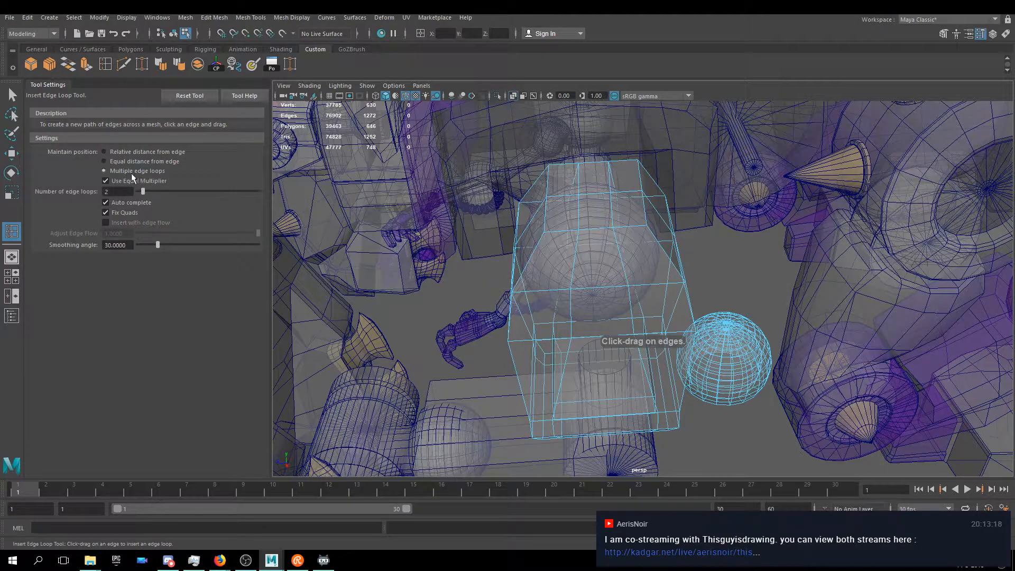
{"action": "left_click_drag", "start_coordinate": [144, 192], "coordinate": [140, 192]}
{"action": "left_click_drag", "start_coordinate": [592, 198], "coordinate": [602, 197]}
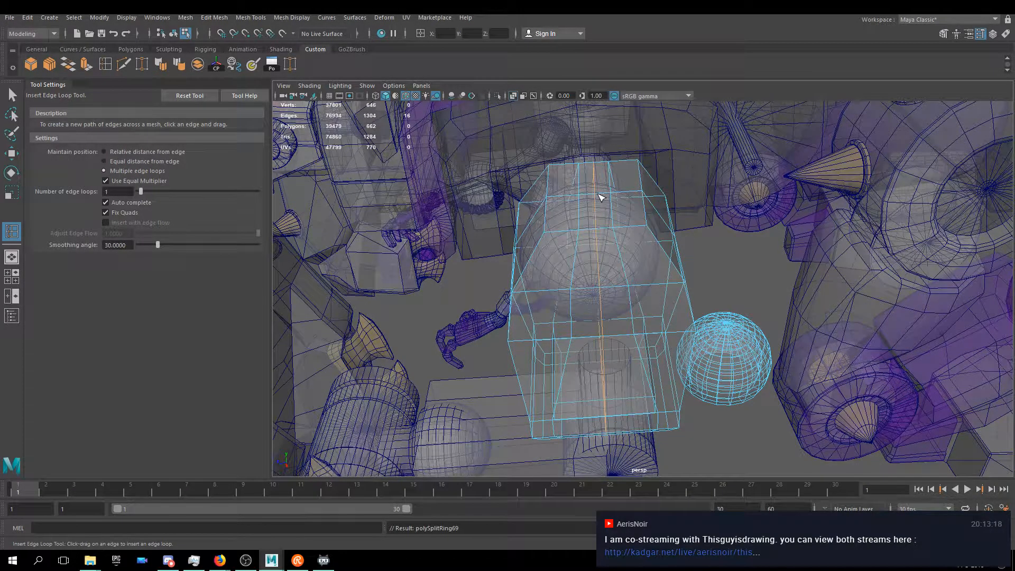
- Select the forearm mesh and shift it slightly sideways to line its neck up with the shoulder block's new centre edge
{"action": "key", "text": "w"}
{"action": "left_click_drag", "start_coordinate": [602, 241], "coordinate": [580, 344], "text": "alt"}
{"action": "left_click", "coordinate": [580, 344]}
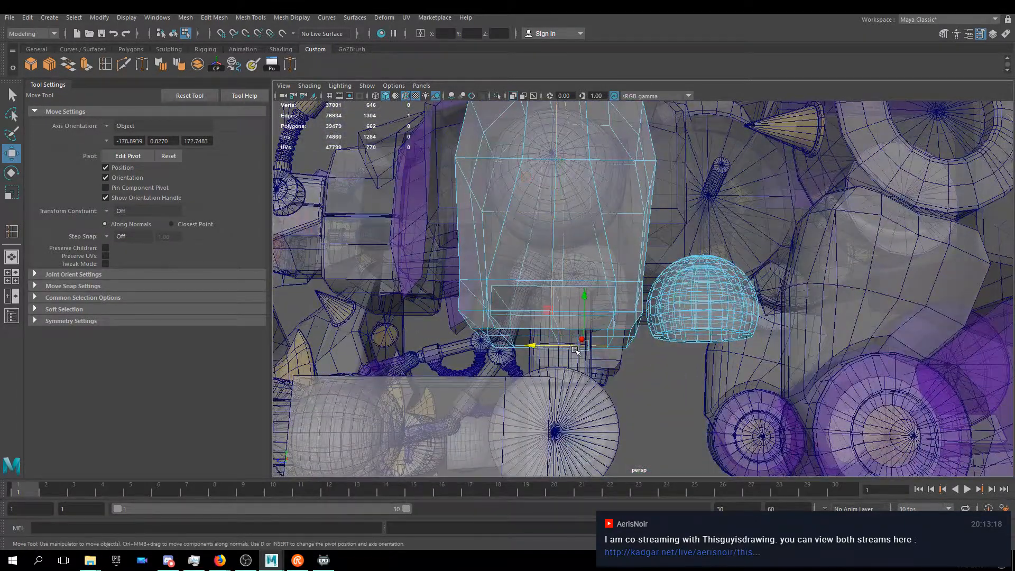
{"action": "right_click_drag", "start_coordinate": [524, 232], "coordinate": [568, 213]}
{"action": "left_click", "coordinate": [575, 358]}
{"action": "mouse_move", "coordinate": [575, 358]}
{"action": "left_mouse_down", "text": "alt"}
{"action": "mouse_move", "coordinate": [577, 286]}
{"action": "mouse_move", "coordinate": [578, 355]}
{"action": "left_mouse_up", "text": "alt"}
{"action": "mouse_move", "coordinate": [523, 375]}
{"action": "left_mouse_down"}
{"action": "mouse_move", "coordinate": [504, 375]}
{"action": "mouse_move", "coordinate": [518, 375]}
{"action": "left_mouse_up"}
{"action": "middle_click_drag", "start_coordinate": [557, 129], "coordinate": [558, 189]}
- Extrude the border loop at the neck's upper end and scale it inward to a small ring, forming a cap
{"action": "left_click_drag", "start_coordinate": [580, 355], "coordinate": [641, 216], "text": "alt"}
{"action": "scroll", "coordinate": [531, 261], "scroll_direction": "up", "scroll_amount": 2}
{"action": "left_click_drag", "start_coordinate": [526, 256], "coordinate": [649, 202], "text": "alt"}
{"action": "left_click_drag", "start_coordinate": [709, 162], "coordinate": [642, 237], "text": "alt"}
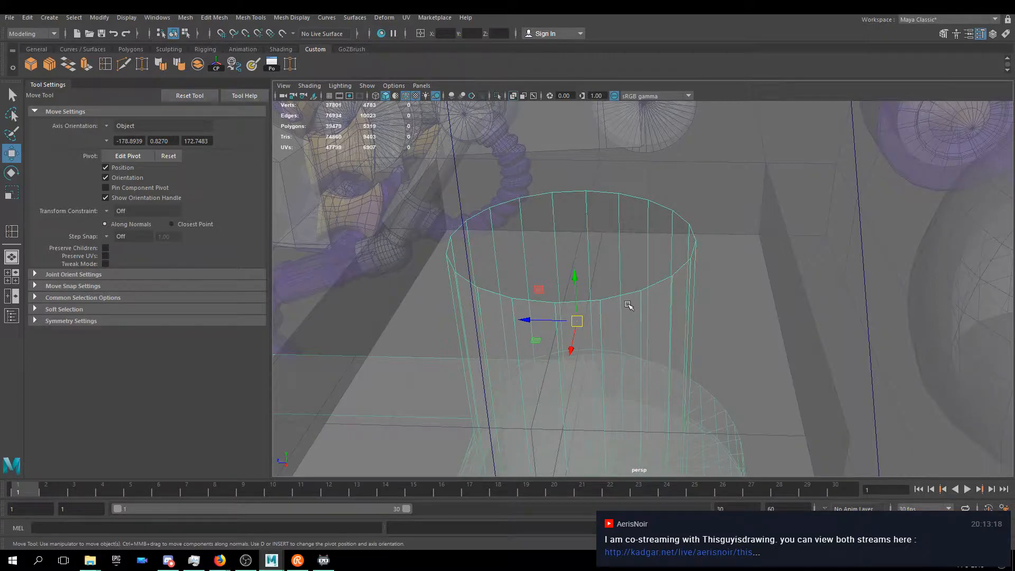
{"action": "key", "text": "F10"}
{"action": "double_click", "coordinate": [628, 297]}
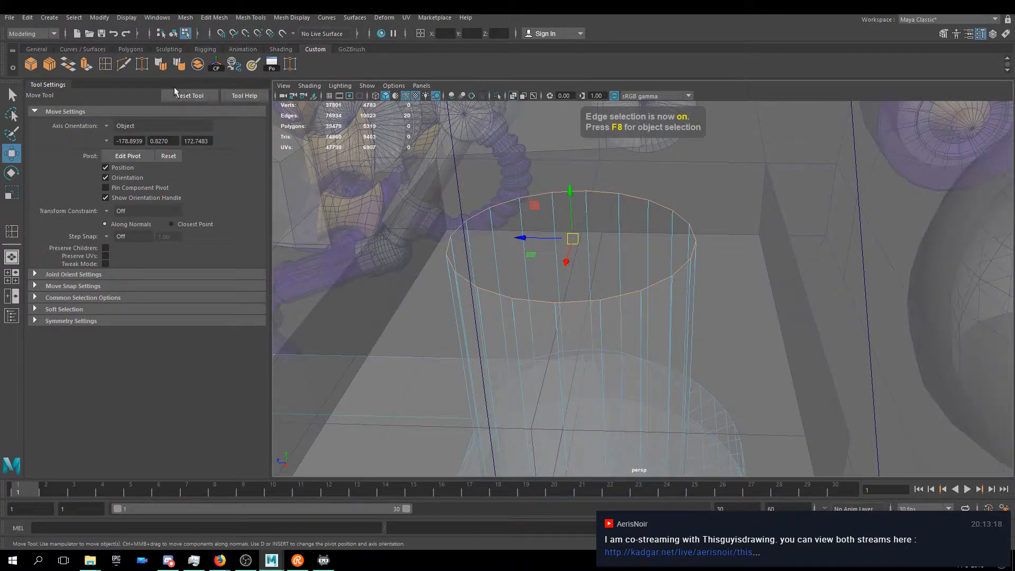
{"action": "key", "text": "ctrl+e"}
{"action": "key", "text": "r"}
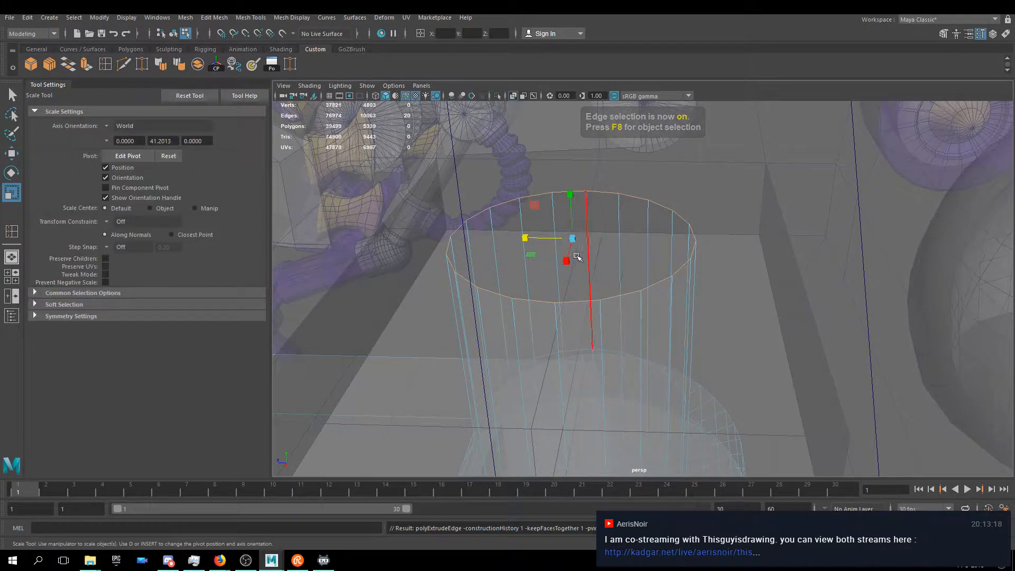
{"action": "middle_click_drag", "start_coordinate": [578, 259], "coordinate": [584, 206]}
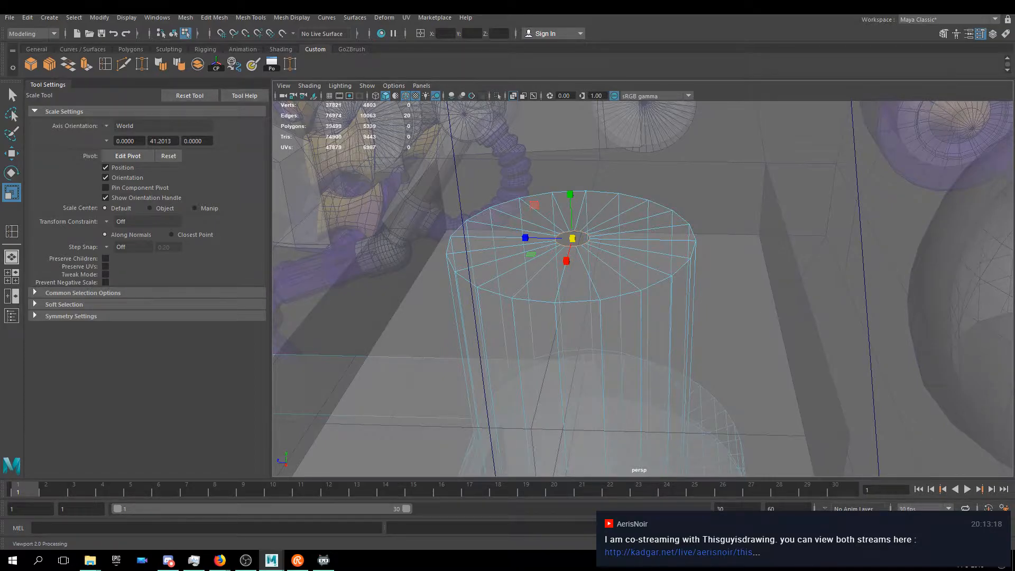
{"action": "scroll", "coordinate": [526, 313], "scroll_direction": "up", "scroll_amount": 4}
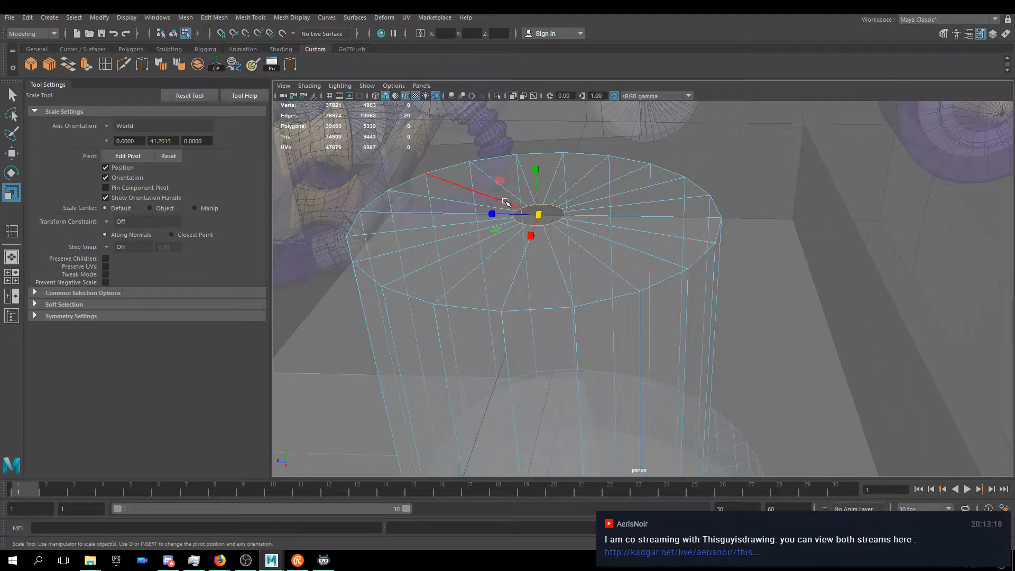
- Extrude the cap's inner border ring again and scale it inward twice to leave only a tiny opening
{"action": "key", "text": "ctrl+e"}
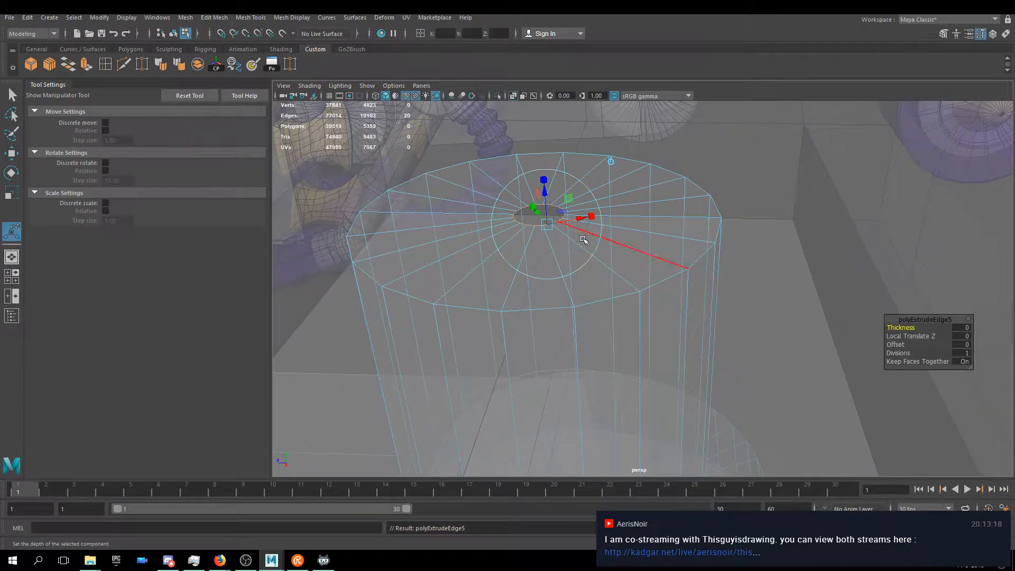
{"action": "key", "text": "r"}
{"action": "left_click_drag", "start_coordinate": [546, 227], "coordinate": [518, 226]}
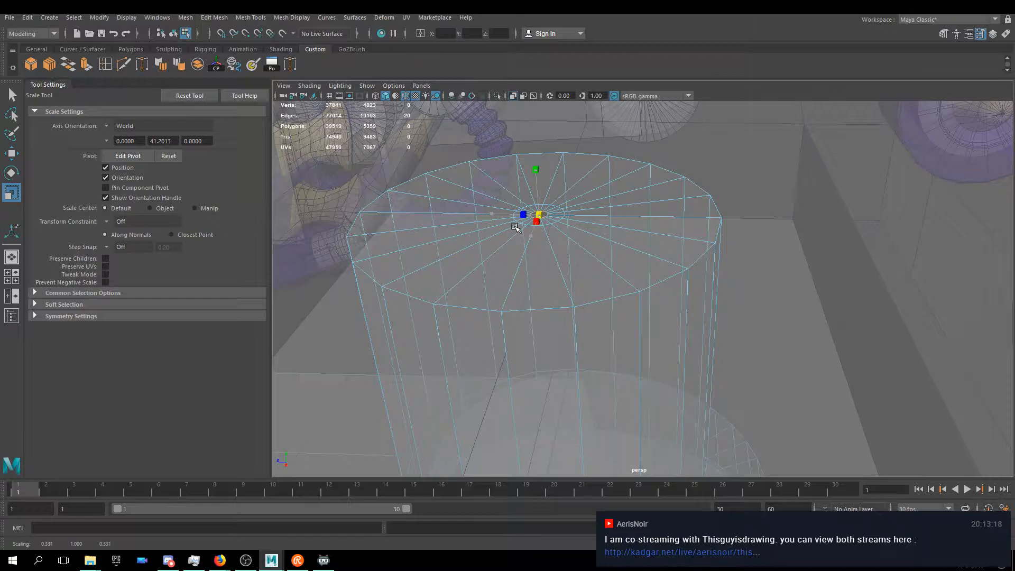
{"action": "scroll", "coordinate": [544, 206], "scroll_direction": "up", "scroll_amount": 5}
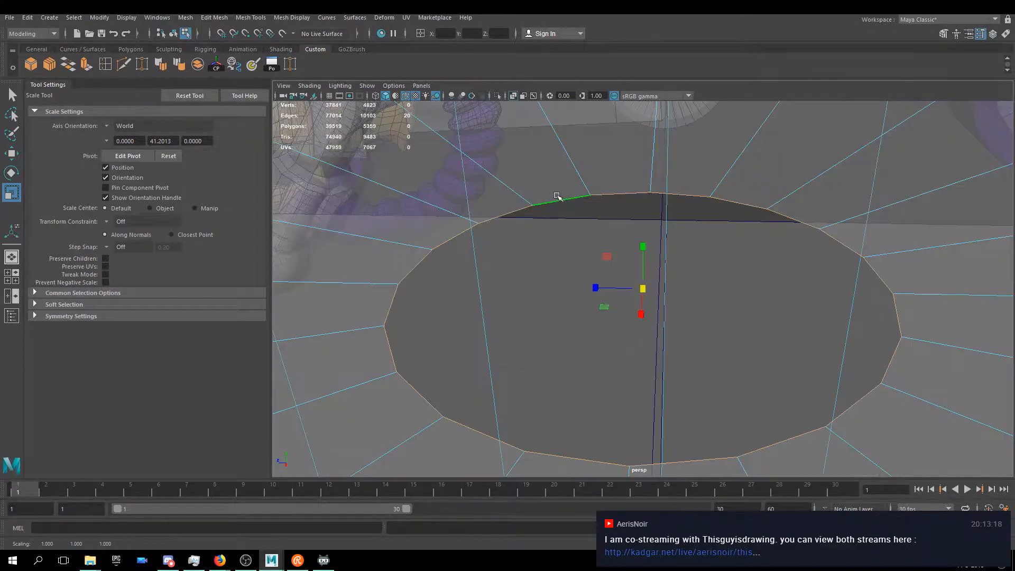
{"action": "key", "text": "w"}
{"action": "key", "text": "r"}
{"action": "left_click_drag", "start_coordinate": [641, 290], "coordinate": [366, 317]}
{"action": "key", "text": "w"}
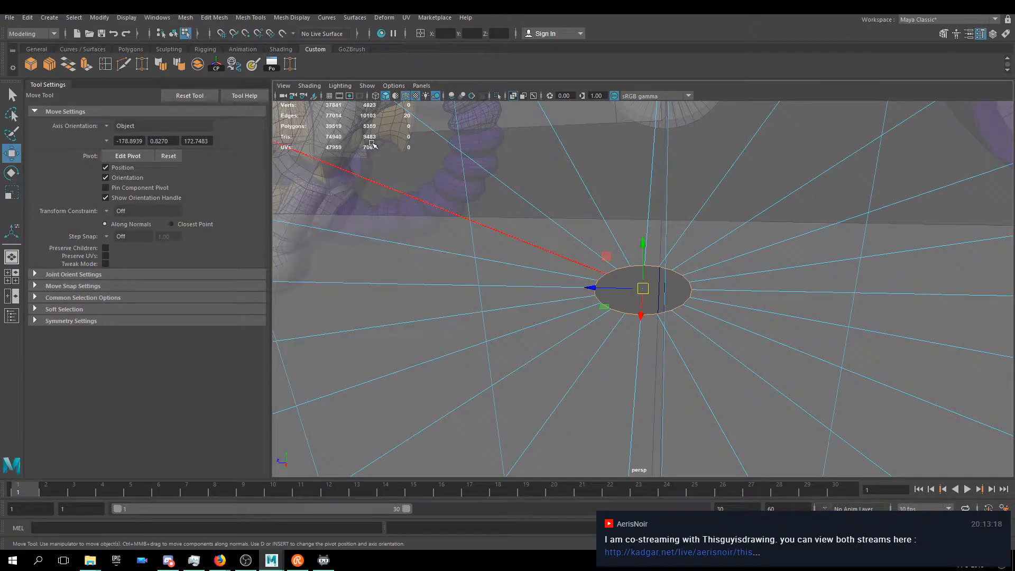
- Merge the tiny ring's edges to their centre to close the neck's cap
{"action": "left_click", "coordinate": [185, 17]}
{"action": "mouse_move", "coordinate": [214, 17]}
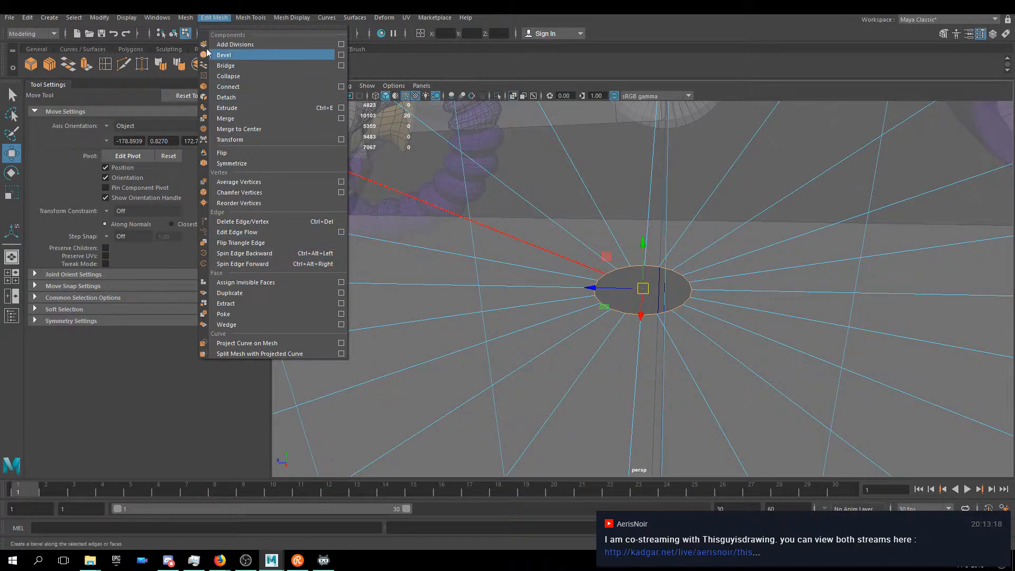
{"action": "mouse_move", "coordinate": [254, 19]}
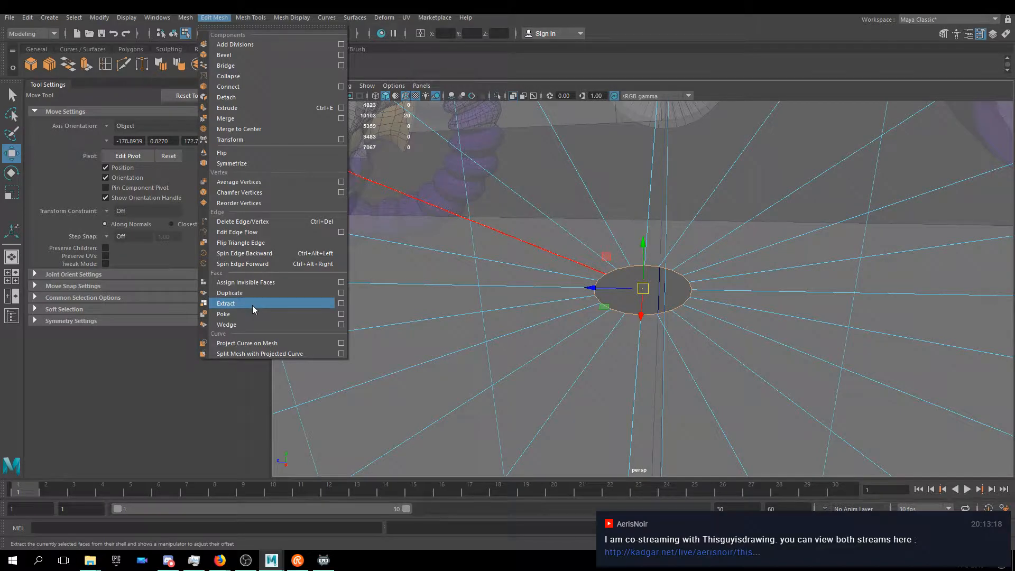
{"action": "left_click", "coordinate": [220, 119]}
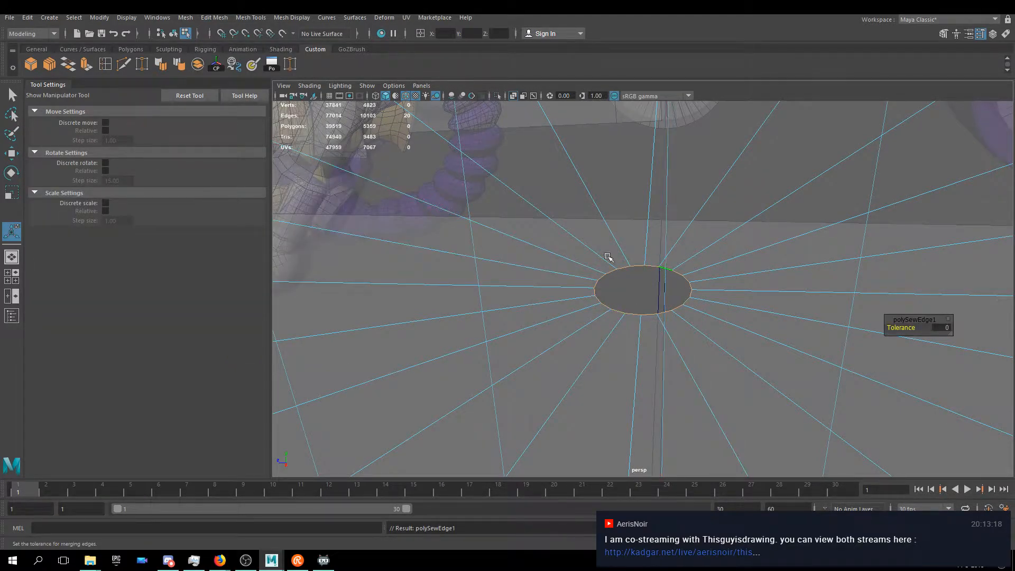
{"action": "left_click", "coordinate": [185, 17]}
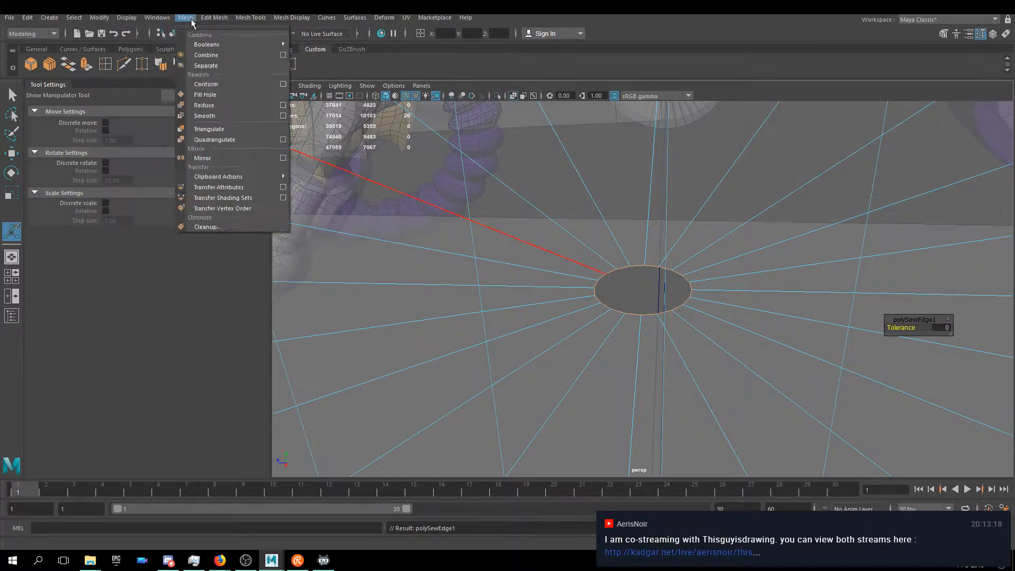
{"action": "mouse_move", "coordinate": [214, 17]}
{"action": "left_click", "coordinate": [261, 127]}
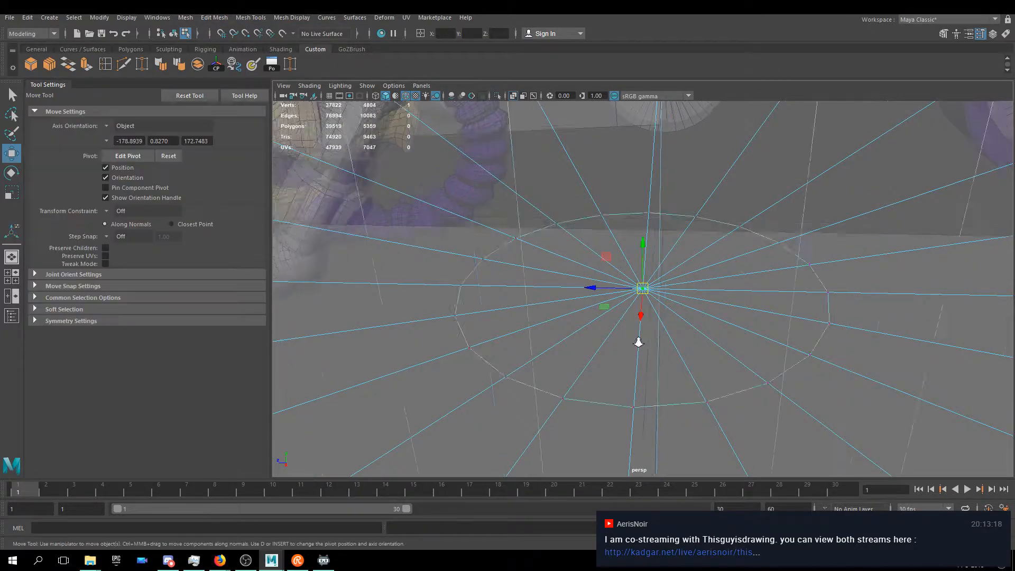
- Return to object mode, select the forearm mesh with its neck and turn off the X-ray display
{"action": "scroll", "coordinate": [639, 343], "scroll_direction": "down", "scroll_amount": 5}
{"action": "left_click_drag", "start_coordinate": [639, 343], "coordinate": [628, 260], "text": "alt"}
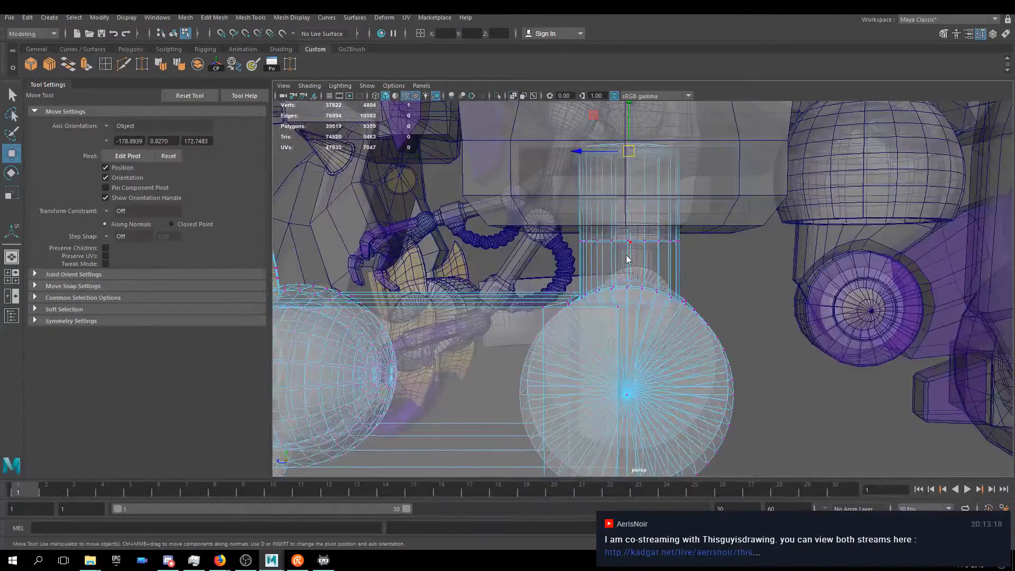
{"action": "right_click_drag", "start_coordinate": [628, 259], "coordinate": [603, 235]}
{"action": "left_click_drag", "start_coordinate": [634, 275], "coordinate": [677, 329], "text": "alt"}
{"action": "middle_click_drag", "start_coordinate": [676, 329], "coordinate": [674, 351], "text": "alt"}
{"action": "left_click_drag", "start_coordinate": [674, 351], "coordinate": [746, 299], "text": "alt"}
{"action": "left_click", "coordinate": [899, 271]}
{"action": "scroll", "coordinate": [886, 268], "scroll_direction": "down", "scroll_amount": 5}
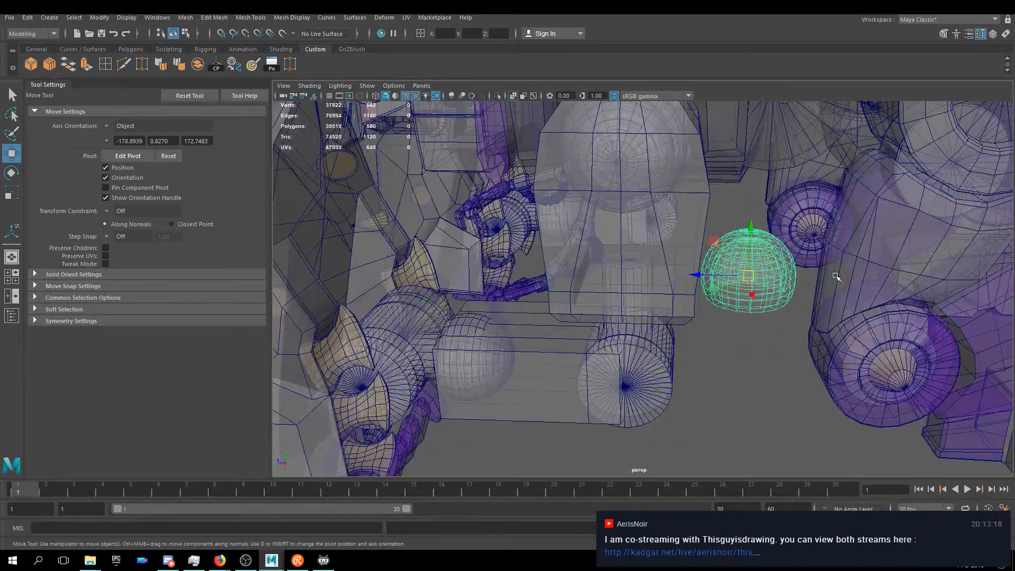
{"action": "left_click_drag", "start_coordinate": [838, 274], "coordinate": [710, 316], "text": "alt"}
{"action": "scroll", "coordinate": [709, 317], "scroll_direction": "down", "scroll_amount": 5}
{"action": "left_click_drag", "start_coordinate": [566, 336], "coordinate": [125, 404]}
{"action": "left_click_drag", "start_coordinate": [640, 380], "coordinate": [652, 310], "text": "alt"}
{"action": "left_click", "coordinate": [647, 310]}
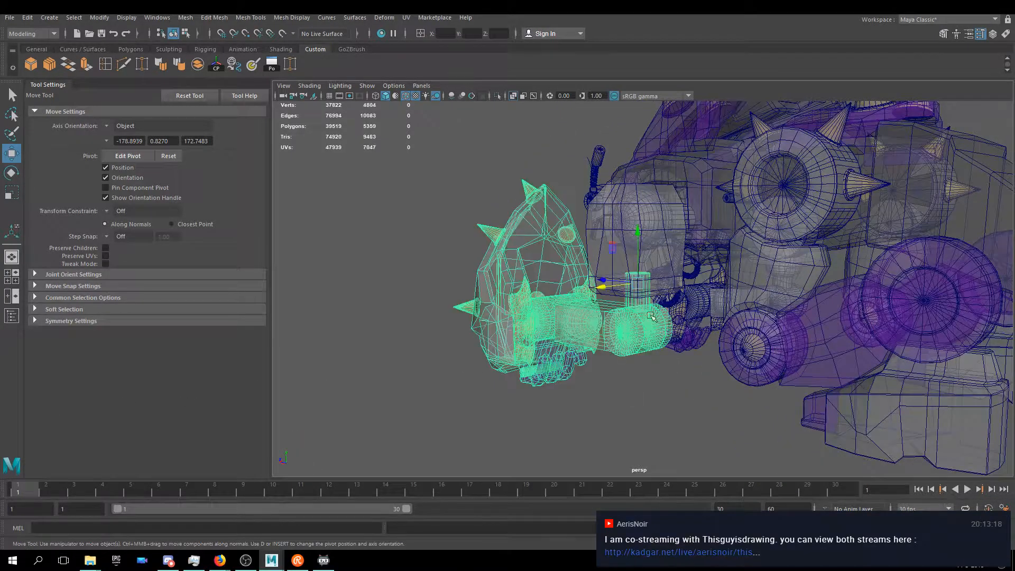
{"action": "scroll", "coordinate": [650, 354], "scroll_direction": "up", "scroll_amount": 10}
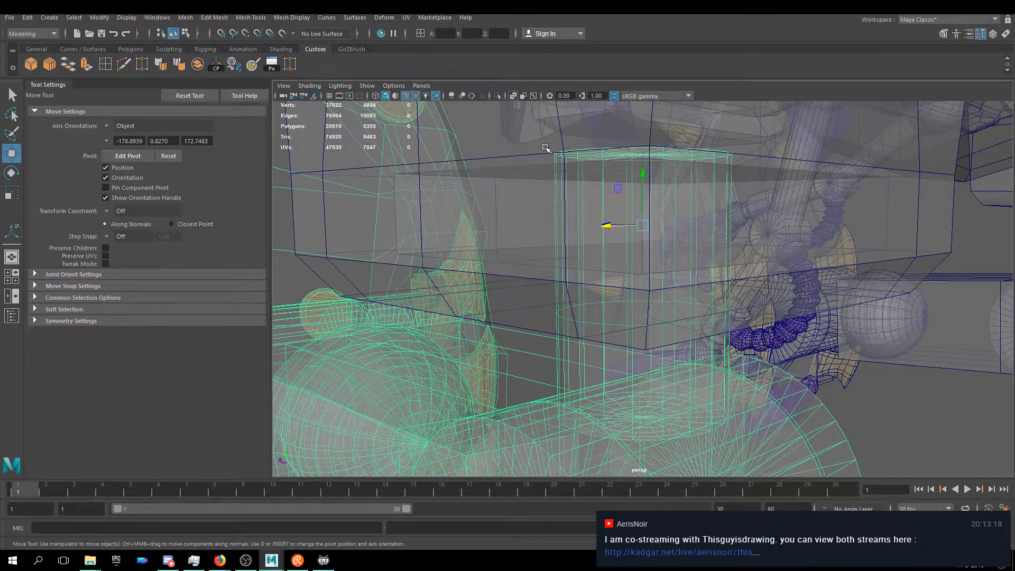
{"action": "left_click", "coordinate": [512, 96]}
{"action": "mouse_move", "coordinate": [592, 317]}
{"action": "left_mouse_down", "text": "alt"}
{"action": "mouse_move", "coordinate": [608, 311]}
{"action": "mouse_move", "coordinate": [591, 321]}
{"action": "mouse_move", "coordinate": [601, 251]}
{"action": "left_mouse_up", "text": "alt"}
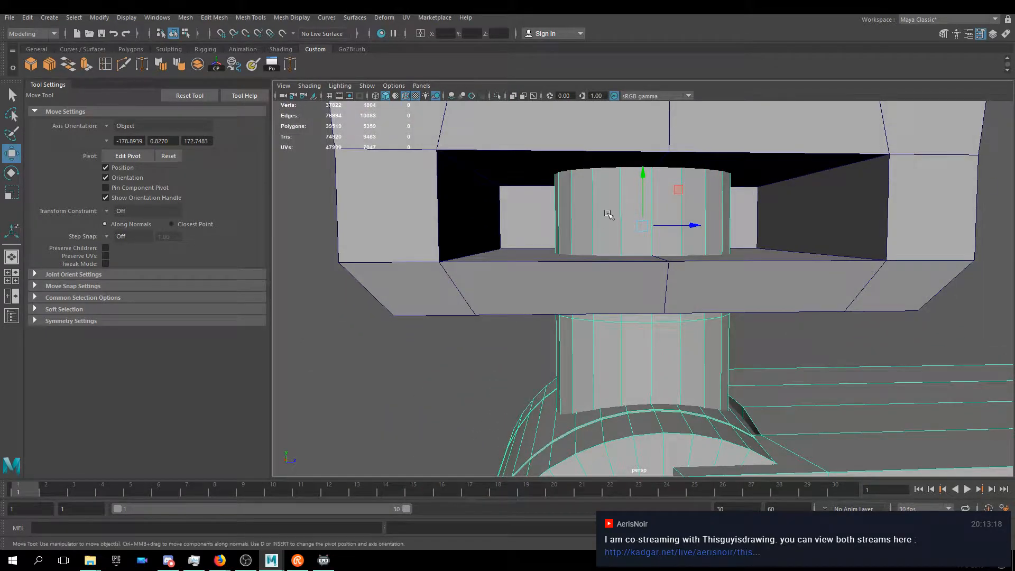
- Insert an edge loop around the neck level with the floor of the shoulder block's slot, using relative distance from edge
{"action": "left_click", "coordinate": [105, 64]}
{"action": "left_click", "coordinate": [104, 152]}
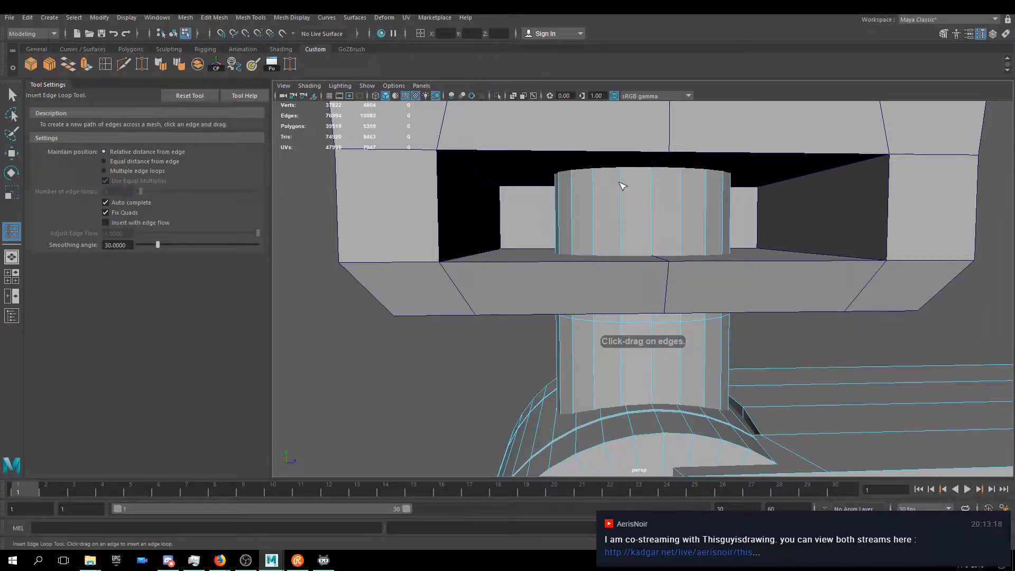
{"action": "left_click_drag", "start_coordinate": [625, 174], "coordinate": [626, 176]}
{"action": "left_click", "coordinate": [622, 254]}
{"action": "key", "text": "w"}
{"action": "left_click", "coordinate": [655, 212]}
{"action": "left_click", "coordinate": [683, 204]}
{"action": "left_click", "coordinate": [719, 197]}
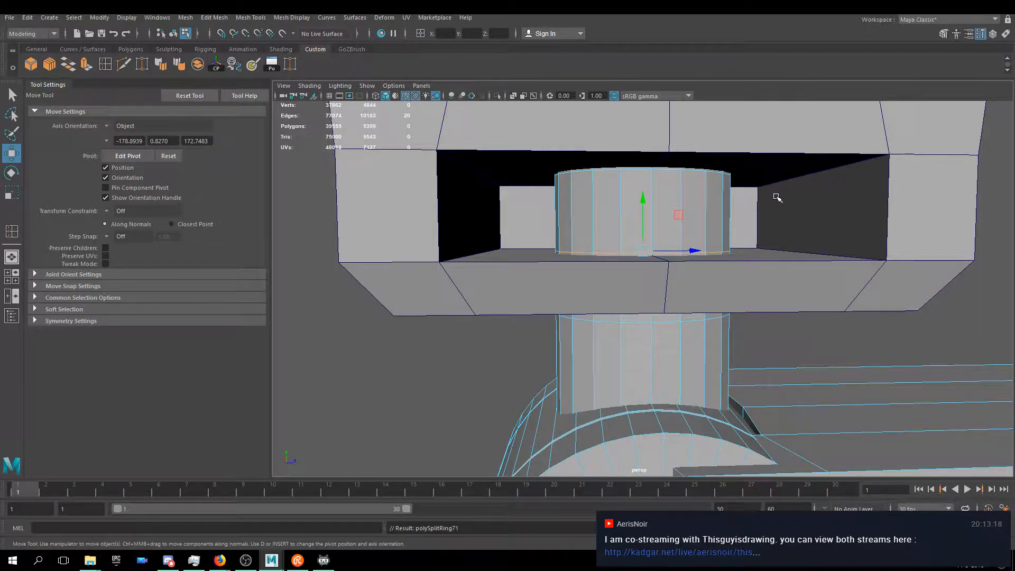
- Extrude the ring of side faces at the neck's upper end with 1 division and scale it outward into a wide disc
{"action": "right_click_drag", "start_coordinate": [597, 211], "coordinate": [602, 215]}
{"action": "left_click", "coordinate": [602, 215]}
{"action": "double_click", "coordinate": [642, 191], "text": "shift"}
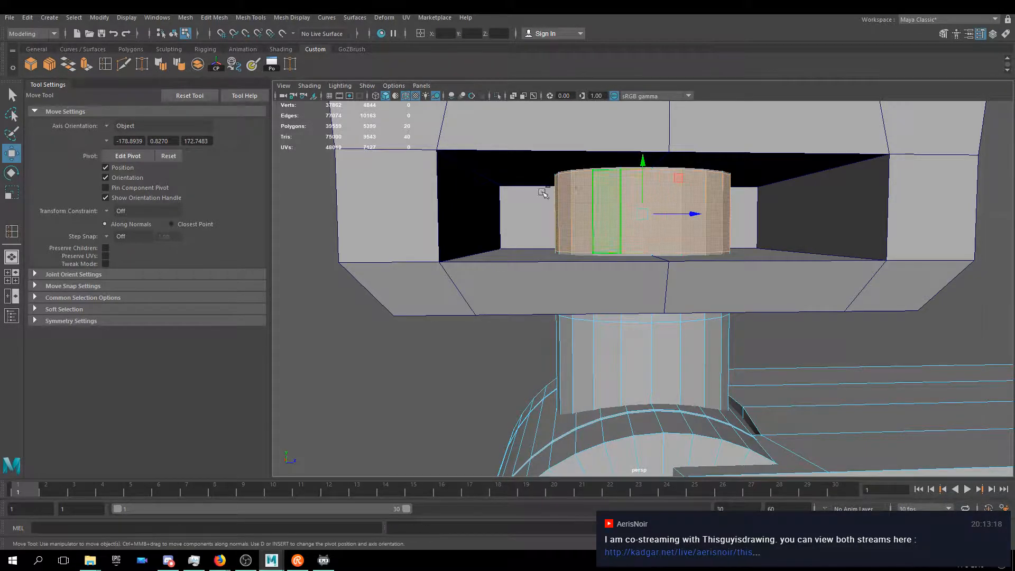
{"action": "left_click", "coordinate": [86, 64]}
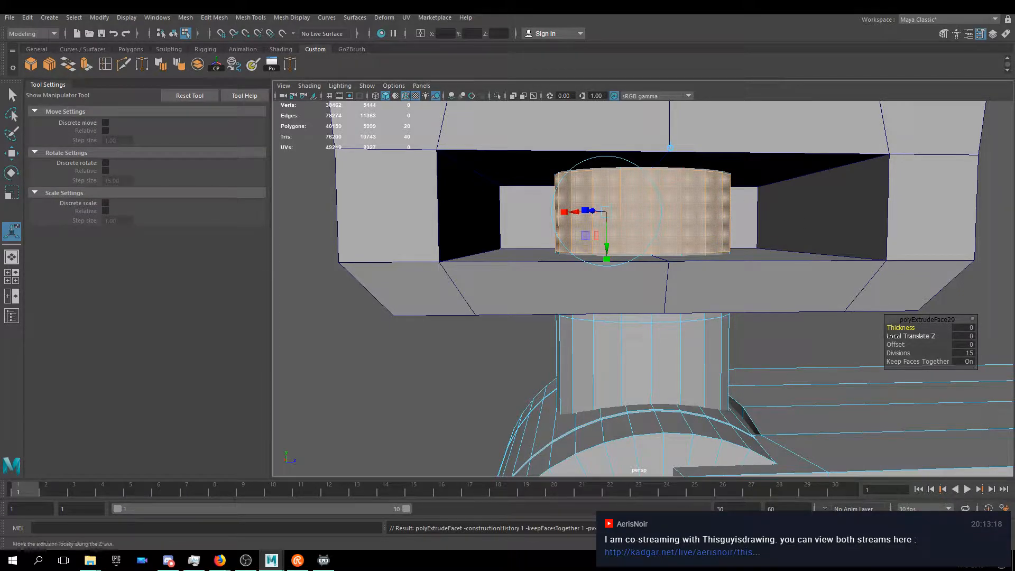
{"action": "left_click_drag", "start_coordinate": [919, 354], "coordinate": [883, 353]}
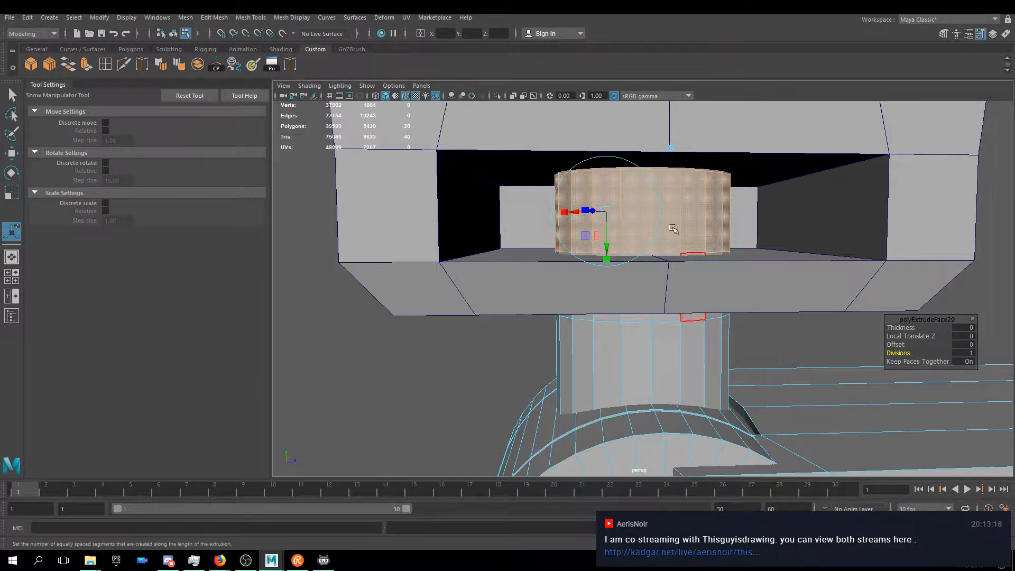
{"action": "key", "text": "r"}
{"action": "left_click_drag", "start_coordinate": [644, 214], "coordinate": [765, 219]}
{"action": "left_click_drag", "start_coordinate": [643, 166], "coordinate": [533, 220]}
{"action": "key", "text": "w"}
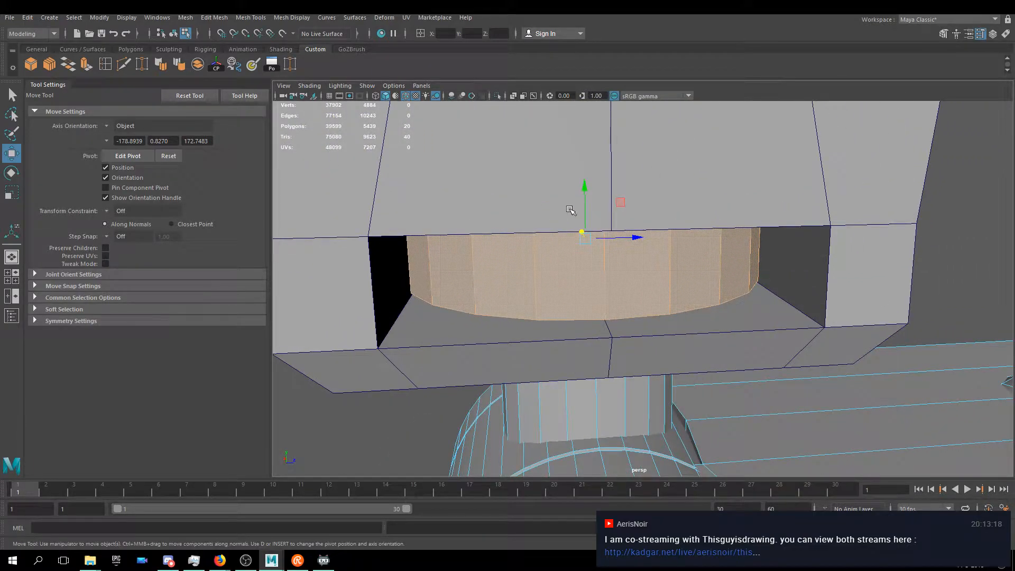
- Insert an edge loop in the shoulder block through the inner side wall of its slot, using relative distance from edge
{"action": "left_click_drag", "start_coordinate": [563, 263], "coordinate": [572, 253], "text": "alt"}
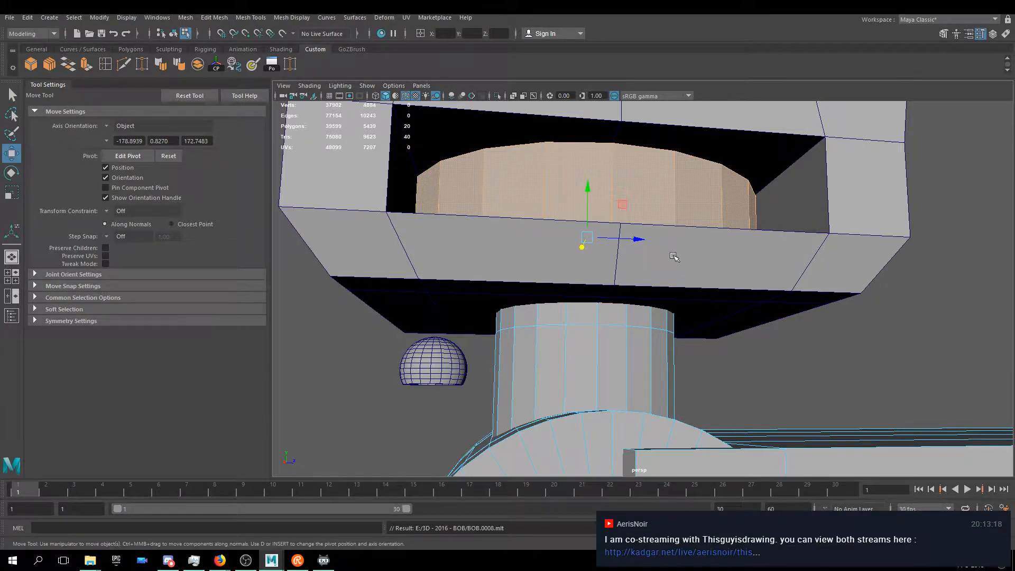
{"action": "left_click_drag", "start_coordinate": [658, 257], "coordinate": [807, 220], "text": "alt"}
{"action": "left_click_drag", "start_coordinate": [470, 208], "coordinate": [608, 219], "text": "alt"}
{"action": "left_click_drag", "start_coordinate": [768, 238], "coordinate": [744, 250], "text": "alt"}
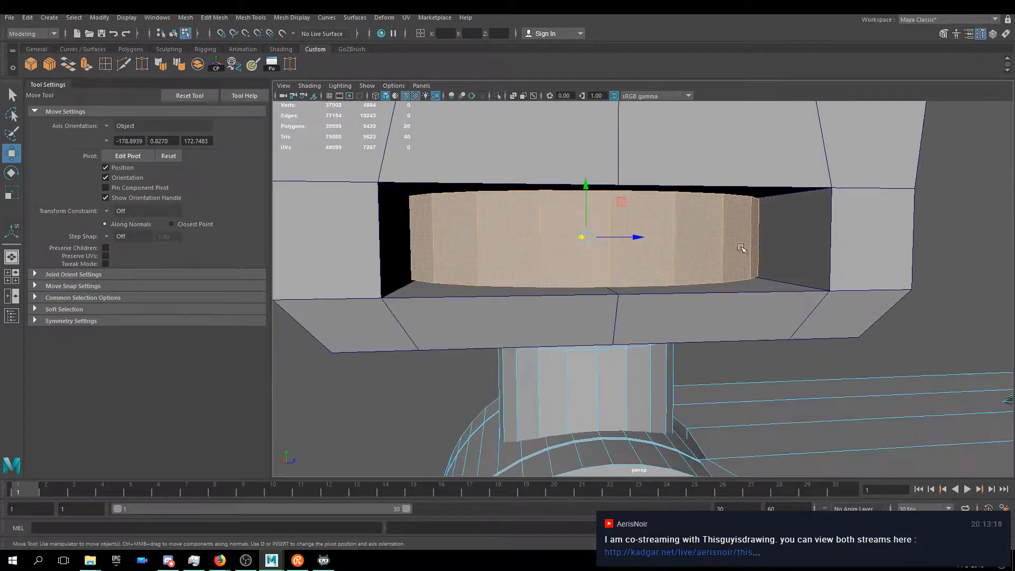
{"action": "right_click_drag", "start_coordinate": [824, 218], "coordinate": [825, 241]}
{"action": "left_click_drag", "start_coordinate": [503, 190], "coordinate": [559, 189], "text": "alt"}
{"action": "left_click_drag", "start_coordinate": [698, 220], "coordinate": [735, 248], "text": "alt"}
{"action": "left_click", "coordinate": [872, 228]}
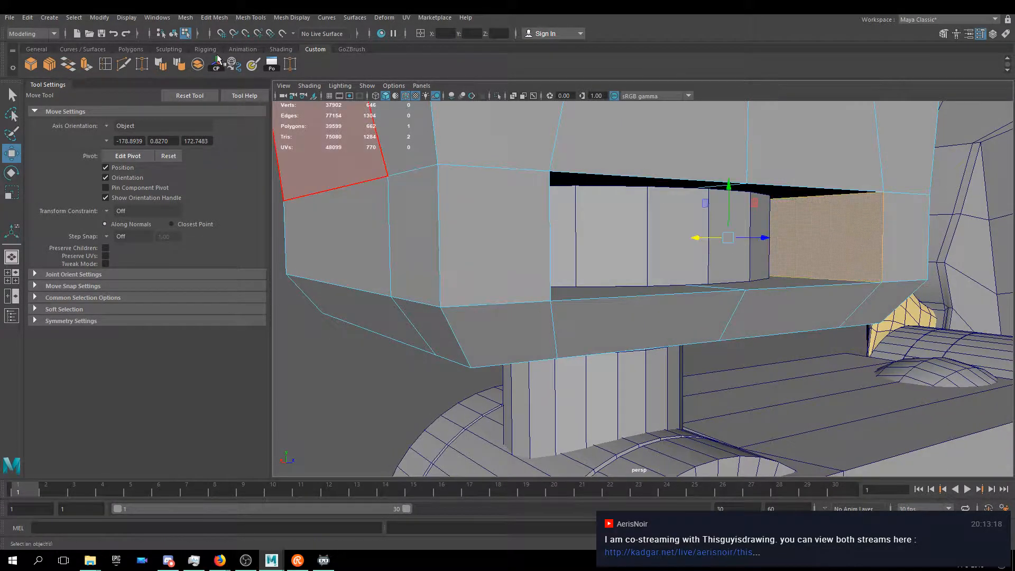
{"action": "left_click", "coordinate": [105, 64]}
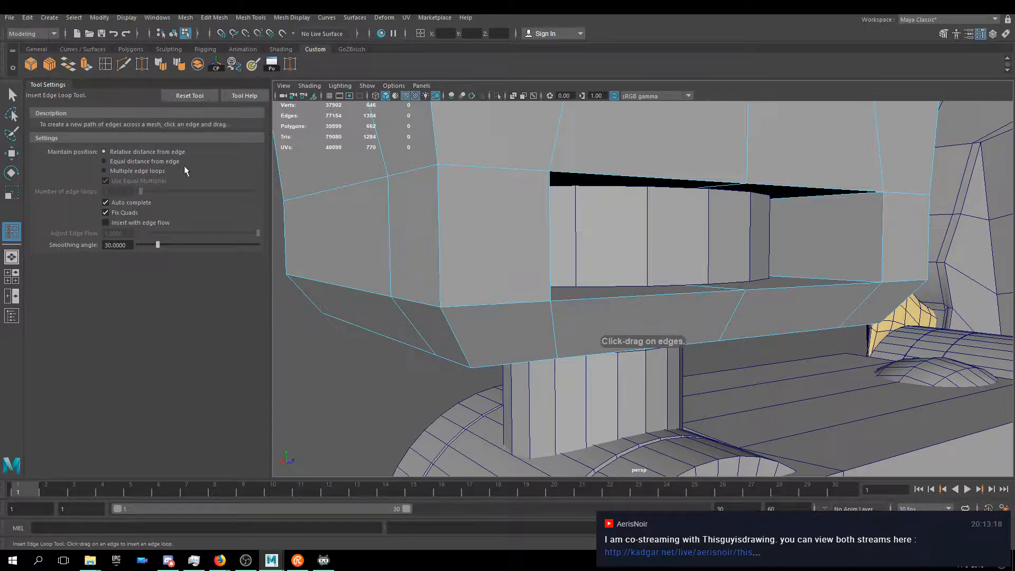
{"action": "left_click_drag", "start_coordinate": [421, 191], "coordinate": [826, 236], "text": "alt"}
{"action": "left_click", "coordinate": [853, 197]}
{"action": "key", "text": "w"}
{"action": "scroll", "coordinate": [695, 274], "scroll_direction": "up", "scroll_amount": 2}
{"action": "middle_click_drag", "start_coordinate": [694, 273], "coordinate": [438, 181]}
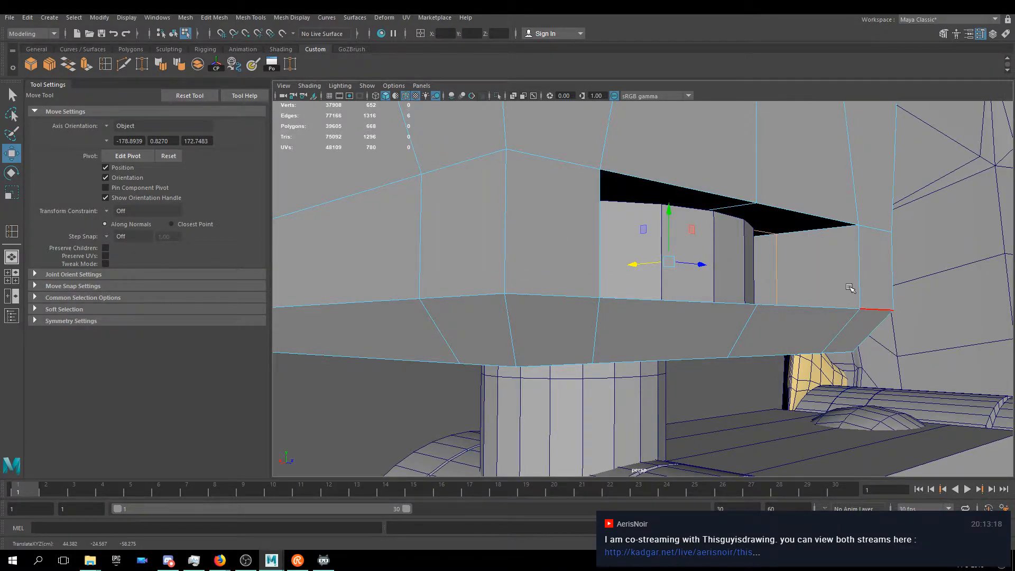
{"action": "key", "text": "f"}
{"action": "right_click_drag", "start_coordinate": [794, 268], "coordinate": [796, 298]}
{"action": "left_click", "coordinate": [793, 280]}
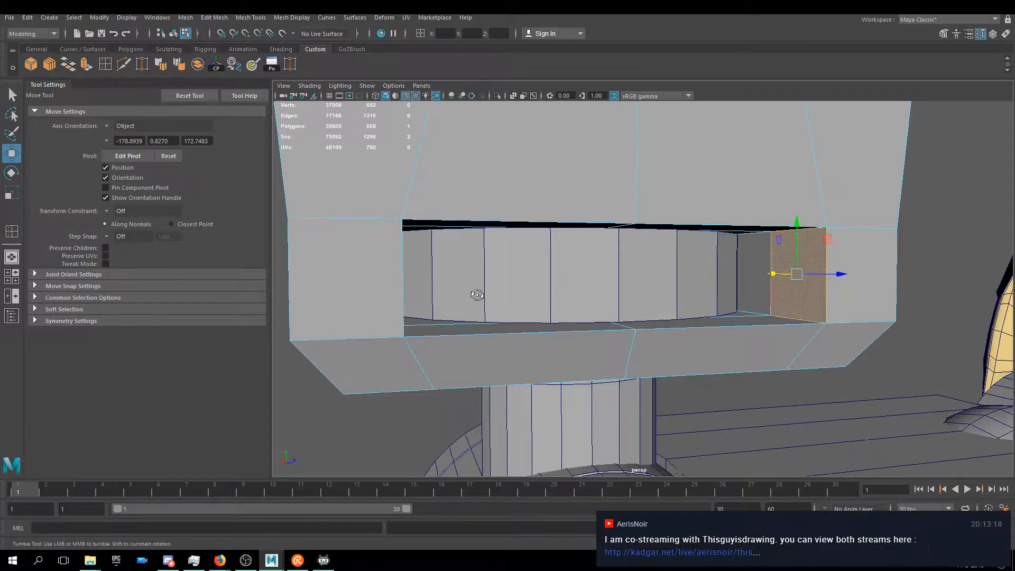
{"action": "left_click_drag", "start_coordinate": [479, 298], "coordinate": [344, 277], "text": "alt"}
{"action": "left_click", "coordinate": [345, 276], "text": "shift"}
{"action": "left_click_drag", "start_coordinate": [549, 258], "coordinate": [620, 262], "text": "alt"}
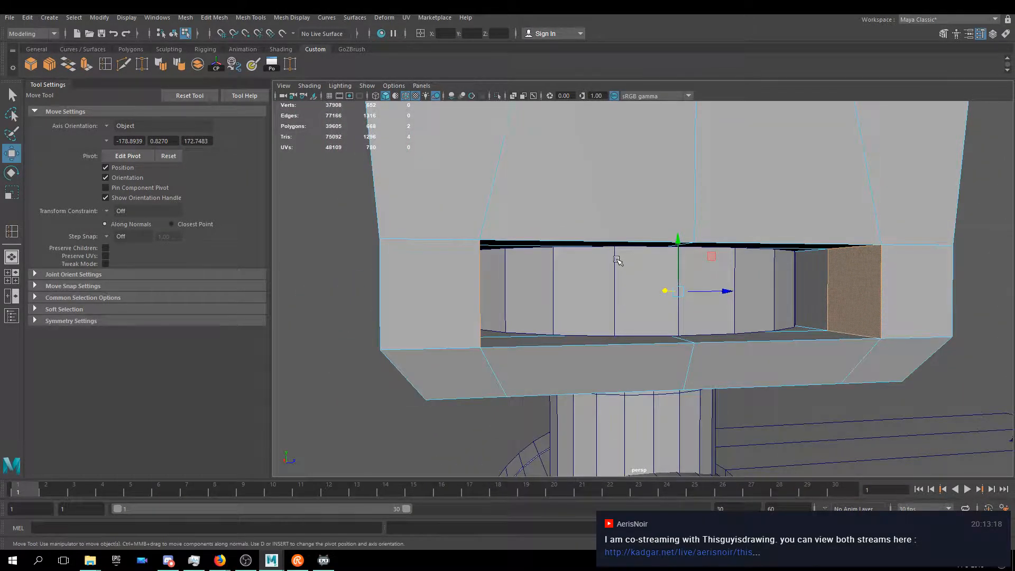
{"action": "left_click", "coordinate": [353, 289]}
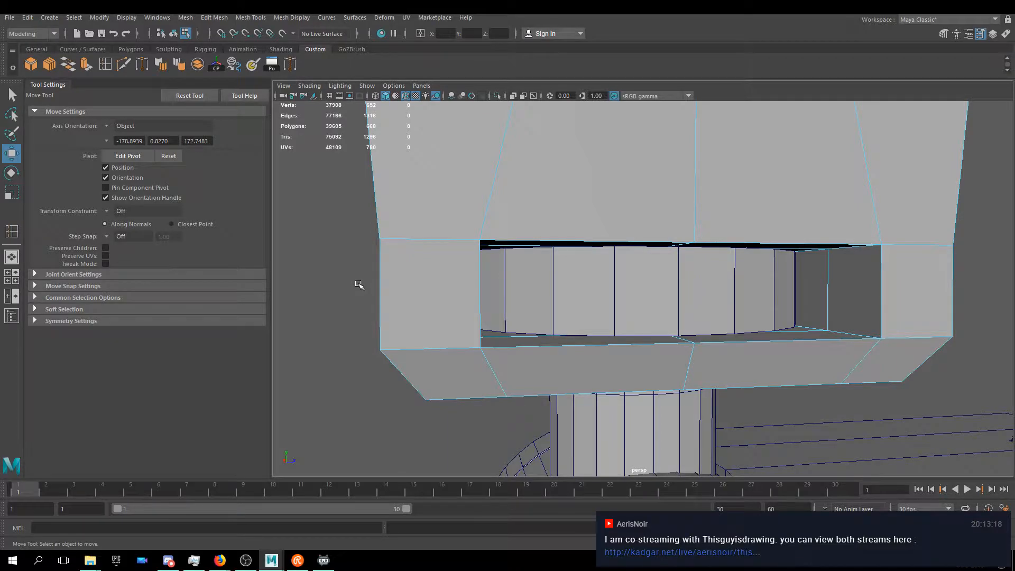
{"action": "left_click_drag", "start_coordinate": [716, 165], "coordinate": [729, 186], "text": "alt"}
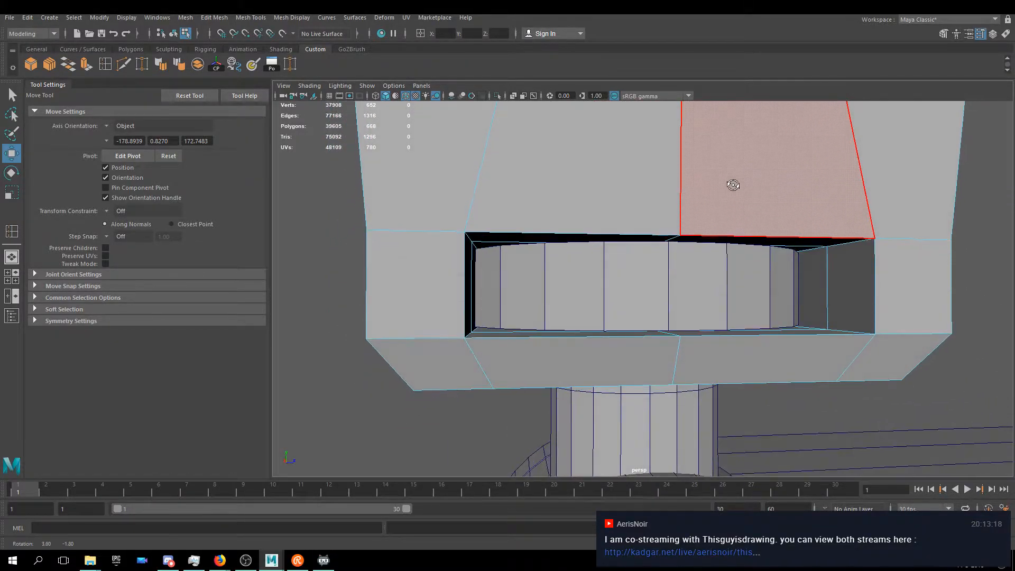
{"action": "left_click", "coordinate": [837, 282]}
{"action": "left_click_drag", "start_coordinate": [649, 283], "coordinate": [627, 283], "text": "alt"}
{"action": "left_click", "coordinate": [446, 276], "text": "shift"}
{"action": "left_click_drag", "start_coordinate": [503, 256], "coordinate": [437, 265], "text": "alt"}
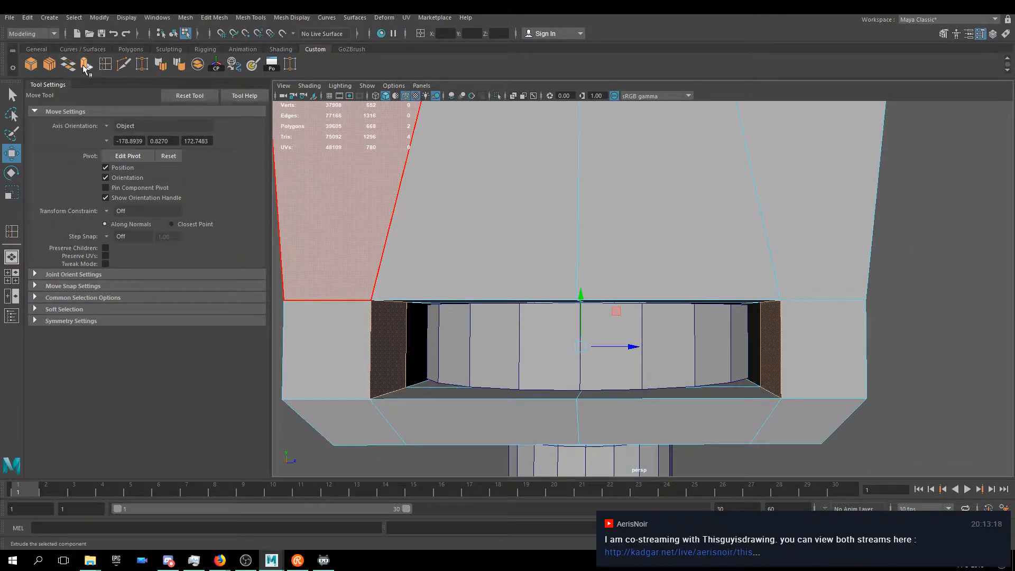
{"action": "left_click_drag", "start_coordinate": [432, 269], "coordinate": [481, 196], "text": "alt"}
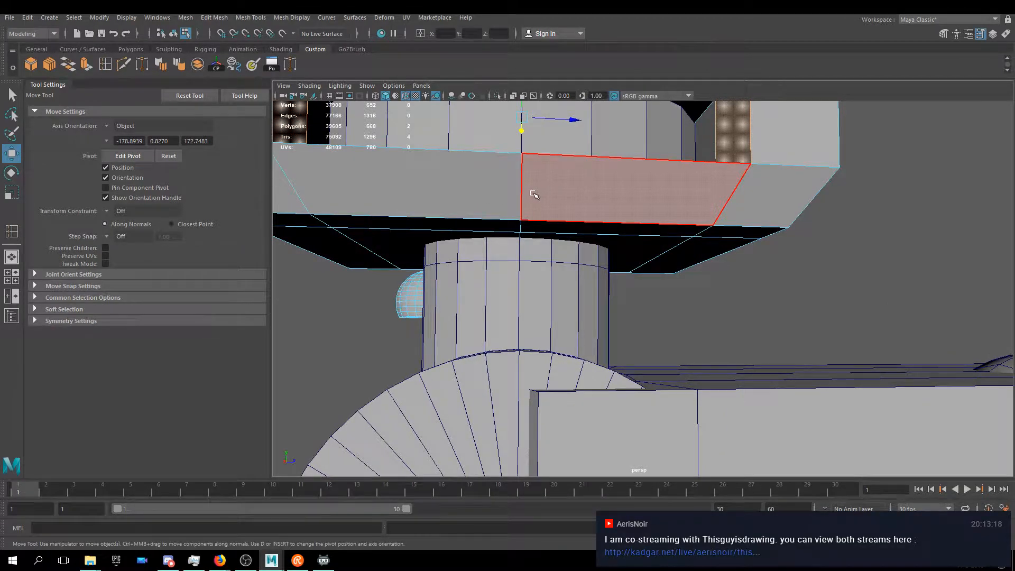
{"action": "scroll", "coordinate": [532, 196], "scroll_direction": "down", "scroll_amount": 5}
{"action": "left_click_drag", "start_coordinate": [512, 200], "coordinate": [474, 204], "text": "alt"}
{"action": "right_click_drag", "start_coordinate": [544, 175], "coordinate": [597, 161]}
{"action": "left_click", "coordinate": [410, 170]}
- Save the scene with the new neck disc and the shoulder block's added edge loop
{"action": "left_click_drag", "start_coordinate": [507, 171], "coordinate": [632, 185], "text": "alt"}
{"action": "scroll", "coordinate": [632, 186], "scroll_direction": "down", "scroll_amount": 2}
{"action": "left_click_drag", "start_coordinate": [540, 222], "coordinate": [641, 256], "text": "alt"}
{"action": "scroll", "coordinate": [595, 236], "scroll_direction": "down", "scroll_amount": 3}
{"action": "left_click_drag", "start_coordinate": [650, 211], "coordinate": [600, 215], "text": "alt"}
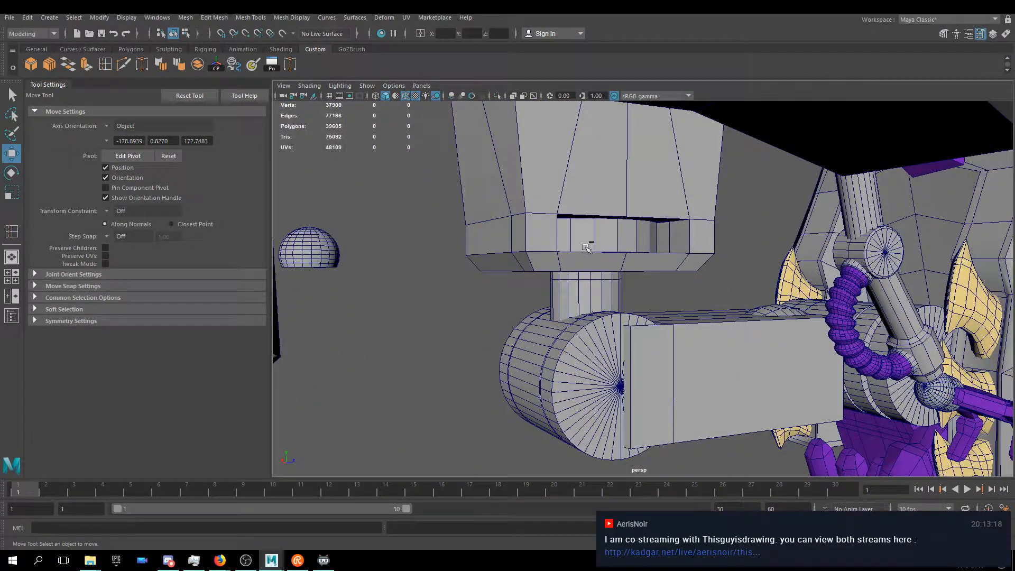
{"action": "key", "text": "ctrl+s"}
- Insert two edge loops through the shoulder block's lower lip, one on each side of the neck, using relative distance from edge
{"action": "middle_click_drag", "start_coordinate": [572, 199], "coordinate": [512, 292], "text": "alt"}
{"action": "scroll", "coordinate": [512, 292], "scroll_direction": "up", "scroll_amount": 3}
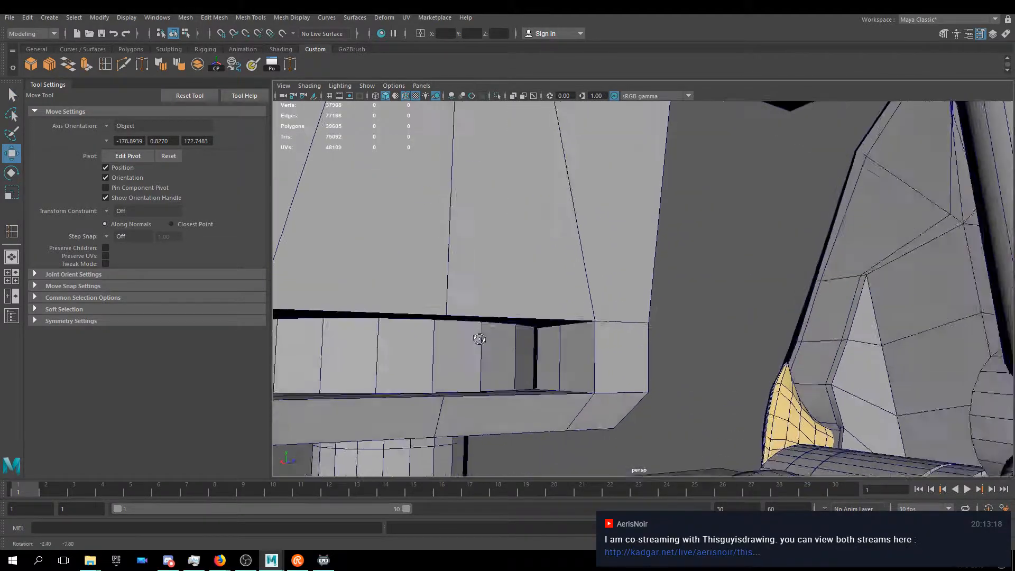
{"action": "left_click_drag", "start_coordinate": [512, 294], "coordinate": [534, 270], "text": "alt"}
{"action": "middle_click_drag", "start_coordinate": [528, 301], "coordinate": [673, 203], "text": "alt"}
{"action": "left_click_drag", "start_coordinate": [673, 203], "coordinate": [680, 199], "text": "alt"}
{"action": "right_click_drag", "start_coordinate": [680, 200], "coordinate": [725, 215], "text": "alt"}
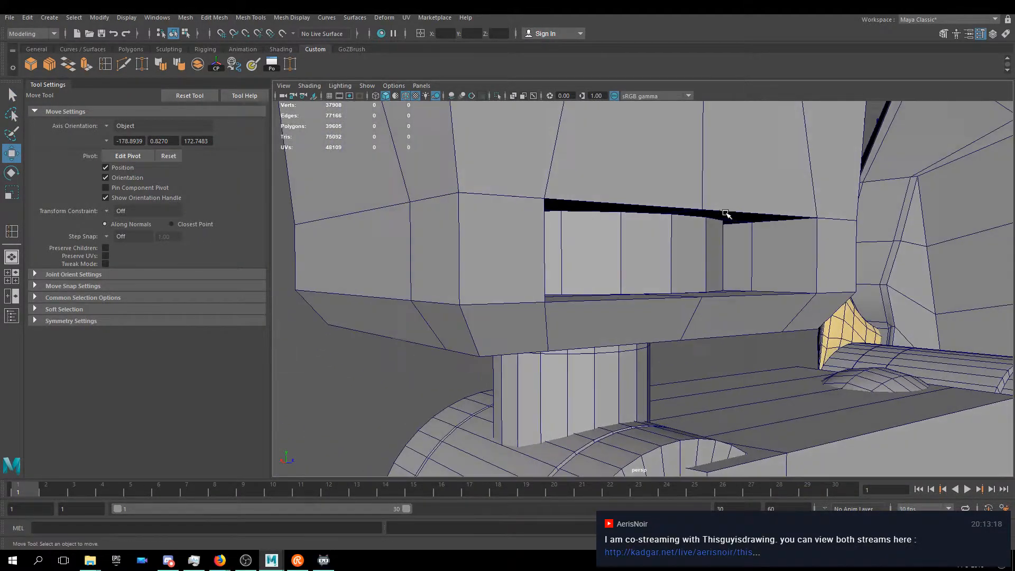
{"action": "middle_click_drag", "start_coordinate": [786, 229], "coordinate": [703, 260], "text": "alt"}
{"action": "left_click_drag", "start_coordinate": [703, 260], "coordinate": [668, 227], "text": "alt"}
{"action": "right_click_drag", "start_coordinate": [669, 226], "coordinate": [657, 209], "text": "alt"}
{"action": "left_click", "coordinate": [650, 237]}
{"action": "left_click_drag", "start_coordinate": [658, 268], "coordinate": [252, 134], "text": "alt"}
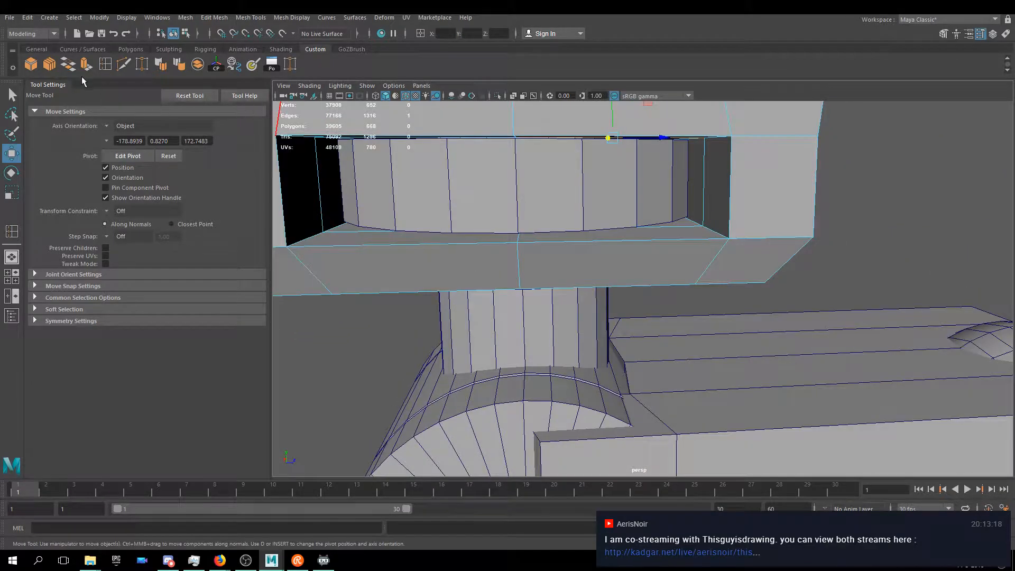
{"action": "left_click", "coordinate": [106, 64]}
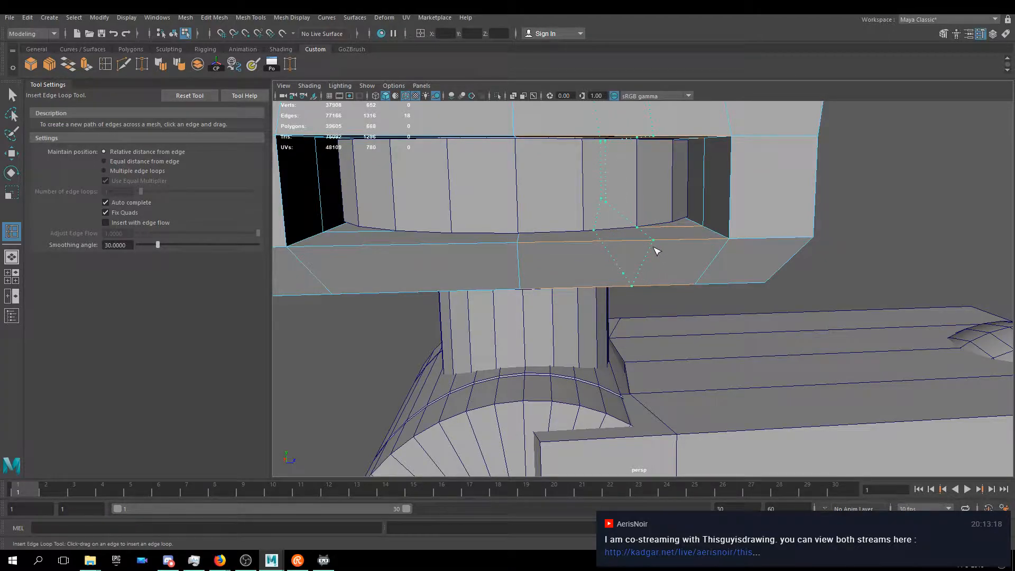
{"action": "left_click", "coordinate": [655, 246]}
{"action": "left_click", "coordinate": [364, 250]}
- Delete the two front faces of the shoulder block's lower lip between the new edge loops
{"action": "left_click_drag", "start_coordinate": [437, 244], "coordinate": [461, 239], "text": "alt"}
{"action": "key", "text": "w"}
{"action": "left_click_drag", "start_coordinate": [516, 201], "coordinate": [519, 199], "text": "alt"}
{"action": "right_click_drag", "start_coordinate": [478, 192], "coordinate": [478, 212]}
{"action": "left_click", "coordinate": [479, 213]}
{"action": "left_click", "coordinate": [614, 207], "text": "shift"}
{"action": "key", "text": "Delete"}
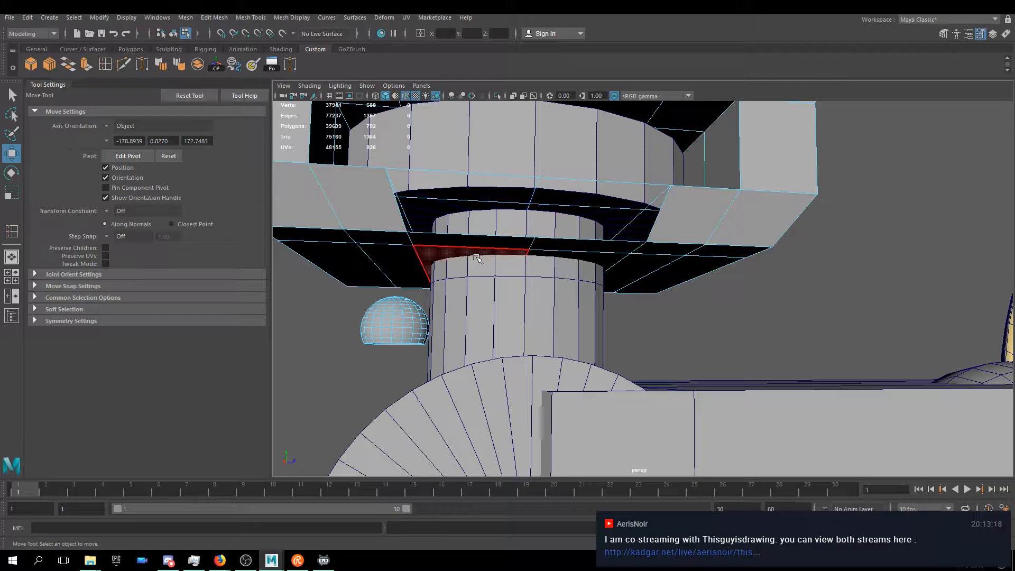
- Delete the underside faces and the two slot-floor faces in front of the neck to open the shoulder block's lower plate
{"action": "left_click", "coordinate": [478, 242]}
{"action": "key", "text": "Delete"}
{"action": "left_click_drag", "start_coordinate": [478, 242], "coordinate": [503, 271], "text": "alt"}
{"action": "left_click", "coordinate": [465, 310]}
{"action": "left_click", "coordinate": [566, 304], "text": "shift"}
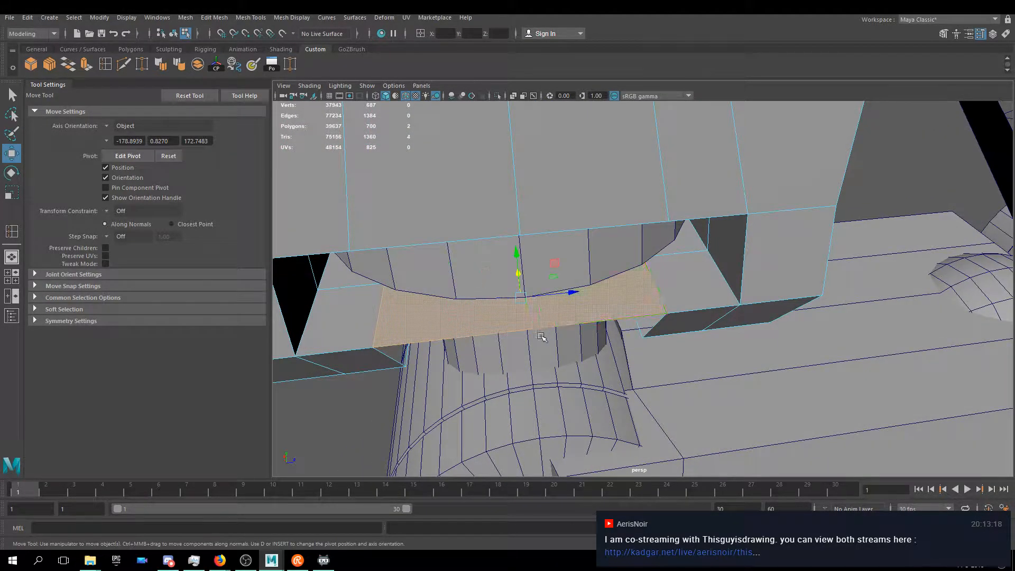
{"action": "key", "text": "Delete"}
- Try to delete further underside faces of the shoulder block around the neck, and undo the deletion
{"action": "left_click_drag", "start_coordinate": [423, 312], "coordinate": [444, 249], "text": "alt"}
{"action": "left_click", "coordinate": [481, 241]}
{"action": "key", "text": "Delete"}
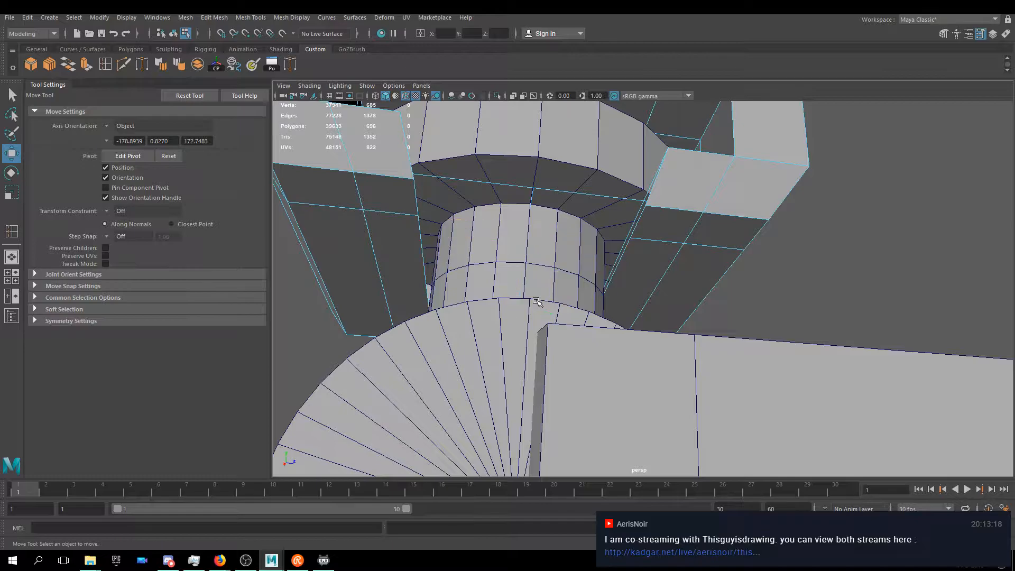
{"action": "key", "text": "ctrl+z"}
- Insert an edge loop across the shoulder block's closed side and underside near the neck, using relative distance from edge
{"action": "left_click_drag", "start_coordinate": [498, 275], "coordinate": [581, 214], "text": "alt"}
{"action": "scroll", "coordinate": [613, 225], "scroll_direction": "down", "scroll_amount": 4}
{"action": "left_click", "coordinate": [107, 65]}
{"action": "left_click_drag", "start_coordinate": [478, 205], "coordinate": [533, 209], "text": "alt"}
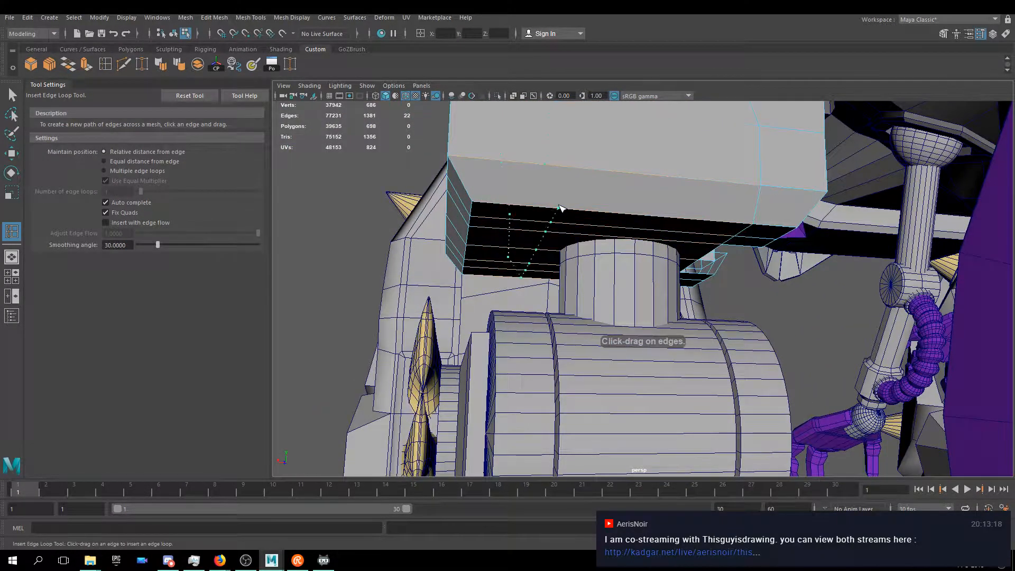
{"action": "left_click", "coordinate": [583, 210]}
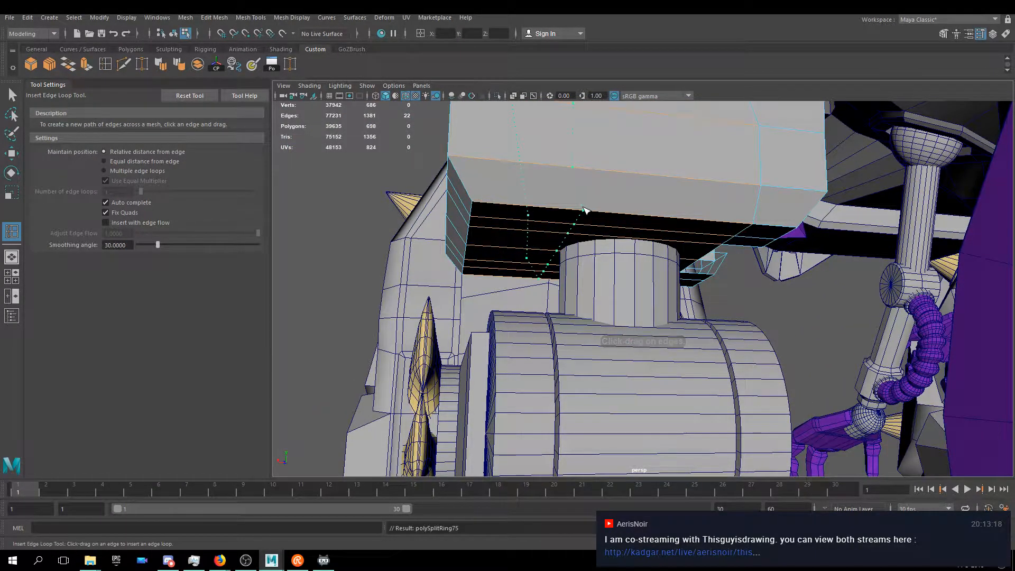
{"action": "key", "text": "w"}
- Select the edge loop around the neck just below the shoulder block and convert it to a curve
{"action": "left_click_drag", "start_coordinate": [584, 211], "coordinate": [468, 228], "text": "alt"}
{"action": "right_click_drag", "start_coordinate": [468, 228], "coordinate": [539, 198]}
{"action": "left_click", "coordinate": [497, 225]}
{"action": "left_click_drag", "start_coordinate": [497, 225], "coordinate": [592, 257], "text": "alt"}
{"action": "right_click_drag", "start_coordinate": [550, 259], "coordinate": [542, 264]}
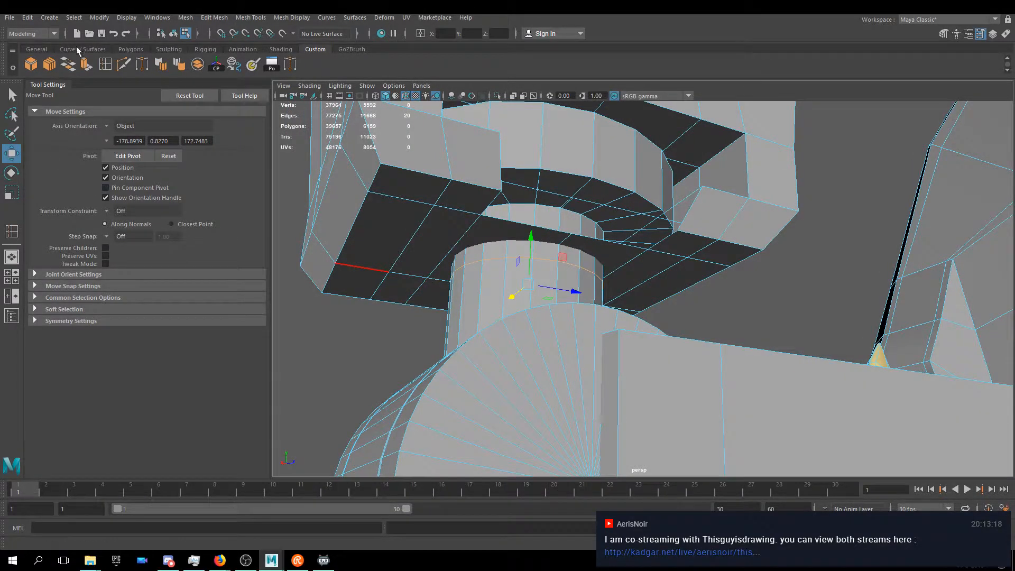
{"action": "left_click", "coordinate": [235, 68]}
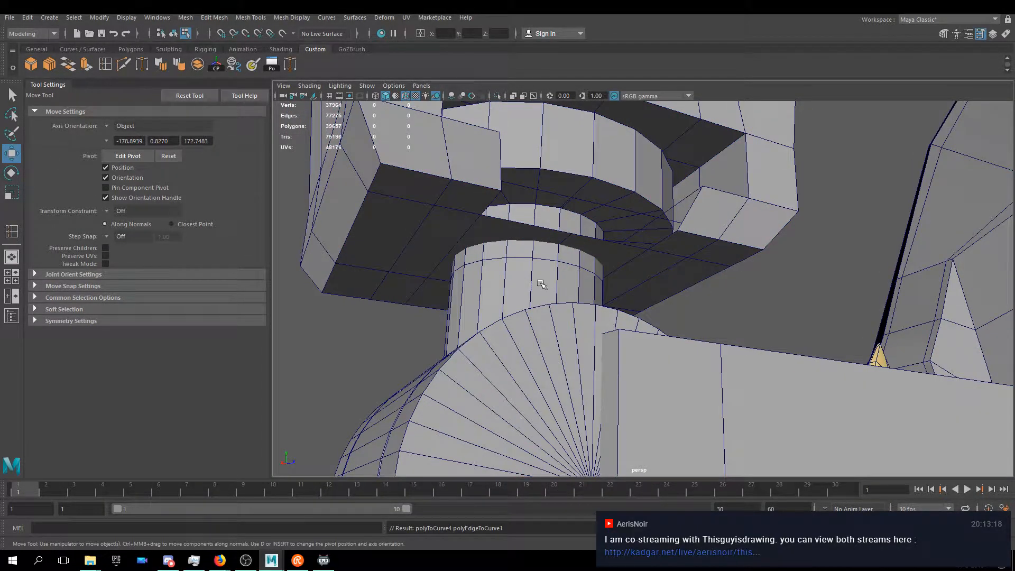
- Show NURBS curves in the viewport and select the new curve around the neck in object mode
{"action": "left_click", "coordinate": [367, 85]}
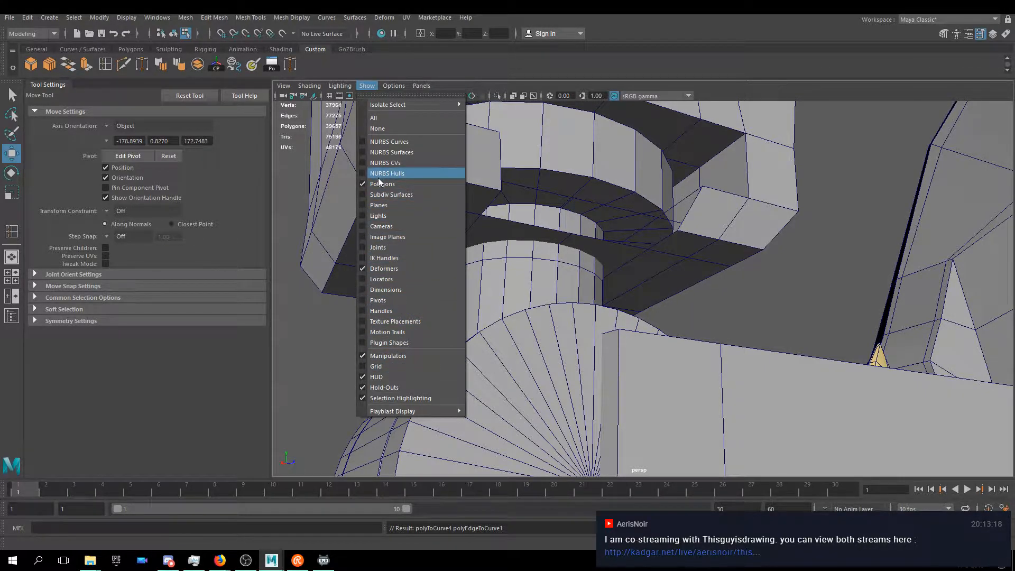
{"action": "left_click", "coordinate": [384, 141]}
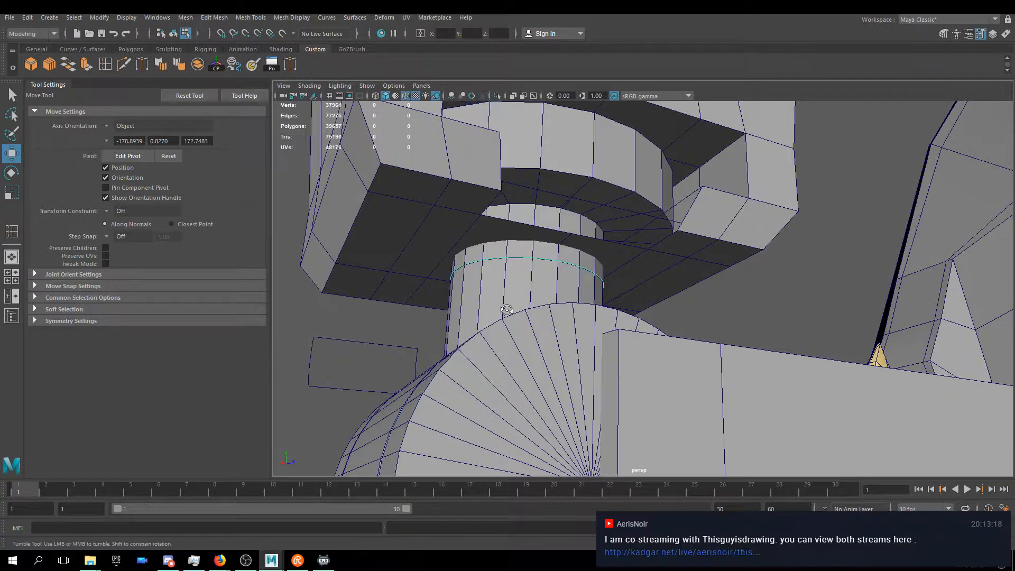
{"action": "left_click_drag", "start_coordinate": [451, 273], "coordinate": [528, 321], "text": "alt"}
{"action": "left_click", "coordinate": [528, 270]}
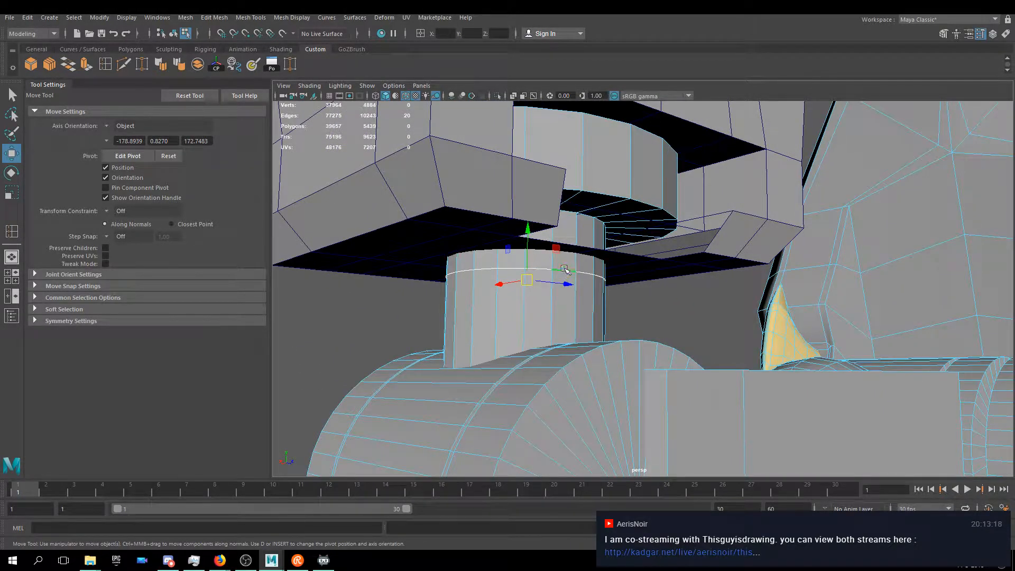
{"action": "left_click_drag", "start_coordinate": [578, 273], "coordinate": [541, 266], "text": "alt"}
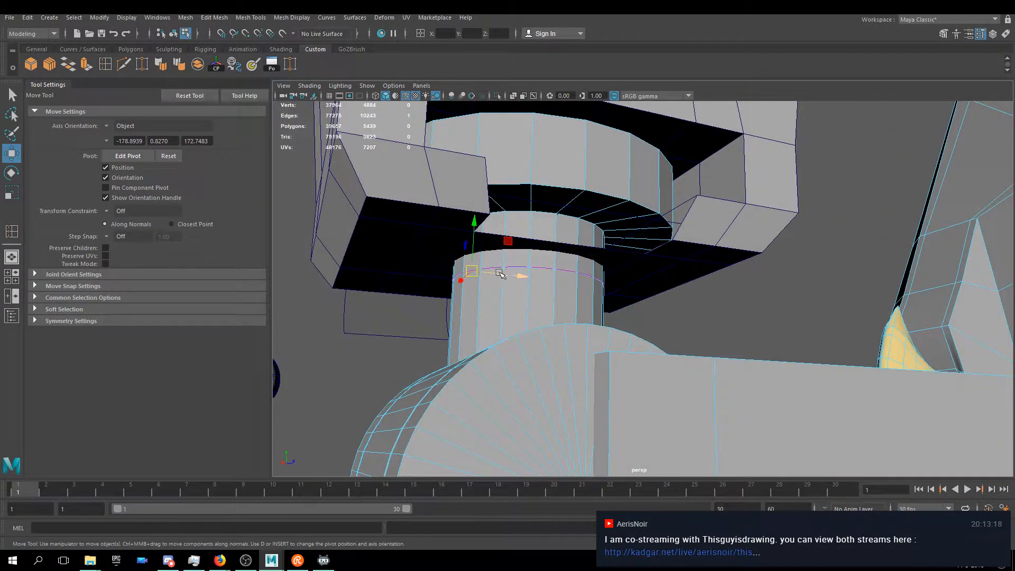
{"action": "right_click_drag", "start_coordinate": [480, 267], "coordinate": [485, 296]}
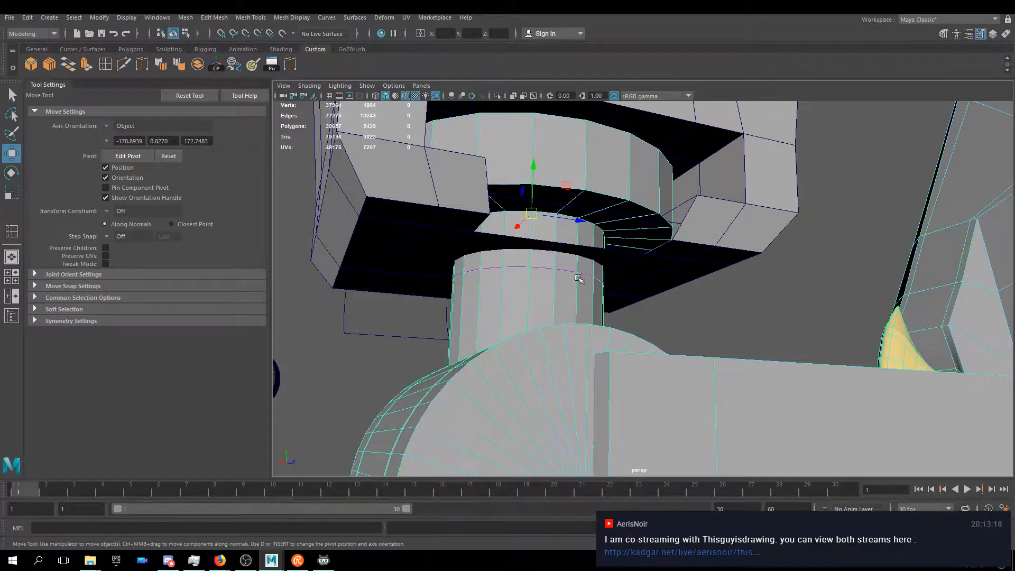
{"action": "left_click", "coordinate": [524, 269]}
- Center the pivot of the curve around the neck
{"action": "scroll", "coordinate": [518, 270], "scroll_direction": "up", "scroll_amount": 3}
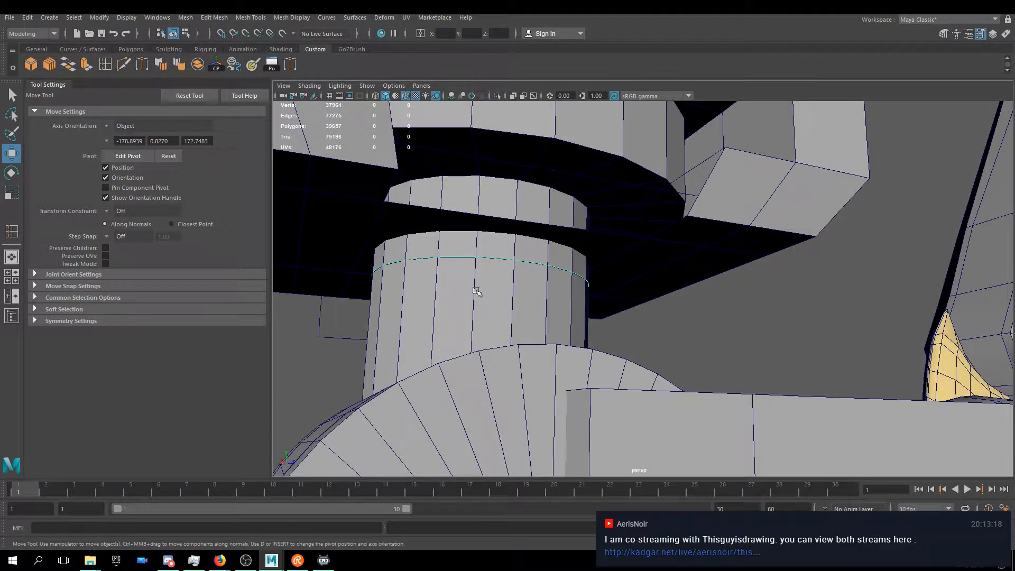
{"action": "left_click_drag", "start_coordinate": [489, 280], "coordinate": [474, 276], "text": "alt"}
{"action": "middle_click_drag", "start_coordinate": [474, 276], "coordinate": [573, 299], "text": "alt"}
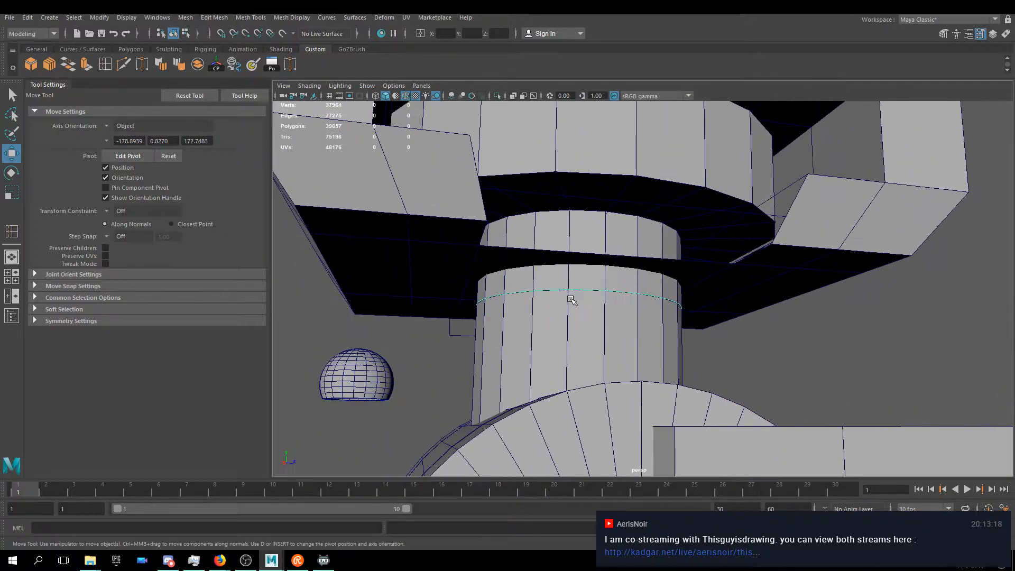
{"action": "left_click_drag", "start_coordinate": [582, 294], "coordinate": [571, 297], "text": "alt"}
{"action": "right_click_drag", "start_coordinate": [571, 297], "coordinate": [600, 314], "text": "alt"}
{"action": "middle_click_drag", "start_coordinate": [604, 329], "coordinate": [483, 298], "text": "alt"}
{"action": "key", "text": "r"}
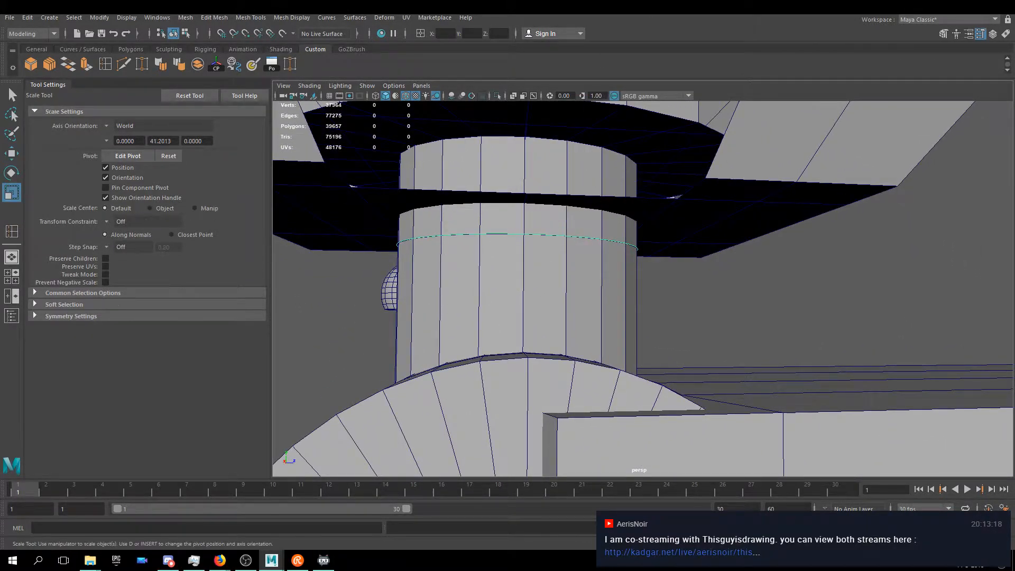
{"action": "key", "text": "w"}
{"action": "right_click", "coordinate": [500, 232]}
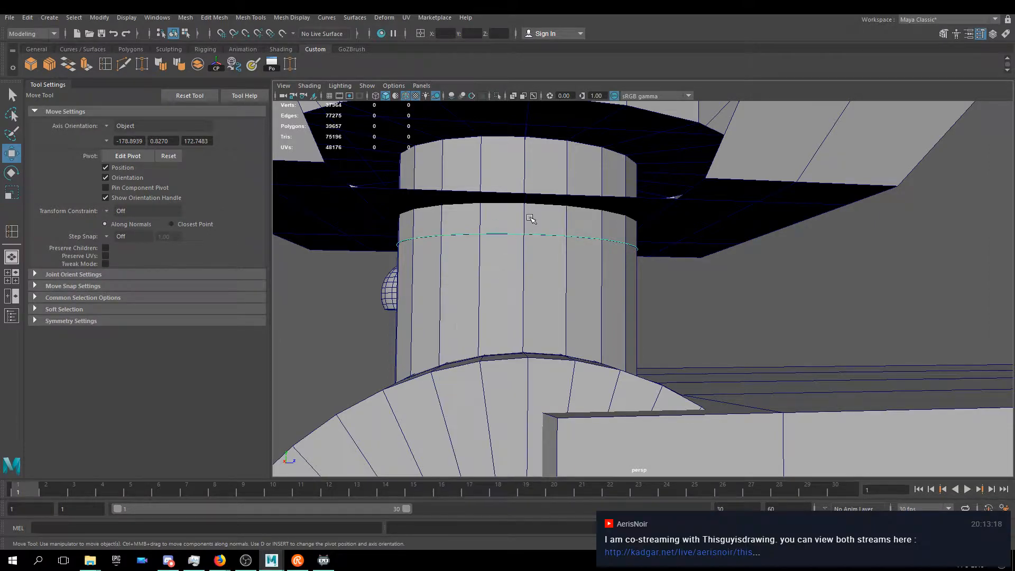
{"action": "mouse_move", "coordinate": [574, 290]}
{"action": "left_mouse_down", "text": "alt"}
{"action": "mouse_move", "coordinate": [597, 253]}
{"action": "mouse_move", "coordinate": [605, 259]}
{"action": "mouse_move", "coordinate": [588, 292]}
{"action": "left_mouse_up", "text": "alt"}
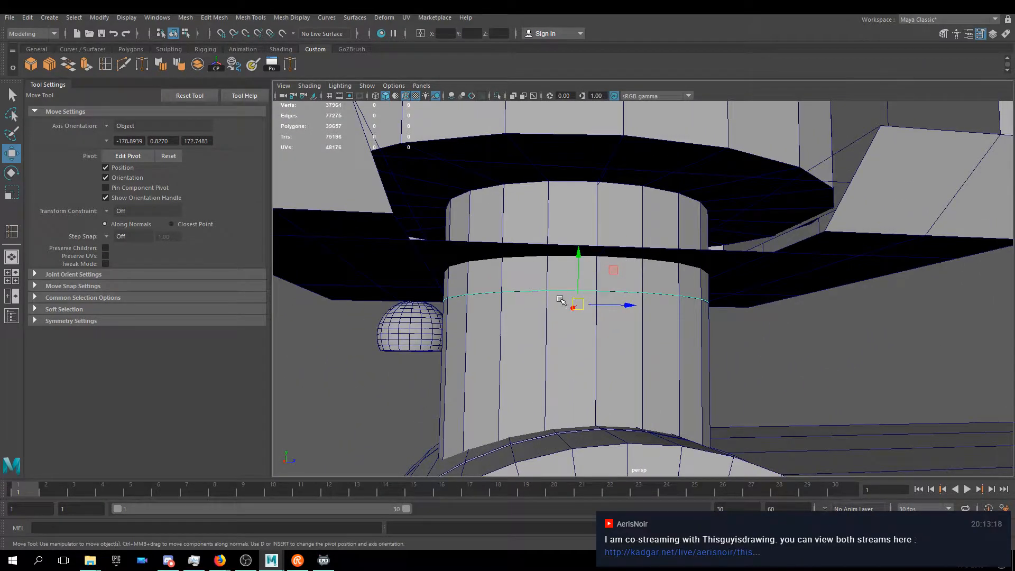
- Try to scale the neck curve uniformly by about 1.175, and undo the scaling
{"action": "left_click_drag", "start_coordinate": [562, 235], "coordinate": [582, 214], "text": "alt"}
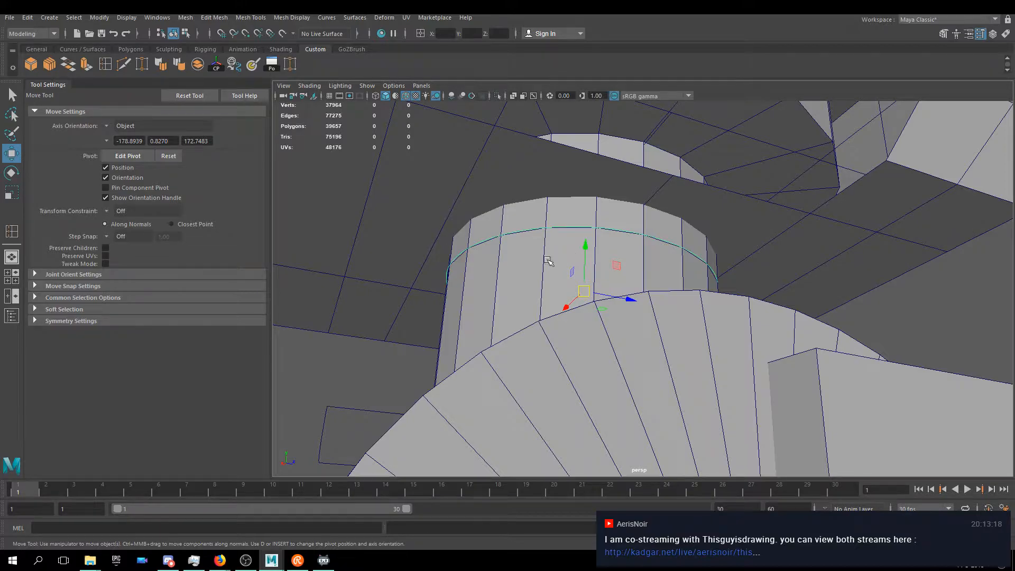
{"action": "left_click_drag", "start_coordinate": [601, 249], "coordinate": [557, 348], "text": "alt"}
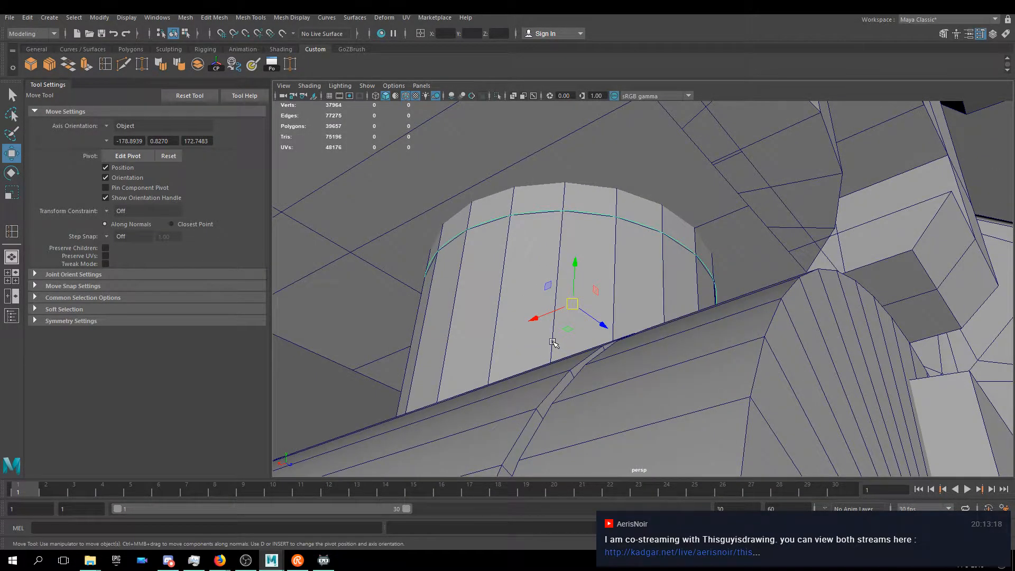
{"action": "left_click_drag", "start_coordinate": [448, 236], "coordinate": [523, 220], "text": "alt"}
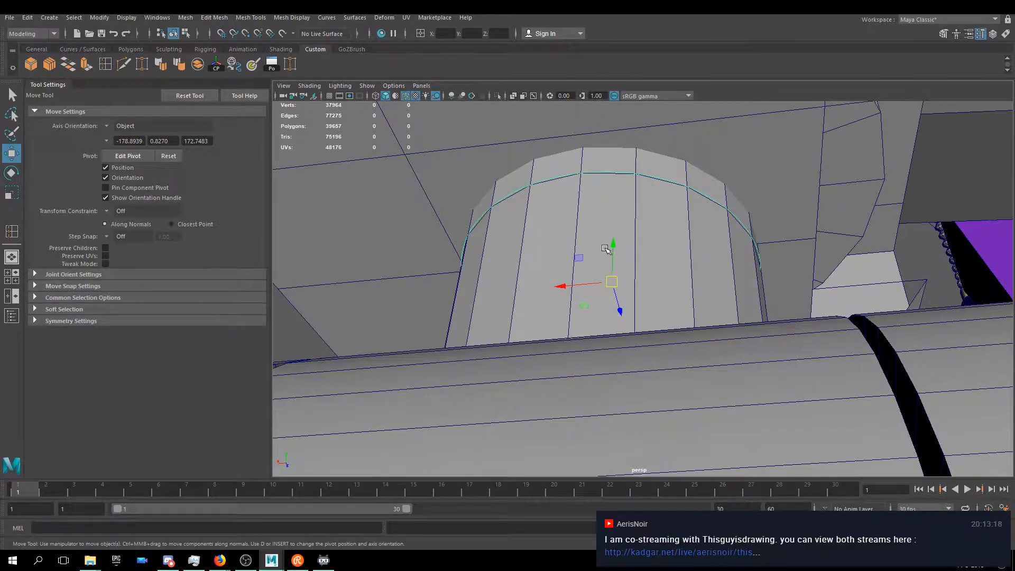
{"action": "left_click_drag", "start_coordinate": [606, 224], "coordinate": [537, 297], "text": "alt"}
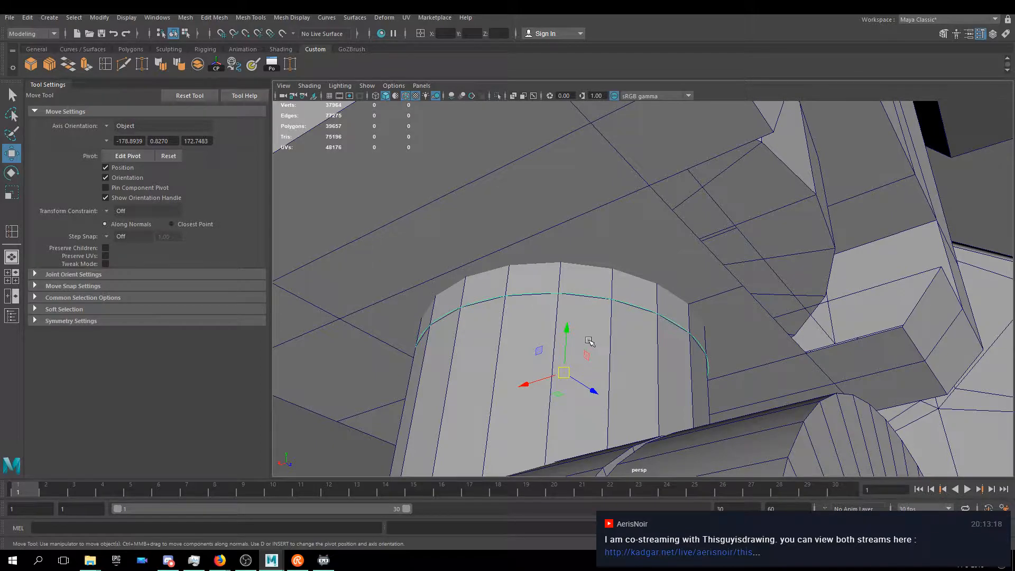
{"action": "key", "text": "r"}
{"action": "left_click_drag", "start_coordinate": [581, 339], "coordinate": [555, 273], "text": "alt"}
{"action": "key", "text": "w"}
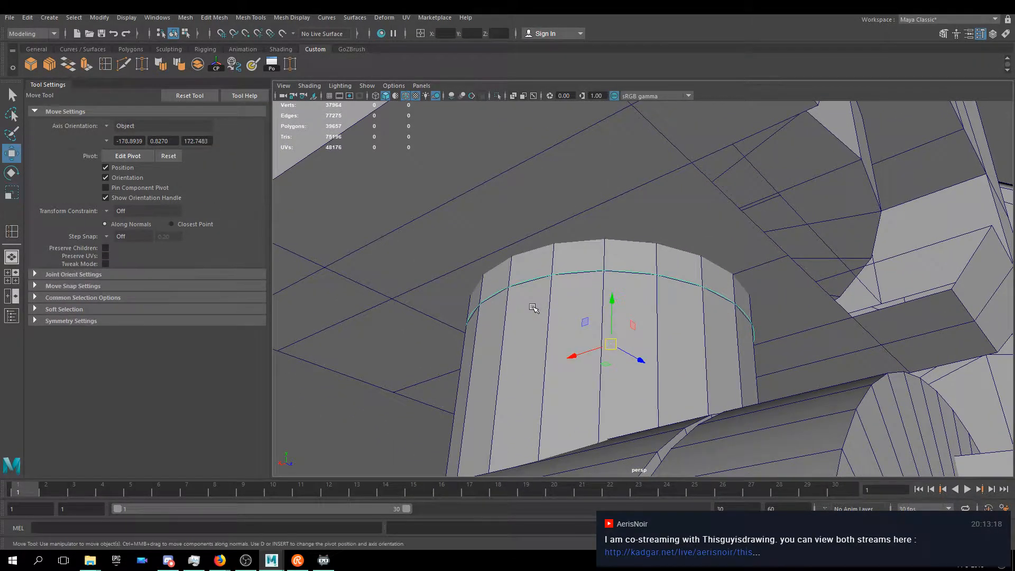
{"action": "key", "text": "r"}
{"action": "left_click_drag", "start_coordinate": [613, 355], "coordinate": [592, 347], "text": "alt"}
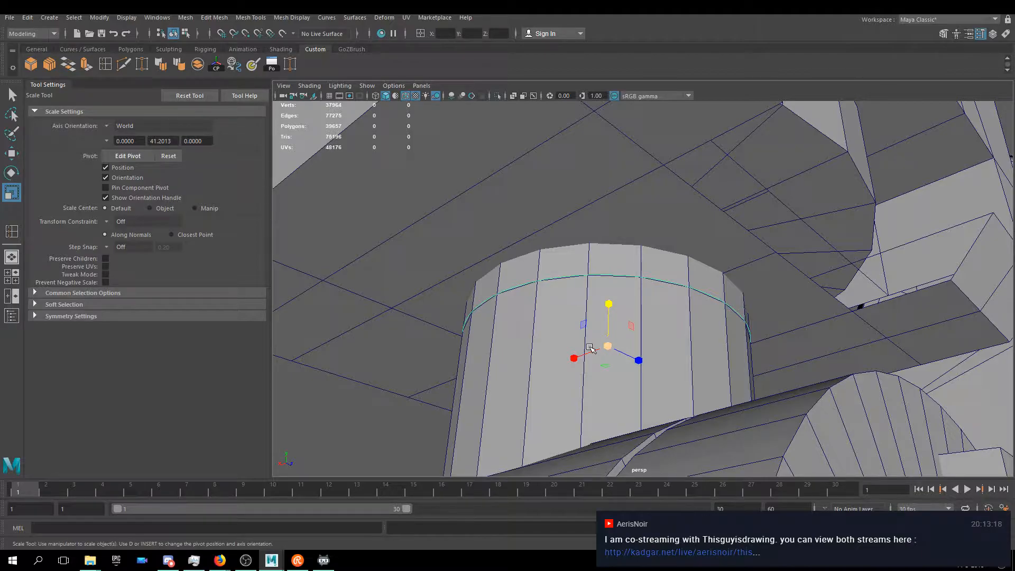
{"action": "mouse_move", "coordinate": [608, 247]}
{"action": "left_mouse_down", "text": "alt"}
{"action": "mouse_move", "coordinate": [598, 233]}
{"action": "mouse_move", "coordinate": [608, 245]}
{"action": "left_mouse_up", "text": "alt"}
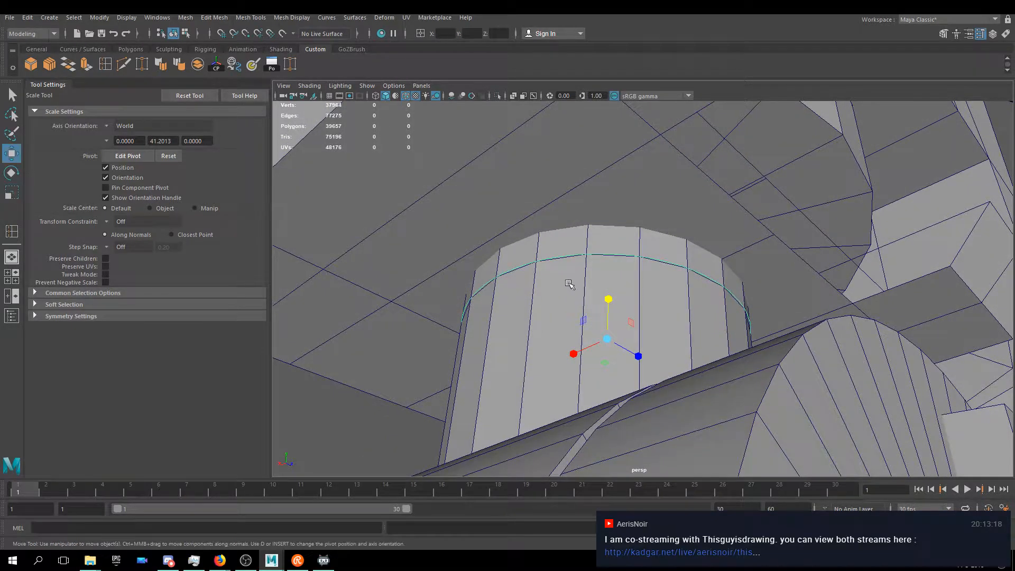
{"action": "key", "text": "w"}
{"action": "left_click_drag", "start_coordinate": [543, 271], "coordinate": [574, 272], "text": "alt"}
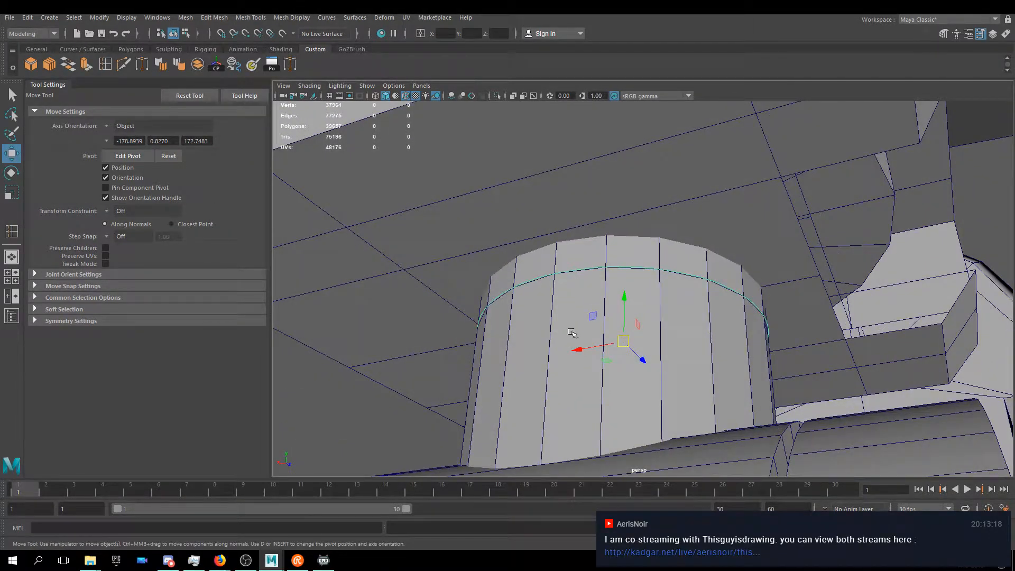
{"action": "key", "text": "r"}
{"action": "key", "text": "ctrl+z"}
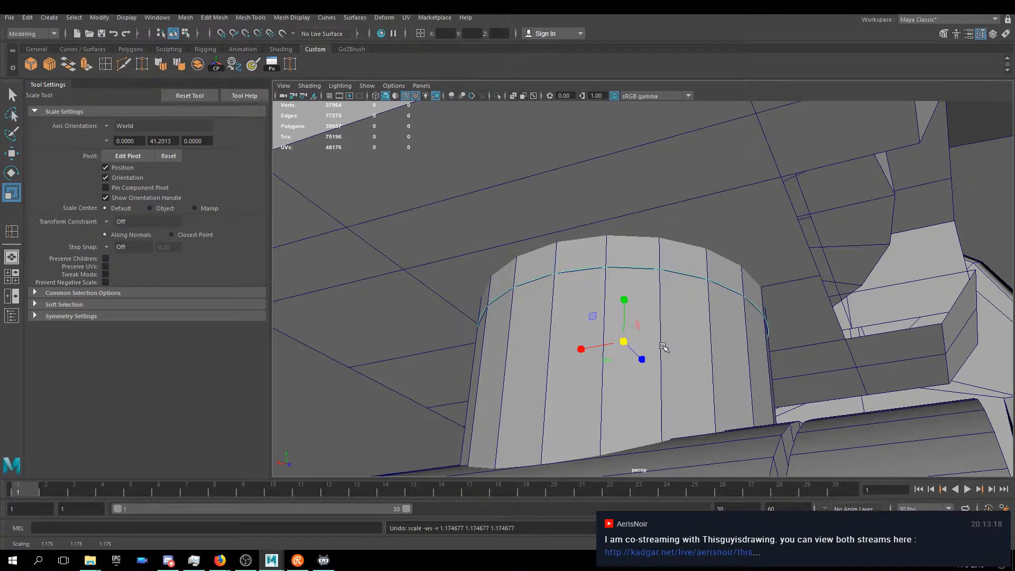
- Scale the curve uniformly by about 1.417 into a wider circle around the neck
{"action": "left_click_drag", "start_coordinate": [668, 270], "coordinate": [665, 389], "text": "alt"}
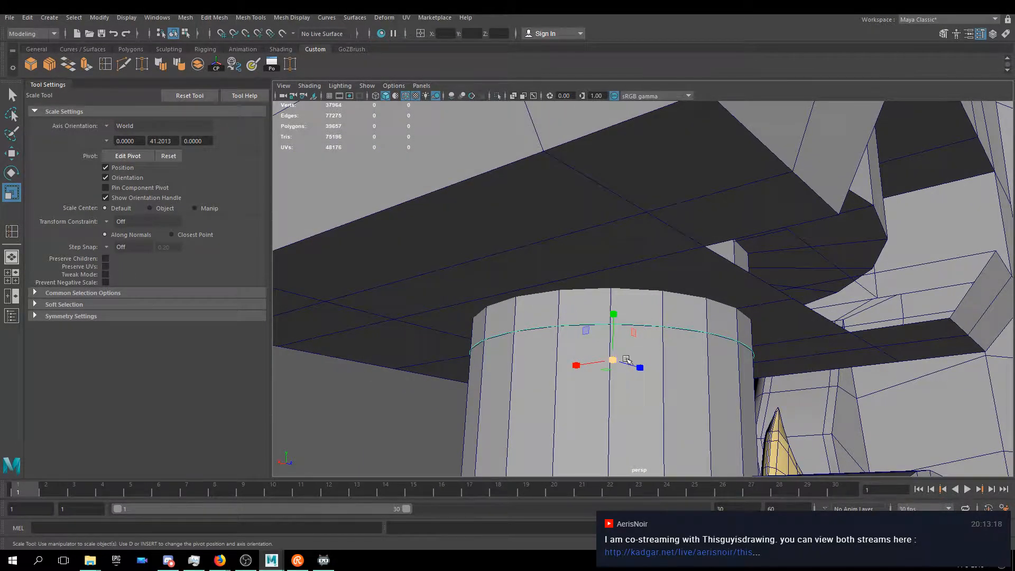
{"action": "left_click_drag", "start_coordinate": [553, 340], "coordinate": [661, 221], "text": "alt"}
{"action": "left_click_drag", "start_coordinate": [614, 356], "coordinate": [726, 313], "text": "alt"}
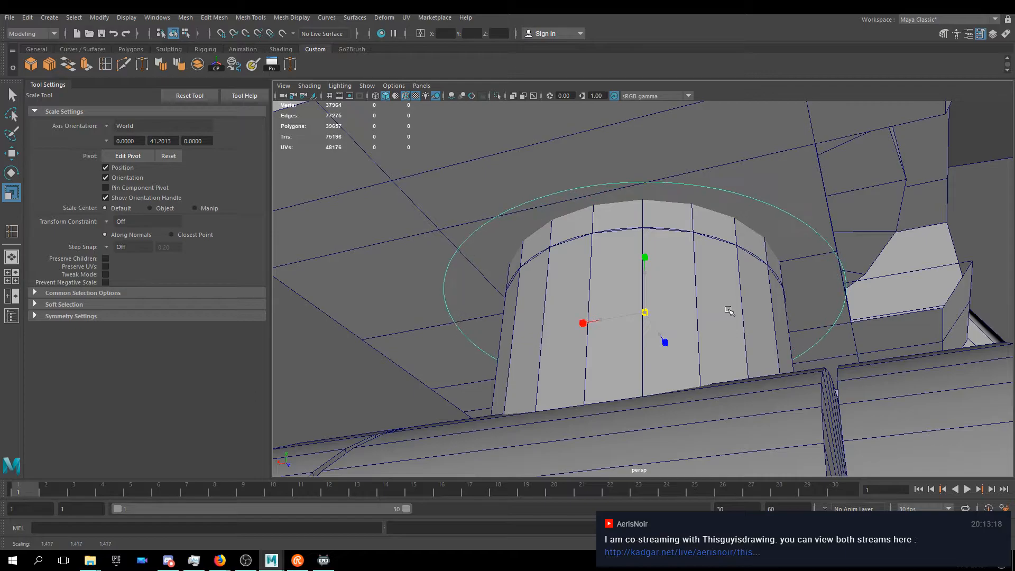
{"action": "left_click", "coordinate": [206, 49]}
{"action": "left_click", "coordinate": [236, 47]}
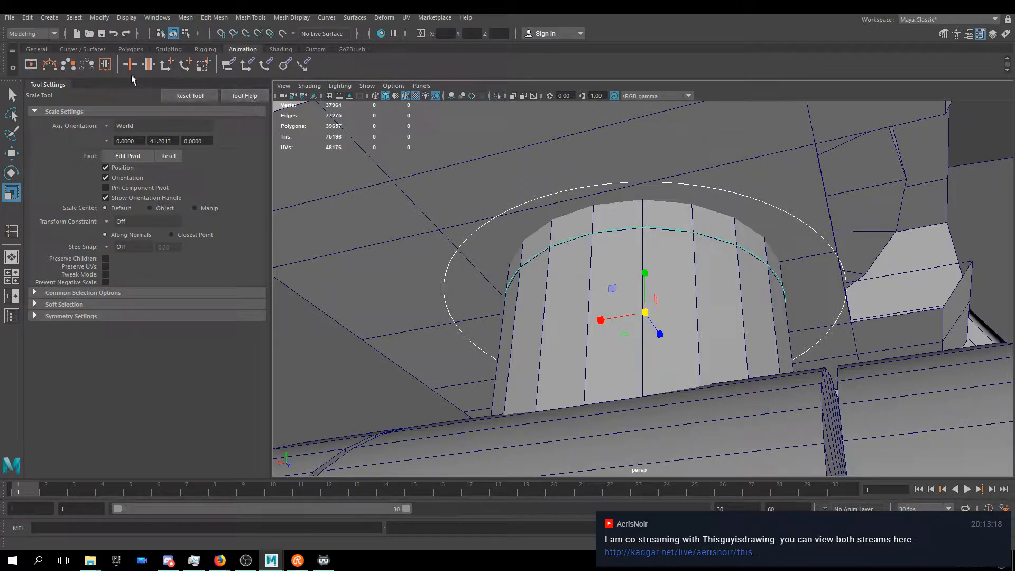
{"action": "left_click", "coordinate": [128, 49]}
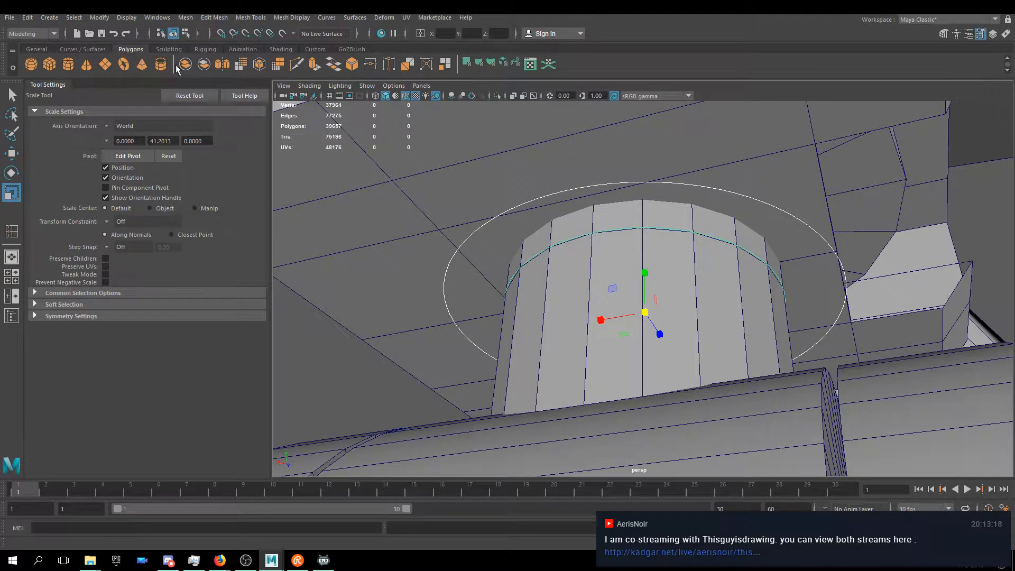
{"action": "left_click", "coordinate": [311, 48]}
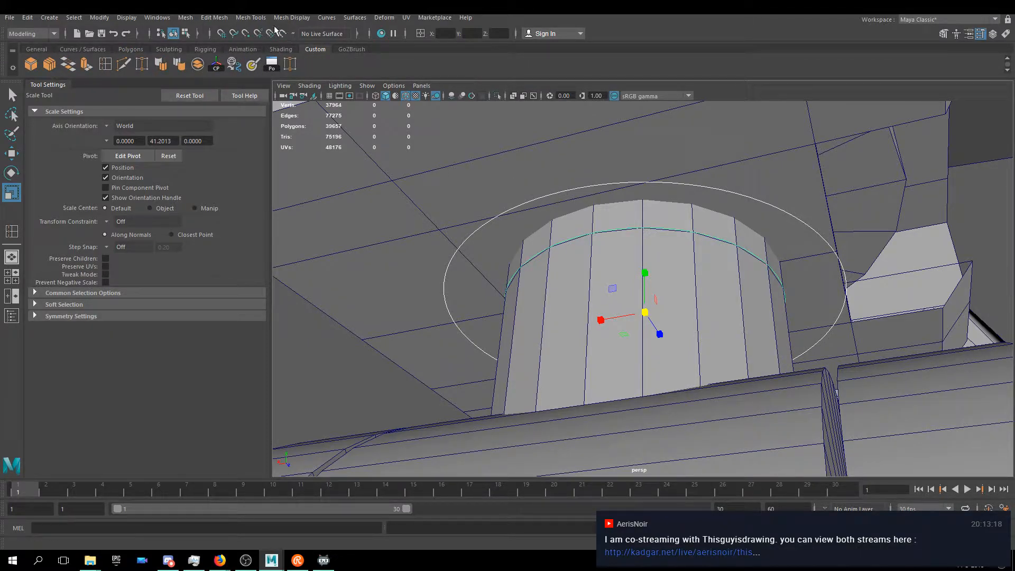
- Loft a surface between the inner neck curve and the wider circular curve
{"action": "left_click", "coordinate": [326, 18]}
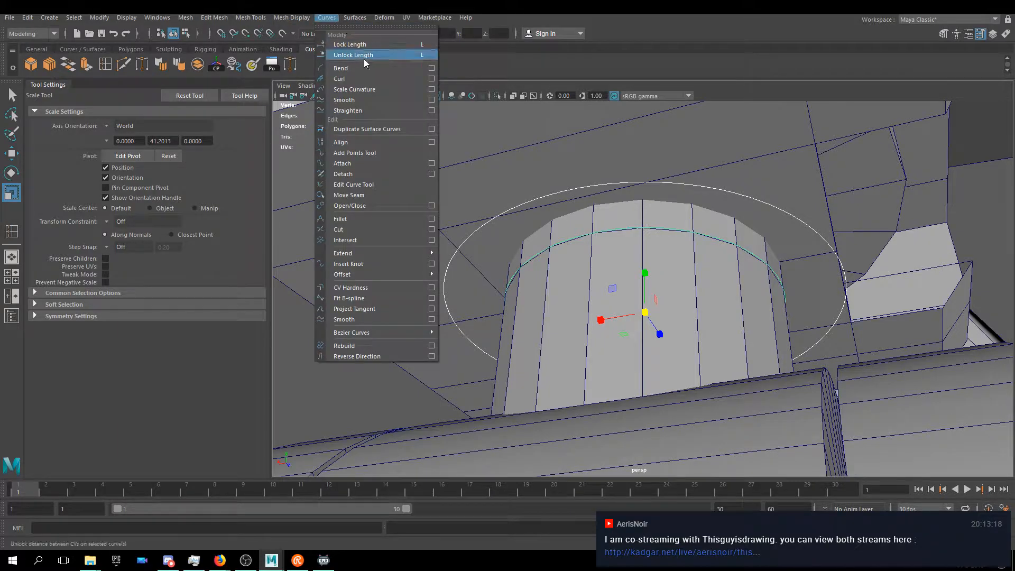
{"action": "mouse_move", "coordinate": [355, 17]}
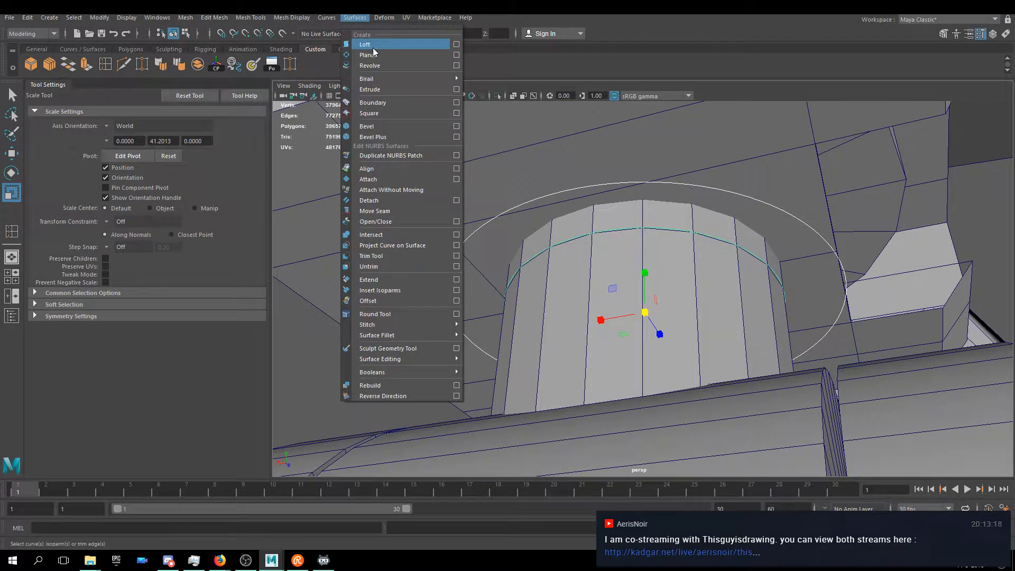
{"action": "left_click", "coordinate": [437, 46]}
{"action": "left_click_drag", "start_coordinate": [544, 169], "coordinate": [612, 217], "text": "alt"}
{"action": "right_click_drag", "start_coordinate": [612, 218], "coordinate": [595, 306], "text": "alt"}
{"action": "left_click_drag", "start_coordinate": [596, 306], "coordinate": [604, 205], "text": "alt"}
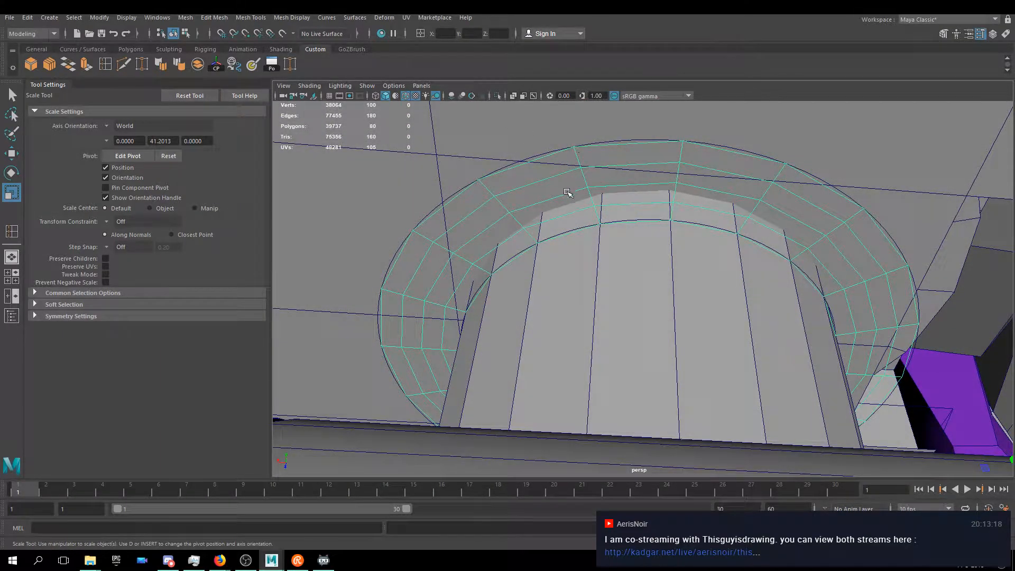
{"action": "key", "text": "w"}
{"action": "right_click", "coordinate": [631, 163]}
{"action": "right_click_drag", "start_coordinate": [700, 178], "coordinate": [687, 206], "text": "alt"}
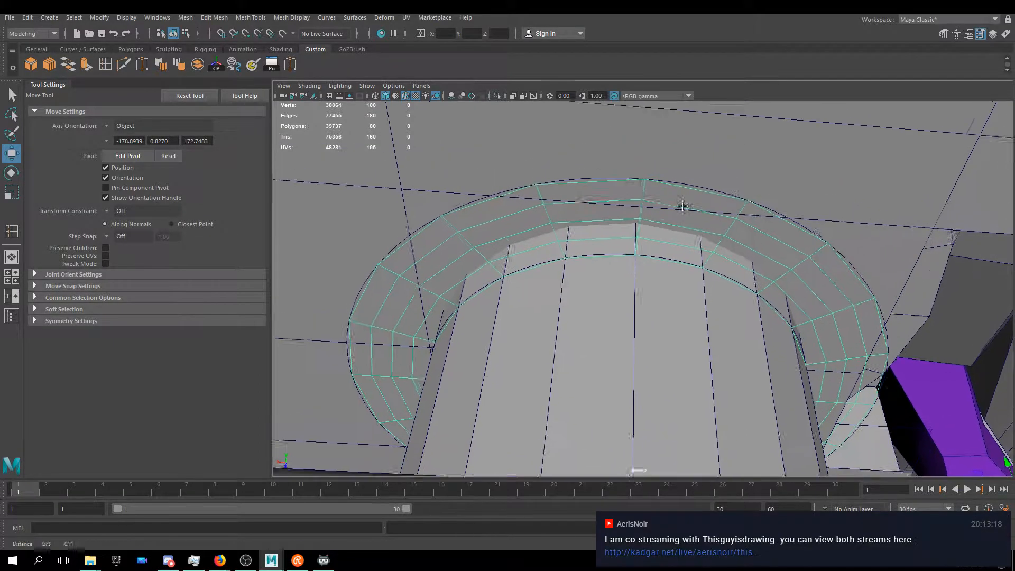
- Open the lofted ring's nurbsTessellate1 attributes in the Attribute Editor
{"action": "left_click", "coordinate": [993, 34]}
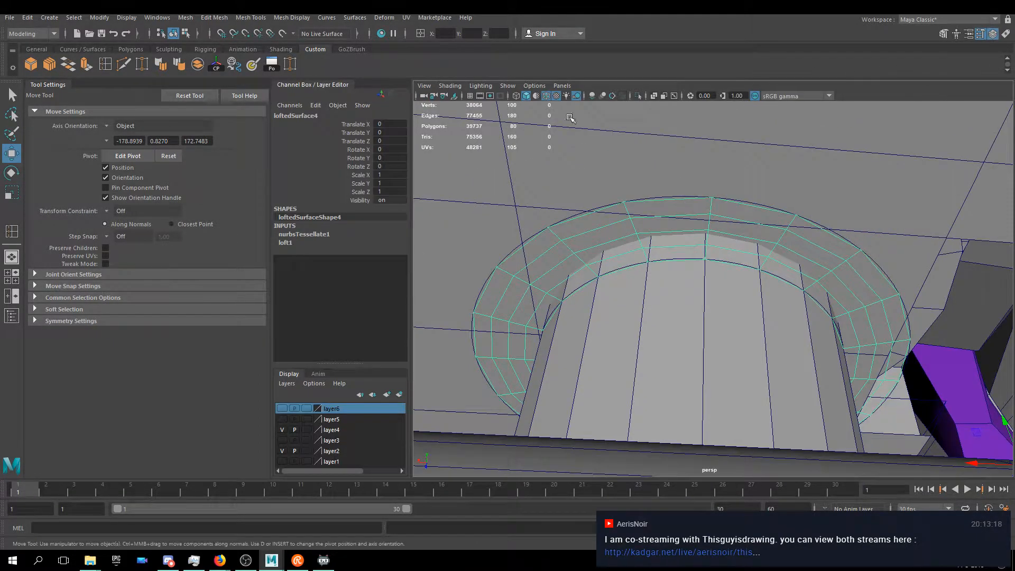
{"action": "left_click", "coordinate": [993, 33]}
{"action": "left_click", "coordinate": [969, 33]}
{"action": "left_click", "coordinate": [971, 36]}
{"action": "left_click", "coordinate": [971, 36]}
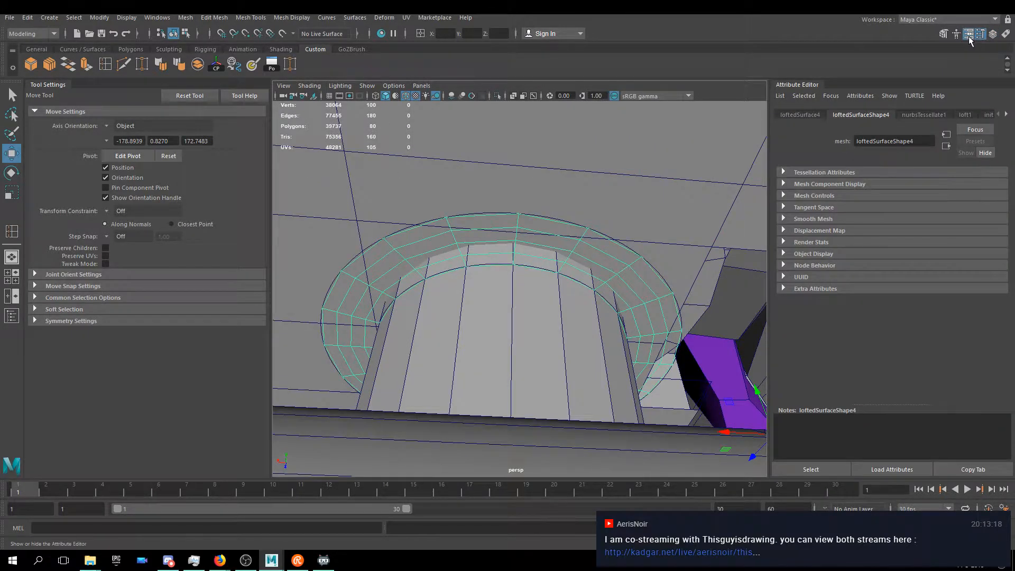
{"action": "left_click", "coordinate": [925, 116]}
{"action": "left_click", "coordinate": [966, 115]}
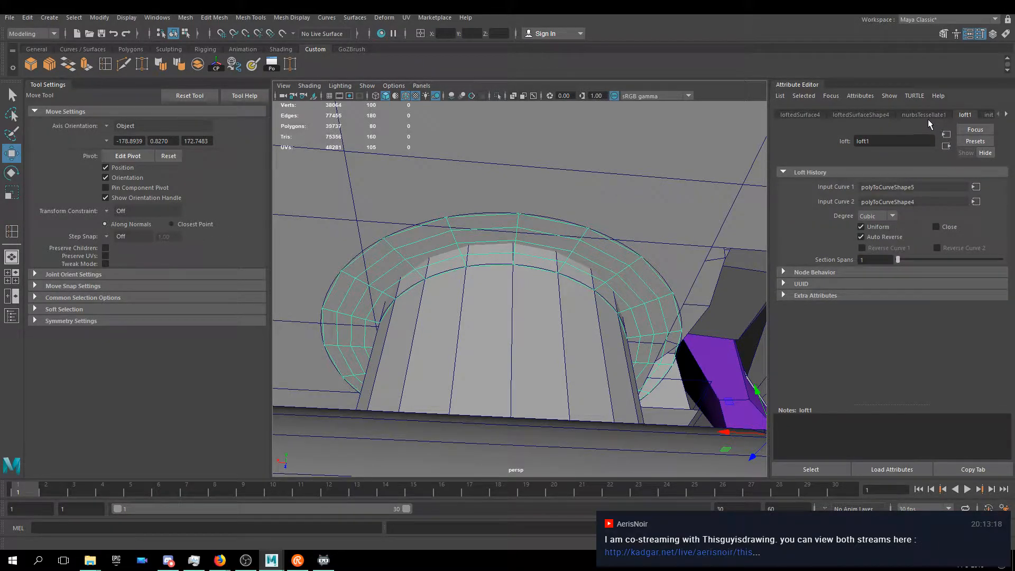
{"action": "left_click", "coordinate": [928, 117]}
- Keep the loft's polygon type at Quads, try the Count format, and set the tessellation format to General
{"action": "left_click", "coordinate": [787, 211]}
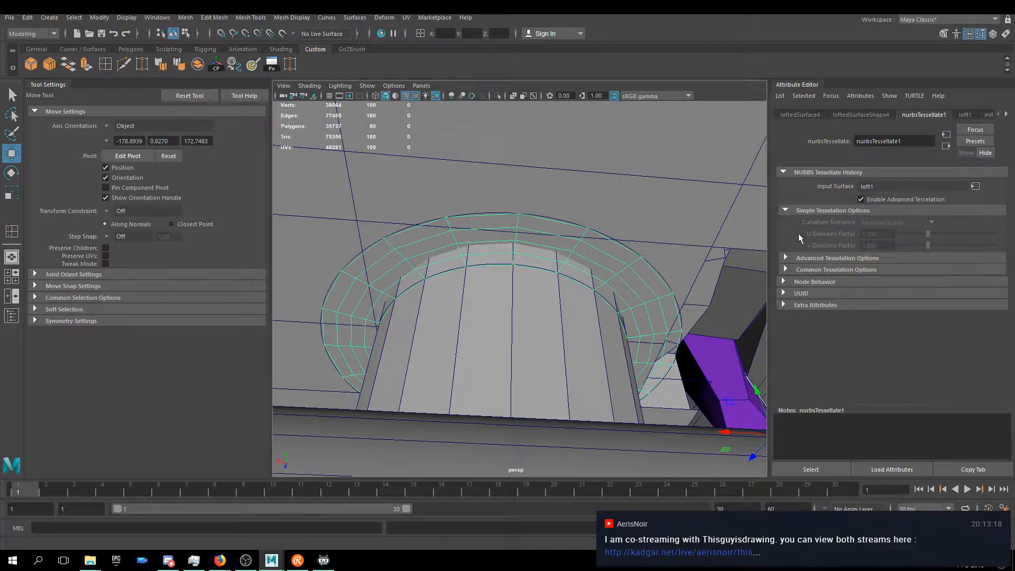
{"action": "left_click", "coordinate": [784, 258]}
{"action": "left_click", "coordinate": [902, 270]}
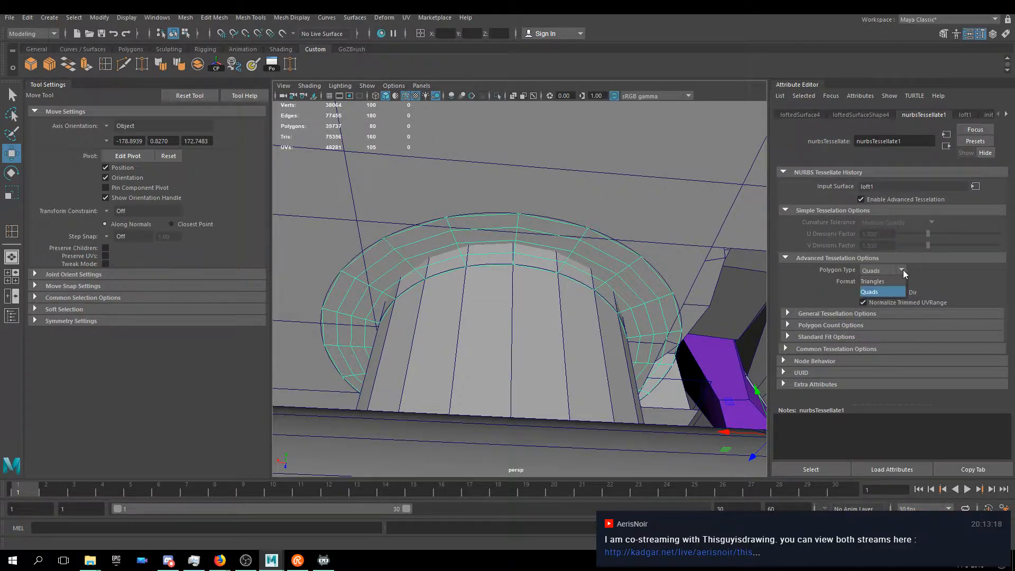
{"action": "left_click", "coordinate": [881, 292]}
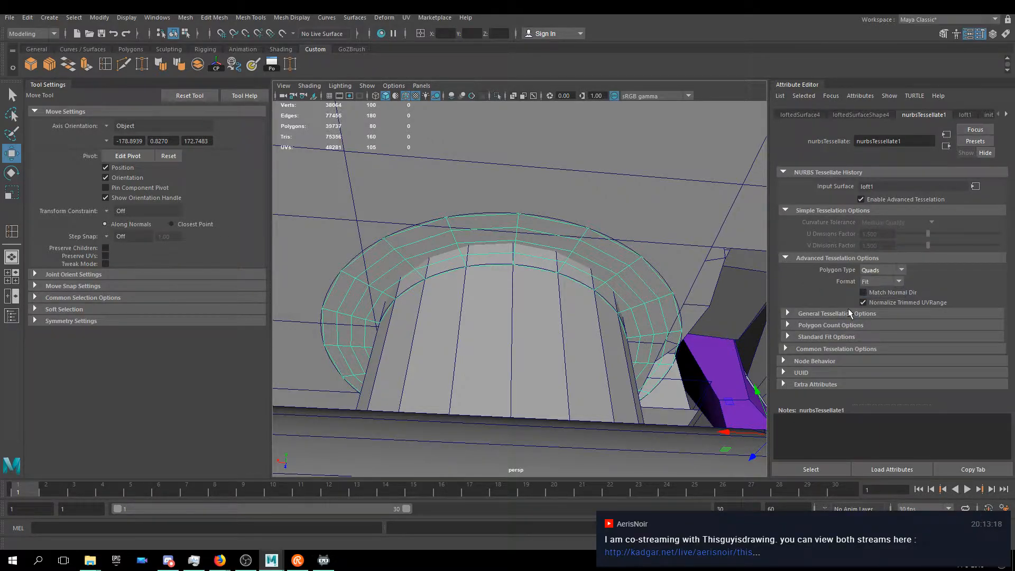
{"action": "left_click", "coordinate": [788, 313]}
{"action": "left_click", "coordinate": [881, 282]}
{"action": "left_click", "coordinate": [880, 287]}
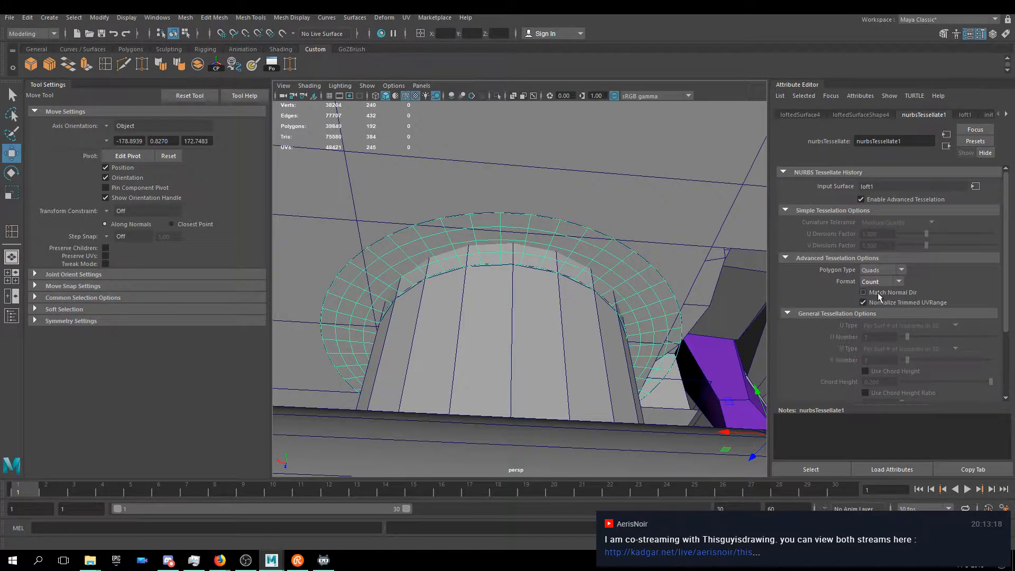
{"action": "left_click", "coordinate": [882, 284]}
{"action": "left_click", "coordinate": [875, 303]}
{"action": "left_click", "coordinate": [886, 283]}
{"action": "left_click", "coordinate": [870, 319]}
- Set the loft's U Type and V Type to Per Span # of Isoparms, with U Number and V Number at 1
{"action": "left_click", "coordinate": [891, 326]}
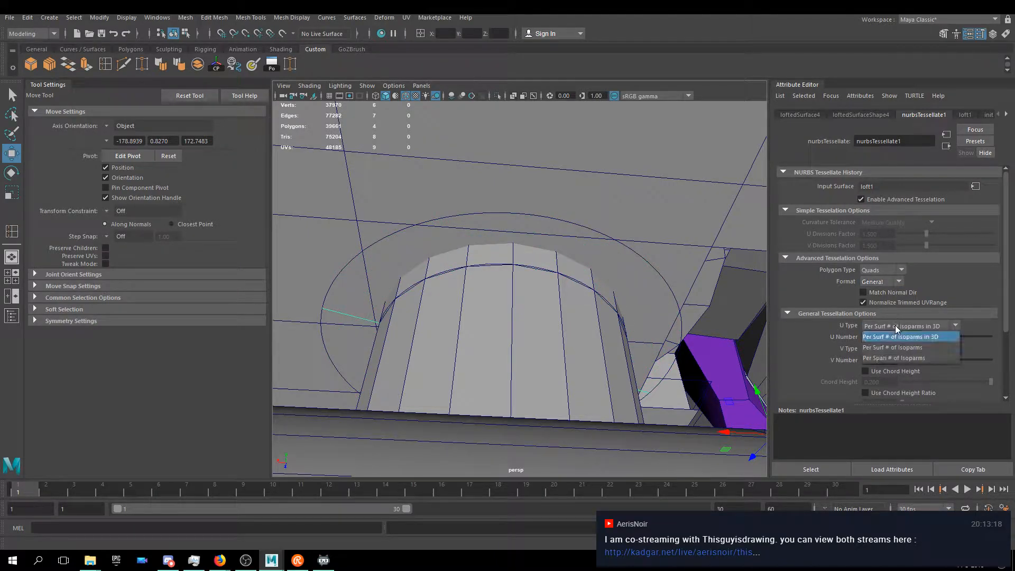
{"action": "left_click", "coordinate": [886, 358]}
{"action": "left_click", "coordinate": [892, 378]}
{"action": "left_click_drag", "start_coordinate": [906, 341], "coordinate": [881, 362]}
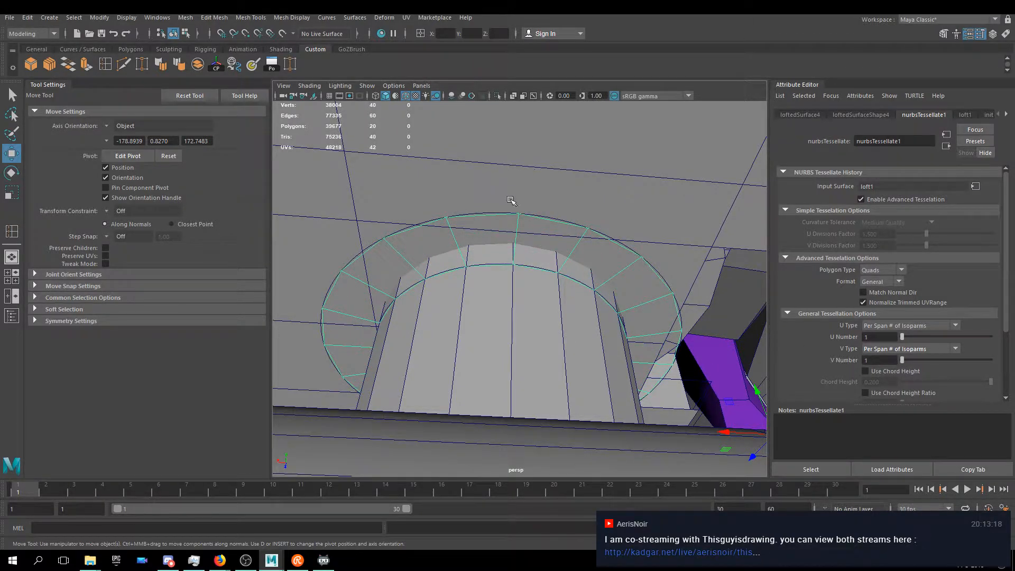
- Conform the normals of the lofted ring around the neck
{"action": "left_click_drag", "start_coordinate": [541, 242], "coordinate": [608, 204], "text": "alt"}
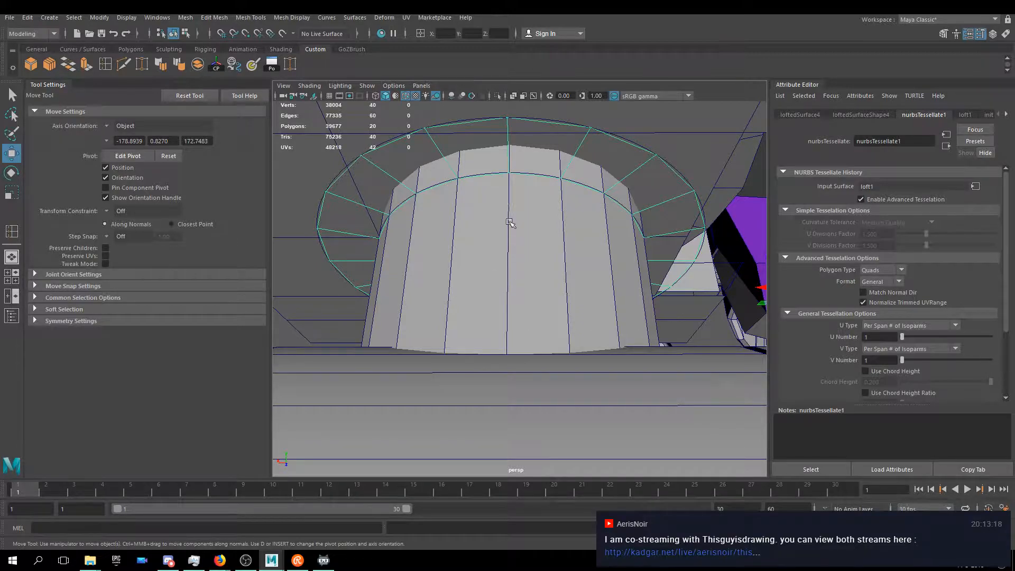
{"action": "left_click_drag", "start_coordinate": [547, 178], "coordinate": [547, 217], "text": "alt"}
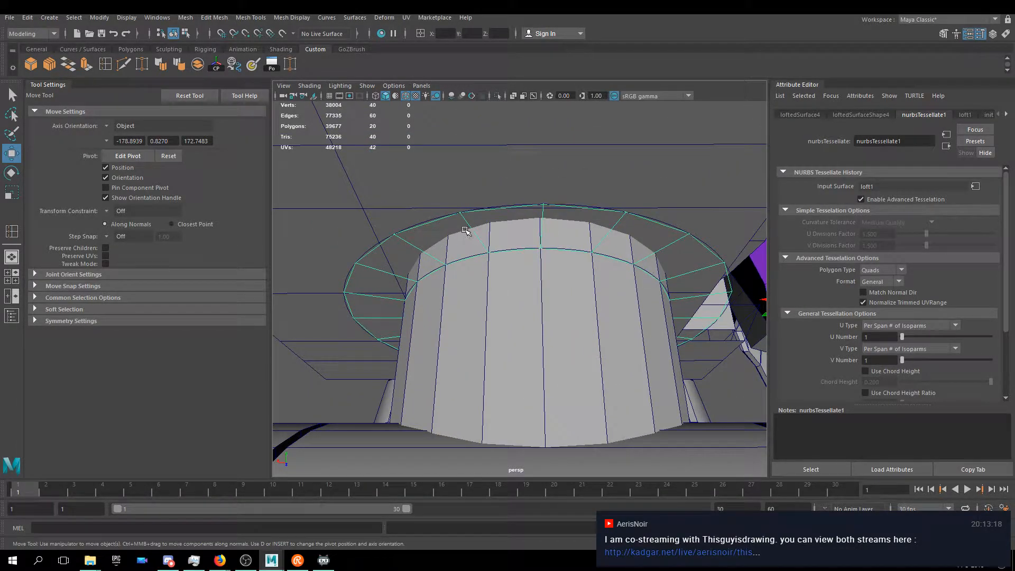
{"action": "left_click", "coordinate": [384, 18]}
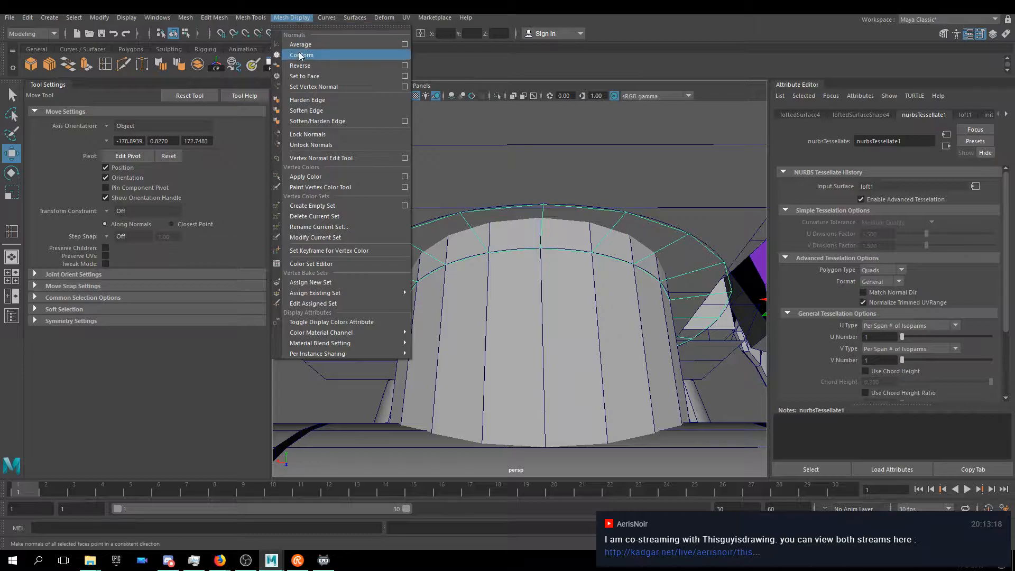
{"action": "left_click", "coordinate": [300, 54]}
{"action": "left_click_drag", "start_coordinate": [572, 284], "coordinate": [561, 219], "text": "alt"}
{"action": "right_click_drag", "start_coordinate": [559, 218], "coordinate": [492, 231]}
{"action": "scroll", "coordinate": [462, 265], "scroll_direction": "down", "scroll_amount": 4}
{"action": "left_click", "coordinate": [283, 292]}
{"action": "left_click_drag", "start_coordinate": [283, 292], "coordinate": [577, 262], "text": "alt"}
{"action": "scroll", "coordinate": [588, 262], "scroll_direction": "up", "scroll_amount": 4}
{"action": "scroll", "coordinate": [576, 262], "scroll_direction": "up", "scroll_amount": 3}
{"action": "double_click", "coordinate": [601, 274]}
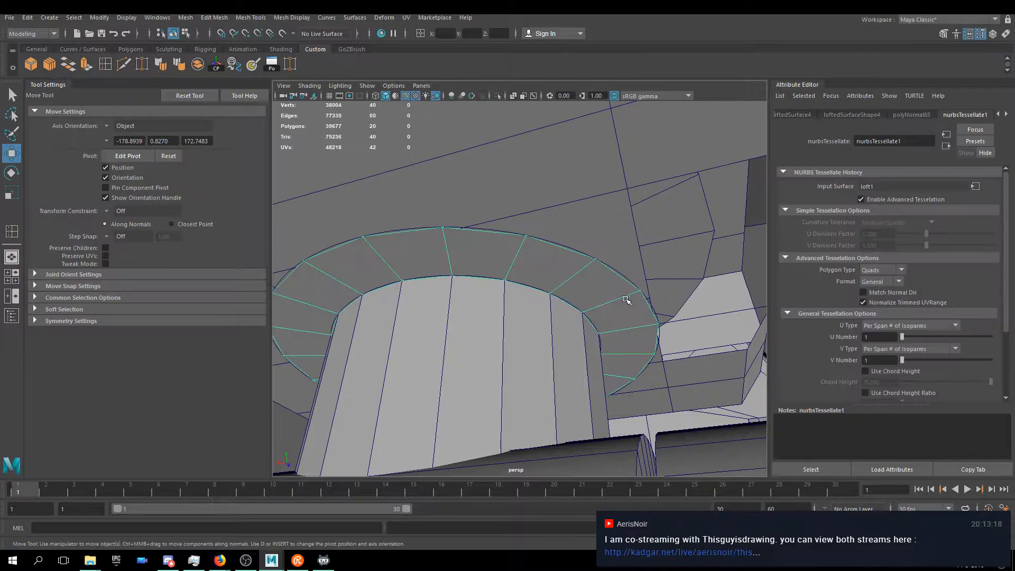
- Select the shoulder block, lofted ring and arm parts and isolate them in the viewport
{"action": "scroll", "coordinate": [630, 292], "scroll_direction": "up", "scroll_amount": 2}
{"action": "left_click_drag", "start_coordinate": [632, 288], "coordinate": [522, 227], "text": "alt"}
{"action": "left_click", "coordinate": [576, 197]}
{"action": "left_click", "coordinate": [560, 332]}
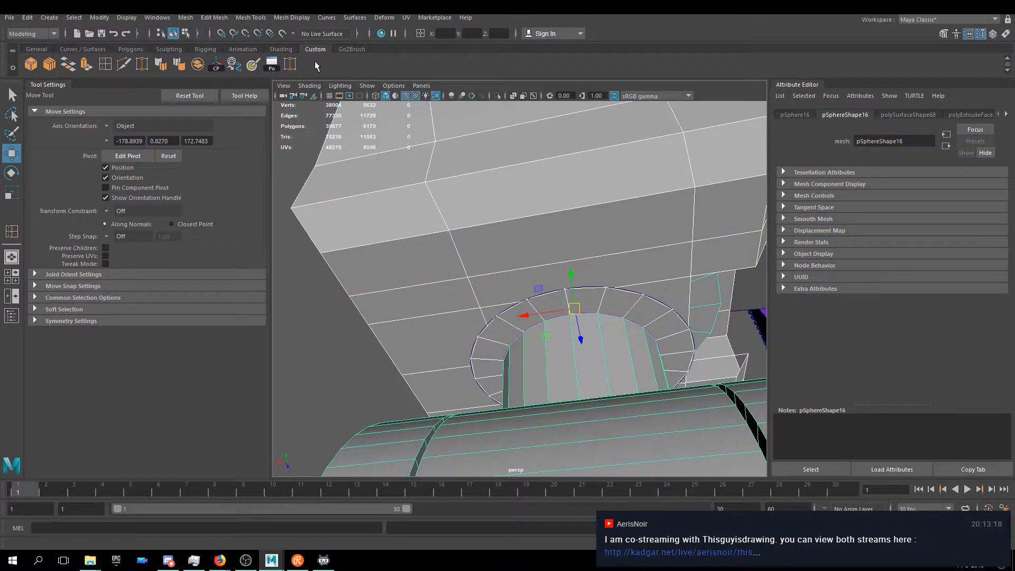
{"action": "left_click", "coordinate": [272, 50]}
{"action": "left_click", "coordinate": [316, 49]}
{"action": "left_click", "coordinate": [367, 85]}
{"action": "mouse_move", "coordinate": [402, 104]}
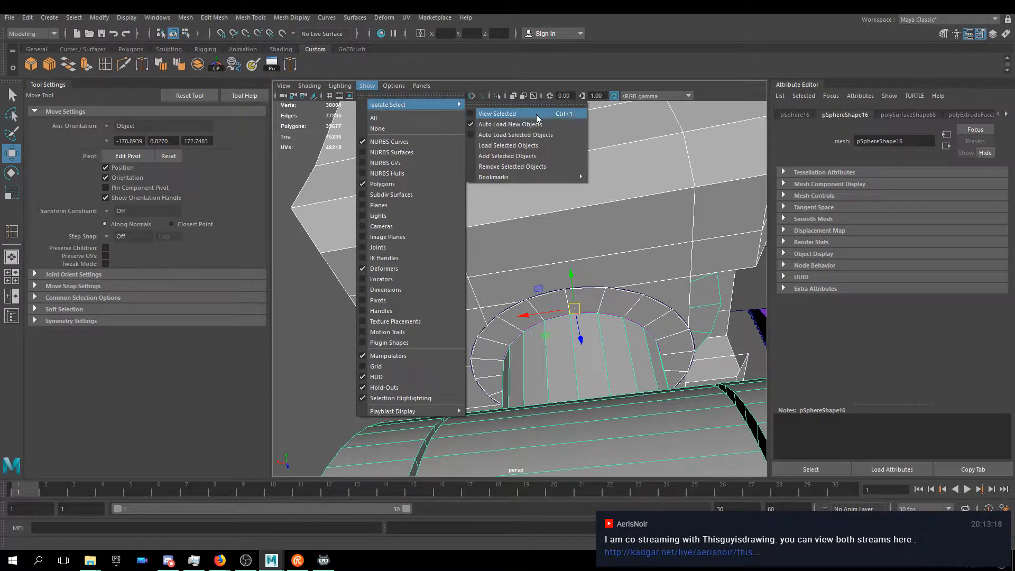
{"action": "left_click", "coordinate": [529, 115]}
- Select the shoulder block together with the lofted ring and isolate only these two in the viewport
{"action": "left_click_drag", "start_coordinate": [619, 290], "coordinate": [508, 247], "text": "alt"}
{"action": "right_click_drag", "start_coordinate": [547, 294], "coordinate": [512, 288], "text": "alt"}
{"action": "left_click", "coordinate": [626, 275]}
{"action": "left_click_drag", "start_coordinate": [626, 275], "coordinate": [613, 256], "text": "alt"}
{"action": "left_click", "coordinate": [484, 281]}
{"action": "left_click_drag", "start_coordinate": [564, 278], "coordinate": [557, 251], "text": "alt"}
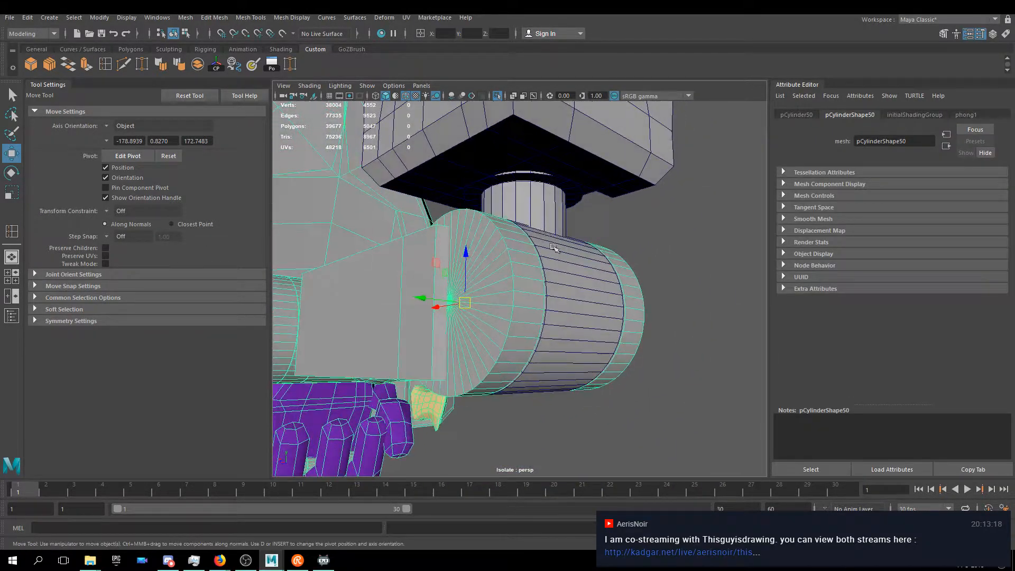
{"action": "left_click_drag", "start_coordinate": [524, 211], "coordinate": [551, 197], "text": "alt"}
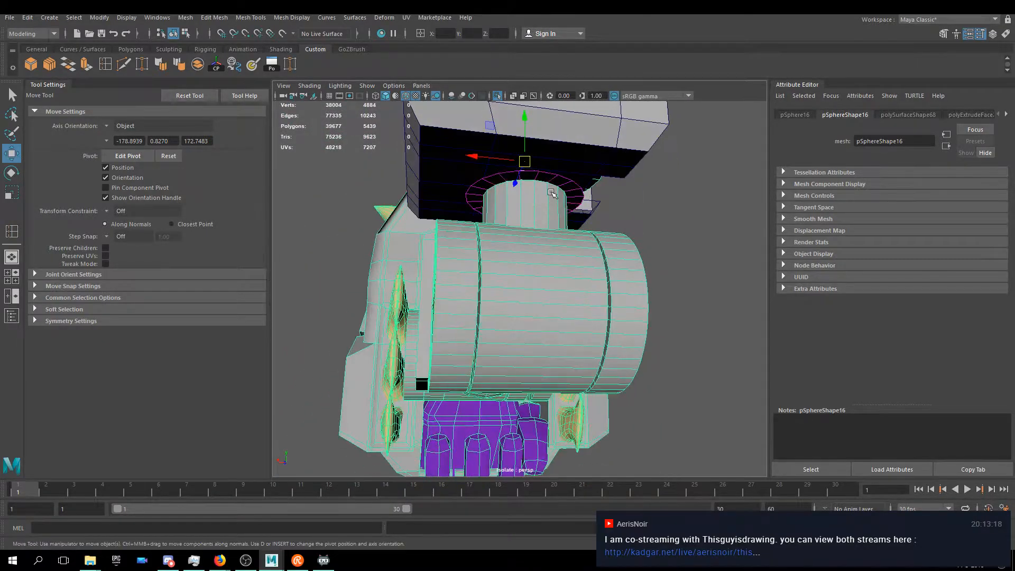
{"action": "left_click", "coordinate": [552, 180]}
{"action": "left_click", "coordinate": [563, 154]}
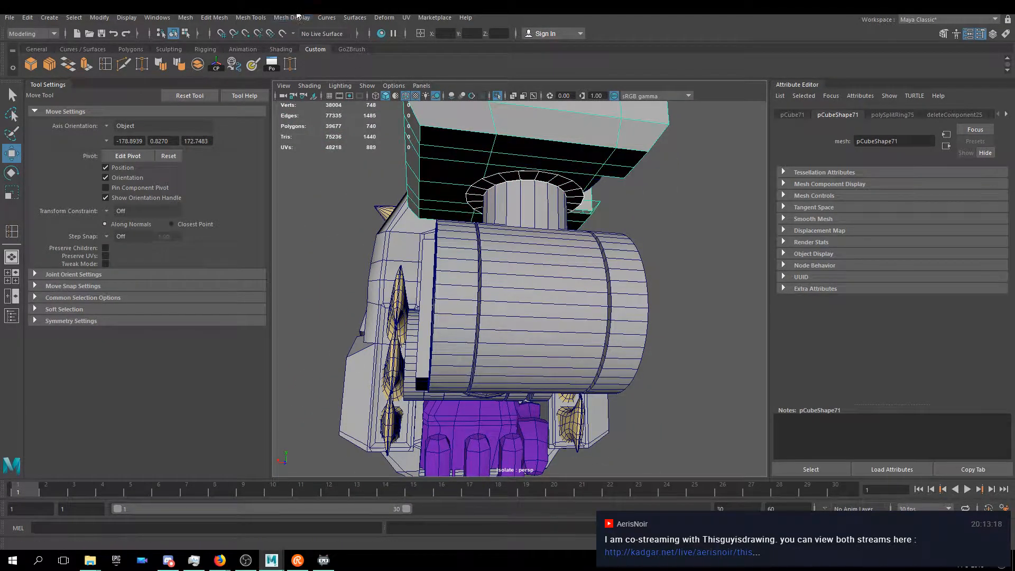
{"action": "left_click", "coordinate": [340, 86]}
{"action": "left_click", "coordinate": [340, 86]}
{"action": "left_click", "coordinate": [367, 86]}
{"action": "mouse_move", "coordinate": [412, 104]}
{"action": "left_click", "coordinate": [495, 112]}
{"action": "left_click", "coordinate": [367, 86]}
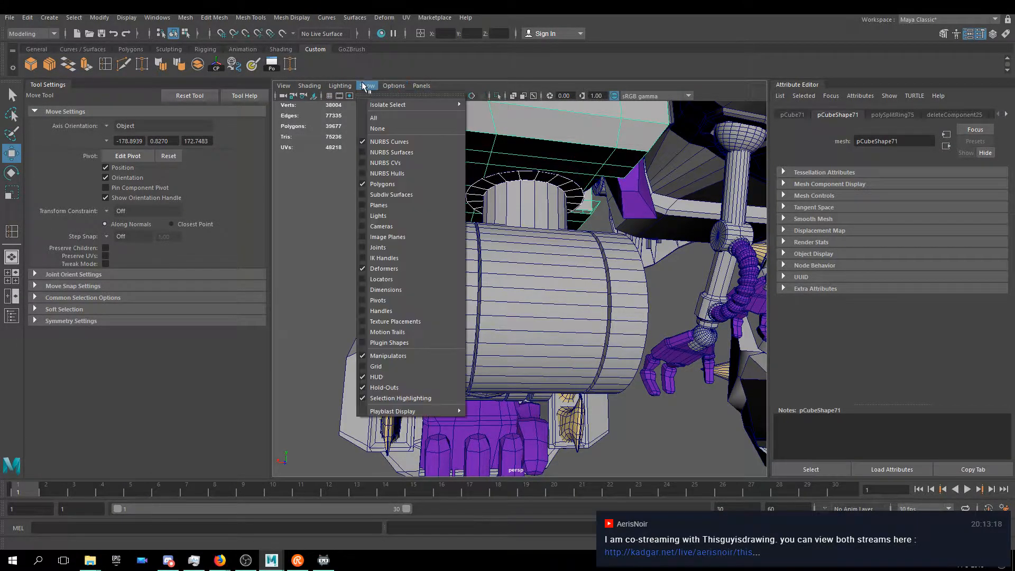
{"action": "left_click", "coordinate": [500, 113]}
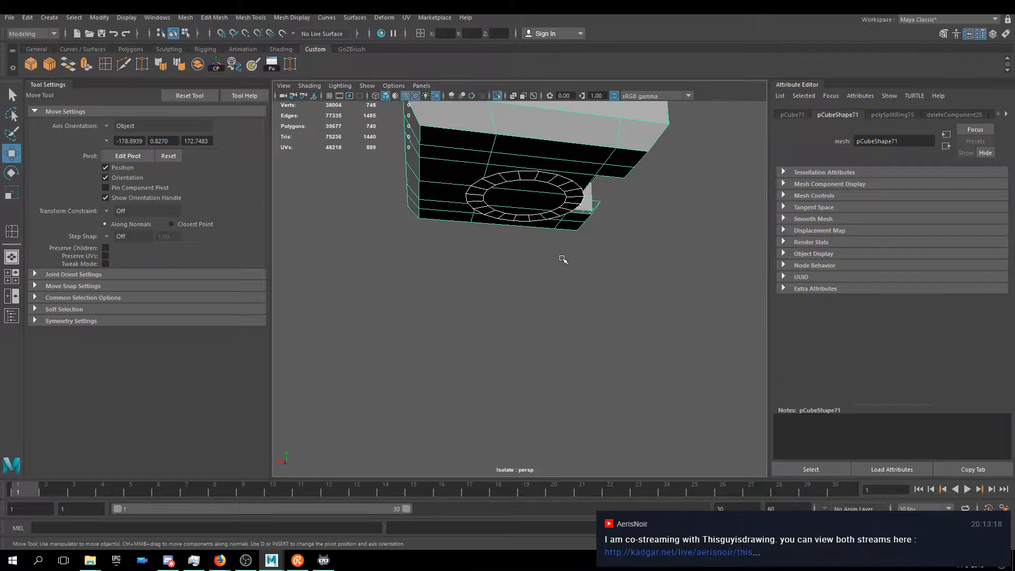
- Select the lofted ring and switch it to vertex selection
{"action": "left_click", "coordinate": [550, 214]}
{"action": "scroll", "coordinate": [545, 212], "scroll_direction": "up", "scroll_amount": 4}
{"action": "left_click_drag", "start_coordinate": [545, 211], "coordinate": [544, 249], "text": "alt"}
{"action": "scroll", "coordinate": [544, 249], "scroll_direction": "up", "scroll_amount": 3}
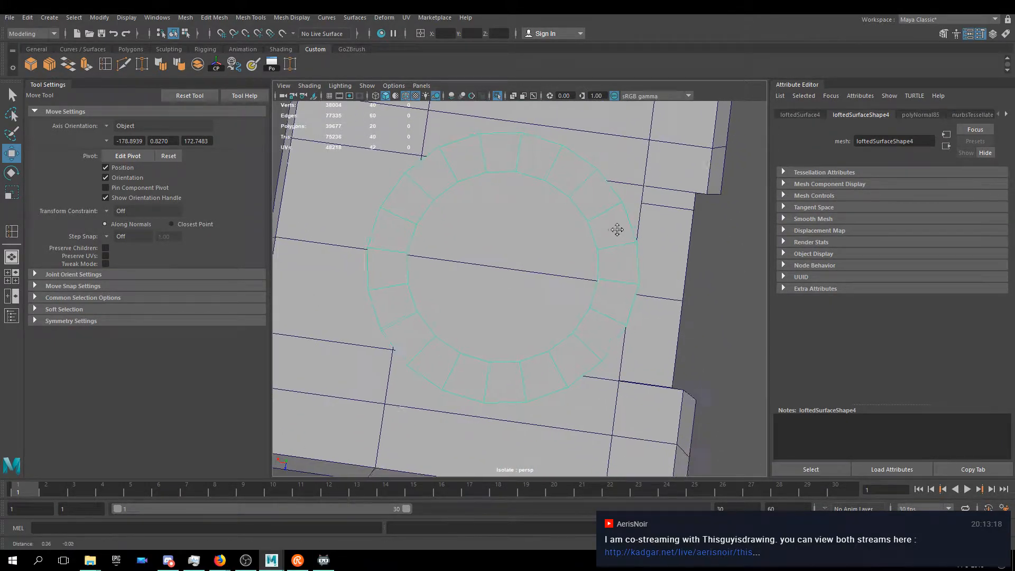
{"action": "scroll", "coordinate": [617, 229], "scroll_direction": "up", "scroll_amount": 2}
{"action": "key", "text": "F8"}
{"action": "scroll", "coordinate": [579, 211], "scroll_direction": "up", "scroll_amount": 3}
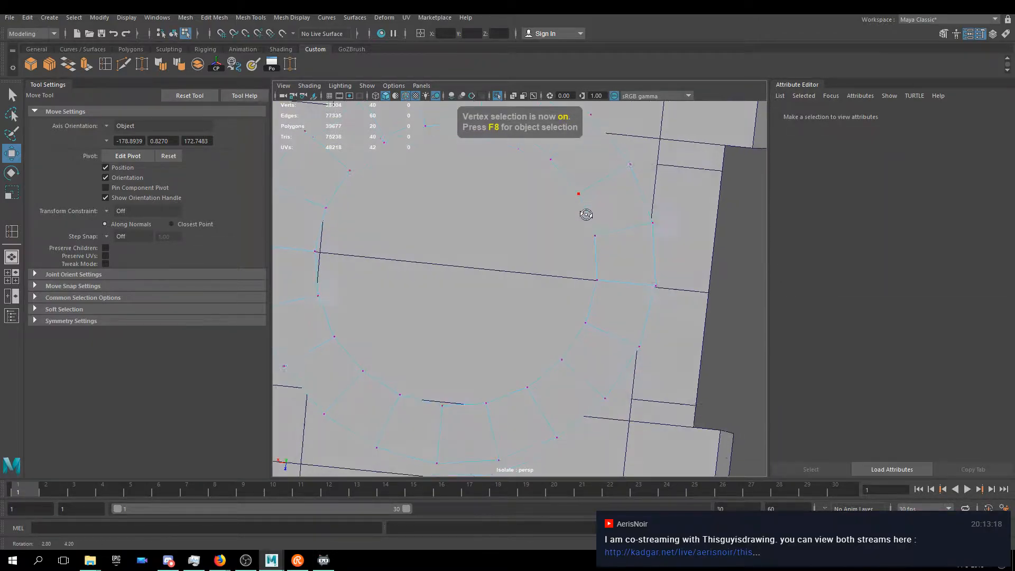
{"action": "scroll", "coordinate": [594, 317], "scroll_direction": "down", "scroll_amount": 2}
{"action": "scroll", "coordinate": [555, 215], "scroll_direction": "down", "scroll_amount": 2}
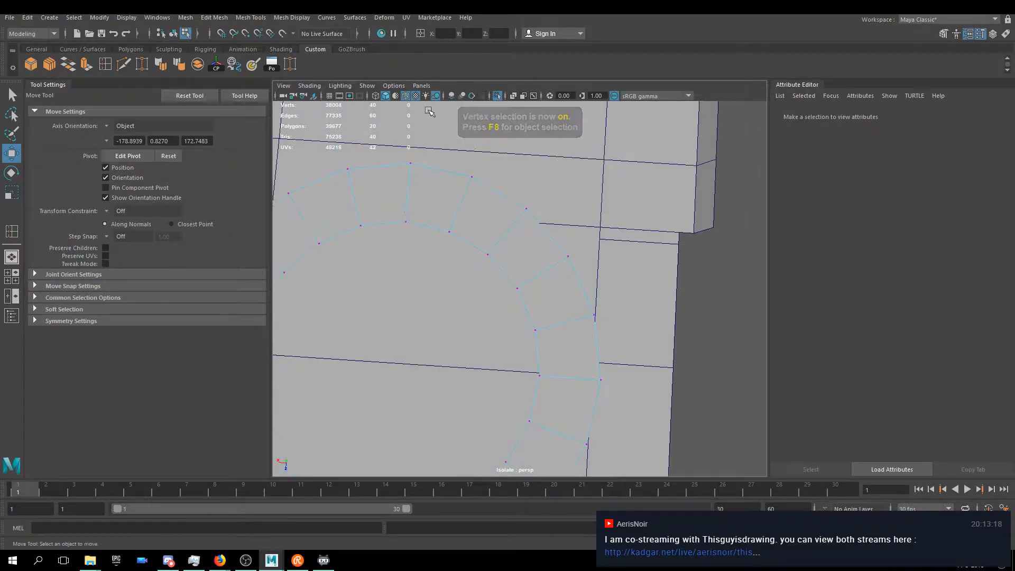
- Create a new Bottom orthographic view and frame the lofted ring on the shoulder block's lower plate
{"action": "left_click", "coordinate": [421, 85]}
{"action": "mouse_move", "coordinate": [442, 107]}
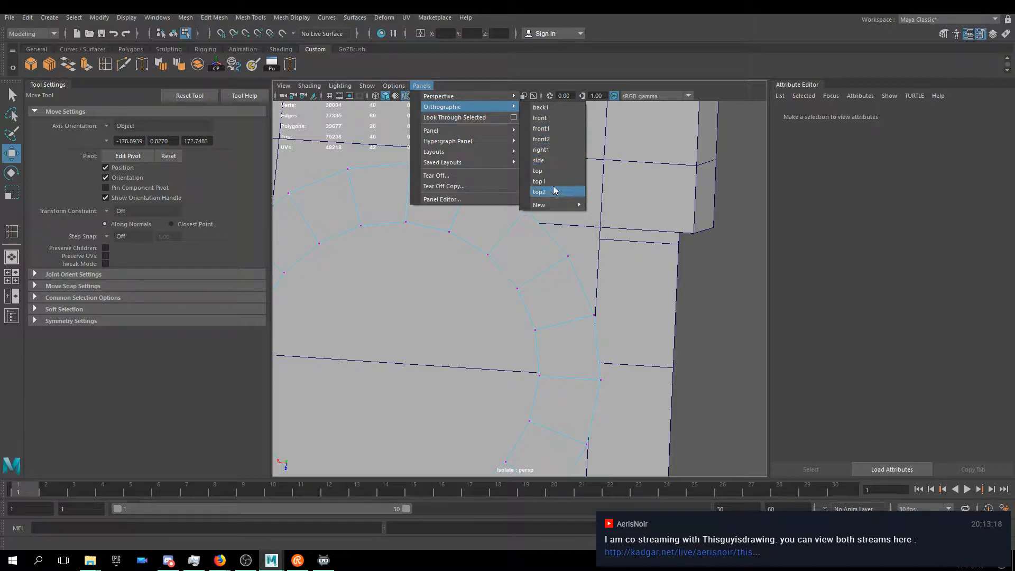
{"action": "mouse_move", "coordinate": [550, 205]}
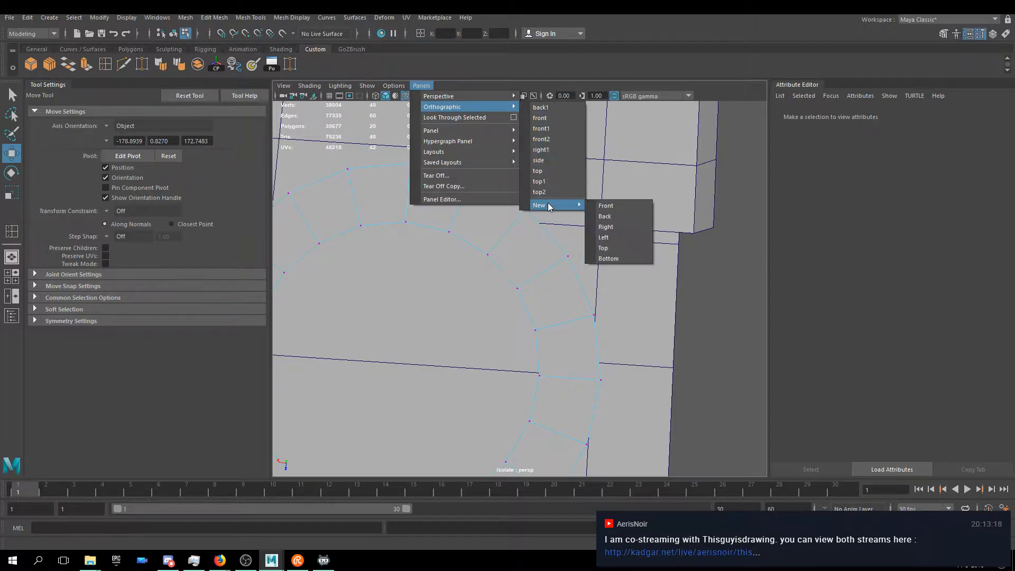
{"action": "left_click", "coordinate": [616, 257]}
{"action": "scroll", "coordinate": [586, 333], "scroll_direction": "up", "scroll_amount": 8}
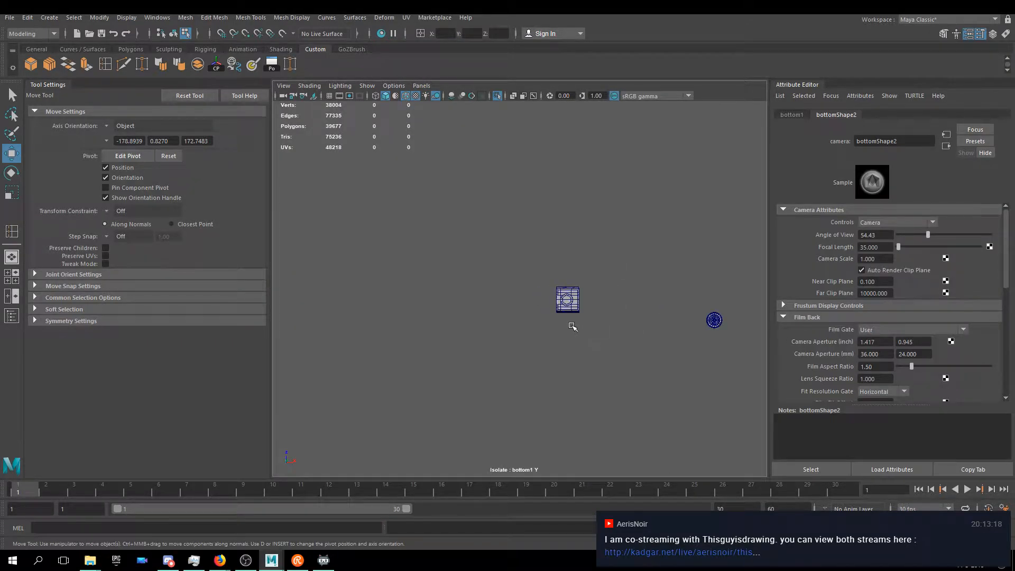
{"action": "key", "text": "a"}
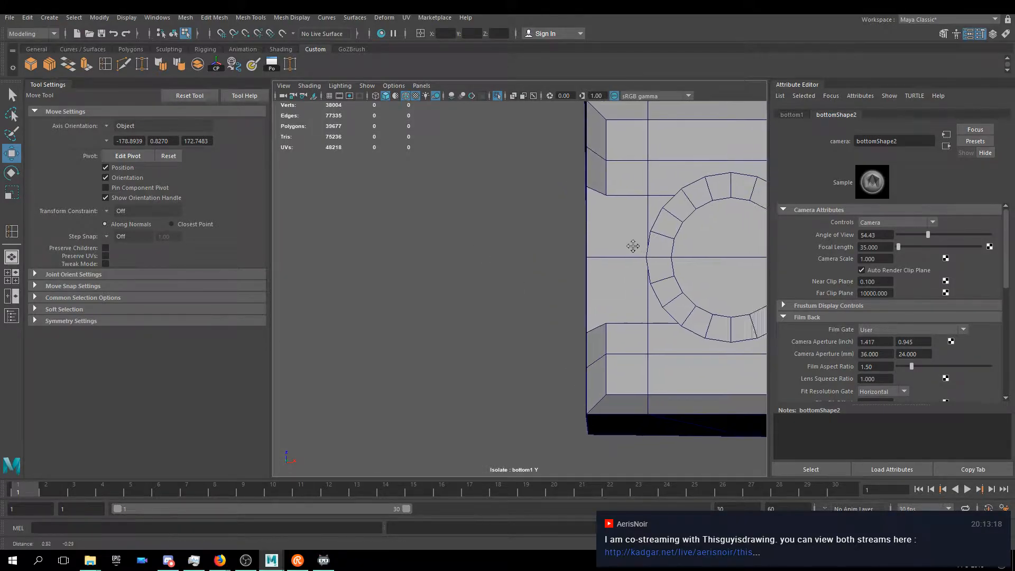
{"action": "scroll", "coordinate": [431, 271], "scroll_direction": "up", "scroll_amount": 5}
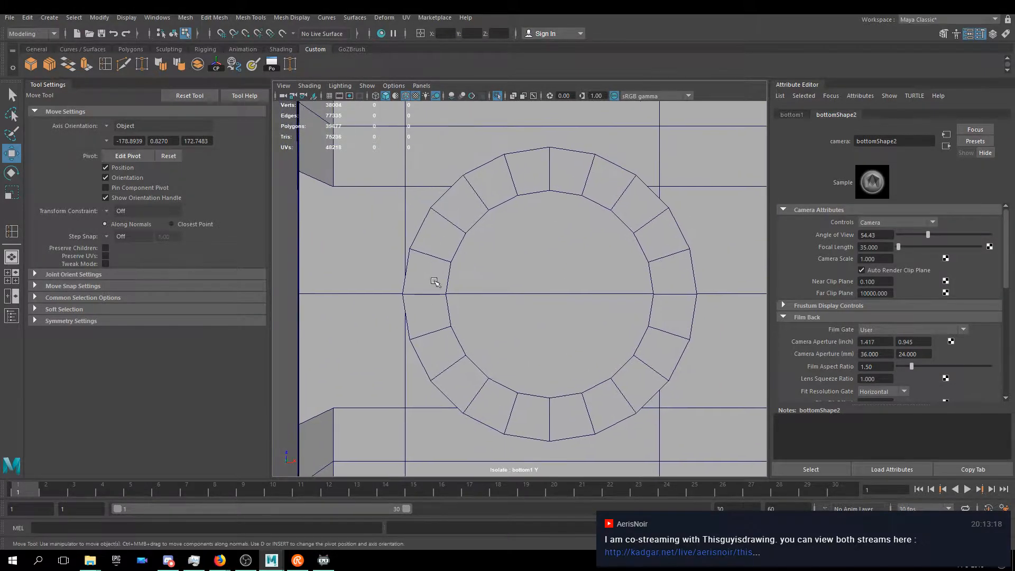
- In vertex mode, snap the ring's leftmost outer vertex and its two neighbours horizontally onto the plate's vertical edge line
{"action": "key", "text": "F9"}
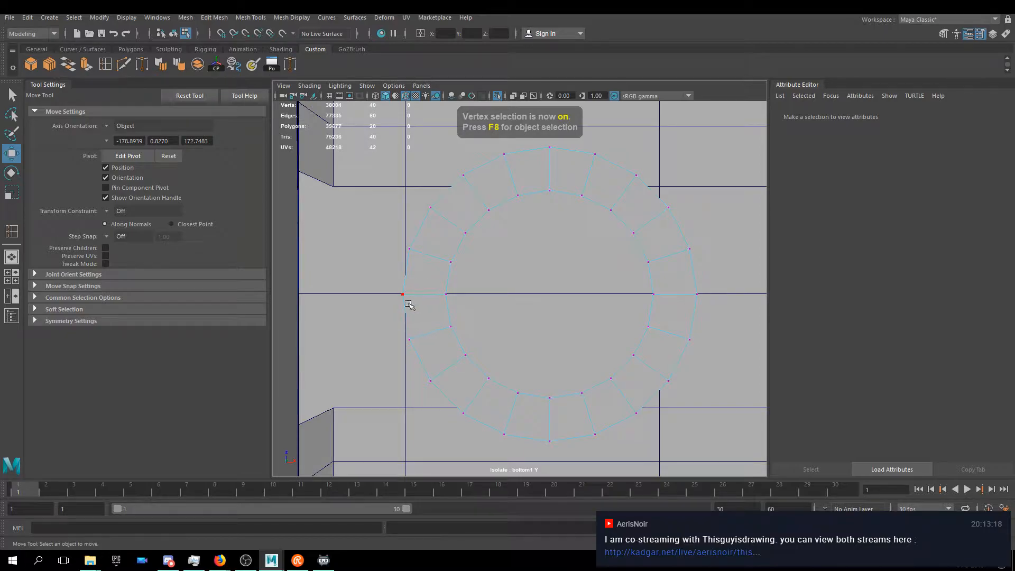
{"action": "left_click", "coordinate": [402, 294]}
{"action": "left_click_drag", "start_coordinate": [455, 297], "coordinate": [400, 231]}
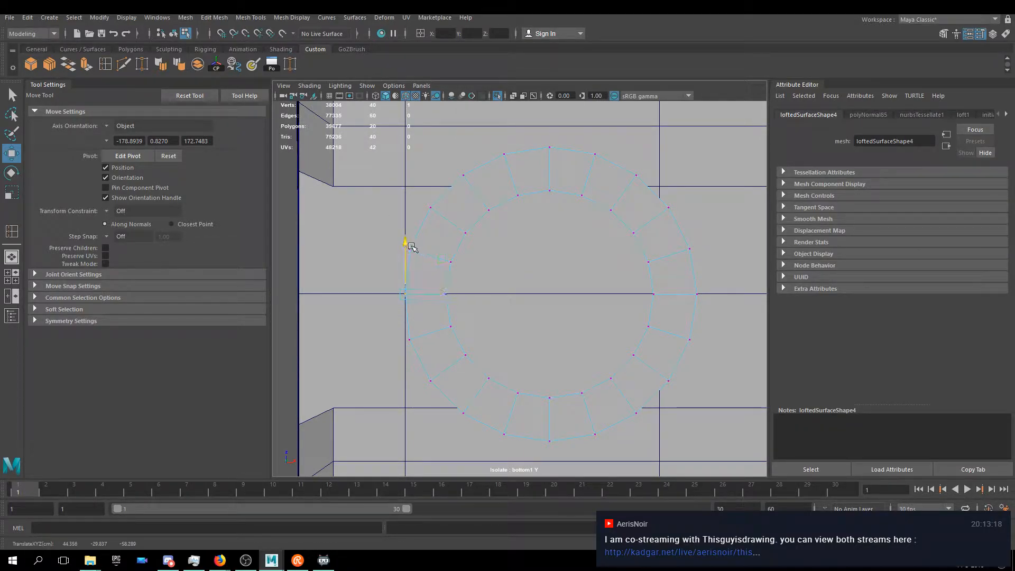
{"action": "left_click", "coordinate": [408, 251]}
{"action": "left_click", "coordinate": [408, 341], "text": "shift"}
{"action": "key", "text": "v"}
{"action": "left_click_drag", "start_coordinate": [475, 294], "coordinate": [404, 181]}
- Snap the next pair of outer ring vertices, above and below those already aligned, horizontally onto the same vertical edge line
{"action": "left_click", "coordinate": [431, 207]}
{"action": "left_click", "coordinate": [438, 380], "text": "shift"}
{"action": "key", "text": "v"}
{"action": "left_click_drag", "start_coordinate": [481, 294], "coordinate": [414, 204]}
- Snap the next pair of outer ring vertices, above and below those already aligned, onto the upper and lower corners of the plate's near vertical edge
{"action": "left_click", "coordinate": [465, 172]}
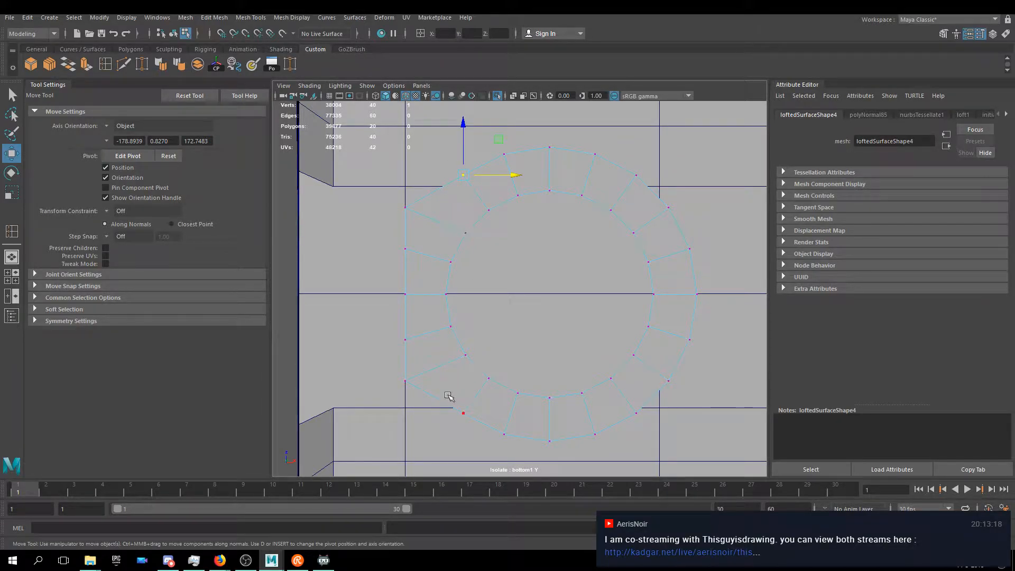
{"action": "left_click", "coordinate": [464, 414], "text": "shift"}
{"action": "left_click_drag", "start_coordinate": [510, 295], "coordinate": [410, 390]}
{"action": "left_click", "coordinate": [406, 177]}
{"action": "key", "text": "v"}
{"action": "left_click_drag", "start_coordinate": [406, 125], "coordinate": [413, 226]}
{"action": "left_click", "coordinate": [406, 413]}
{"action": "mouse_move", "coordinate": [406, 413]}
{"action": "left_mouse_down"}
{"action": "mouse_move", "coordinate": [408, 376]}
{"action": "mouse_move", "coordinate": [405, 409]}
{"action": "left_mouse_up"}
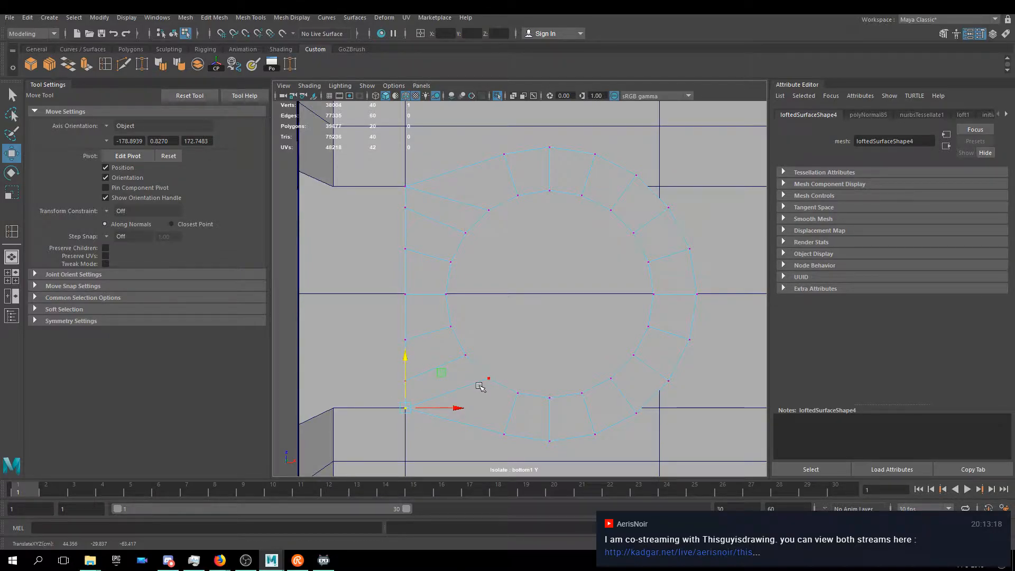
- Snap the outer vertices beside the ring's crown and base, and the topmost and bottommost ones, vertically onto the plate's horizontal edge lines
{"action": "left_click", "coordinate": [503, 433]}
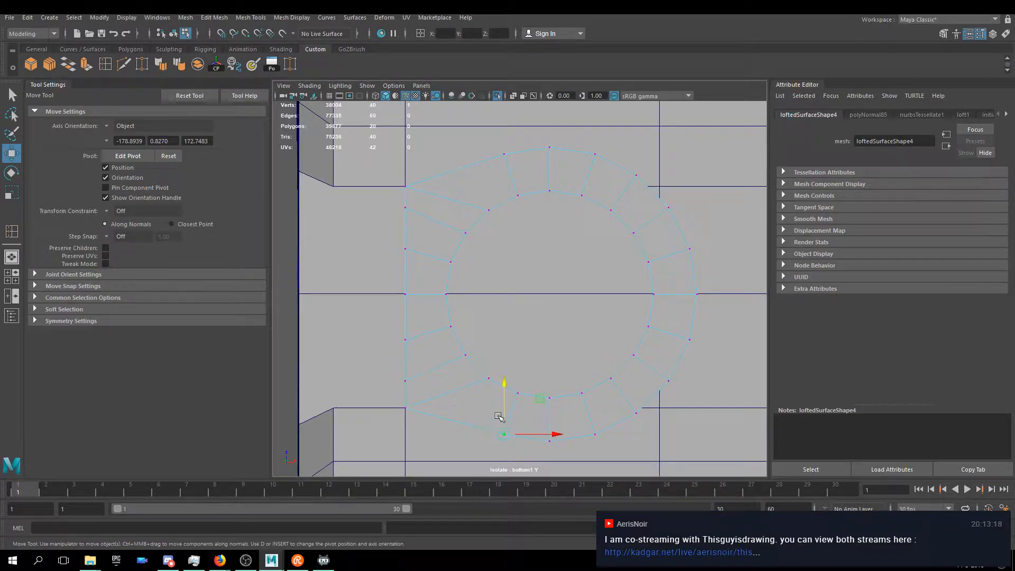
{"action": "left_click_drag", "start_coordinate": [504, 390], "coordinate": [504, 363]}
{"action": "left_click", "coordinate": [507, 152]}
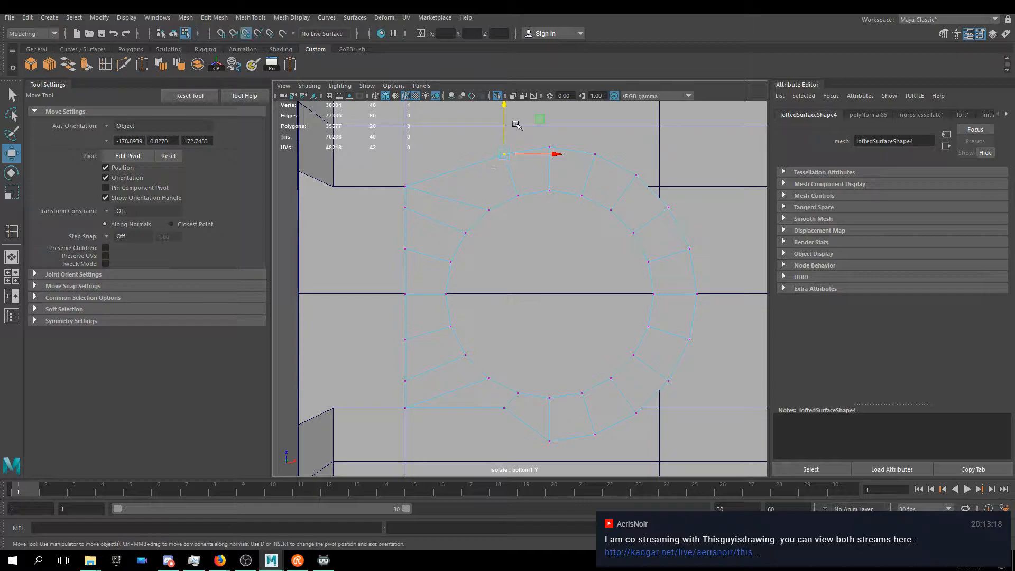
{"action": "left_click_drag", "start_coordinate": [507, 109], "coordinate": [415, 189]}
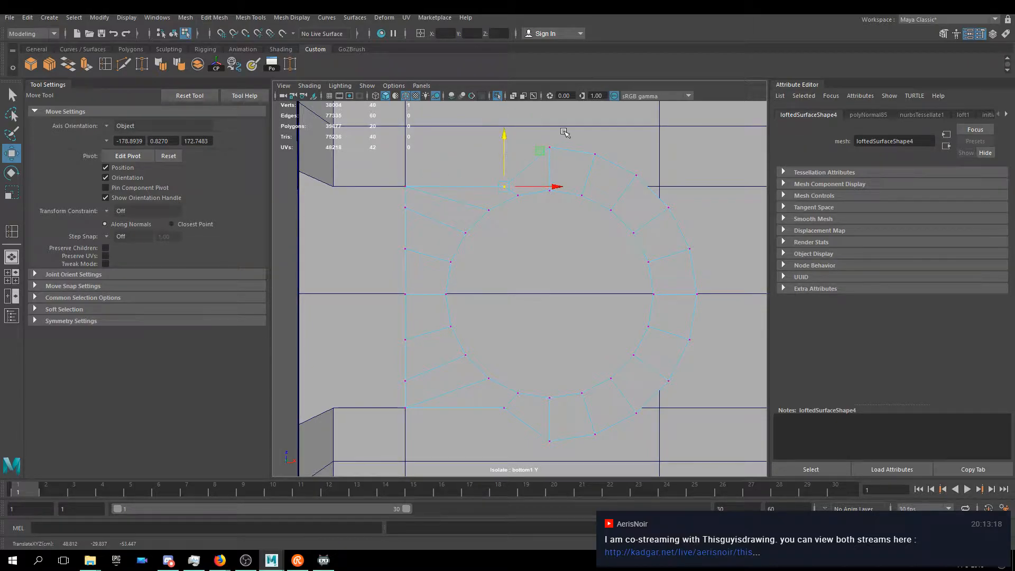
{"action": "left_click", "coordinate": [550, 148]}
{"action": "key", "text": "v"}
{"action": "left_click_drag", "start_coordinate": [552, 112], "coordinate": [505, 186]}
{"action": "left_click", "coordinate": [550, 441]}
{"action": "left_click_drag", "start_coordinate": [550, 417], "coordinate": [502, 411]}
- Snap the next two pairs of outer ring vertices past the vertical centreline onto the plate's upper and lower horizontal edge lines
{"action": "left_click", "coordinate": [595, 434]}
{"action": "left_click_drag", "start_coordinate": [595, 397], "coordinate": [561, 412]}
{"action": "left_click", "coordinate": [594, 155]}
{"action": "key", "text": "v"}
{"action": "left_click_drag", "start_coordinate": [595, 110], "coordinate": [550, 185]}
{"action": "left_click", "coordinate": [636, 175]}
{"action": "left_click_drag", "start_coordinate": [633, 130], "coordinate": [638, 127]}
{"action": "left_click_drag", "start_coordinate": [597, 185], "coordinate": [599, 186]}
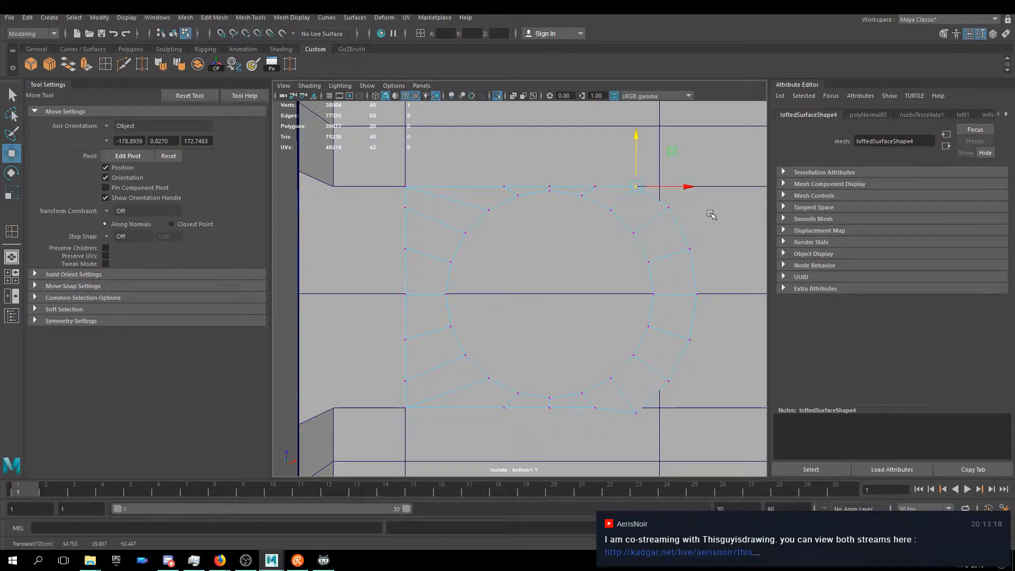
{"action": "left_click", "coordinate": [636, 412]}
{"action": "left_click_drag", "start_coordinate": [638, 367], "coordinate": [598, 407]}
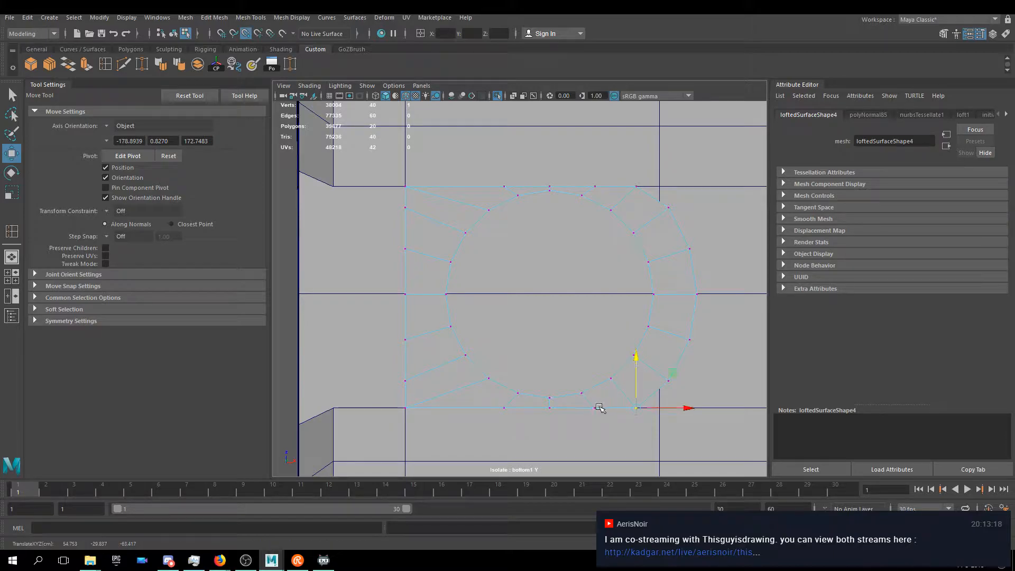
- Snap the last straightened pair of outer vertices onto the plate's far corners and the adjacent pair horizontally onto the far vertical edge line
{"action": "left_click", "coordinate": [637, 186], "text": "shift"}
{"action": "left_click_drag", "start_coordinate": [681, 295], "coordinate": [706, 296]}
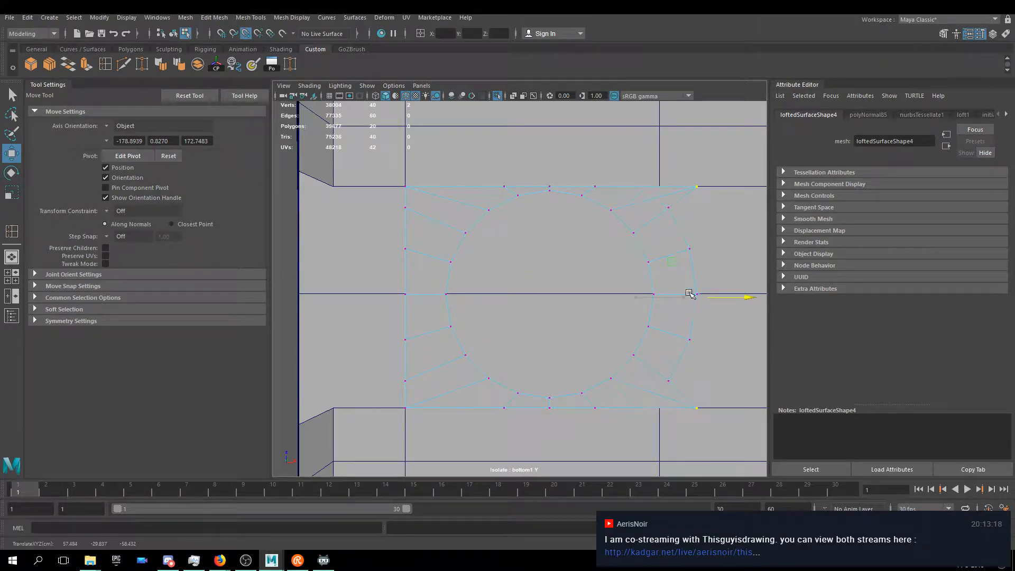
{"action": "left_click", "coordinate": [668, 208]}
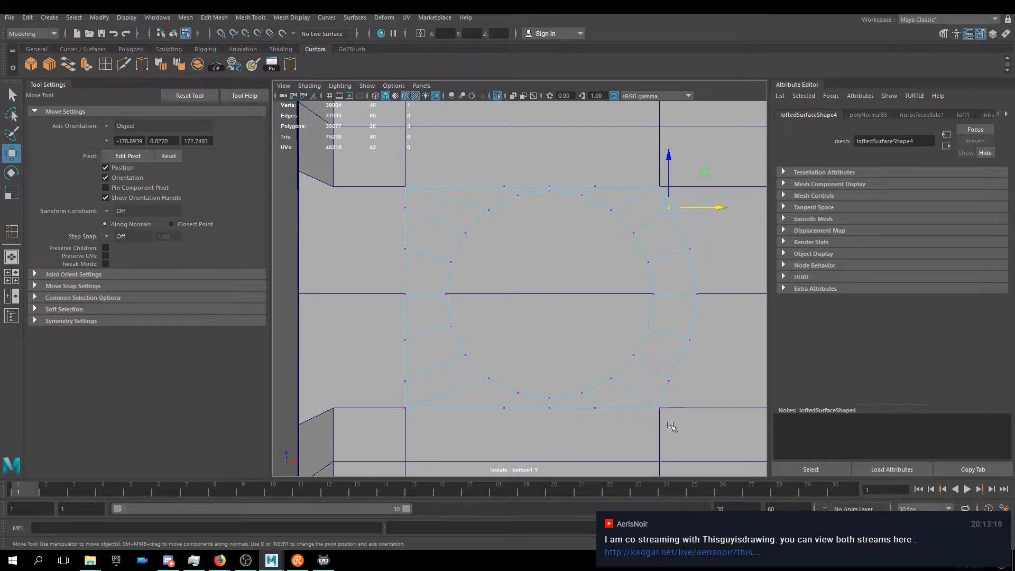
{"action": "left_click", "coordinate": [669, 380], "text": "shift"}
{"action": "left_click_drag", "start_coordinate": [687, 294], "coordinate": [661, 295]}
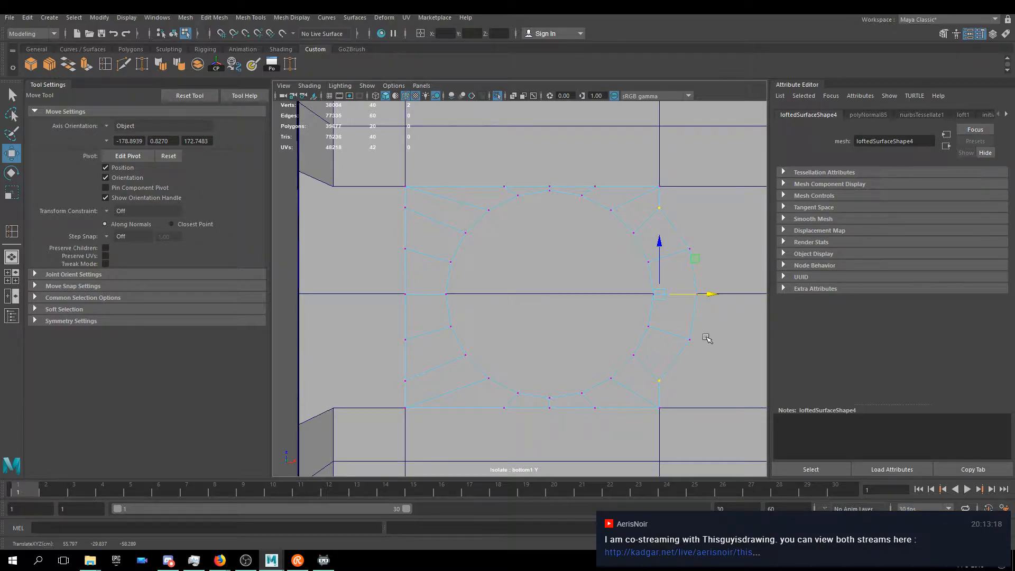
- Snap the remaining three outer vertices on the ring's far side horizontally onto the plate's vertical edge line
{"action": "left_click", "coordinate": [690, 339]}
{"action": "left_click", "coordinate": [690, 249], "text": "shift"}
{"action": "key", "text": "v"}
{"action": "left_click_drag", "start_coordinate": [690, 294], "coordinate": [657, 213]}
{"action": "left_click", "coordinate": [697, 294]}
{"action": "left_click_drag", "start_coordinate": [726, 295], "coordinate": [657, 249]}
- Return the ring to object selection and frame it in the perspective view
{"action": "right_click_drag", "start_coordinate": [443, 201], "coordinate": [482, 186]}
{"action": "left_click", "coordinate": [422, 86]}
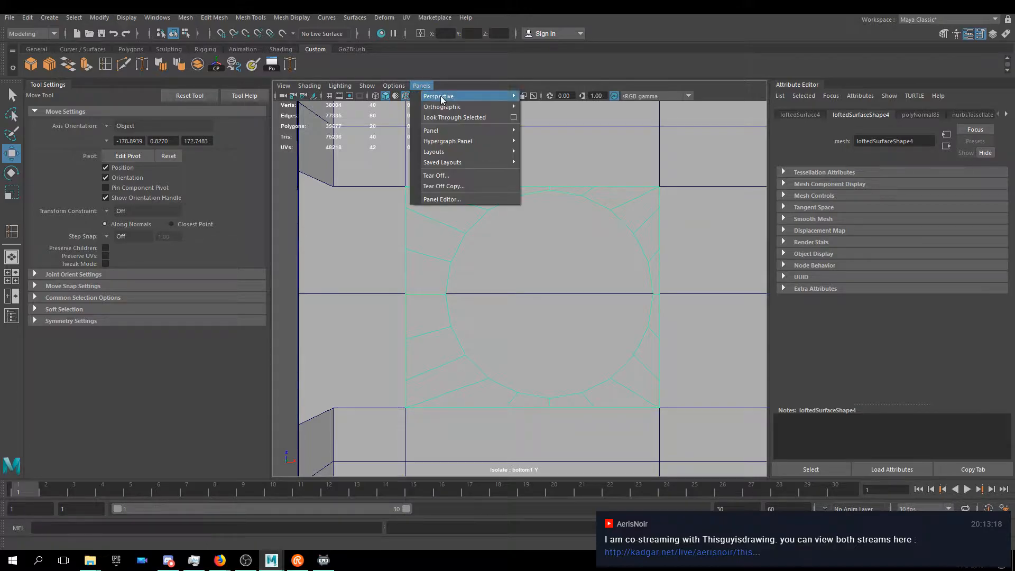
{"action": "mouse_move", "coordinate": [440, 96]}
{"action": "left_click", "coordinate": [544, 98]}
{"action": "key", "text": "f"}
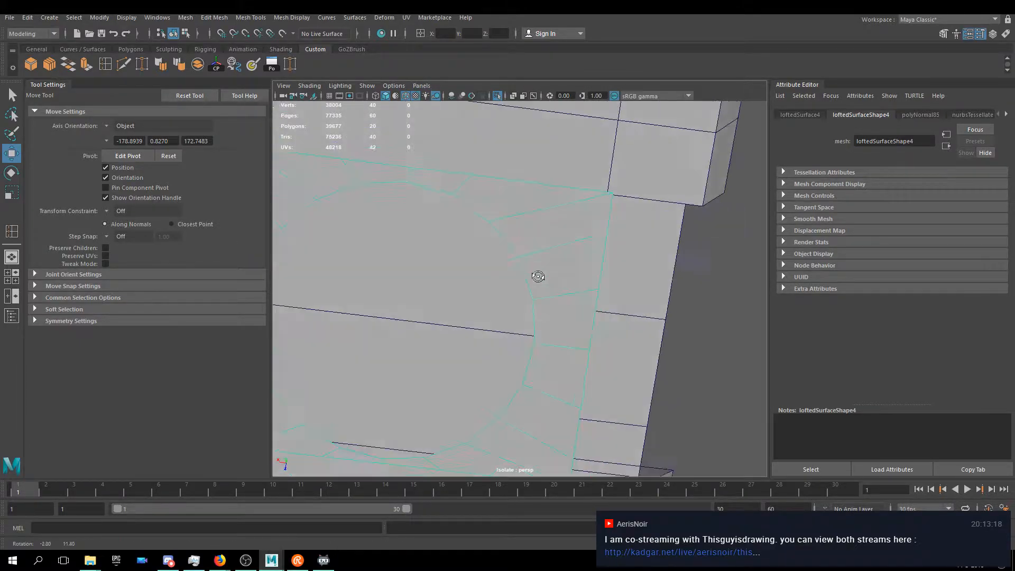
{"action": "scroll", "coordinate": [516, 228], "scroll_direction": "down", "scroll_amount": 5}
{"action": "scroll", "coordinate": [510, 226], "scroll_direction": "up", "scroll_amount": 5}
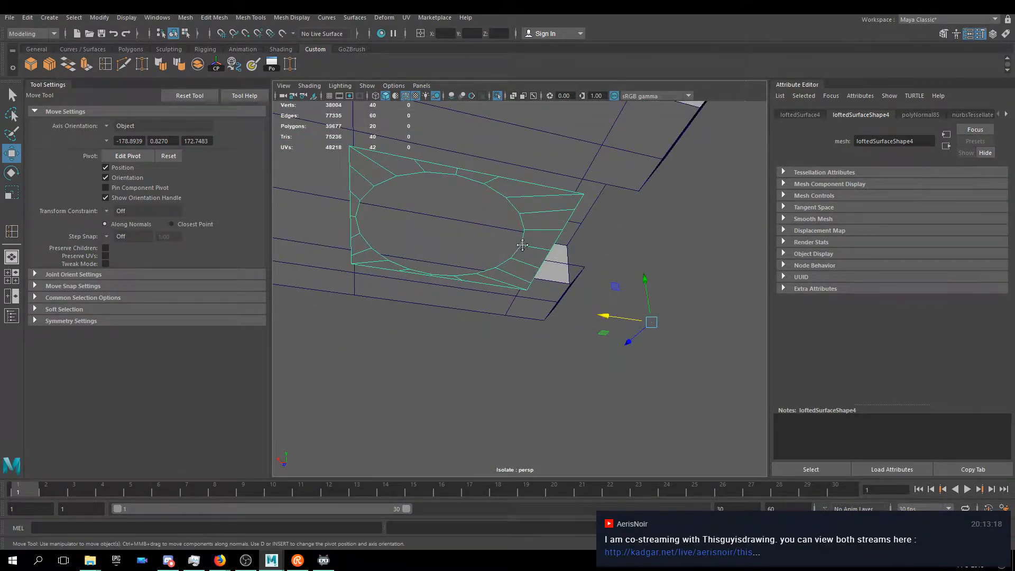
- Center the ring's pivot and raise the ring vertically onto the shoulder block's lower plate
{"action": "middle_click_drag", "start_coordinate": [521, 240], "coordinate": [611, 320], "text": "alt"}
{"action": "left_click_drag", "start_coordinate": [557, 280], "coordinate": [483, 297], "text": "alt"}
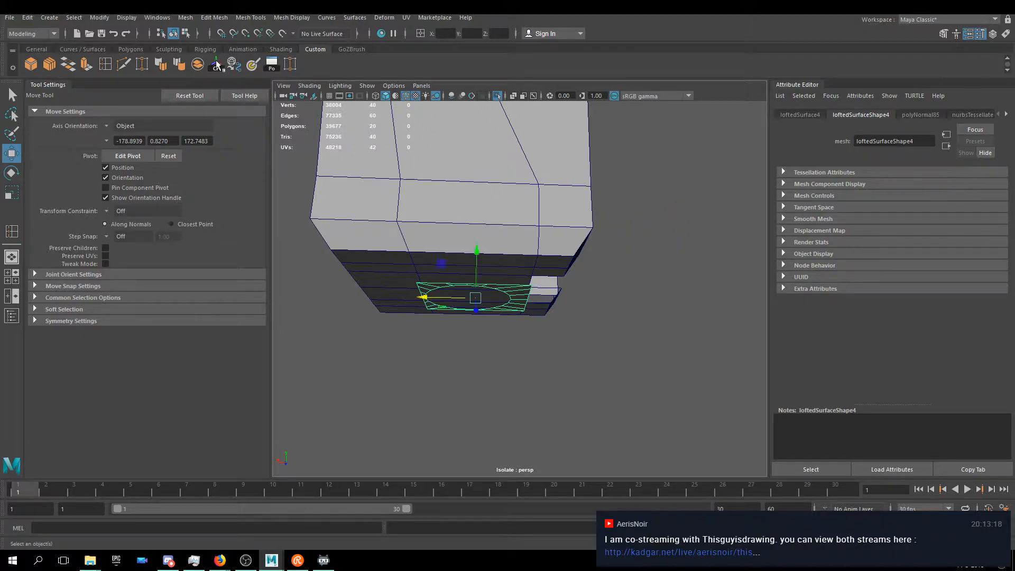
{"action": "scroll", "coordinate": [501, 311], "scroll_direction": "up", "scroll_amount": 4}
{"action": "left_click_drag", "start_coordinate": [501, 311], "coordinate": [574, 299], "text": "alt"}
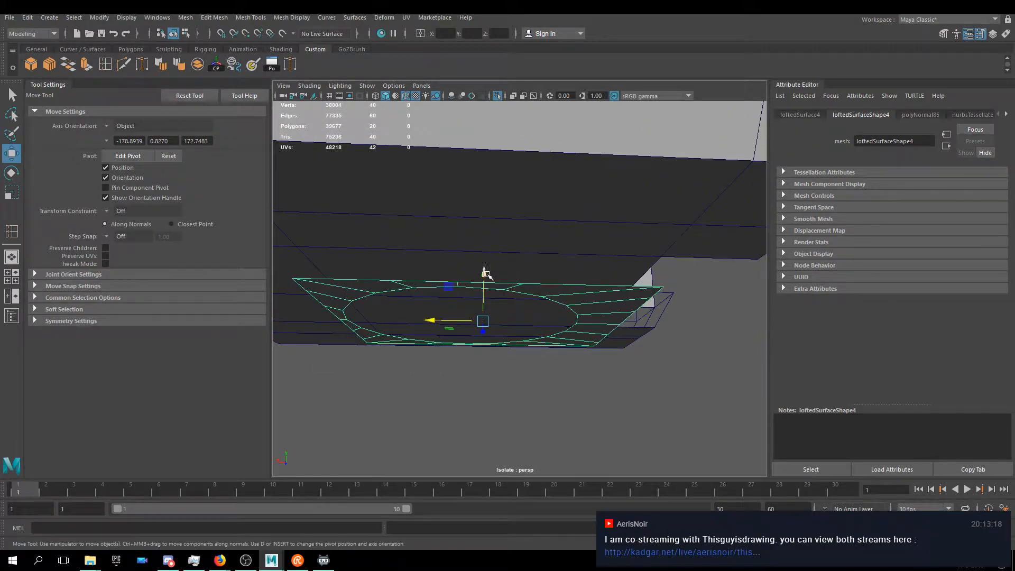
{"action": "left_click_drag", "start_coordinate": [484, 273], "coordinate": [485, 248]}
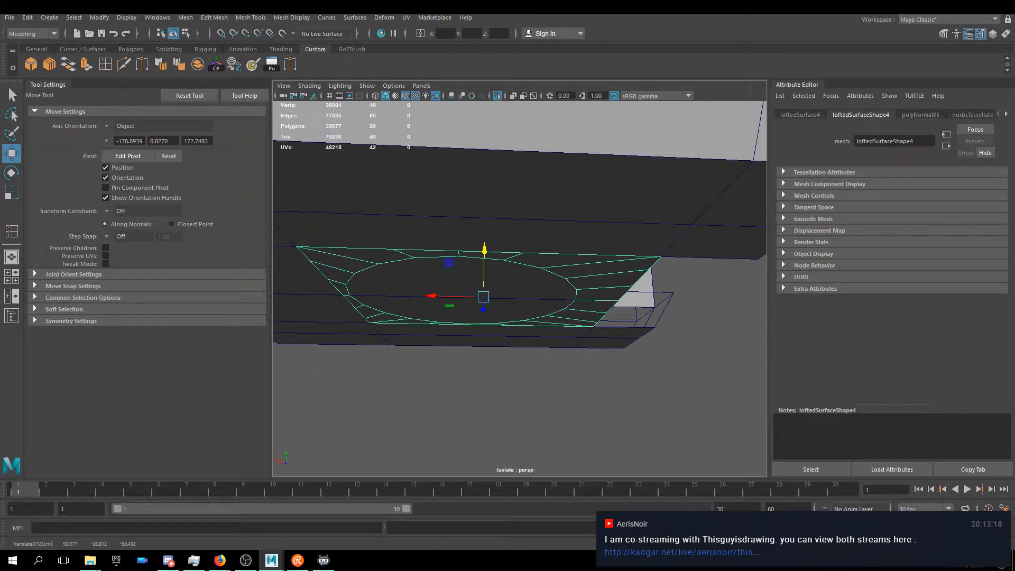
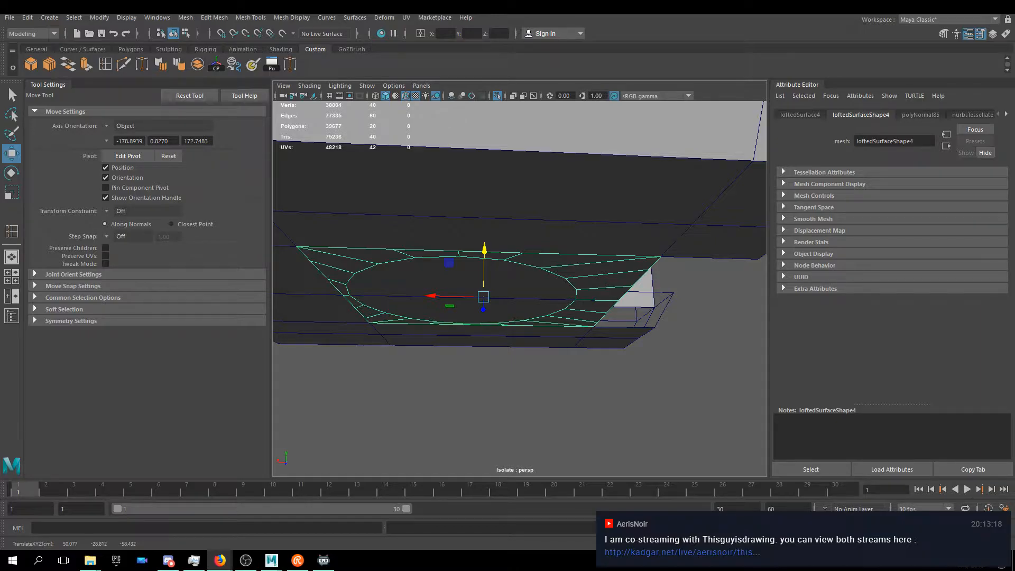
{"action": "left_click_drag", "start_coordinate": [566, 292], "coordinate": [546, 234], "text": "alt"}
{"action": "left_click_drag", "start_coordinate": [492, 286], "coordinate": [491, 287]}
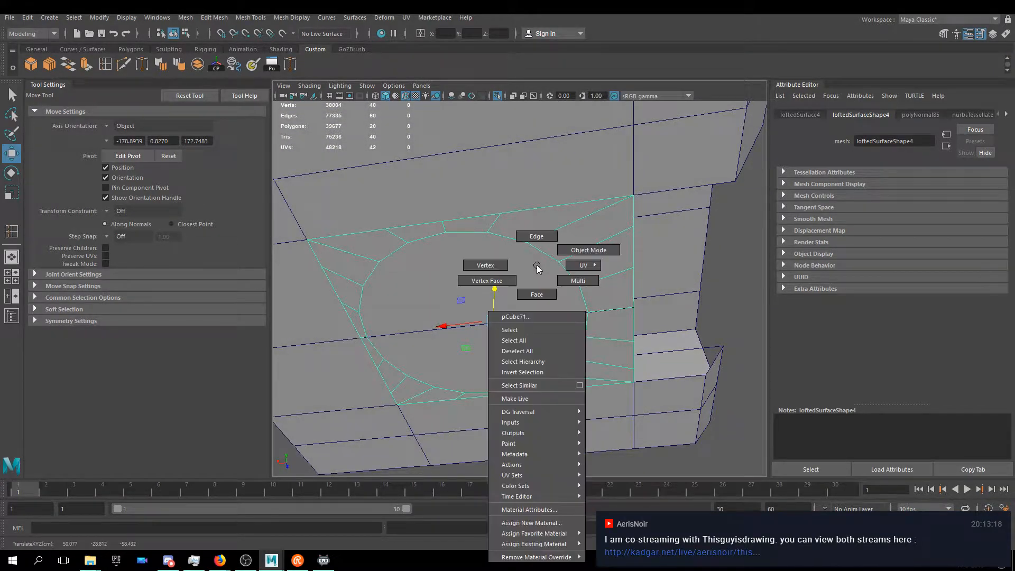
- Delete the two shoulder block faces covered by the ring and return to object selection
{"action": "right_click_drag", "start_coordinate": [455, 309], "coordinate": [455, 305]}
{"action": "left_click", "coordinate": [452, 302]}
{"action": "left_click", "coordinate": [477, 377], "text": "shift"}
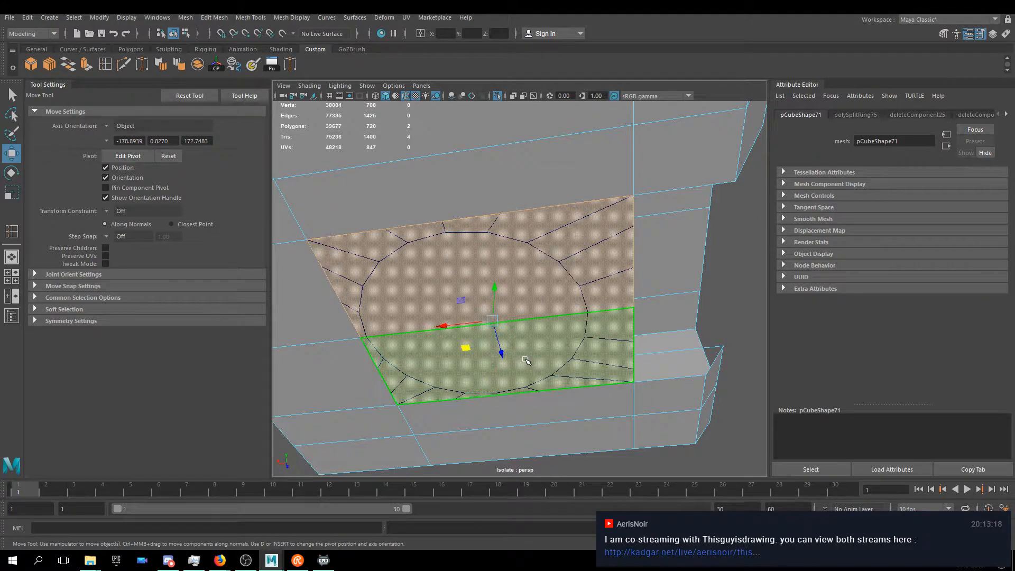
{"action": "key", "text": "Delete"}
{"action": "right_click_drag", "start_coordinate": [536, 178], "coordinate": [584, 156]}
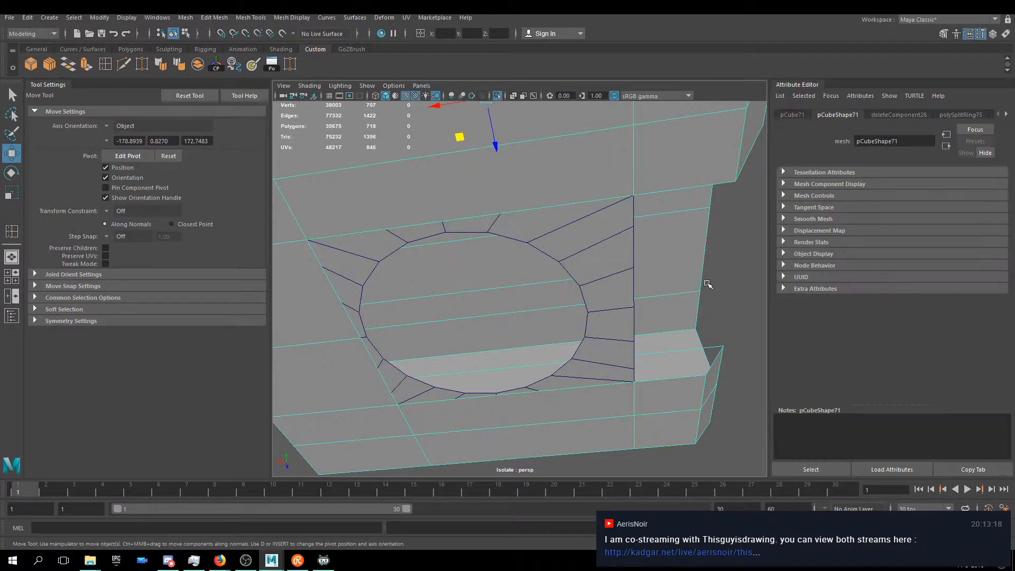
- Select the lofted ring together with the shoulder block and turn off Isolate Select to show the whole model
{"action": "left_click_drag", "start_coordinate": [568, 140], "coordinate": [582, 346], "text": "alt"}
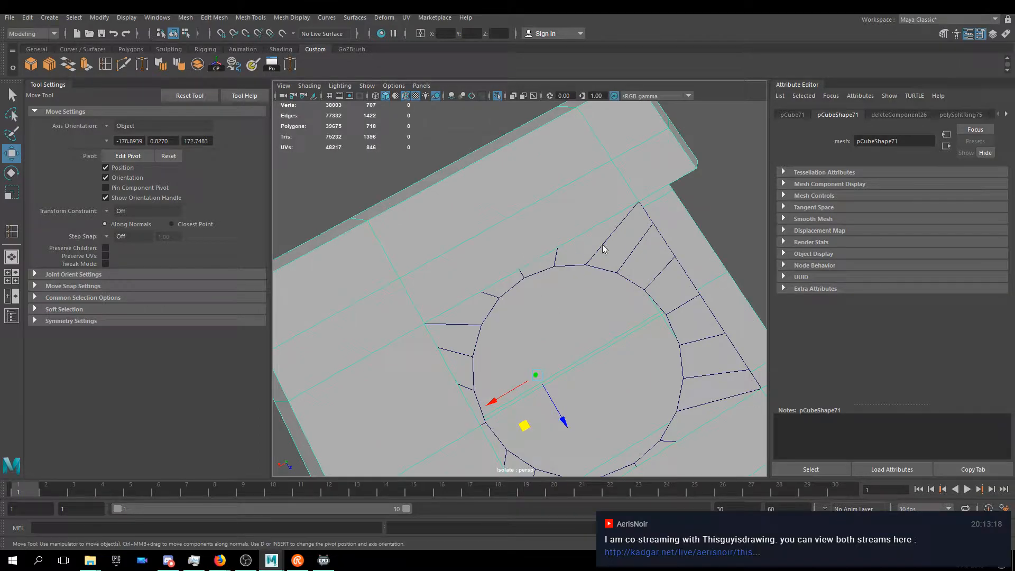
{"action": "left_click", "coordinate": [623, 250]}
{"action": "left_click", "coordinate": [531, 197], "text": "shift"}
{"action": "scroll", "coordinate": [528, 197], "scroll_direction": "down", "scroll_amount": 6}
{"action": "left_click", "coordinate": [594, 185]}
{"action": "left_click_drag", "start_coordinate": [594, 185], "coordinate": [615, 262], "text": "alt"}
{"action": "left_click", "coordinate": [484, 216]}
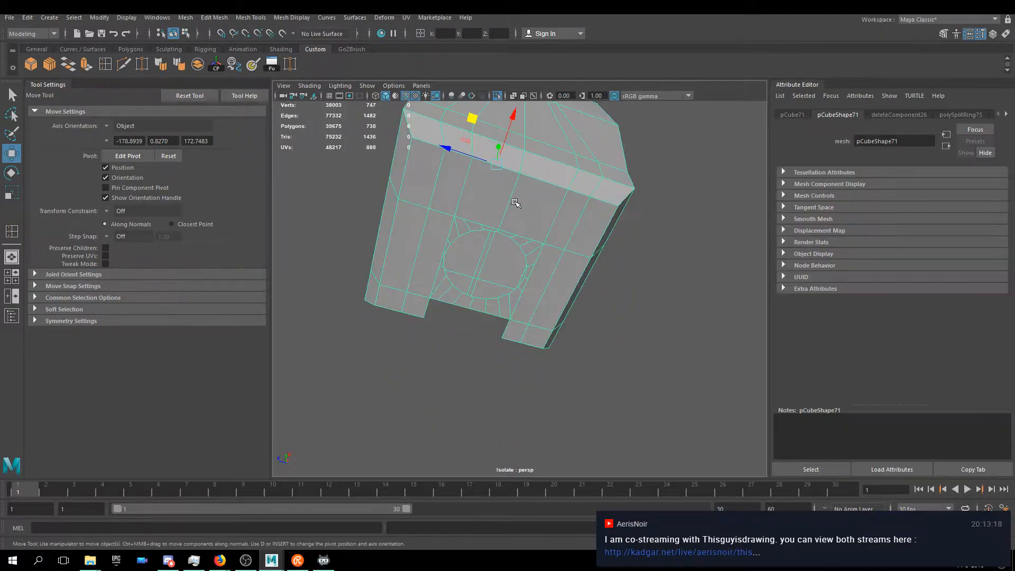
{"action": "left_click", "coordinate": [373, 87]}
{"action": "mouse_move", "coordinate": [391, 104]}
{"action": "left_click", "coordinate": [529, 112]}
- Delete the shoulder block's inner faces above the lofted ring where the neck passes through, and return to object selection
{"action": "left_click_drag", "start_coordinate": [524, 264], "coordinate": [521, 313], "text": "alt"}
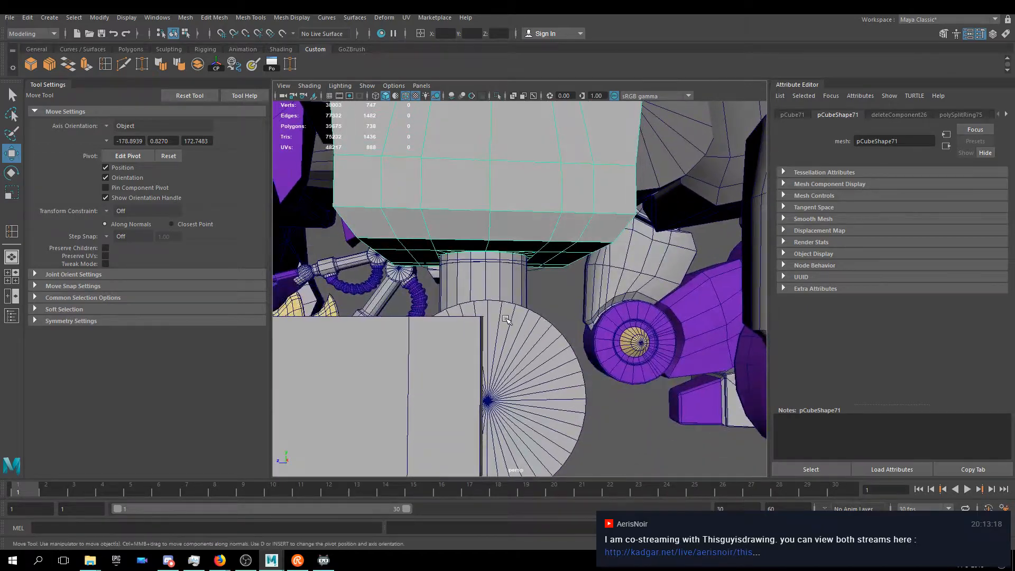
{"action": "scroll", "coordinate": [531, 295], "scroll_direction": "up", "scroll_amount": 4}
{"action": "scroll", "coordinate": [536, 301], "scroll_direction": "down", "scroll_amount": 9}
{"action": "left_click_drag", "start_coordinate": [529, 354], "coordinate": [529, 377], "text": "alt"}
{"action": "scroll", "coordinate": [592, 307], "scroll_direction": "up", "scroll_amount": 6}
{"action": "scroll", "coordinate": [544, 381], "scroll_direction": "up", "scroll_amount": 6}
{"action": "left_click_drag", "start_coordinate": [549, 311], "coordinate": [503, 267], "text": "alt"}
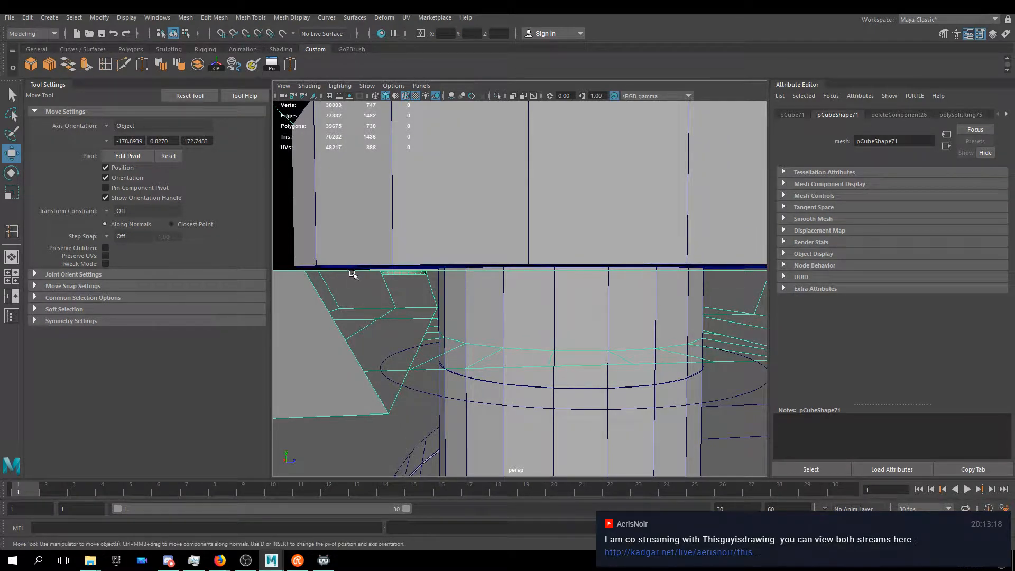
{"action": "key", "text": "F11"}
{"action": "left_click_drag", "start_coordinate": [381, 280], "coordinate": [443, 293], "text": "alt"}
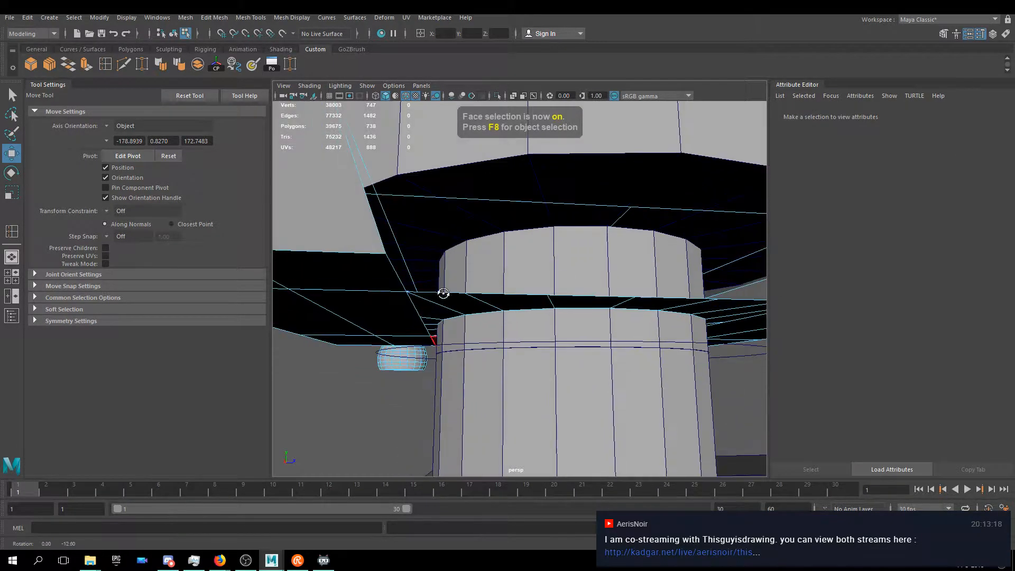
{"action": "left_click", "coordinate": [445, 228]}
{"action": "key", "text": "Delete"}
{"action": "left_click_drag", "start_coordinate": [517, 296], "coordinate": [475, 165], "text": "alt"}
{"action": "scroll", "coordinate": [490, 303], "scroll_direction": "down", "scroll_amount": 6}
{"action": "scroll", "coordinate": [499, 325], "scroll_direction": "up", "scroll_amount": 5}
{"action": "right_click_drag", "start_coordinate": [465, 170], "coordinate": [512, 149]}
- Duplicate the lofted ring and move the copy well away from the arm along its Z axis
{"action": "left_click_drag", "start_coordinate": [513, 150], "coordinate": [560, 190], "text": "alt"}
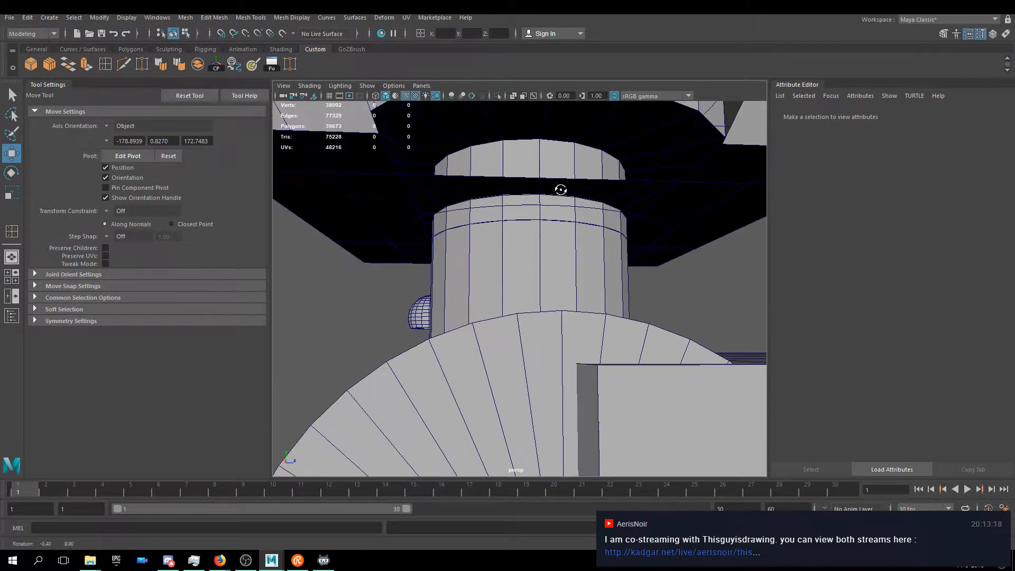
{"action": "left_click", "coordinate": [571, 193]}
{"action": "key", "text": "F11"}
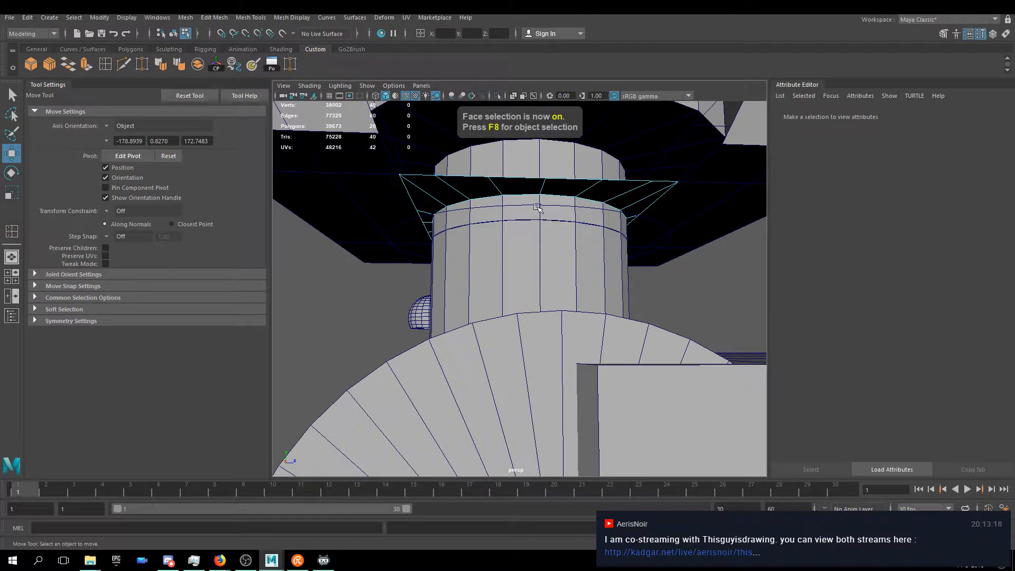
{"action": "left_click_drag", "start_coordinate": [657, 267], "coordinate": [572, 296], "text": "alt"}
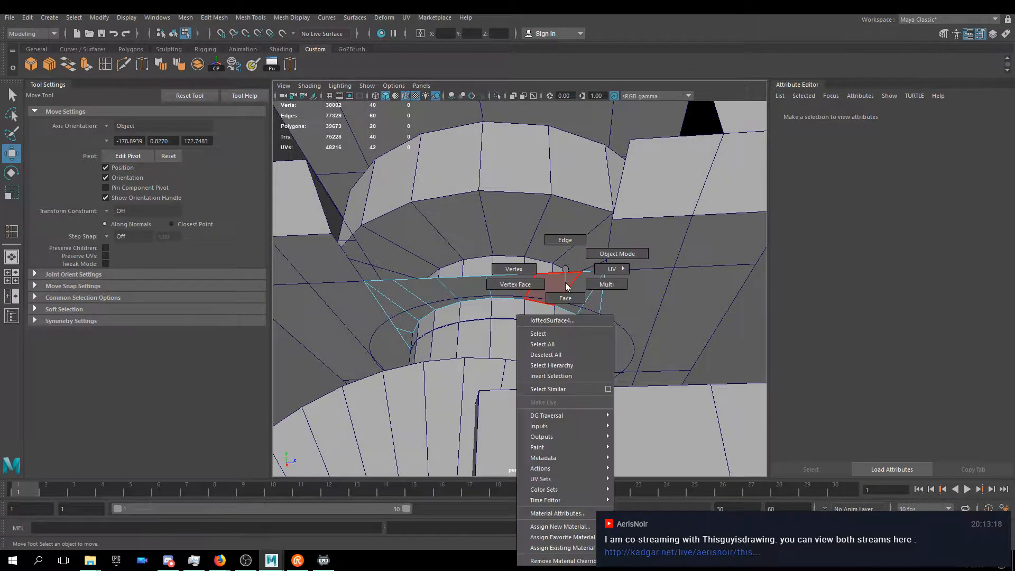
{"action": "left_click", "coordinate": [569, 289]}
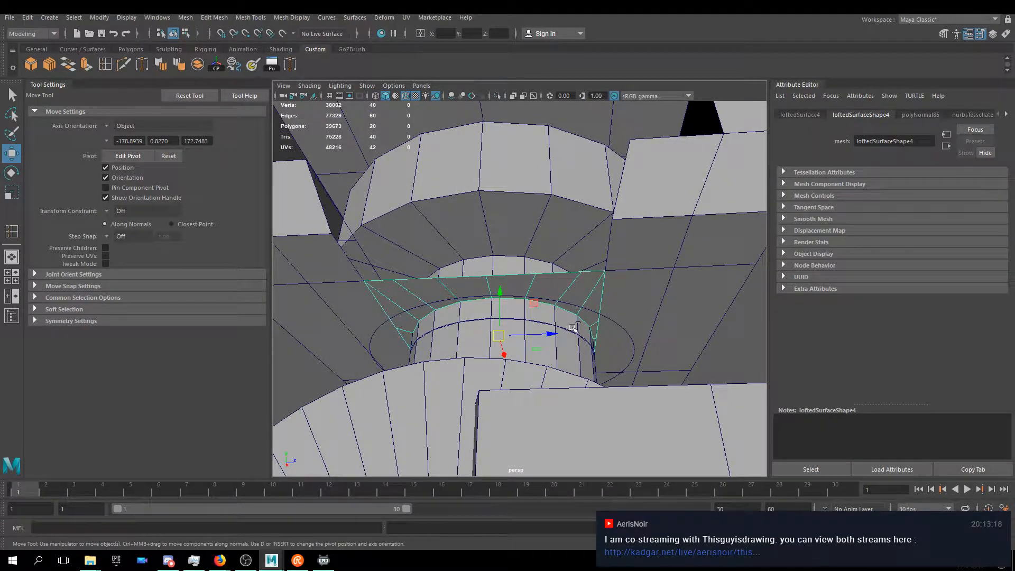
{"action": "left_click", "coordinate": [381, 287]}
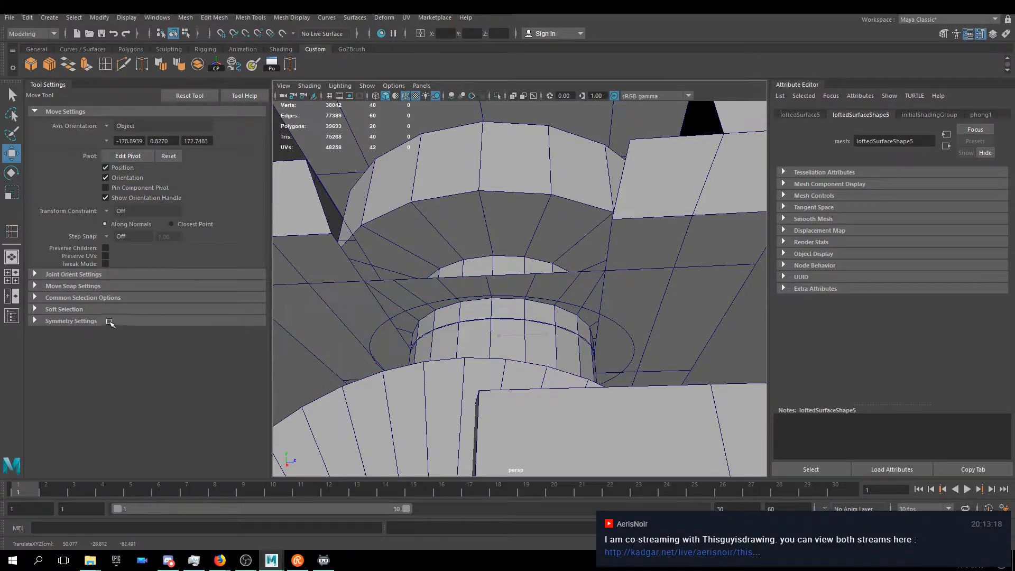
- Delete ten adjoining faces of the lofted ring in the shoulder block, leaving half the ring, and return to object selection
{"action": "left_click", "coordinate": [386, 288]}
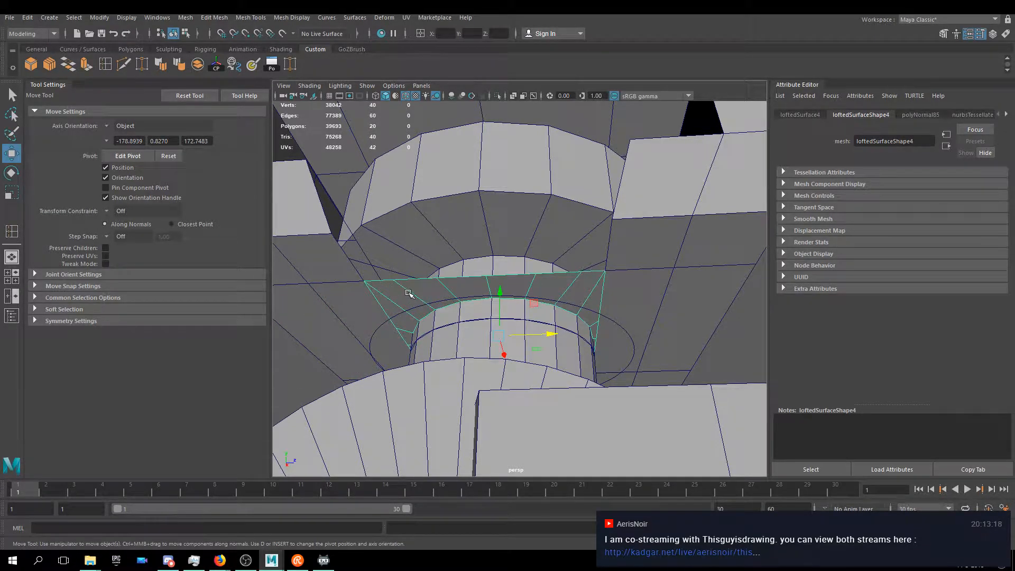
{"action": "key", "text": "F11"}
{"action": "left_click", "coordinate": [584, 299]}
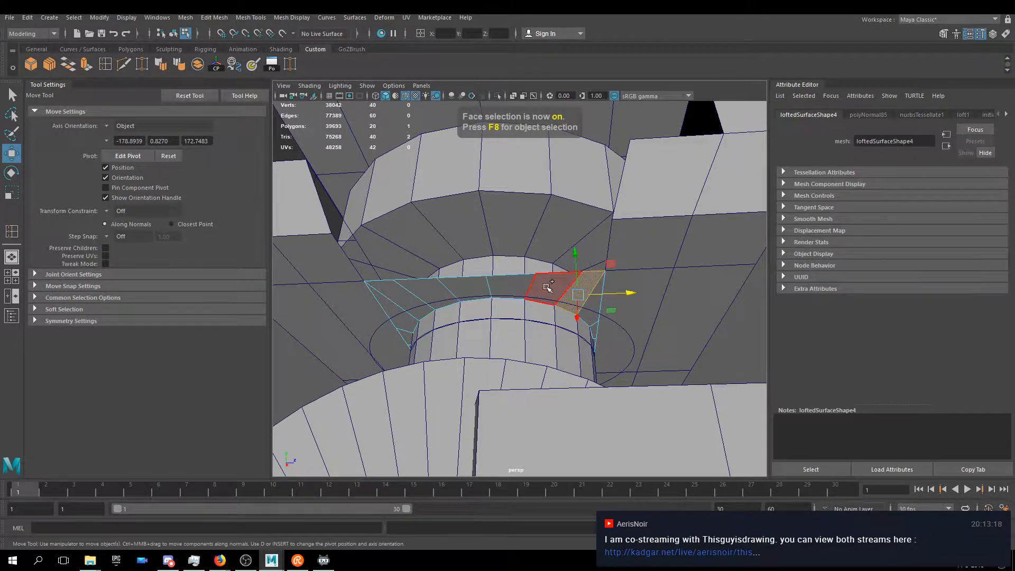
{"action": "left_click", "coordinate": [426, 287], "text": "shift"}
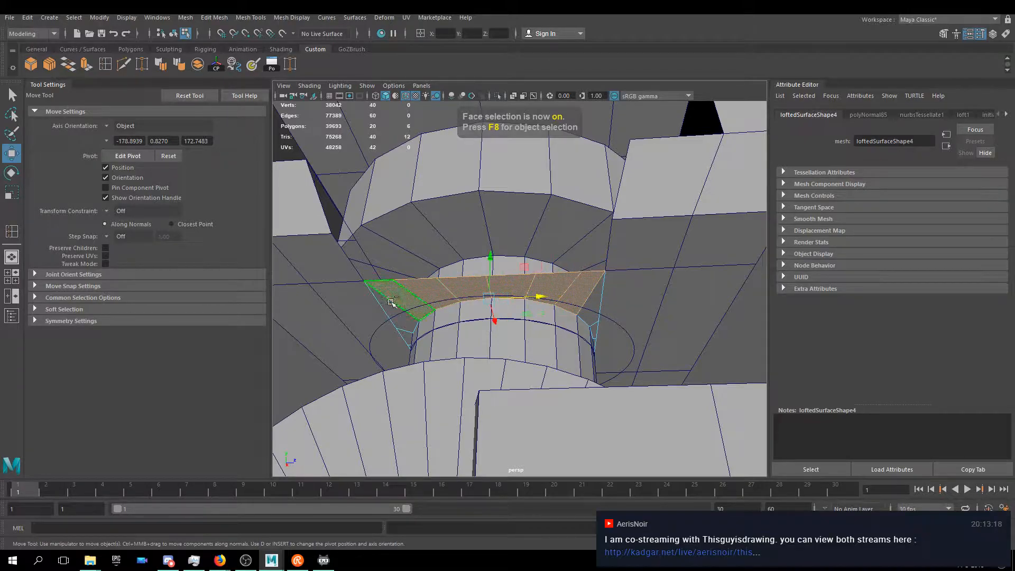
{"action": "left_click_drag", "start_coordinate": [623, 316], "coordinate": [585, 324], "text": "alt"}
{"action": "left_click", "coordinate": [605, 329], "text": "shift"}
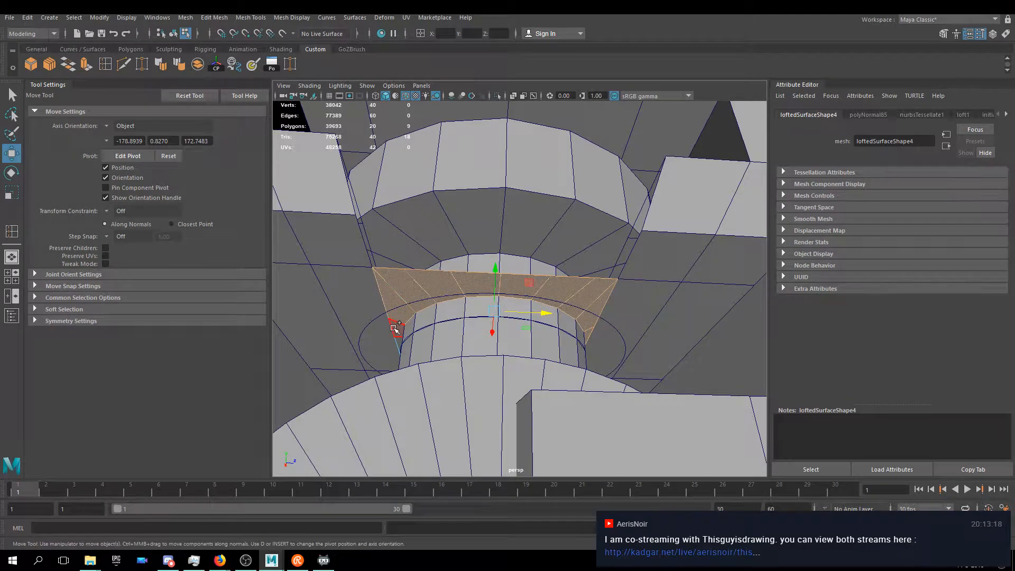
{"action": "middle_click_drag", "start_coordinate": [485, 297], "coordinate": [558, 254], "text": "alt"}
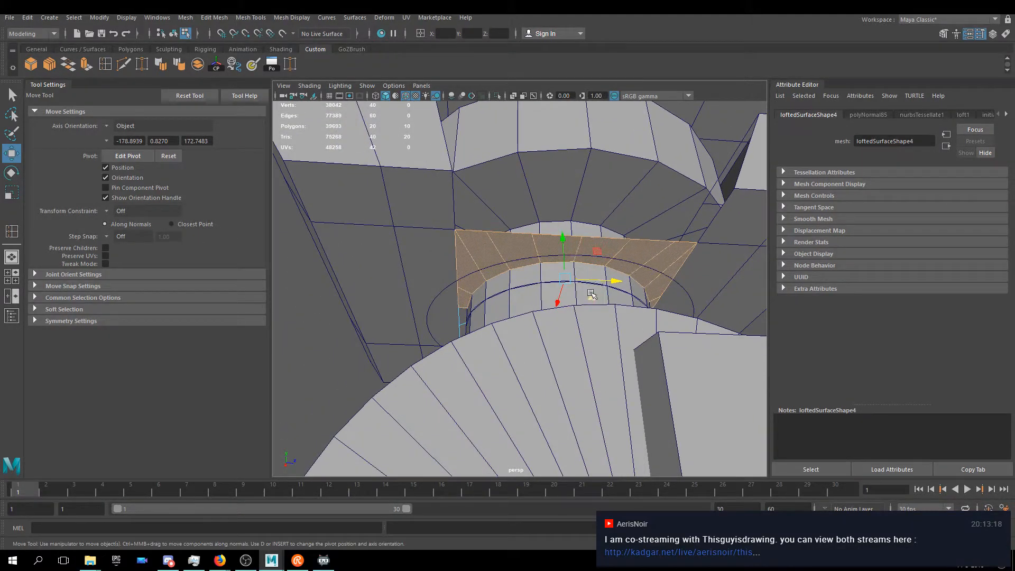
{"action": "key", "text": "Delete"}
{"action": "left_click_drag", "start_coordinate": [529, 326], "coordinate": [464, 308], "text": "alt"}
{"action": "right_click_drag", "start_coordinate": [464, 308], "coordinate": [458, 327]}
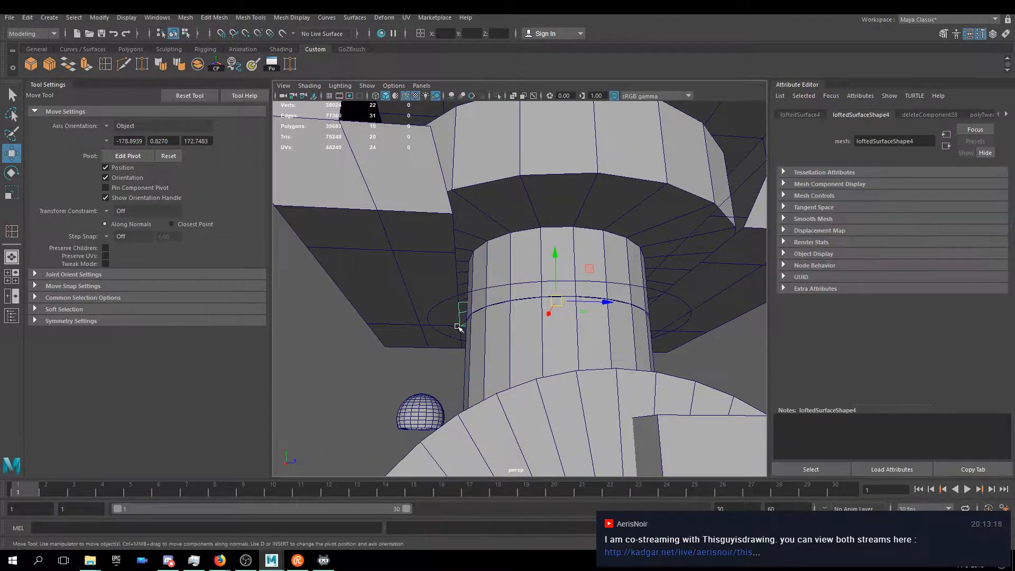
{"action": "left_click", "coordinate": [384, 371]}
- Delete the construction history of the remaining half of the lofted ring around the neck
{"action": "left_click_drag", "start_coordinate": [384, 371], "coordinate": [490, 303], "text": "alt"}
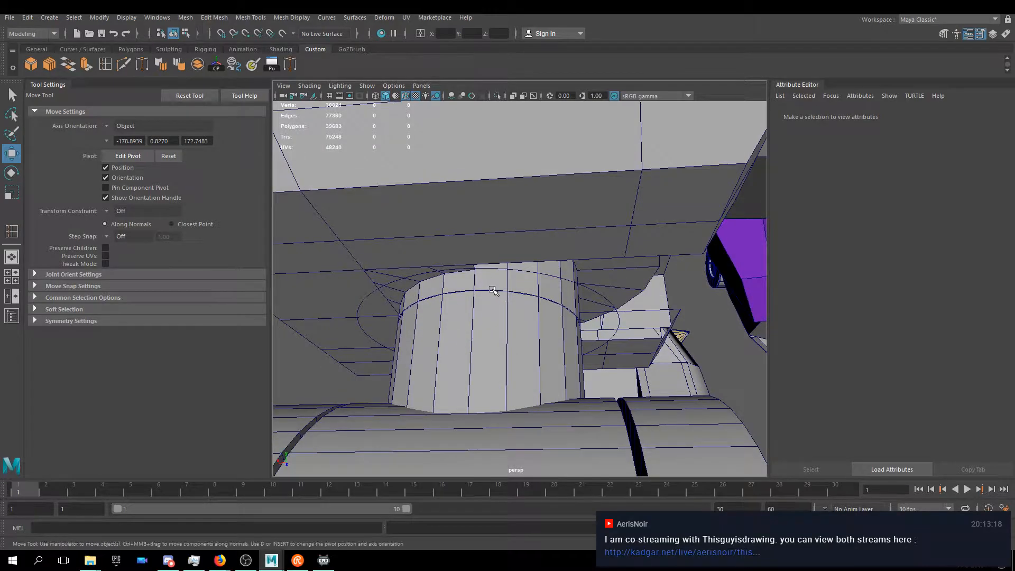
{"action": "left_click", "coordinate": [492, 290]}
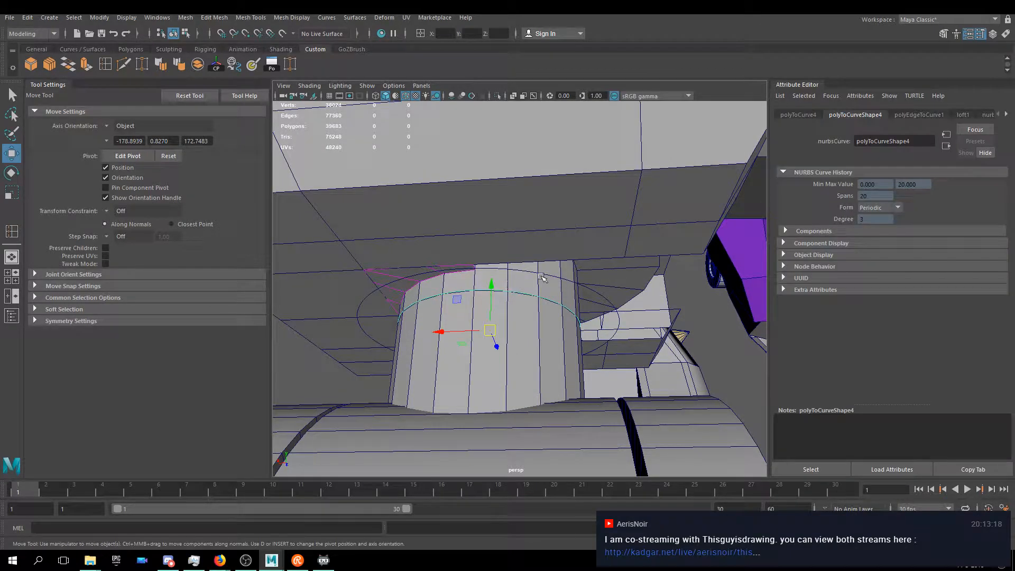
{"action": "left_click", "coordinate": [403, 274]}
{"action": "left_click", "coordinate": [25, 17]}
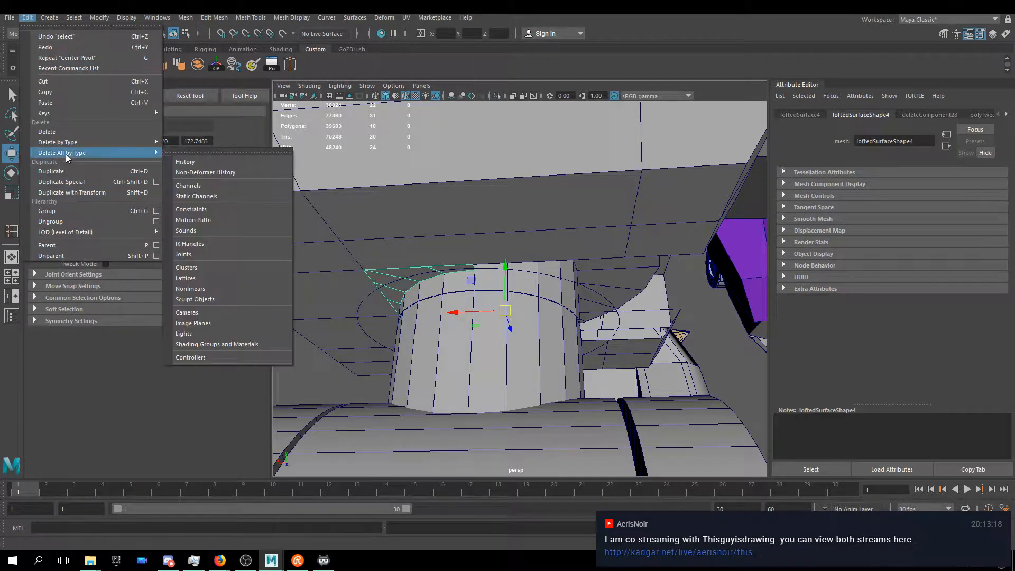
{"action": "mouse_move", "coordinate": [81, 145]}
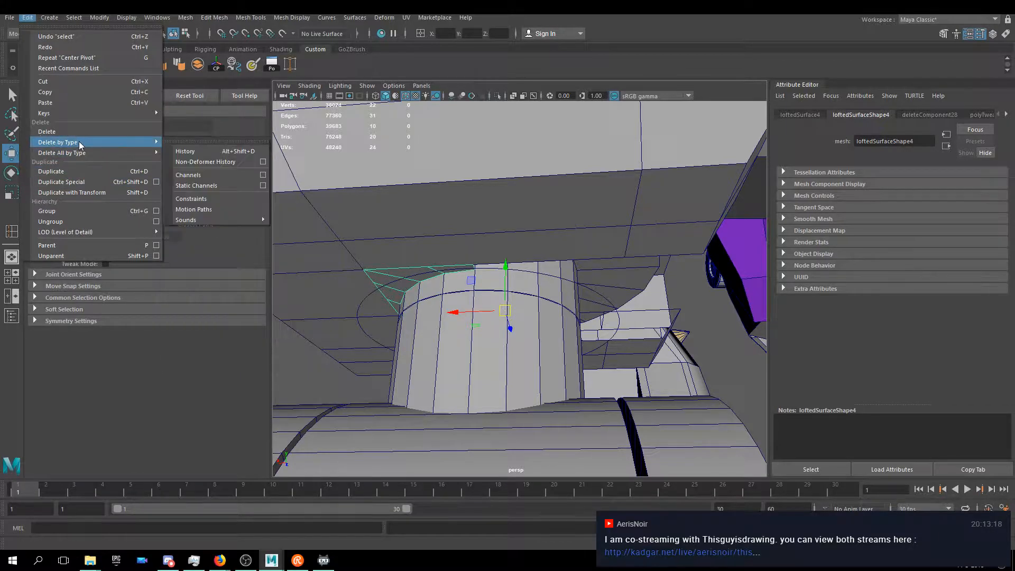
{"action": "left_click", "coordinate": [204, 161]}
- Move the ring's circular source curves from around the forearm's neck to empty space beside the model
{"action": "left_click", "coordinate": [397, 281]}
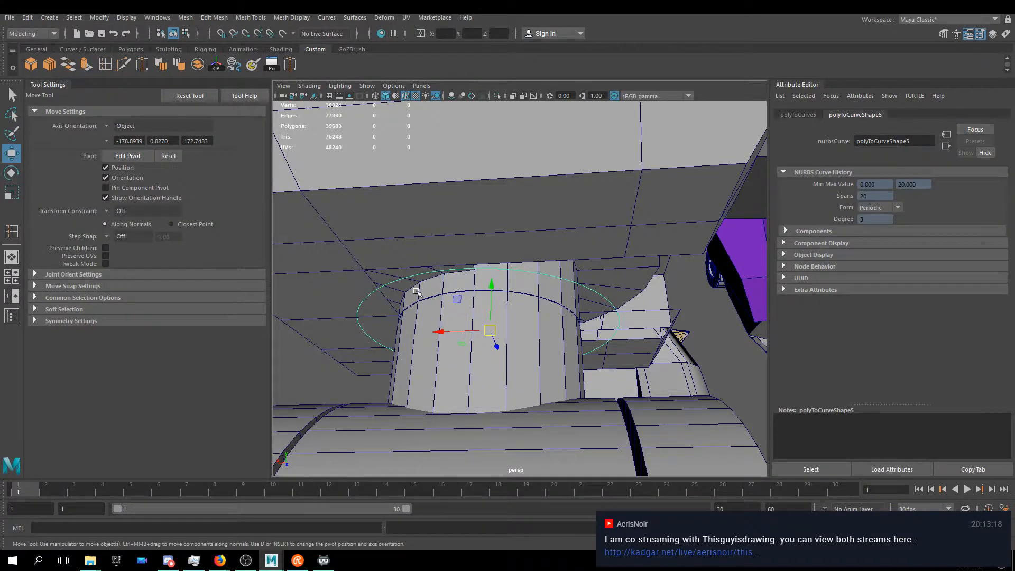
{"action": "left_click_drag", "start_coordinate": [403, 292], "coordinate": [339, 298], "text": "alt"}
{"action": "middle_click_drag", "start_coordinate": [339, 297], "coordinate": [529, 232], "text": "alt"}
{"action": "right_click_drag", "start_coordinate": [529, 232], "coordinate": [484, 236], "text": "alt"}
{"action": "left_click_drag", "start_coordinate": [514, 266], "coordinate": [574, 268], "text": "alt"}
{"action": "middle_click_drag", "start_coordinate": [574, 268], "coordinate": [404, 275], "text": "alt"}
{"action": "right_click_drag", "start_coordinate": [405, 275], "coordinate": [472, 283], "text": "alt"}
{"action": "left_click_drag", "start_coordinate": [286, 262], "coordinate": [446, 276], "text": "alt"}
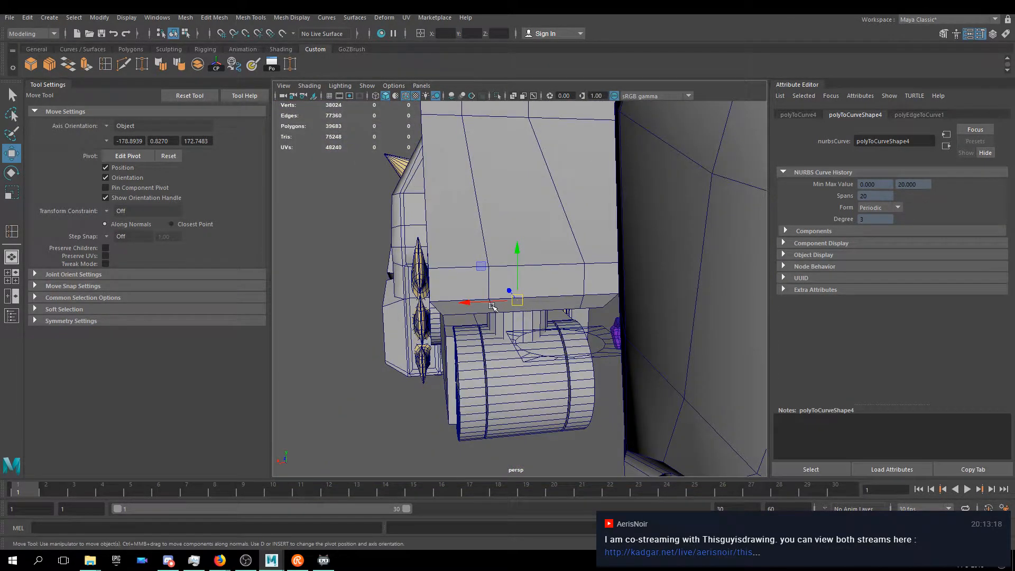
{"action": "left_click_drag", "start_coordinate": [286, 300], "coordinate": [397, 245], "text": "alt"}
{"action": "left_click_drag", "start_coordinate": [449, 273], "coordinate": [357, 292]}
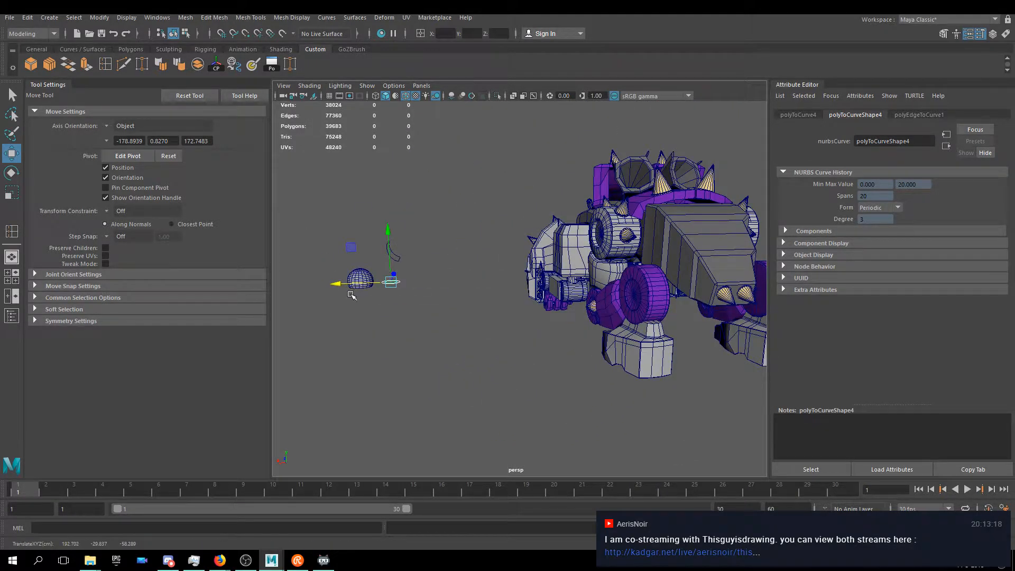
- Move the spare lofted ring copy farther out to the side of the model along its X axis
{"action": "scroll", "coordinate": [351, 294], "scroll_direction": "up", "scroll_amount": 6}
{"action": "left_click_drag", "start_coordinate": [433, 339], "coordinate": [501, 245], "text": "alt"}
{"action": "left_click", "coordinate": [584, 217]}
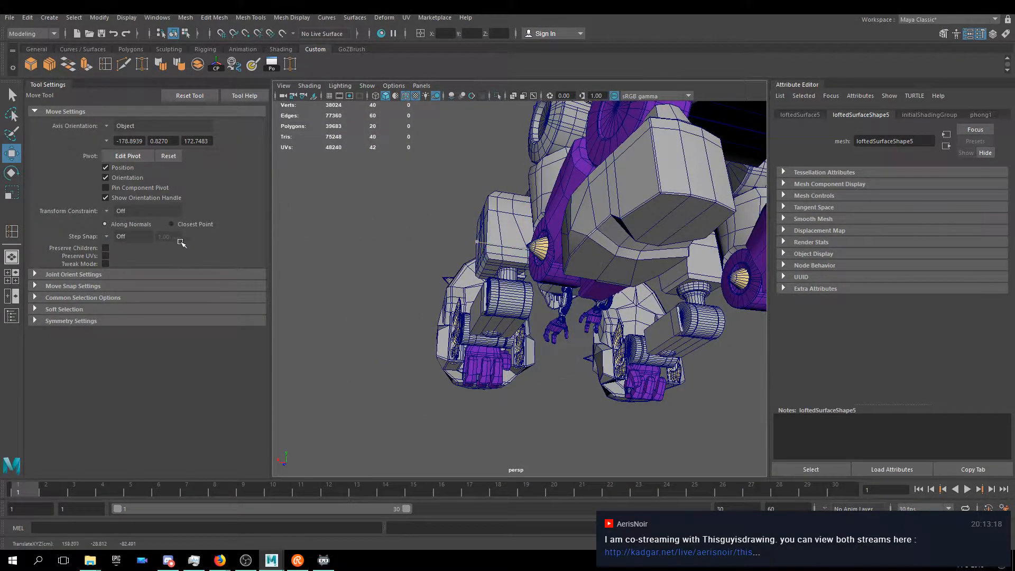
- Select the shoulder block and inspect its opening around the forearm's neck from below
{"action": "scroll", "coordinate": [599, 228], "scroll_direction": "up", "scroll_amount": 10}
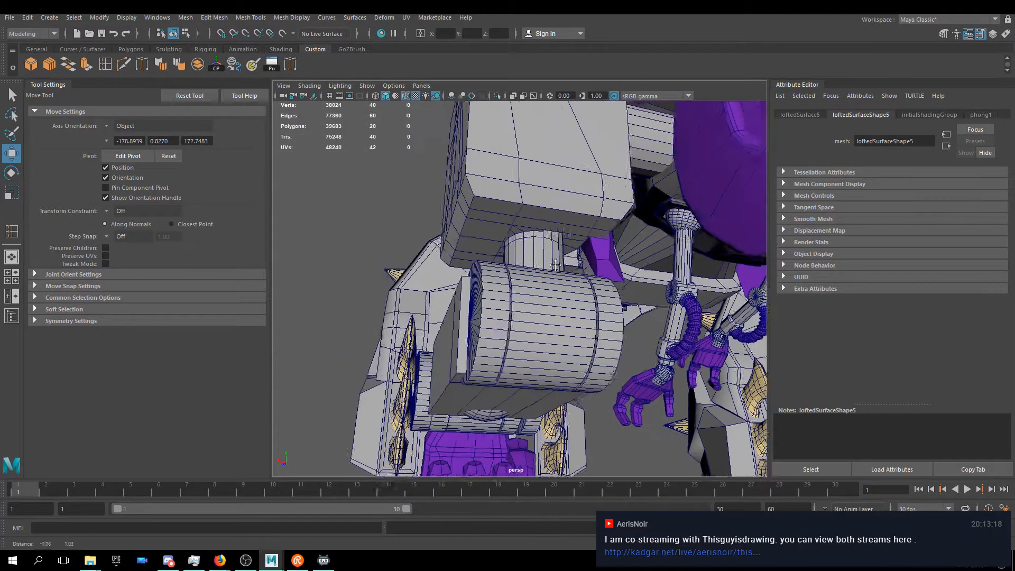
{"action": "left_click_drag", "start_coordinate": [599, 227], "coordinate": [510, 339], "text": "alt"}
{"action": "scroll", "coordinate": [510, 339], "scroll_direction": "up", "scroll_amount": 4}
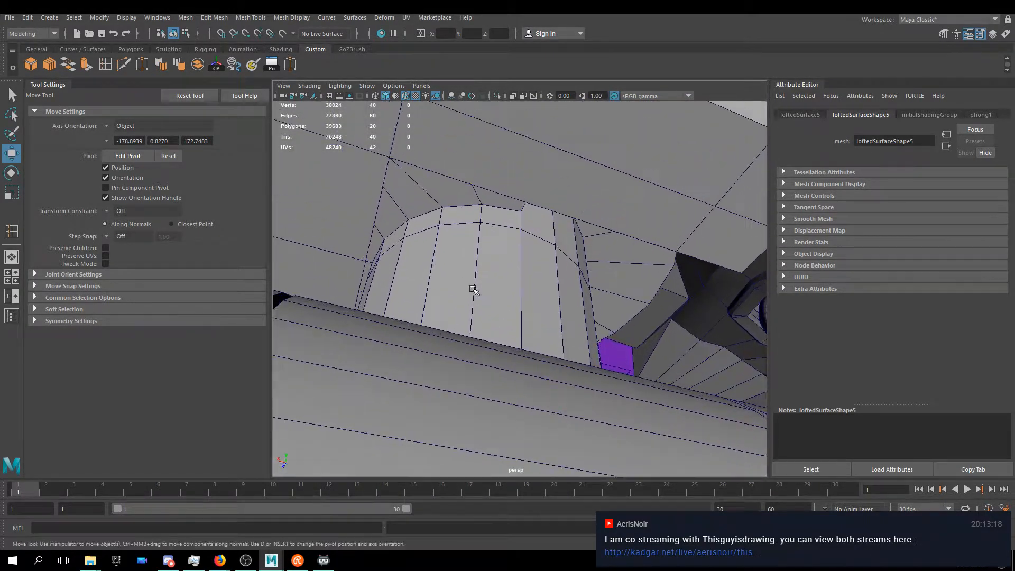
{"action": "left_click", "coordinate": [514, 237]}
{"action": "left_click_drag", "start_coordinate": [514, 237], "coordinate": [657, 273], "text": "alt"}
{"action": "left_click", "coordinate": [657, 273]}
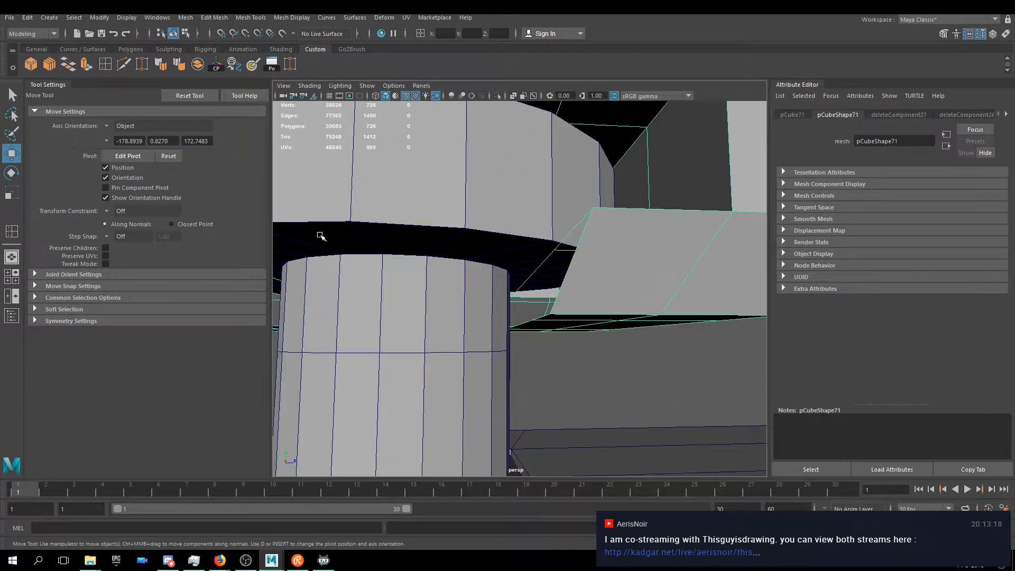
{"action": "left_click_drag", "start_coordinate": [546, 324], "coordinate": [520, 300], "text": "alt"}
{"action": "scroll", "coordinate": [545, 320], "scroll_direction": "down", "scroll_amount": 3}
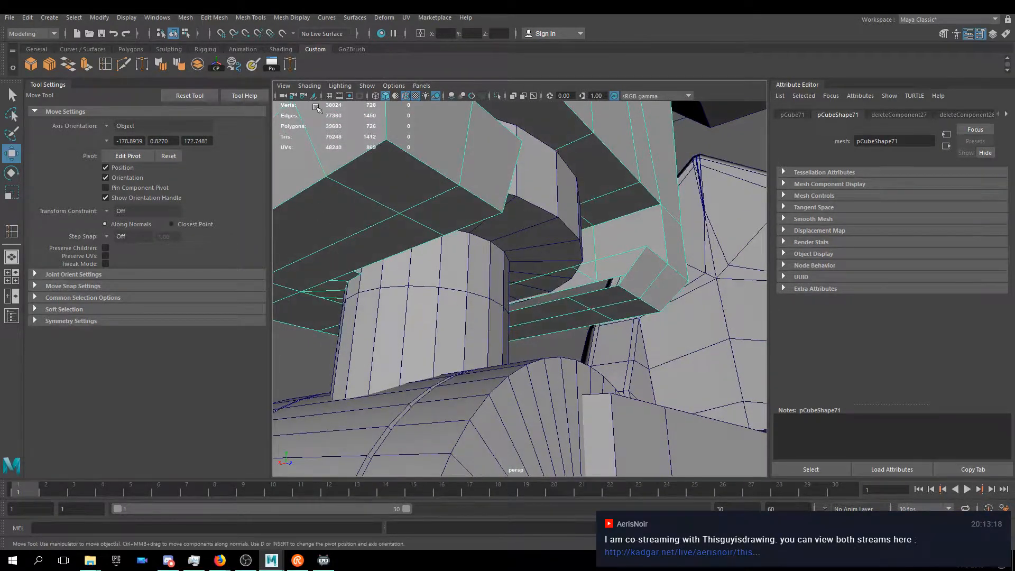
- Isolate the selected meshes in the perspective viewport using Isolate Select
{"action": "left_click", "coordinate": [367, 86]}
{"action": "mouse_move", "coordinate": [385, 108]}
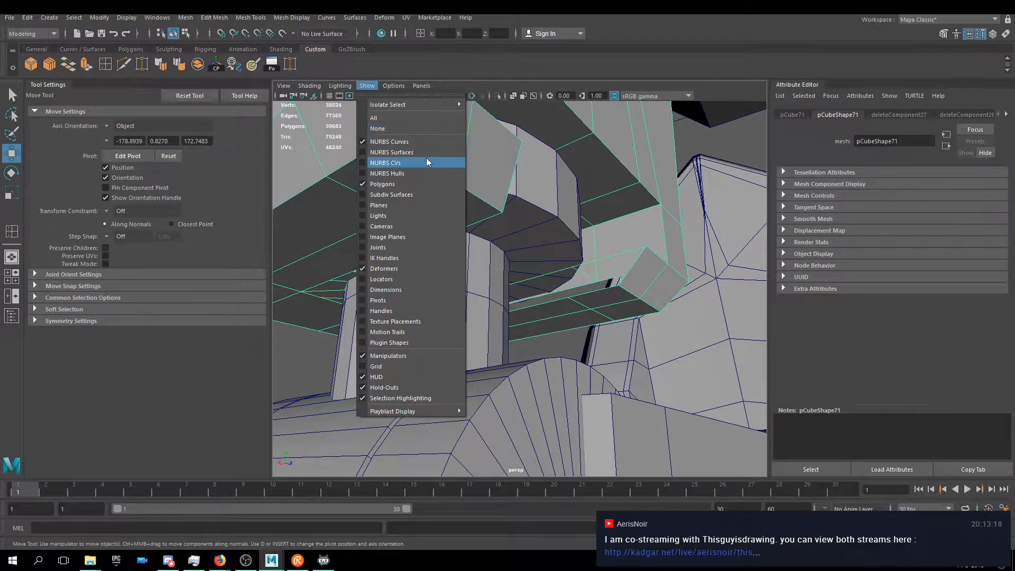
{"action": "key", "text": "Escape"}
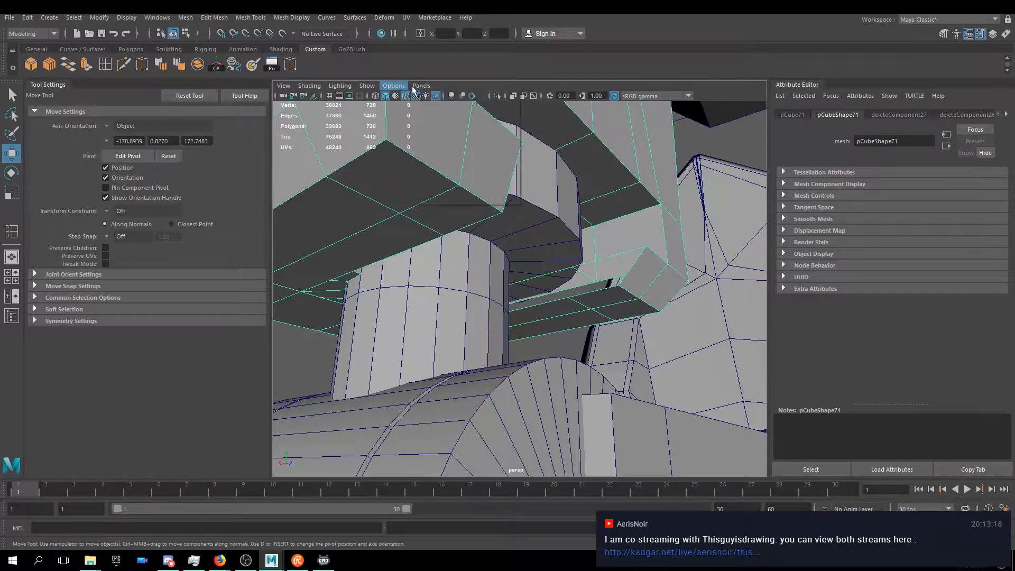
{"action": "left_click", "coordinate": [375, 86]}
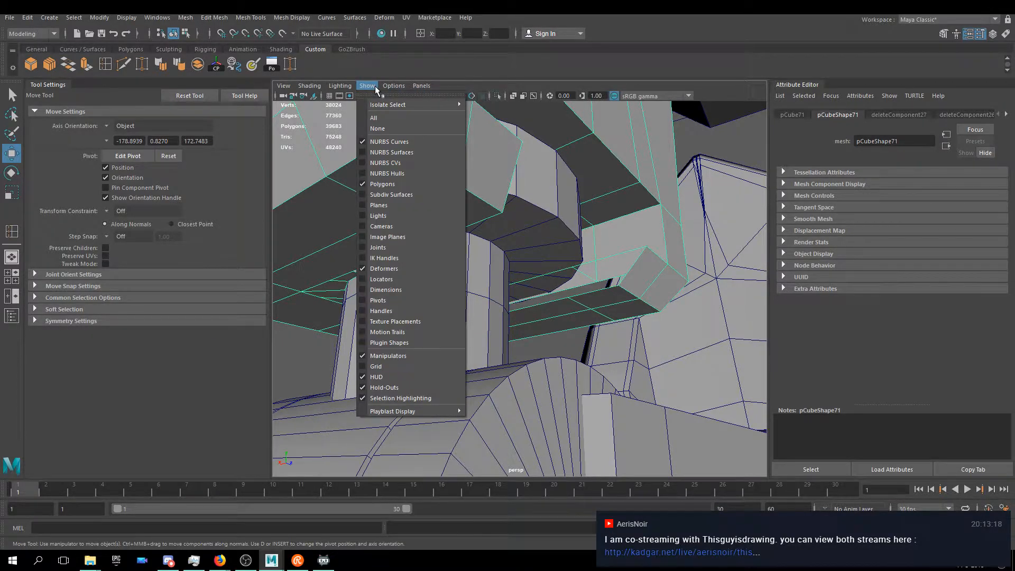
{"action": "mouse_move", "coordinate": [439, 105]}
{"action": "left_click", "coordinate": [497, 106]}
- Select the two end edges of the lofted U-shaped strip inside the block's recess, working in edge mode
{"action": "left_click_drag", "start_coordinate": [672, 280], "coordinate": [544, 197], "text": "alt"}
{"action": "left_click", "coordinate": [512, 239]}
{"action": "scroll", "coordinate": [486, 314], "scroll_direction": "up", "scroll_amount": 3}
{"action": "right_click", "coordinate": [432, 261]}
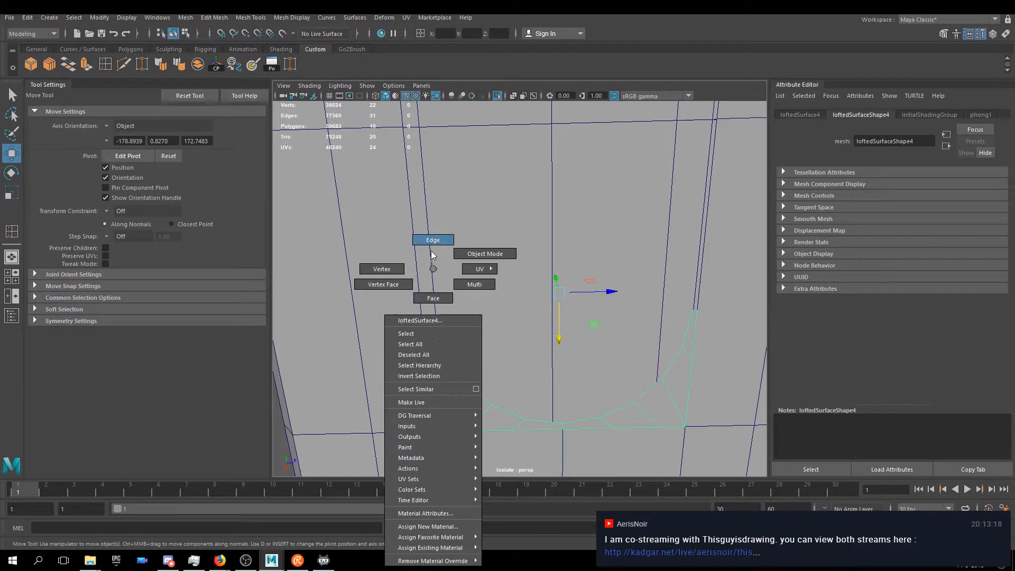
{"action": "left_click", "coordinate": [421, 299]}
{"action": "left_click", "coordinate": [426, 315]}
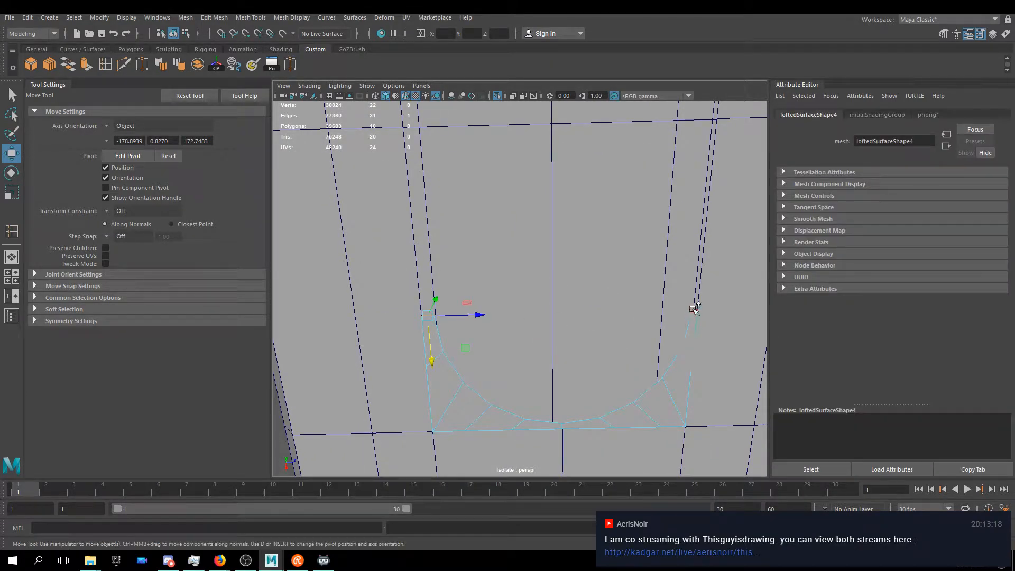
- Extrude the strip's two end edges about 9.75 units to extend both arms toward the recess's open end
{"action": "scroll", "coordinate": [698, 311], "scroll_direction": "down", "scroll_amount": 5}
{"action": "left_click_drag", "start_coordinate": [559, 335], "coordinate": [540, 290], "text": "alt"}
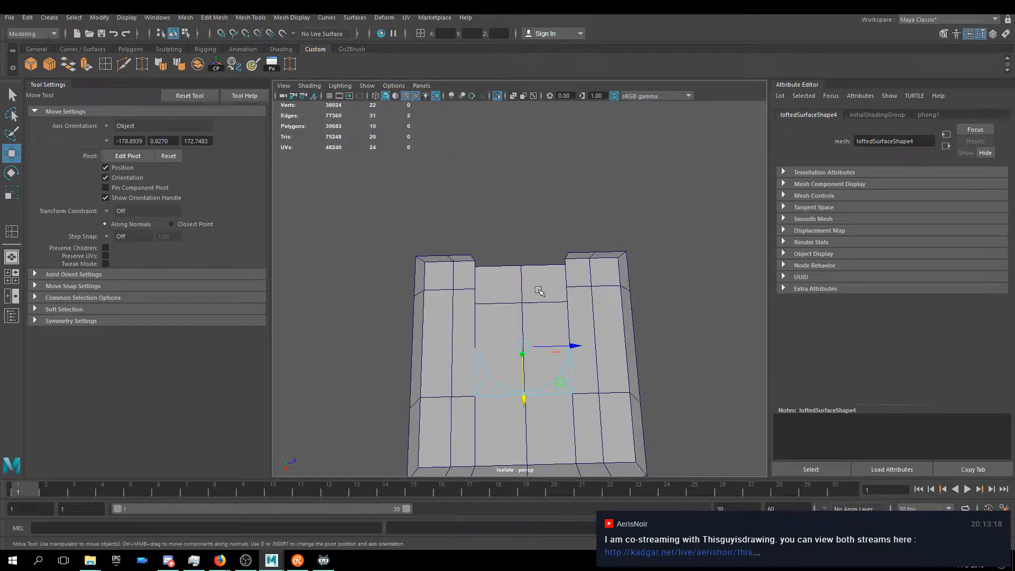
{"action": "scroll", "coordinate": [522, 344], "scroll_direction": "up", "scroll_amount": 2}
{"action": "middle_click_drag", "start_coordinate": [522, 344], "coordinate": [495, 278], "text": "alt"}
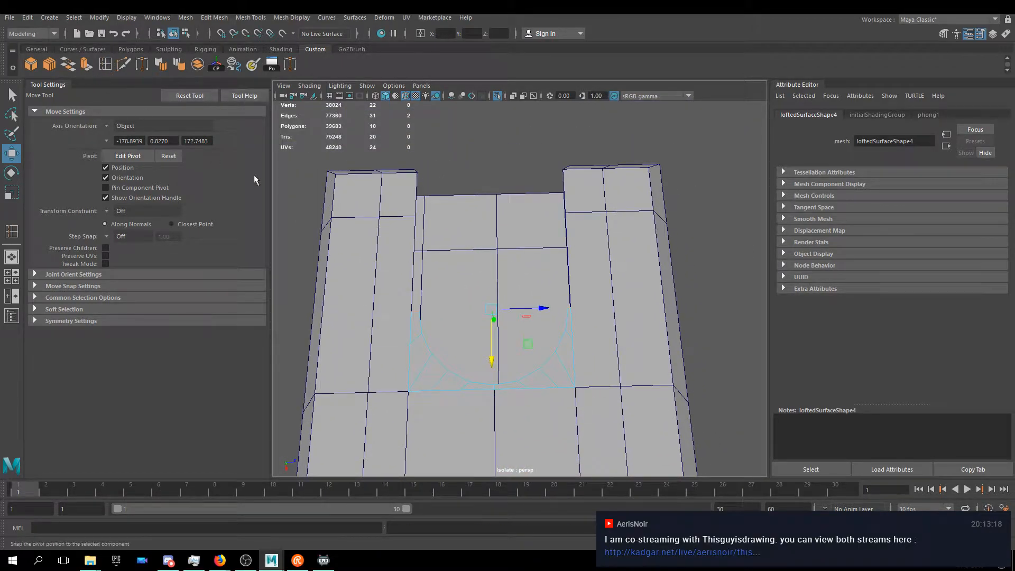
{"action": "left_click_drag", "start_coordinate": [544, 318], "coordinate": [469, 334], "text": "alt"}
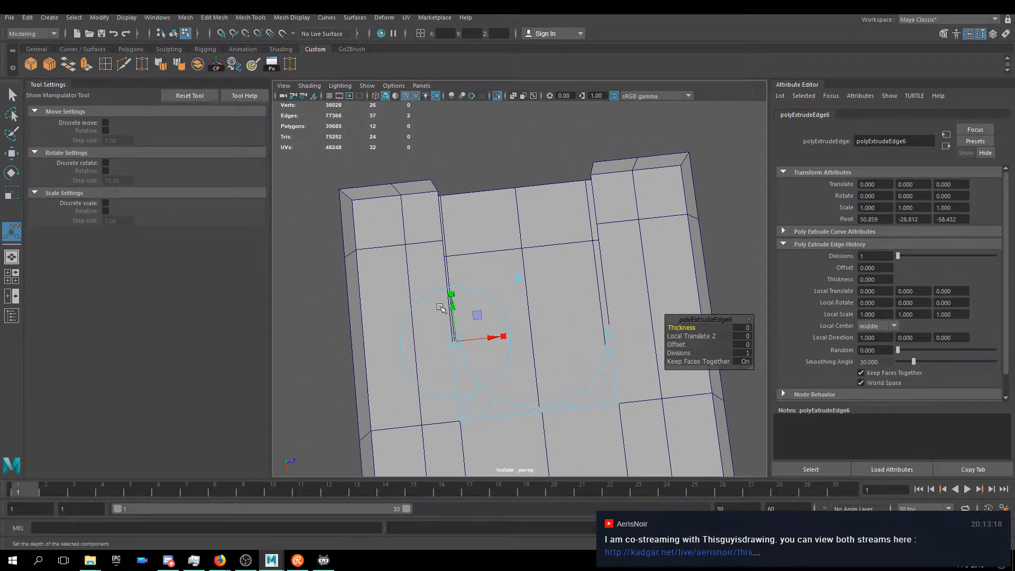
{"action": "left_click_drag", "start_coordinate": [452, 300], "coordinate": [432, 210]}
{"action": "left_click_drag", "start_coordinate": [604, 255], "coordinate": [585, 302], "text": "alt"}
- Extrude the strip's two end edges again and move the new edges upward to form a vertical flap on each arm
{"action": "key", "text": "w"}
{"action": "scroll", "coordinate": [460, 248], "scroll_direction": "up", "scroll_amount": 3}
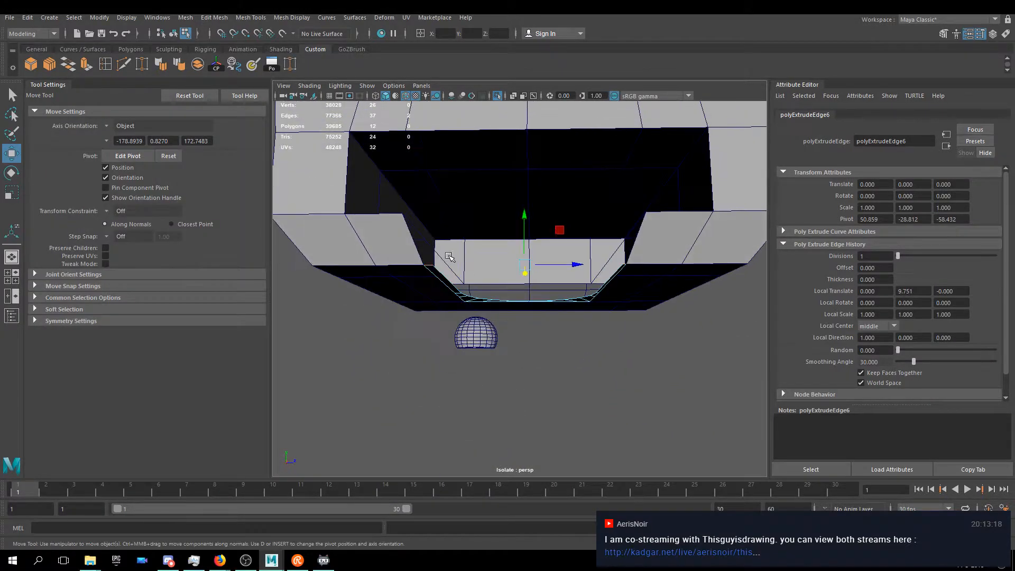
{"action": "left_click_drag", "start_coordinate": [448, 256], "coordinate": [440, 283], "text": "alt"}
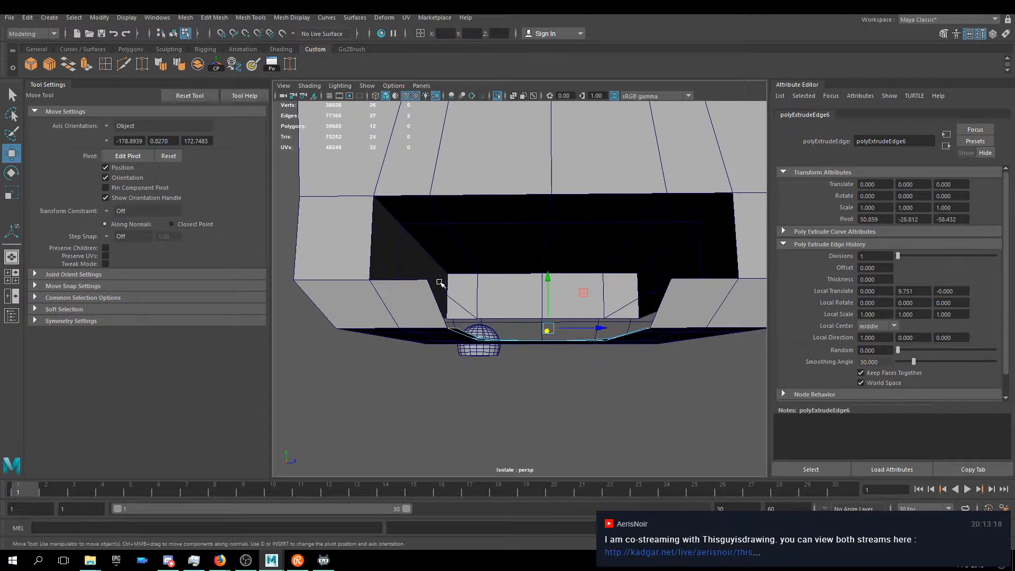
{"action": "left_click", "coordinate": [86, 64]}
{"action": "key", "text": "w"}
{"action": "left_click_drag", "start_coordinate": [500, 306], "coordinate": [529, 297], "text": "alt"}
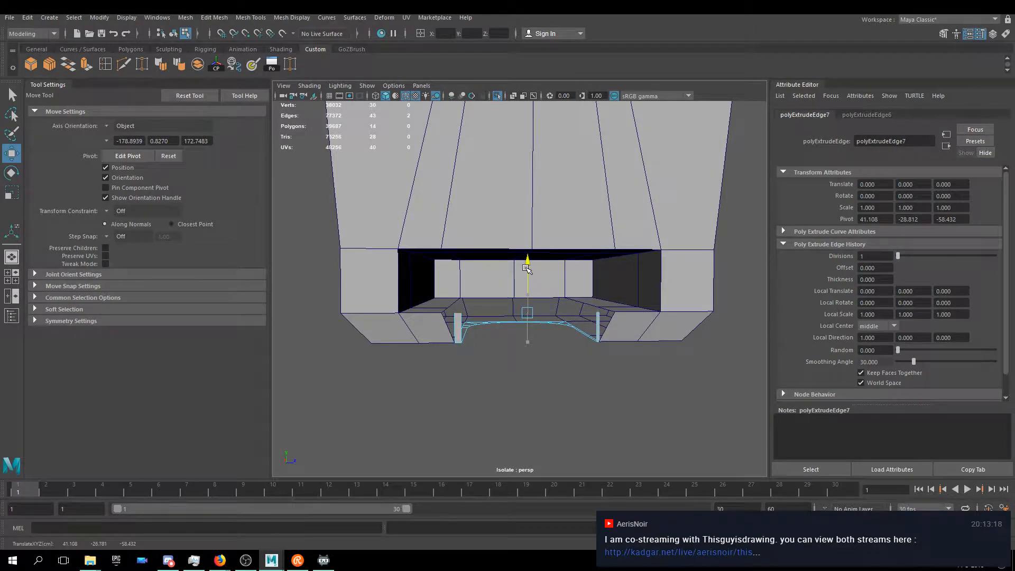
- Select one flap's upper edge and vertex-snap it sideways so the flap follows the recess's slanted side
{"action": "scroll", "coordinate": [441, 334], "scroll_direction": "up", "scroll_amount": 5}
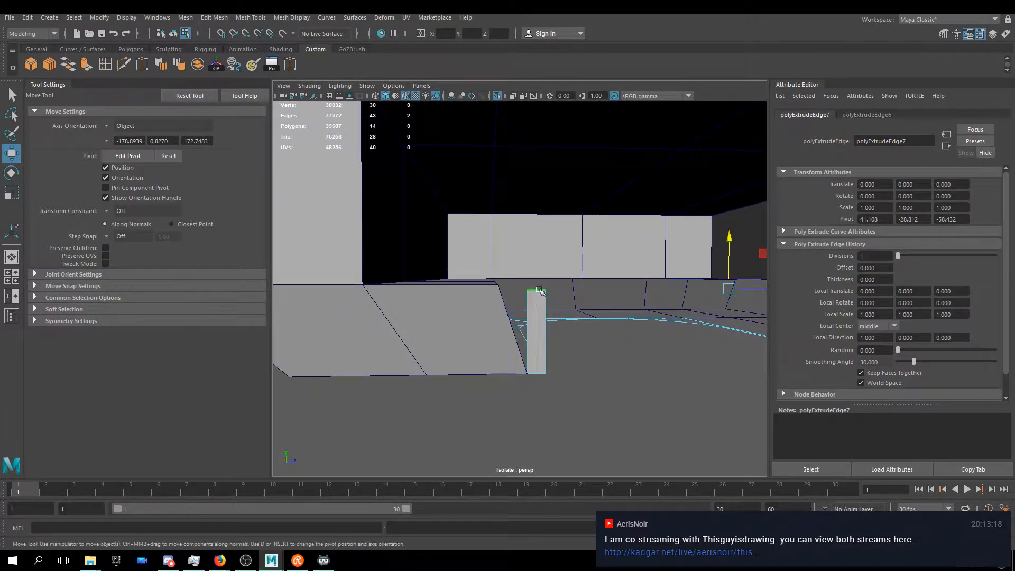
{"action": "left_click_drag", "start_coordinate": [575, 287], "coordinate": [546, 277], "text": "alt"}
{"action": "left_click_drag", "start_coordinate": [629, 299], "coordinate": [567, 324], "text": "alt"}
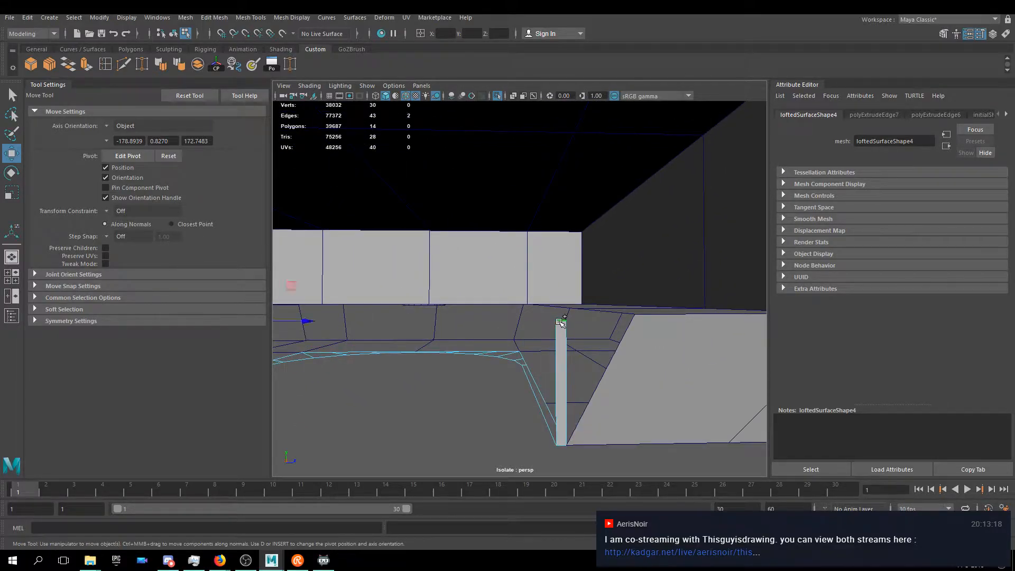
{"action": "left_click_drag", "start_coordinate": [378, 288], "coordinate": [415, 312], "text": "alt"}
{"action": "left_click", "coordinate": [411, 318]}
{"action": "scroll", "coordinate": [418, 317], "scroll_direction": "up", "scroll_amount": 5}
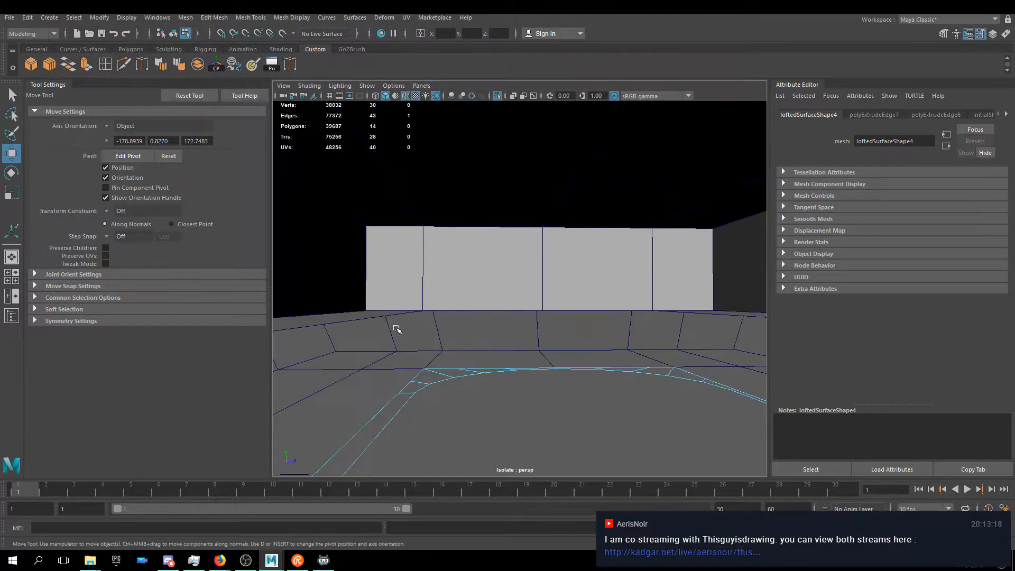
{"action": "middle_click_drag", "start_coordinate": [392, 327], "coordinate": [534, 293], "text": "alt"}
{"action": "left_click_drag", "start_coordinate": [529, 301], "coordinate": [349, 304], "text": "alt"}
{"action": "key", "text": "d"}
{"action": "key", "text": "d"}
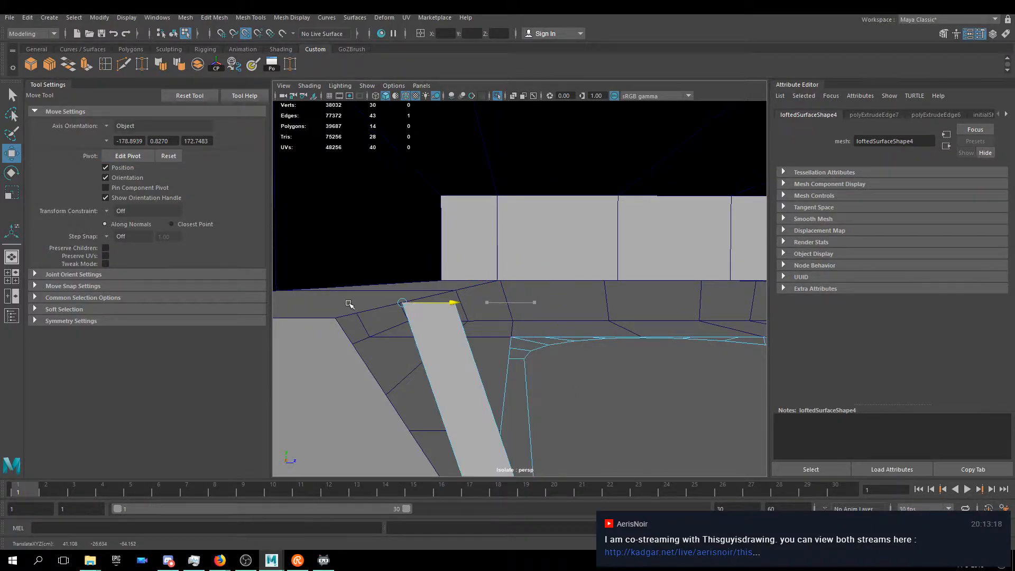
- Snap the opposite flap's upper edge sideways onto the matching slanted side of the recess
{"action": "left_click_drag", "start_coordinate": [394, 334], "coordinate": [460, 338], "text": "alt"}
{"action": "mouse_move", "coordinate": [460, 338]}
{"action": "middle_mouse_down", "text": "alt"}
{"action": "mouse_move", "coordinate": [507, 338]}
{"action": "mouse_move", "coordinate": [472, 328]}
{"action": "middle_mouse_up", "text": "alt"}
{"action": "left_click_drag", "start_coordinate": [457, 350], "coordinate": [421, 289], "text": "alt"}
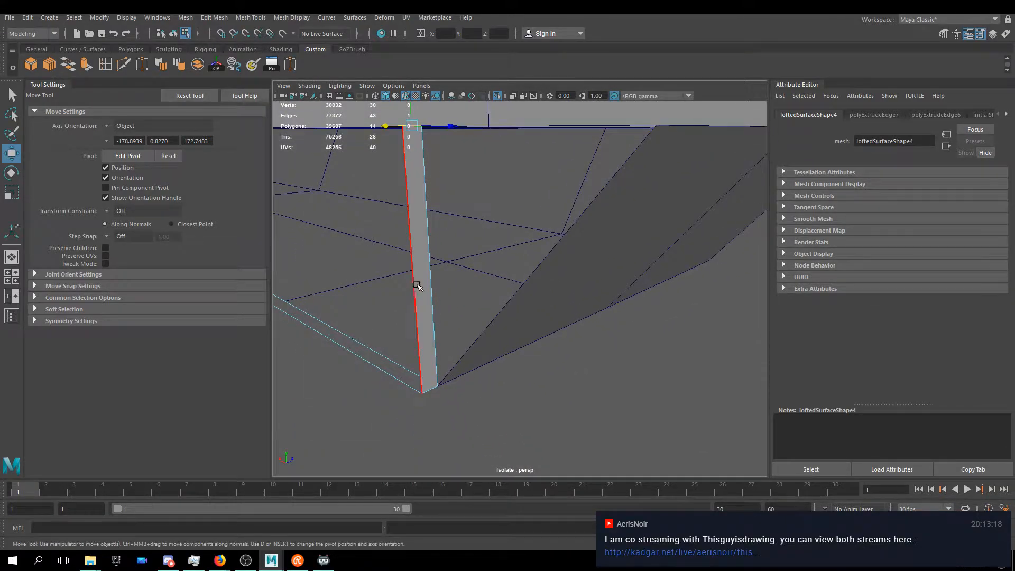
{"action": "left_click_drag", "start_coordinate": [407, 168], "coordinate": [682, 251], "text": "alt"}
{"action": "key", "text": "ctrl+z"}
{"action": "left_click_drag", "start_coordinate": [573, 320], "coordinate": [569, 281], "text": "alt"}
{"action": "key", "text": "d"}
{"action": "key", "text": "d"}
{"action": "left_click_drag", "start_coordinate": [467, 197], "coordinate": [582, 266]}
{"action": "left_click_drag", "start_coordinate": [497, 280], "coordinate": [370, 304], "text": "alt"}
- Return to object mode, select the lofted U-shaped strip and duplicate it
{"action": "right_click_drag", "start_coordinate": [369, 304], "coordinate": [412, 254]}
{"action": "left_click_drag", "start_coordinate": [423, 318], "coordinate": [497, 324], "text": "alt"}
{"action": "scroll", "coordinate": [500, 349], "scroll_direction": "up", "scroll_amount": 3}
{"action": "left_click_drag", "start_coordinate": [614, 323], "coordinate": [487, 299], "text": "alt"}
{"action": "left_click", "coordinate": [413, 313]}
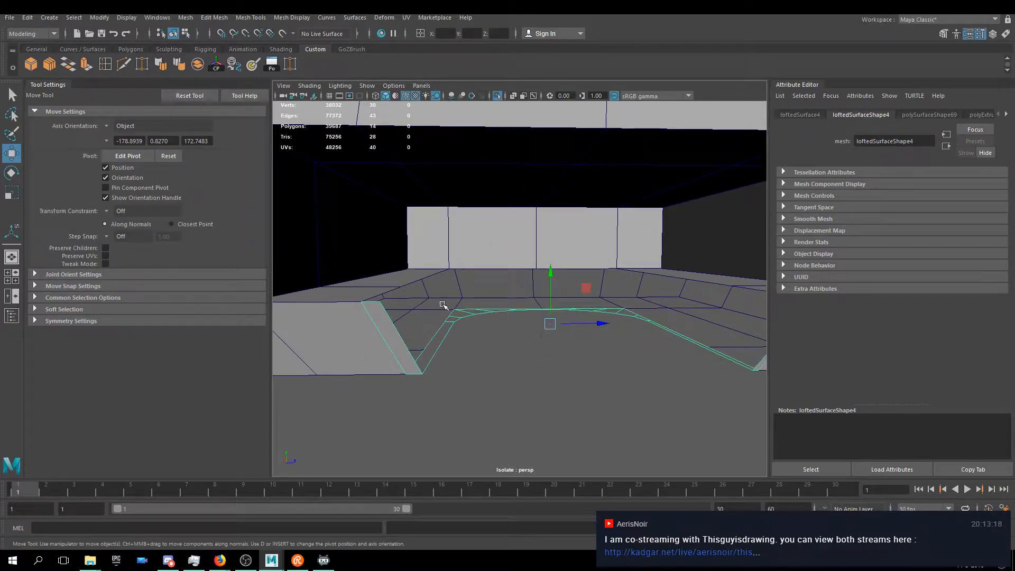
{"action": "key", "text": "e"}
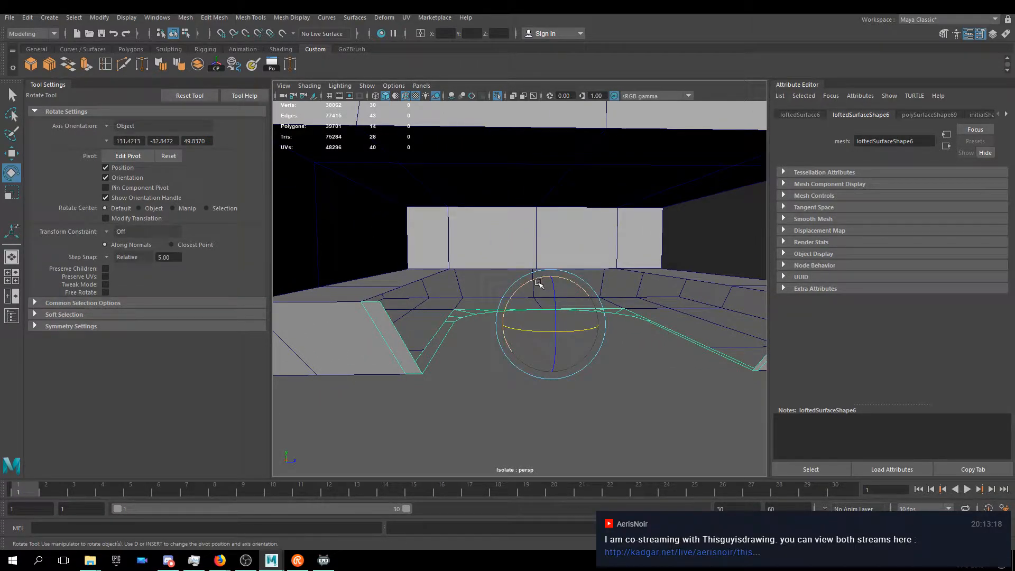
- Create one mirrored copy of the strip using Duplicate Special with a Y scale of -1
{"action": "left_click", "coordinate": [25, 18]}
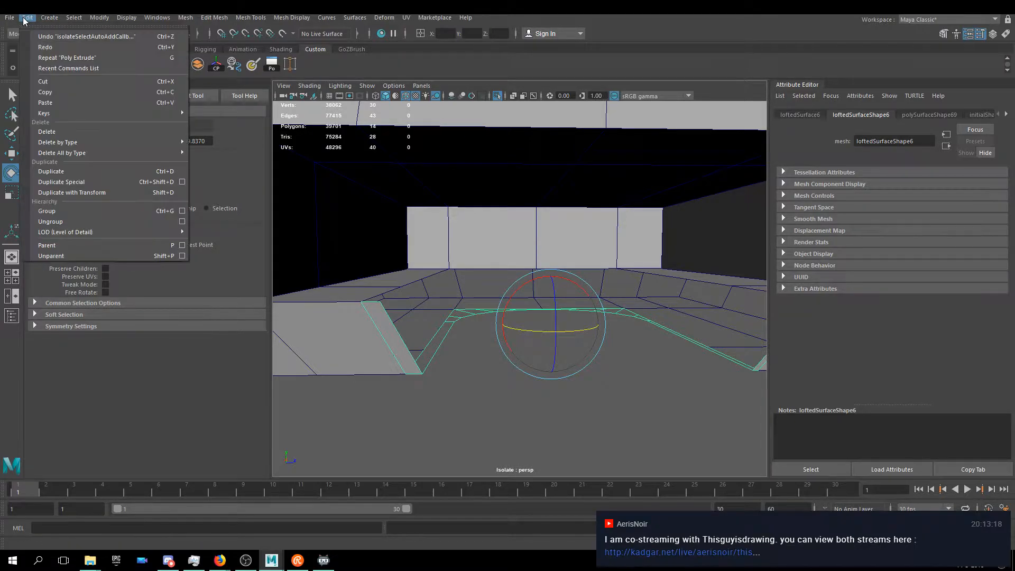
{"action": "left_click", "coordinate": [182, 182]}
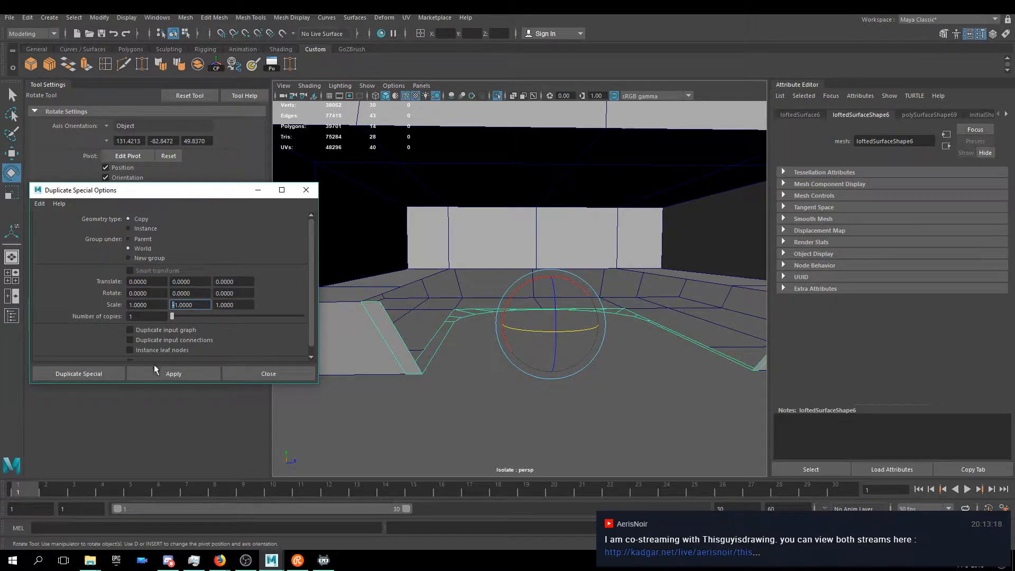
{"action": "left_click", "coordinate": [174, 374]}
{"action": "left_click_drag", "start_coordinate": [426, 411], "coordinate": [437, 407], "text": "alt"}
- Move the mirrored strip vertically with vertex snapping, adjusting its pivot, to align it with the recess's upper rim
{"action": "key", "text": "w"}
{"action": "left_click_drag", "start_coordinate": [561, 337], "coordinate": [608, 252], "text": "alt"}
{"action": "key", "text": "v"}
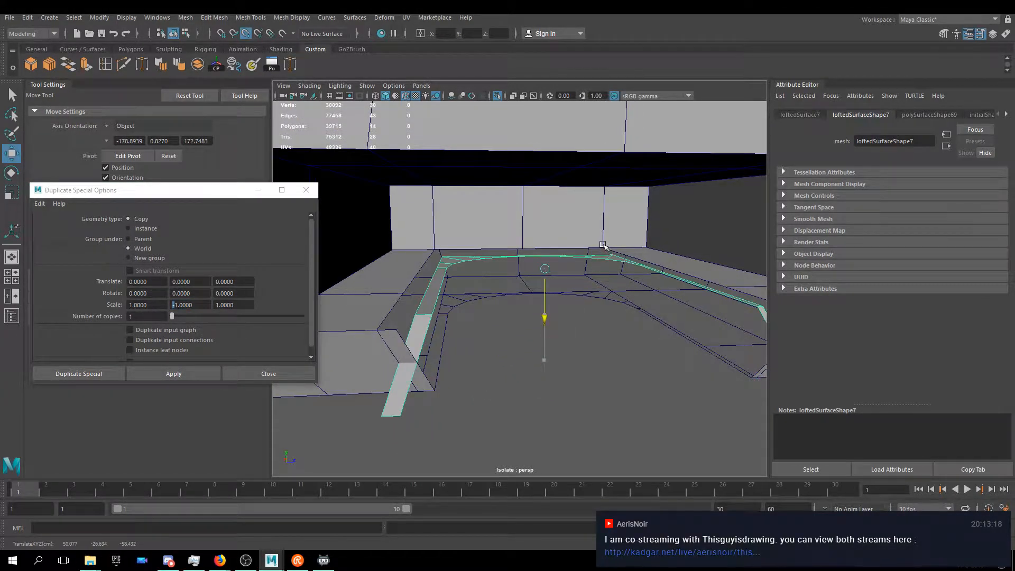
{"action": "key", "text": "d"}
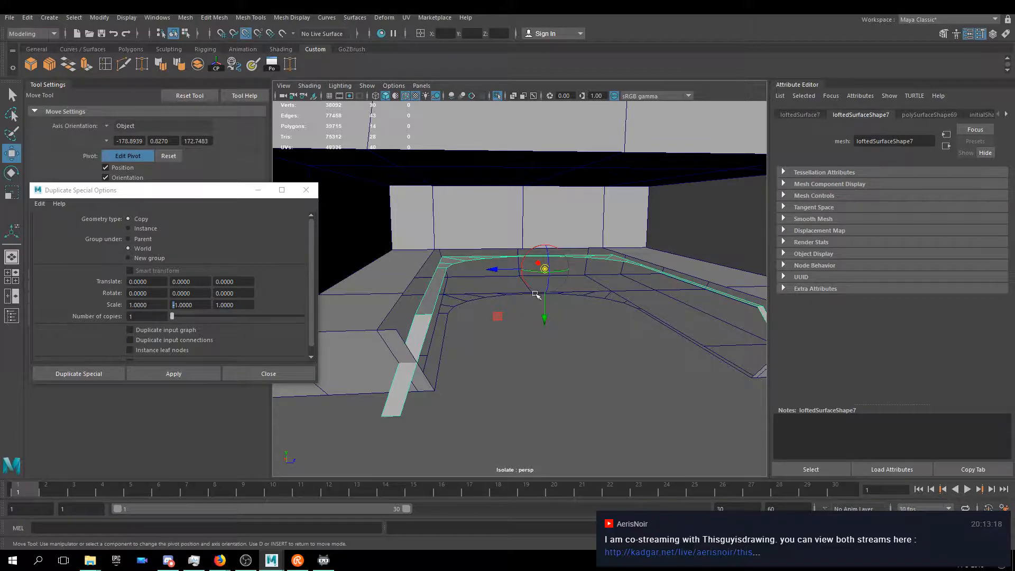
{"action": "key", "text": "d"}
{"action": "left_click_drag", "start_coordinate": [544, 317], "coordinate": [520, 248]}
{"action": "left_click_drag", "start_coordinate": [431, 249], "coordinate": [424, 288], "text": "alt"}
- Delete the slanted flap face at both ends of the mirrored strip
{"action": "right_click_drag", "start_coordinate": [418, 268], "coordinate": [408, 281]}
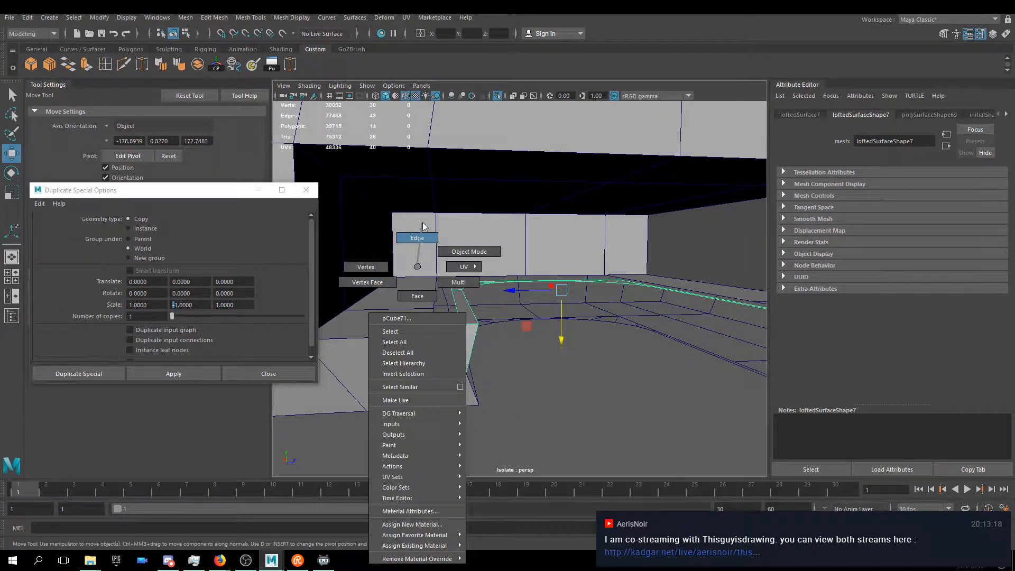
{"action": "right_click_drag", "start_coordinate": [423, 227], "coordinate": [426, 229]}
{"action": "right_click_drag", "start_coordinate": [472, 282], "coordinate": [494, 265]}
{"action": "left_click", "coordinate": [481, 328]}
{"action": "right_click_drag", "start_coordinate": [412, 236], "coordinate": [468, 219]}
{"action": "left_click", "coordinate": [465, 303]}
{"action": "right_click_drag", "start_coordinate": [461, 309], "coordinate": [462, 352]}
{"action": "left_click", "coordinate": [462, 352]}
{"action": "key", "text": "Delete"}
{"action": "left_click_drag", "start_coordinate": [544, 351], "coordinate": [390, 294], "text": "alt"}
{"action": "left_click", "coordinate": [435, 348]}
{"action": "key", "text": "Delete"}
- Select all remaining faces of the mirrored strip and shift the Duplicate Special options window away from the model
{"action": "right_click_drag", "start_coordinate": [389, 291], "coordinate": [392, 292]}
{"action": "left_click_drag", "start_coordinate": [391, 292], "coordinate": [505, 310], "text": "alt"}
{"action": "left_click", "coordinate": [362, 305]}
{"action": "double_click", "coordinate": [443, 287], "text": "shift"}
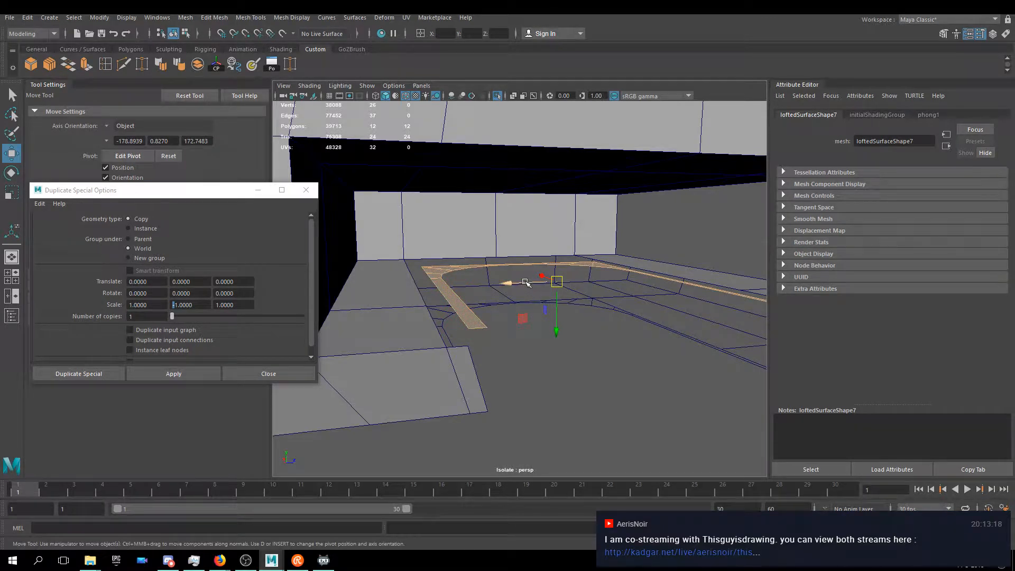
{"action": "key", "text": "r"}
{"action": "left_click_drag", "start_coordinate": [526, 283], "coordinate": [377, 276], "text": "alt"}
{"action": "left_click_drag", "start_coordinate": [243, 196], "coordinate": [233, 274]}
{"action": "left_click_drag", "start_coordinate": [455, 296], "coordinate": [539, 313], "text": "alt"}
- Undo the trial move of the mirrored strip's faces and reposition their pivot with vertex snapping
{"action": "key", "text": "w"}
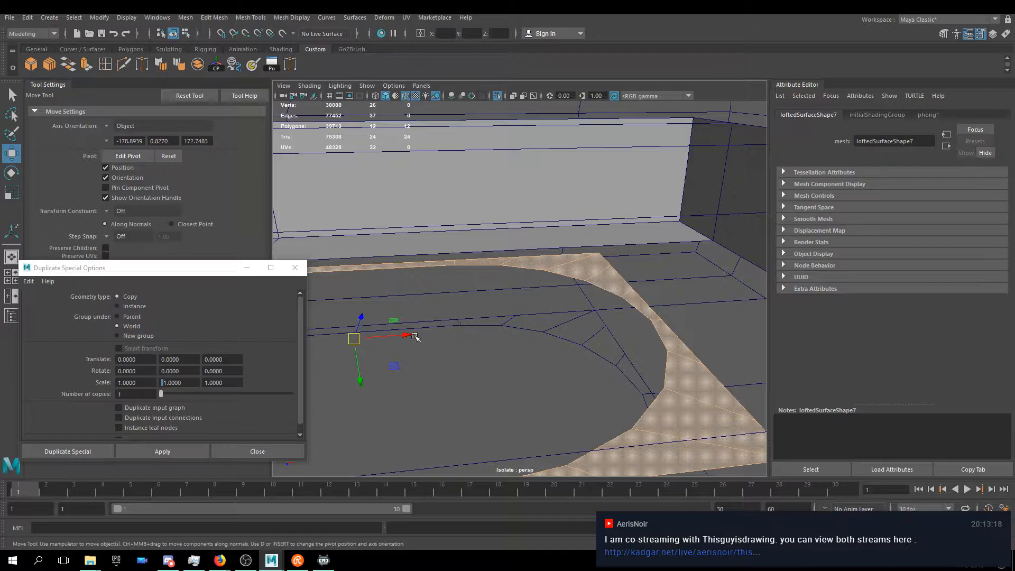
{"action": "left_click_drag", "start_coordinate": [401, 336], "coordinate": [602, 253]}
{"action": "key", "text": "ctrl+z"}
{"action": "key", "text": "d"}
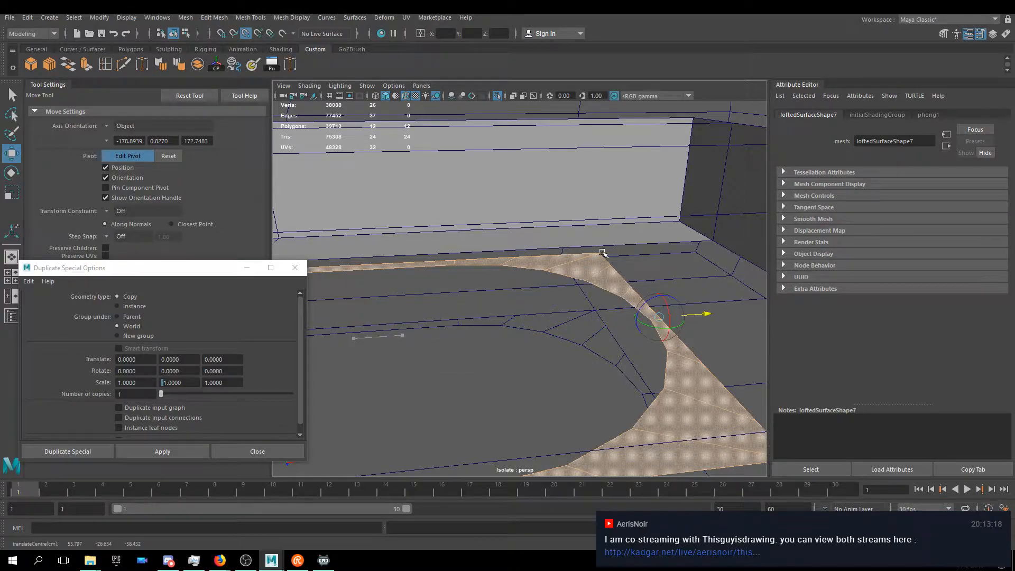
{"action": "left_click_drag", "start_coordinate": [529, 336], "coordinate": [523, 315], "text": "alt"}
{"action": "right_click_drag", "start_coordinate": [524, 314], "coordinate": [543, 270], "text": "alt"}
{"action": "left_click_drag", "start_coordinate": [543, 270], "coordinate": [473, 267], "text": "alt"}
- Select the block mesh and pick the border edges around its recess in edge mode
{"action": "left_click", "coordinate": [418, 305]}
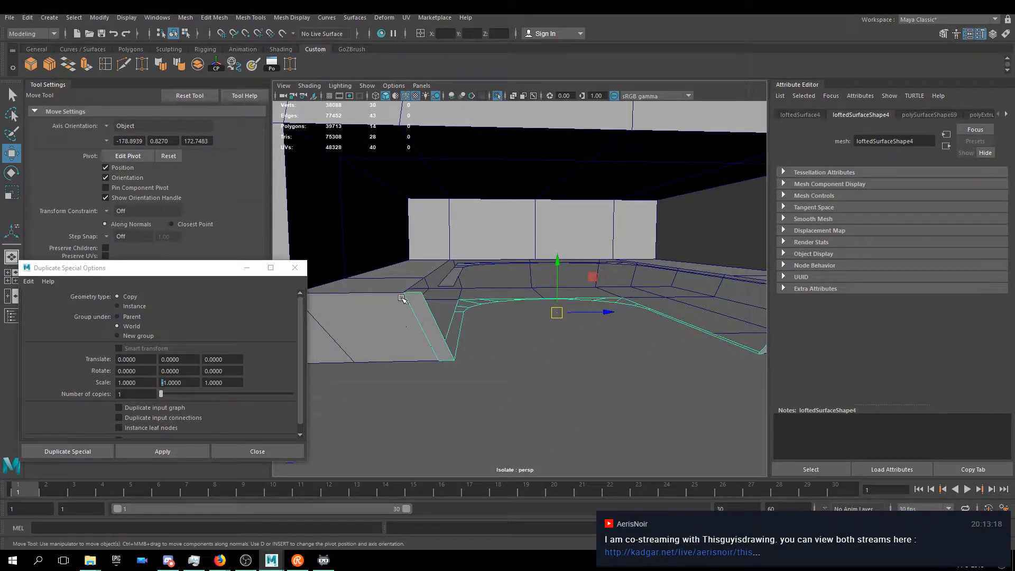
{"action": "left_click", "coordinate": [397, 307]}
{"action": "key", "text": "F10"}
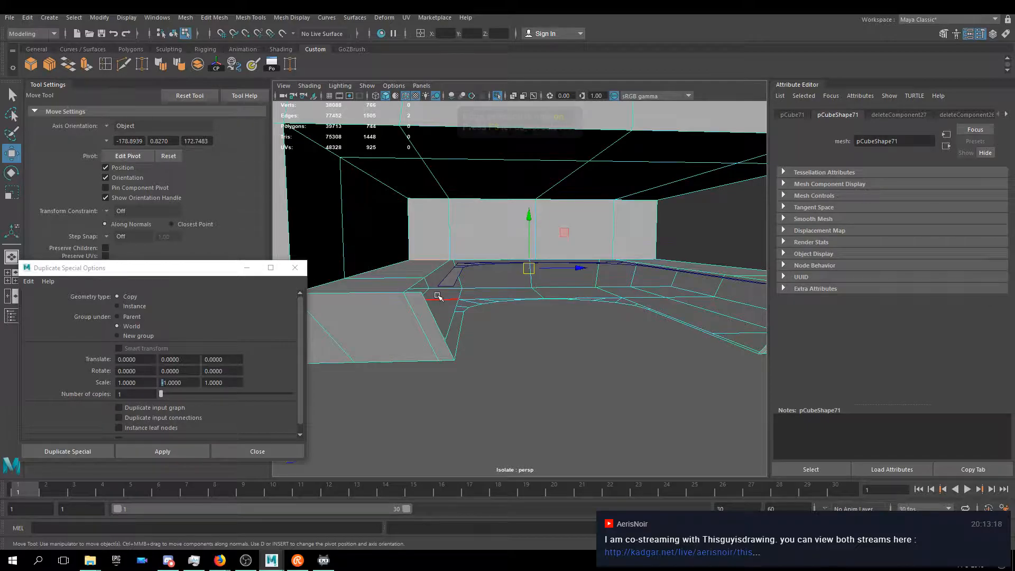
{"action": "left_click_drag", "start_coordinate": [569, 259], "coordinate": [545, 213], "text": "alt"}
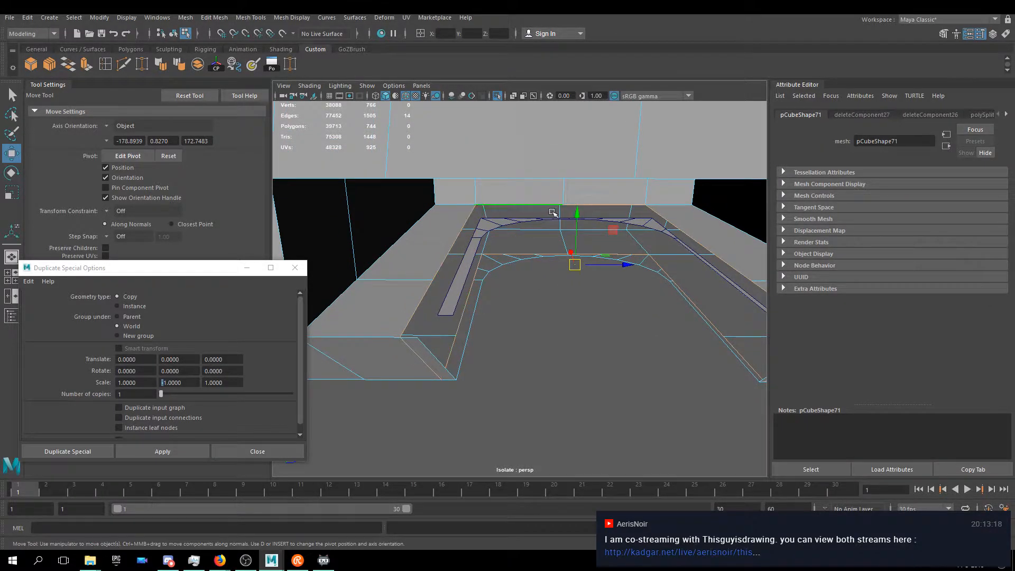
{"action": "left_click_drag", "start_coordinate": [613, 219], "coordinate": [475, 316], "text": "alt"}
{"action": "left_click_drag", "start_coordinate": [583, 311], "coordinate": [669, 323], "text": "alt"}
- Refine the edge selection around the recess rim, removing unwanted edges and adding a missing one at the front corner
{"action": "left_click", "coordinate": [671, 343], "text": "ctrl"}
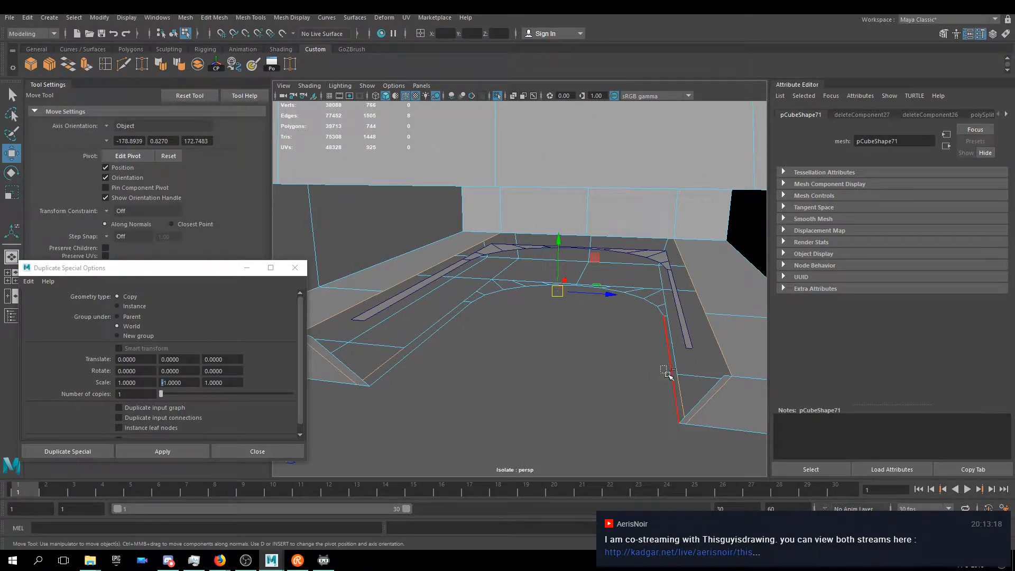
{"action": "left_click_drag", "start_coordinate": [402, 352], "coordinate": [532, 275], "text": "ctrl"}
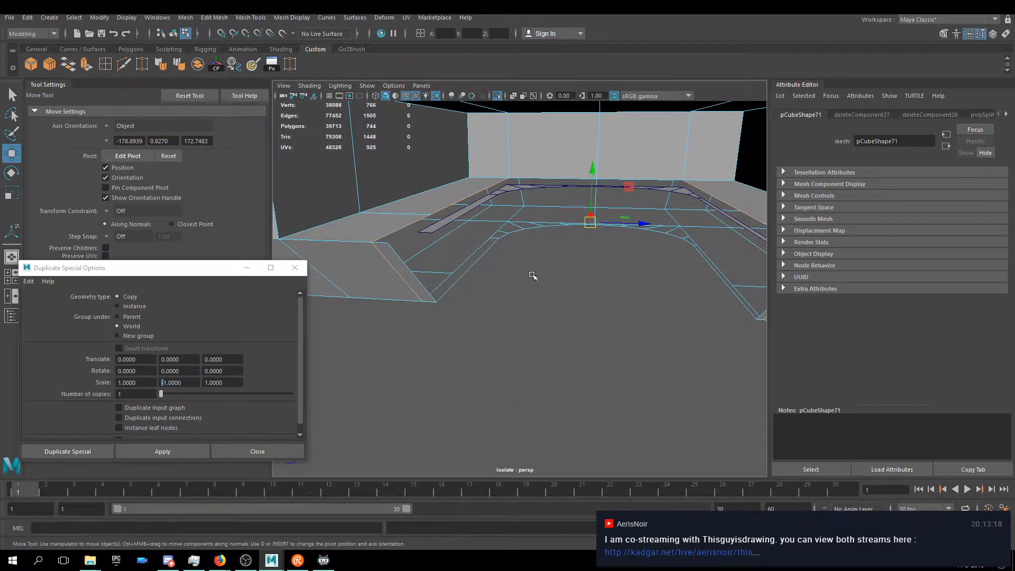
{"action": "left_click_drag", "start_coordinate": [431, 225], "coordinate": [506, 263], "text": "alt"}
{"action": "left_click_drag", "start_coordinate": [418, 256], "coordinate": [446, 271], "text": "alt"}
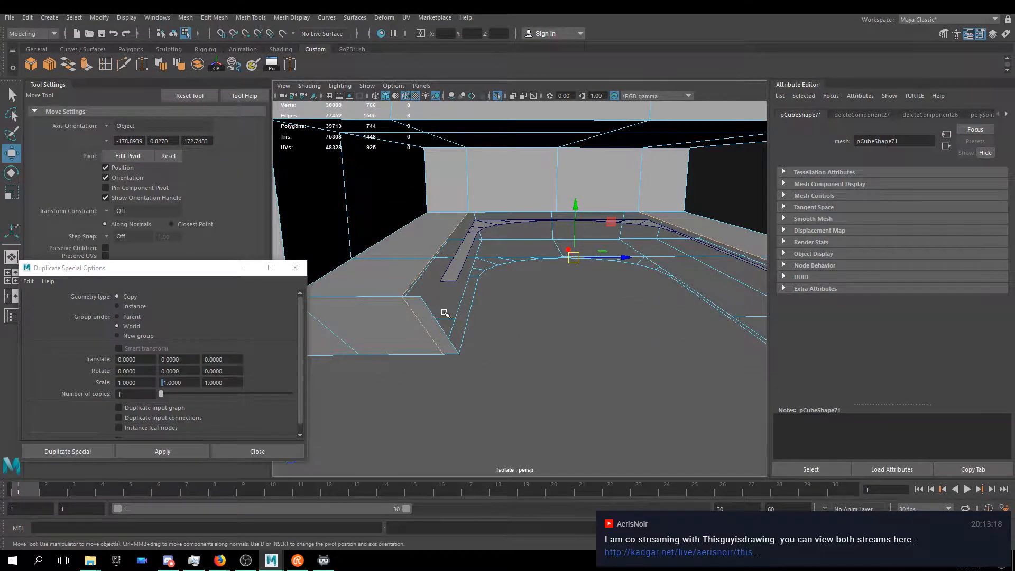
{"action": "left_click", "coordinate": [431, 327], "text": "shift"}
{"action": "left_click_drag", "start_coordinate": [544, 335], "coordinate": [668, 261], "text": "alt"}
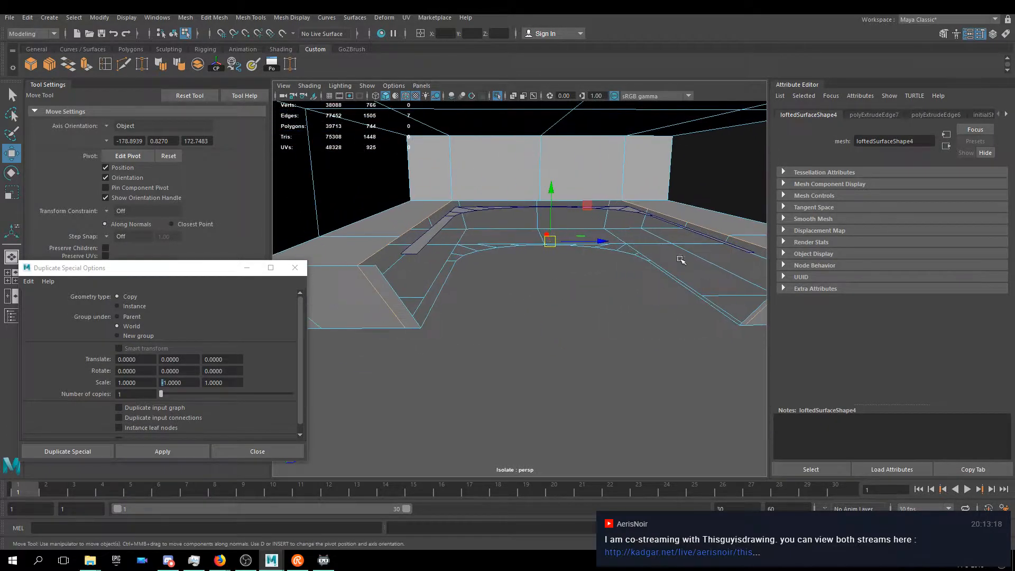
{"action": "left_click_drag", "start_coordinate": [412, 252], "coordinate": [500, 212], "text": "alt"}
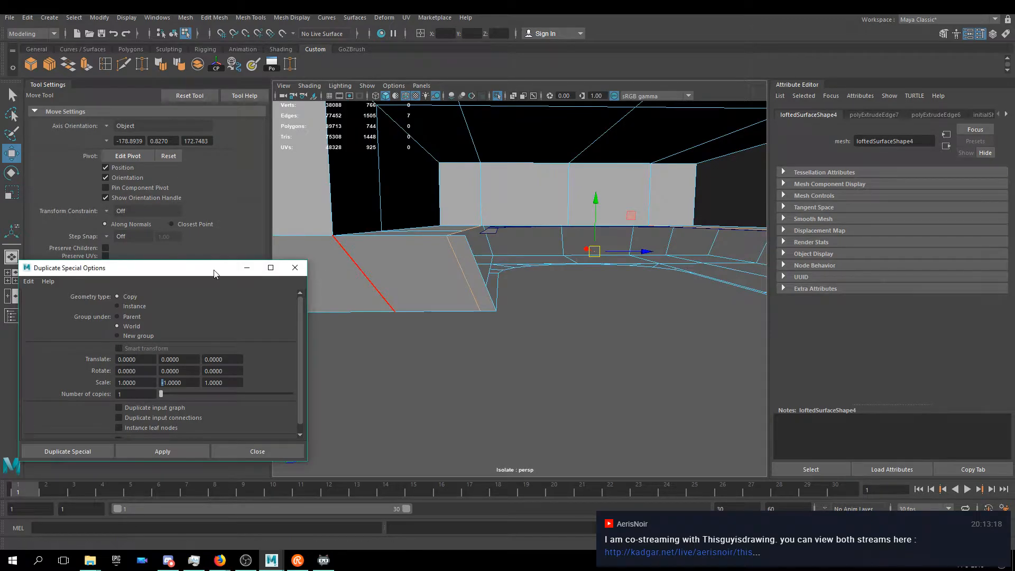
- Shift the Duplicate Special options window aside and correct the rim edge selection near the front corner
{"action": "left_click_drag", "start_coordinate": [213, 268], "coordinate": [233, 246]}
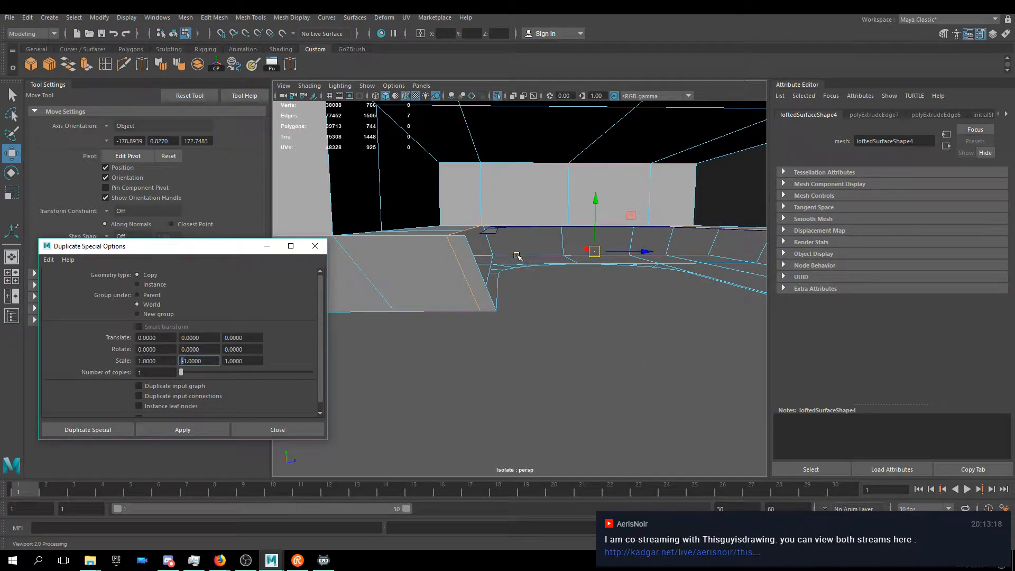
{"action": "left_click_drag", "start_coordinate": [519, 255], "coordinate": [510, 276], "text": "alt"}
{"action": "left_click_drag", "start_coordinate": [495, 311], "coordinate": [487, 317], "text": "alt"}
{"action": "left_click", "coordinate": [487, 317]}
{"action": "left_click_drag", "start_coordinate": [555, 344], "coordinate": [543, 332], "text": "alt"}
{"action": "left_click_drag", "start_coordinate": [615, 323], "coordinate": [580, 377], "text": "alt"}
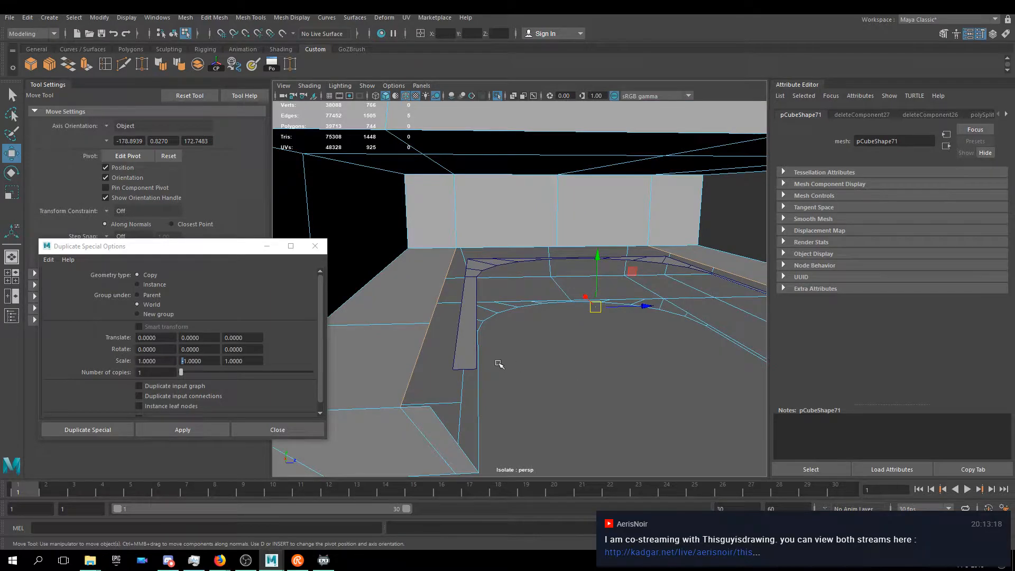
- Narrow the selection to the rim edges along one side, reposition their pivot and vertex-snap them inward to line up with the strip
{"action": "left_click_drag", "start_coordinate": [503, 365], "coordinate": [385, 313], "text": "alt"}
{"action": "left_click", "coordinate": [394, 273], "text": "shift"}
{"action": "left_click_drag", "start_coordinate": [394, 273], "coordinate": [543, 398], "text": "alt"}
{"action": "left_click_drag", "start_coordinate": [457, 323], "coordinate": [578, 371], "text": "alt"}
{"action": "left_click", "coordinate": [605, 333], "text": "shift"}
{"action": "key", "text": "d"}
{"action": "key", "text": "v"}
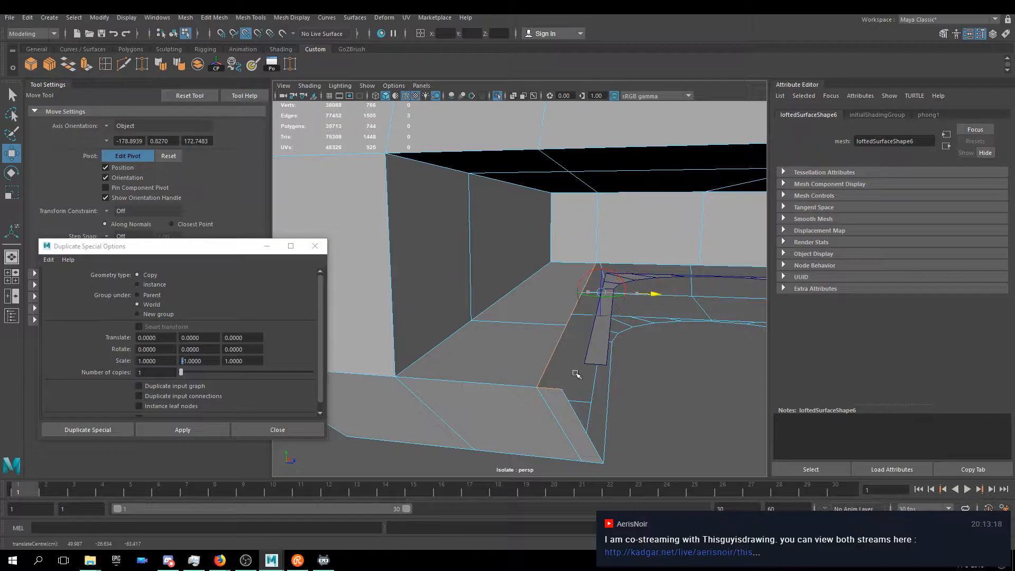
{"action": "middle_click_drag", "start_coordinate": [588, 365], "coordinate": [609, 355]}
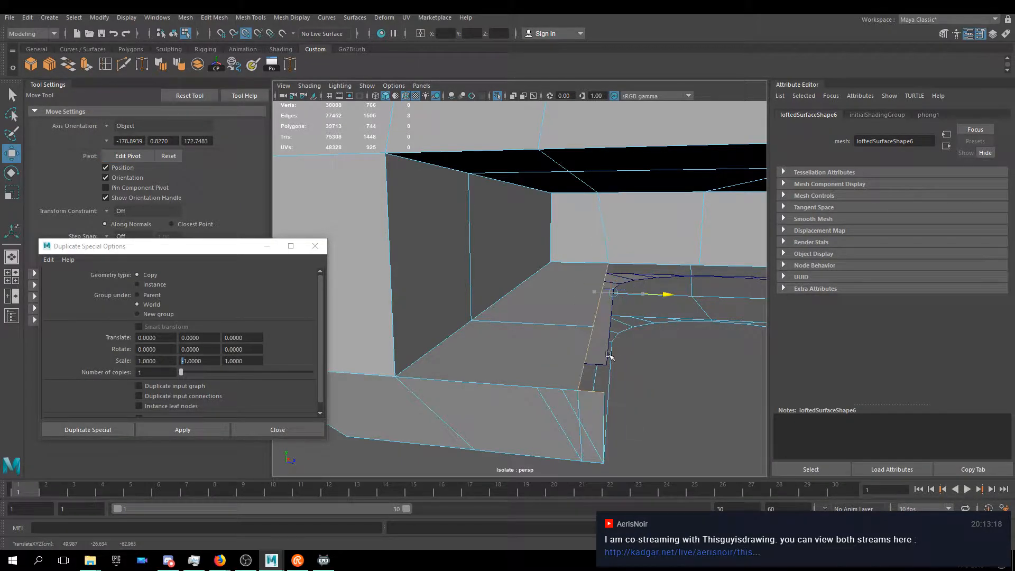
{"action": "middle_click_drag", "start_coordinate": [671, 396], "coordinate": [624, 346], "text": "alt"}
- Select the slanted flap's short front edge, snap its pivot to the corner vertex and move it along the block's front
{"action": "left_click", "coordinate": [558, 339]}
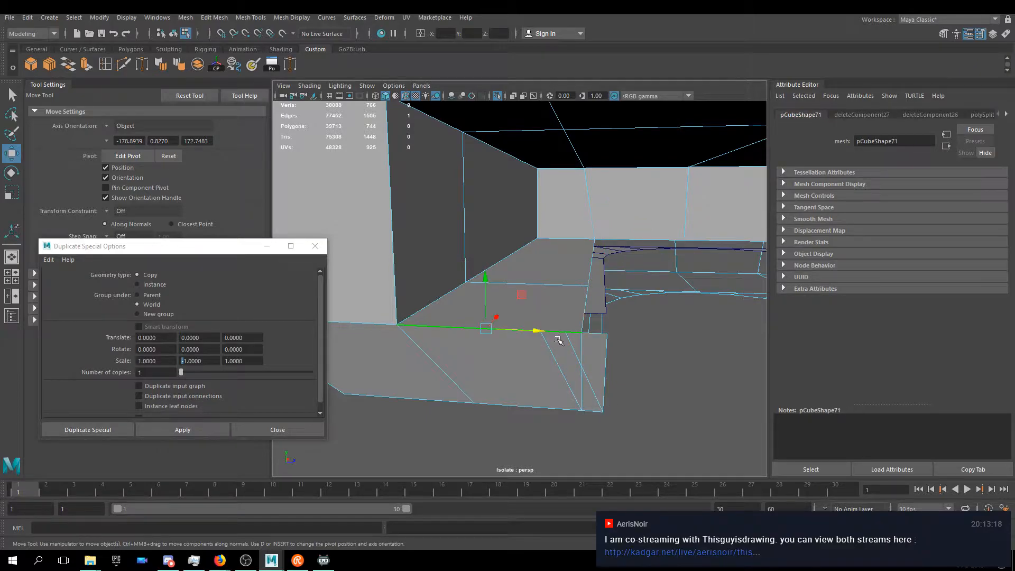
{"action": "left_click", "coordinate": [556, 336], "text": "shift"}
{"action": "left_click_drag", "start_coordinate": [558, 326], "coordinate": [563, 339]}
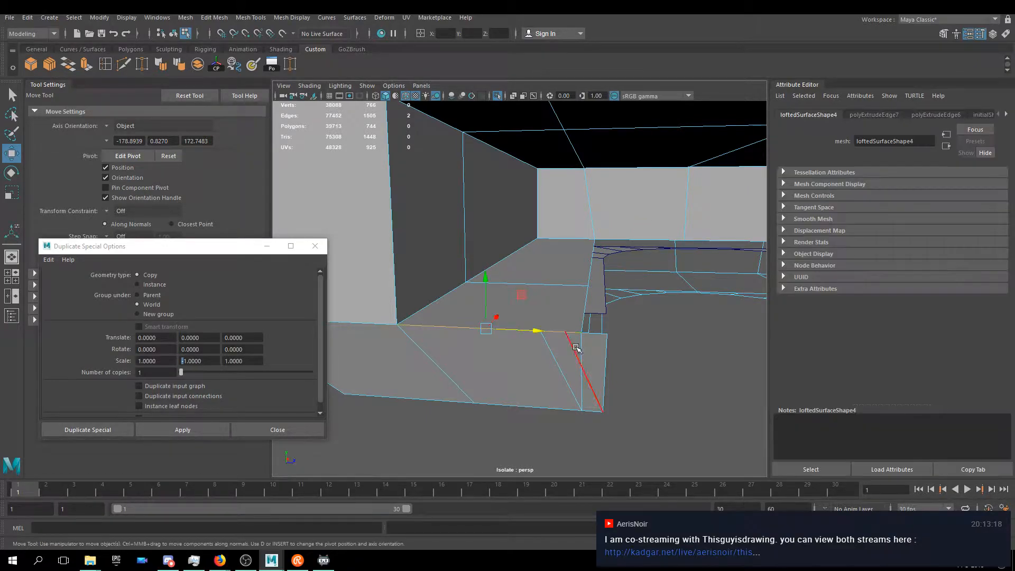
{"action": "left_click_drag", "start_coordinate": [472, 309], "coordinate": [470, 350], "text": "ctrl"}
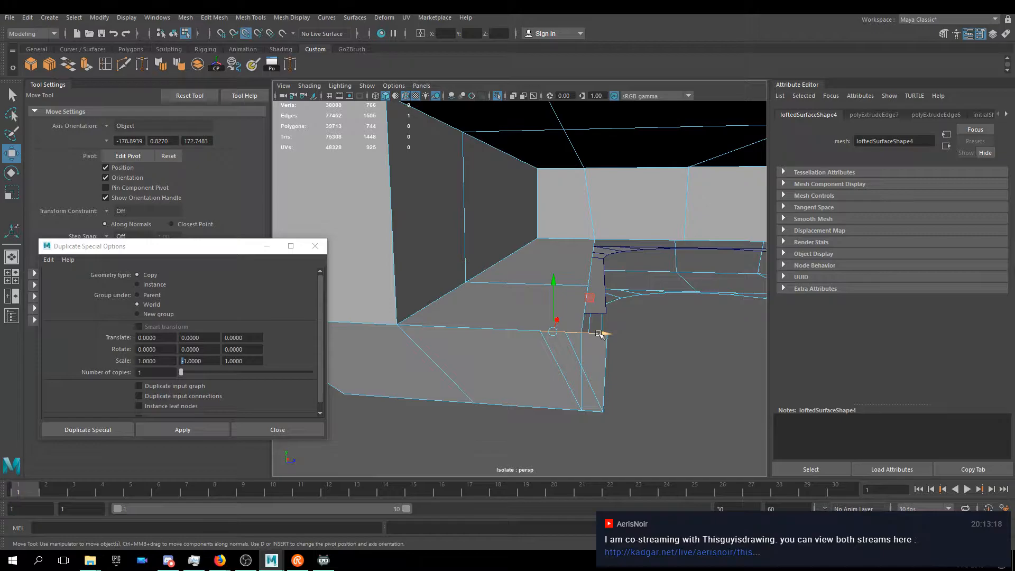
{"action": "key", "text": "d"}
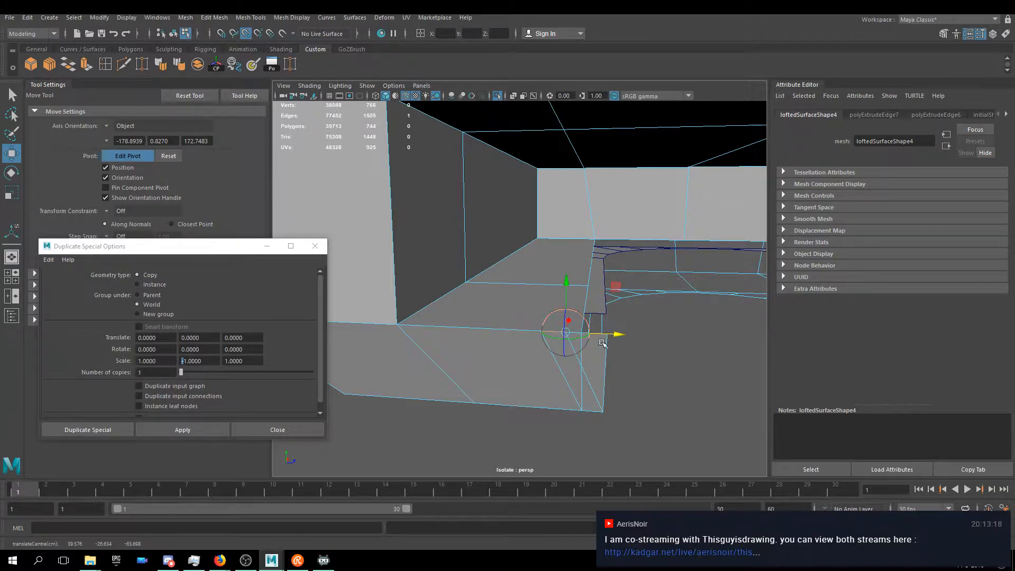
{"action": "left_click_drag", "start_coordinate": [612, 333], "coordinate": [623, 336]}
- Undo the accidental component mode change and delete the lofted strip with the end flap in object mode
{"action": "left_click_drag", "start_coordinate": [676, 367], "coordinate": [465, 383], "text": "alt"}
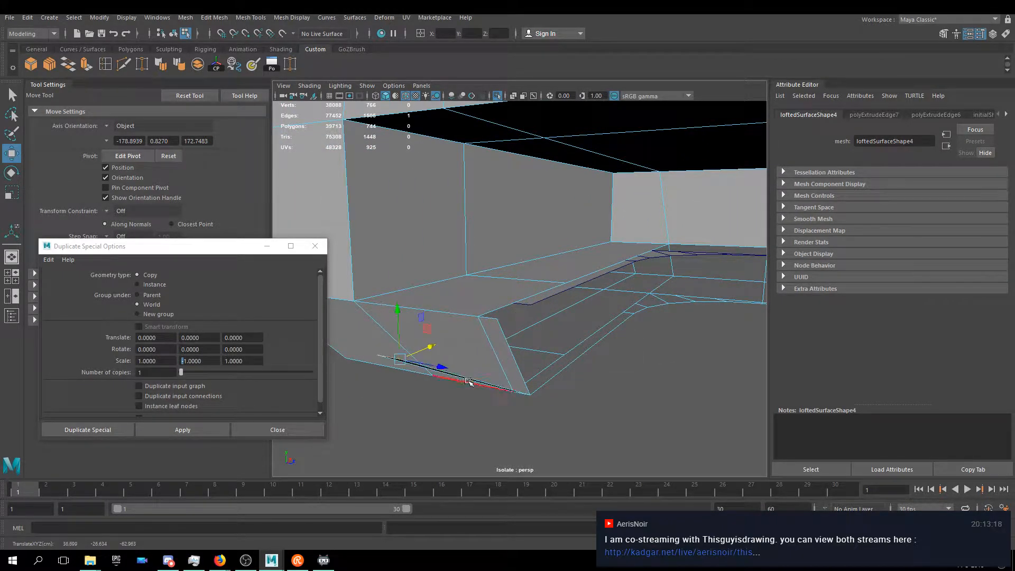
{"action": "right_click_drag", "start_coordinate": [509, 280], "coordinate": [507, 336]}
{"action": "key", "text": "ctrl+z"}
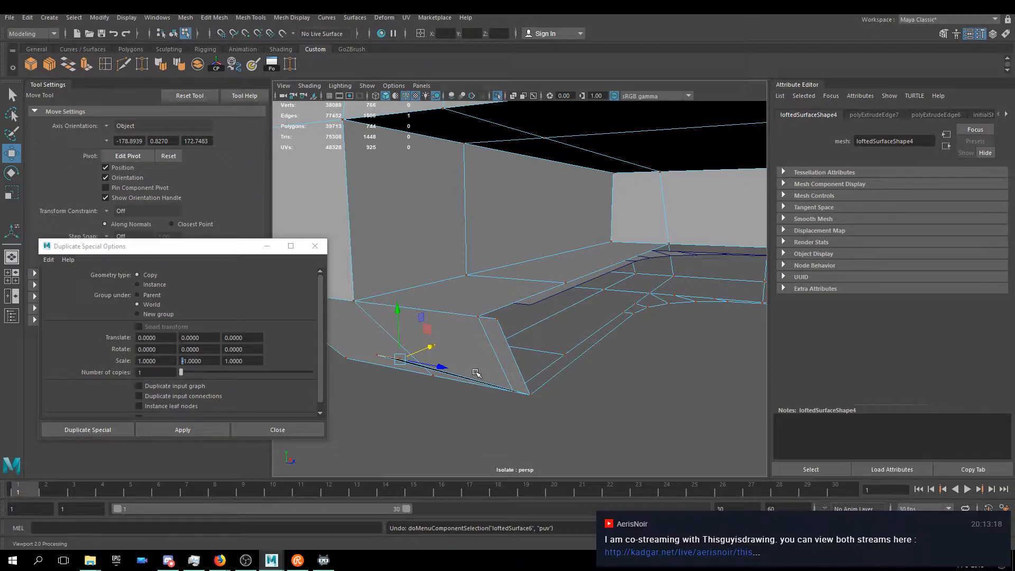
{"action": "left_click_drag", "start_coordinate": [457, 383], "coordinate": [484, 381], "text": "alt"}
{"action": "right_click_drag", "start_coordinate": [564, 260], "coordinate": [581, 240]}
{"action": "left_click", "coordinate": [569, 257]}
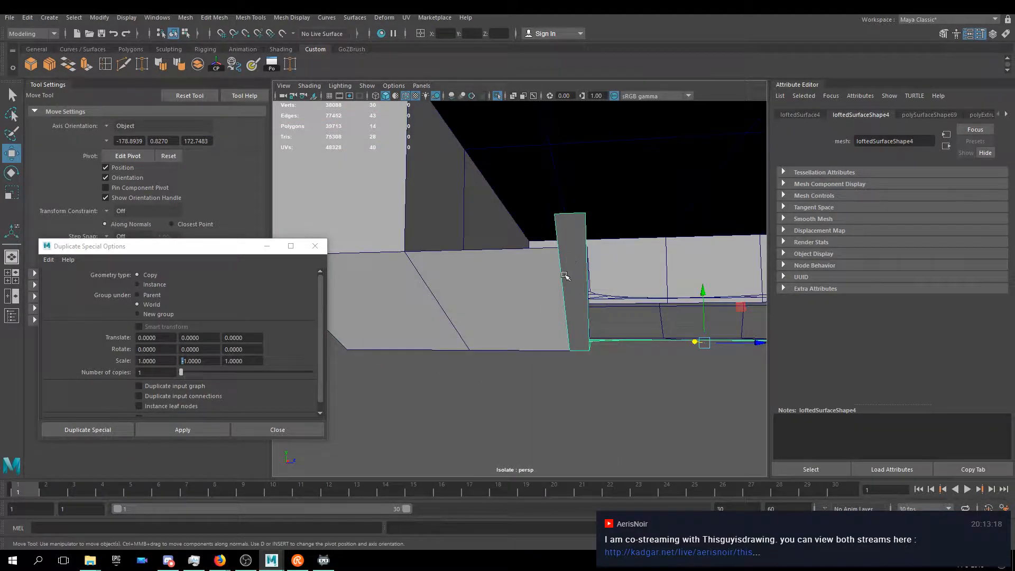
{"action": "left_click", "coordinate": [592, 336]}
{"action": "left_click_drag", "start_coordinate": [602, 341], "coordinate": [615, 368], "text": "alt"}
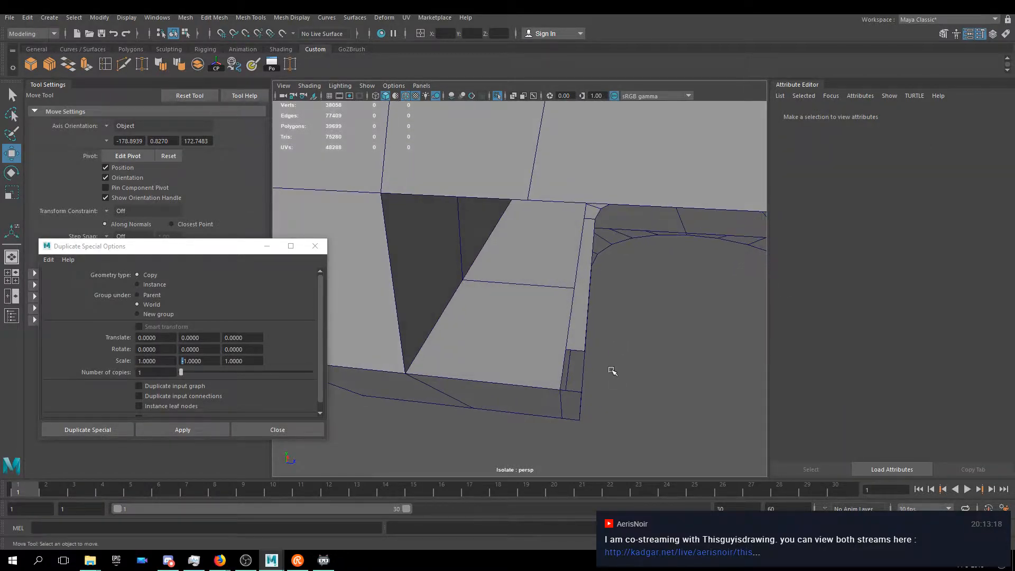
- Select the end edge of the upper lofted strip and vertex-snap it to the block's front corner
{"action": "left_click_drag", "start_coordinate": [581, 317], "coordinate": [544, 306], "text": "alt"}
{"action": "left_click", "coordinate": [537, 316]}
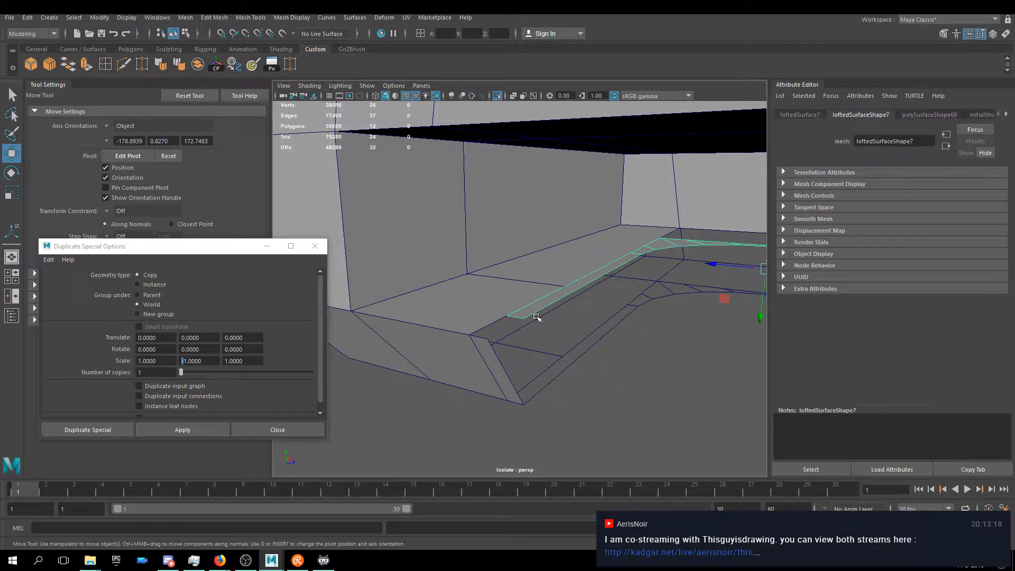
{"action": "key", "text": "F10"}
{"action": "left_click", "coordinate": [524, 315]}
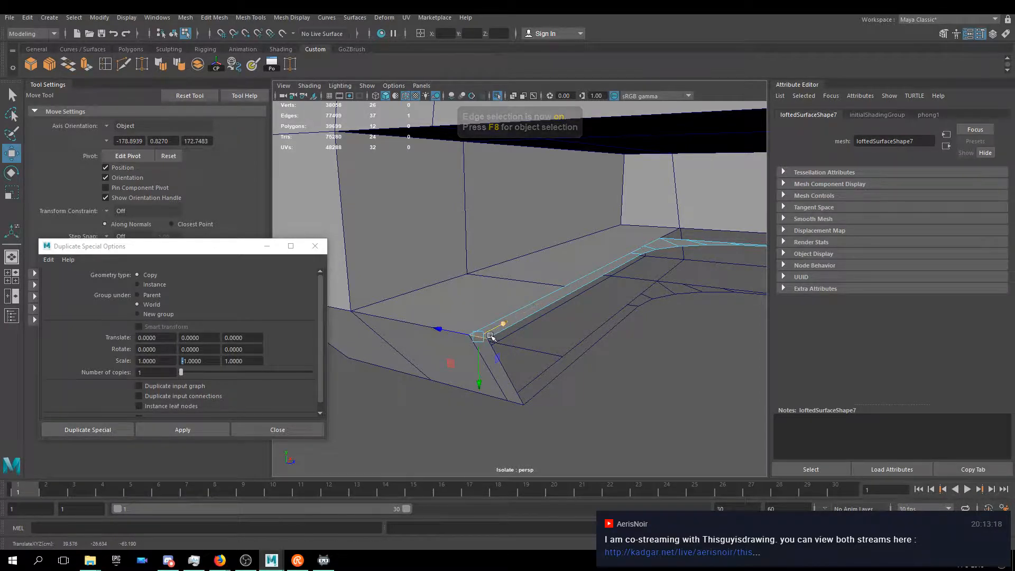
{"action": "middle_click_drag", "start_coordinate": [531, 312], "coordinate": [427, 347], "text": "alt"}
{"action": "left_click_drag", "start_coordinate": [427, 347], "coordinate": [501, 332], "text": "alt"}
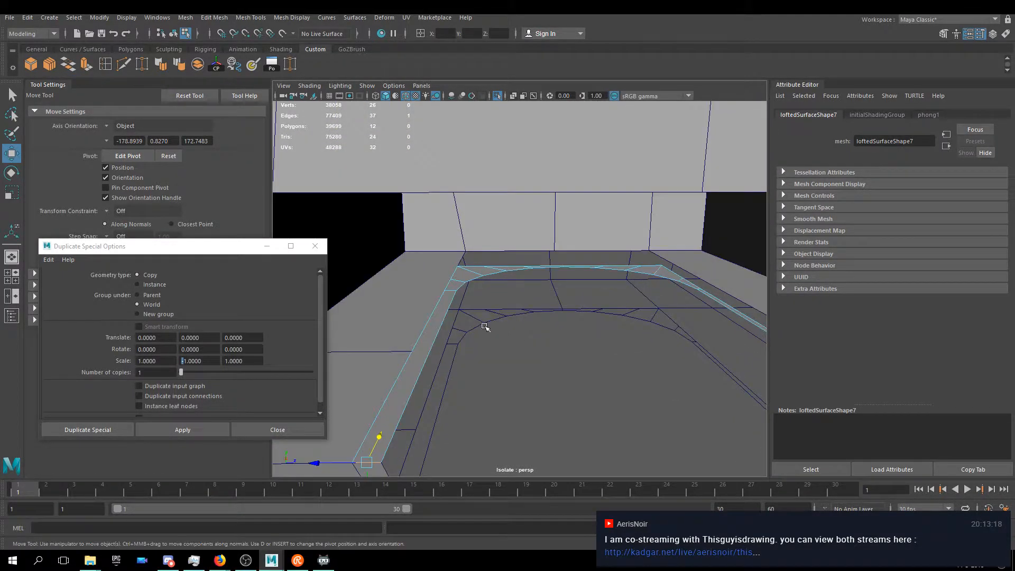
- Return to object mode and examine how the upper strip sits against the block along the recess's back wall
{"action": "right_click_drag", "start_coordinate": [470, 272], "coordinate": [520, 254]}
{"action": "left_click_drag", "start_coordinate": [520, 255], "coordinate": [554, 290], "text": "alt"}
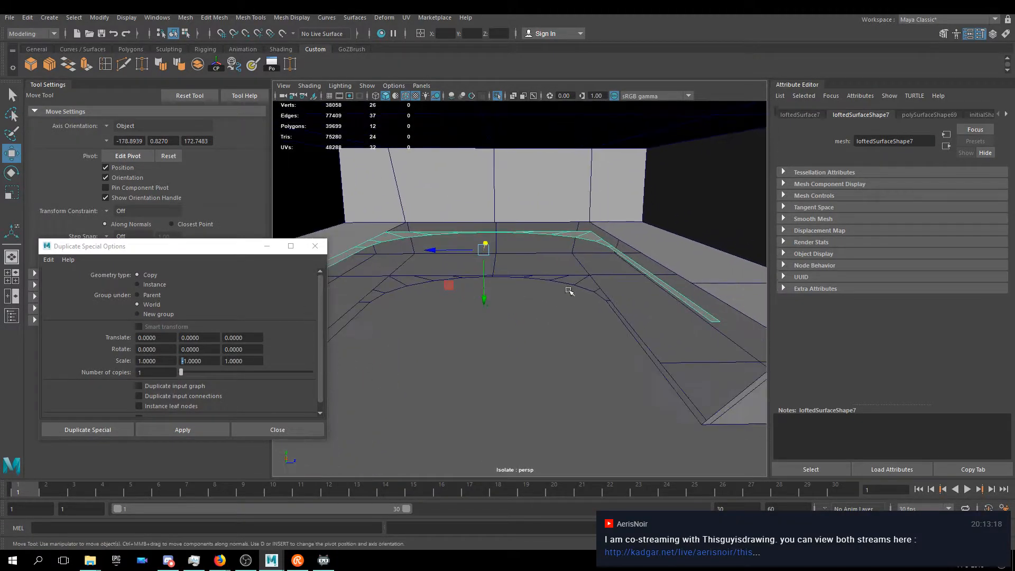
{"action": "left_click_drag", "start_coordinate": [696, 309], "coordinate": [543, 290], "text": "alt"}
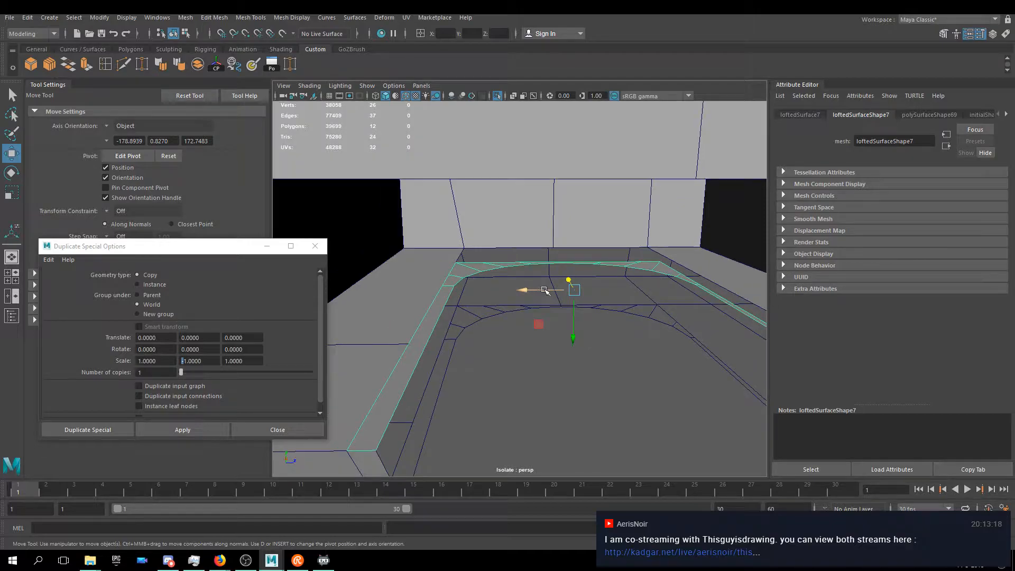
{"action": "left_click_drag", "start_coordinate": [606, 256], "coordinate": [606, 197], "text": "alt"}
{"action": "left_click", "coordinate": [606, 198]}
{"action": "left_click_drag", "start_coordinate": [636, 186], "coordinate": [597, 200], "text": "alt"}
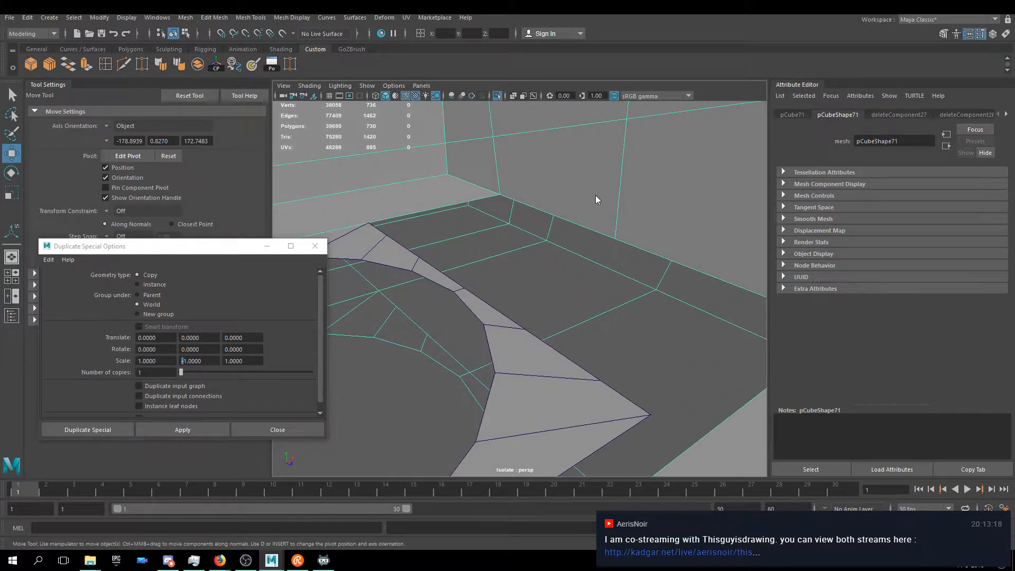
{"action": "right_click", "coordinate": [596, 197]}
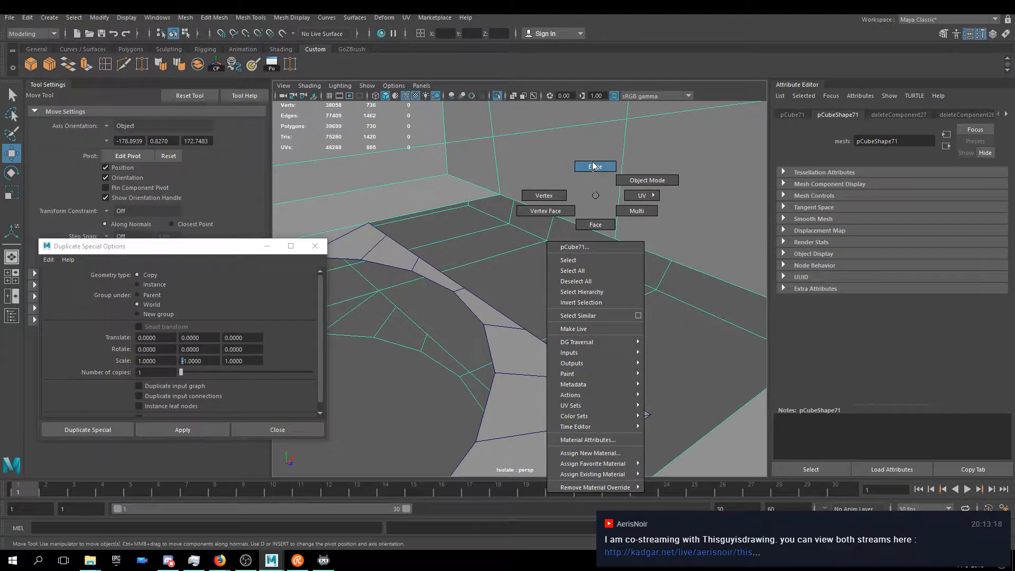
{"action": "left_click", "coordinate": [635, 180]}
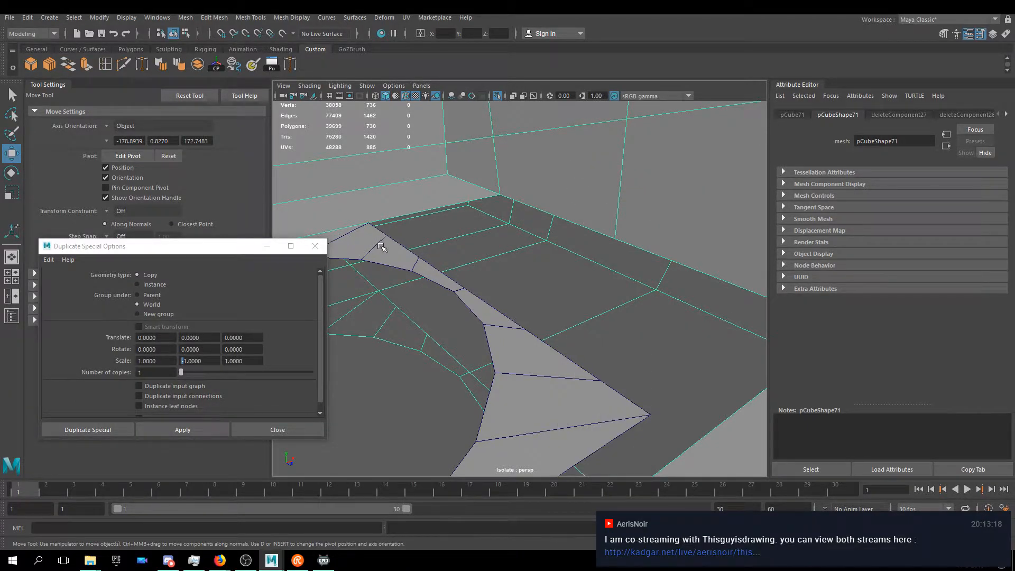
{"action": "left_click_drag", "start_coordinate": [397, 246], "coordinate": [518, 245], "text": "alt"}
{"action": "right_click", "coordinate": [444, 268]}
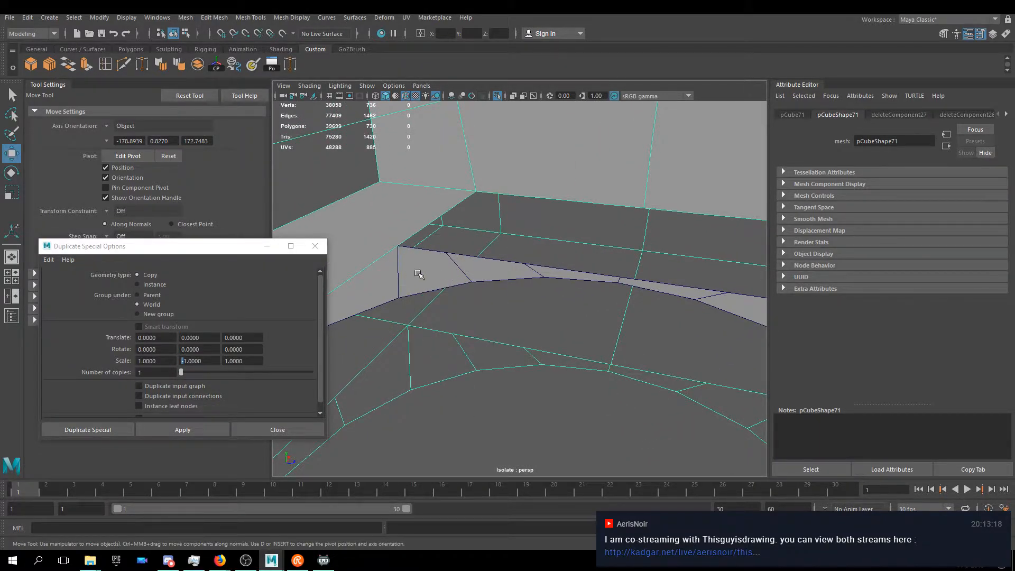
{"action": "right_click_drag", "start_coordinate": [420, 283], "coordinate": [482, 426]}
- Select the upper strip in edge mode and pick all of its outer edges along the back side
{"action": "left_click_drag", "start_coordinate": [452, 306], "coordinate": [510, 267], "text": "alt"}
{"action": "left_click", "coordinate": [462, 215]}
{"action": "key", "text": "F10"}
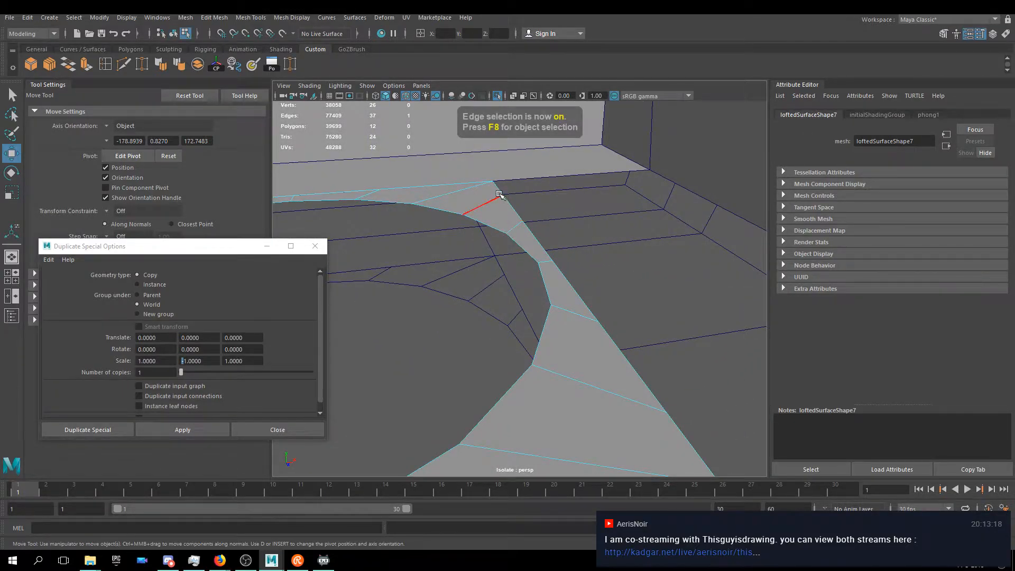
{"action": "left_click", "coordinate": [502, 192]}
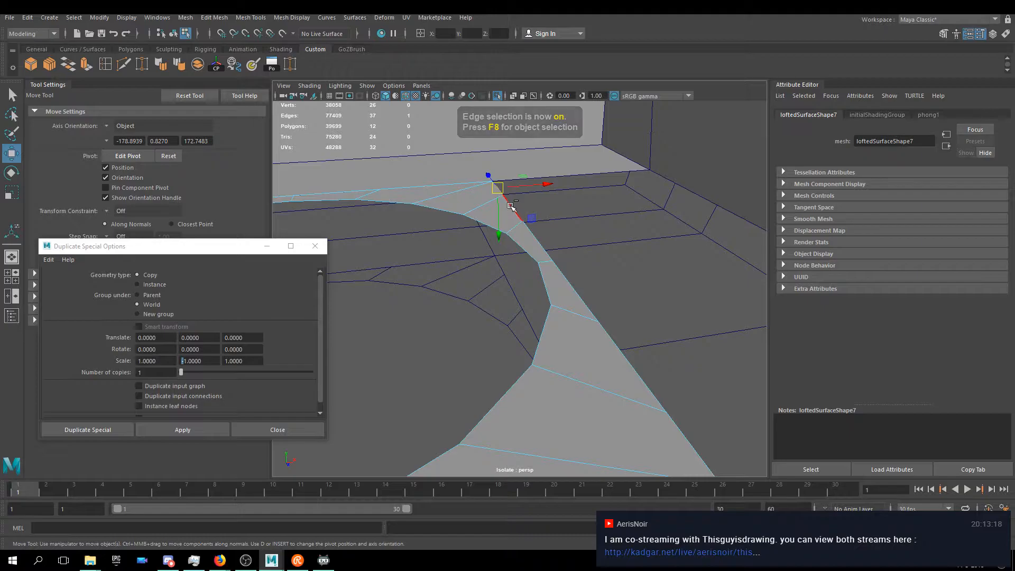
{"action": "left_click", "coordinate": [516, 214], "text": "shift"}
{"action": "left_click", "coordinate": [534, 243], "text": "shift"}
{"action": "left_click", "coordinate": [552, 269], "text": "shift"}
{"action": "left_click_drag", "start_coordinate": [571, 289], "coordinate": [553, 248], "text": "alt"}
{"action": "left_click", "coordinate": [587, 279], "text": "shift"}
{"action": "left_click", "coordinate": [621, 324], "text": "shift"}
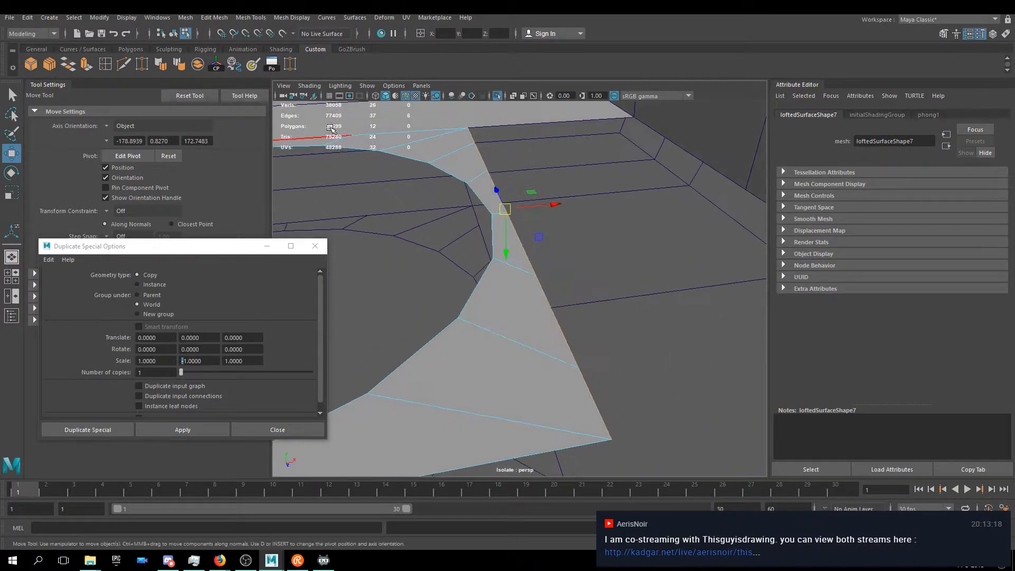
- Extrude the selected outer strip edges and vertex-snap the new edges back to the block's rear wall
{"action": "left_click", "coordinate": [86, 64]}
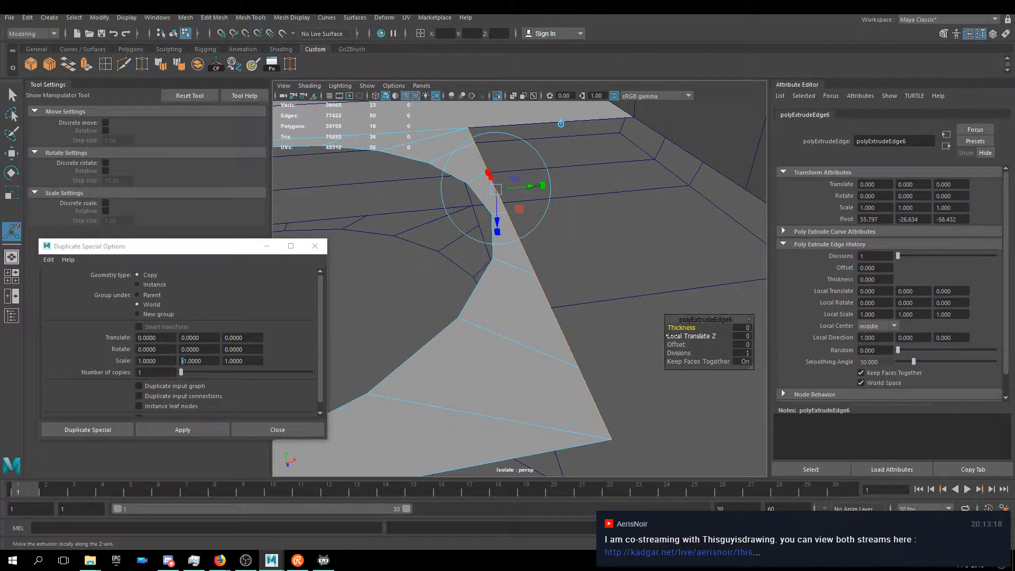
{"action": "left_click_drag", "start_coordinate": [640, 294], "coordinate": [625, 282], "text": "alt"}
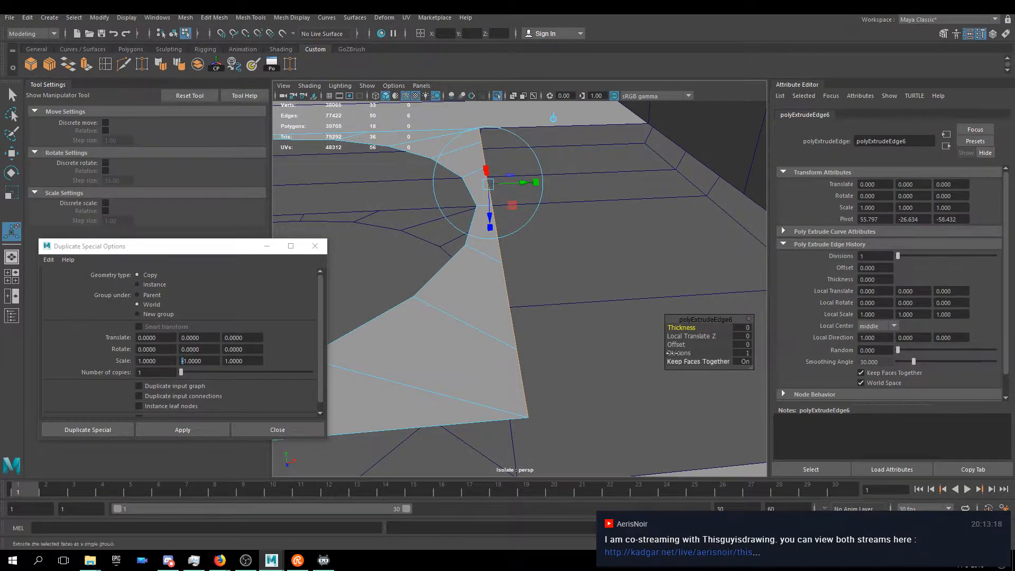
{"action": "key", "text": "w"}
{"action": "left_click_drag", "start_coordinate": [533, 206], "coordinate": [494, 249], "text": "alt"}
{"action": "left_click", "coordinate": [488, 242]}
{"action": "middle_click_drag", "start_coordinate": [543, 199], "coordinate": [612, 150]}
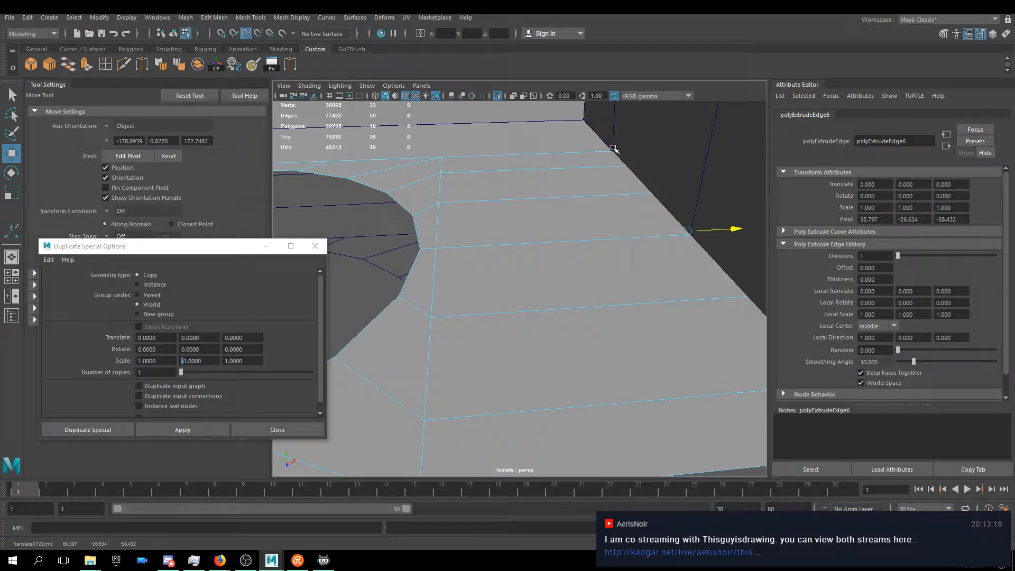
- Return to object mode, clear the selection and select the lower lofted strip at the recess's bottom rim
{"action": "right_click_drag", "start_coordinate": [431, 192], "coordinate": [471, 179]}
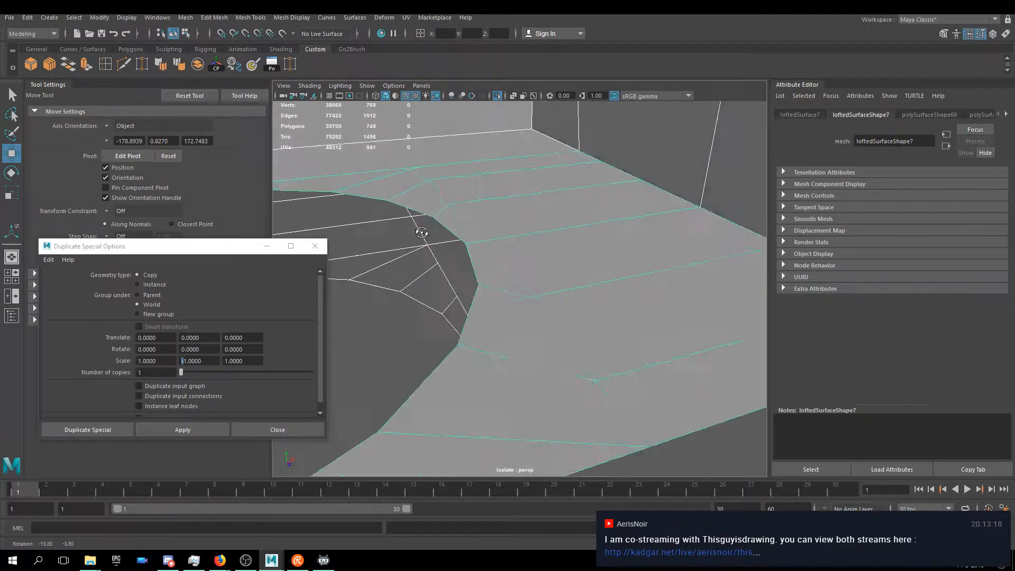
{"action": "key", "text": "f"}
{"action": "left_click_drag", "start_coordinate": [452, 266], "coordinate": [481, 237], "text": "alt"}
{"action": "right_click_drag", "start_coordinate": [481, 236], "coordinate": [517, 222]}
{"action": "left_click", "coordinate": [524, 379]}
{"action": "middle_click_drag", "start_coordinate": [524, 380], "coordinate": [518, 269], "text": "alt"}
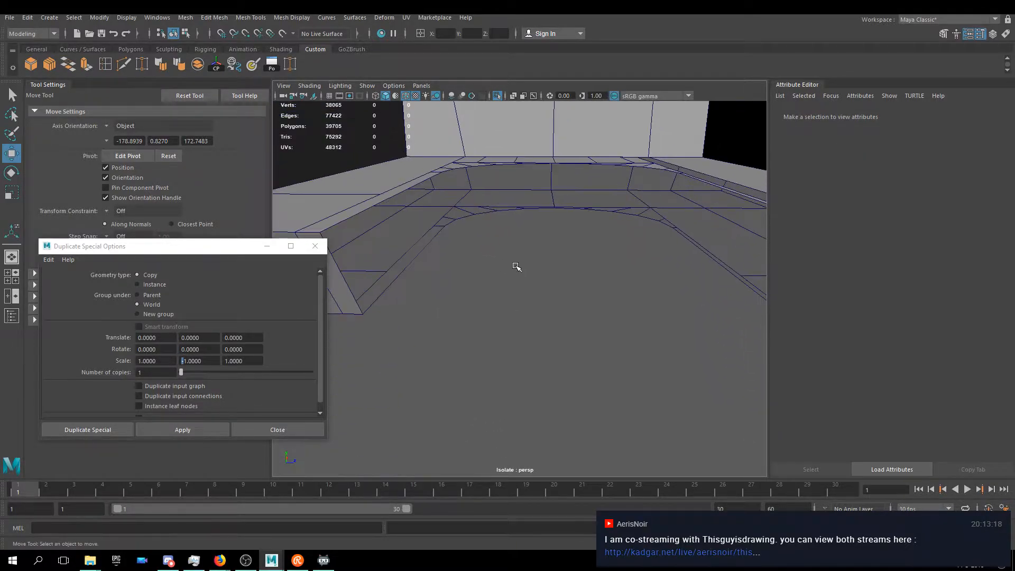
{"action": "left_click_drag", "start_coordinate": [511, 255], "coordinate": [548, 265], "text": "alt"}
{"action": "left_click", "coordinate": [577, 253]}
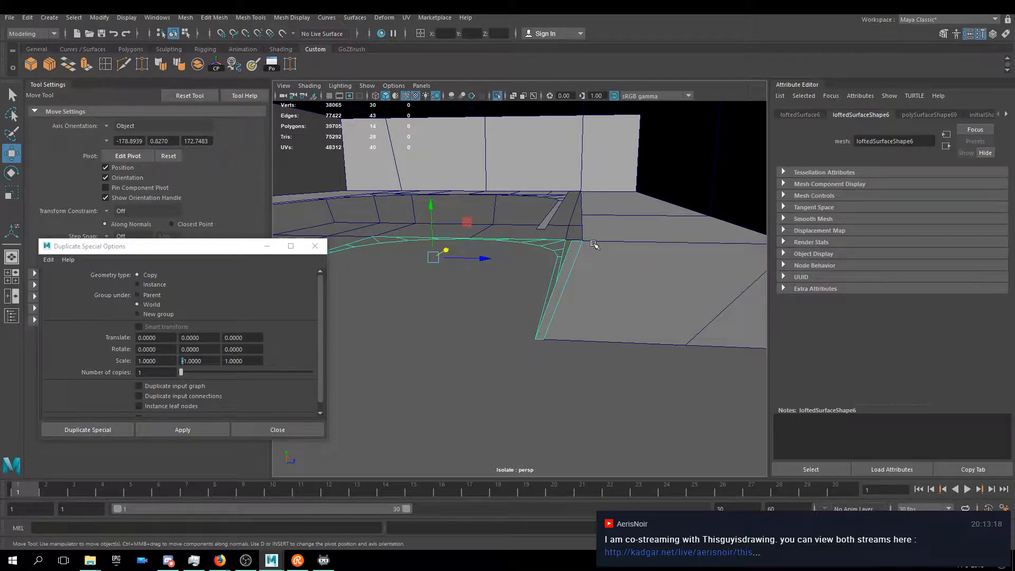
- Select the top edge of the lower strip's end piece and vertex-snap it sideways in line with the upper strip's end
{"action": "key", "text": "F10"}
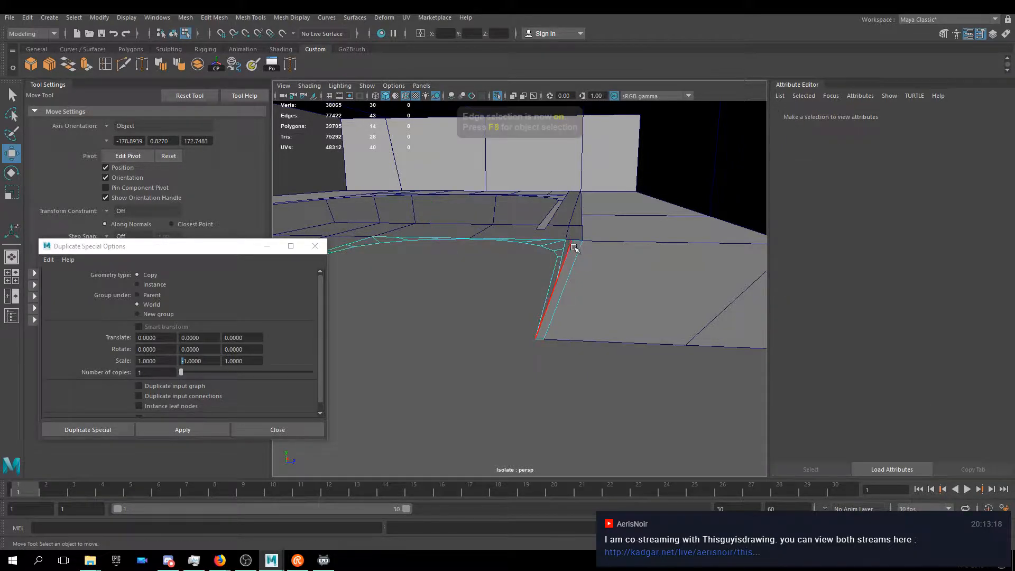
{"action": "left_click", "coordinate": [577, 237]}
{"action": "left_click_drag", "start_coordinate": [509, 259], "coordinate": [532, 275], "text": "alt"}
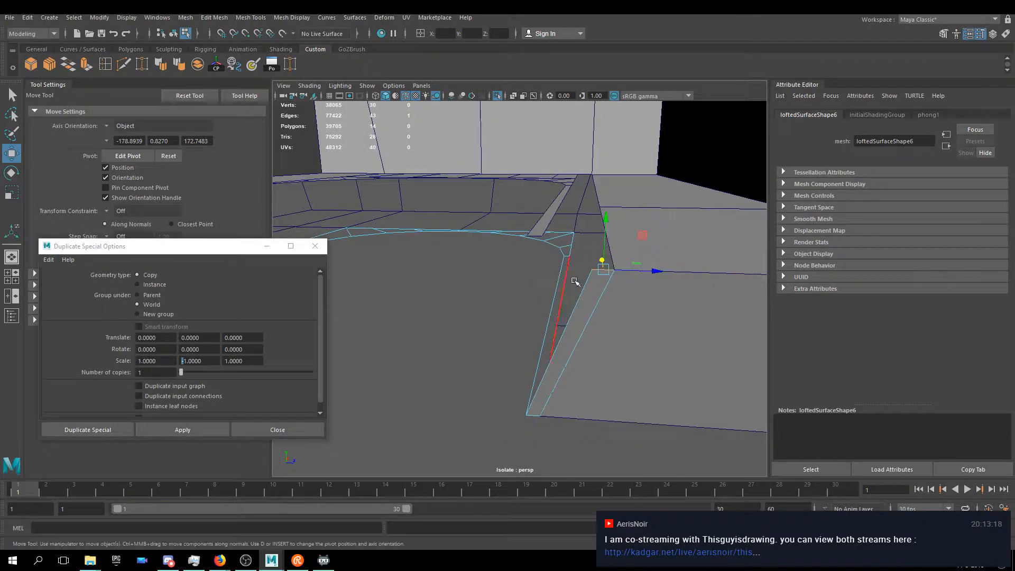
{"action": "key", "text": "d"}
{"action": "left_click", "coordinate": [635, 288]}
{"action": "key", "text": "ctrl+z"}
{"action": "key", "text": "v"}
{"action": "left_click_drag", "start_coordinate": [635, 271], "coordinate": [562, 276]}
{"action": "key", "text": "v"}
{"action": "left_click_drag", "start_coordinate": [671, 401], "coordinate": [543, 316]}
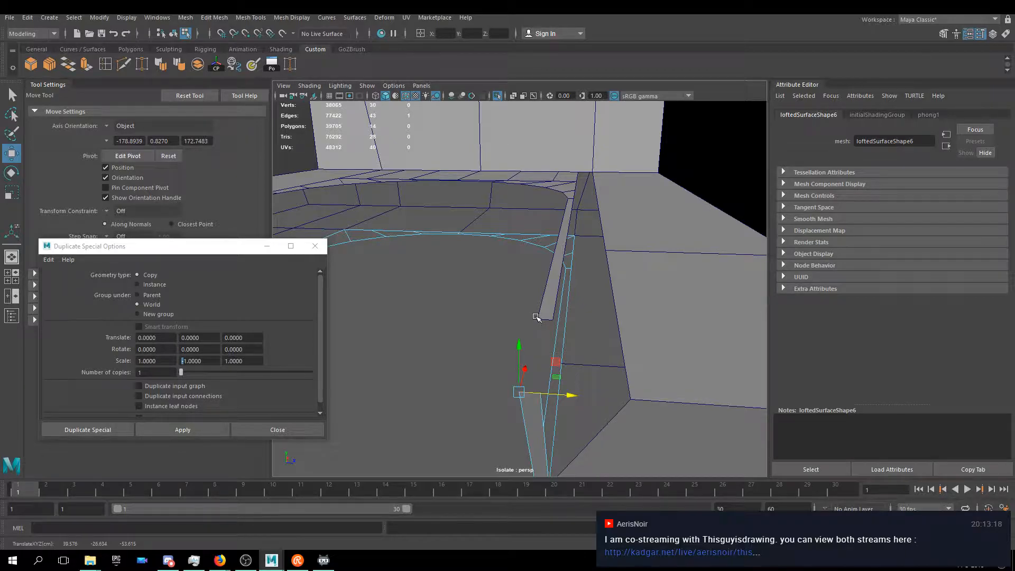
{"action": "left_click_drag", "start_coordinate": [555, 306], "coordinate": [560, 302], "text": "alt"}
{"action": "key", "text": "v"}
{"action": "left_click_drag", "start_coordinate": [606, 346], "coordinate": [564, 290]}
- Select the block's side edges along the recess rim and vertex-snap them sideways in line with the upper strip's end
{"action": "left_click", "coordinate": [648, 301]}
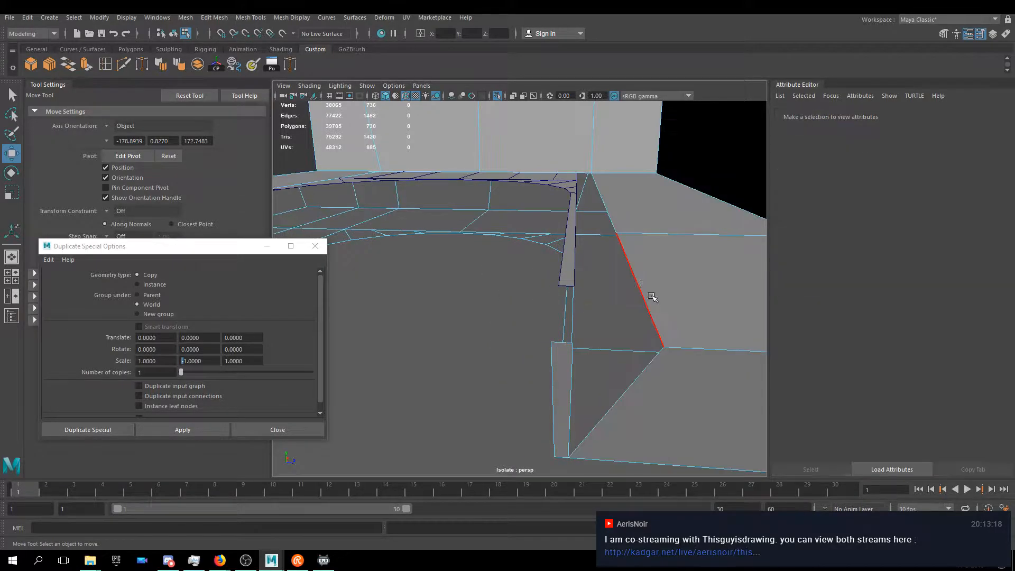
{"action": "right_click", "coordinate": [622, 206]}
{"action": "left_click", "coordinate": [621, 177]}
{"action": "double_click", "coordinate": [601, 197]}
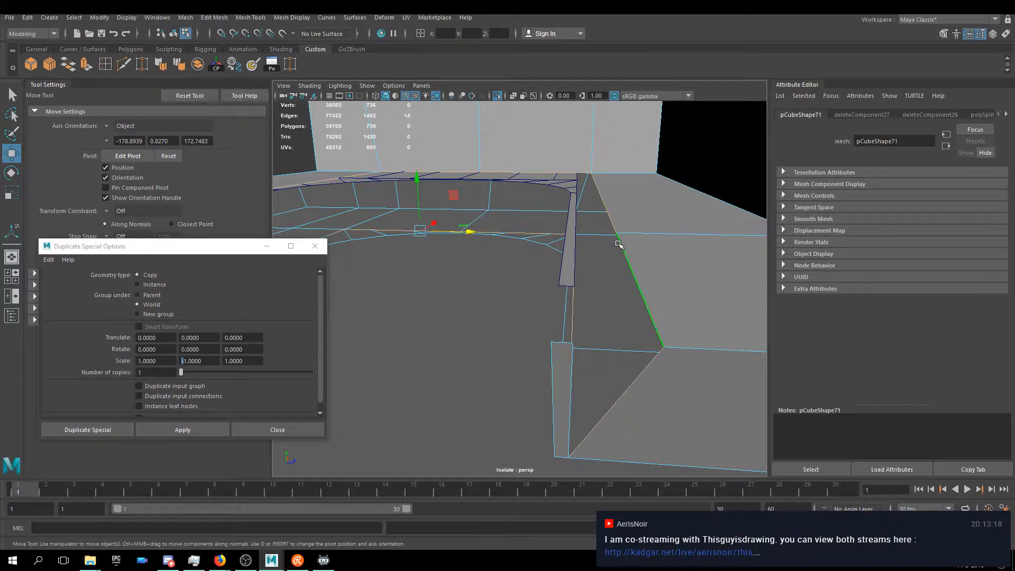
{"action": "left_click", "coordinate": [630, 267]}
{"action": "key", "text": "v"}
{"action": "left_click", "coordinate": [628, 264]}
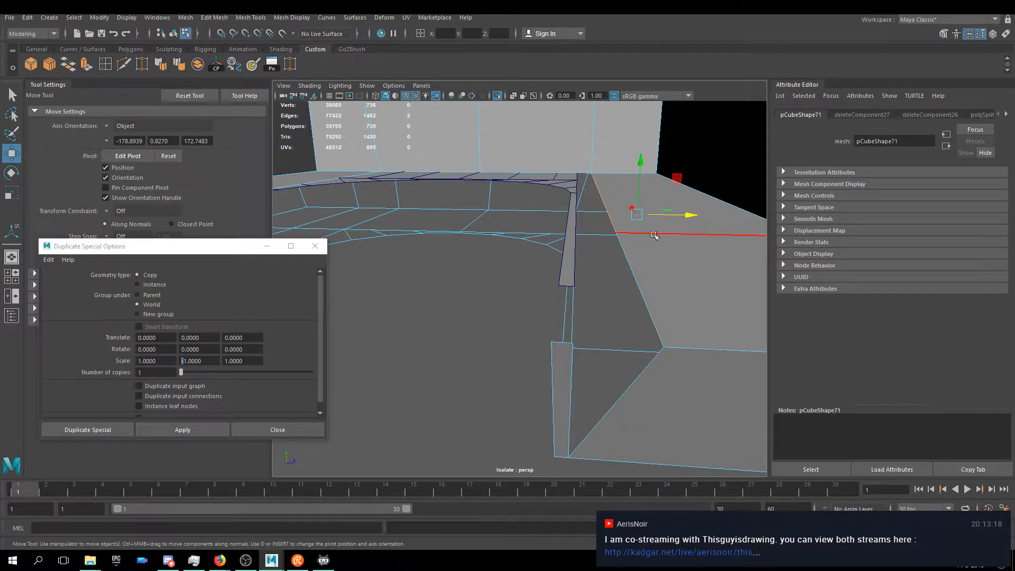
{"action": "left_click", "coordinate": [628, 264]}
{"action": "left_click", "coordinate": [602, 199]}
{"action": "key", "text": "v"}
{"action": "middle_click_drag", "start_coordinate": [649, 209], "coordinate": [573, 280]}
{"action": "left_click_drag", "start_coordinate": [569, 266], "coordinate": [584, 263], "text": "alt"}
- Select the upper strip in edge mode and vertex-snap its short end edge forward to the block's front corner
{"action": "right_click", "coordinate": [595, 193]}
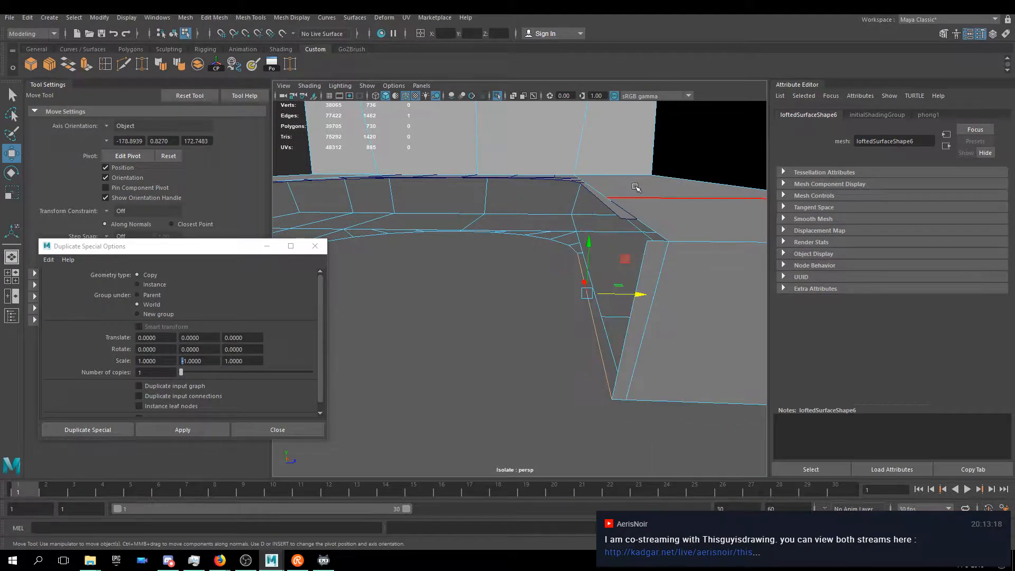
{"action": "right_click", "coordinate": [635, 187]}
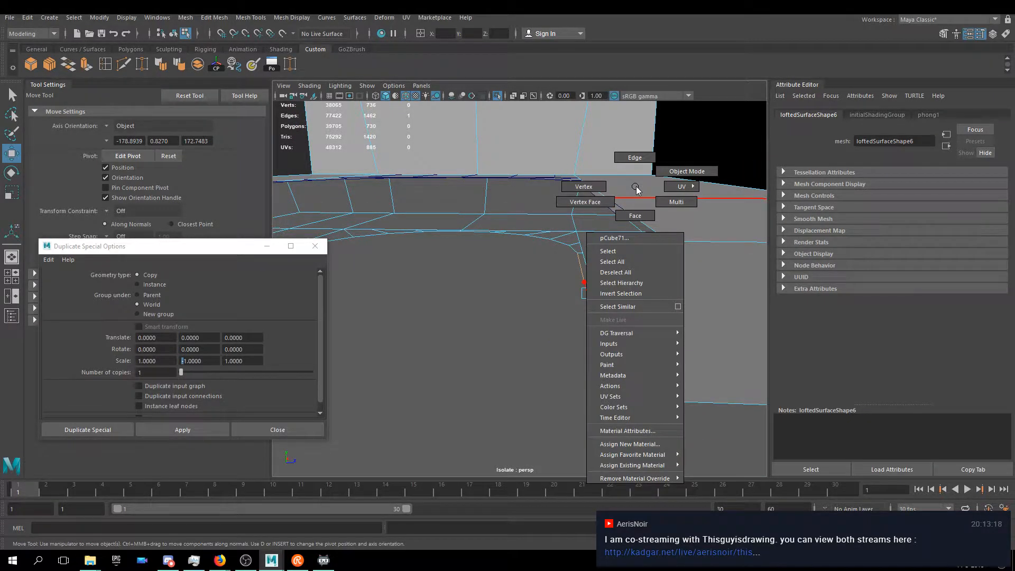
{"action": "right_click_drag", "start_coordinate": [637, 187], "coordinate": [712, 182]}
{"action": "right_click_drag", "start_coordinate": [622, 183], "coordinate": [660, 196]}
{"action": "left_click_drag", "start_coordinate": [626, 182], "coordinate": [599, 139], "text": "alt"}
{"action": "right_click_drag", "start_coordinate": [603, 144], "coordinate": [619, 227]}
{"action": "left_click", "coordinate": [594, 317]}
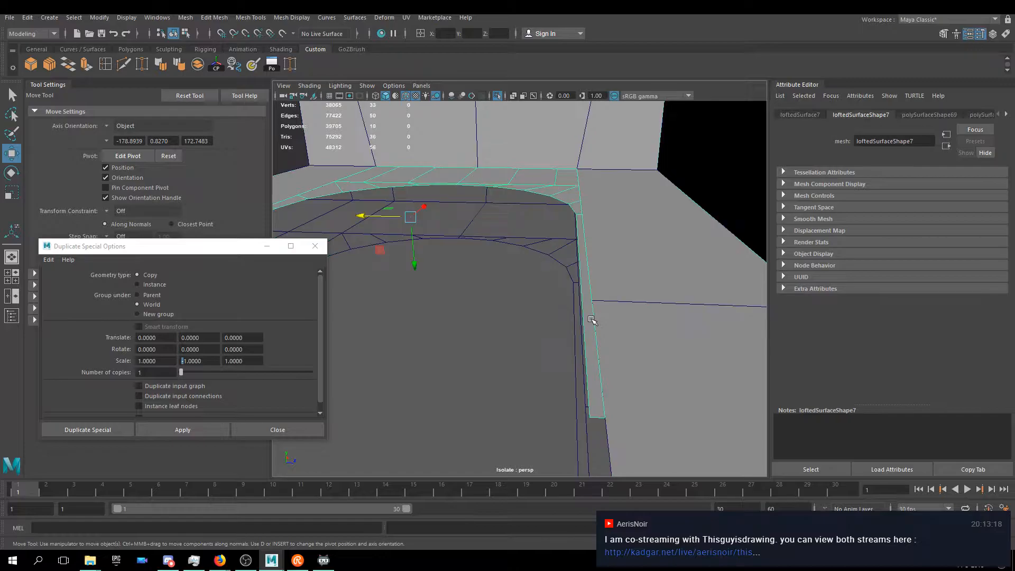
{"action": "key", "text": "F10"}
{"action": "left_click", "coordinate": [600, 400]}
{"action": "middle_click_drag", "start_coordinate": [601, 403], "coordinate": [600, 371], "text": "alt"}
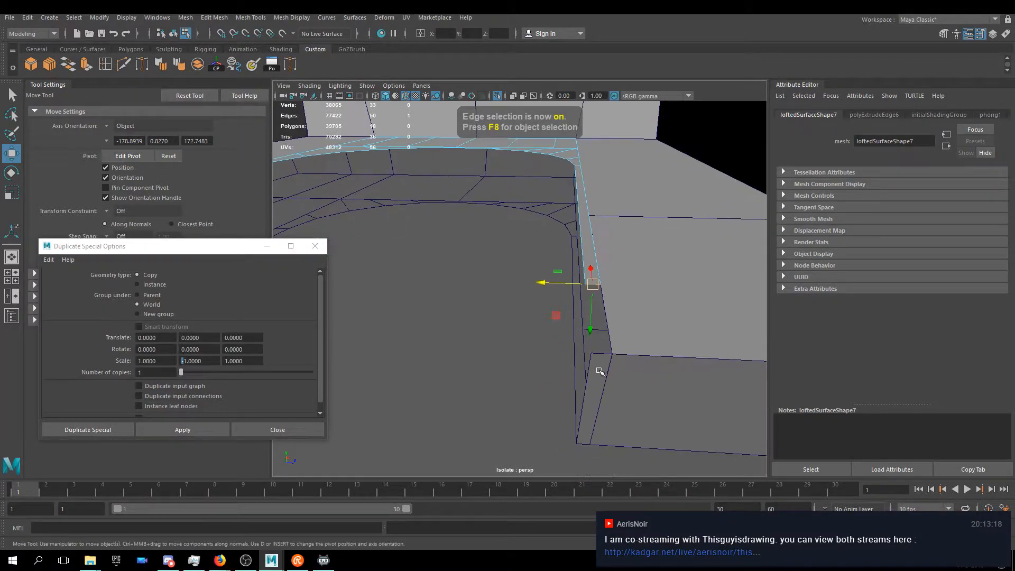
{"action": "double_click", "coordinate": [598, 272]}
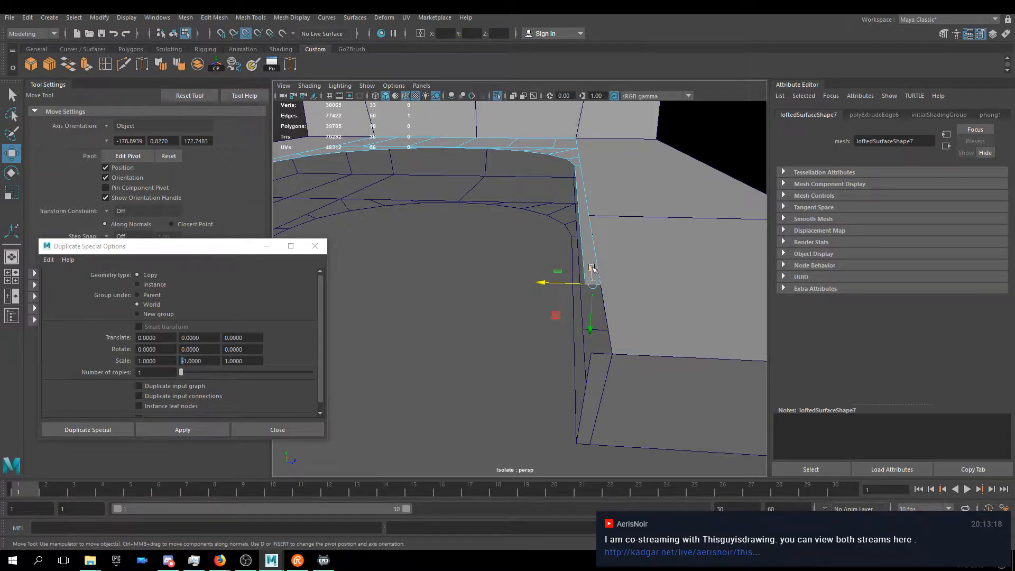
- Return to object mode, select the lower strip and save the scene
{"action": "right_click_drag", "start_coordinate": [564, 157], "coordinate": [607, 141]}
{"action": "left_click_drag", "start_coordinate": [458, 297], "coordinate": [499, 261], "text": "alt"}
{"action": "left_click", "coordinate": [499, 261]}
{"action": "left_click_drag", "start_coordinate": [546, 313], "coordinate": [538, 348], "text": "alt"}
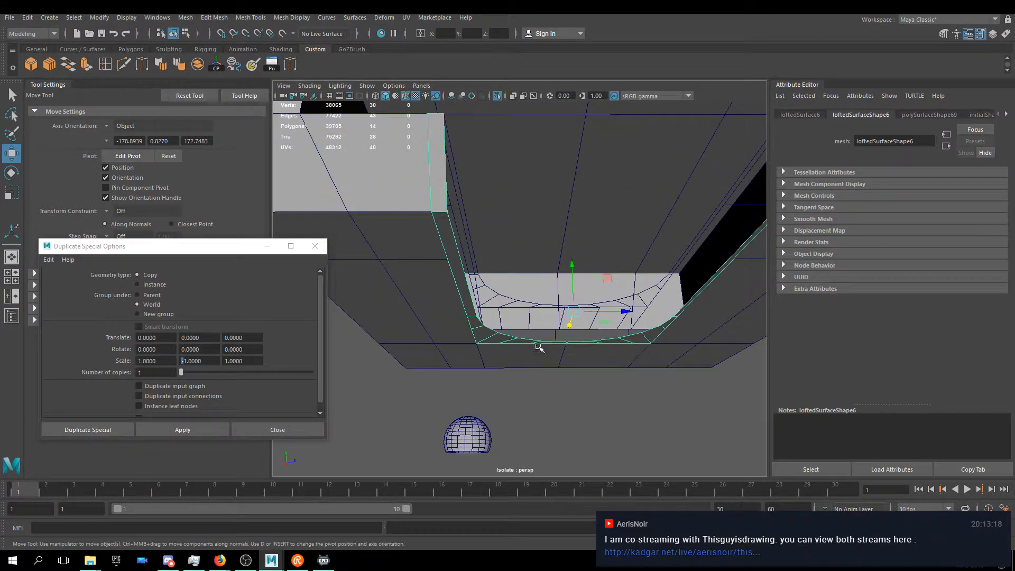
{"action": "key", "text": "ctrl+s"}
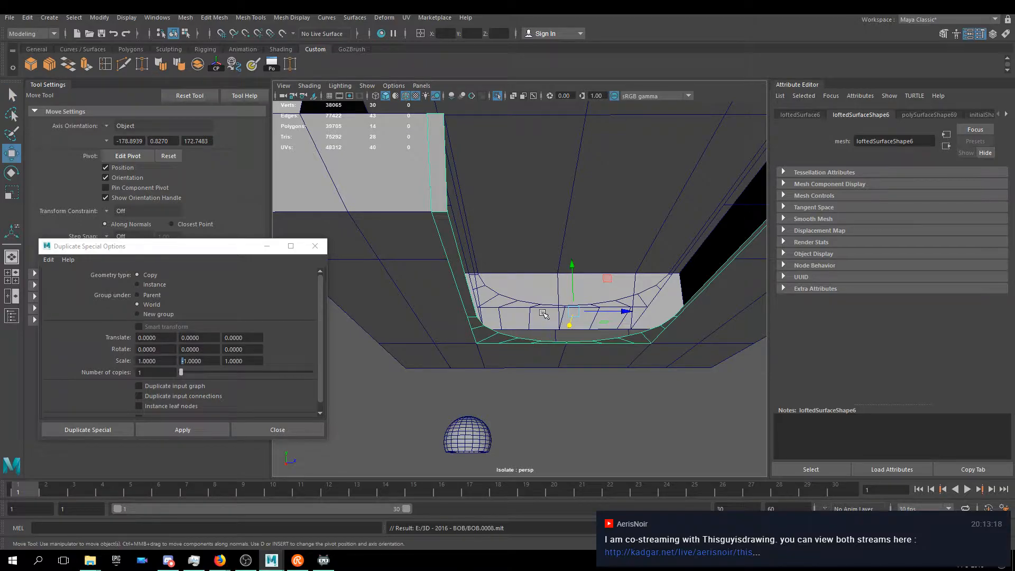
- Add the upper strip to the selection, combine both strips into one mesh and center its pivot
{"action": "scroll", "coordinate": [529, 325], "scroll_direction": "down", "scroll_amount": 6}
{"action": "mouse_move", "coordinate": [515, 332]}
{"action": "left_mouse_down", "text": "alt"}
{"action": "mouse_move", "coordinate": [526, 388]}
{"action": "mouse_move", "coordinate": [502, 373]}
{"action": "mouse_move", "coordinate": [513, 392]}
{"action": "mouse_move", "coordinate": [486, 393]}
{"action": "mouse_move", "coordinate": [486, 354]}
{"action": "mouse_move", "coordinate": [503, 374]}
{"action": "mouse_move", "coordinate": [514, 348]}
{"action": "left_mouse_up", "text": "alt"}
{"action": "scroll", "coordinate": [511, 347], "scroll_direction": "up", "scroll_amount": 5}
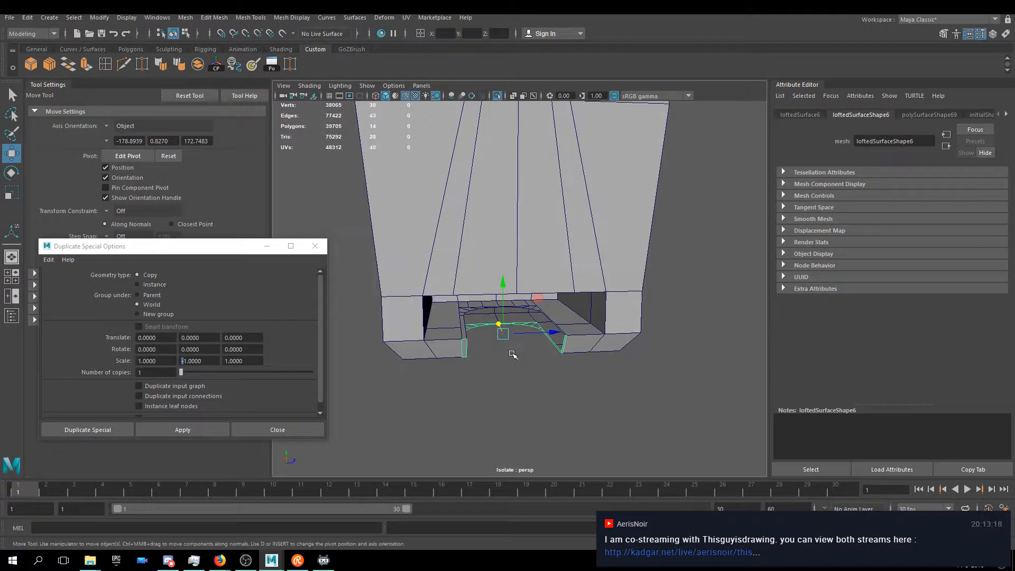
{"action": "left_click", "coordinate": [406, 288]}
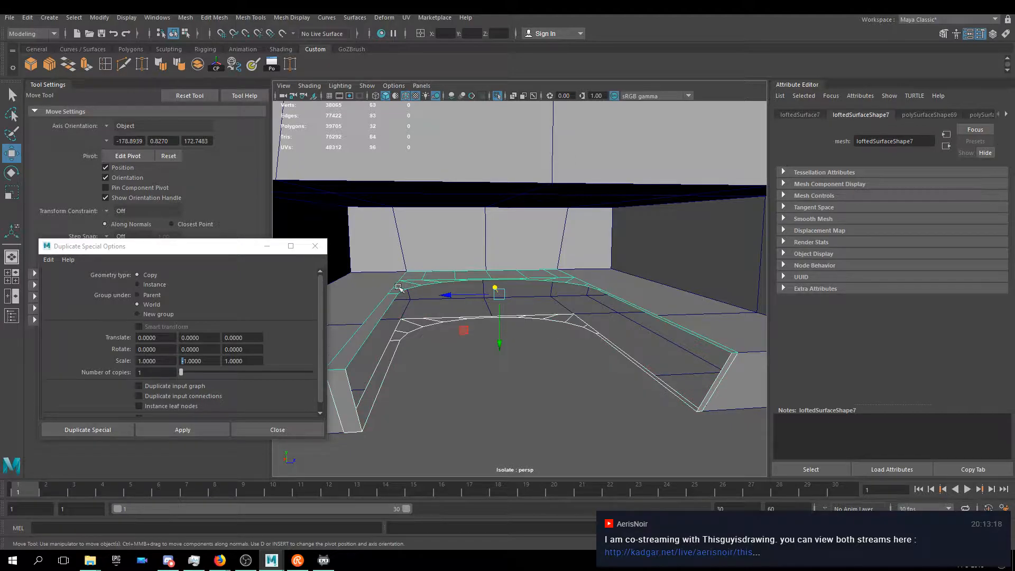
{"action": "middle_click_drag", "start_coordinate": [430, 272], "coordinate": [478, 244], "text": "alt"}
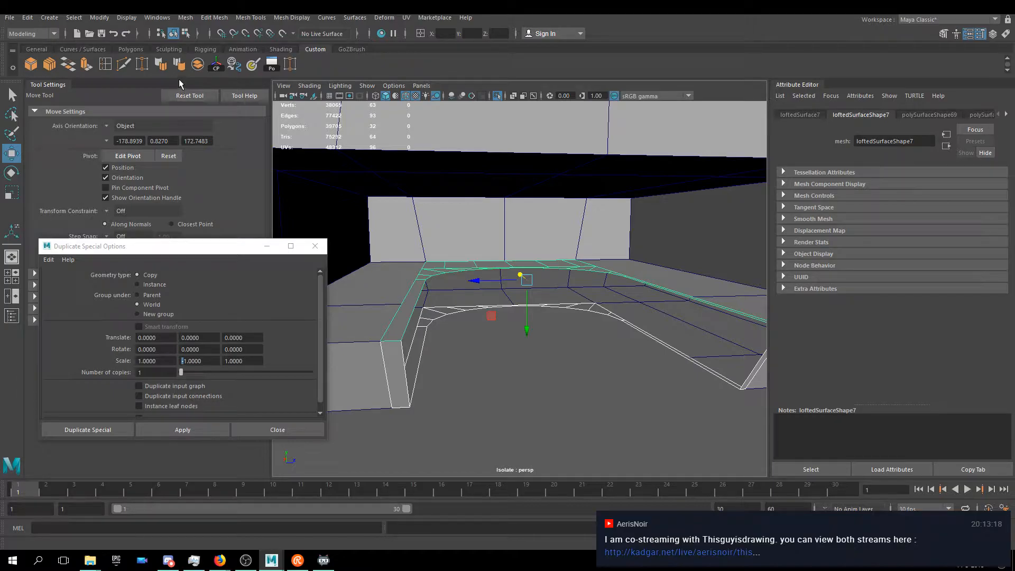
{"action": "left_click", "coordinate": [241, 19]}
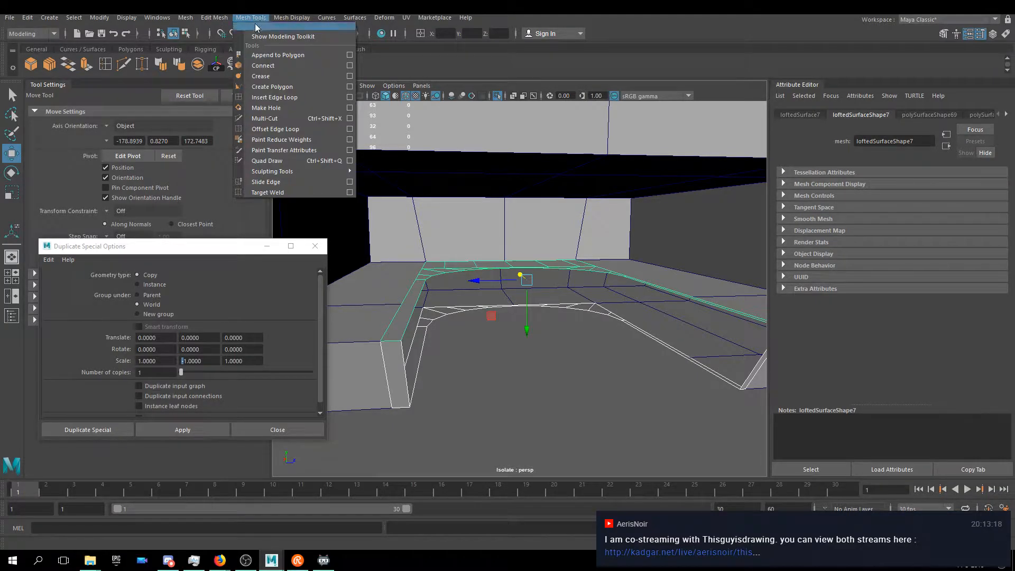
{"action": "mouse_move", "coordinate": [215, 17]}
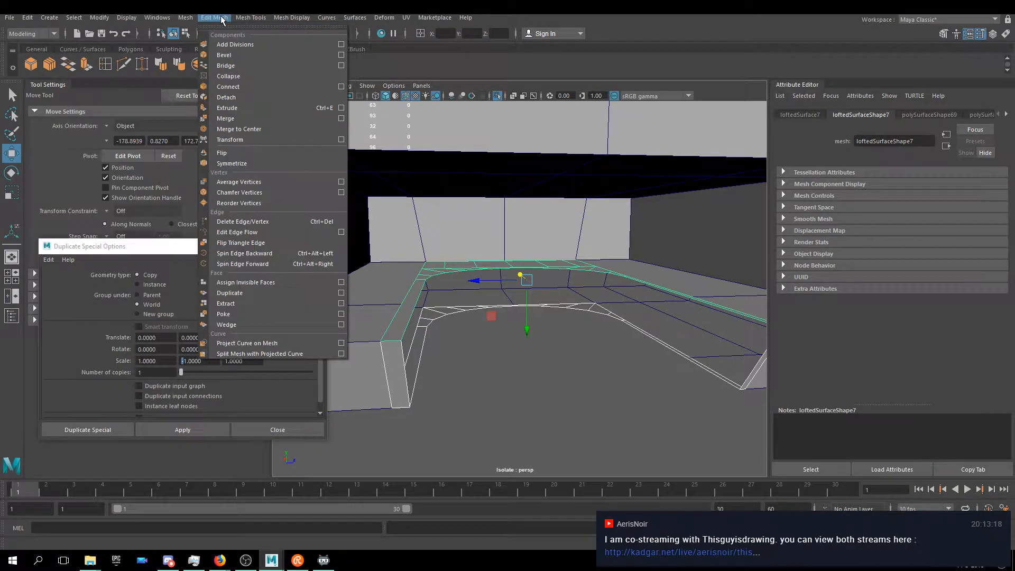
{"action": "left_click", "coordinate": [214, 56]}
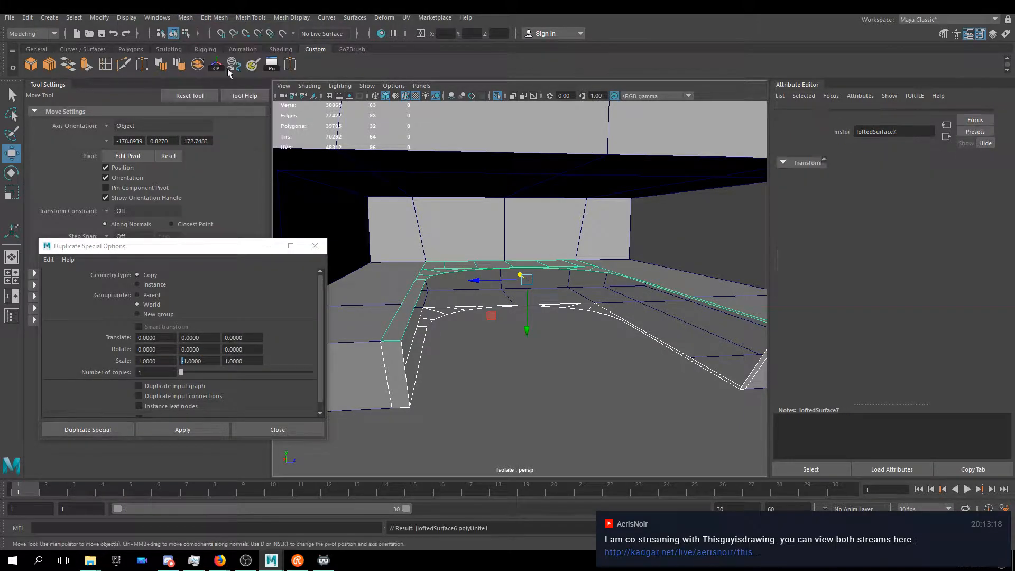
{"action": "left_click", "coordinate": [217, 65]}
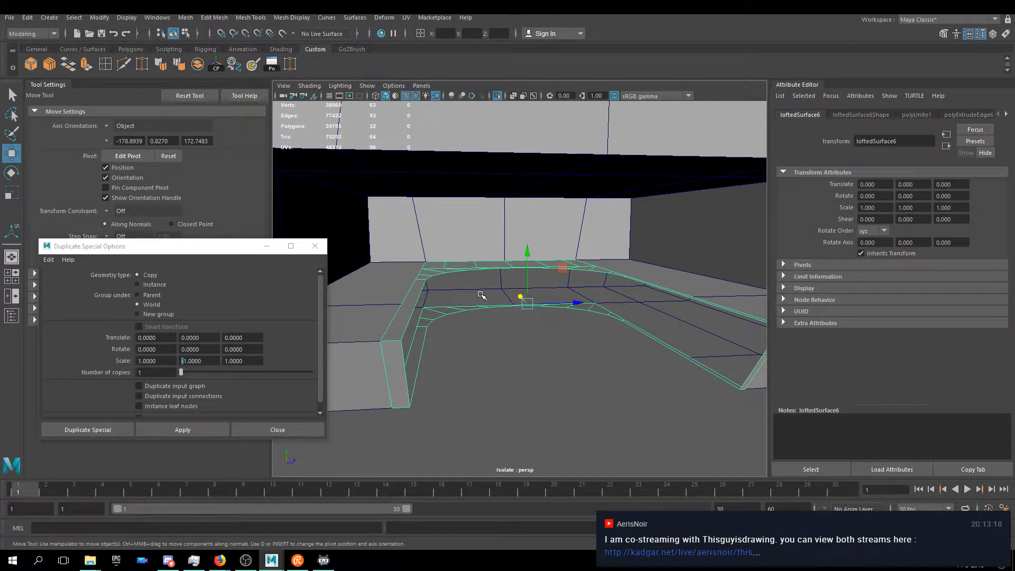
- Select the upper corner vertices at both front ends of the combined strip mesh in vertex mode
{"action": "left_click_drag", "start_coordinate": [442, 274], "coordinate": [434, 292], "text": "alt"}
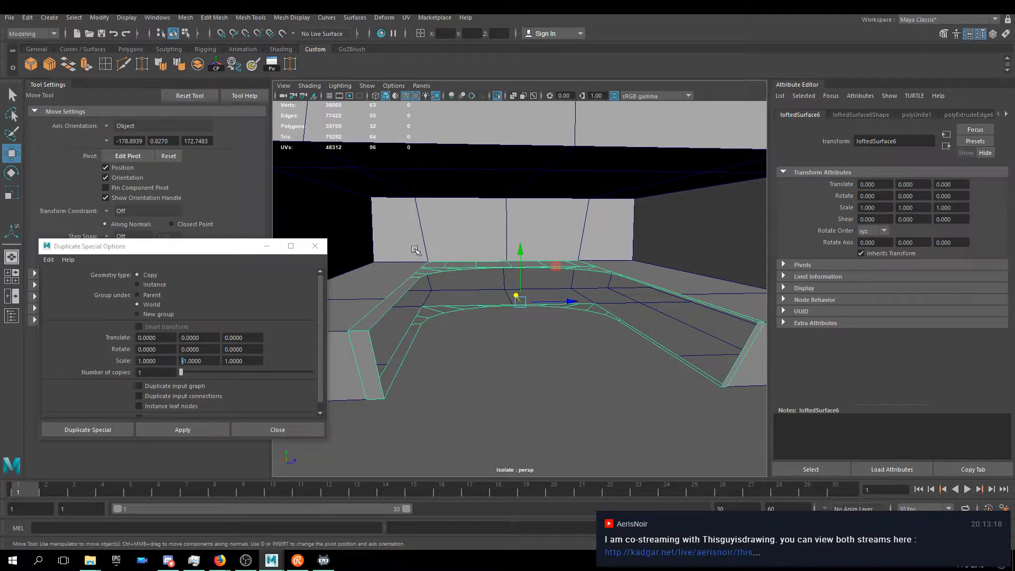
{"action": "key", "text": "F8"}
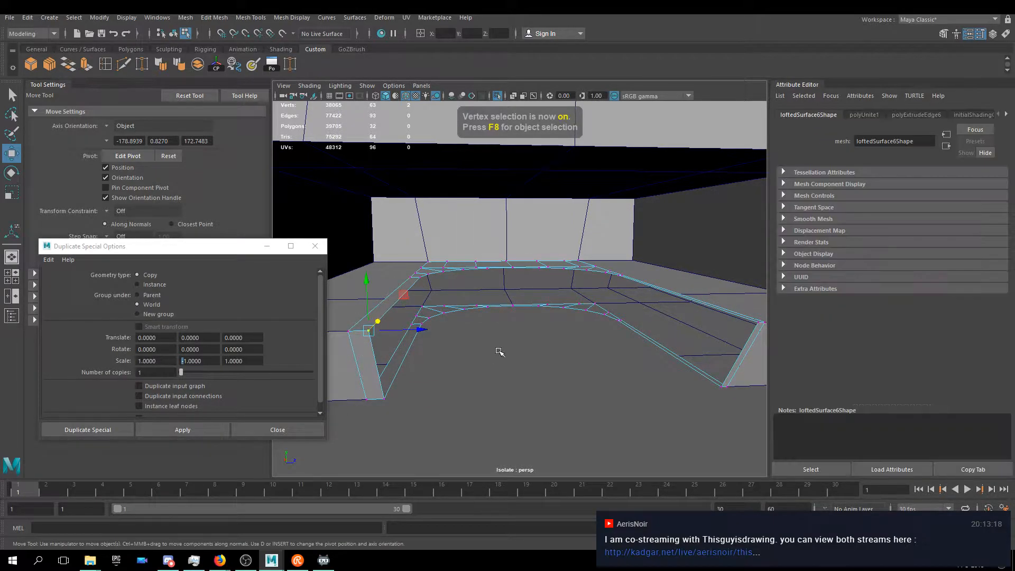
{"action": "left_click_drag", "start_coordinate": [388, 317], "coordinate": [339, 345]}
{"action": "middle_click_drag", "start_coordinate": [563, 344], "coordinate": [484, 366], "text": "alt"}
{"action": "left_click_drag", "start_coordinate": [582, 364], "coordinate": [546, 378], "text": "shift"}
{"action": "left_click_drag", "start_coordinate": [469, 340], "coordinate": [497, 329], "text": "alt"}
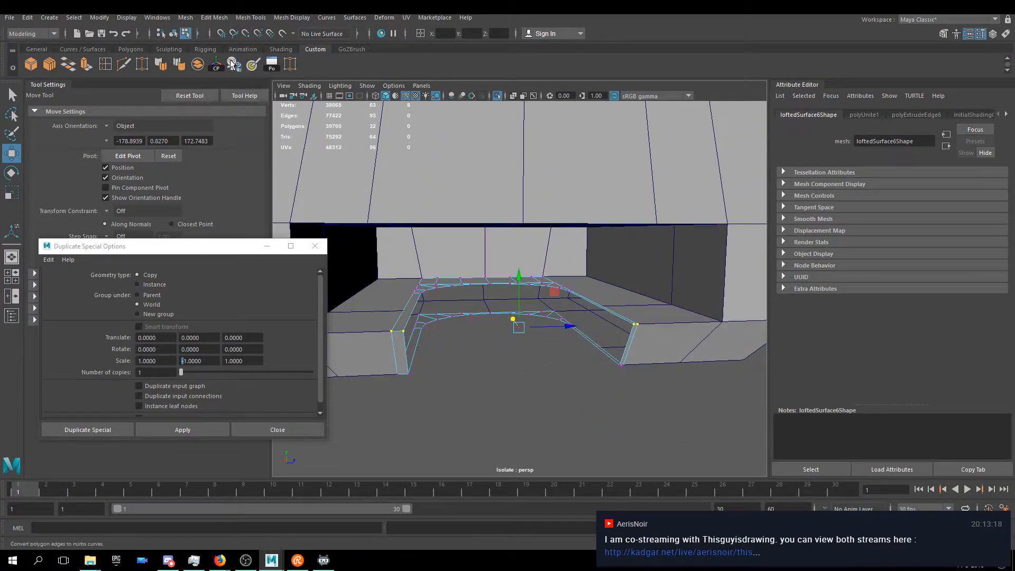
- Merge the selected corner vertices with a distance threshold of 0.01 and return to object mode
{"action": "left_click", "coordinate": [250, 18]}
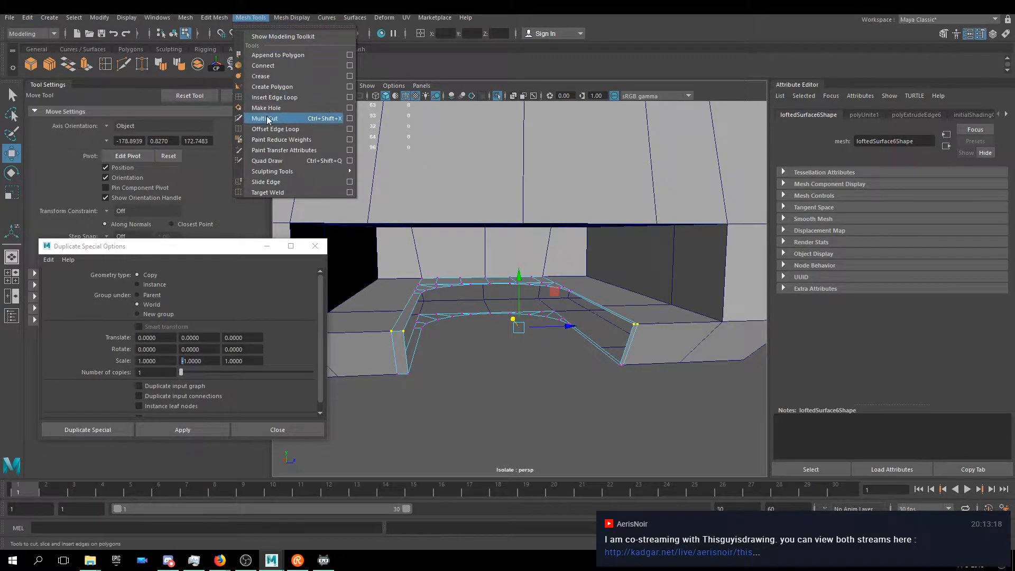
{"action": "mouse_move", "coordinate": [291, 17]}
{"action": "mouse_move", "coordinate": [244, 17]}
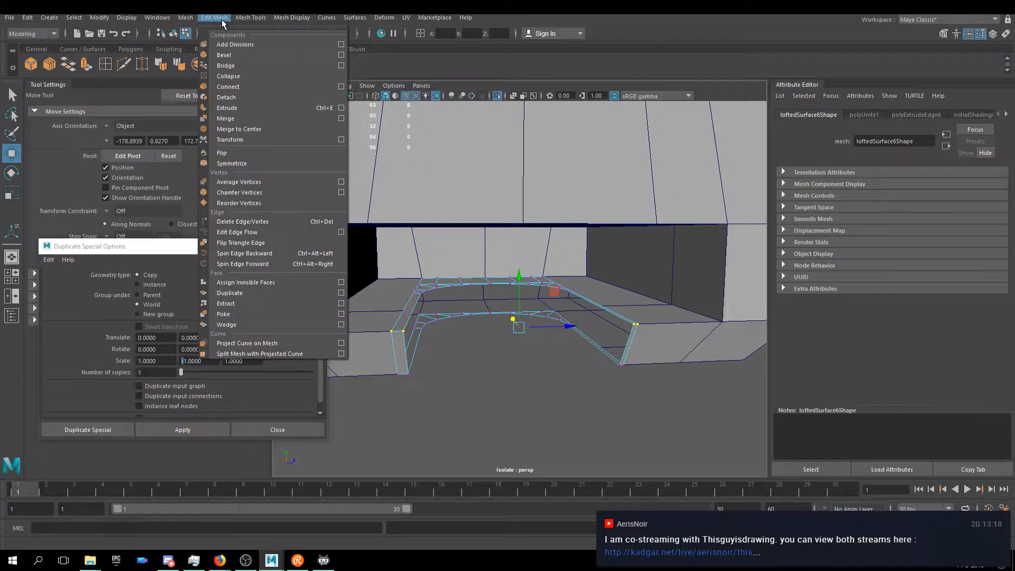
{"action": "left_click", "coordinate": [264, 120]}
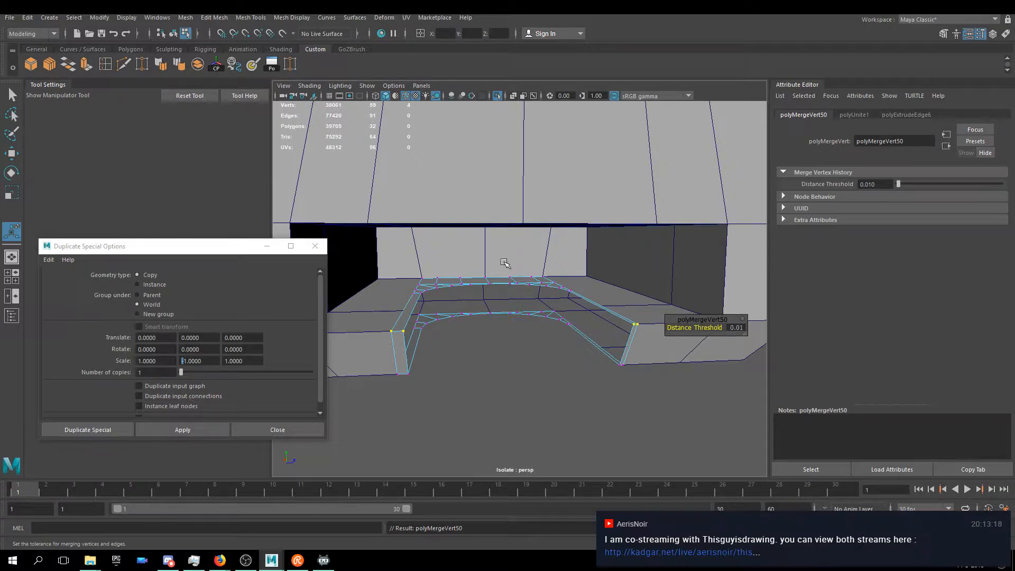
{"action": "left_click", "coordinate": [542, 415]}
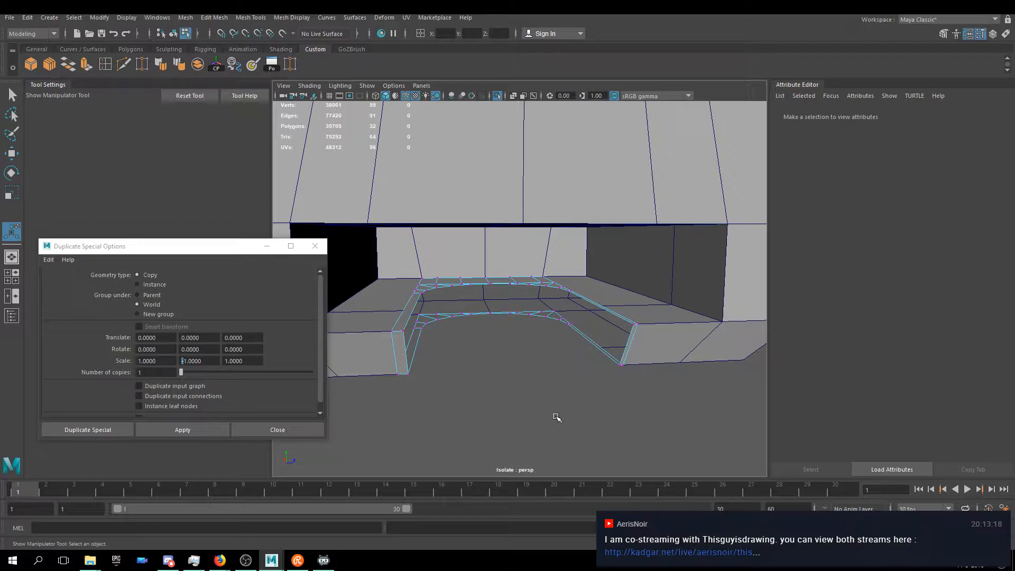
{"action": "key", "text": "w"}
{"action": "left_click_drag", "start_coordinate": [497, 333], "coordinate": [509, 285], "text": "alt"}
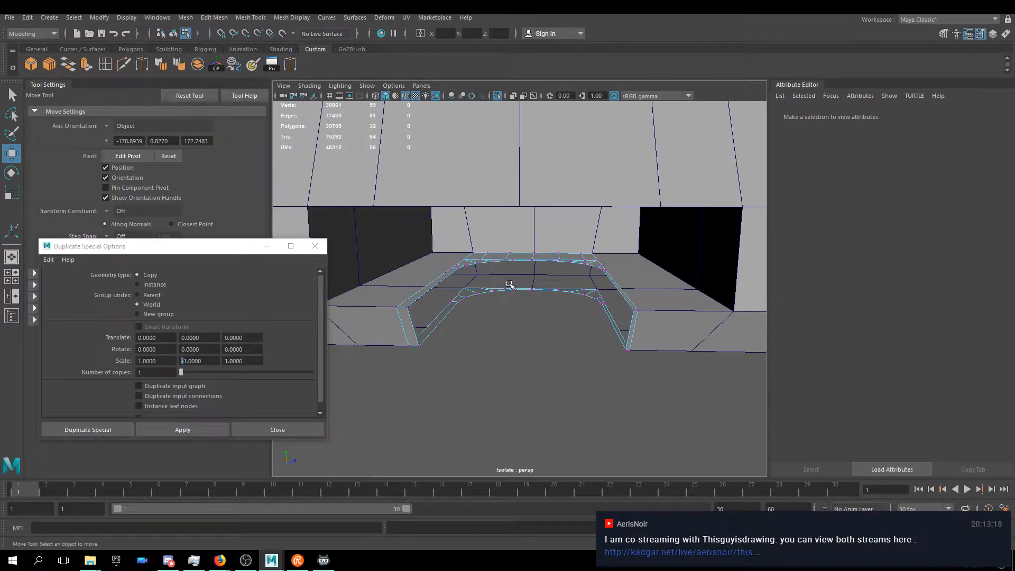
{"action": "right_click_drag", "start_coordinate": [498, 285], "coordinate": [558, 296], "text": "alt"}
{"action": "right_click_drag", "start_coordinate": [513, 243], "coordinate": [548, 228]}
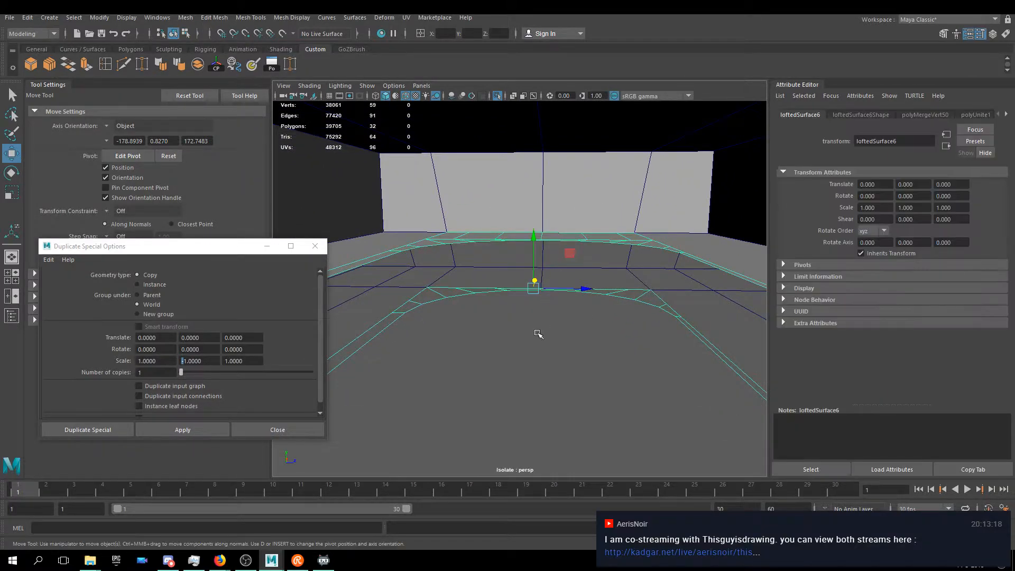
- Select the inner edges of both the upper and lower rims of the combined strip mesh in edge mode
{"action": "left_click", "coordinate": [491, 349]}
{"action": "left_click", "coordinate": [462, 245]}
{"action": "right_click_drag", "start_coordinate": [460, 244], "coordinate": [436, 217]}
{"action": "double_click", "coordinate": [438, 261]}
{"action": "left_click_drag", "start_coordinate": [481, 362], "coordinate": [557, 298], "text": "alt"}
{"action": "left_click_drag", "start_coordinate": [450, 274], "coordinate": [609, 259], "text": "alt"}
{"action": "left_click", "coordinate": [640, 252], "text": "ctrl"}
{"action": "key", "text": "f"}
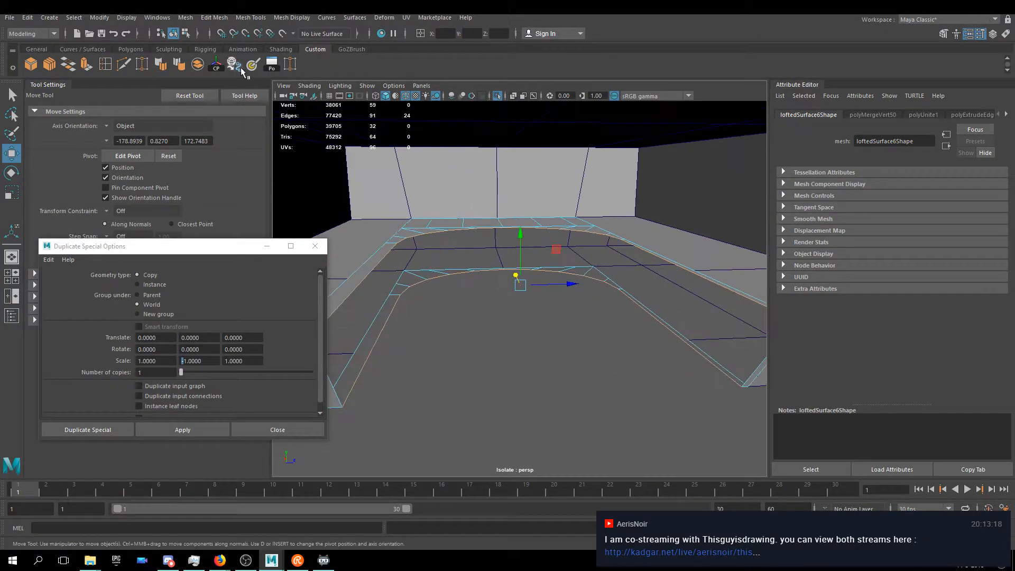
- Bridge the selected upper and lower inner edges with 0 divisions to form the recess's inner wall, and return to object mode
{"action": "left_click", "coordinate": [87, 64]}
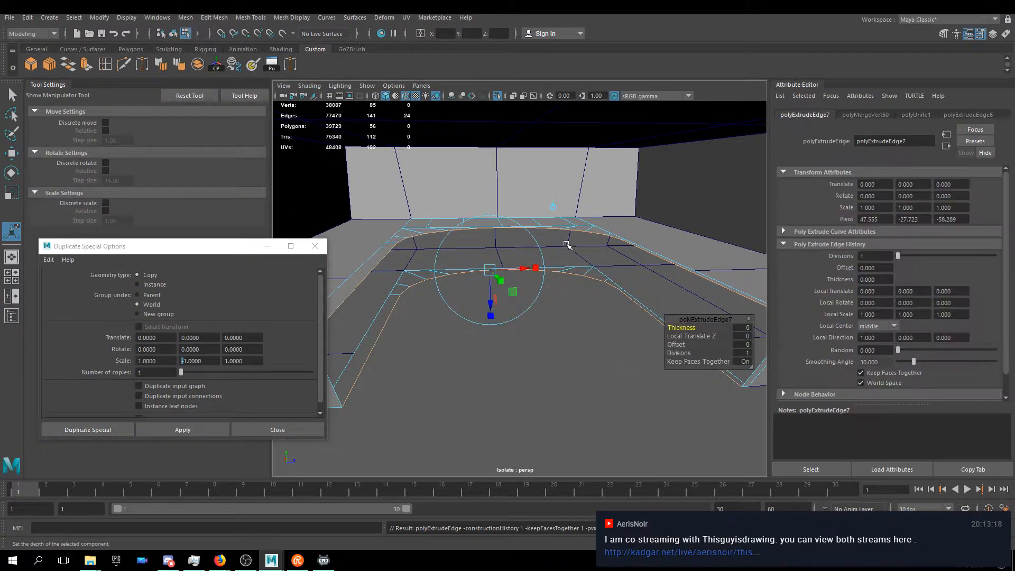
{"action": "key", "text": "ctrl+z"}
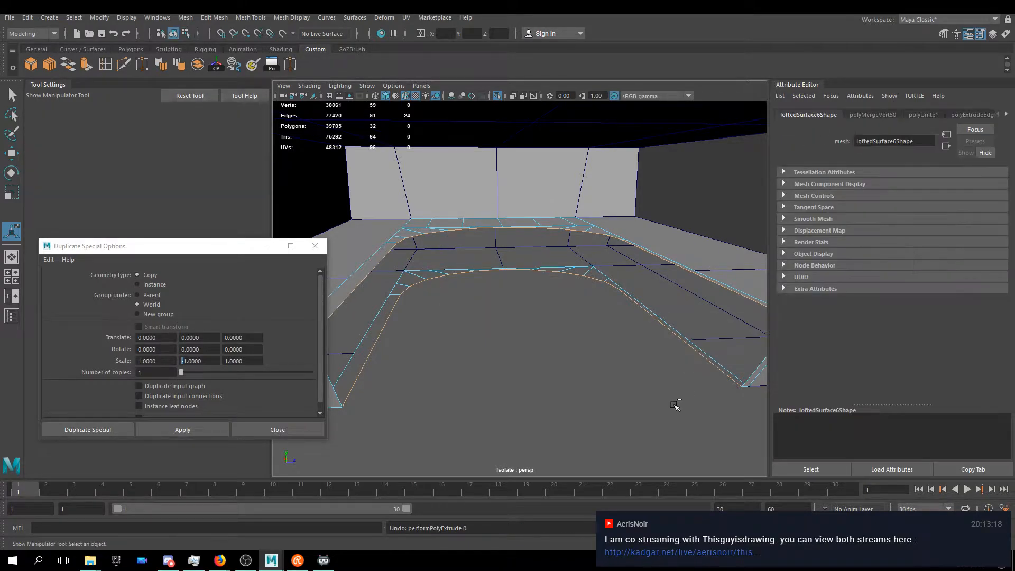
{"action": "left_click", "coordinate": [68, 64]}
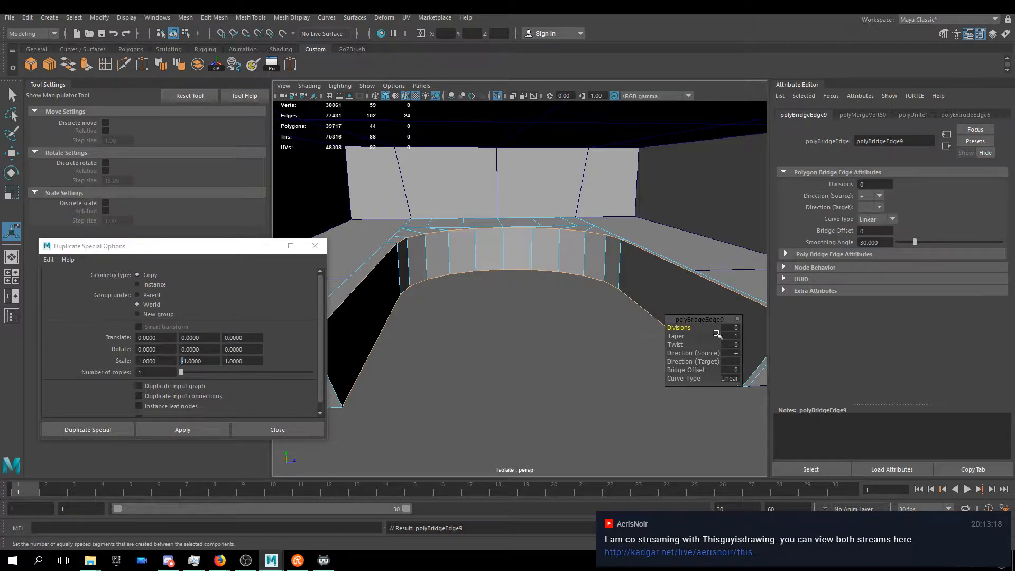
{"action": "key", "text": "w"}
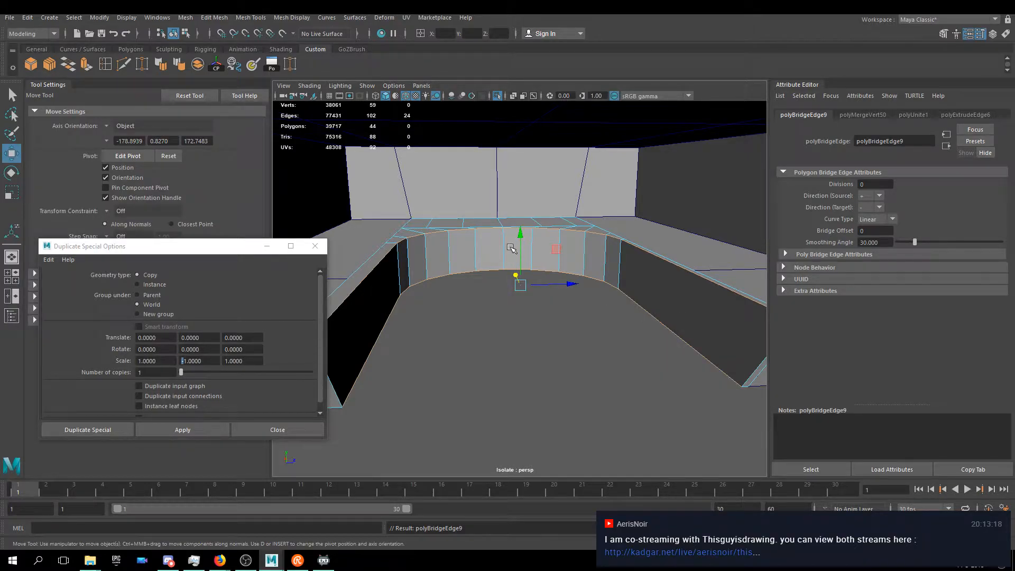
{"action": "left_click_drag", "start_coordinate": [503, 231], "coordinate": [436, 245], "text": "alt"}
{"action": "right_click", "coordinate": [436, 244]}
{"action": "left_click", "coordinate": [472, 240]}
{"action": "left_click_drag", "start_coordinate": [484, 286], "coordinate": [458, 314], "text": "alt"}
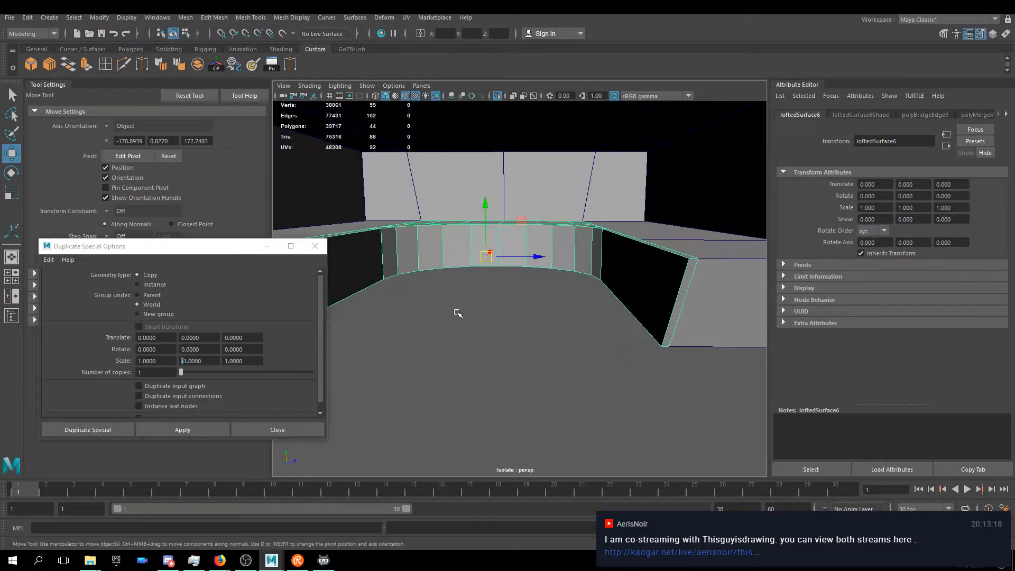
- Select the ring of inner wall and front end faces on the recess mesh in face mode and soften their edges
{"action": "scroll", "coordinate": [457, 315], "scroll_direction": "down", "scroll_amount": 5}
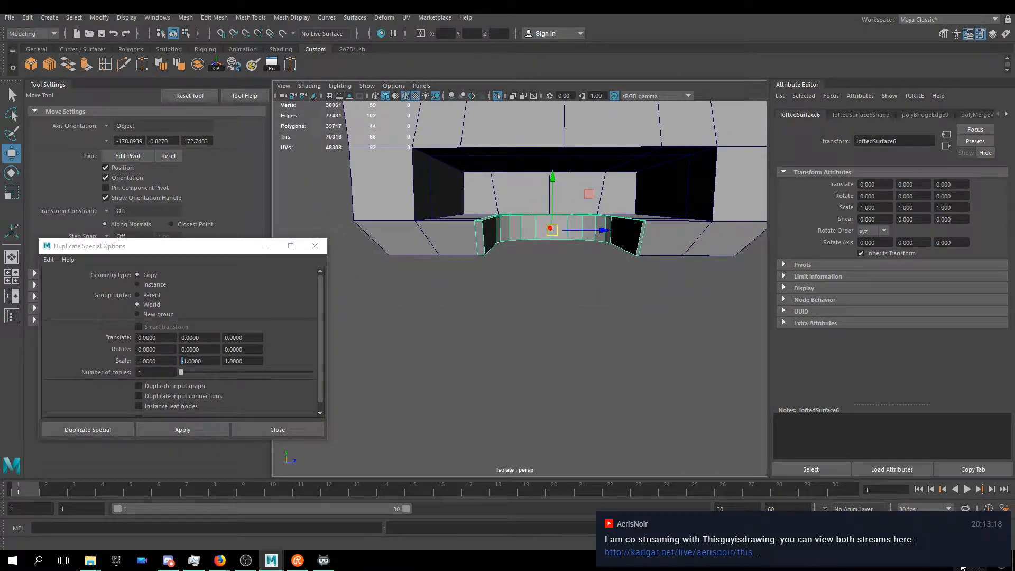
{"action": "left_click_drag", "start_coordinate": [550, 258], "coordinate": [548, 274], "text": "alt"}
{"action": "scroll", "coordinate": [527, 294], "scroll_direction": "down", "scroll_amount": 5}
{"action": "scroll", "coordinate": [532, 308], "scroll_direction": "up", "scroll_amount": 8}
{"action": "left_click_drag", "start_coordinate": [537, 333], "coordinate": [521, 311], "text": "alt"}
{"action": "right_click_drag", "start_coordinate": [461, 187], "coordinate": [463, 195]}
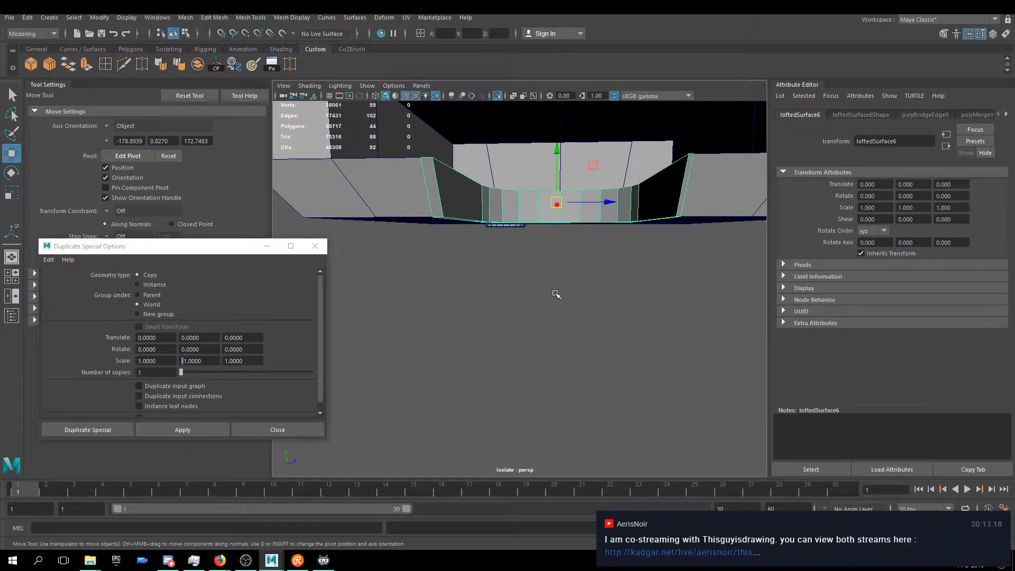
{"action": "left_click_drag", "start_coordinate": [522, 206], "coordinate": [546, 301], "text": "alt"}
{"action": "right_click_drag", "start_coordinate": [534, 276], "coordinate": [534, 297]}
{"action": "left_click", "coordinate": [535, 298]}
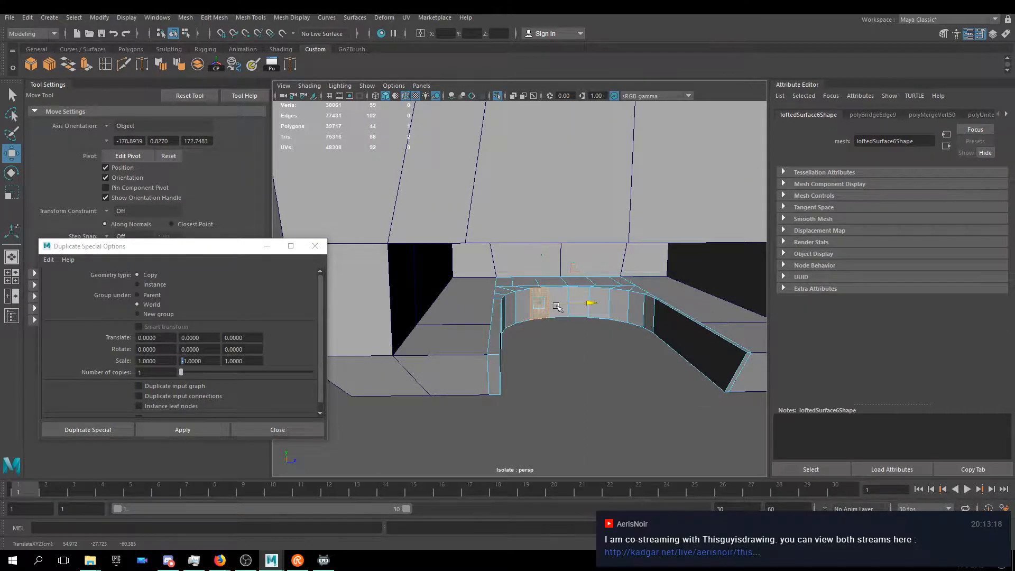
{"action": "double_click", "coordinate": [530, 300]}
{"action": "left_click", "coordinate": [527, 302]}
{"action": "double_click", "coordinate": [539, 302], "text": "shift"}
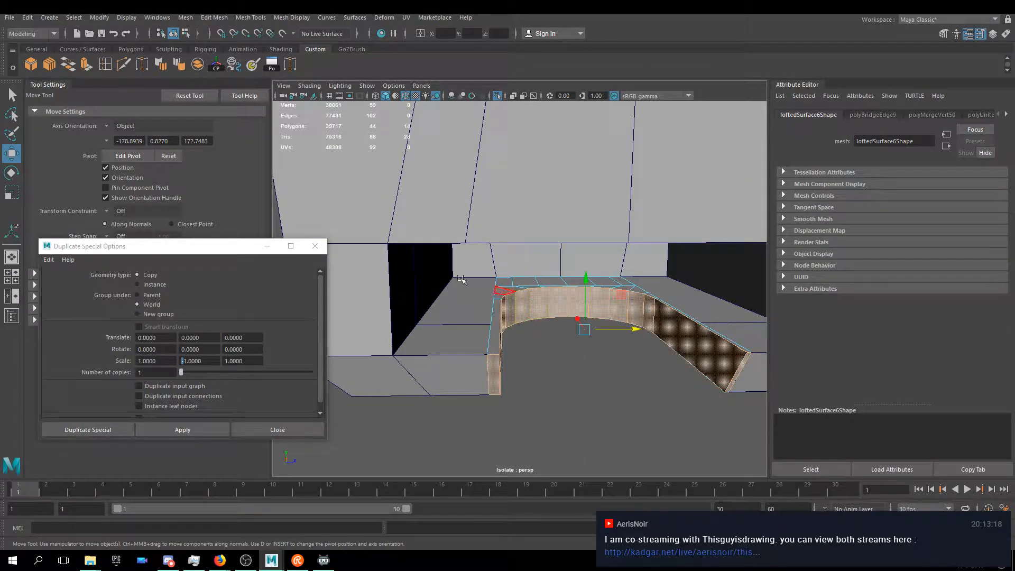
{"action": "left_click", "coordinate": [178, 64]}
- Add the lower edge loop of the recess's inner wall in edge mode and harden the selected edges
{"action": "right_click_drag", "start_coordinate": [558, 269], "coordinate": [562, 298]}
{"action": "key", "text": "f"}
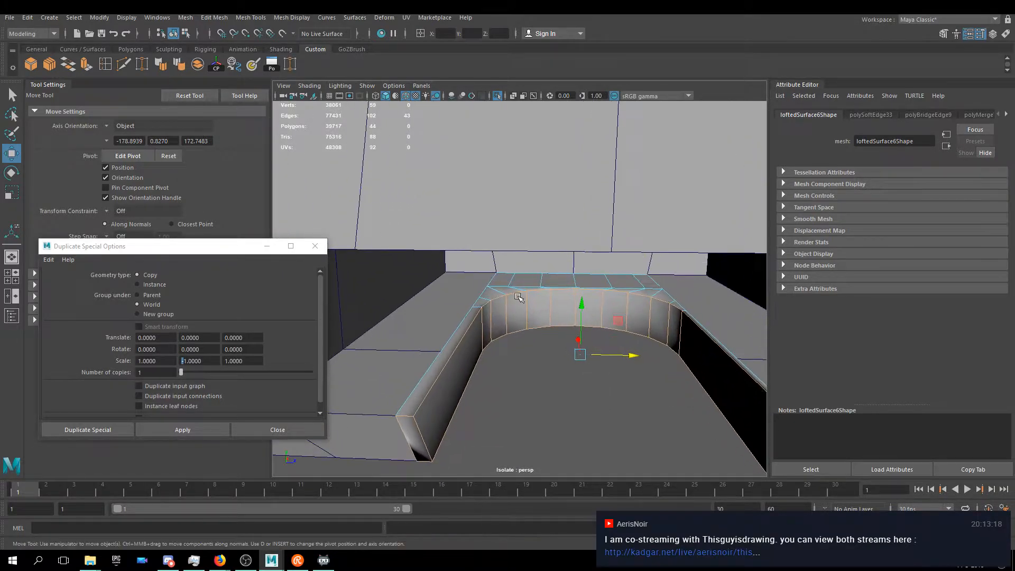
{"action": "double_click", "coordinate": [520, 332], "text": "shift"}
{"action": "left_click", "coordinate": [160, 64]}
- Select the end faces at both front ends of the U-shaped recess mesh in face mode and harden their edges
{"action": "right_click_drag", "start_coordinate": [535, 313], "coordinate": [584, 253]}
{"action": "right_click_drag", "start_coordinate": [439, 285], "coordinate": [439, 317]}
{"action": "left_click", "coordinate": [425, 440]}
{"action": "left_click_drag", "start_coordinate": [608, 416], "coordinate": [597, 277], "text": "alt"}
{"action": "left_click", "coordinate": [592, 278], "text": "shift"}
{"action": "left_click", "coordinate": [161, 64]}
- Select the long edge loops bordering the recess's inner wall and harden them
{"action": "left_click_drag", "start_coordinate": [579, 290], "coordinate": [611, 276], "text": "alt"}
{"action": "double_click", "coordinate": [611, 275]}
{"action": "key", "text": "g"}
{"action": "double_click", "coordinate": [651, 283], "text": "shift"}
{"action": "key", "text": "g"}
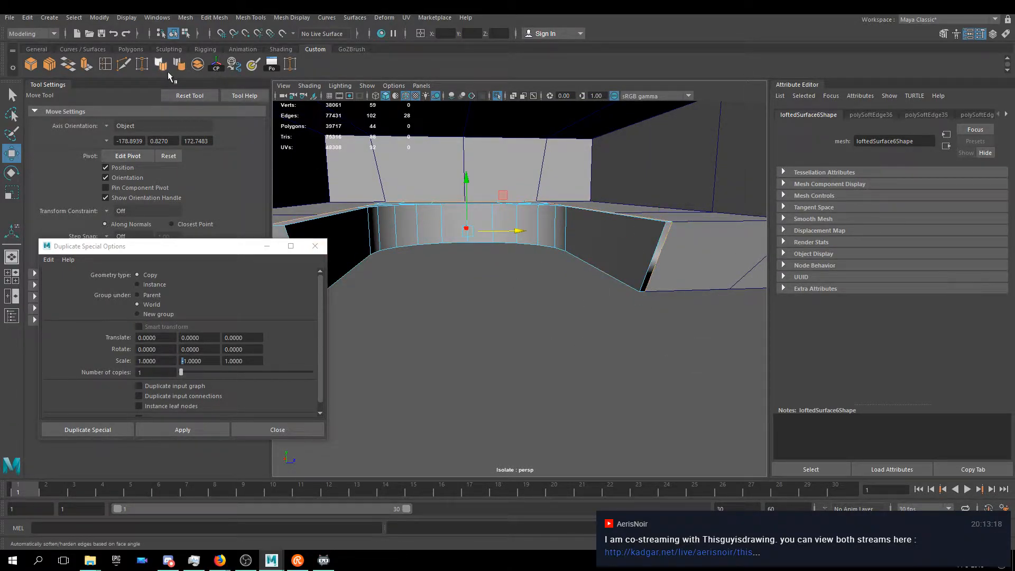
- Harden the bottom edges of the two front end faces of the recess mesh
{"action": "left_click_drag", "start_coordinate": [635, 297], "coordinate": [624, 302], "text": "alt"}
{"action": "left_click", "coordinate": [591, 300]}
{"action": "middle_click_drag", "start_coordinate": [535, 316], "coordinate": [670, 319], "text": "alt"}
{"action": "left_click", "coordinate": [535, 310], "text": "shift"}
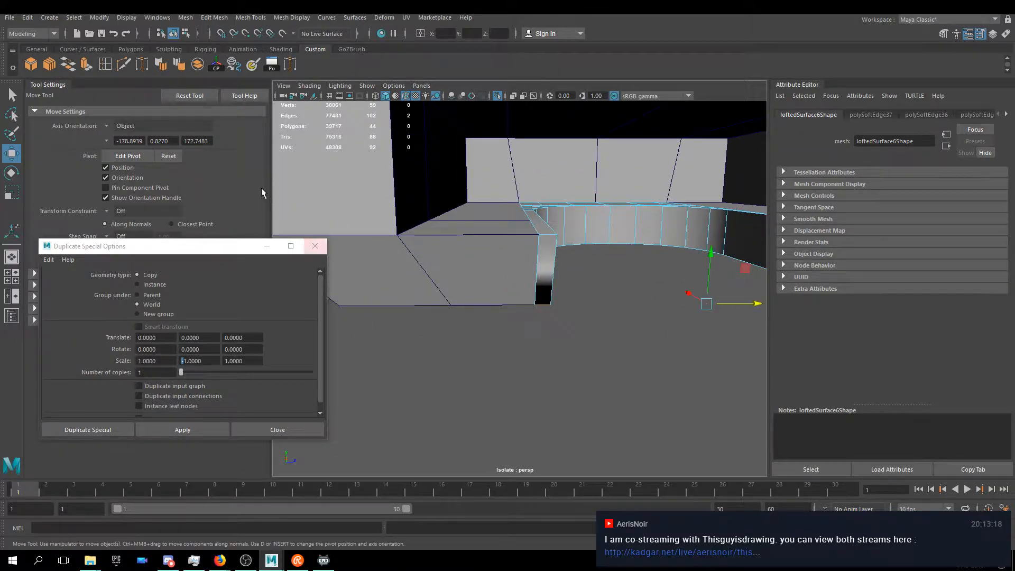
{"action": "key", "text": "g"}
- Select the top edges of the two front end faces of the recess mesh and harden them
{"action": "left_click_drag", "start_coordinate": [535, 309], "coordinate": [521, 239], "text": "alt"}
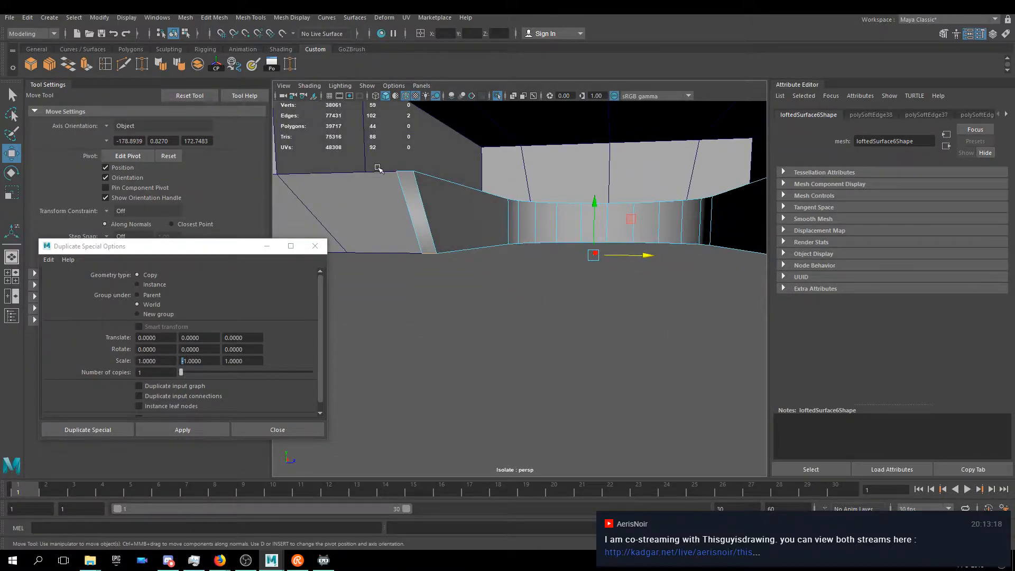
{"action": "left_click", "coordinate": [402, 168]}
{"action": "left_click_drag", "start_coordinate": [402, 168], "coordinate": [452, 218], "text": "alt"}
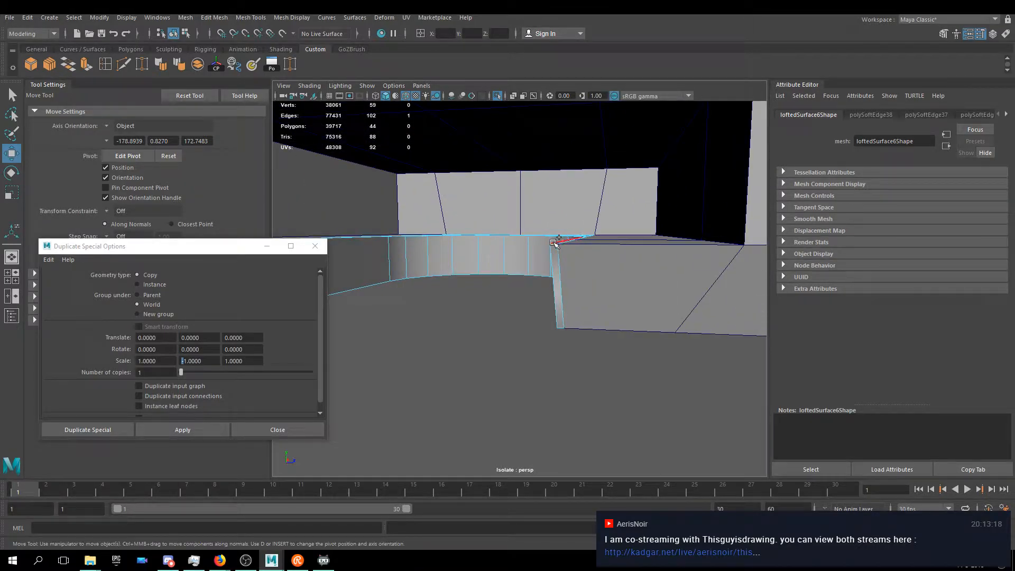
{"action": "left_click_drag", "start_coordinate": [545, 279], "coordinate": [641, 255], "text": "alt"}
{"action": "left_click", "coordinate": [641, 255], "text": "shift"}
{"action": "left_click", "coordinate": [164, 63]}
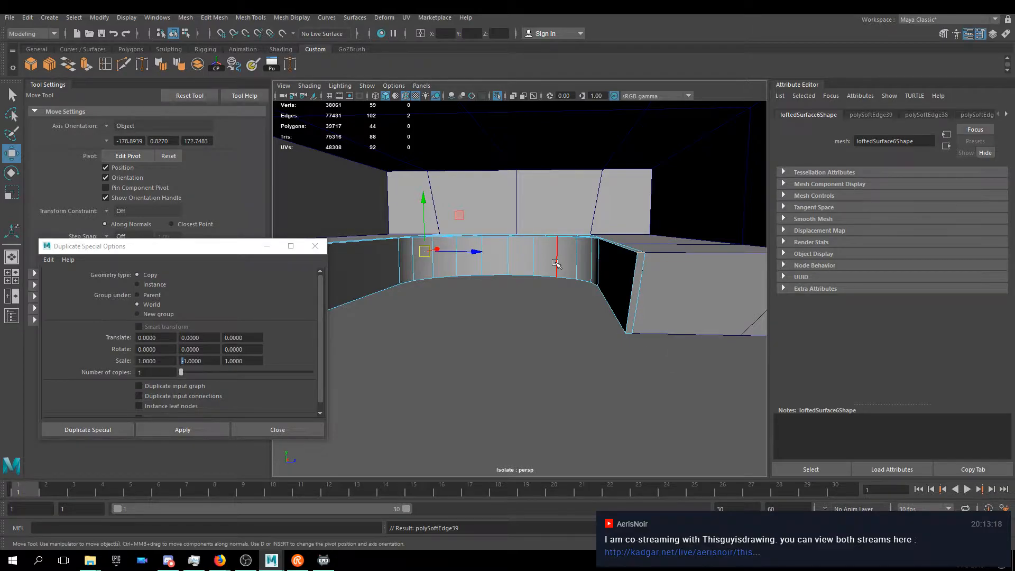
- Harden the outer border edge loop of the U-shaped recess mesh and return to object mode
{"action": "left_click_drag", "start_coordinate": [556, 263], "coordinate": [559, 273], "text": "alt"}
{"action": "double_click", "coordinate": [422, 250]}
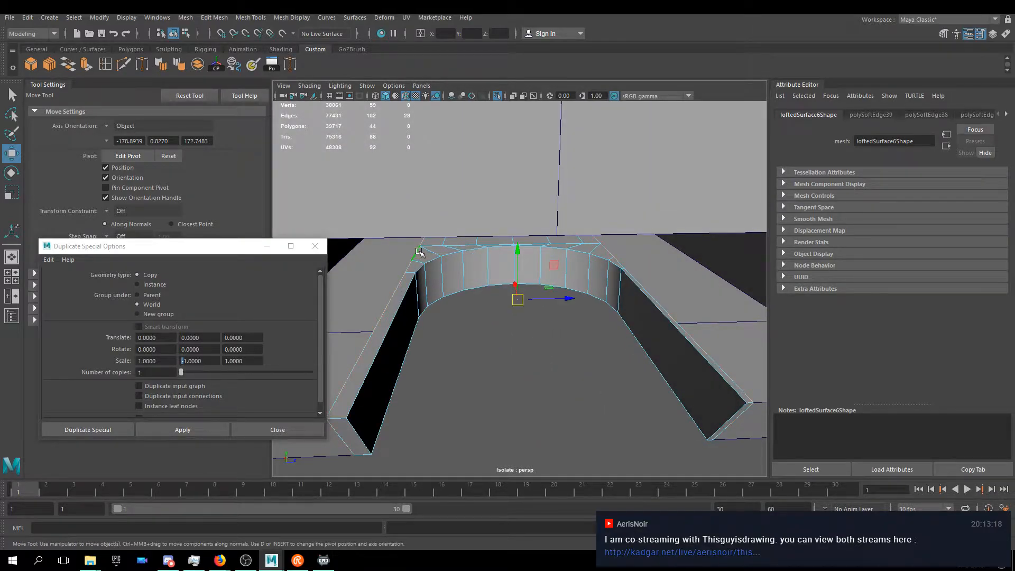
{"action": "left_click_drag", "start_coordinate": [670, 272], "coordinate": [665, 245], "text": "alt"}
{"action": "left_click", "coordinate": [164, 62]}
{"action": "left_click_drag", "start_coordinate": [463, 264], "coordinate": [463, 213], "text": "alt"}
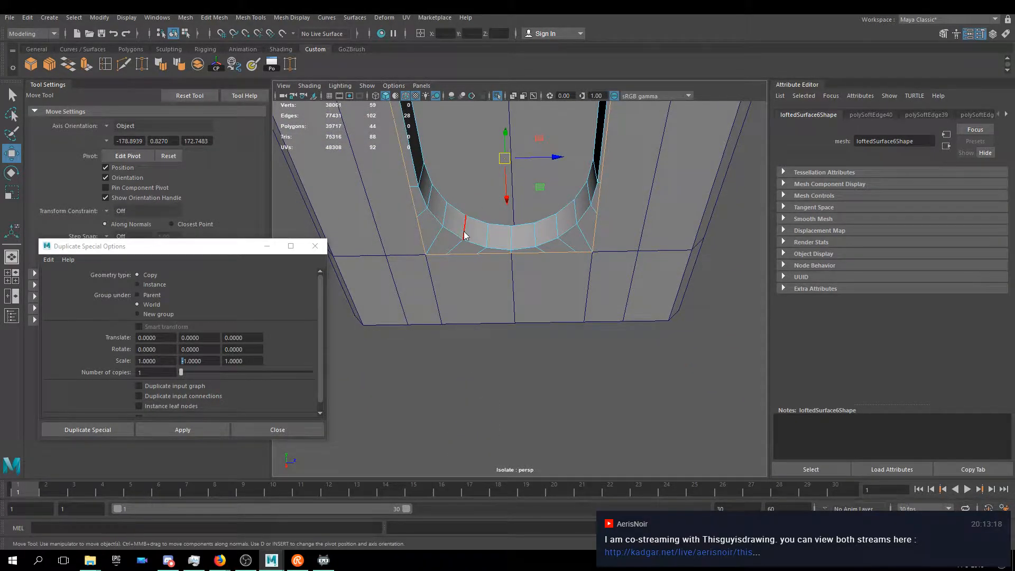
{"action": "key", "text": "F8"}
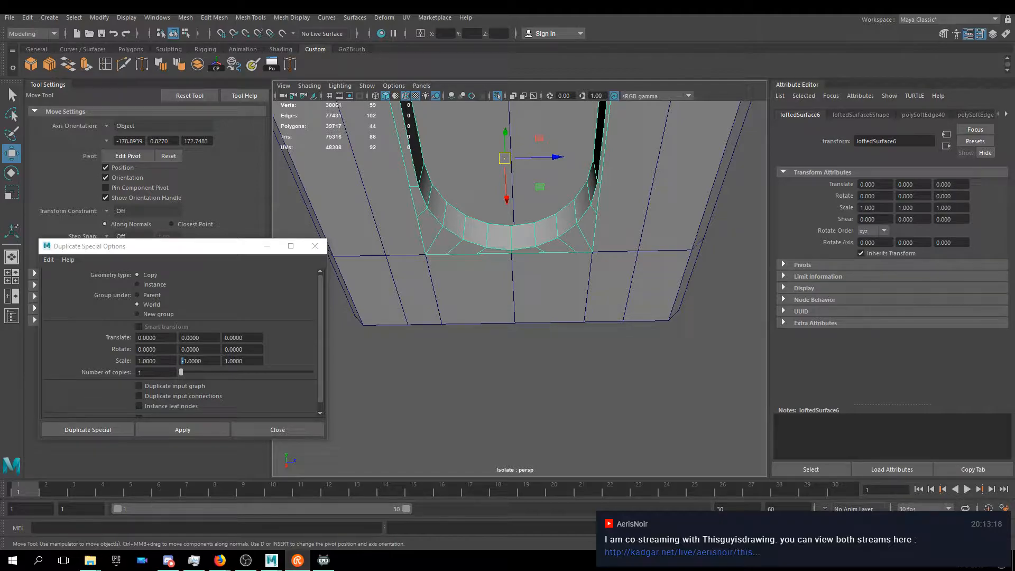
- Select the inner wall's upper and lower edge loops plus the front end edge, soften them, and return to object mode
{"action": "right_click_drag", "start_coordinate": [455, 225], "coordinate": [478, 190]}
{"action": "left_click", "coordinate": [470, 220]}
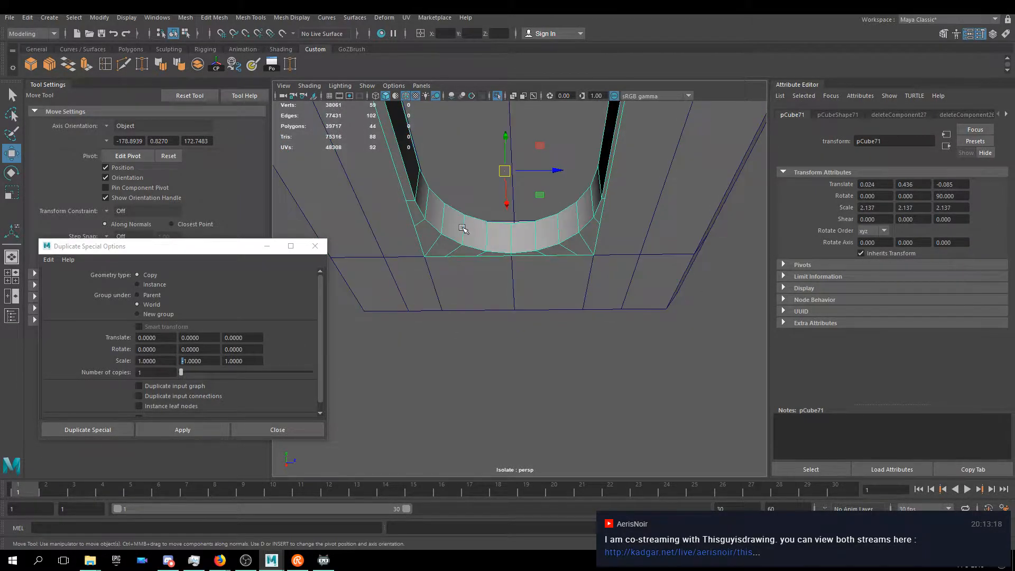
{"action": "middle_click_drag", "start_coordinate": [463, 229], "coordinate": [546, 304], "text": "alt"}
{"action": "left_click_drag", "start_coordinate": [546, 304], "coordinate": [456, 292], "text": "alt"}
{"action": "right_click_drag", "start_coordinate": [421, 269], "coordinate": [428, 251]}
{"action": "double_click", "coordinate": [352, 238]}
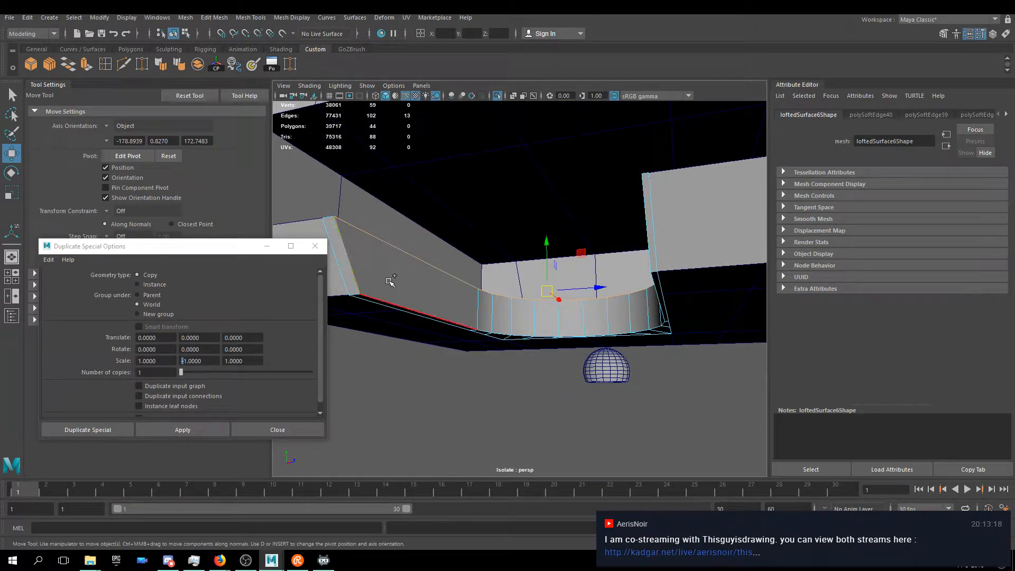
{"action": "double_click", "coordinate": [391, 303], "text": "shift"}
{"action": "left_click_drag", "start_coordinate": [407, 305], "coordinate": [503, 330], "text": "alt"}
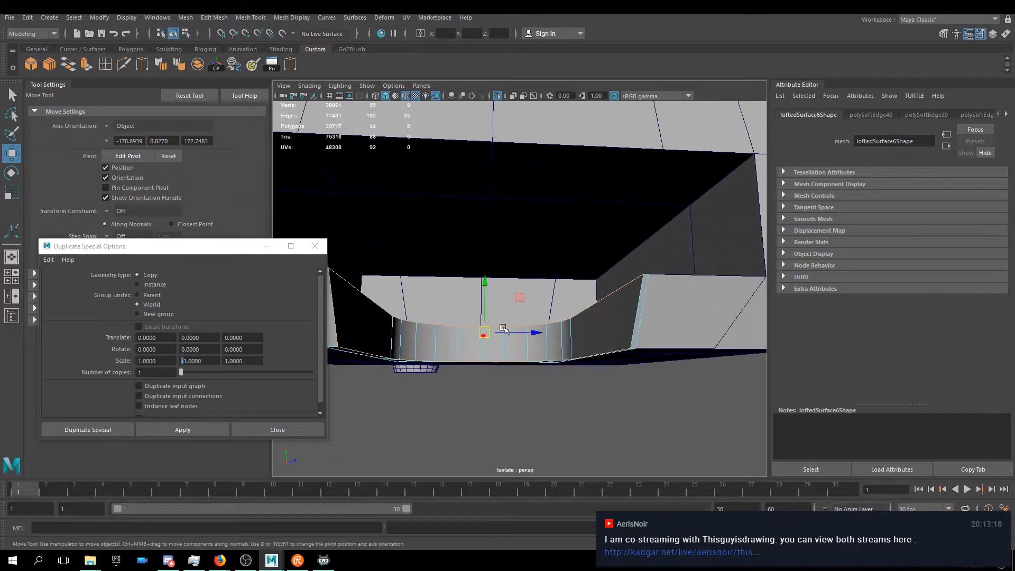
{"action": "left_click", "coordinate": [640, 312], "text": "shift"}
{"action": "left_click", "coordinate": [182, 70]}
{"action": "right_click_drag", "start_coordinate": [613, 286], "coordinate": [652, 252]}
- Deselect the recess mesh and turn off the isolated view so the whole model is displayed
{"action": "left_click_drag", "start_coordinate": [560, 413], "coordinate": [502, 364], "text": "alt"}
{"action": "right_click_drag", "start_coordinate": [536, 269], "coordinate": [570, 259]}
{"action": "key", "text": "f"}
{"action": "mouse_move", "coordinate": [496, 298]}
{"action": "left_mouse_down", "text": "alt"}
{"action": "mouse_move", "coordinate": [511, 281]}
{"action": "mouse_move", "coordinate": [484, 302]}
{"action": "mouse_move", "coordinate": [482, 277]}
{"action": "mouse_move", "coordinate": [487, 301]}
{"action": "left_mouse_up", "text": "alt"}
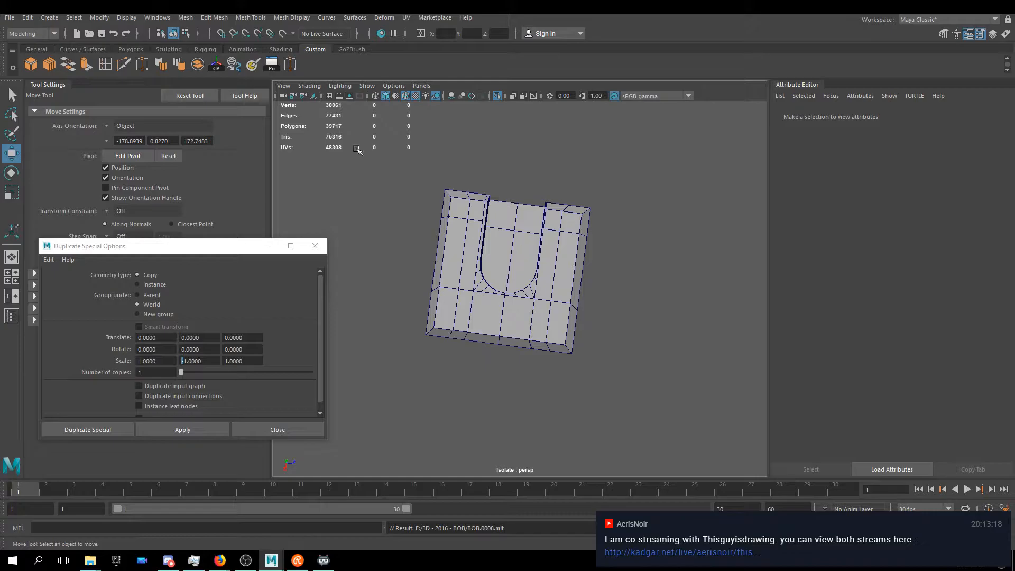
{"action": "left_click", "coordinate": [367, 85]}
{"action": "mouse_move", "coordinate": [412, 104]}
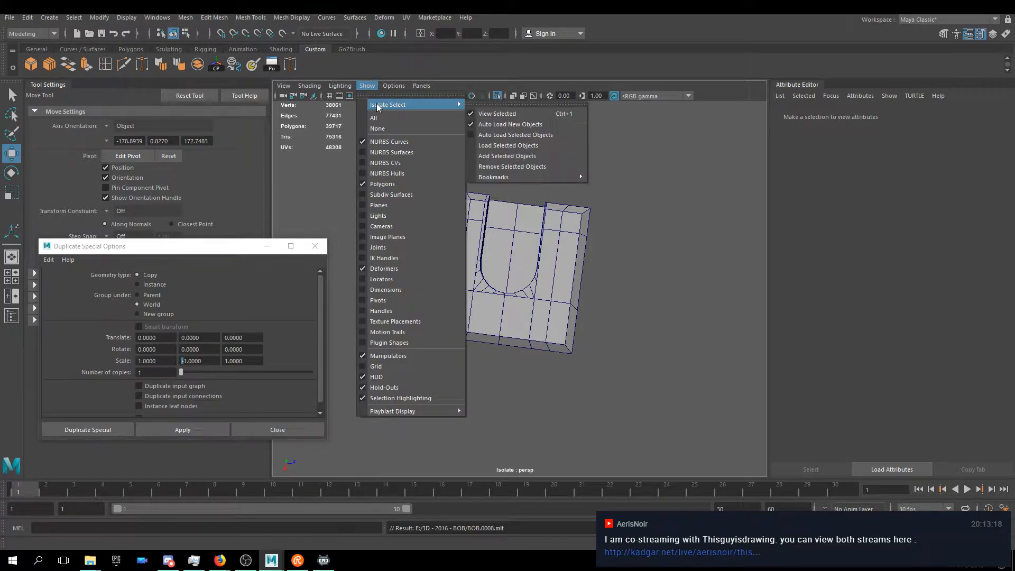
{"action": "left_click", "coordinate": [500, 113]}
- Select the lower outer edge loop of the disc on top of the shaft in edge mode and bevel it
{"action": "left_click_drag", "start_coordinate": [639, 302], "coordinate": [523, 305], "text": "alt"}
{"action": "right_click", "coordinate": [560, 245]}
{"action": "left_click", "coordinate": [611, 229]}
{"action": "left_click", "coordinate": [555, 248]}
{"action": "right_click", "coordinate": [559, 245]}
{"action": "left_click", "coordinate": [560, 215]}
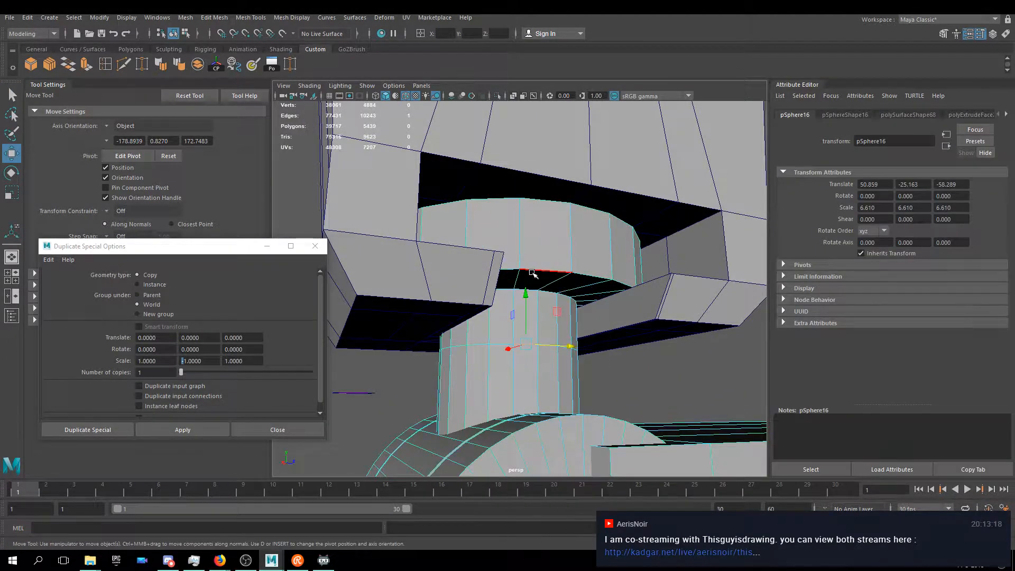
{"action": "double_click", "coordinate": [532, 273]}
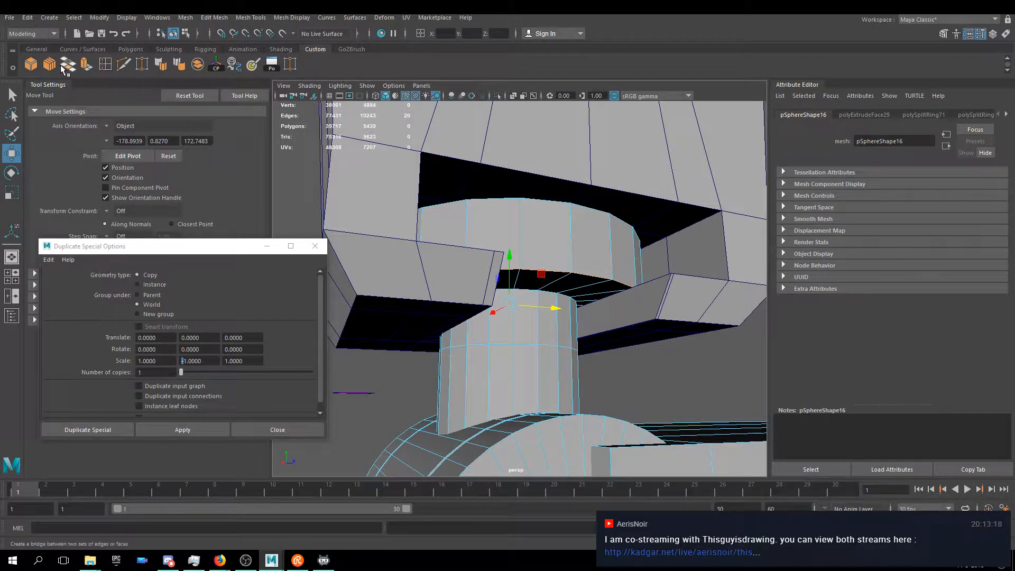
{"action": "left_click", "coordinate": [31, 65]}
- Return to object mode and set the lower disc edge's bevel fraction to 0.088
{"action": "left_click_drag", "start_coordinate": [582, 300], "coordinate": [523, 245], "text": "alt"}
{"action": "right_click", "coordinate": [523, 245]}
{"action": "left_click", "coordinate": [577, 226]}
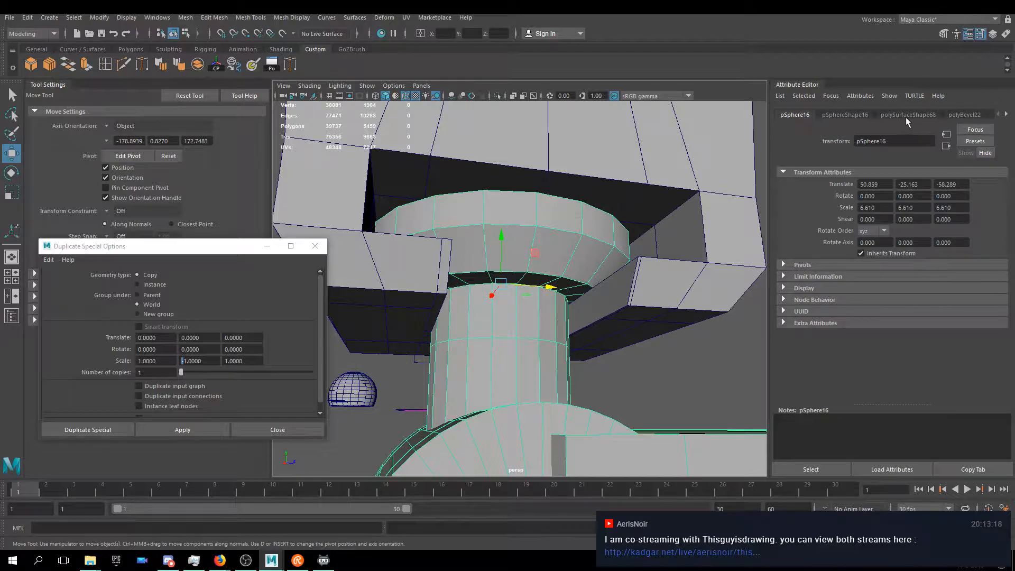
{"action": "left_click", "coordinate": [861, 115]}
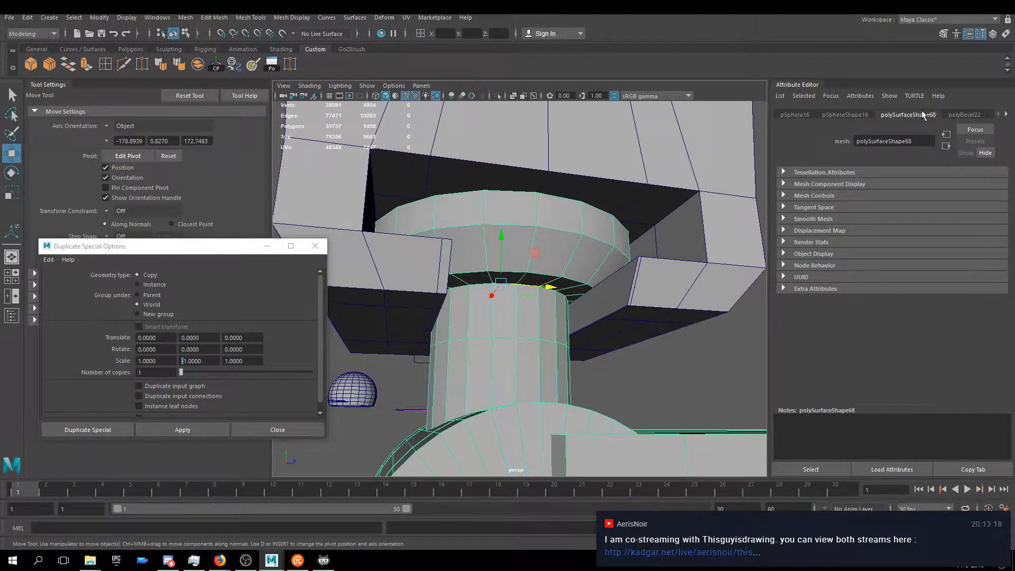
{"action": "left_click", "coordinate": [964, 115]}
{"action": "left_click_drag", "start_coordinate": [937, 206], "coordinate": [907, 206]}
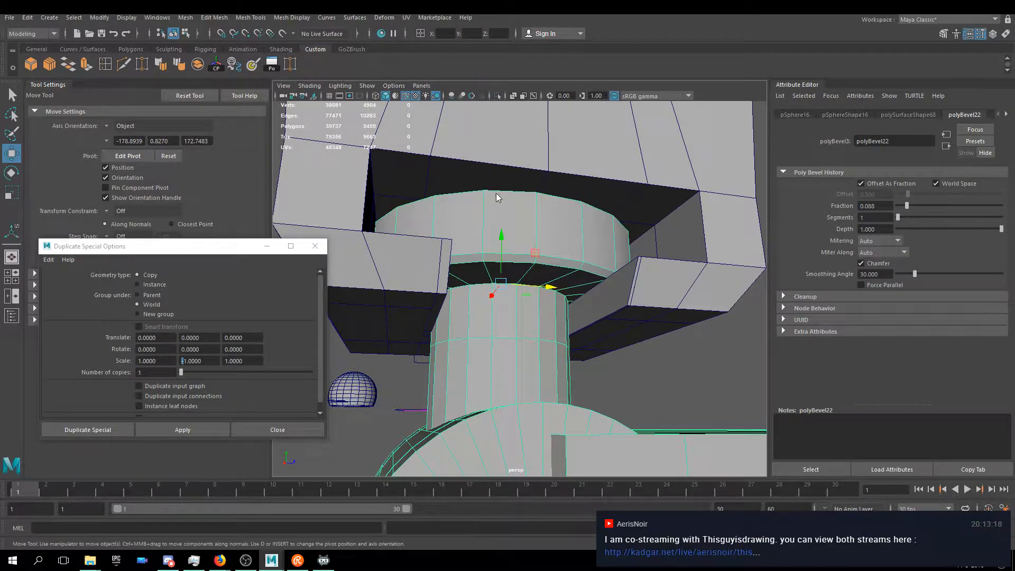
- Bevel the disc's upper outer edge loop with a fraction of 0.082
{"action": "double_click", "coordinate": [499, 195]}
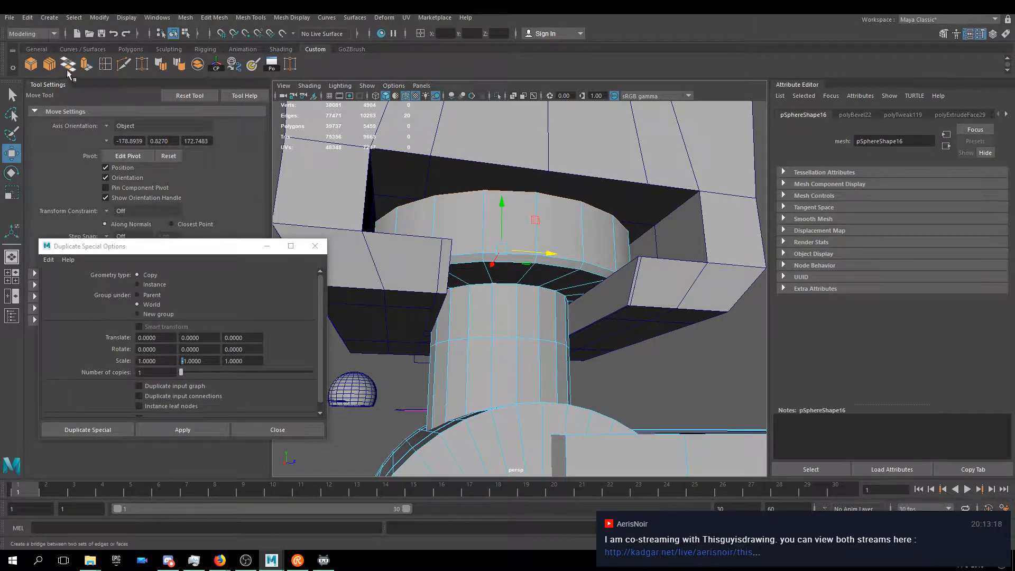
{"action": "left_click", "coordinate": [32, 65]}
{"action": "right_click_drag", "start_coordinate": [533, 223], "coordinate": [567, 211]}
{"action": "left_click", "coordinate": [923, 115]}
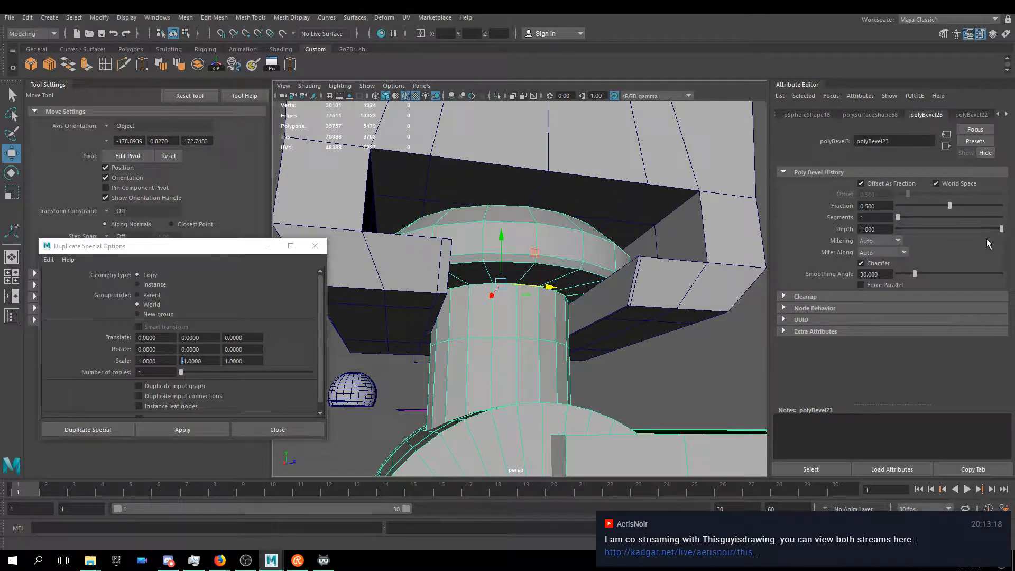
{"action": "left_click_drag", "start_coordinate": [947, 206], "coordinate": [905, 205]}
{"action": "mouse_move", "coordinate": [528, 207]}
{"action": "left_mouse_down", "text": "alt"}
{"action": "mouse_move", "coordinate": [537, 204]}
{"action": "mouse_move", "coordinate": [534, 214]}
{"action": "left_mouse_up", "text": "alt"}
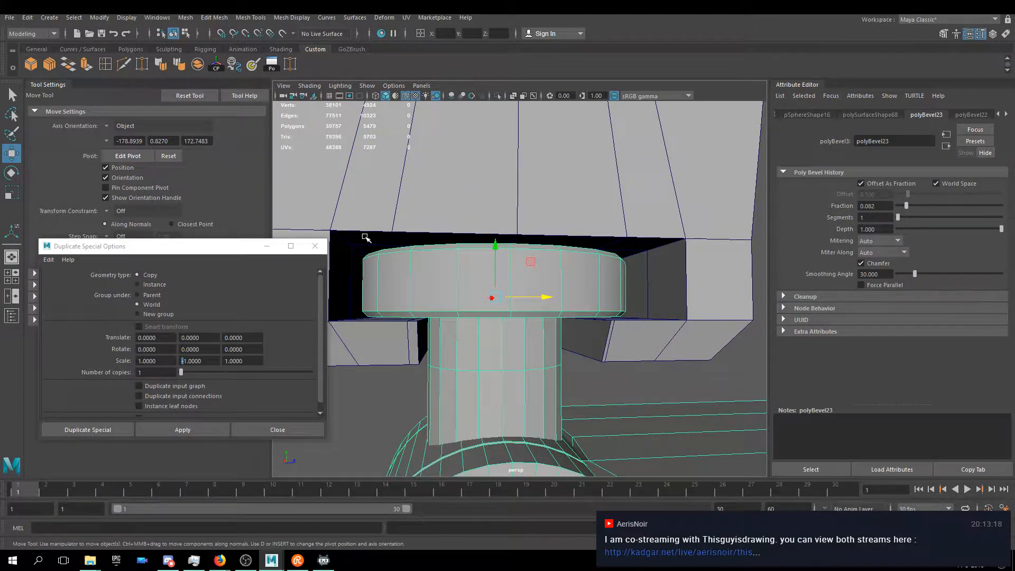
- Move the edge loop around the middle of the shaft slightly upward in edge mode, and return to object mode
{"action": "right_click_drag", "start_coordinate": [412, 272], "coordinate": [443, 247]}
{"action": "right_click_drag", "start_coordinate": [449, 265], "coordinate": [473, 337], "text": "alt"}
{"action": "left_click", "coordinate": [397, 386]}
{"action": "left_click_drag", "start_coordinate": [413, 354], "coordinate": [439, 322], "text": "alt"}
{"action": "right_click_drag", "start_coordinate": [517, 283], "coordinate": [518, 238]}
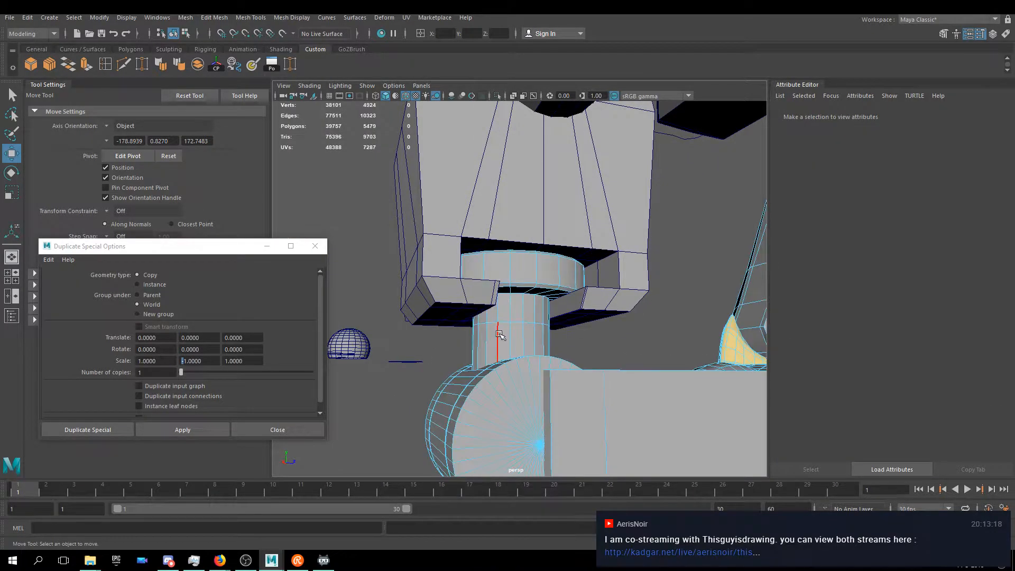
{"action": "scroll", "coordinate": [513, 341], "scroll_direction": "up", "scroll_amount": 3}
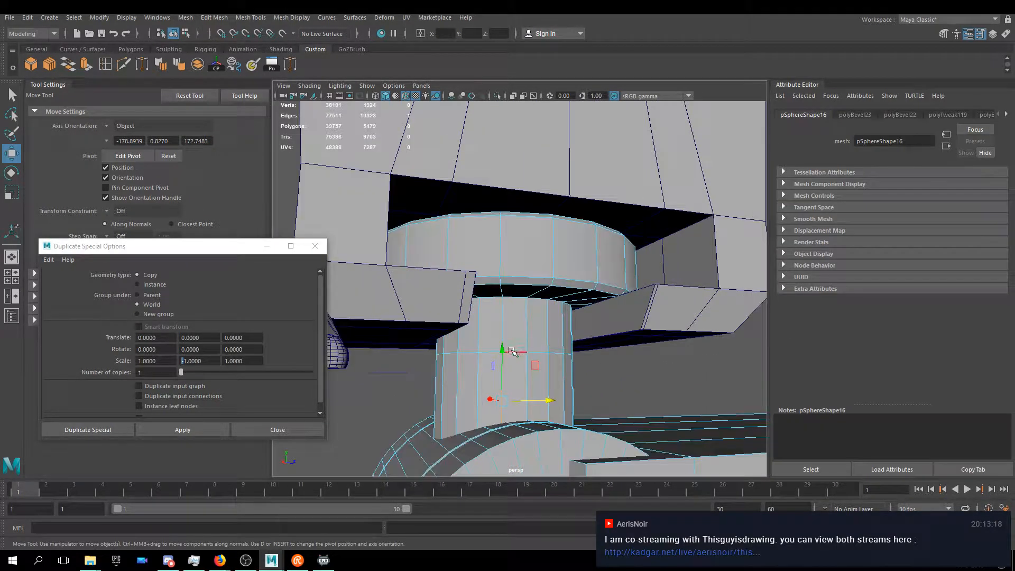
{"action": "left_click_drag", "start_coordinate": [512, 352], "coordinate": [637, 332]}
{"action": "key", "text": "v"}
{"action": "right_click_drag", "start_coordinate": [526, 270], "coordinate": [577, 254]}
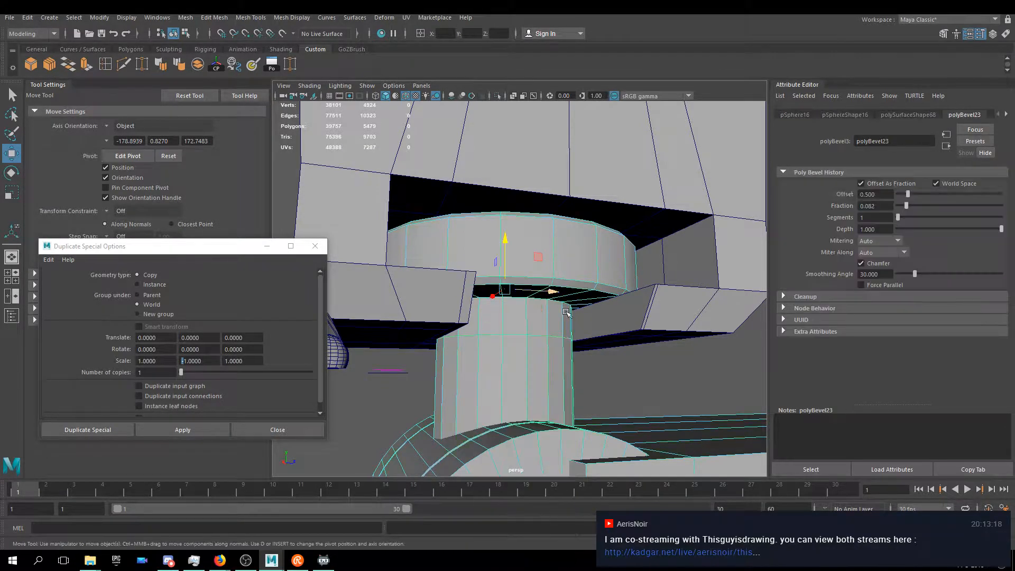
{"action": "left_click", "coordinate": [602, 373]}
- Select the middle and upper edge loops of the shaft below the disc in edge mode and soften them
{"action": "left_click_drag", "start_coordinate": [559, 356], "coordinate": [597, 224], "text": "alt"}
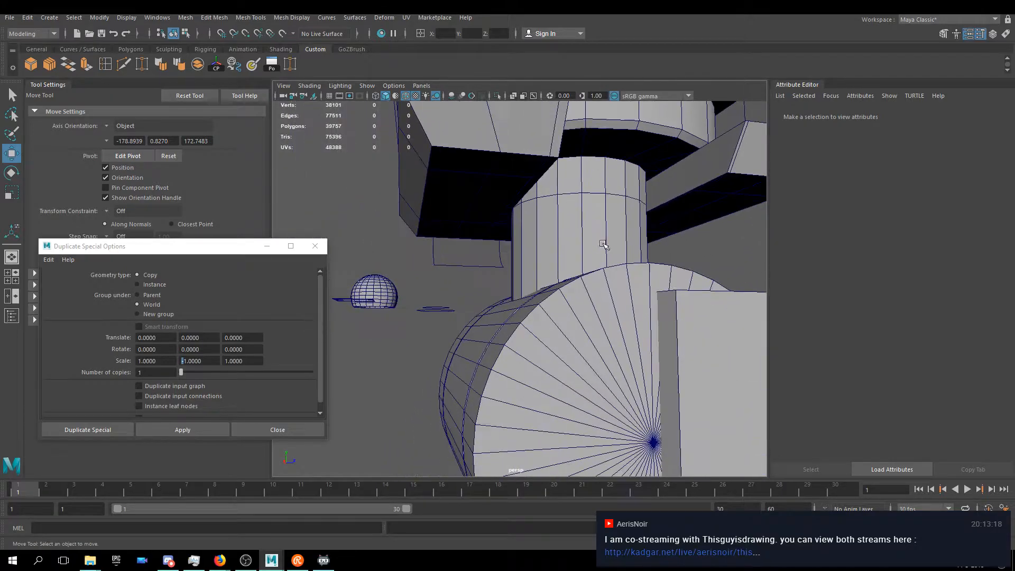
{"action": "right_click_drag", "start_coordinate": [583, 209], "coordinate": [587, 180]}
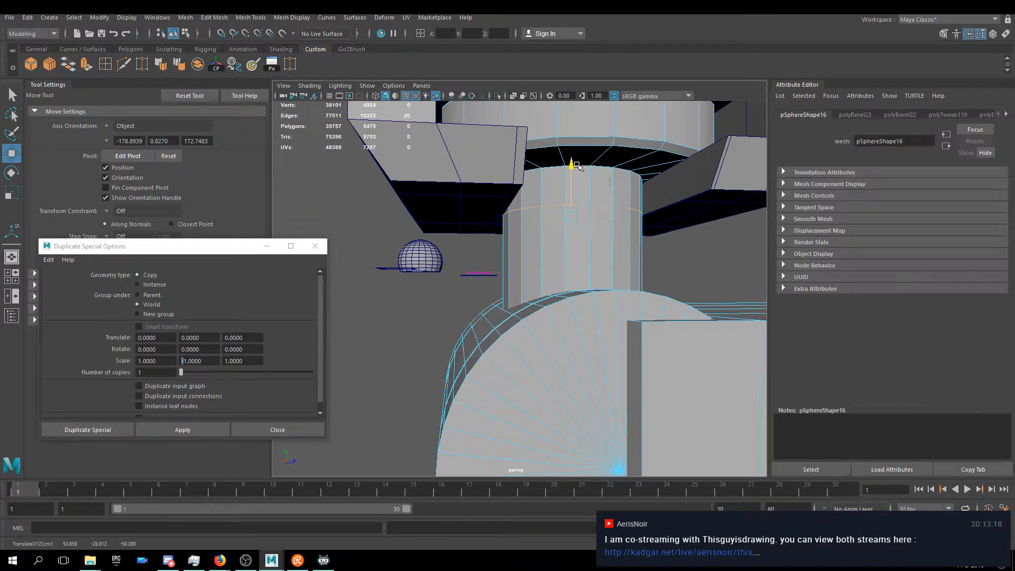
{"action": "left_click", "coordinate": [559, 205], "text": "shift"}
{"action": "left_click_drag", "start_coordinate": [554, 285], "coordinate": [555, 301], "text": "alt"}
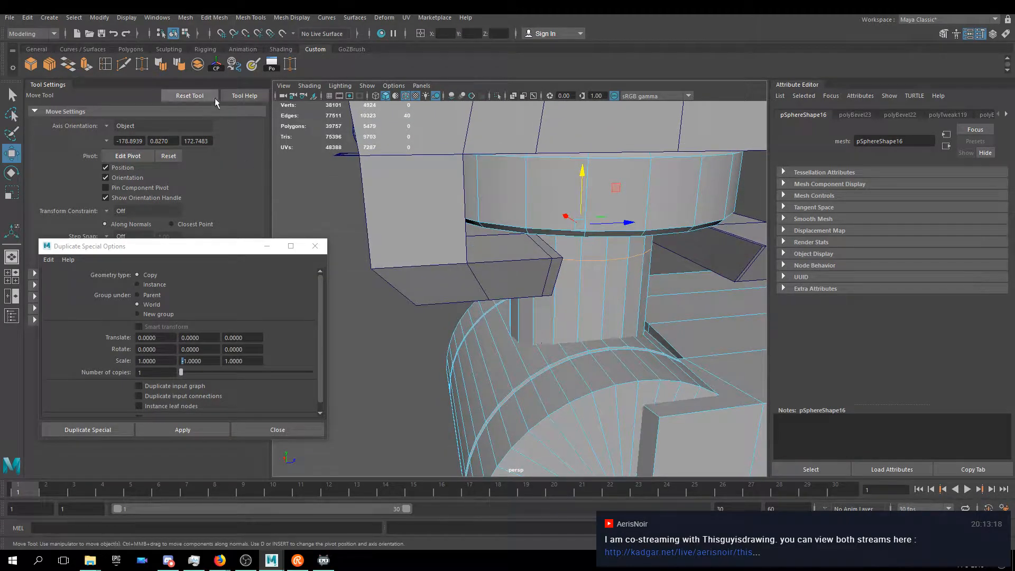
{"action": "left_click", "coordinate": [179, 66]}
- Turn on x-ray display, select the shaft's hidden bottom edge loop inside the horizontal cylinder, and soften it
{"action": "mouse_move", "coordinate": [470, 138]}
{"action": "left_mouse_down", "text": "alt"}
{"action": "mouse_move", "coordinate": [473, 108]}
{"action": "mouse_move", "coordinate": [539, 148]}
{"action": "mouse_move", "coordinate": [560, 185]}
{"action": "left_mouse_up", "text": "alt"}
{"action": "key", "text": "alt+x"}
{"action": "scroll", "coordinate": [469, 222], "scroll_direction": "up", "scroll_amount": 4}
{"action": "left_click_drag", "start_coordinate": [469, 222], "coordinate": [460, 196], "text": "alt"}
{"action": "scroll", "coordinate": [450, 208], "scroll_direction": "up", "scroll_amount": 3}
{"action": "middle_click_drag", "start_coordinate": [450, 209], "coordinate": [489, 204], "text": "alt"}
{"action": "double_click", "coordinate": [425, 164]}
{"action": "scroll", "coordinate": [425, 164], "scroll_direction": "down", "scroll_amount": 3}
{"action": "left_click", "coordinate": [179, 64]}
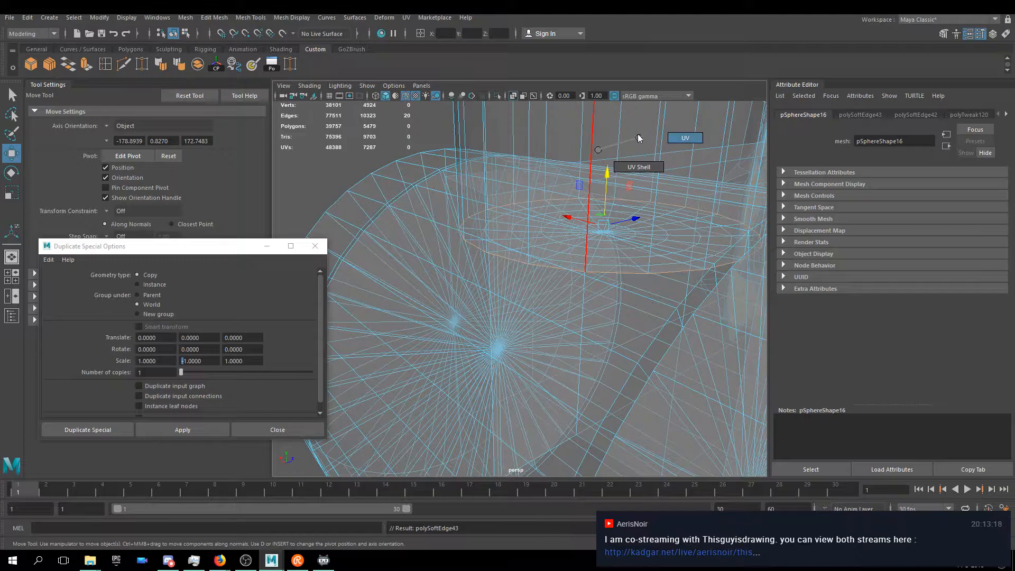
- Return to object mode, clear the selection, and turn off x-ray display
{"action": "scroll", "coordinate": [634, 159], "scroll_direction": "down", "scroll_amount": 3}
{"action": "right_click_drag", "start_coordinate": [528, 181], "coordinate": [529, 158]}
{"action": "left_click", "coordinate": [347, 106]}
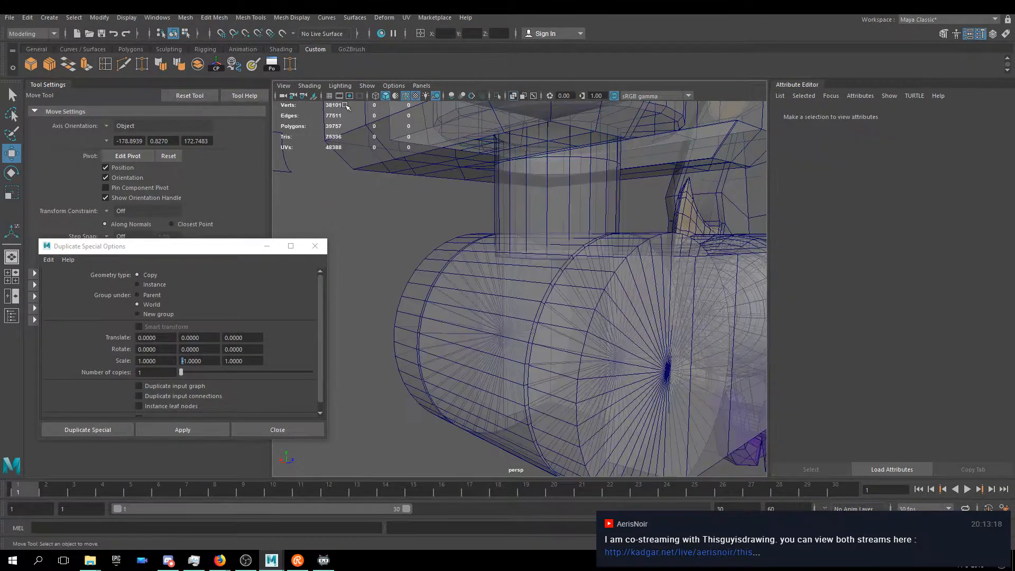
{"action": "left_click", "coordinate": [513, 95]}
{"action": "left_click_drag", "start_coordinate": [472, 211], "coordinate": [437, 230], "text": "alt"}
{"action": "scroll", "coordinate": [574, 216], "scroll_direction": "up", "scroll_amount": 4}
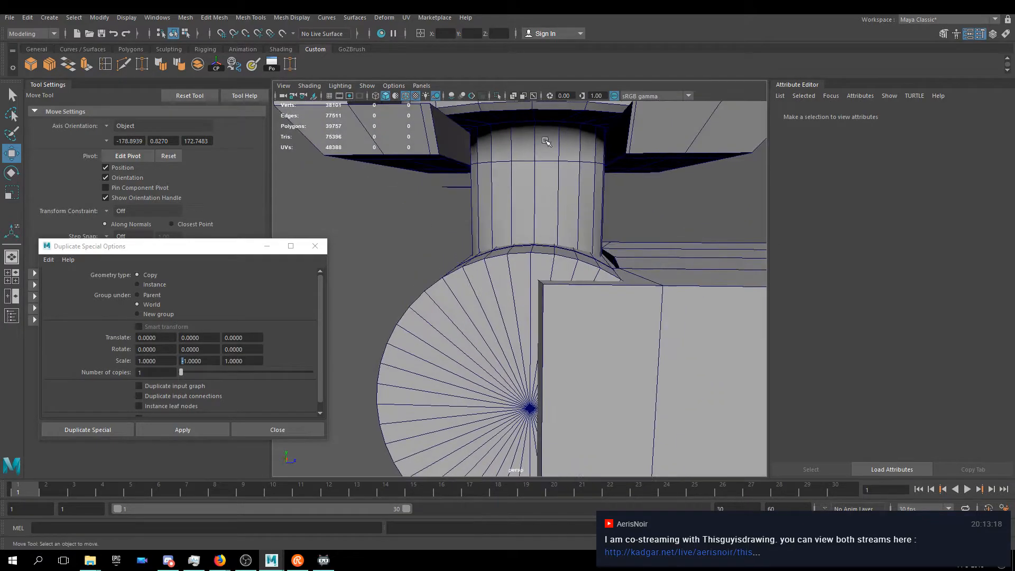
- Select the vertical edge loops all the way around the shaft in edge mode and soften them
{"action": "scroll", "coordinate": [539, 175], "scroll_direction": "up", "scroll_amount": 3}
{"action": "scroll", "coordinate": [535, 170], "scroll_direction": "up", "scroll_amount": 1}
{"action": "scroll", "coordinate": [527, 254], "scroll_direction": "up", "scroll_amount": 1}
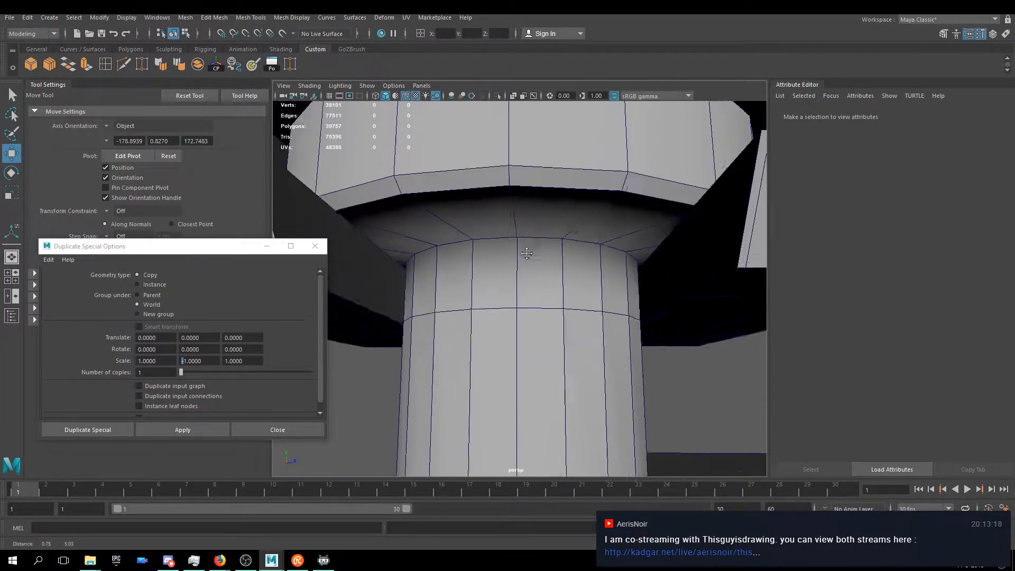
{"action": "right_click_drag", "start_coordinate": [516, 193], "coordinate": [522, 167]}
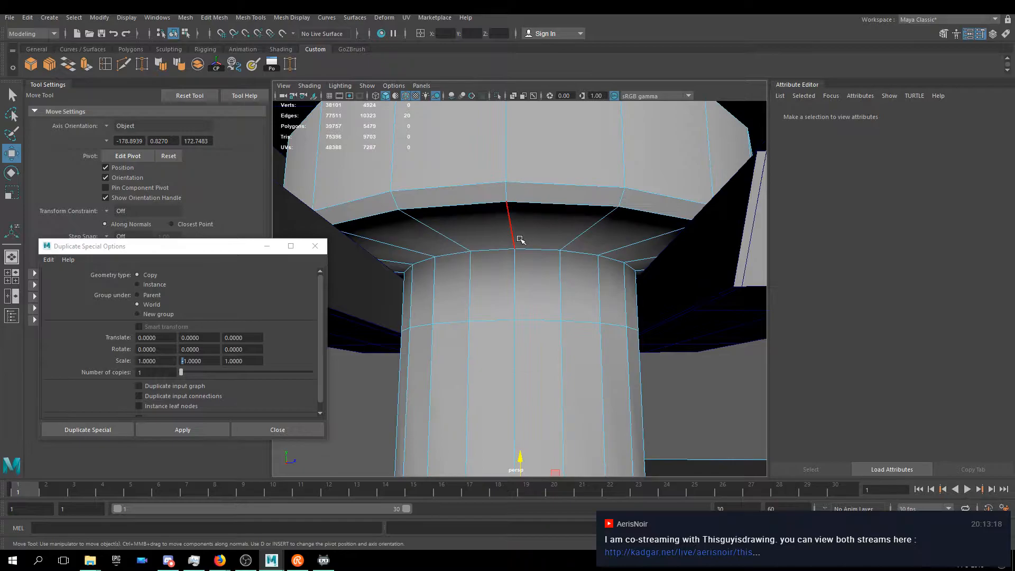
{"action": "middle_click_drag", "start_coordinate": [509, 316], "coordinate": [521, 178], "text": "alt"}
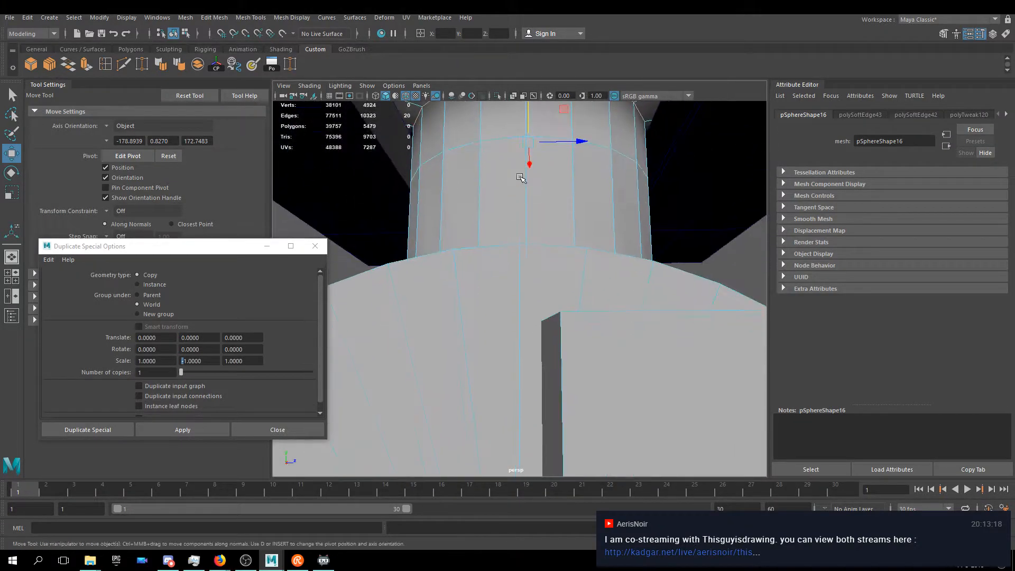
{"action": "double_click", "coordinate": [526, 191]}
{"action": "left_click_drag", "start_coordinate": [513, 199], "coordinate": [512, 217], "text": "alt"}
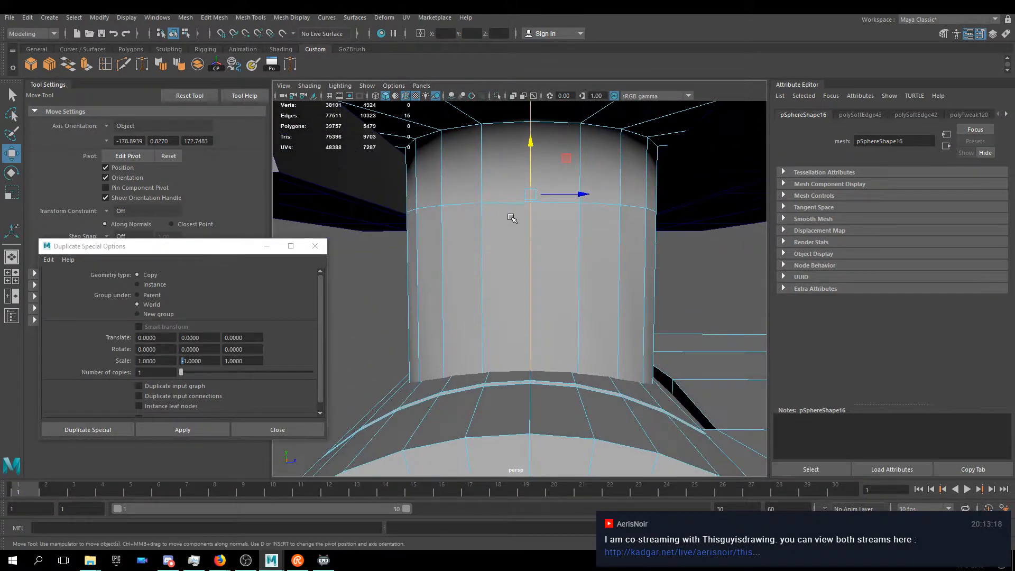
{"action": "double_click", "coordinate": [482, 251], "text": "shift"}
{"action": "double_click", "coordinate": [442, 254], "text": "shift"}
{"action": "double_click", "coordinate": [417, 255], "text": "shift"}
{"action": "double_click", "coordinate": [411, 257], "text": "shift"}
{"action": "double_click", "coordinate": [584, 256], "text": "shift"}
{"action": "double_click", "coordinate": [613, 257], "text": "shift"}
{"action": "double_click", "coordinate": [644, 265], "text": "shift"}
{"action": "double_click", "coordinate": [654, 264], "text": "shift"}
{"action": "left_click_drag", "start_coordinate": [682, 283], "coordinate": [505, 272], "text": "alt"}
{"action": "double_click", "coordinate": [451, 265], "text": "shift"}
{"action": "double_click", "coordinate": [491, 259], "text": "shift"}
{"action": "double_click", "coordinate": [517, 256], "text": "shift"}
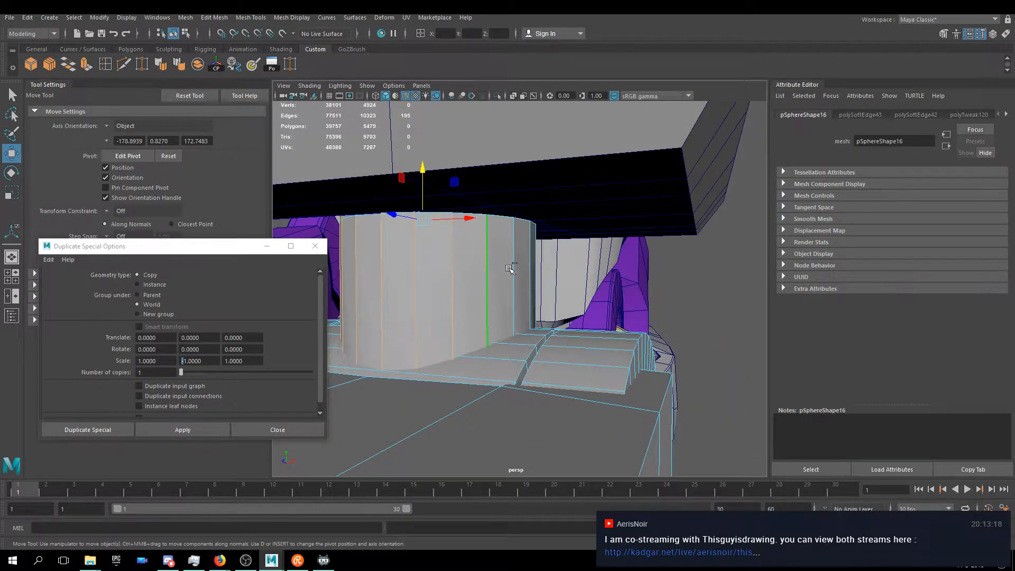
{"action": "double_click", "coordinate": [491, 261], "text": "shift"}
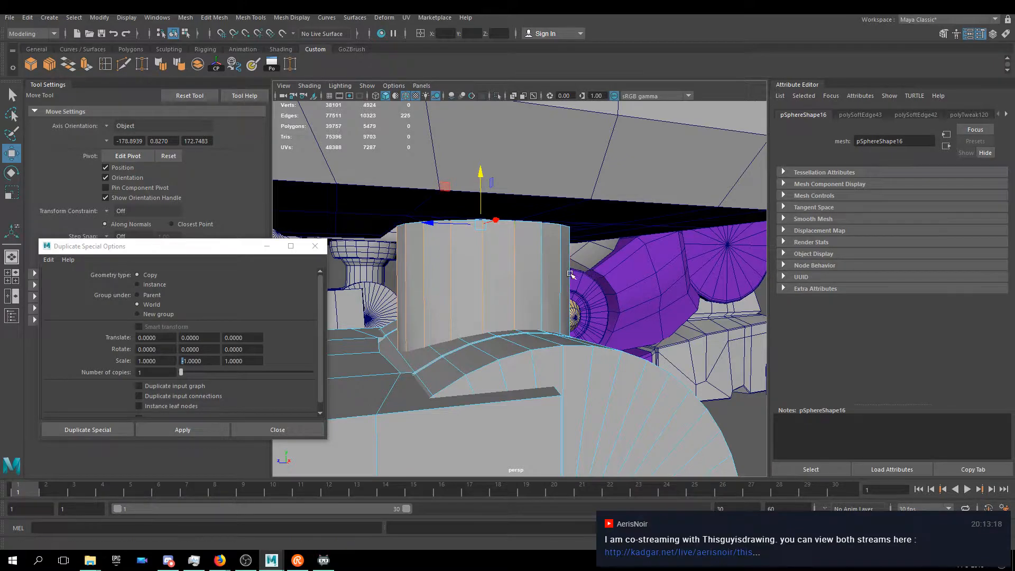
{"action": "left_click_drag", "start_coordinate": [529, 261], "coordinate": [534, 269], "text": "alt"}
{"action": "left_click_drag", "start_coordinate": [613, 283], "coordinate": [560, 272], "text": "alt"}
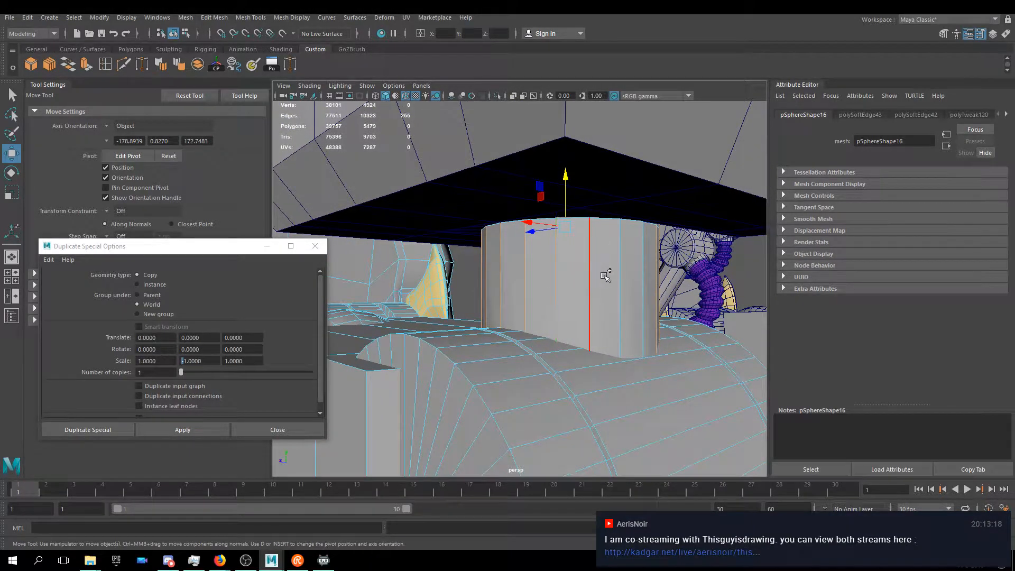
{"action": "left_click_drag", "start_coordinate": [646, 293], "coordinate": [617, 281], "text": "alt"}
{"action": "double_click", "coordinate": [646, 277], "text": "shift"}
{"action": "left_click", "coordinate": [181, 68]}
- Select the shaft's middle, upper and hidden bottom edge loops, using x-ray display for the bottom one, and harden them
{"action": "mouse_move", "coordinate": [529, 275]}
{"action": "left_mouse_down", "text": "alt"}
{"action": "mouse_move", "coordinate": [839, 277]}
{"action": "mouse_move", "coordinate": [439, 204]}
{"action": "left_mouse_up", "text": "alt"}
{"action": "double_click", "coordinate": [445, 208]}
{"action": "double_click", "coordinate": [439, 130], "text": "shift"}
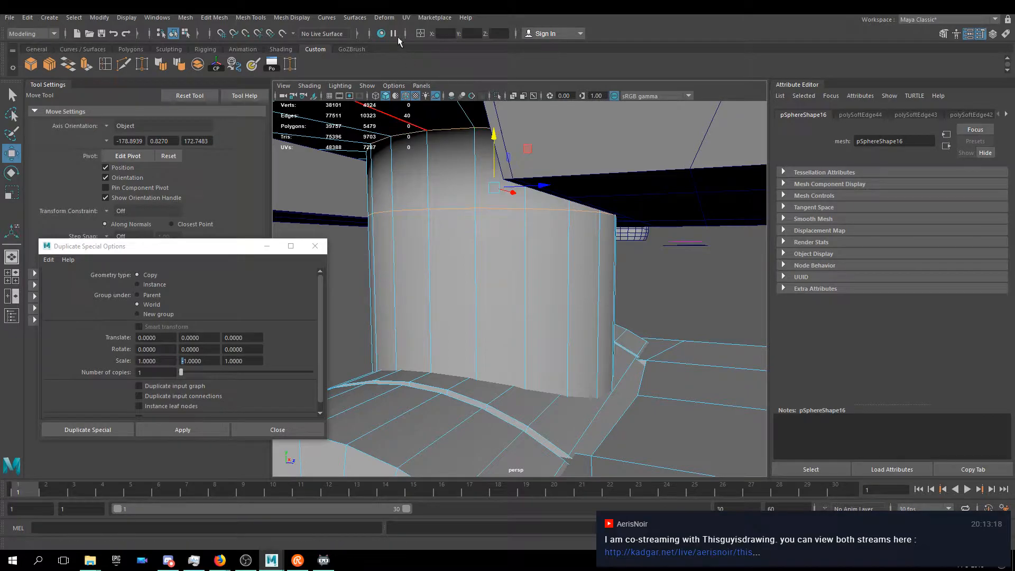
{"action": "left_click", "coordinate": [513, 96]}
{"action": "left_click_drag", "start_coordinate": [519, 134], "coordinate": [485, 311], "text": "alt"}
{"action": "left_click_drag", "start_coordinate": [586, 366], "coordinate": [550, 267], "text": "alt"}
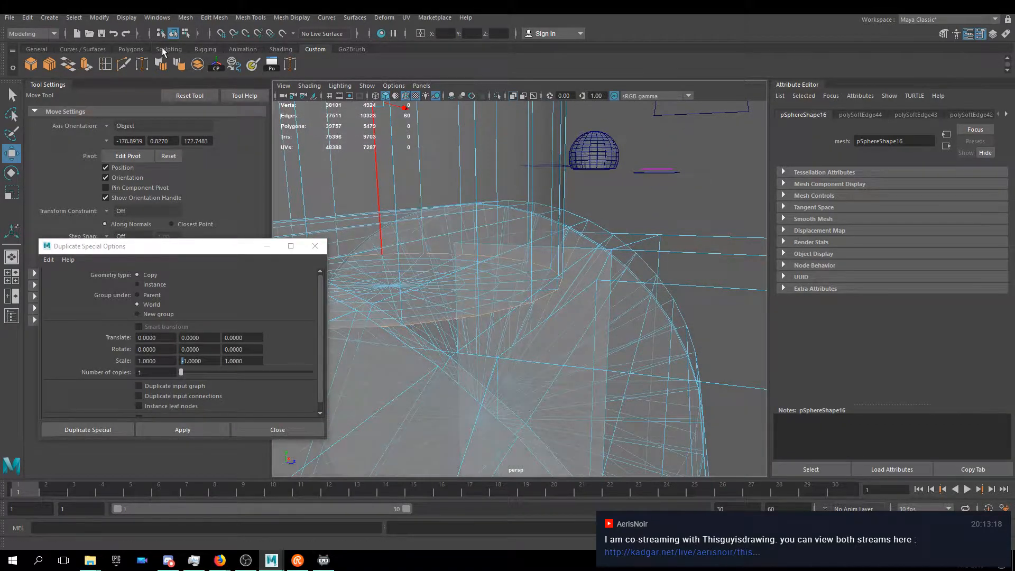
{"action": "left_click", "coordinate": [162, 67]}
- Turn off x-ray display, return to object mode and clear the selection
{"action": "left_click_drag", "start_coordinate": [508, 296], "coordinate": [518, 102], "text": "alt"}
{"action": "left_click", "coordinate": [516, 99]}
{"action": "right_click_drag", "start_coordinate": [502, 170], "coordinate": [529, 157]}
{"action": "left_click", "coordinate": [393, 259]}
{"action": "scroll", "coordinate": [405, 247], "scroll_direction": "down", "scroll_amount": 5}
{"action": "scroll", "coordinate": [407, 242], "scroll_direction": "down", "scroll_amount": 3}
{"action": "left_click_drag", "start_coordinate": [403, 238], "coordinate": [447, 105], "text": "alt"}
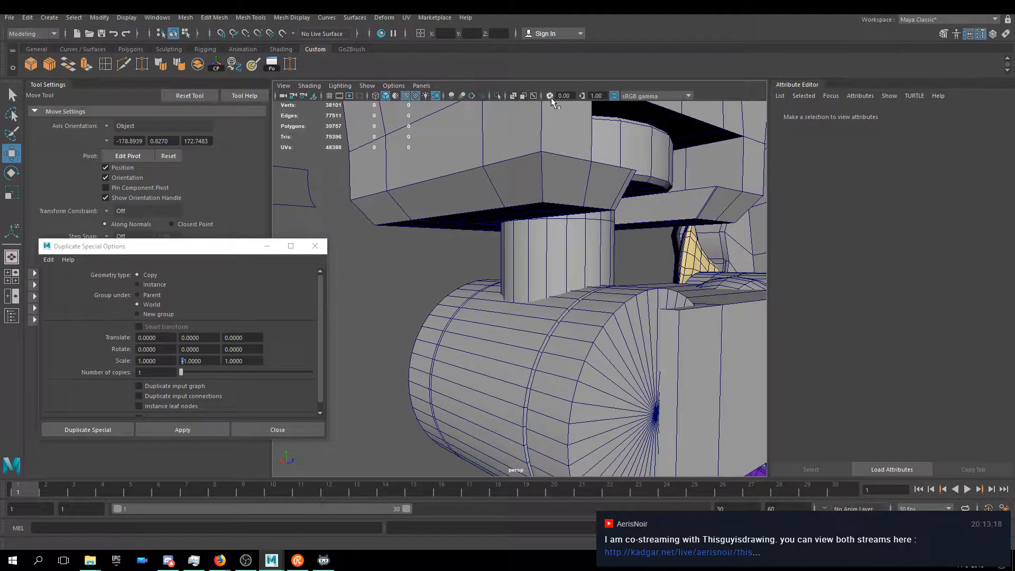
- Hide the wireframe overlay on the shaded models, check the shaft's shading, and save the scene
{"action": "left_click", "coordinate": [406, 99]}
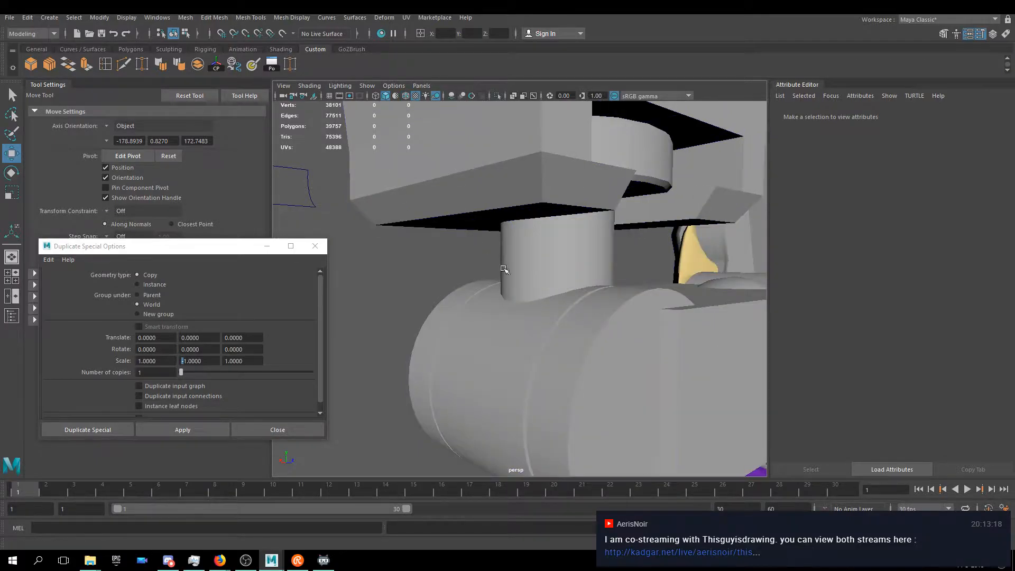
{"action": "left_click_drag", "start_coordinate": [528, 254], "coordinate": [546, 265], "text": "alt"}
{"action": "left_click_drag", "start_coordinate": [423, 290], "coordinate": [555, 259], "text": "alt"}
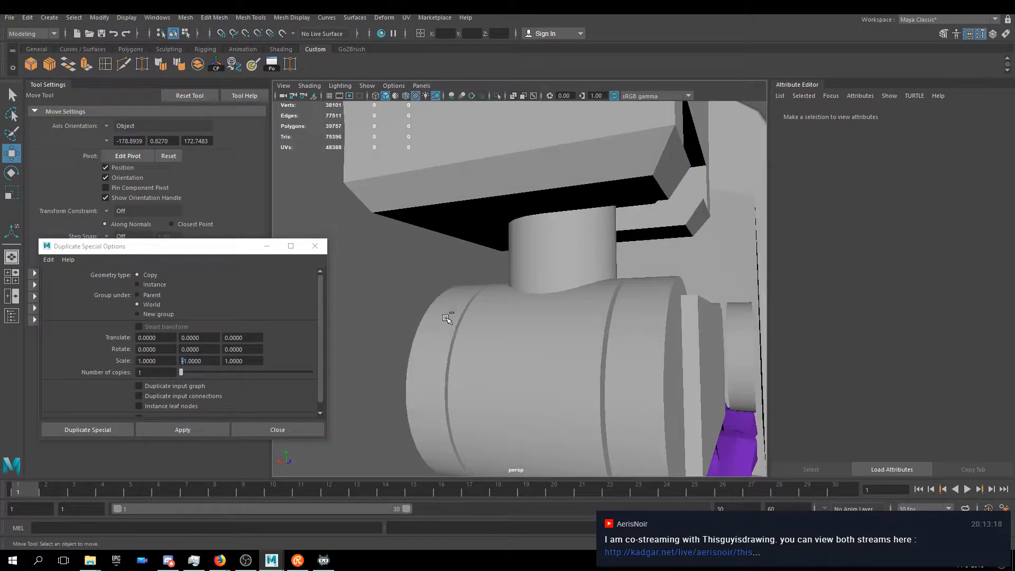
{"action": "key", "text": "ctrl+s"}
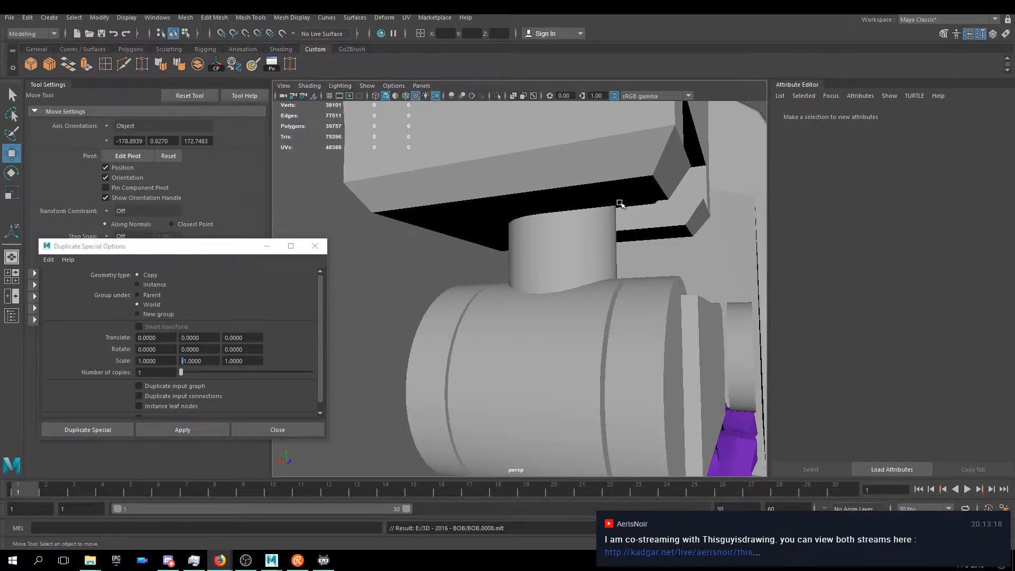
{"action": "left_click_drag", "start_coordinate": [679, 204], "coordinate": [590, 185], "text": "alt"}
{"action": "left_click", "coordinate": [553, 176]}
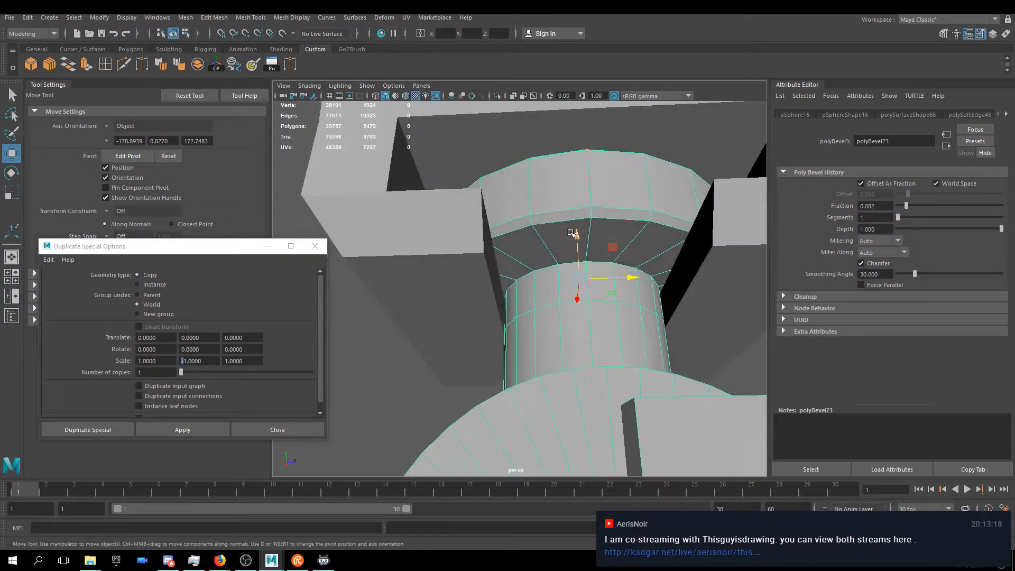
{"action": "right_click", "coordinate": [590, 185]}
{"action": "left_click", "coordinate": [603, 171]}
{"action": "double_click", "coordinate": [565, 221]}
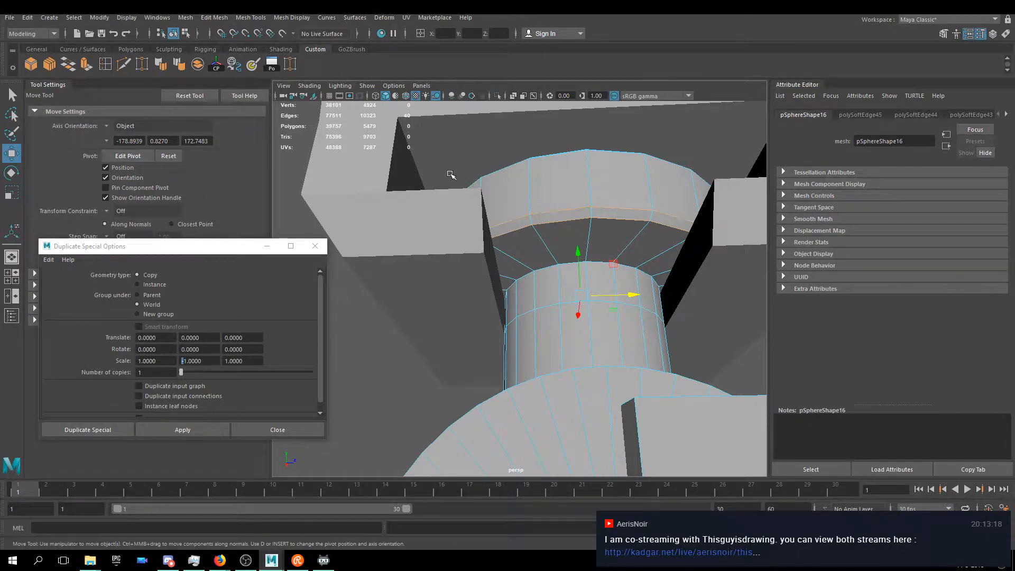
{"action": "right_click_drag", "start_coordinate": [564, 205], "coordinate": [612, 191]}
{"action": "left_click", "coordinate": [421, 375]}
- Select the disc-topped shaft object, move it out of the block's recess, and shift the Duplicate Special Options window aside
{"action": "scroll", "coordinate": [460, 324], "scroll_direction": "down", "scroll_amount": 4}
{"action": "left_click_drag", "start_coordinate": [484, 300], "coordinate": [495, 327], "text": "alt"}
{"action": "left_click_drag", "start_coordinate": [523, 378], "coordinate": [589, 283], "text": "alt"}
{"action": "scroll", "coordinate": [589, 282], "scroll_direction": "up", "scroll_amount": 2}
{"action": "left_click", "coordinate": [580, 305]}
{"action": "scroll", "coordinate": [580, 305], "scroll_direction": "up", "scroll_amount": 2}
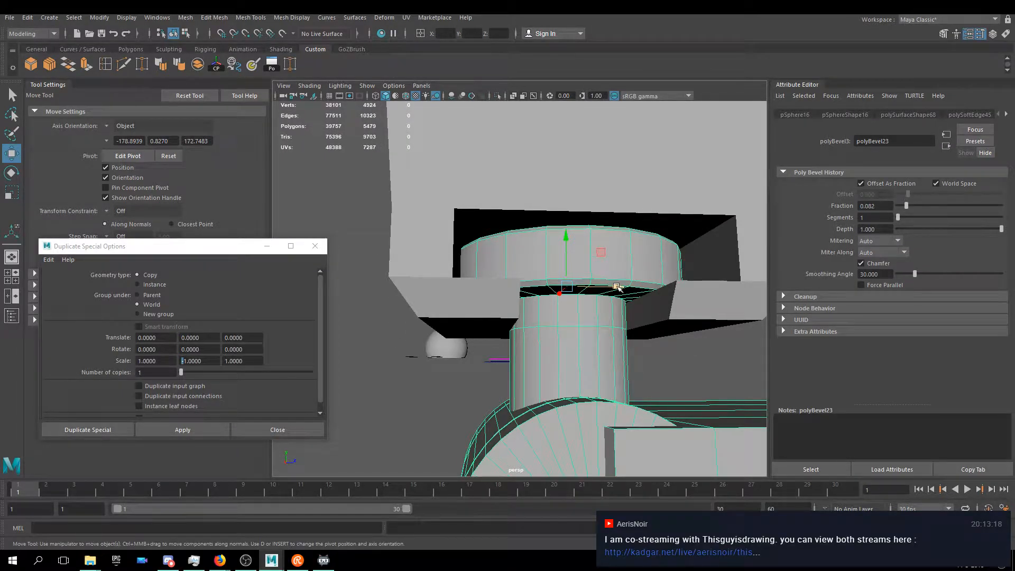
{"action": "left_click_drag", "start_coordinate": [621, 290], "coordinate": [544, 260], "text": "alt"}
{"action": "left_click_drag", "start_coordinate": [417, 312], "coordinate": [583, 275], "text": "alt"}
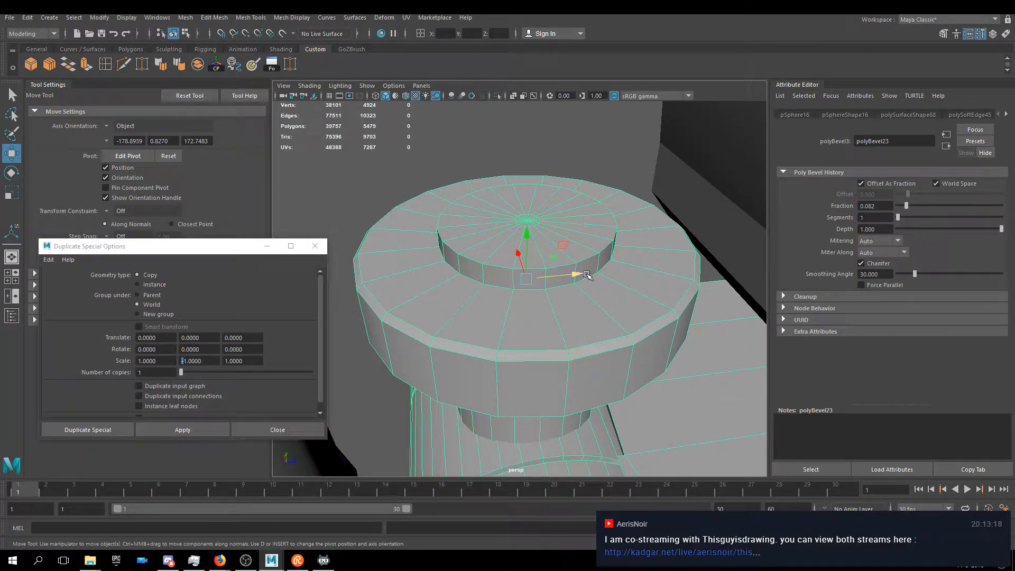
{"action": "left_click_drag", "start_coordinate": [249, 255], "coordinate": [213, 181]}
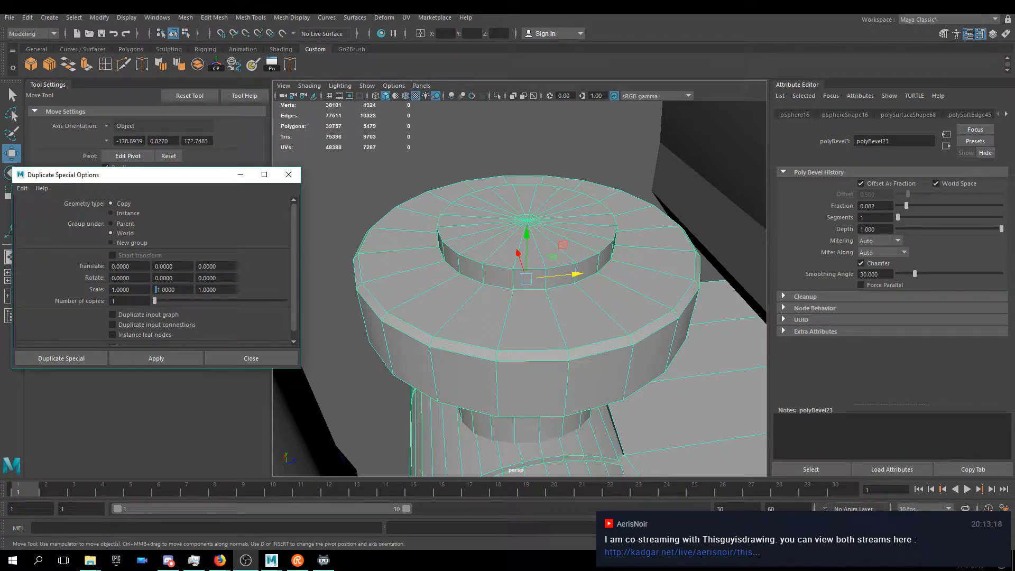
{"action": "key", "text": "alt+Tab"}
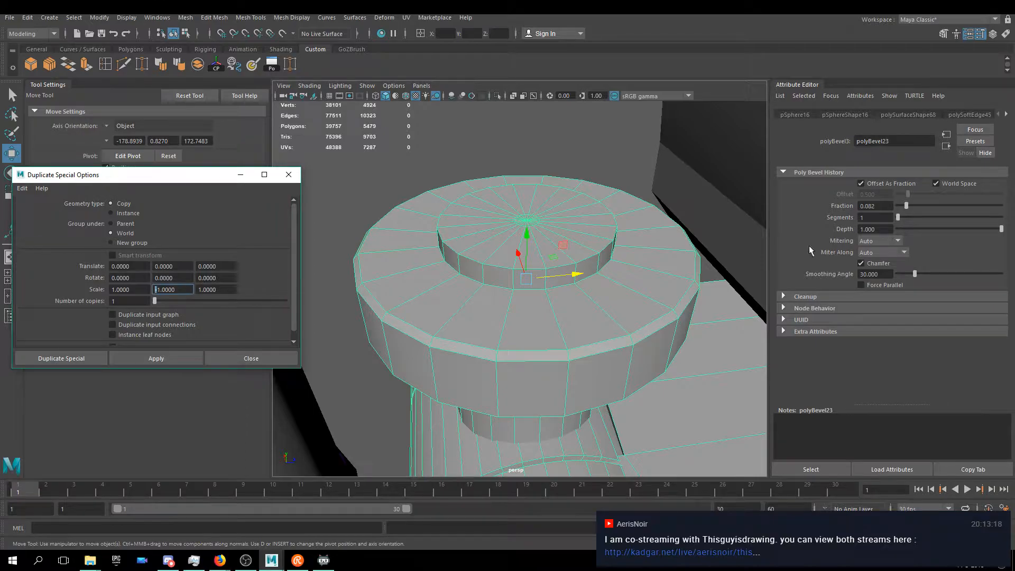
{"action": "right_click", "coordinate": [489, 244]}
{"action": "left_click", "coordinate": [487, 271]}
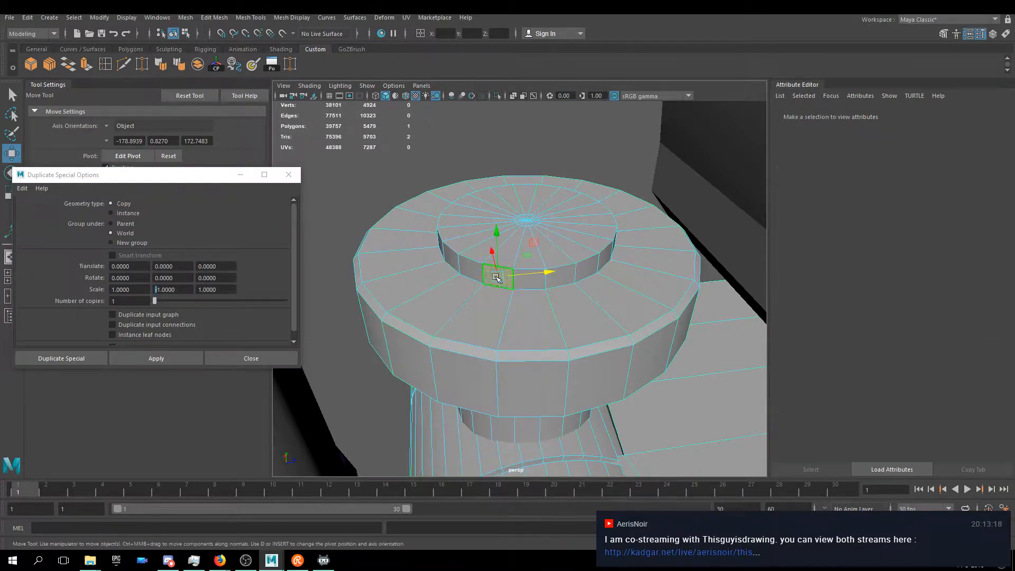
{"action": "double_click", "coordinate": [529, 278]}
{"action": "key", "text": "r"}
{"action": "left_click_drag", "start_coordinate": [613, 280], "coordinate": [524, 214], "text": "alt"}
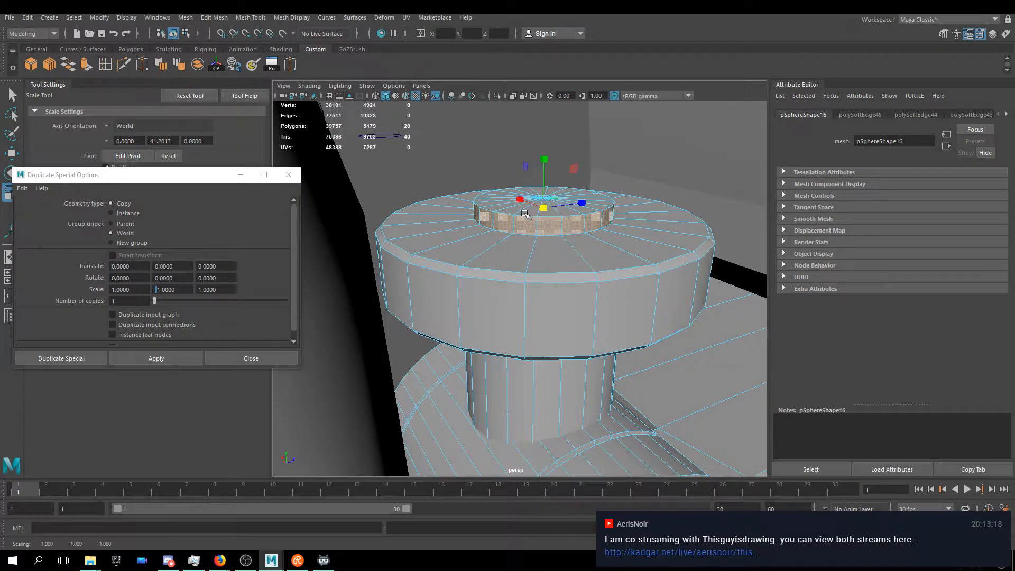
{"action": "key", "text": "w"}
- Select the small edge loop around the center of the disc's raised cap, raise it, and scale it outward to form a chamfered rim
{"action": "left_click_drag", "start_coordinate": [528, 267], "coordinate": [534, 253], "text": "alt"}
{"action": "scroll", "coordinate": [516, 213], "scroll_direction": "up", "scroll_amount": 2}
{"action": "left_click_drag", "start_coordinate": [517, 214], "coordinate": [521, 276], "text": "alt"}
{"action": "right_click_drag", "start_coordinate": [457, 191], "coordinate": [460, 153]}
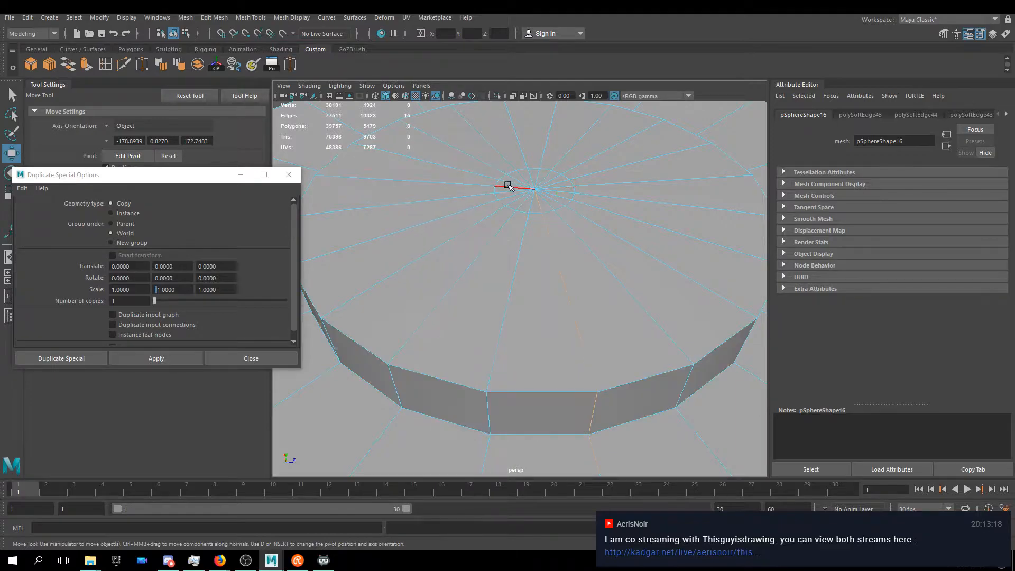
{"action": "left_click_drag", "start_coordinate": [499, 196], "coordinate": [538, 201], "text": "alt"}
{"action": "left_click_drag", "start_coordinate": [538, 154], "coordinate": [538, 123]}
{"action": "key", "text": "r"}
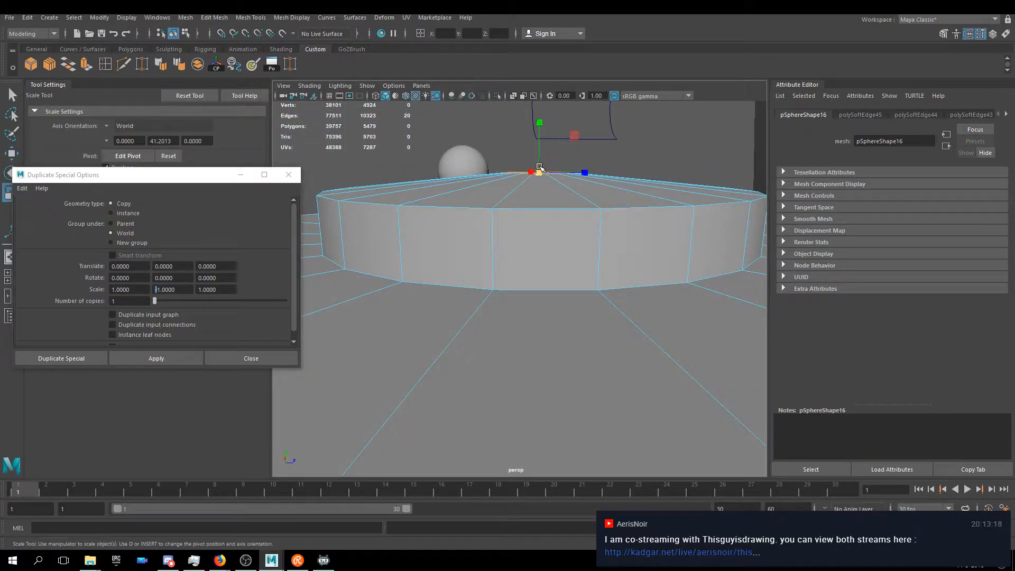
{"action": "left_click_drag", "start_coordinate": [540, 172], "coordinate": [758, 166]}
{"action": "key", "text": "w"}
{"action": "left_click_drag", "start_coordinate": [635, 200], "coordinate": [536, 180], "text": "alt"}
- Lower the cap's center vertex level with the surrounding loop to flatten the cap's top, and return to object mode
{"action": "key", "text": "F9"}
{"action": "left_click", "coordinate": [522, 237]}
{"action": "left_click_drag", "start_coordinate": [531, 146], "coordinate": [558, 218]}
{"action": "right_click_drag", "start_coordinate": [459, 201], "coordinate": [494, 180]}
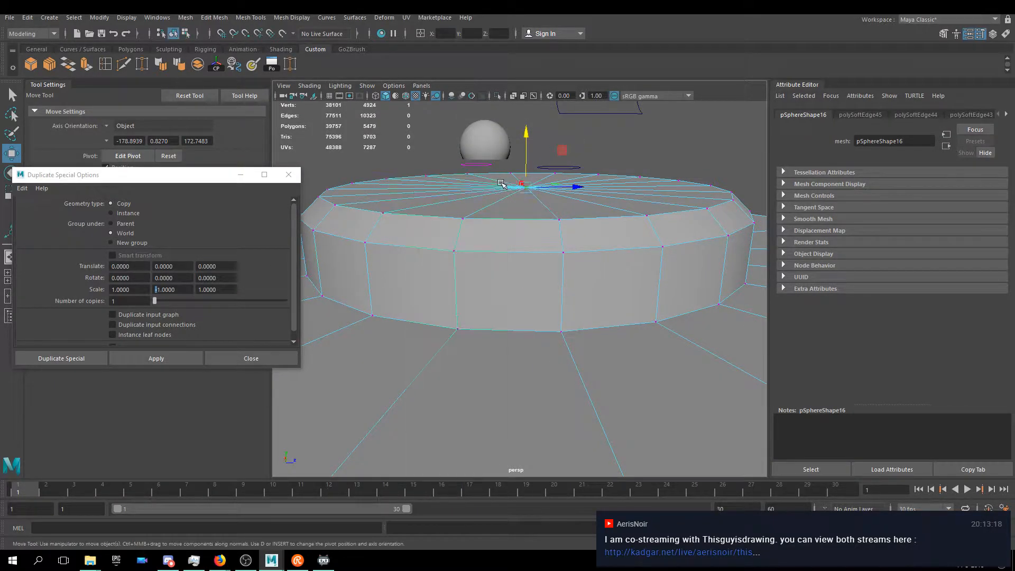
{"action": "left_click", "coordinate": [621, 151]}
{"action": "mouse_move", "coordinate": [524, 194]}
{"action": "left_mouse_down", "text": "alt"}
{"action": "mouse_move", "coordinate": [535, 181]}
{"action": "mouse_move", "coordinate": [520, 185]}
{"action": "left_mouse_up", "text": "alt"}
{"action": "left_click", "coordinate": [492, 205]}
{"action": "left_click_drag", "start_coordinate": [437, 204], "coordinate": [473, 358], "text": "alt"}
{"action": "right_click_drag", "start_coordinate": [480, 269], "coordinate": [531, 252]}
{"action": "left_click_drag", "start_coordinate": [510, 328], "coordinate": [517, 253], "text": "alt"}
{"action": "scroll", "coordinate": [517, 252], "scroll_direction": "up", "scroll_amount": 4}
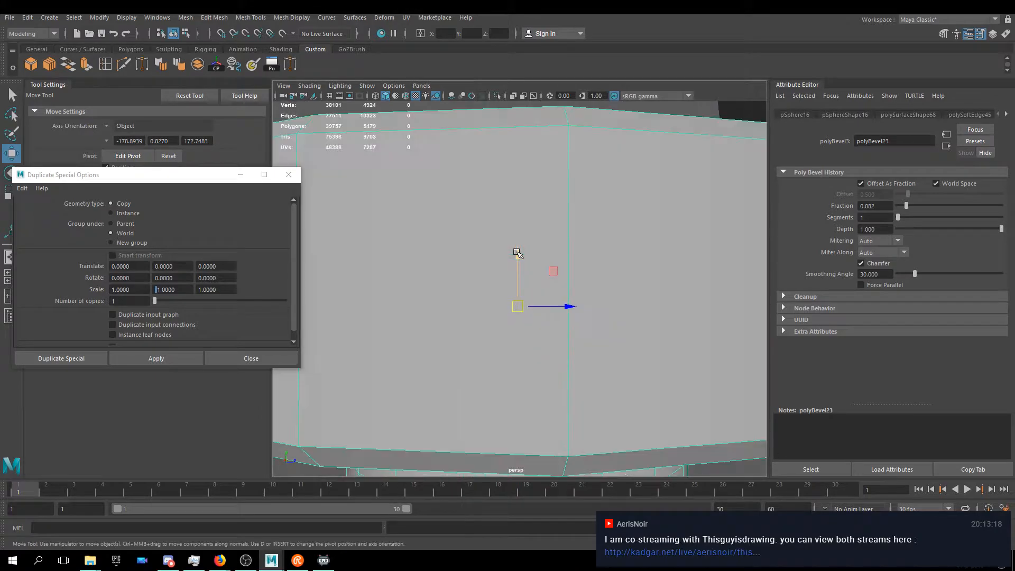
- In vertex mode, lower the vertices of the raised cap's top and chamfer toward the disc, and return to object mode
{"action": "scroll", "coordinate": [504, 214], "scroll_direction": "down", "scroll_amount": 5}
{"action": "left_click_drag", "start_coordinate": [503, 214], "coordinate": [478, 235], "text": "alt"}
{"action": "key", "text": "F8"}
{"action": "left_click_drag", "start_coordinate": [542, 230], "coordinate": [313, 247], "text": "alt"}
{"action": "left_click_drag", "start_coordinate": [475, 274], "coordinate": [488, 229], "text": "alt"}
{"action": "left_click_drag", "start_coordinate": [475, 196], "coordinate": [465, 214]}
{"action": "right_click_drag", "start_coordinate": [416, 271], "coordinate": [465, 259], "text": "shift"}
{"action": "left_click_drag", "start_coordinate": [466, 259], "coordinate": [512, 324], "text": "alt"}
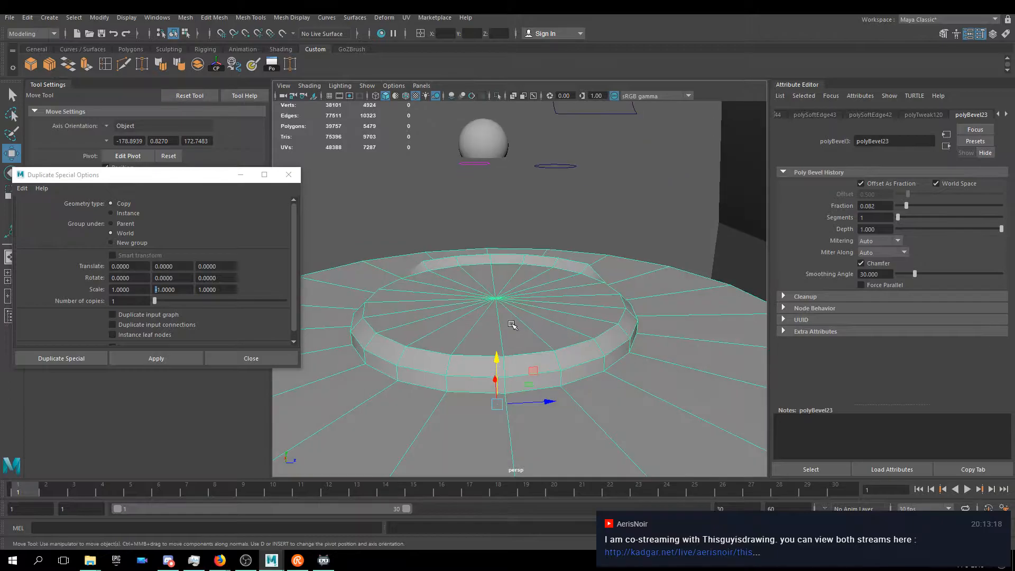
{"action": "key", "text": "ctrl+z"}
{"action": "left_click_drag", "start_coordinate": [444, 304], "coordinate": [642, 259], "text": "alt"}
{"action": "scroll", "coordinate": [643, 259], "scroll_direction": "up", "scroll_amount": 3}
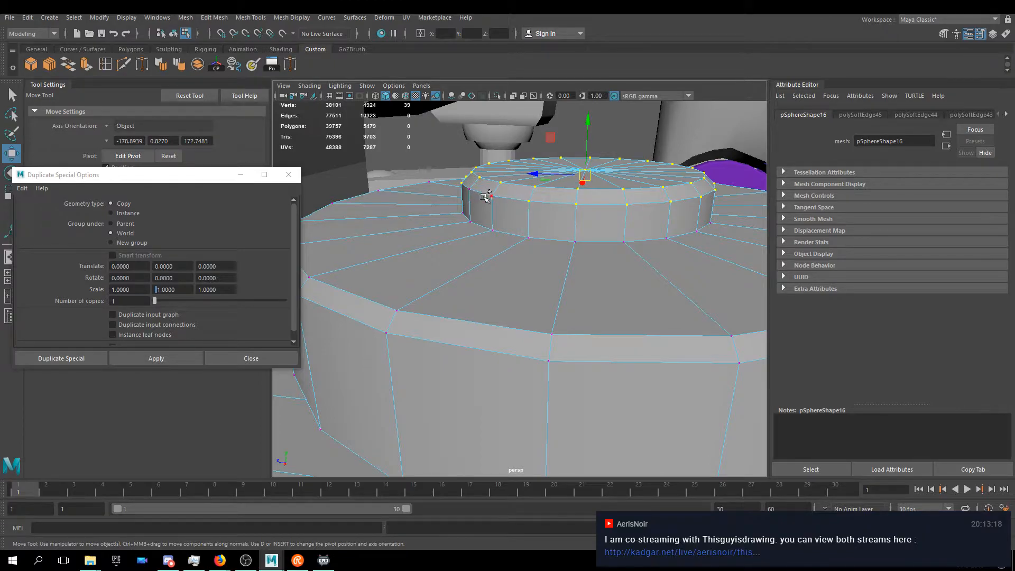
{"action": "left_click_drag", "start_coordinate": [483, 194], "coordinate": [497, 169], "text": "alt"}
{"action": "left_click_drag", "start_coordinate": [567, 144], "coordinate": [569, 161]}
{"action": "right_click_drag", "start_coordinate": [510, 224], "coordinate": [553, 212]}
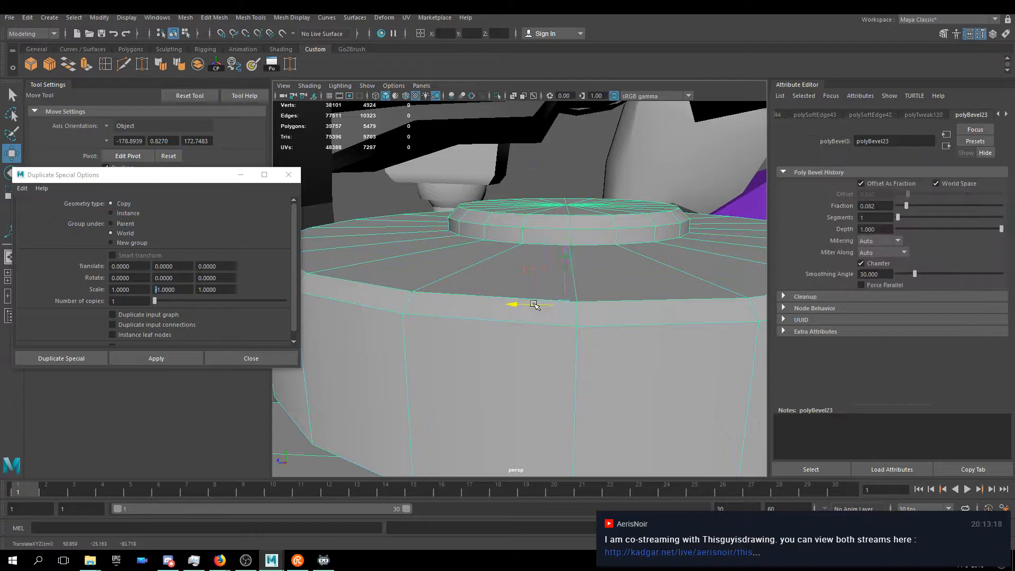
- Show the wireframe on the shaded models and move the disc-topped shaft object back into the block's recess using point snapping
{"action": "scroll", "coordinate": [524, 319], "scroll_direction": "down", "scroll_amount": 5}
{"action": "left_click_drag", "start_coordinate": [524, 318], "coordinate": [537, 292], "text": "alt"}
{"action": "scroll", "coordinate": [517, 293], "scroll_direction": "up", "scroll_amount": 5}
{"action": "scroll", "coordinate": [518, 293], "scroll_direction": "down", "scroll_amount": 5}
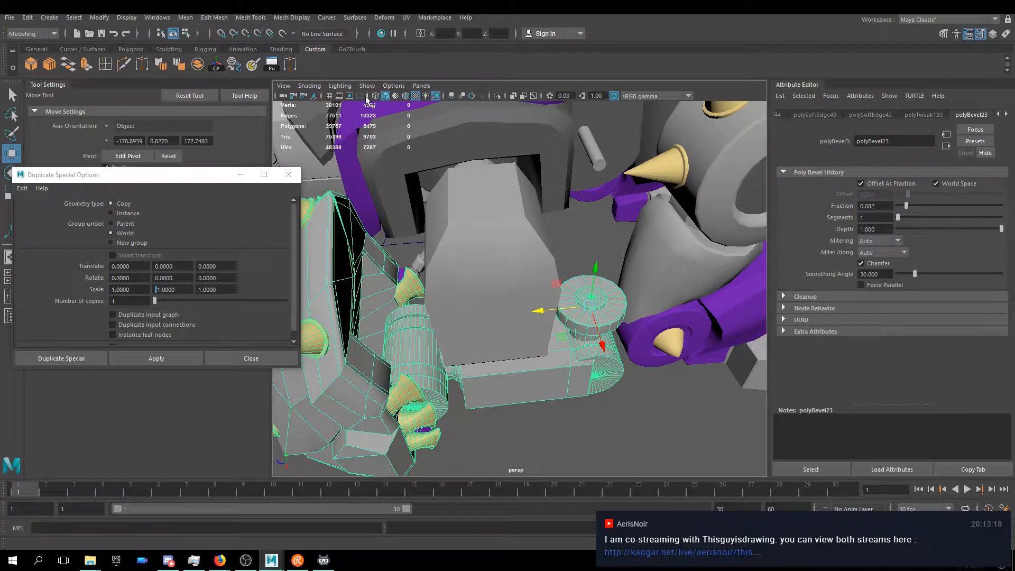
{"action": "left_click", "coordinate": [405, 97]}
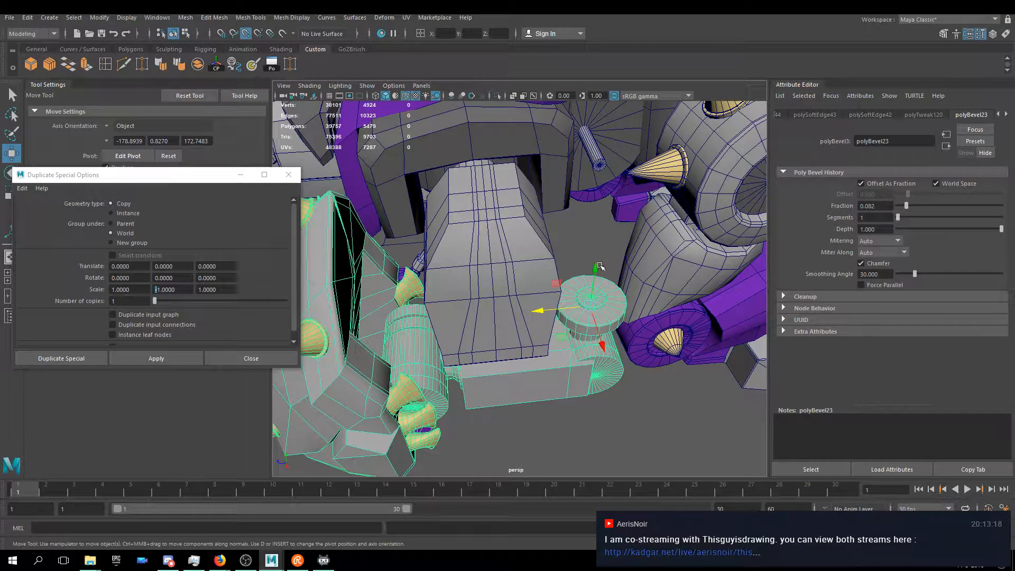
{"action": "left_click_drag", "start_coordinate": [542, 314], "coordinate": [595, 279], "text": "alt"}
{"action": "middle_click_drag", "start_coordinate": [595, 279], "coordinate": [491, 195]}
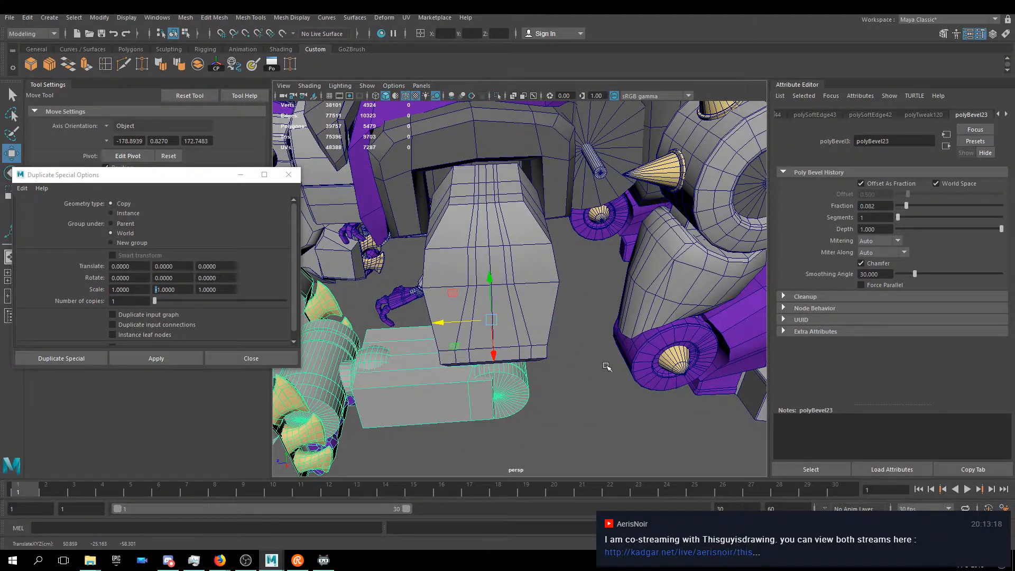
{"action": "scroll", "coordinate": [589, 361], "scroll_direction": "up", "scroll_amount": 10}
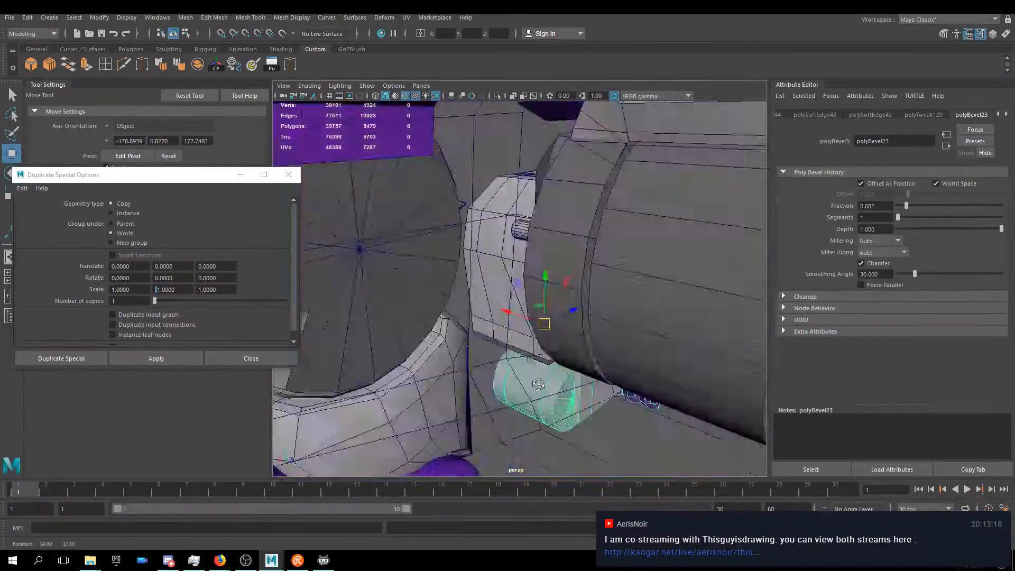
{"action": "scroll", "coordinate": [575, 394], "scroll_direction": "down", "scroll_amount": 8}
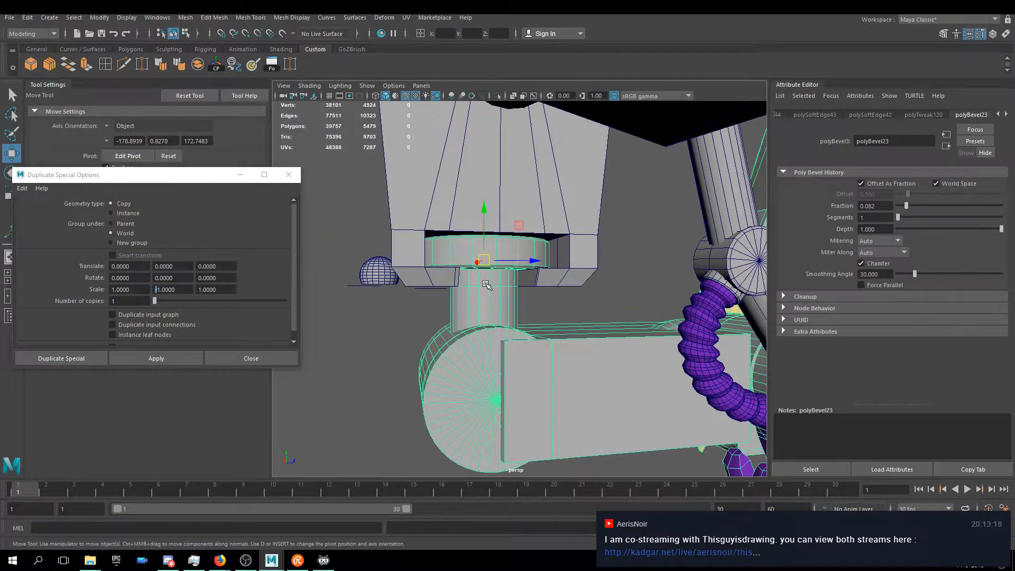
- Select the lofted strip lining the slot beside the shaft and pick one of its edges in edge mode
{"action": "scroll", "coordinate": [486, 284], "scroll_direction": "up", "scroll_amount": 5}
{"action": "left_click_drag", "start_coordinate": [479, 279], "coordinate": [585, 289], "text": "alt"}
{"action": "right_click", "coordinate": [534, 246]}
{"action": "left_click", "coordinate": [448, 387]}
{"action": "left_click_drag", "start_coordinate": [449, 387], "coordinate": [454, 346], "text": "alt"}
{"action": "right_click_drag", "start_coordinate": [467, 267], "coordinate": [465, 238]}
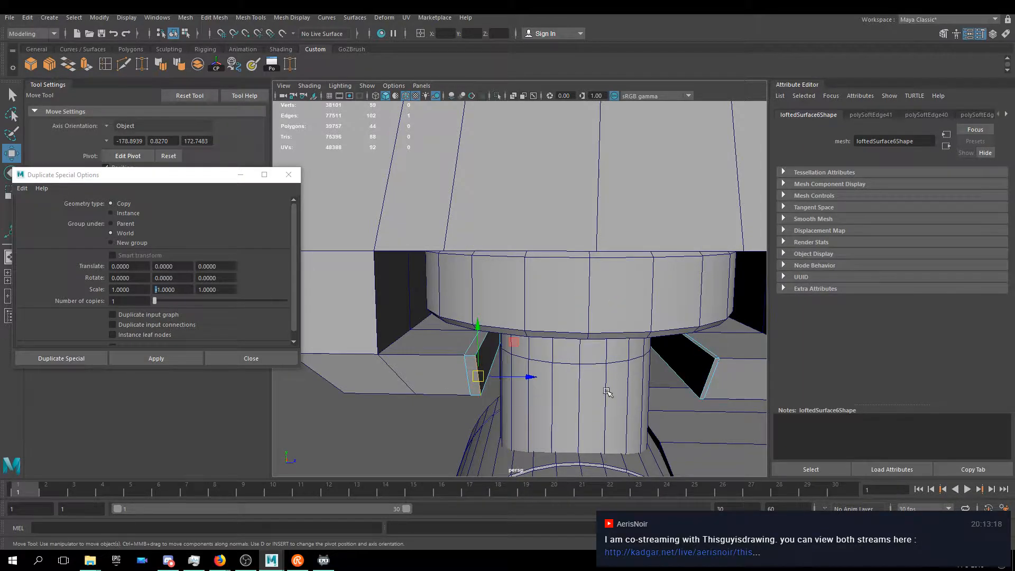
- Return to object mode and select the block together with the lofted strip lining its slot
{"action": "left_click_drag", "start_coordinate": [604, 392], "coordinate": [711, 388], "text": "alt"}
{"action": "left_click_drag", "start_coordinate": [672, 387], "coordinate": [533, 349], "text": "alt"}
{"action": "middle_click_drag", "start_coordinate": [533, 349], "coordinate": [528, 345]}
{"action": "left_click_drag", "start_coordinate": [528, 345], "coordinate": [551, 336], "text": "alt"}
{"action": "scroll", "coordinate": [551, 344], "scroll_direction": "up", "scroll_amount": 3}
{"action": "right_click_drag", "start_coordinate": [565, 269], "coordinate": [602, 258]}
{"action": "left_click", "coordinate": [521, 311]}
{"action": "scroll", "coordinate": [565, 318], "scroll_direction": "up", "scroll_amount": 2}
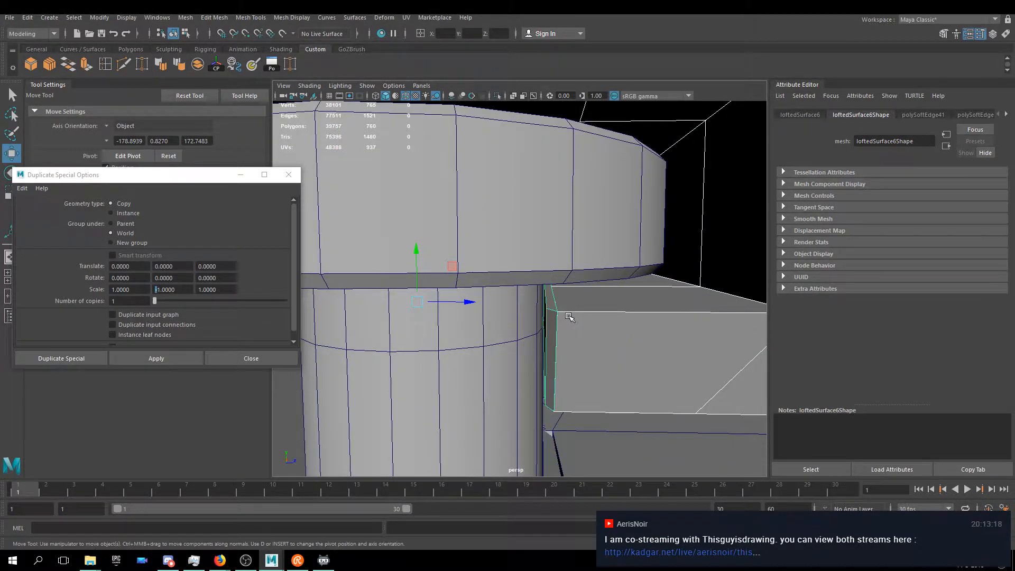
- In edge mode, select the edge loop along the slot's side wall next to the shaft
{"action": "key", "text": "F10"}
{"action": "left_click", "coordinate": [556, 305]}
{"action": "double_click", "coordinate": [555, 307]}
{"action": "scroll", "coordinate": [576, 320], "scroll_direction": "up", "scroll_amount": 3}
{"action": "scroll", "coordinate": [563, 324], "scroll_direction": "down", "scroll_amount": 2}
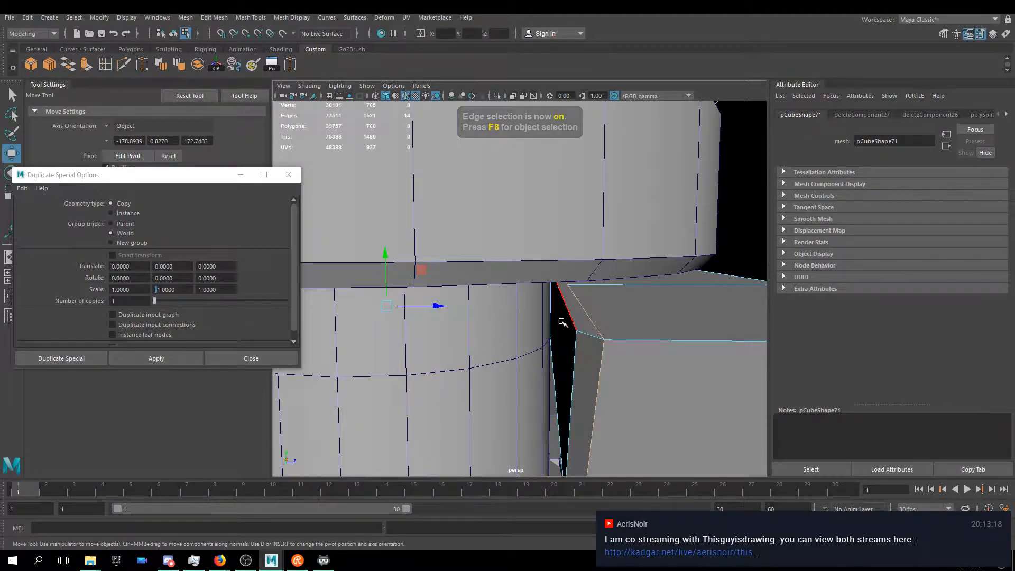
{"action": "scroll", "coordinate": [560, 319], "scroll_direction": "down", "scroll_amount": 2}
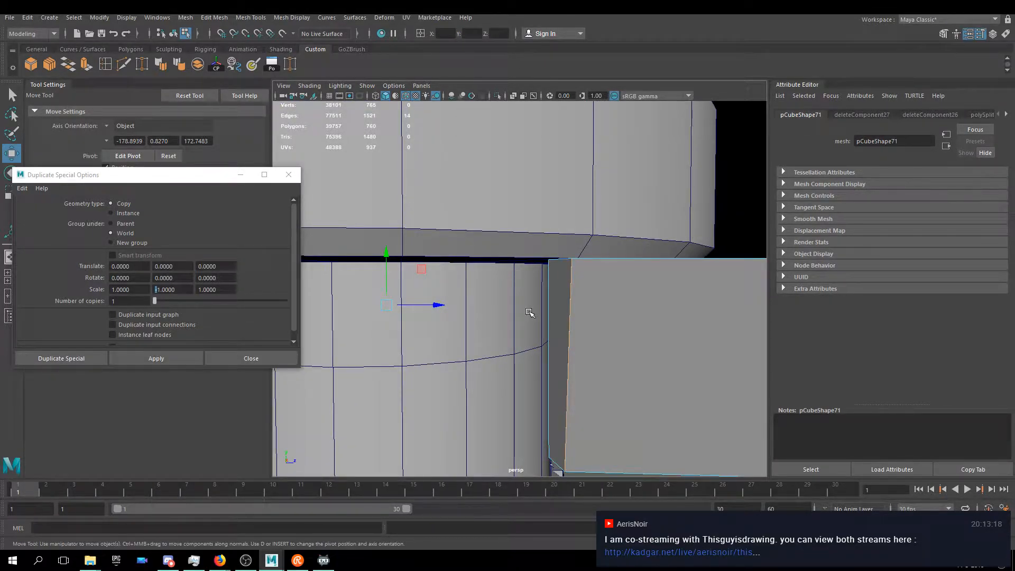
{"action": "mouse_move", "coordinate": [494, 314]}
{"action": "left_mouse_down", "text": "alt"}
{"action": "mouse_move", "coordinate": [524, 333]}
{"action": "mouse_move", "coordinate": [500, 316]}
{"action": "left_mouse_up", "text": "alt"}
{"action": "left_click_drag", "start_coordinate": [603, 390], "coordinate": [573, 356], "text": "alt"}
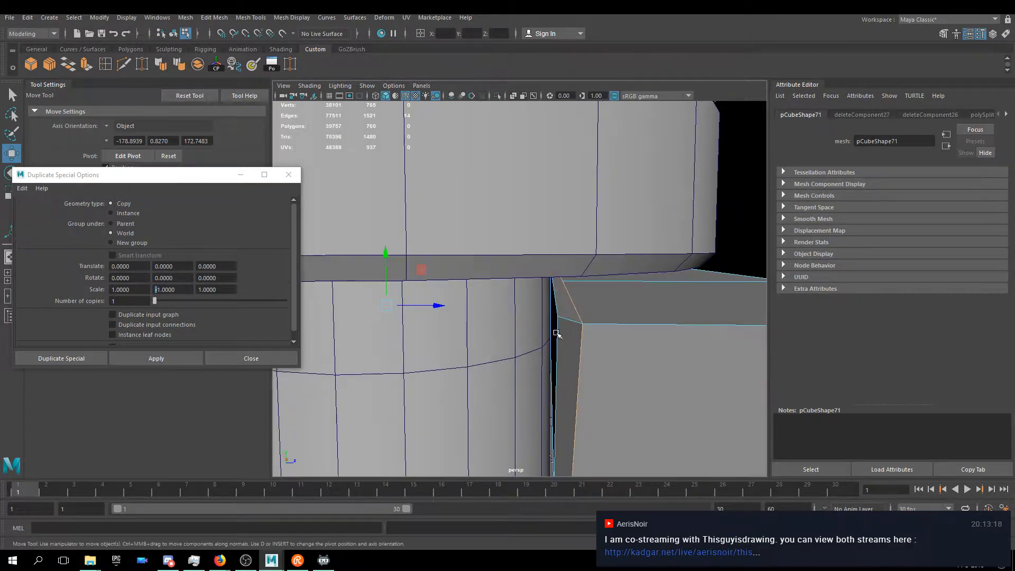
- Turn on X-ray shading, limit the selection to the slot's side-wall edges, try to shift them sideways, and undo the move
{"action": "left_click", "coordinate": [513, 96]}
{"action": "left_click_drag", "start_coordinate": [567, 318], "coordinate": [531, 258], "text": "alt"}
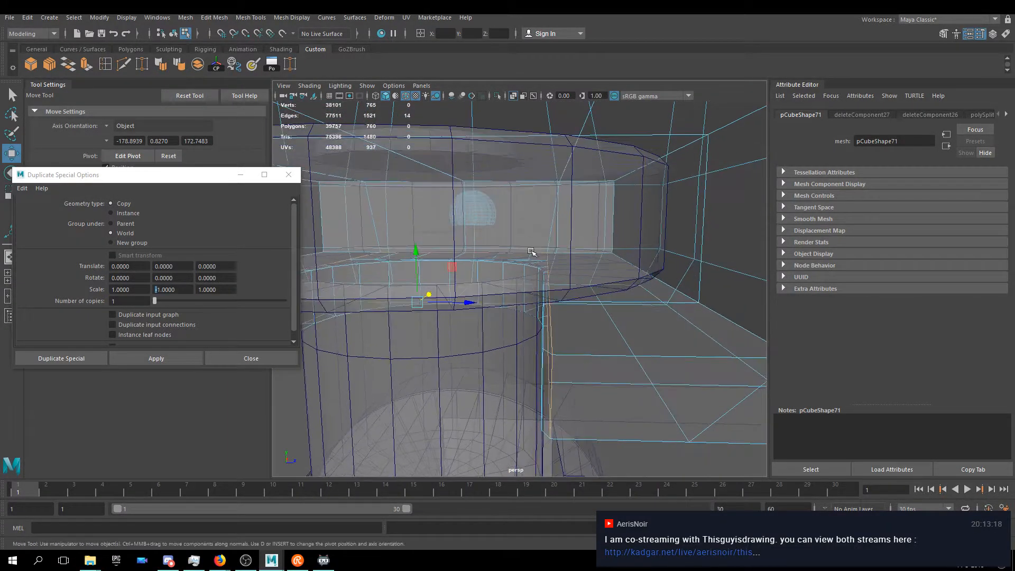
{"action": "left_click_drag", "start_coordinate": [402, 321], "coordinate": [541, 194], "text": "alt"}
{"action": "left_click_drag", "start_coordinate": [490, 375], "coordinate": [410, 303], "text": "alt"}
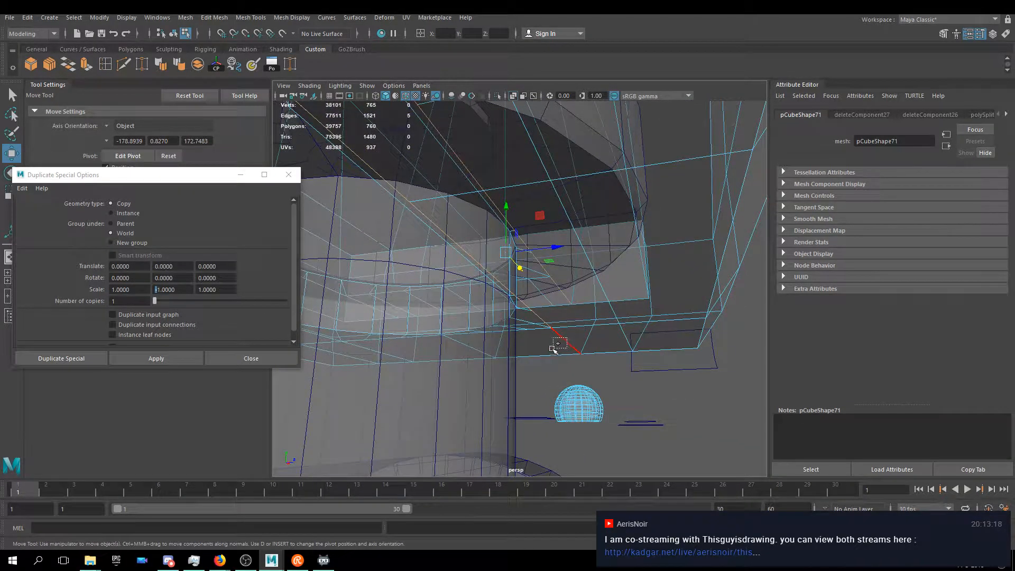
{"action": "left_click_drag", "start_coordinate": [559, 263], "coordinate": [547, 295], "text": "alt"}
{"action": "scroll", "coordinate": [518, 301], "scroll_direction": "down", "scroll_amount": 3}
{"action": "middle_click_drag", "start_coordinate": [517, 302], "coordinate": [541, 259], "text": "alt"}
{"action": "left_click_drag", "start_coordinate": [598, 229], "coordinate": [588, 231]}
{"action": "key", "text": "ctrl+z"}
{"action": "middle_click_drag", "start_coordinate": [588, 247], "coordinate": [476, 283], "text": "alt"}
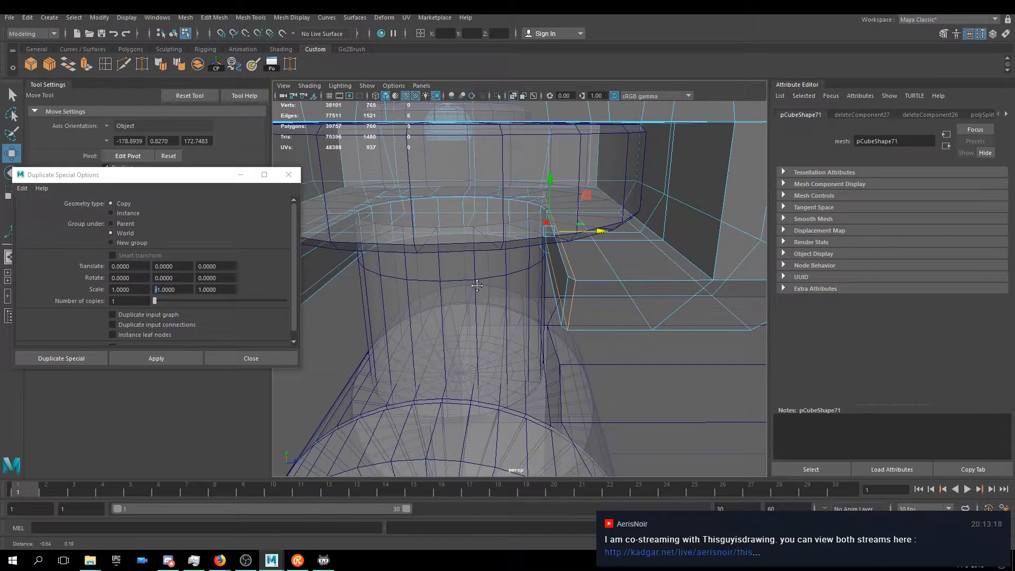
- Try to isolate the geometry around the selected slot edges, undo that, and return to object mode
{"action": "left_click", "coordinate": [421, 87]}
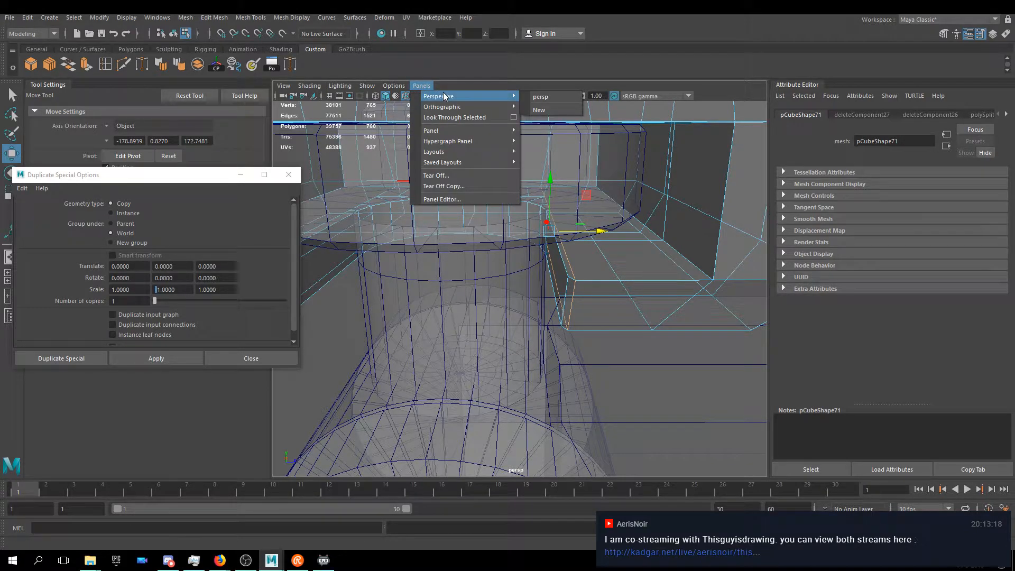
{"action": "mouse_move", "coordinate": [370, 87]}
{"action": "mouse_move", "coordinate": [378, 108]}
{"action": "left_click", "coordinate": [497, 113]}
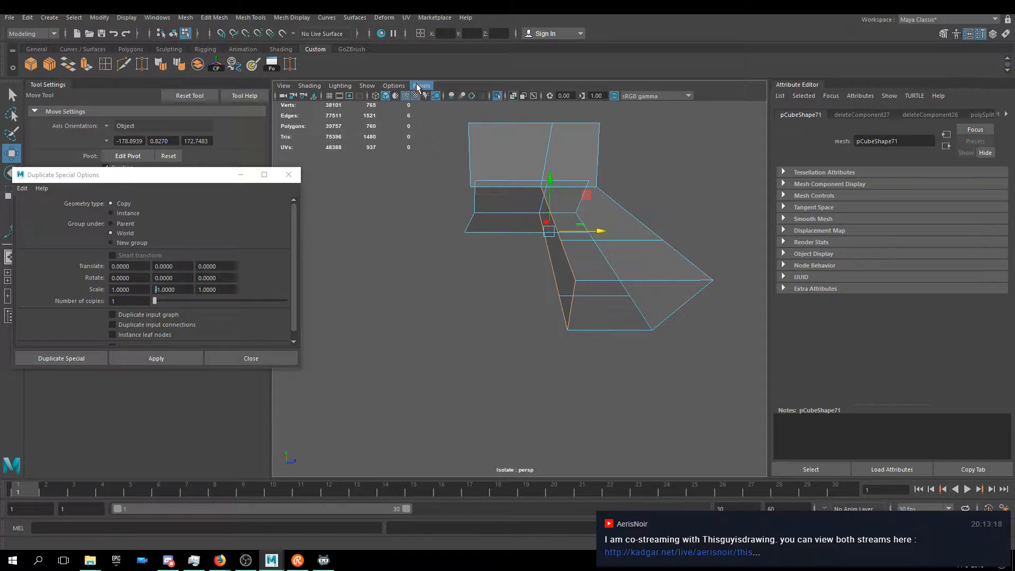
{"action": "mouse_move", "coordinate": [492, 226]}
{"action": "left_mouse_down", "text": "alt"}
{"action": "mouse_move", "coordinate": [435, 229]}
{"action": "mouse_move", "coordinate": [479, 235]}
{"action": "left_mouse_up", "text": "alt"}
{"action": "key", "text": "ctrl+z"}
{"action": "left_click_drag", "start_coordinate": [589, 291], "coordinate": [592, 274], "text": "alt"}
{"action": "left_click_drag", "start_coordinate": [465, 282], "coordinate": [576, 316], "text": "alt"}
{"action": "right_click_drag", "start_coordinate": [524, 220], "coordinate": [584, 198]}
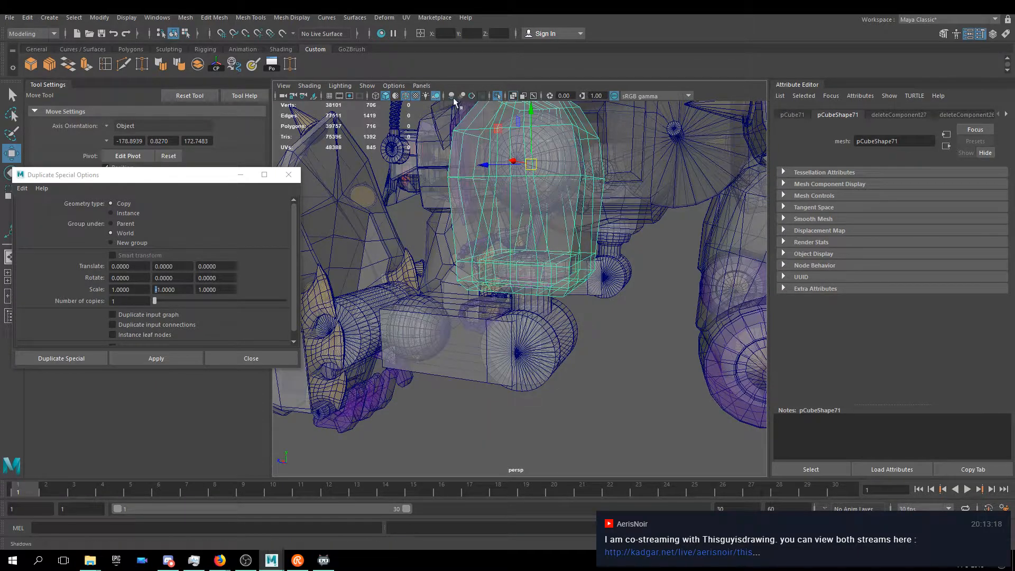
- Turn off X-ray shading, select the clawed arm with its shaft, and examine from several sides how it sits under the block
{"action": "left_click", "coordinate": [513, 96]}
{"action": "left_click", "coordinate": [543, 304]}
{"action": "left_click_drag", "start_coordinate": [543, 304], "coordinate": [497, 316], "text": "alt"}
{"action": "key", "text": "e"}
{"action": "middle_click_drag", "start_coordinate": [498, 316], "coordinate": [561, 286]}
{"action": "left_click_drag", "start_coordinate": [458, 324], "coordinate": [542, 304], "text": "alt"}
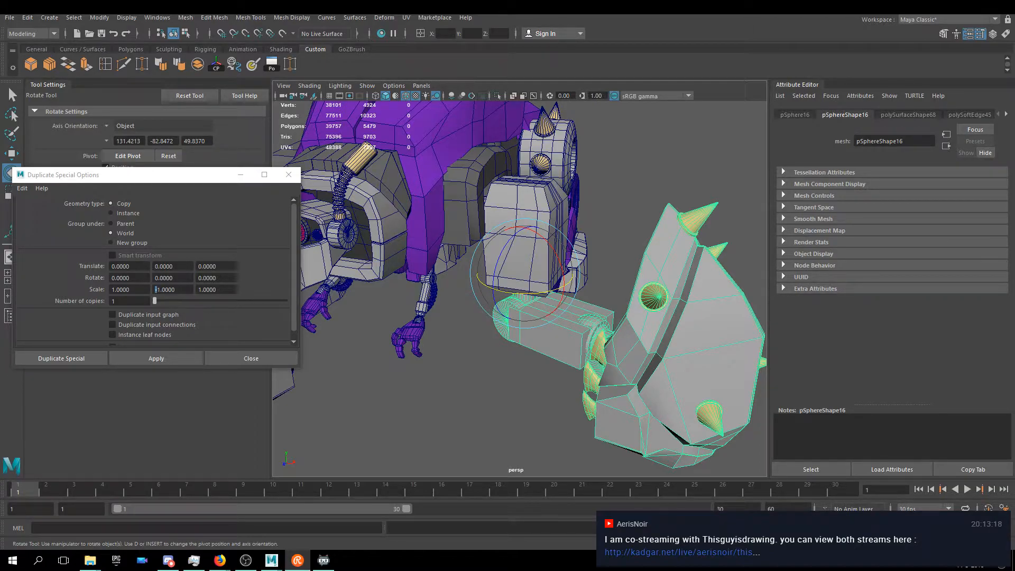
{"action": "left_click_drag", "start_coordinate": [579, 299], "coordinate": [571, 271], "text": "alt"}
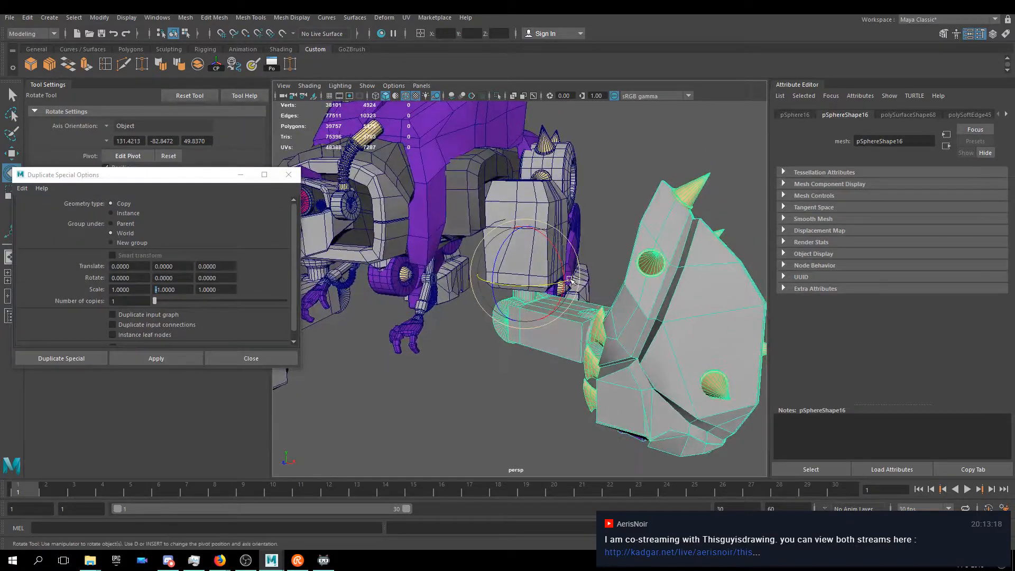
{"action": "middle_click_drag", "start_coordinate": [571, 271], "coordinate": [595, 221], "text": "alt"}
{"action": "left_click_drag", "start_coordinate": [596, 221], "coordinate": [522, 236], "text": "alt"}
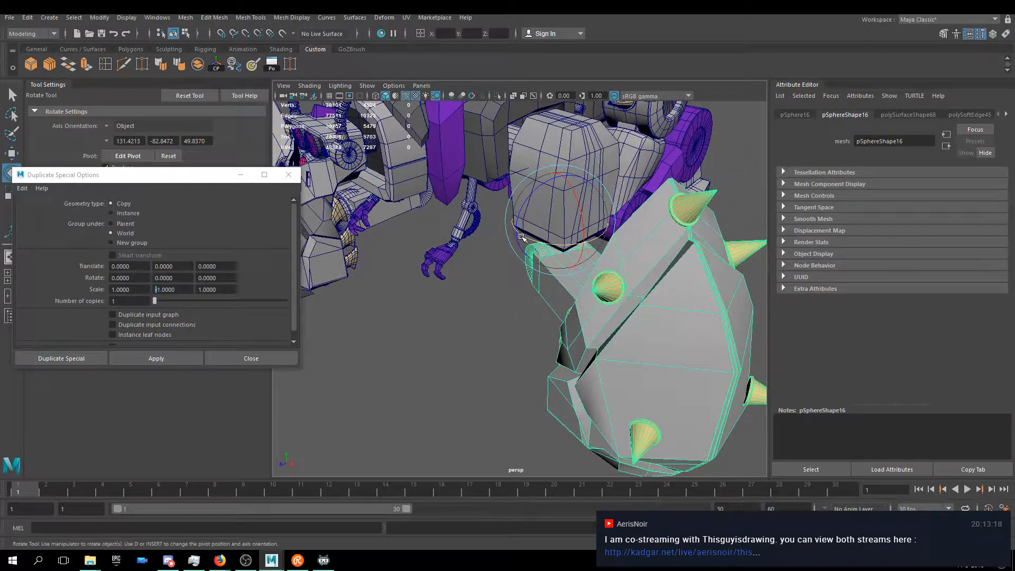
{"action": "left_click_drag", "start_coordinate": [603, 236], "coordinate": [510, 262], "text": "alt"}
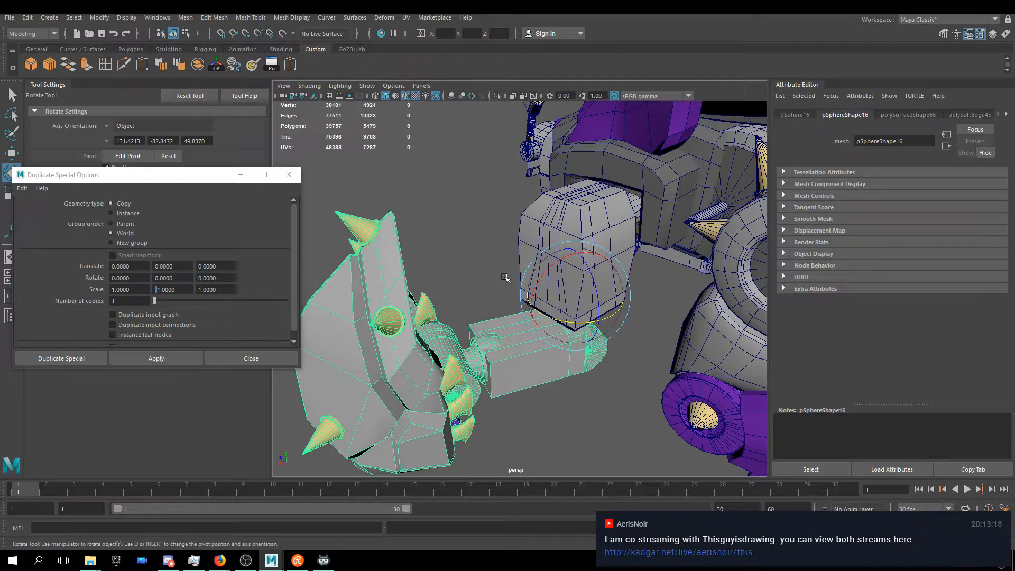
{"action": "left_click_drag", "start_coordinate": [531, 259], "coordinate": [550, 218], "text": "alt"}
- Try to rotate the clawed arm 70 degrees about its shaft's axis, undo the rotation, and activate the Move tool
{"action": "scroll", "coordinate": [526, 275], "scroll_direction": "up", "scroll_amount": 5}
{"action": "left_click_drag", "start_coordinate": [525, 268], "coordinate": [543, 273], "text": "alt"}
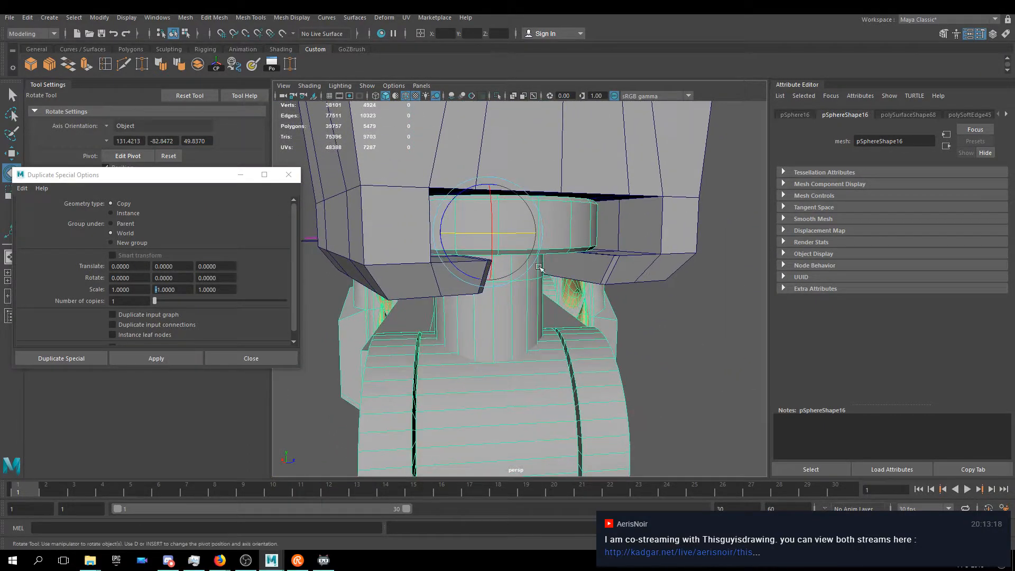
{"action": "left_click_drag", "start_coordinate": [511, 234], "coordinate": [544, 241]}
{"action": "key", "text": "ctrl+z"}
{"action": "scroll", "coordinate": [546, 241], "scroll_direction": "up", "scroll_amount": 3}
{"action": "key", "text": "w"}
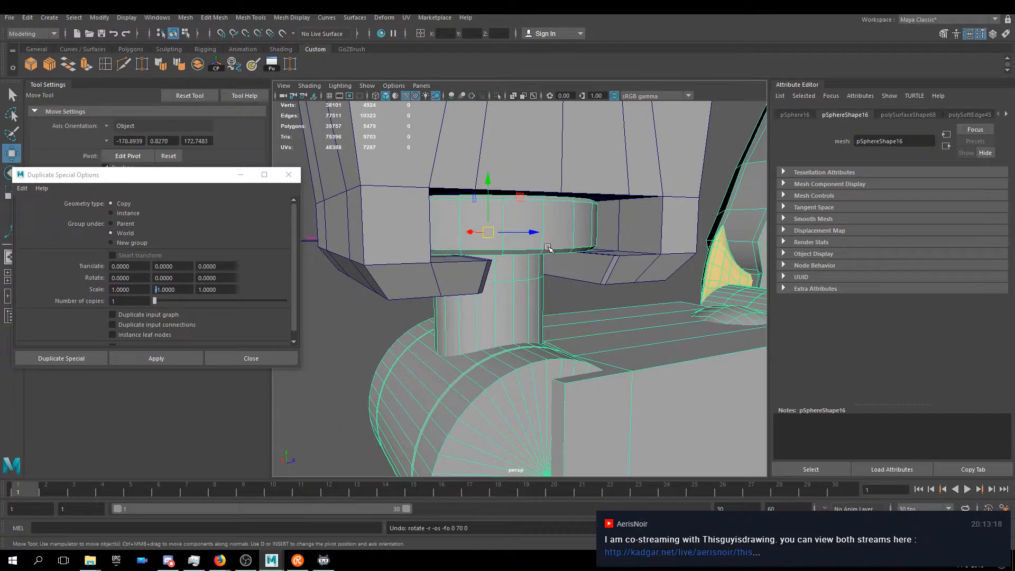
- Select the block above the arm and pick the vertical edge at the slot's front corner in edge mode
{"action": "scroll", "coordinate": [552, 254], "scroll_direction": "up", "scroll_amount": 4}
{"action": "left_click_drag", "start_coordinate": [521, 249], "coordinate": [543, 244], "text": "alt"}
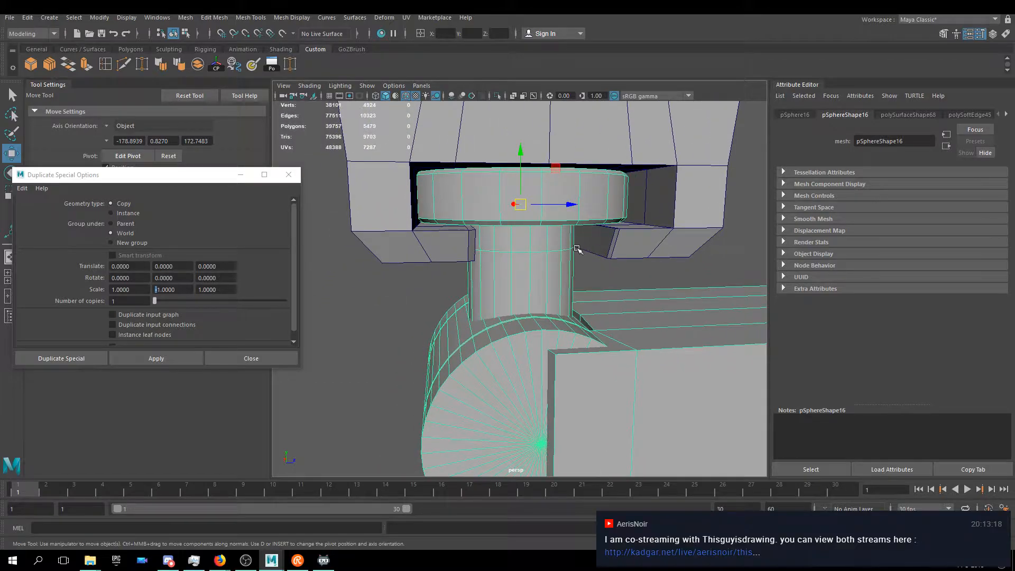
{"action": "scroll", "coordinate": [590, 250], "scroll_direction": "up", "scroll_amount": 4}
{"action": "middle_click_drag", "start_coordinate": [644, 251], "coordinate": [565, 287], "text": "alt"}
{"action": "left_click", "coordinate": [562, 339]}
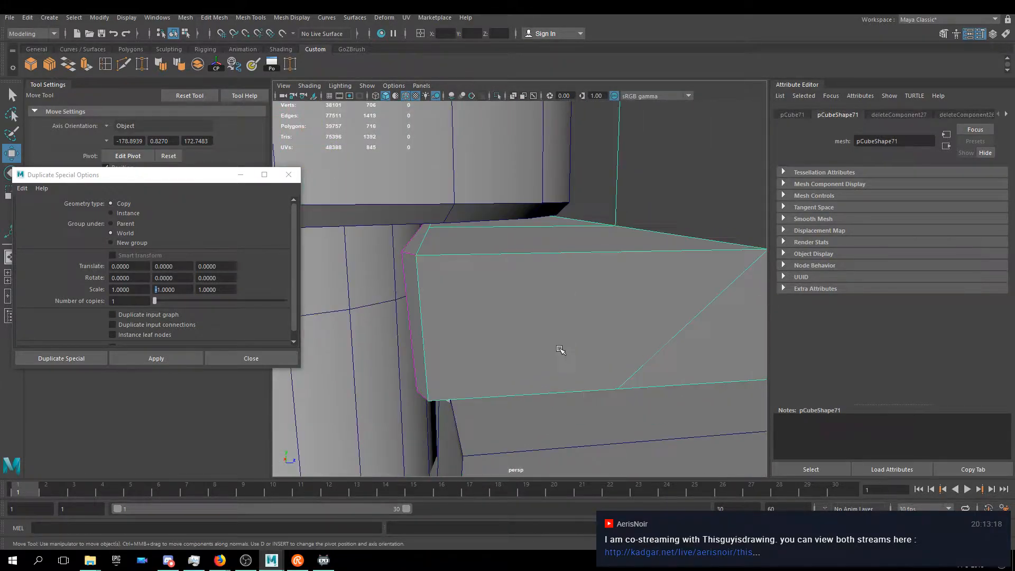
{"action": "key", "text": "F10"}
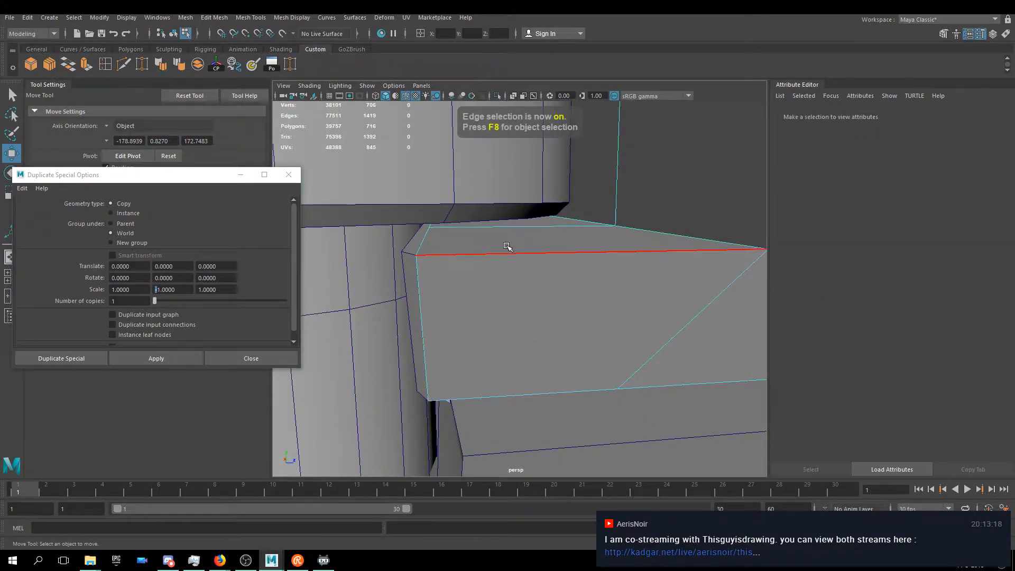
{"action": "left_click_drag", "start_coordinate": [471, 272], "coordinate": [465, 233], "text": "alt"}
{"action": "left_click", "coordinate": [465, 232]}
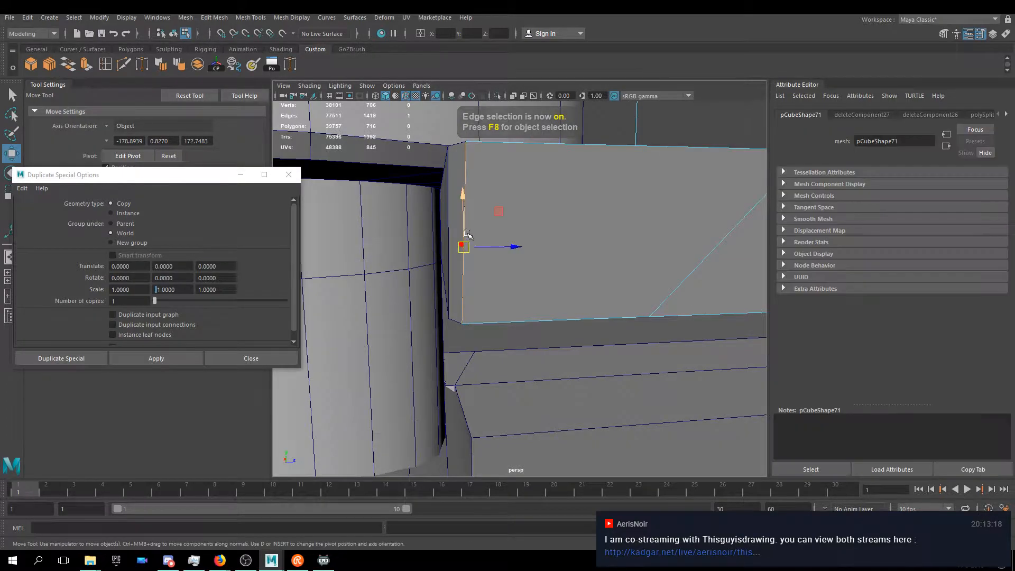
- Add the lofted slot lining to the block's object selection, isolate both in the viewport, and switch to edge mode
{"action": "right_click_drag", "start_coordinate": [497, 193], "coordinate": [516, 183]}
{"action": "left_click", "coordinate": [457, 180]}
{"action": "left_click", "coordinate": [374, 85]}
{"action": "mouse_move", "coordinate": [451, 103]}
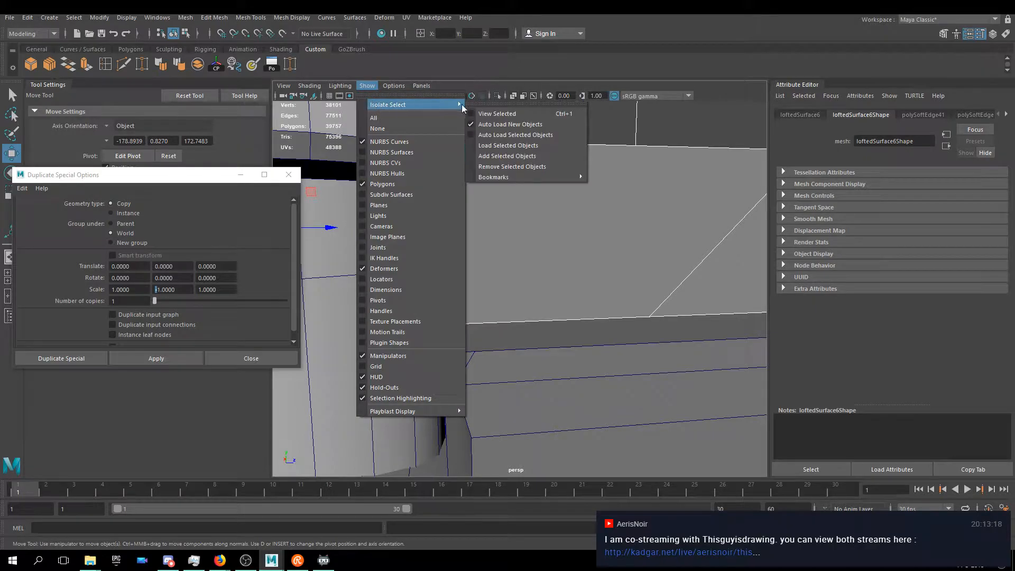
{"action": "left_click", "coordinate": [485, 116]}
{"action": "key", "text": "F10"}
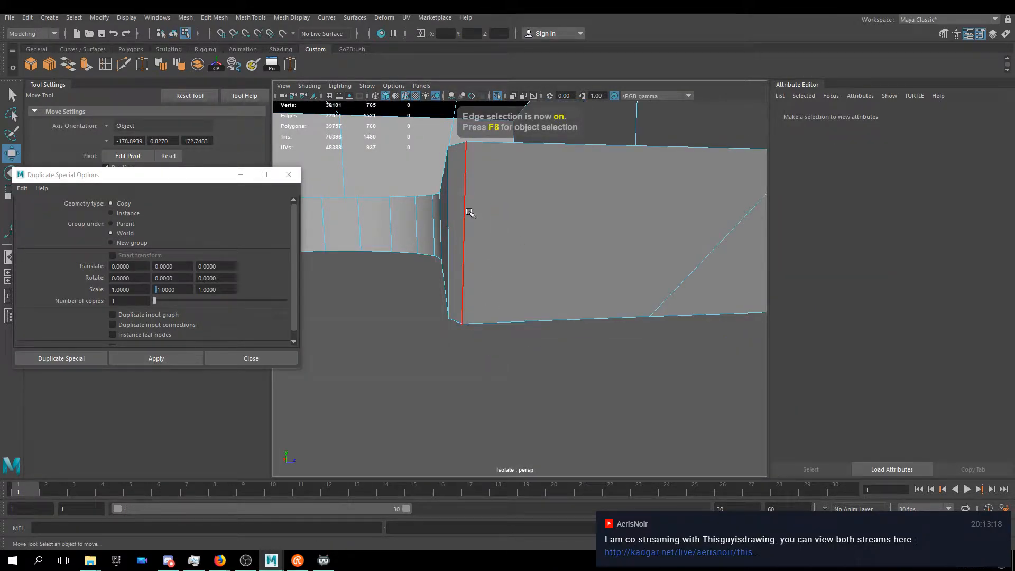
{"action": "left_click_drag", "start_coordinate": [469, 211], "coordinate": [465, 238], "text": "alt"}
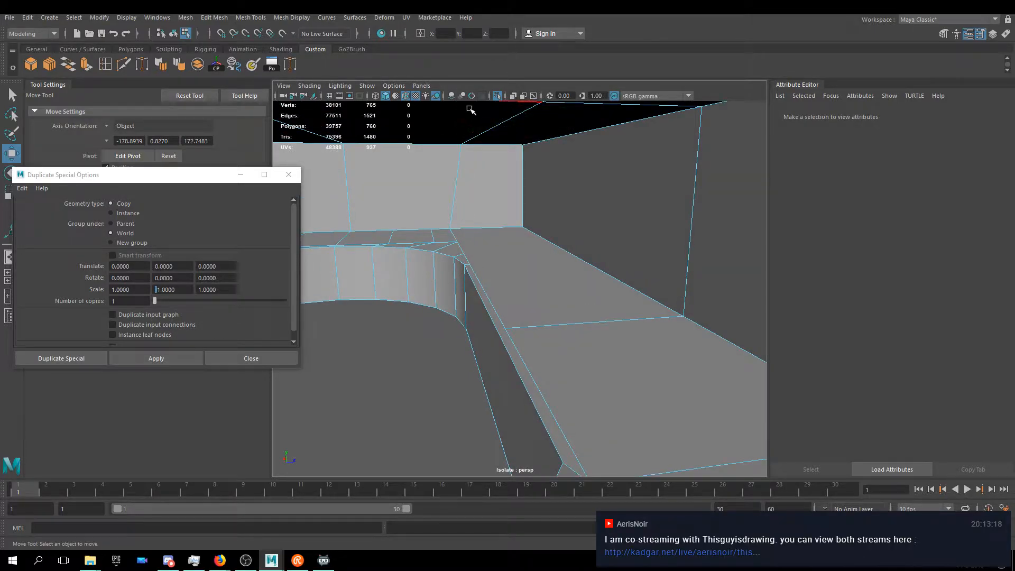
- Turn on X-ray shading and select the edges along the slot's side wall plus the edge loop at its front corner
{"action": "left_click", "coordinate": [513, 97]}
{"action": "scroll", "coordinate": [429, 214], "scroll_direction": "up", "scroll_amount": 2}
{"action": "scroll", "coordinate": [428, 215], "scroll_direction": "down", "scroll_amount": 1}
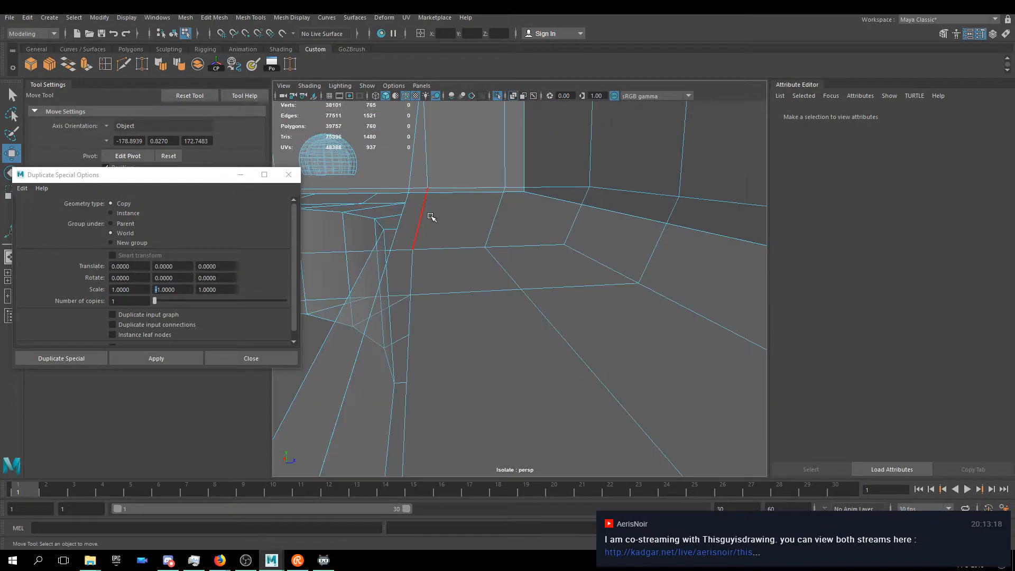
{"action": "scroll", "coordinate": [449, 221], "scroll_direction": "down", "scroll_amount": 2}
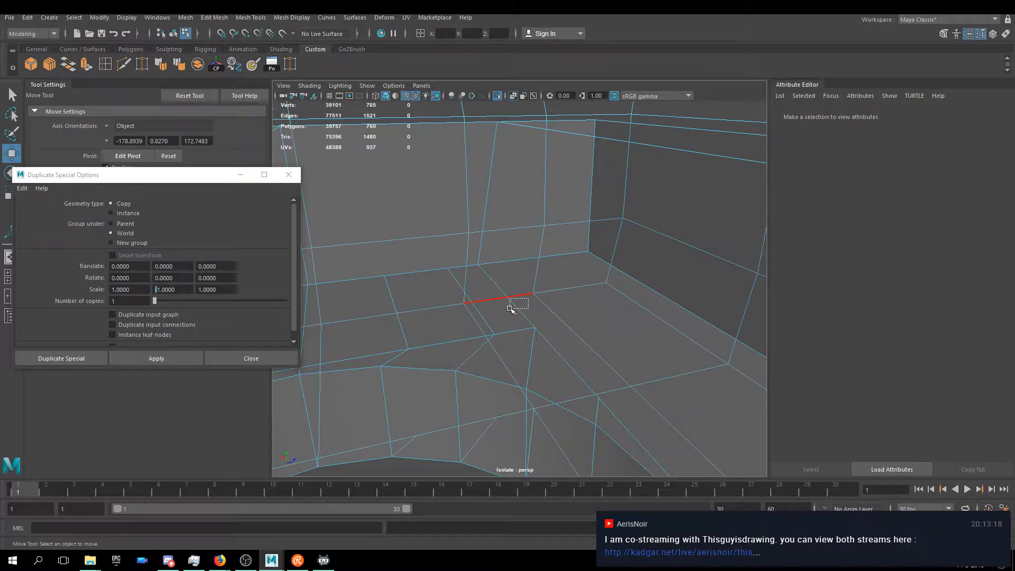
{"action": "left_click", "coordinate": [512, 311]}
{"action": "left_click_drag", "start_coordinate": [512, 311], "coordinate": [535, 296], "text": "alt"}
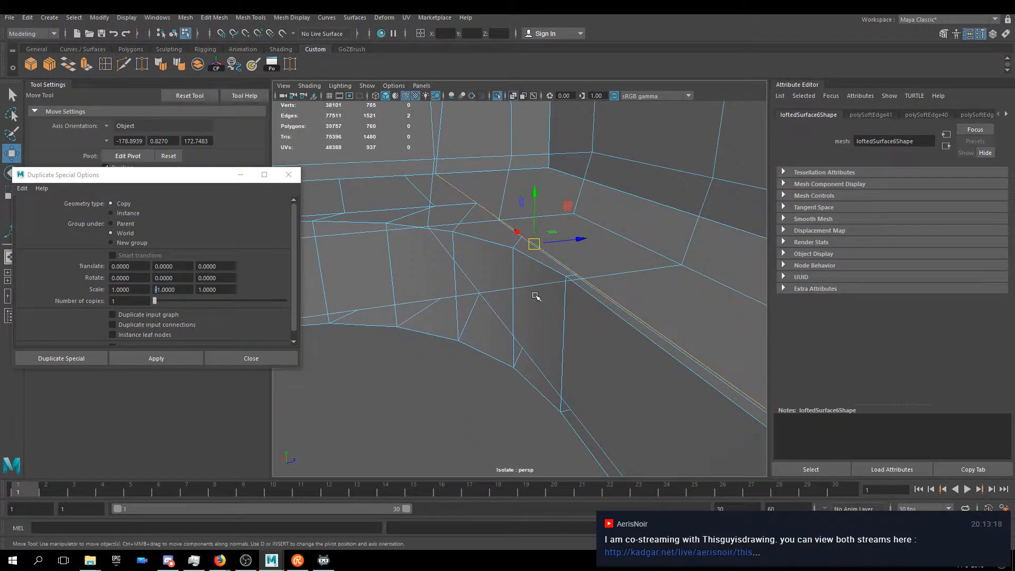
{"action": "left_click_drag", "start_coordinate": [638, 351], "coordinate": [603, 331], "text": "alt"}
{"action": "left_click", "coordinate": [566, 255]}
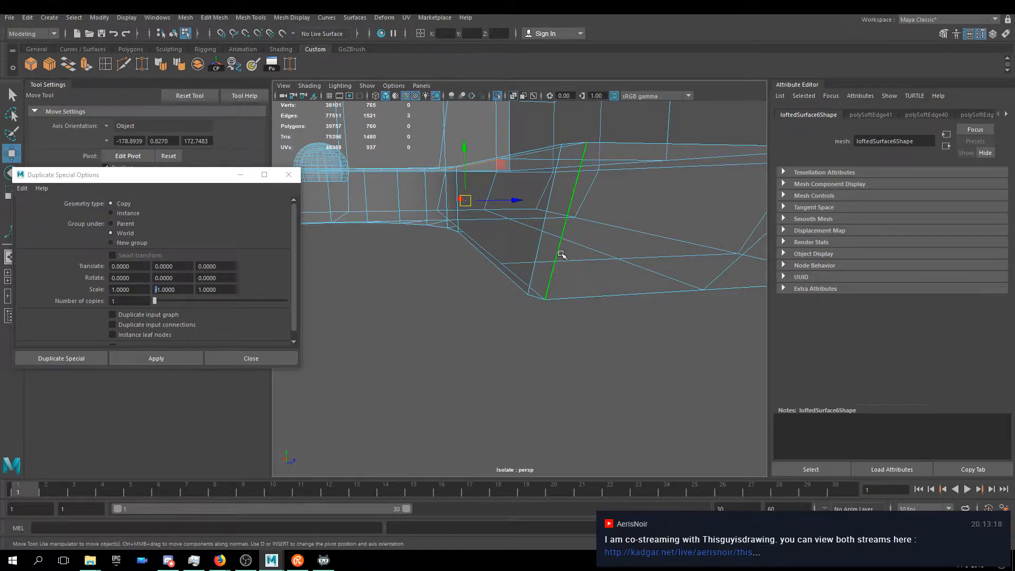
{"action": "double_click", "coordinate": [557, 265]}
- Deselect the extra loop edges, keeping only the edges along one side wall of the slot selected
{"action": "left_click_drag", "start_coordinate": [521, 255], "coordinate": [476, 265], "text": "alt"}
{"action": "left_click_drag", "start_coordinate": [424, 215], "coordinate": [366, 350], "text": "ctrl"}
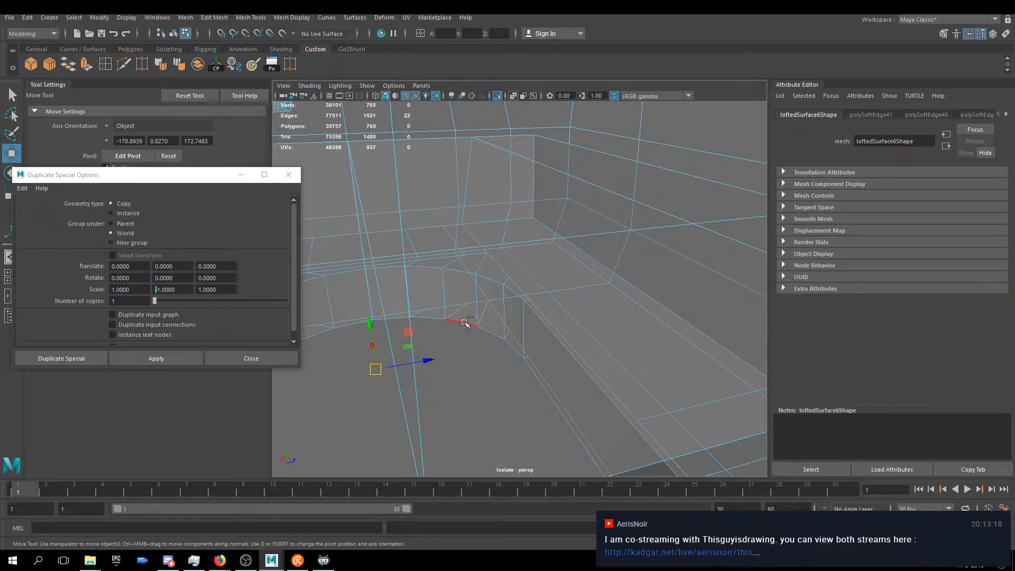
{"action": "left_click", "coordinate": [467, 266], "text": "shift"}
{"action": "left_click_drag", "start_coordinate": [471, 295], "coordinate": [373, 465], "text": "alt"}
{"action": "left_click", "coordinate": [461, 226], "text": "ctrl"}
{"action": "left_click_drag", "start_coordinate": [655, 301], "coordinate": [506, 281], "text": "alt"}
{"action": "scroll", "coordinate": [529, 274], "scroll_direction": "up", "scroll_amount": 3}
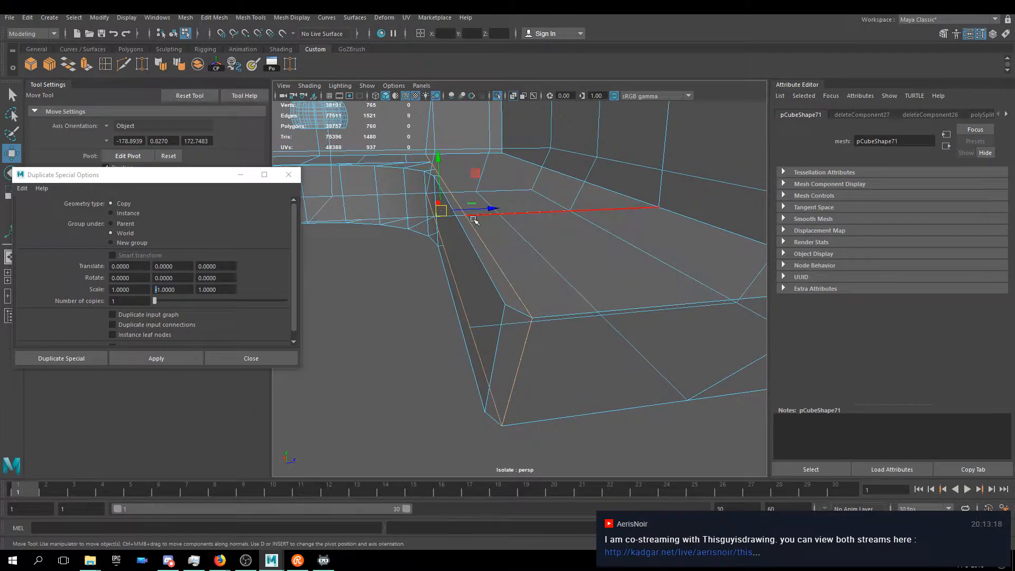
- In the bottom1 orthographic view, move the selected slot edges slightly outward from the slot's center, and return to the persp view
{"action": "left_click_drag", "start_coordinate": [474, 220], "coordinate": [502, 207], "text": "alt"}
{"action": "left_click", "coordinate": [422, 86]}
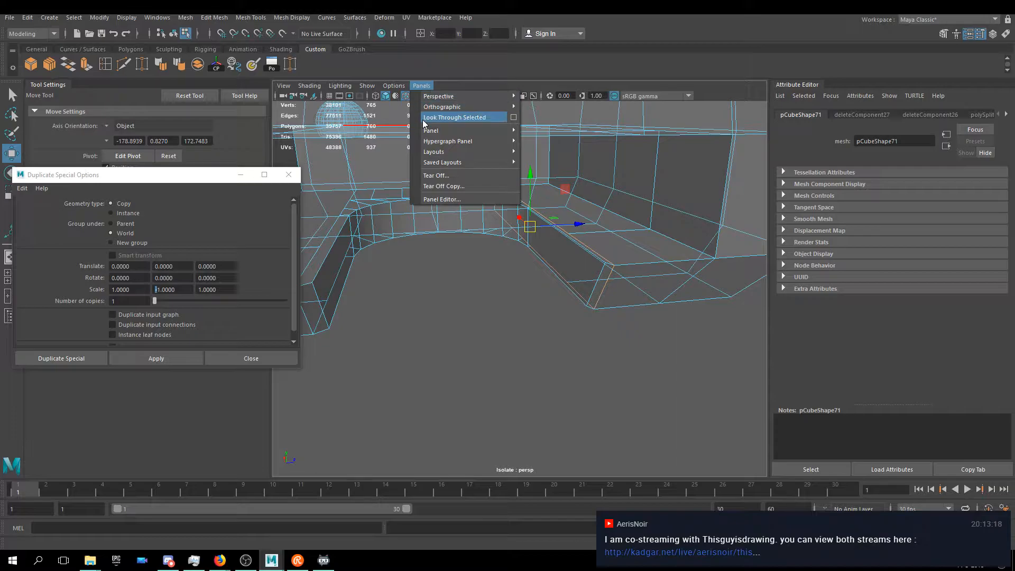
{"action": "mouse_move", "coordinate": [445, 109]}
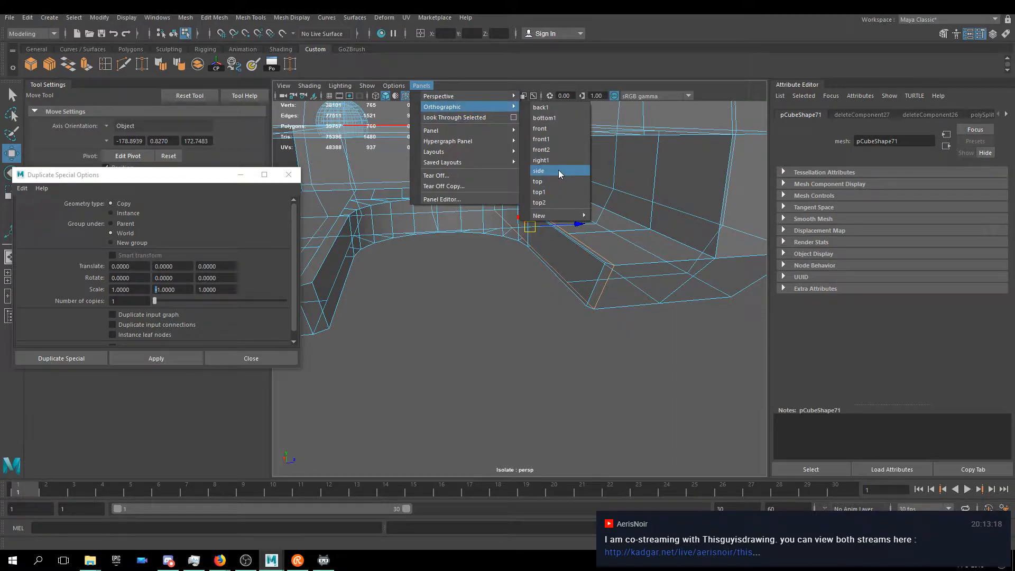
{"action": "left_click", "coordinate": [544, 118]}
{"action": "scroll", "coordinate": [540, 244], "scroll_direction": "down", "scroll_amount": 3}
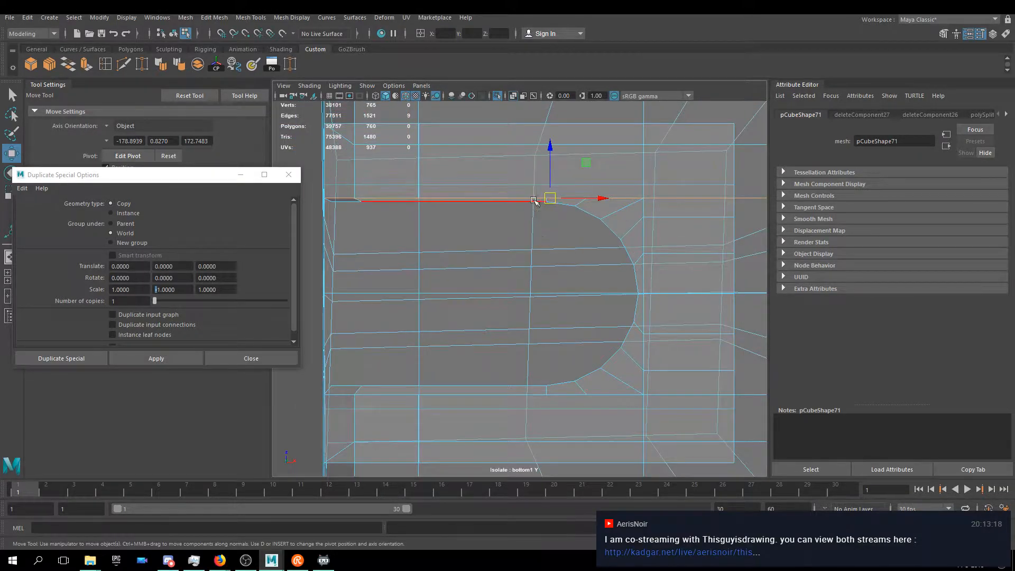
{"action": "left_click_drag", "start_coordinate": [564, 139], "coordinate": [566, 133]}
{"action": "key", "text": "ctrl+z"}
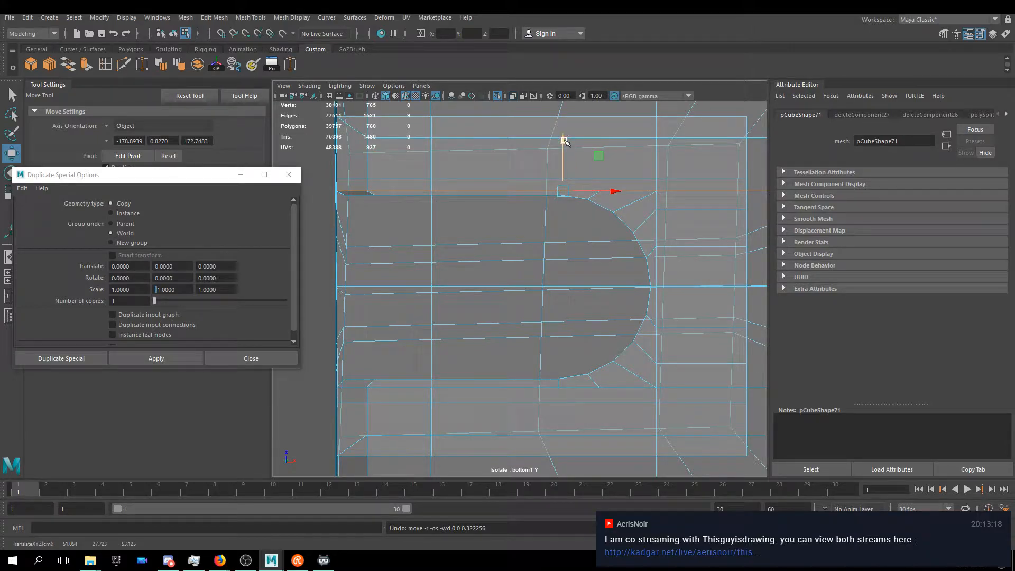
{"action": "left_click_drag", "start_coordinate": [564, 140], "coordinate": [565, 137]}
{"action": "left_click_drag", "start_coordinate": [566, 136], "coordinate": [565, 136]}
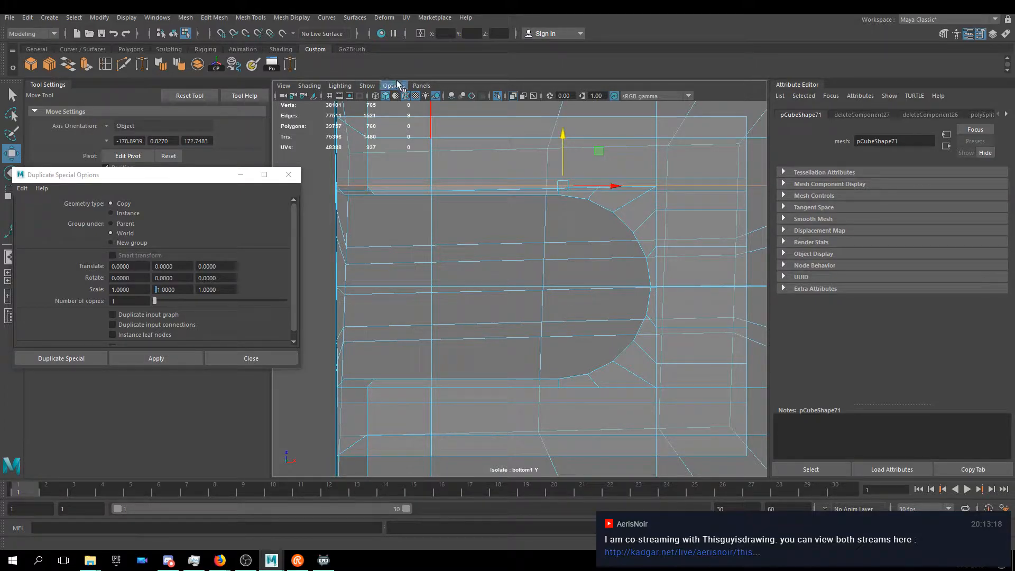
{"action": "left_click", "coordinate": [422, 86]}
{"action": "mouse_move", "coordinate": [421, 96]}
{"action": "left_click", "coordinate": [552, 99]}
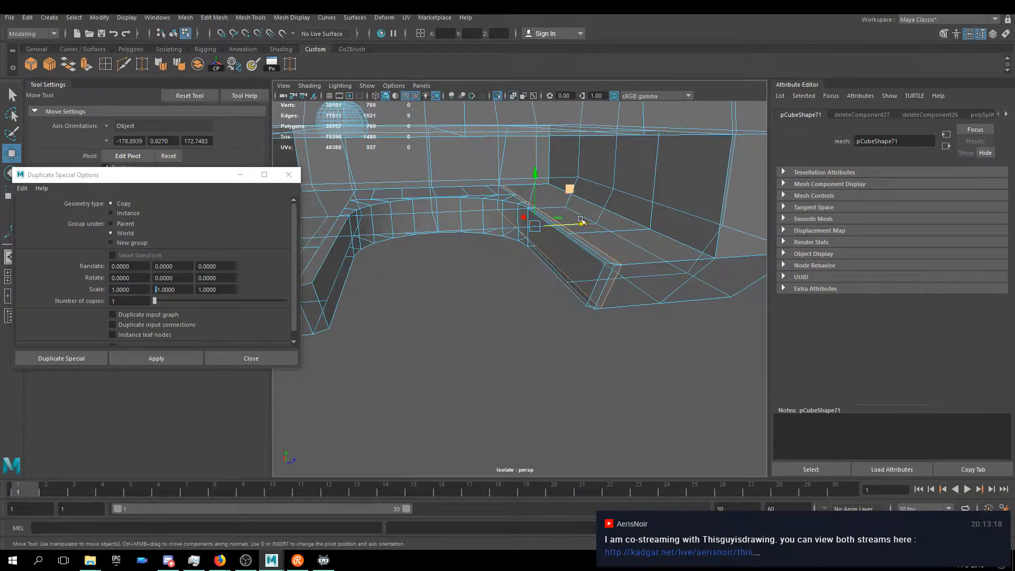
- Switch to edge mode and select the short vertical edge at the front corner of the slot's side wall
{"action": "left_click_drag", "start_coordinate": [537, 360], "coordinate": [550, 289], "text": "alt"}
{"action": "key", "text": "F10"}
{"action": "key", "text": "F8"}
{"action": "key", "text": "F10"}
{"action": "left_click_drag", "start_coordinate": [549, 294], "coordinate": [556, 269], "text": "alt"}
{"action": "right_click", "coordinate": [555, 269]}
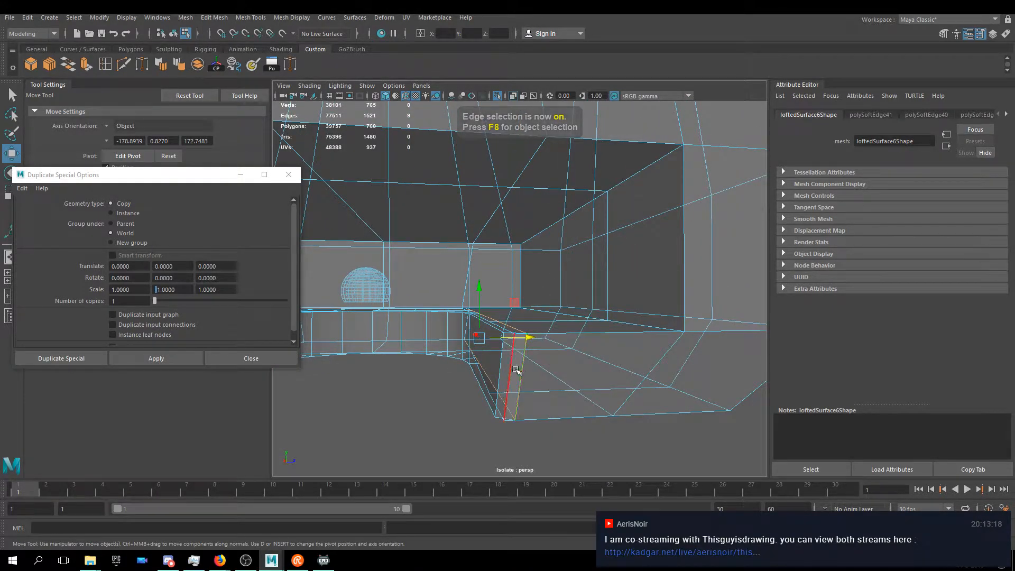
{"action": "left_click", "coordinate": [518, 370]}
- Select the block's edge near the slot's rear corner and snap it sideways along one axis into line with the wall
{"action": "left_click_drag", "start_coordinate": [542, 376], "coordinate": [529, 215], "text": "alt"}
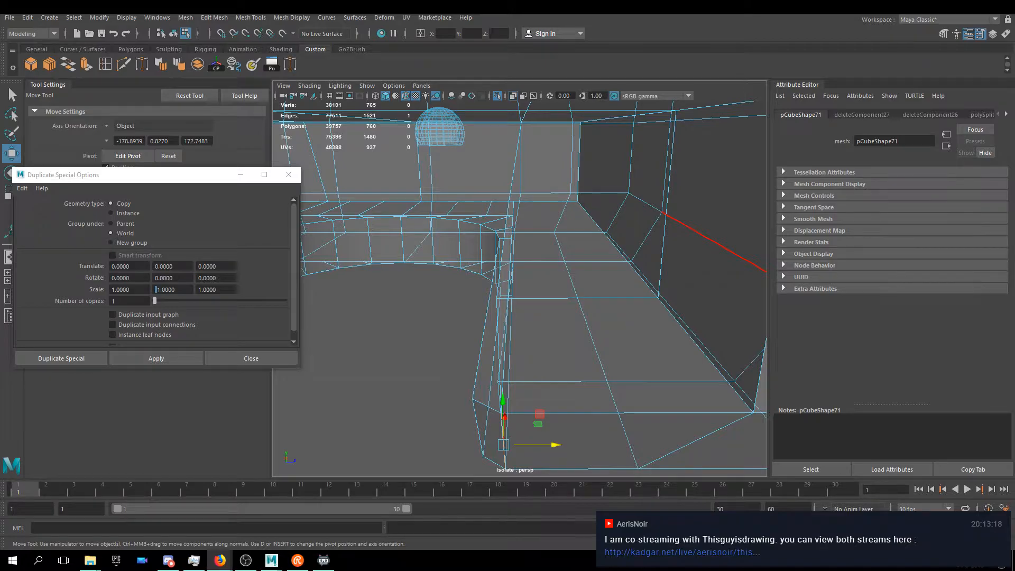
{"action": "left_click_drag", "start_coordinate": [758, 380], "coordinate": [492, 261], "text": "alt"}
{"action": "left_click", "coordinate": [484, 226]}
{"action": "middle_click_drag", "start_coordinate": [528, 254], "coordinate": [548, 268], "text": "alt"}
{"action": "key", "text": "v"}
{"action": "left_click_drag", "start_coordinate": [554, 253], "coordinate": [522, 266]}
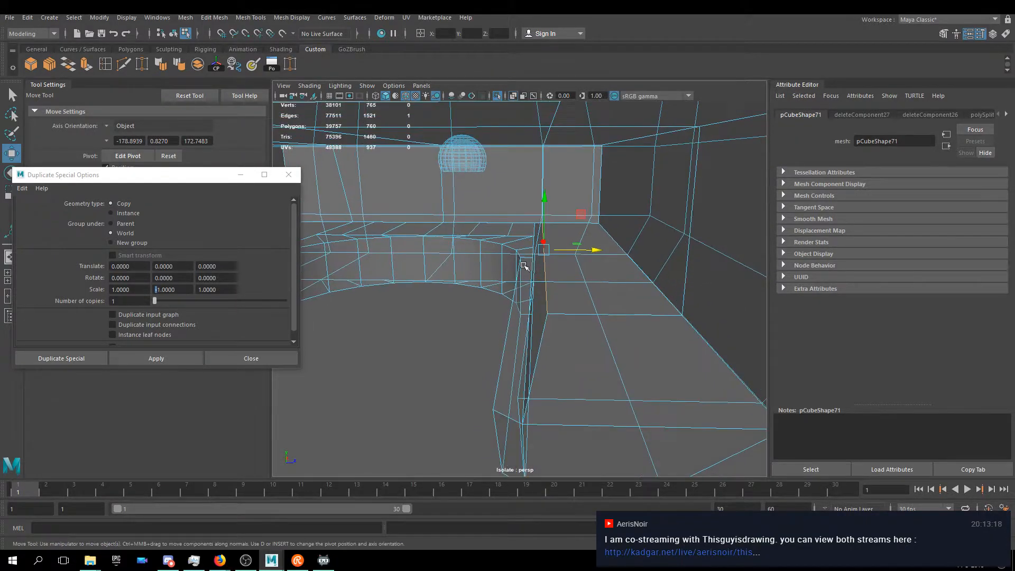
{"action": "key", "text": "ctrl+z"}
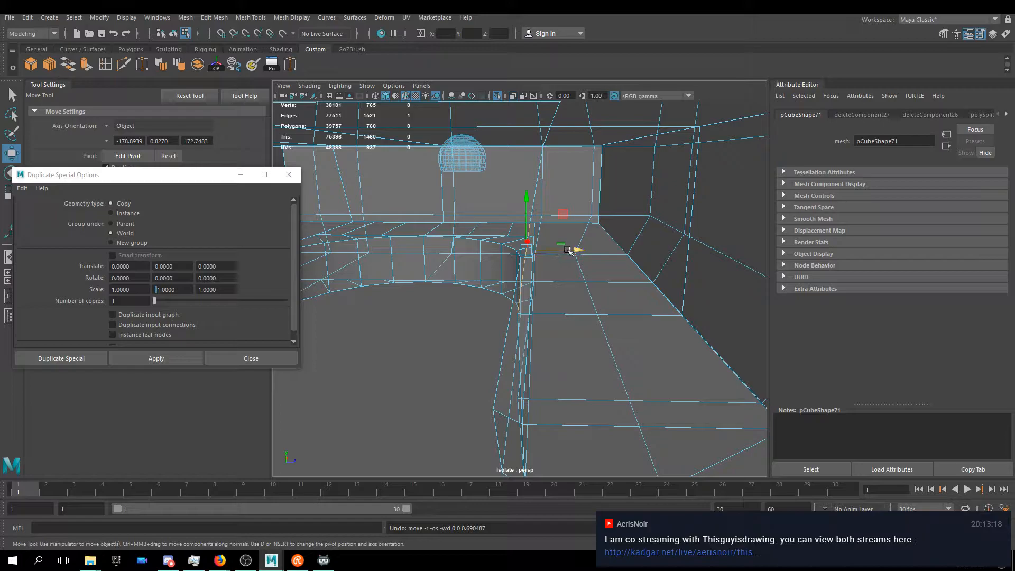
{"action": "key", "text": "v"}
{"action": "left_click_drag", "start_coordinate": [571, 251], "coordinate": [548, 218]}
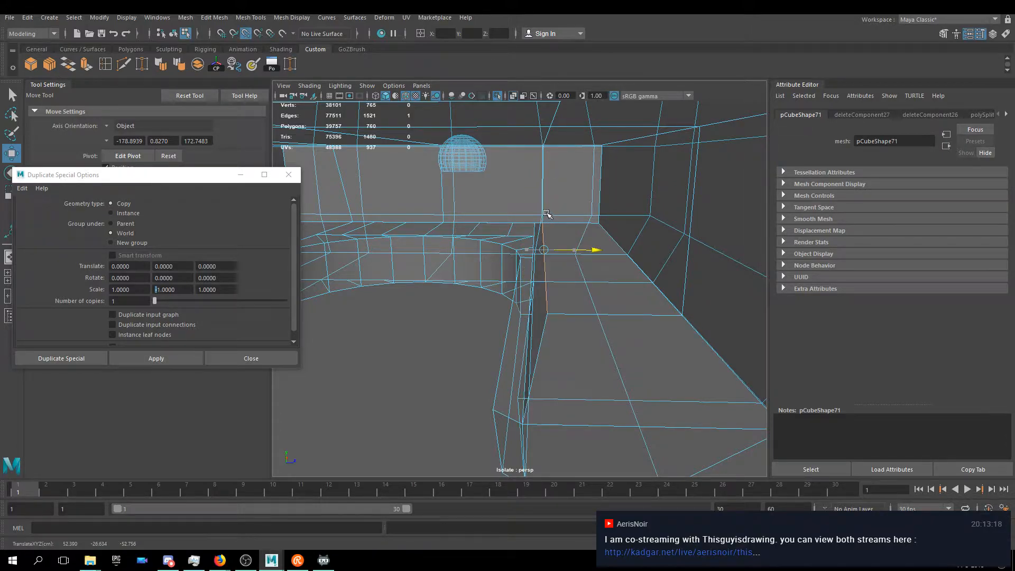
- Snap the block's front vertical slot edge sideways toward the lining's wall line and check the opposite slot wall
{"action": "left_click_drag", "start_coordinate": [545, 388], "coordinate": [634, 232], "text": "alt"}
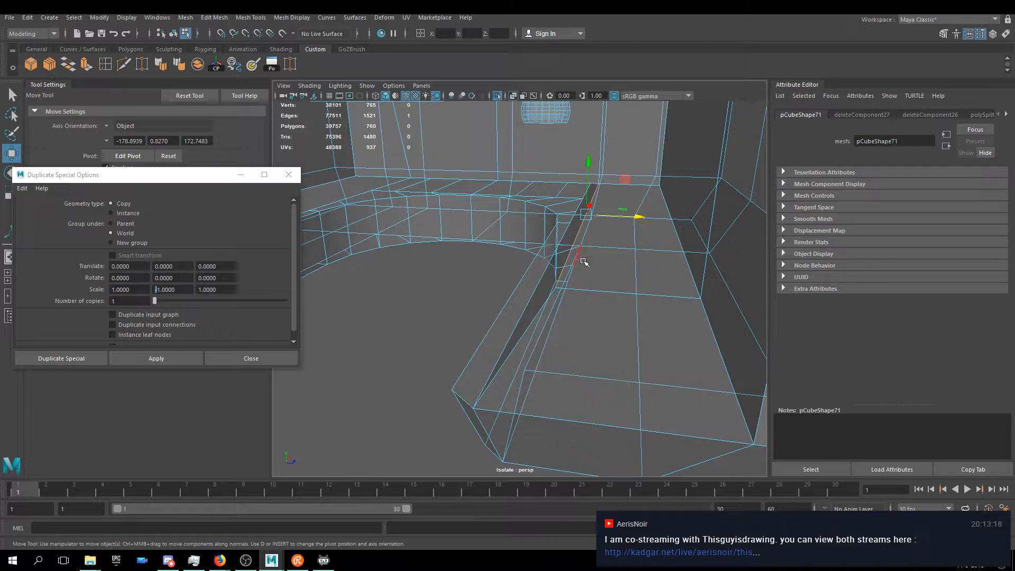
{"action": "left_click_drag", "start_coordinate": [586, 259], "coordinate": [593, 394], "text": "alt"}
{"action": "left_click", "coordinate": [511, 370]}
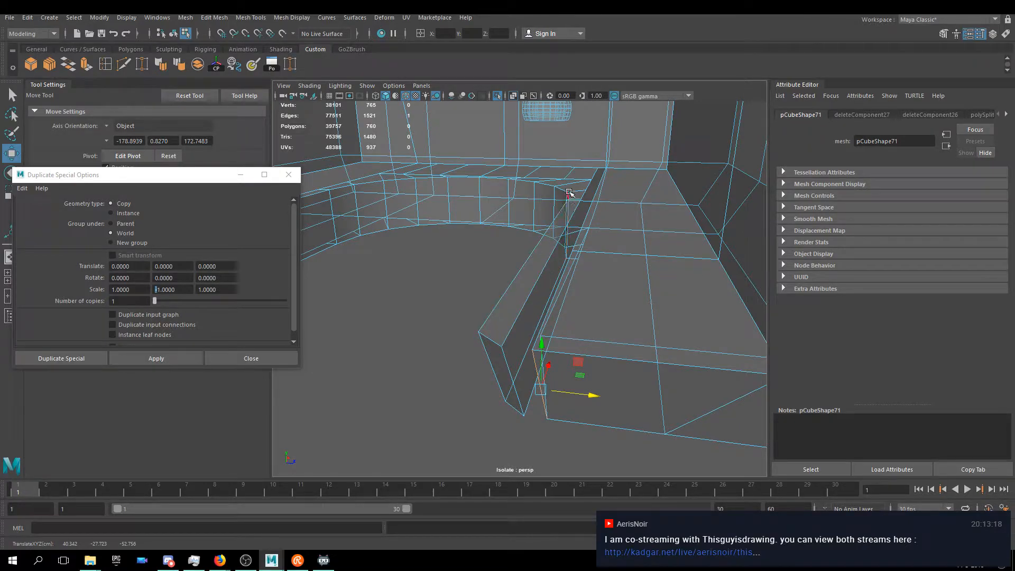
{"action": "left_click", "coordinate": [539, 288]}
{"action": "left_click_drag", "start_coordinate": [531, 280], "coordinate": [651, 265], "text": "alt"}
{"action": "left_click_drag", "start_coordinate": [396, 306], "coordinate": [518, 285], "text": "alt"}
{"action": "left_click_drag", "start_coordinate": [512, 161], "coordinate": [321, 393], "text": "ctrl"}
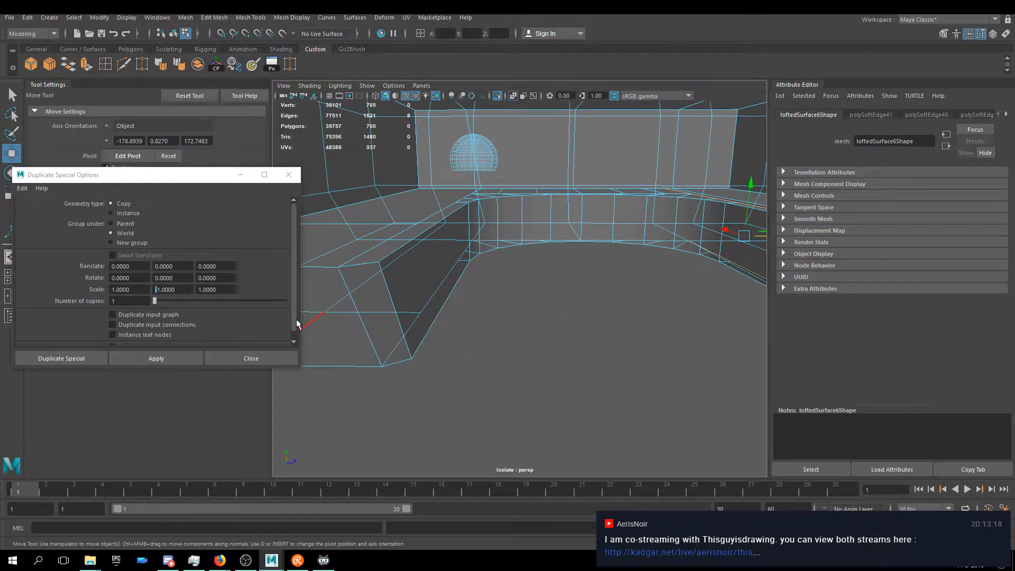
- Move the Duplicate Special Options window aside and snap the block's lengthwise slot edge sideways onto the side wall's line
{"action": "left_click_drag", "start_coordinate": [190, 182], "coordinate": [198, 132]}
{"action": "left_click_drag", "start_coordinate": [370, 253], "coordinate": [514, 250], "text": "alt"}
{"action": "key", "text": "v"}
{"action": "left_click", "coordinate": [494, 344]}
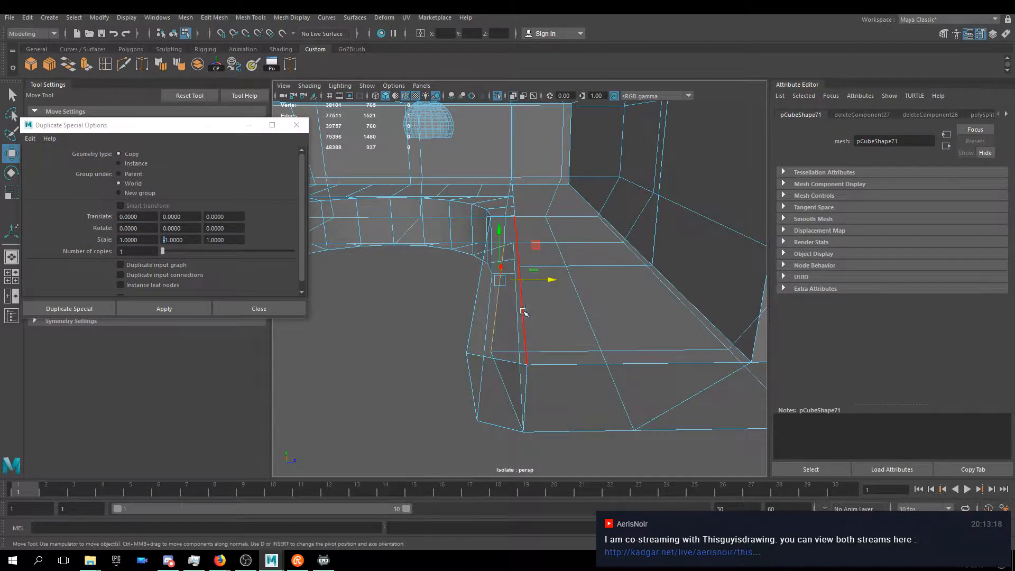
{"action": "key", "text": "v"}
{"action": "left_click_drag", "start_coordinate": [543, 280], "coordinate": [534, 256]}
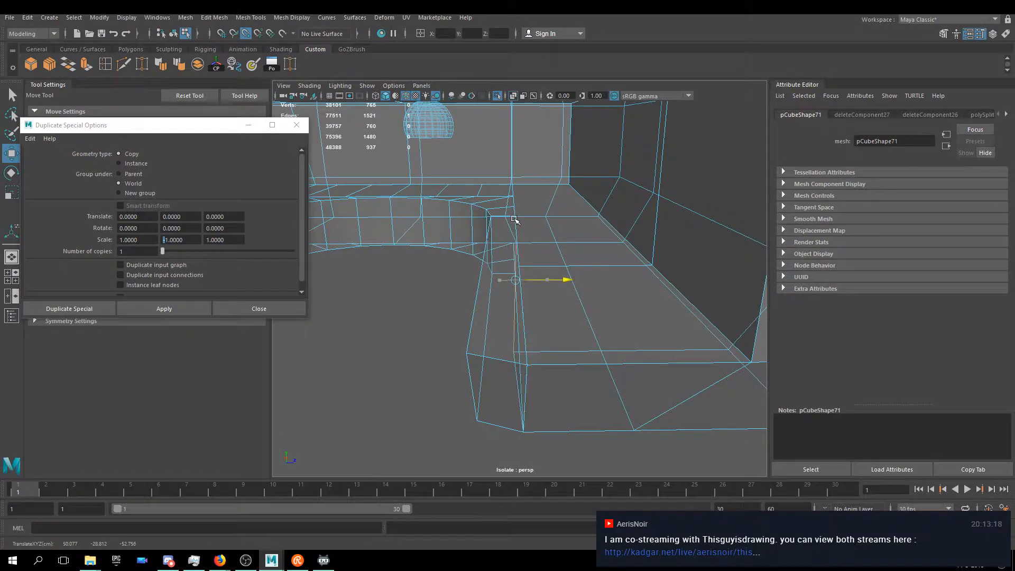
- Switch to vertex mode, select three lining vertices along the slot's side wall, and snap them sideways to the block's edge
{"action": "left_click_drag", "start_coordinate": [544, 335], "coordinate": [550, 280], "text": "alt"}
{"action": "key", "text": "F9"}
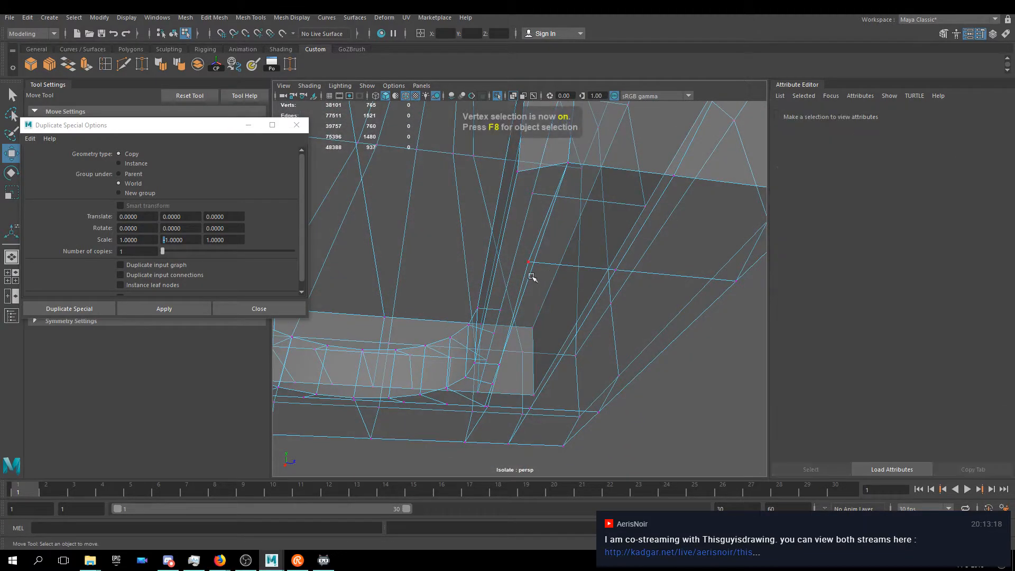
{"action": "left_click", "coordinate": [529, 260]}
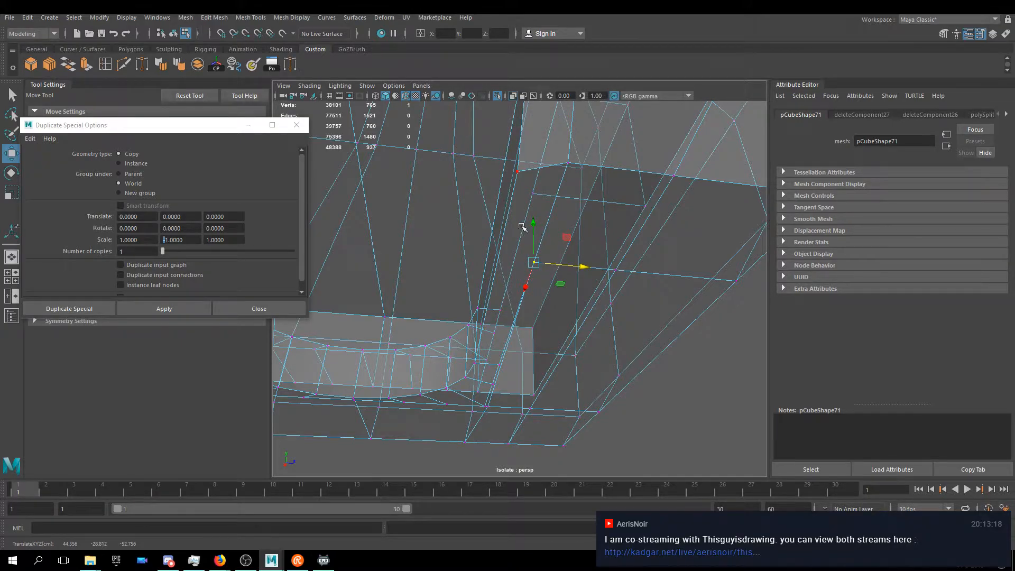
{"action": "left_click_drag", "start_coordinate": [561, 244], "coordinate": [603, 231], "text": "alt"}
{"action": "left_click", "coordinate": [568, 243]}
{"action": "left_click", "coordinate": [545, 308], "text": "shift"}
{"action": "left_click", "coordinate": [512, 394], "text": "shift"}
{"action": "key", "text": "v"}
{"action": "left_click_drag", "start_coordinate": [585, 339], "coordinate": [520, 389]}
- Select the block's vertex midway along the slot's side wall and snap it into line with the wall's other vertices
{"action": "middle_click_drag", "start_coordinate": [592, 236], "coordinate": [535, 382], "text": "alt"}
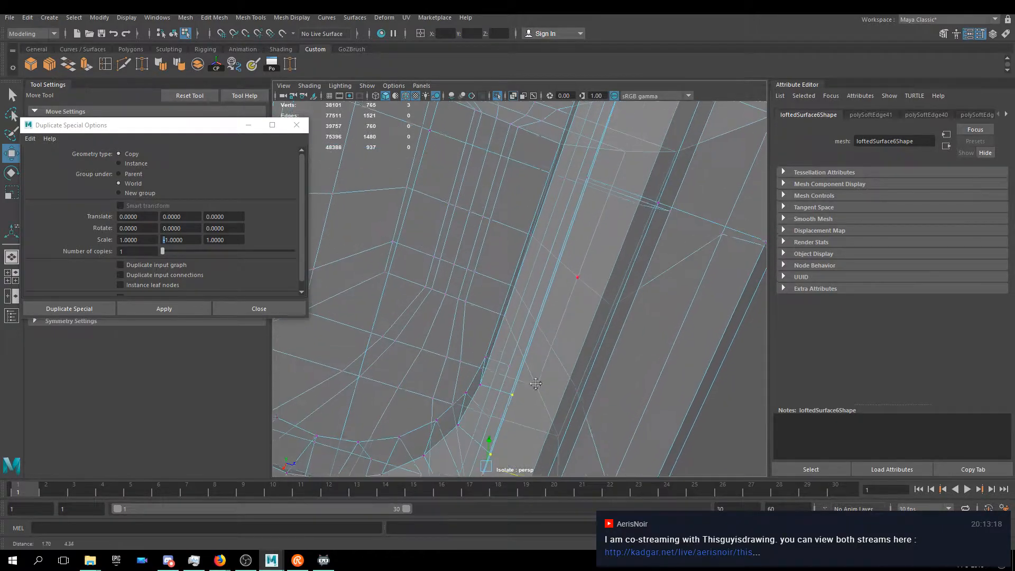
{"action": "scroll", "coordinate": [536, 382], "scroll_direction": "down", "scroll_amount": 5}
{"action": "left_click_drag", "start_coordinate": [539, 370], "coordinate": [555, 247], "text": "alt"}
{"action": "scroll", "coordinate": [555, 247], "scroll_direction": "up", "scroll_amount": 3}
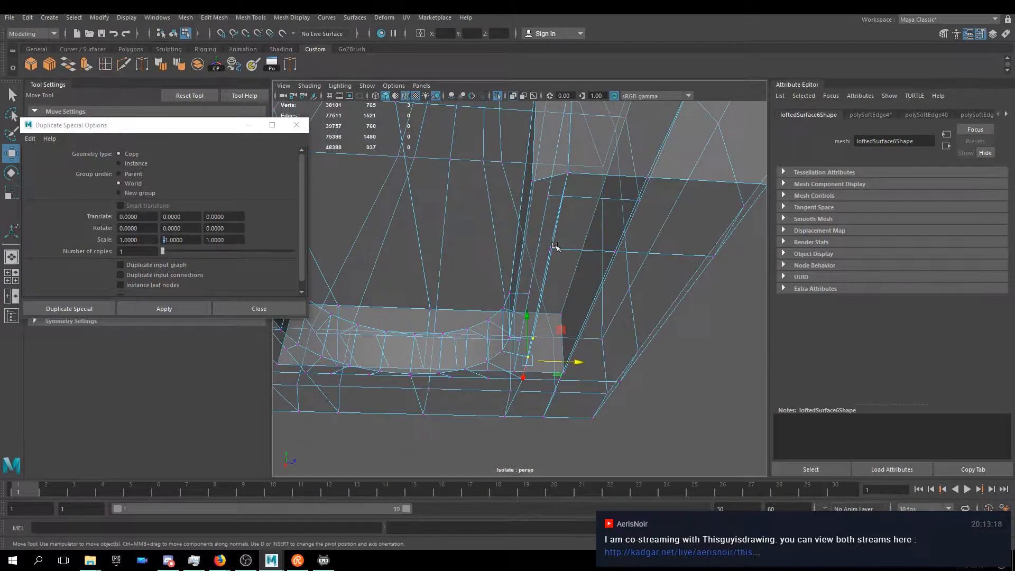
{"action": "left_click", "coordinate": [550, 250]}
{"action": "key", "text": "v"}
{"action": "middle_click_drag", "start_coordinate": [552, 247], "coordinate": [581, 200]}
{"action": "scroll", "coordinate": [585, 229], "scroll_direction": "up", "scroll_amount": 2}
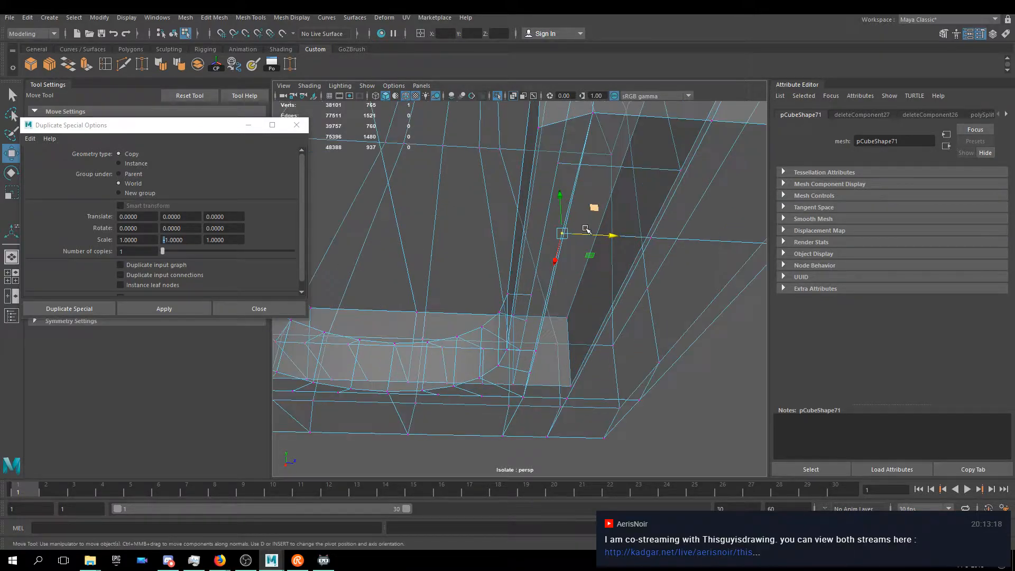
- Snap the lining vertices near the start of the rear curve sideways to the block's side wall vertices
{"action": "left_click", "coordinate": [534, 350]}
{"action": "key", "text": "v"}
{"action": "middle_click_drag", "start_coordinate": [540, 350], "coordinate": [568, 232]}
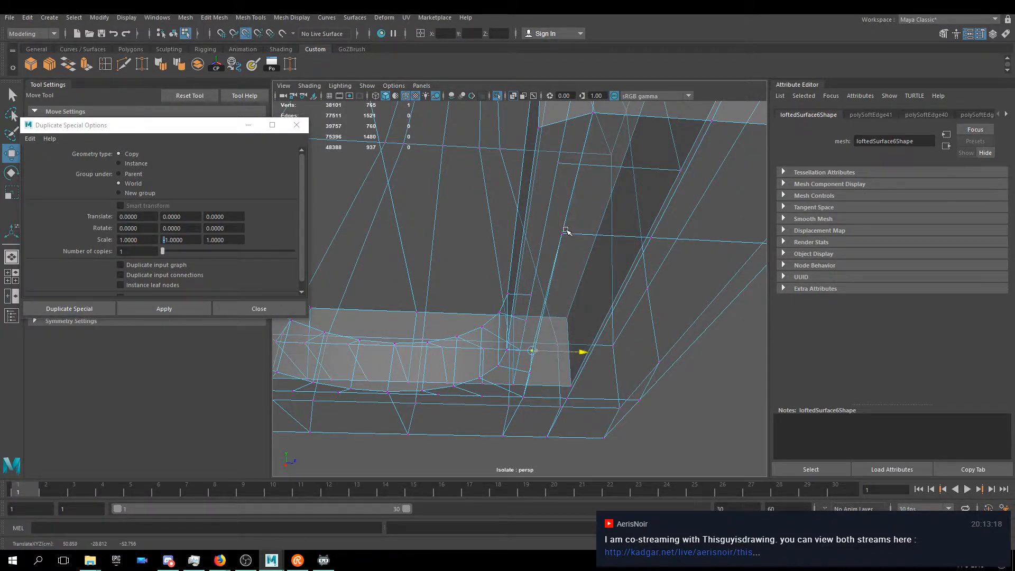
{"action": "left_click_drag", "start_coordinate": [565, 361], "coordinate": [567, 329], "text": "alt"}
{"action": "middle_click_drag", "start_coordinate": [564, 401], "coordinate": [589, 231], "text": "alt"}
{"action": "key", "text": "v"}
{"action": "left_click_drag", "start_coordinate": [579, 254], "coordinate": [569, 263]}
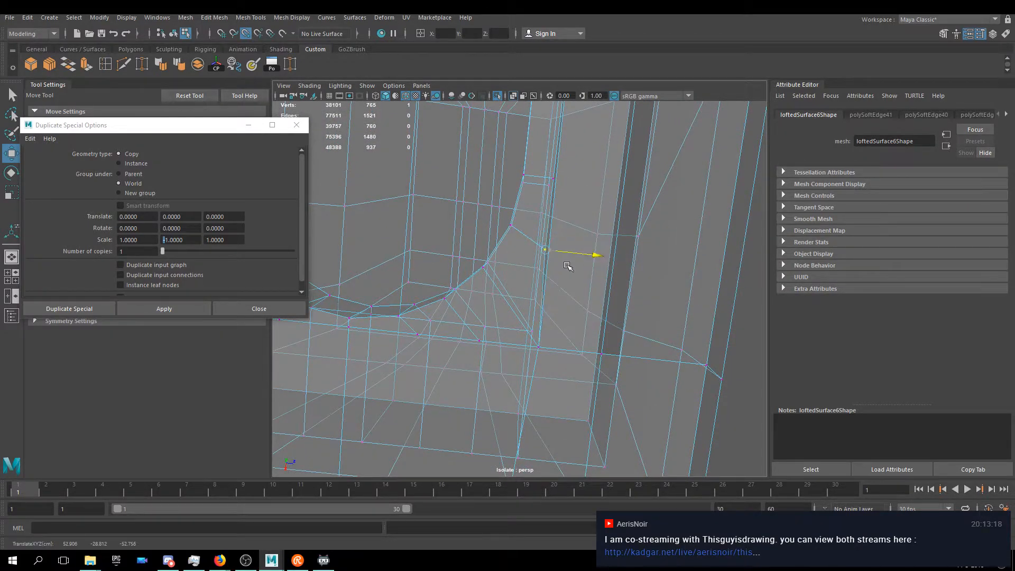
{"action": "left_click_drag", "start_coordinate": [552, 357], "coordinate": [557, 331], "text": "alt"}
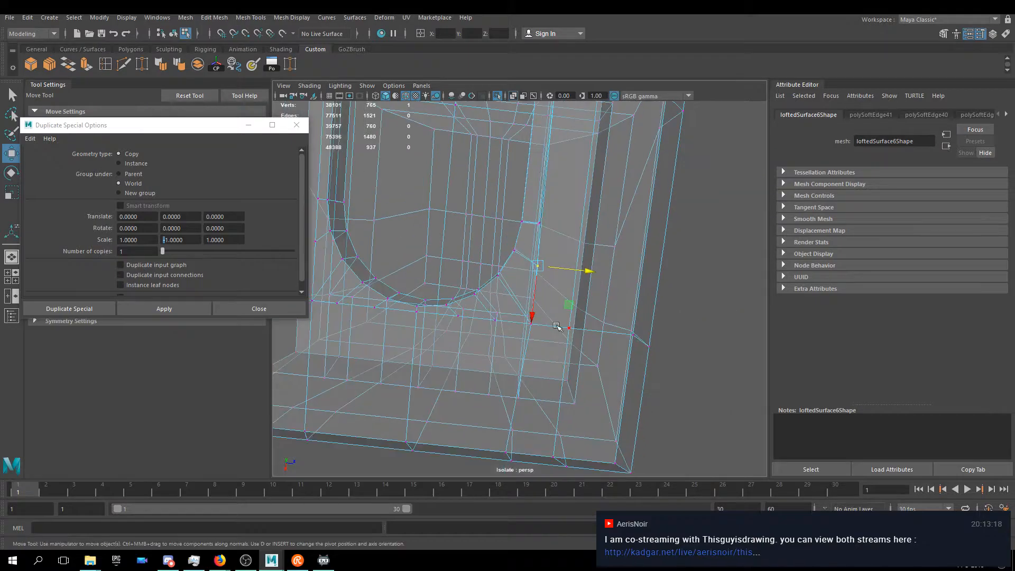
- Inspect the slot's side wall from both sides and snap another lining vertex near the rear curve sideways to the wall line
{"action": "left_click_drag", "start_coordinate": [541, 384], "coordinate": [569, 295], "text": "alt"}
{"action": "left_click_drag", "start_coordinate": [559, 204], "coordinate": [555, 258], "text": "alt"}
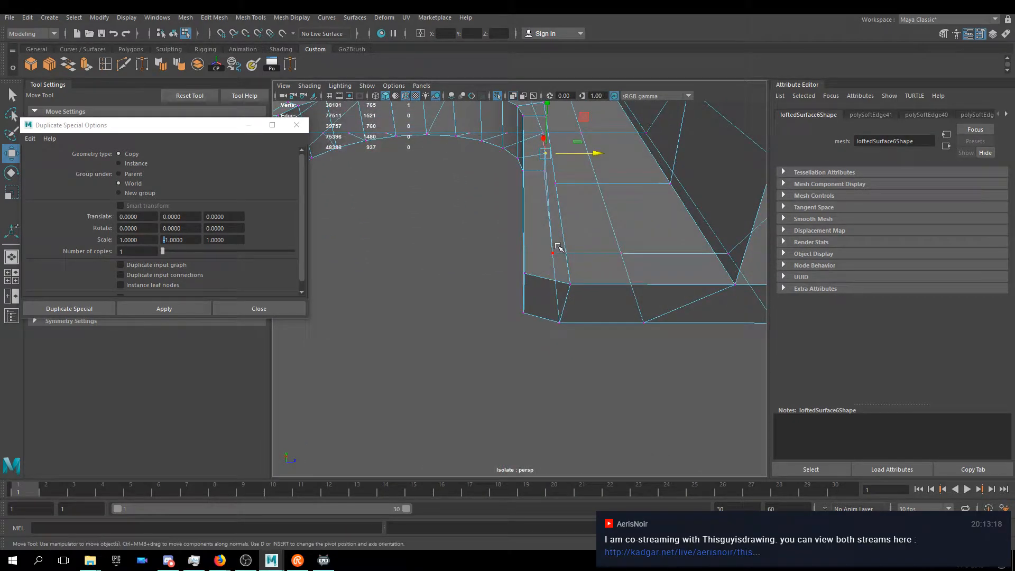
{"action": "left_click_drag", "start_coordinate": [623, 204], "coordinate": [586, 276], "text": "alt"}
{"action": "left_click_drag", "start_coordinate": [549, 304], "coordinate": [642, 276], "text": "alt"}
{"action": "left_click_drag", "start_coordinate": [541, 247], "coordinate": [563, 260], "text": "alt"}
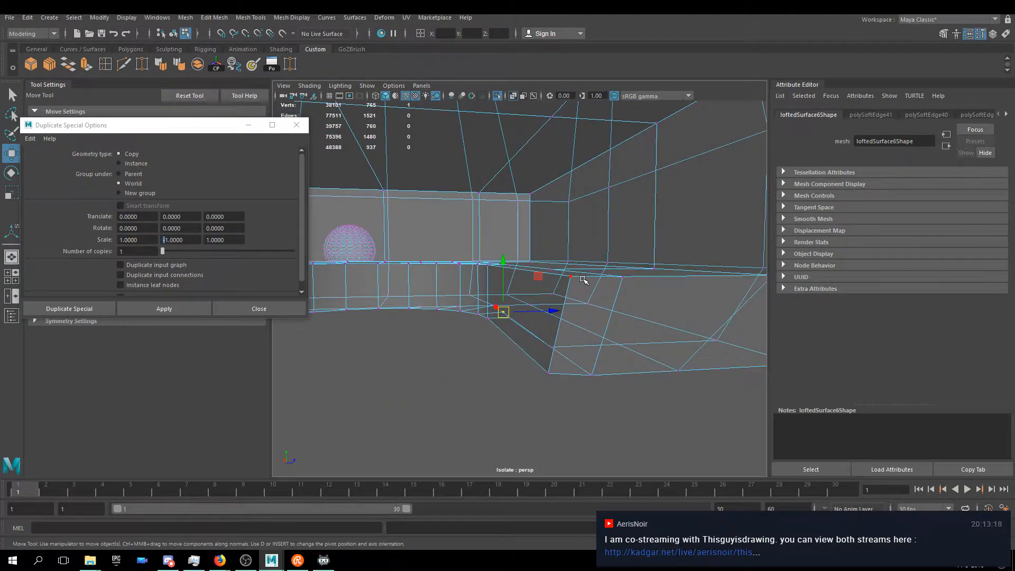
{"action": "left_click_drag", "start_coordinate": [576, 324], "coordinate": [569, 301], "text": "alt"}
{"action": "middle_click_drag", "start_coordinate": [603, 313], "coordinate": [564, 329], "text": "alt"}
{"action": "key", "text": "v"}
{"action": "left_click_drag", "start_coordinate": [560, 383], "coordinate": [583, 356]}
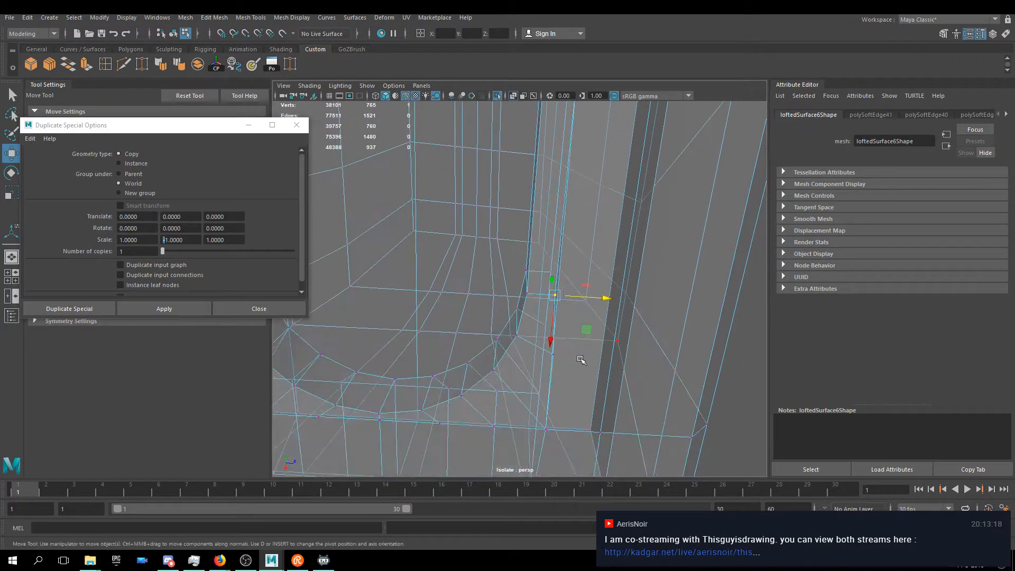
- Snap the adjacent lining vertex beside the rear curve sideways to the block vertex farther along the side wall
{"action": "left_click", "coordinate": [555, 357]}
{"action": "middle_click_drag", "start_coordinate": [604, 318], "coordinate": [581, 412], "text": "alt"}
{"action": "key", "text": "v"}
{"action": "left_click_drag", "start_coordinate": [576, 453], "coordinate": [562, 175]}
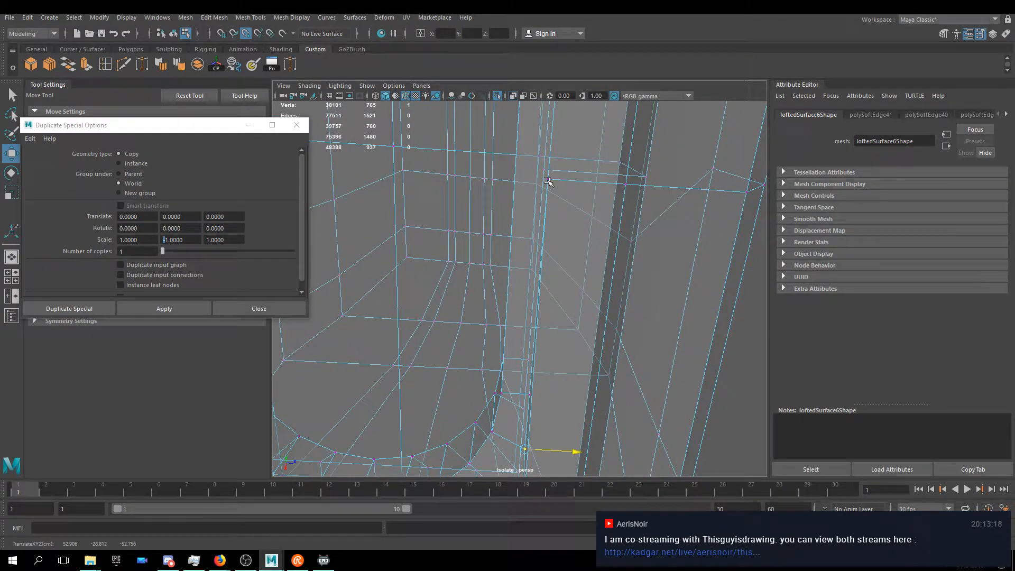
{"action": "left_click_drag", "start_coordinate": [556, 423], "coordinate": [565, 332], "text": "alt"}
{"action": "left_click", "coordinate": [533, 415]}
- Snap the block's vertex at the slot's rear corner sideways into line with the side wall, and save the scene
{"action": "left_click_drag", "start_coordinate": [581, 417], "coordinate": [552, 148], "text": "alt"}
{"action": "key", "text": "v"}
{"action": "left_click", "coordinate": [465, 296]}
{"action": "left_click_drag", "start_coordinate": [531, 329], "coordinate": [524, 237], "text": "alt"}
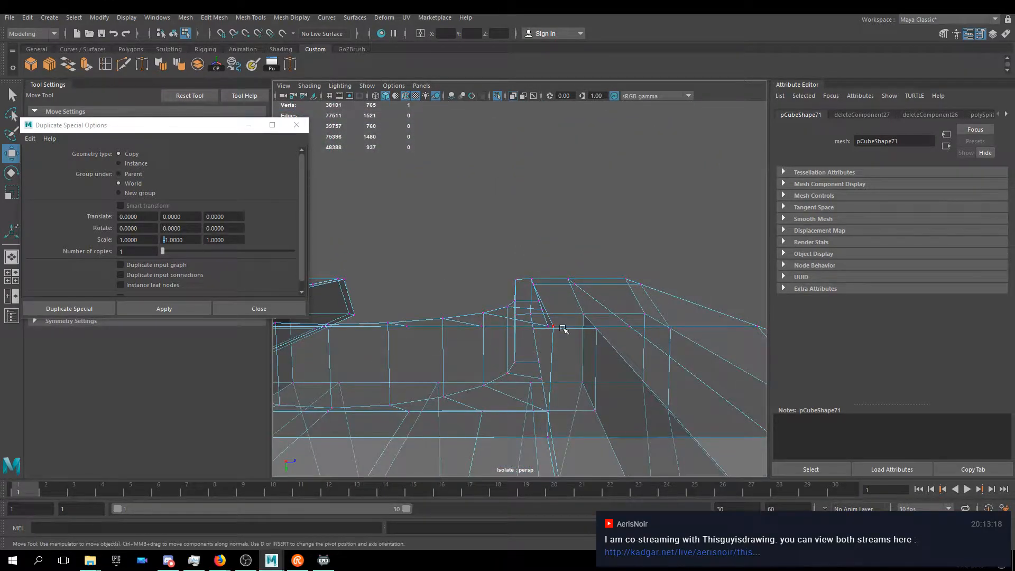
{"action": "key", "text": "v"}
{"action": "left_click_drag", "start_coordinate": [593, 328], "coordinate": [560, 236]}
{"action": "key", "text": "ctrl+s"}
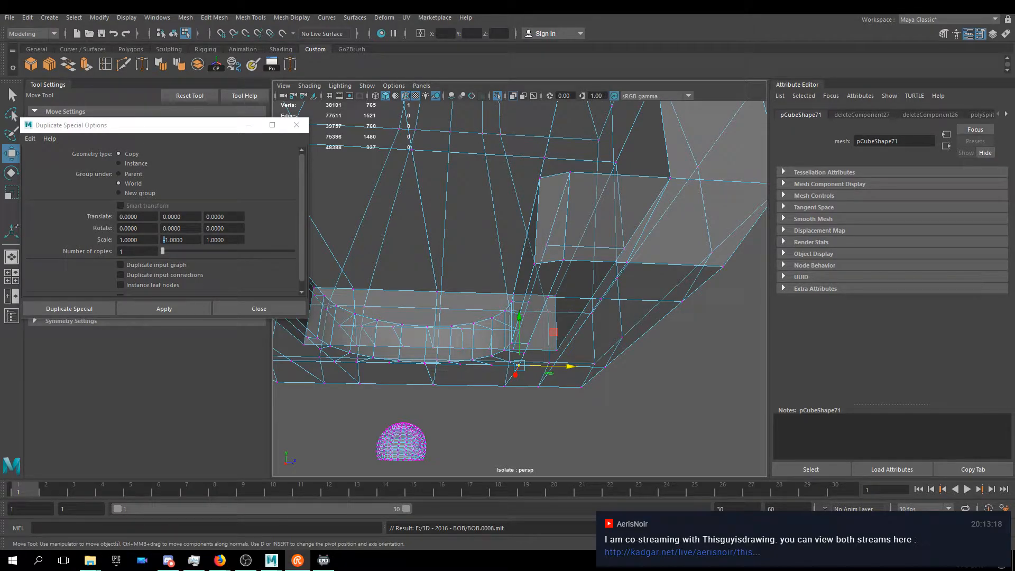
- Return to object mode, turn off X-ray shading, and check the lofted lining along both sides of the slot
{"action": "right_click_drag", "start_coordinate": [601, 257], "coordinate": [645, 286]}
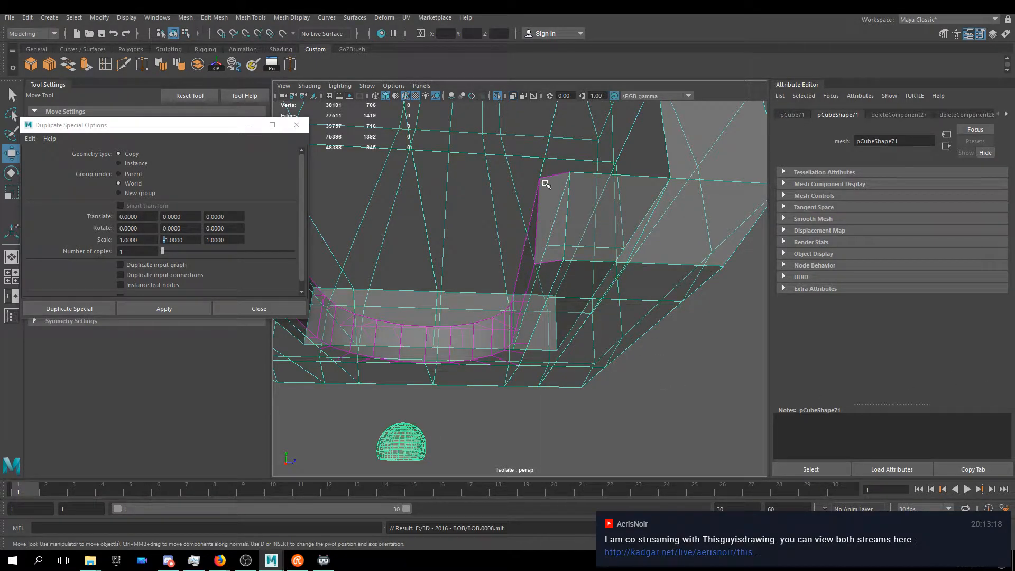
{"action": "left_click", "coordinate": [512, 98]}
{"action": "scroll", "coordinate": [555, 254], "scroll_direction": "up", "scroll_amount": 3}
{"action": "right_click_drag", "start_coordinate": [563, 251], "coordinate": [601, 236]}
{"action": "left_click", "coordinate": [508, 333]}
{"action": "left_click", "coordinate": [503, 262]}
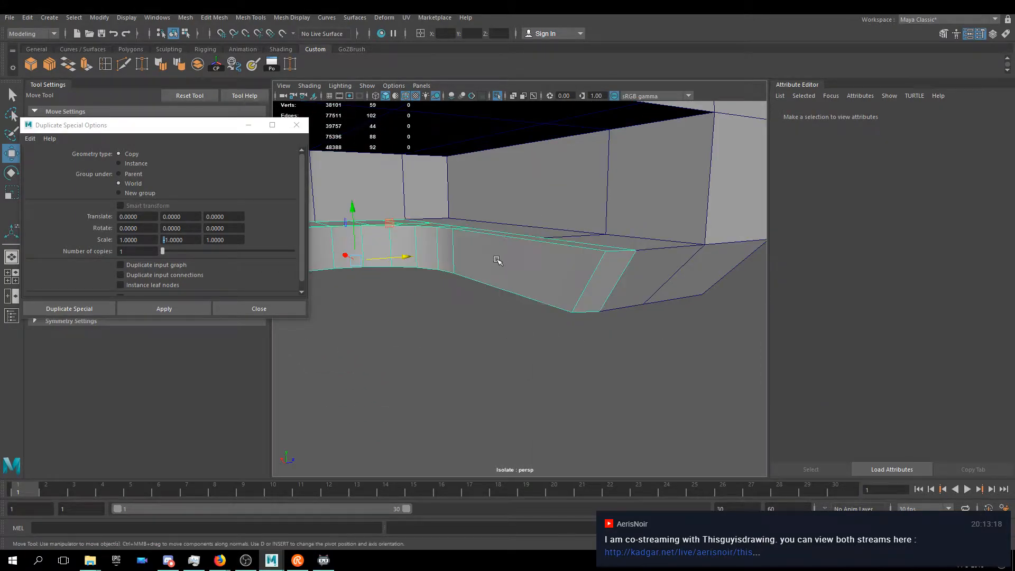
{"action": "left_click_drag", "start_coordinate": [453, 295], "coordinate": [597, 273], "text": "alt"}
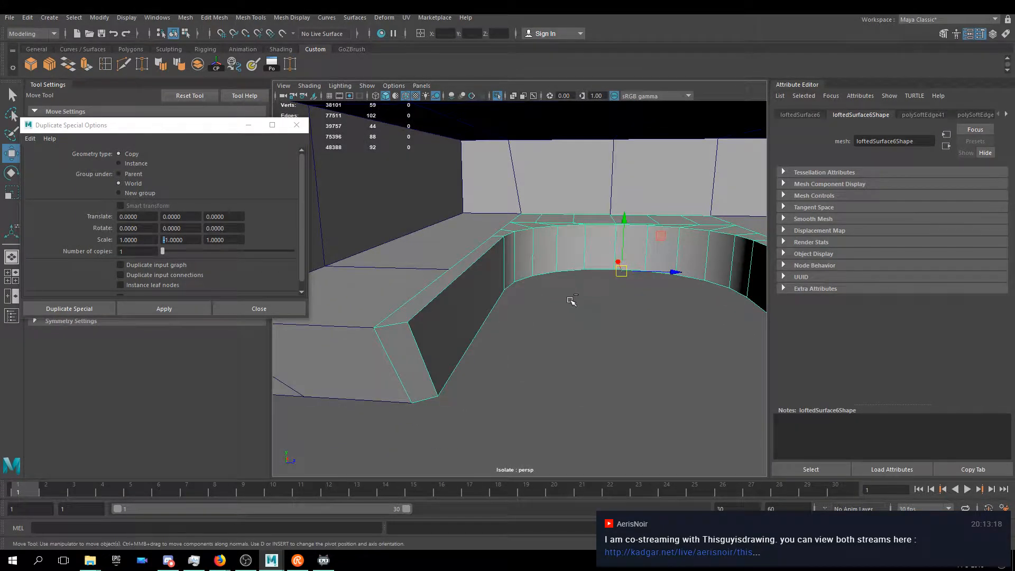
{"action": "left_click_drag", "start_coordinate": [547, 307], "coordinate": [555, 288], "text": "alt"}
{"action": "right_click", "coordinate": [539, 261]}
{"action": "left_click", "coordinate": [513, 309]}
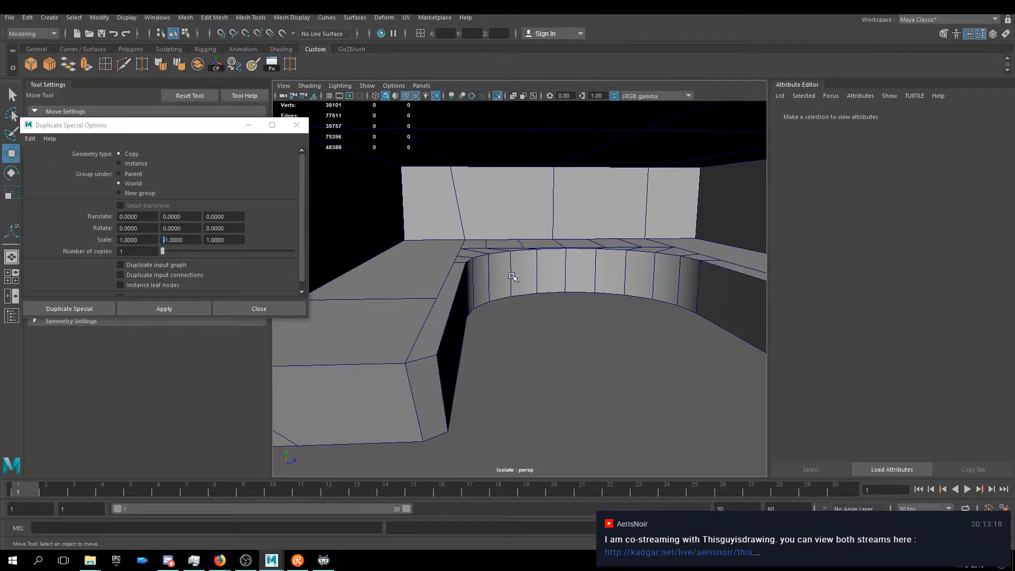
{"action": "scroll", "coordinate": [530, 262], "scroll_direction": "up", "scroll_amount": 2}
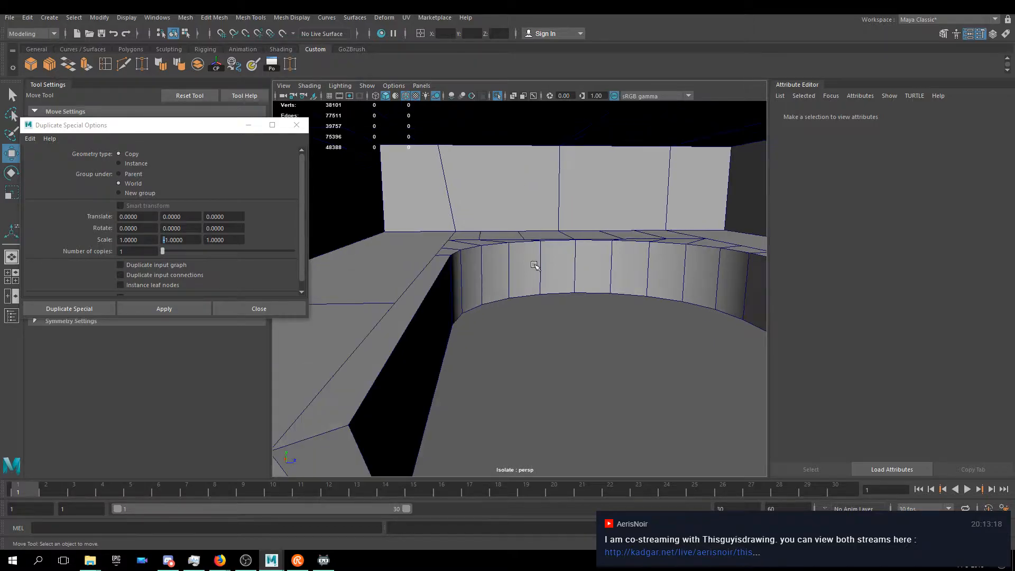
- Select the outer pair of opposite vertices on the lining's ledge behind the curve and scale them closer together
{"action": "left_click", "coordinate": [486, 242]}
{"action": "left_click_drag", "start_coordinate": [486, 242], "coordinate": [578, 289], "text": "alt"}
{"action": "left_click", "coordinate": [657, 250], "text": "shift"}
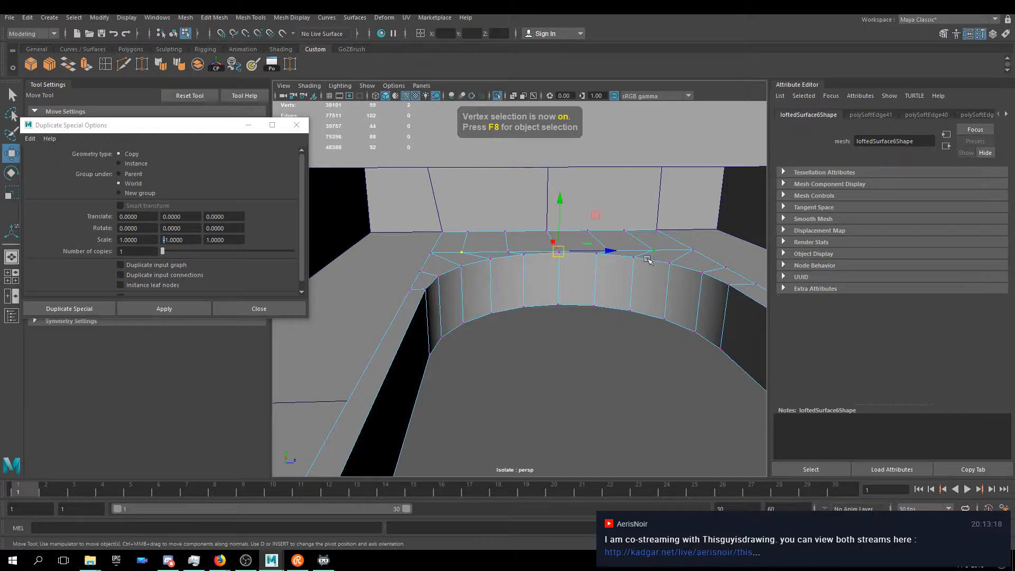
{"action": "key", "text": "r"}
{"action": "left_click_drag", "start_coordinate": [607, 252], "coordinate": [564, 264]}
- Scale the inner pair of ledge vertices slightly closer together along the slot's width and return to object mode
{"action": "left_click", "coordinate": [531, 256]}
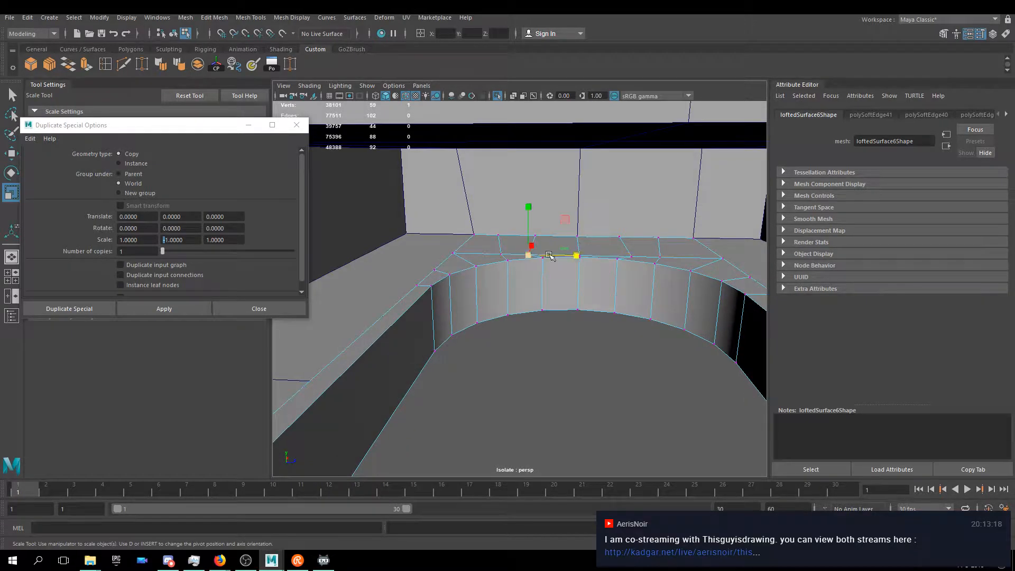
{"action": "scroll", "coordinate": [631, 263], "scroll_direction": "up", "scroll_amount": 1}
{"action": "left_click", "coordinate": [657, 250], "text": "shift"}
{"action": "left_click_drag", "start_coordinate": [664, 267], "coordinate": [662, 283], "text": "alt"}
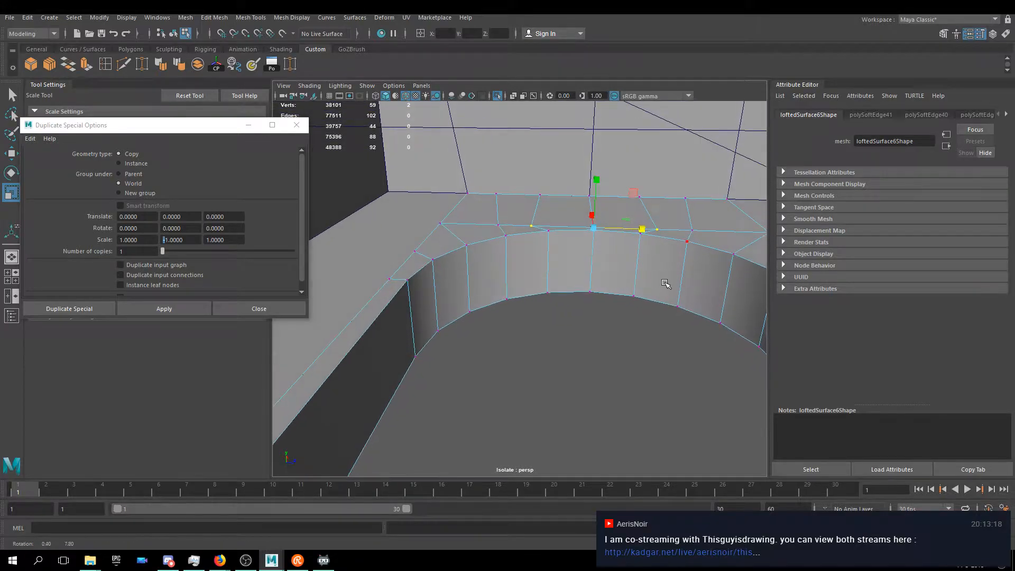
{"action": "left_click_drag", "start_coordinate": [643, 230], "coordinate": [637, 233]}
{"action": "right_click", "coordinate": [496, 268]}
{"action": "left_click", "coordinate": [547, 252]}
{"action": "key", "text": "ctrl+1"}
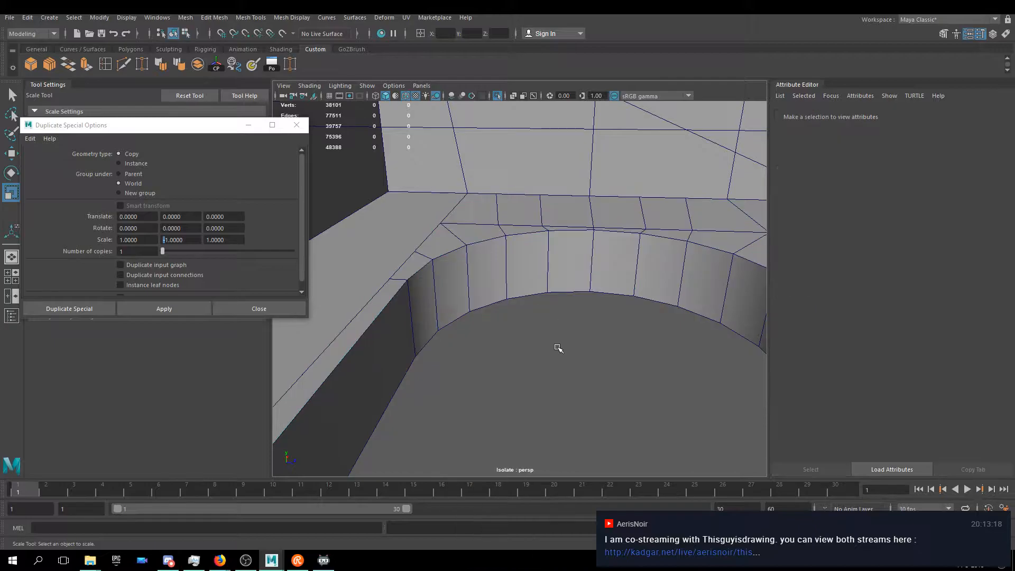
- Scale the outer vertex pair on the lining's straight rear border closer together, and select the inner pair
{"action": "middle_click_drag", "start_coordinate": [552, 327], "coordinate": [560, 189], "text": "alt"}
{"action": "left_click", "coordinate": [508, 255]}
{"action": "key", "text": "F9"}
{"action": "left_click", "coordinate": [481, 270]}
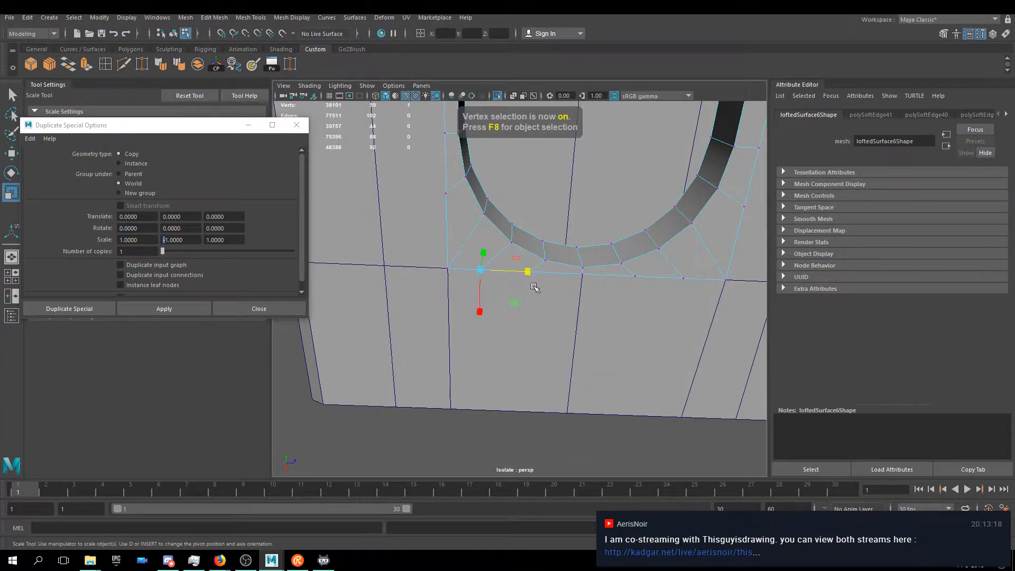
{"action": "left_click", "coordinate": [683, 278], "text": "shift"}
{"action": "left_click_drag", "start_coordinate": [632, 275], "coordinate": [617, 276]}
{"action": "left_click", "coordinate": [636, 277]}
{"action": "left_click", "coordinate": [529, 273], "text": "shift"}
- Return to object mode, clear the selection, view the whole slotted block from the front, and save the scene
{"action": "right_click_drag", "start_coordinate": [462, 209], "coordinate": [497, 201]}
{"action": "right_click_drag", "start_coordinate": [498, 203], "coordinate": [490, 278], "text": "alt"}
{"action": "left_click", "coordinate": [448, 361]}
{"action": "left_click_drag", "start_coordinate": [498, 312], "coordinate": [508, 238], "text": "alt"}
{"action": "right_click_drag", "start_coordinate": [507, 238], "coordinate": [534, 230], "text": "alt"}
{"action": "middle_click_drag", "start_coordinate": [534, 230], "coordinate": [523, 250], "text": "alt"}
{"action": "key", "text": "q"}
{"action": "key", "text": "ctrl+s"}
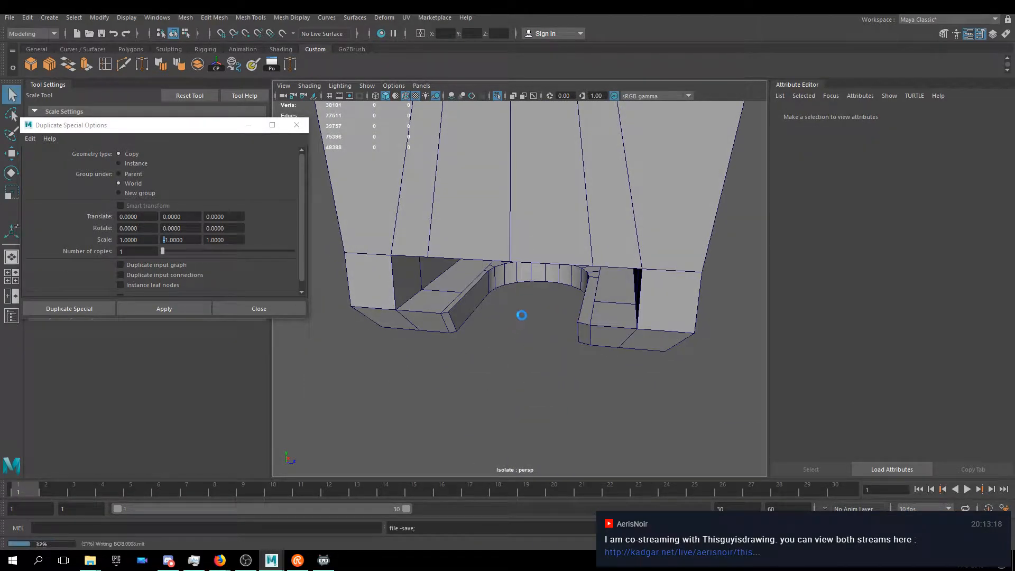
- View the slotted block from below, then turn off its isolation to show the complete model
{"action": "left_click_drag", "start_coordinate": [517, 284], "coordinate": [529, 259], "text": "alt"}
{"action": "key", "text": "r"}
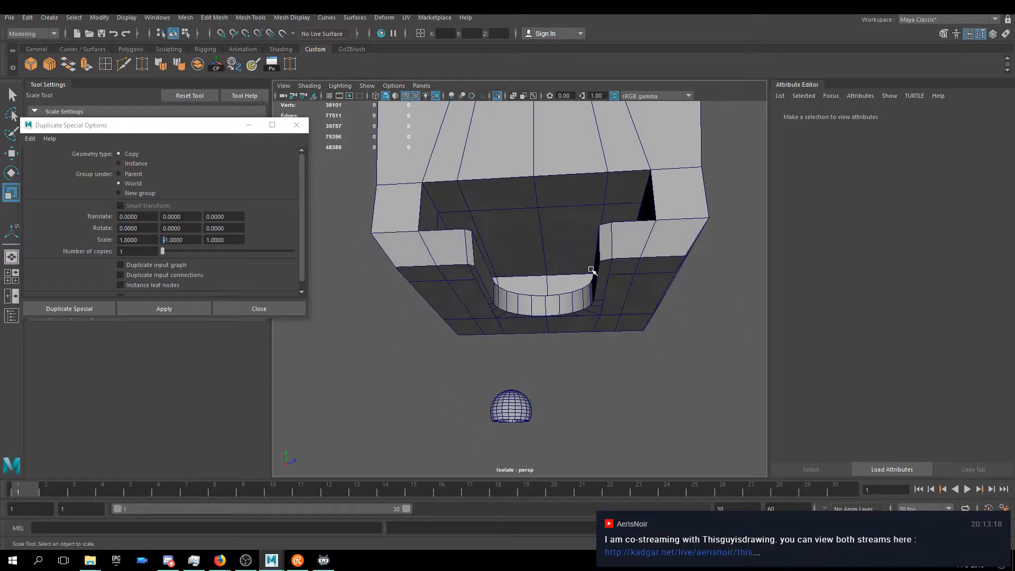
{"action": "left_click", "coordinate": [368, 86]}
{"action": "mouse_move", "coordinate": [376, 106]}
{"action": "left_click", "coordinate": [494, 114]}
{"action": "left_click_drag", "start_coordinate": [505, 208], "coordinate": [508, 234], "text": "alt"}
{"action": "key", "text": "w"}
{"action": "right_click_drag", "start_coordinate": [525, 247], "coordinate": [528, 248]}
{"action": "scroll", "coordinate": [419, 301], "scroll_direction": "down", "scroll_amount": 10}
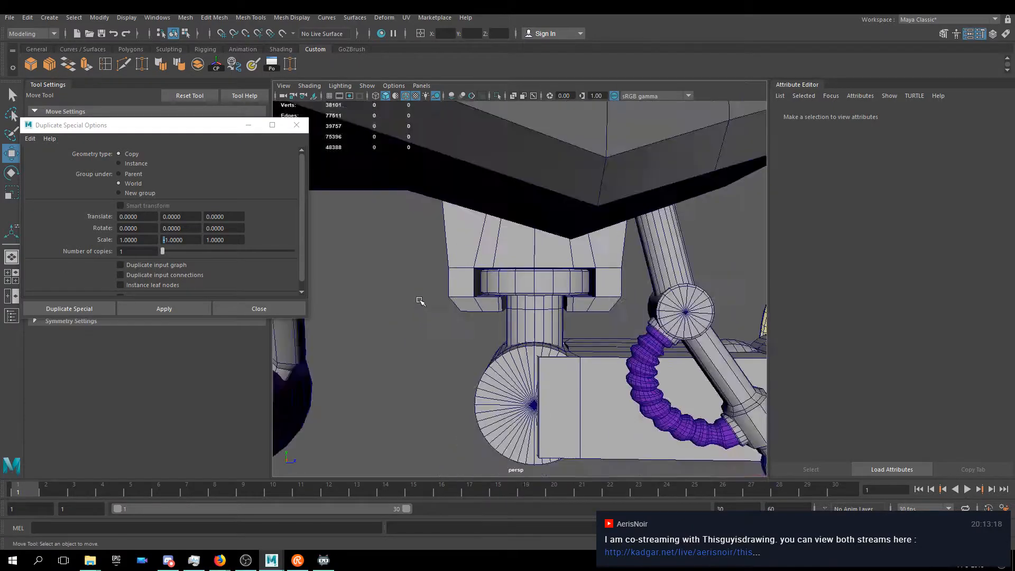
- Examine the shaft's fit in the block's slot and the whole robot from several sides, and close the Duplicate Special options
{"action": "scroll", "coordinate": [435, 304], "scroll_direction": "down", "scroll_amount": 5}
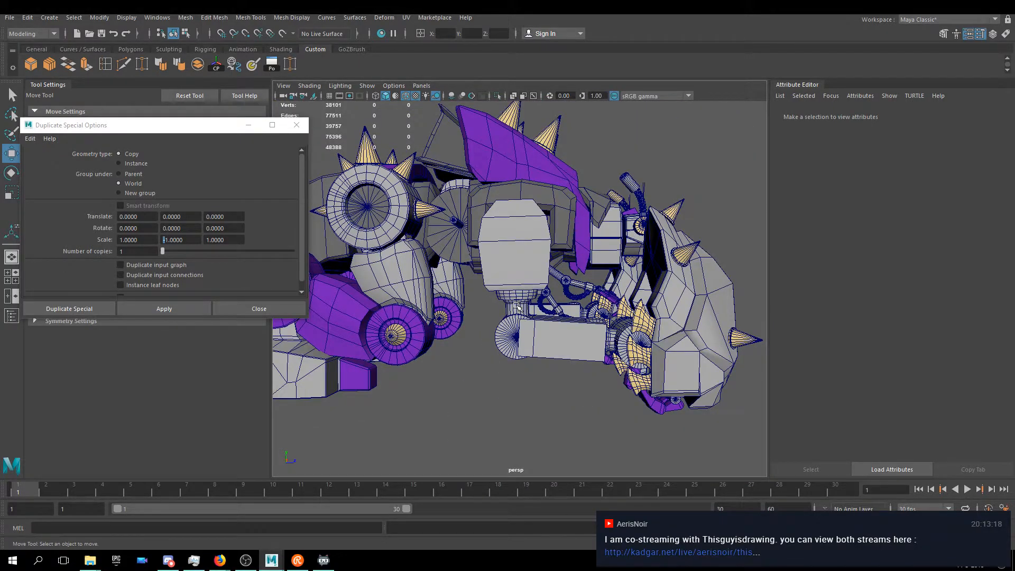
{"action": "scroll", "coordinate": [518, 308], "scroll_direction": "up", "scroll_amount": 10}
{"action": "left_click_drag", "start_coordinate": [529, 264], "coordinate": [550, 256], "text": "alt"}
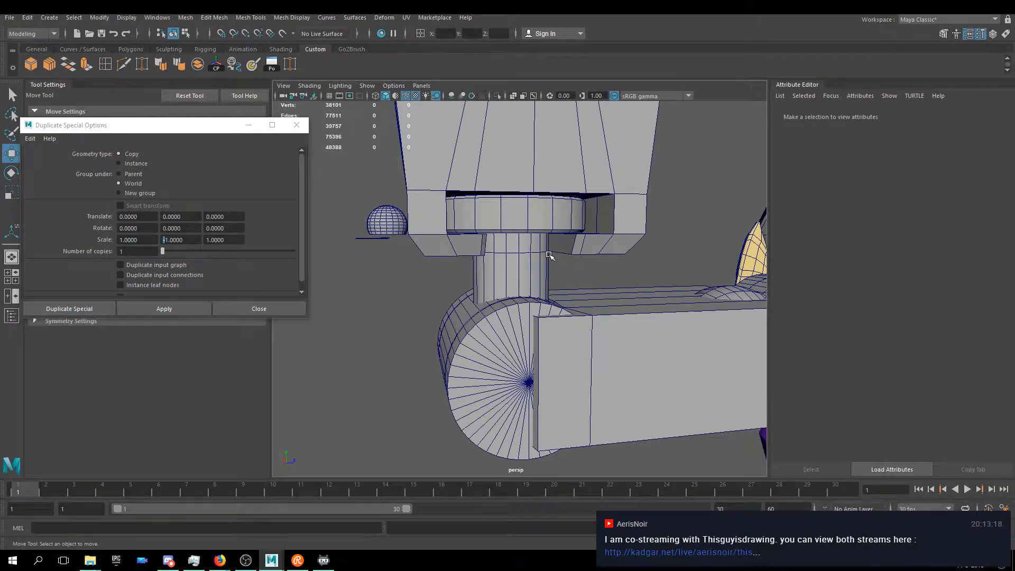
{"action": "left_click_drag", "start_coordinate": [592, 280], "coordinate": [508, 282], "text": "alt"}
{"action": "scroll", "coordinate": [505, 282], "scroll_direction": "down", "scroll_amount": 6}
{"action": "middle_click_drag", "start_coordinate": [505, 283], "coordinate": [550, 246], "text": "alt"}
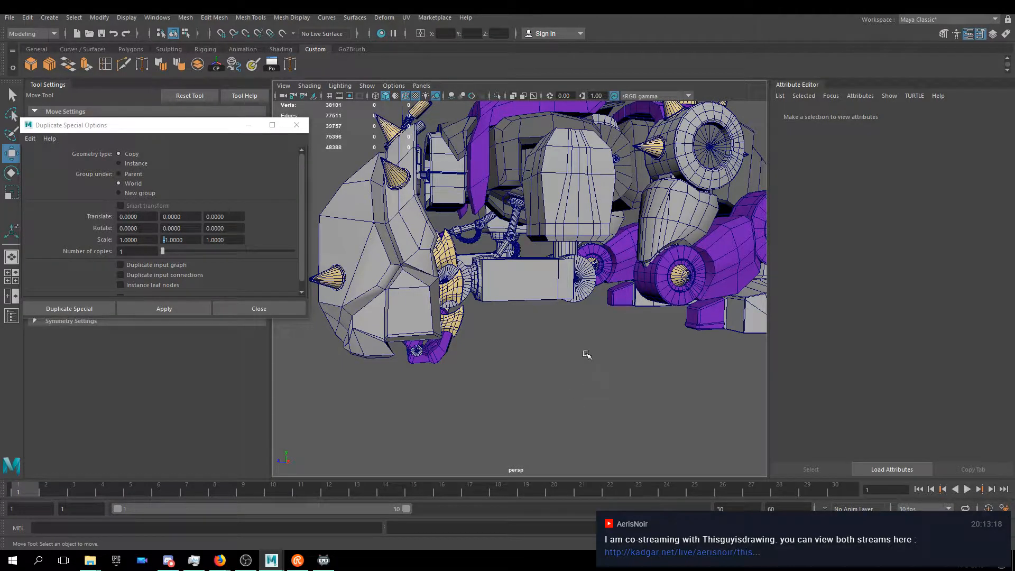
{"action": "left_click_drag", "start_coordinate": [588, 179], "coordinate": [602, 206], "text": "alt"}
{"action": "scroll", "coordinate": [574, 201], "scroll_direction": "down", "scroll_amount": 5}
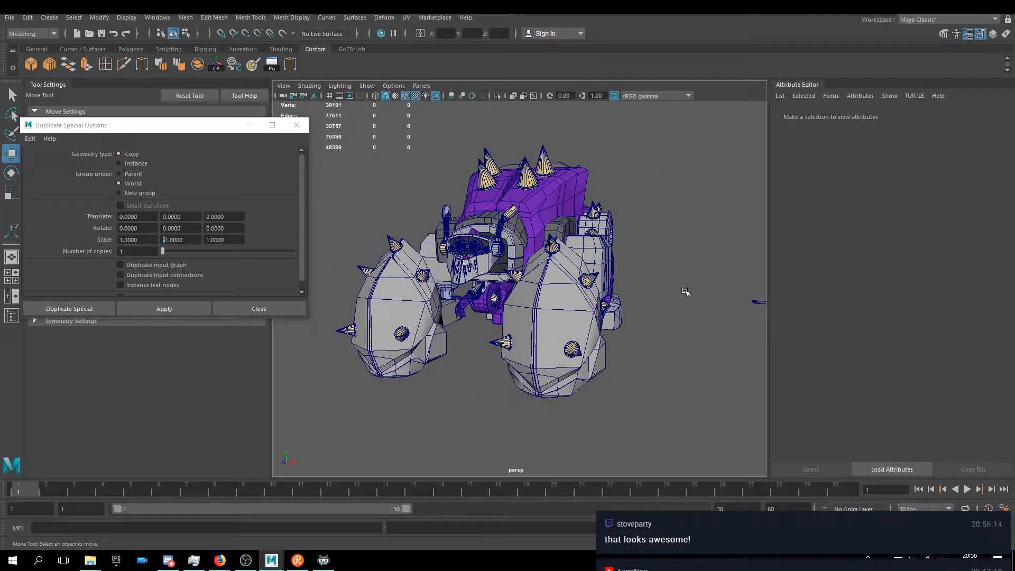
{"action": "left_click", "coordinate": [296, 125]}
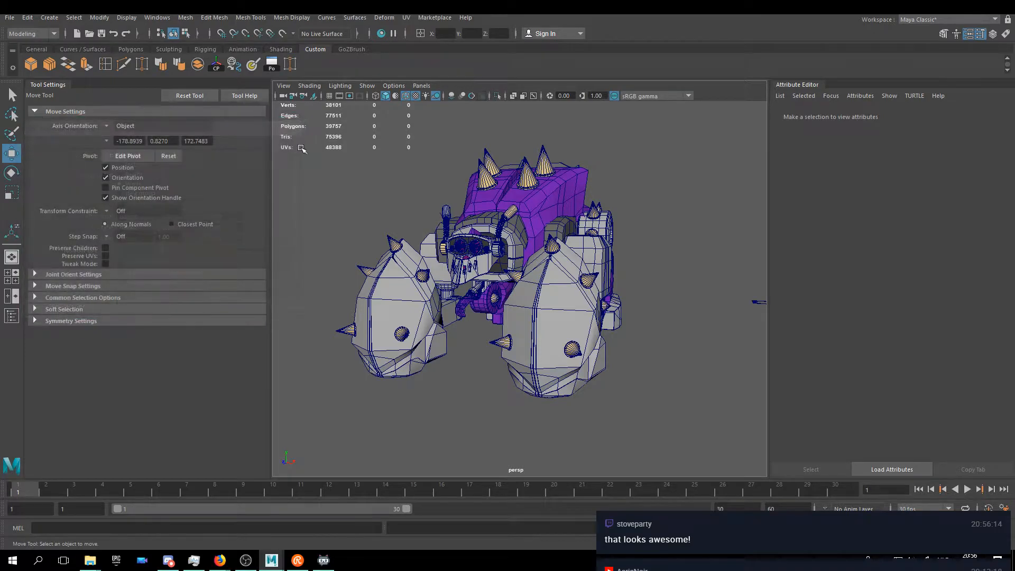
- Try moving a vertex on the upper section of the rear leg, and undo the move
{"action": "left_click_drag", "start_coordinate": [403, 288], "coordinate": [531, 272], "text": "alt"}
{"action": "right_click_drag", "start_coordinate": [531, 273], "coordinate": [470, 250], "text": "alt"}
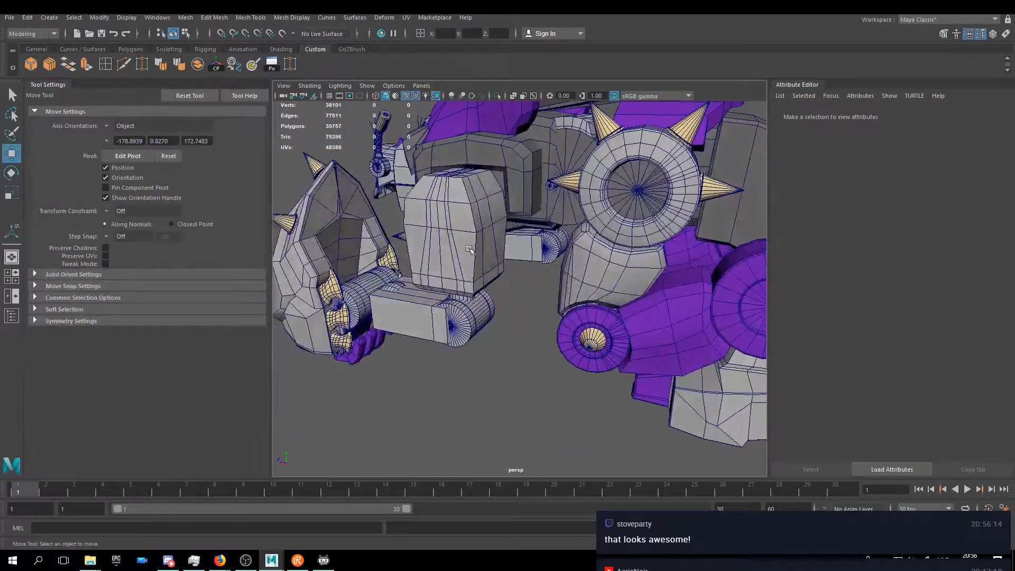
{"action": "left_click_drag", "start_coordinate": [472, 204], "coordinate": [553, 227], "text": "alt"}
{"action": "middle_click_drag", "start_coordinate": [553, 227], "coordinate": [429, 275], "text": "alt"}
{"action": "right_click_drag", "start_coordinate": [429, 275], "coordinate": [440, 222], "text": "alt"}
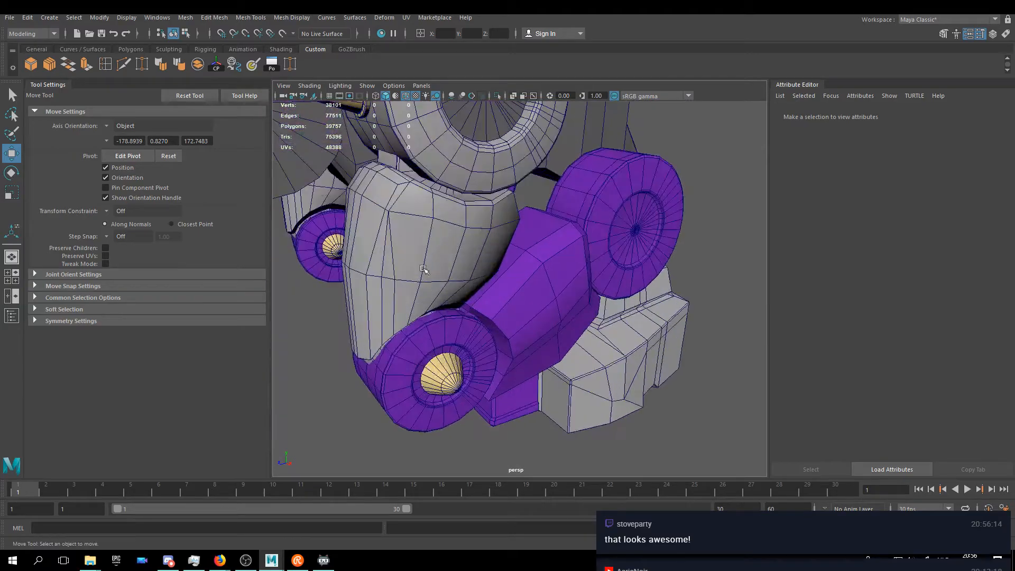
{"action": "left_click", "coordinate": [438, 210]}
{"action": "left_click_drag", "start_coordinate": [439, 209], "coordinate": [502, 259], "text": "alt"}
{"action": "right_click_drag", "start_coordinate": [502, 259], "coordinate": [490, 238]}
{"action": "left_click", "coordinate": [488, 233]}
{"action": "left_click_drag", "start_coordinate": [440, 246], "coordinate": [494, 268]}
{"action": "key", "text": "ctrl+z"}
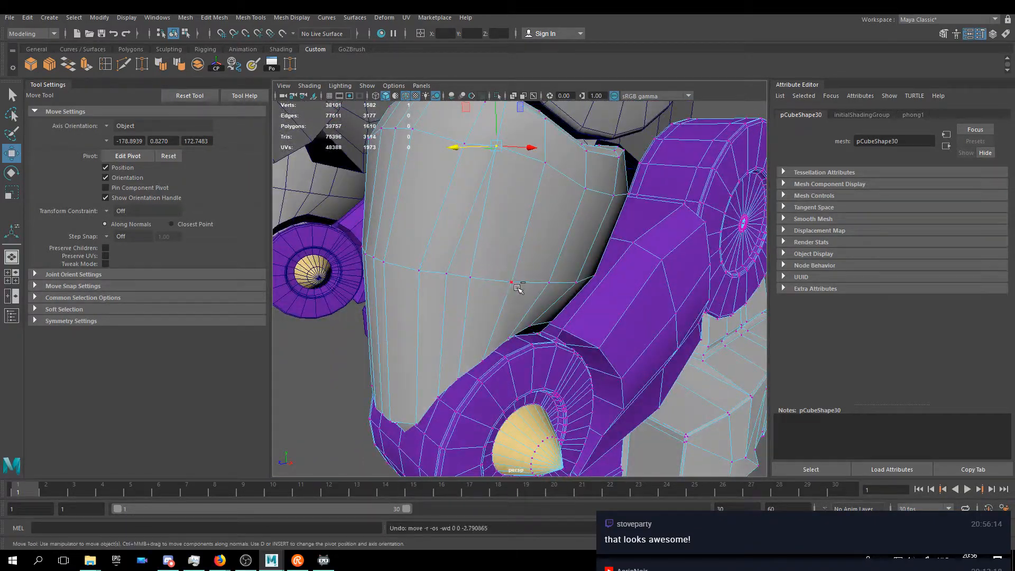
- Return the rear leg to object mode and select the slotted block above the arm
{"action": "right_click_drag", "start_coordinate": [496, 214], "coordinate": [423, 249], "text": "alt"}
{"action": "left_click_drag", "start_coordinate": [423, 249], "coordinate": [449, 249], "text": "alt"}
{"action": "middle_click_drag", "start_coordinate": [449, 249], "coordinate": [547, 228], "text": "alt"}
{"action": "left_click_drag", "start_coordinate": [548, 228], "coordinate": [446, 321], "text": "alt"}
{"action": "right_click", "coordinate": [446, 321]}
{"action": "left_click", "coordinate": [482, 259]}
{"action": "left_click_drag", "start_coordinate": [482, 259], "coordinate": [557, 249], "text": "alt"}
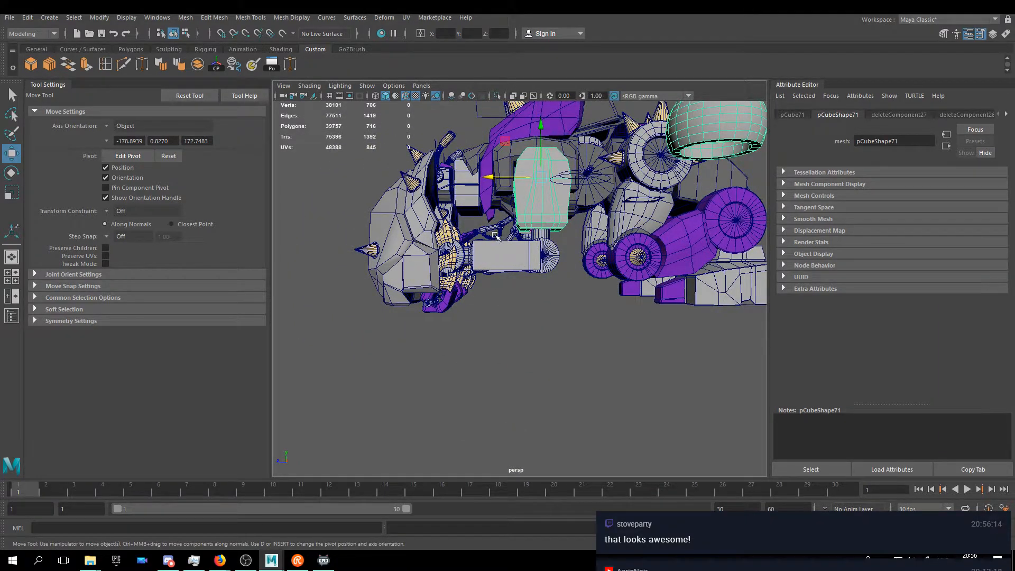
{"action": "left_click_drag", "start_coordinate": [473, 174], "coordinate": [474, 223], "text": "alt"}
{"action": "right_click_drag", "start_coordinate": [475, 223], "coordinate": [482, 269], "text": "alt"}
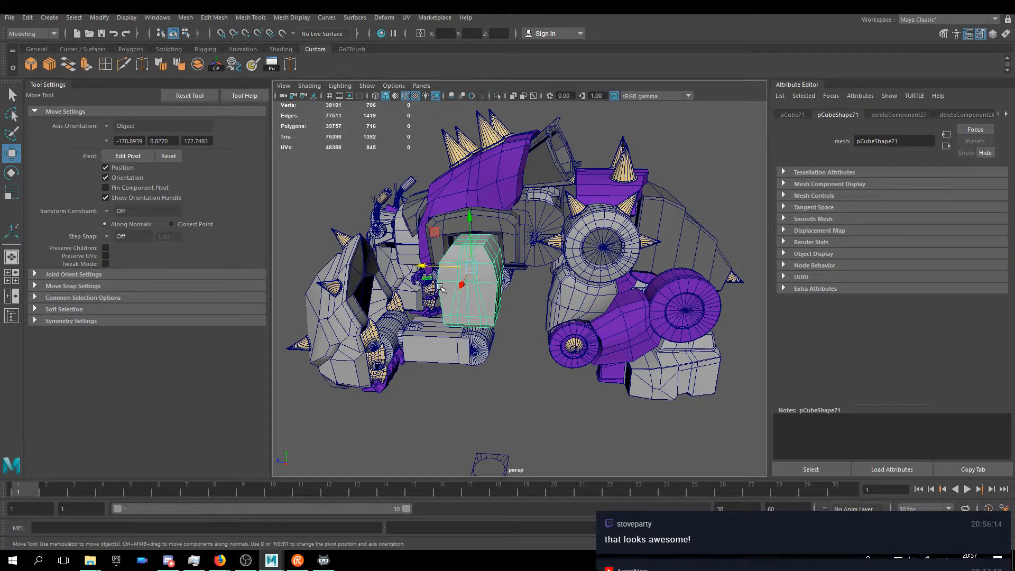
- Select the rectangular arm beam beneath the slotted block
{"action": "left_click_drag", "start_coordinate": [427, 279], "coordinate": [542, 307], "text": "alt"}
{"action": "scroll", "coordinate": [487, 288], "scroll_direction": "up", "scroll_amount": 5}
{"action": "left_click", "coordinate": [497, 306]}
{"action": "scroll", "coordinate": [481, 312], "scroll_direction": "up", "scroll_amount": 2}
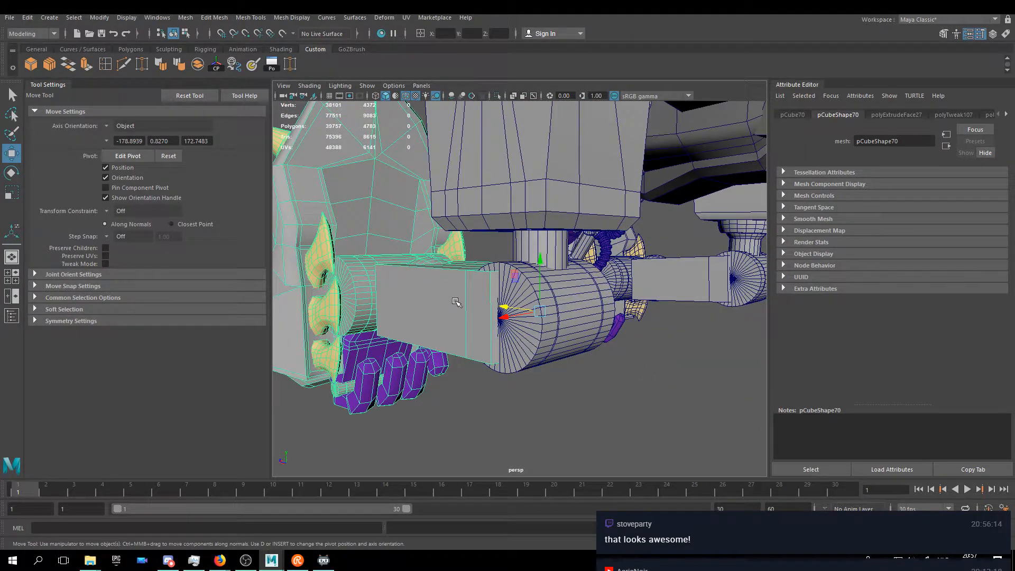
{"action": "left_click_drag", "start_coordinate": [468, 267], "coordinate": [526, 219], "text": "alt"}
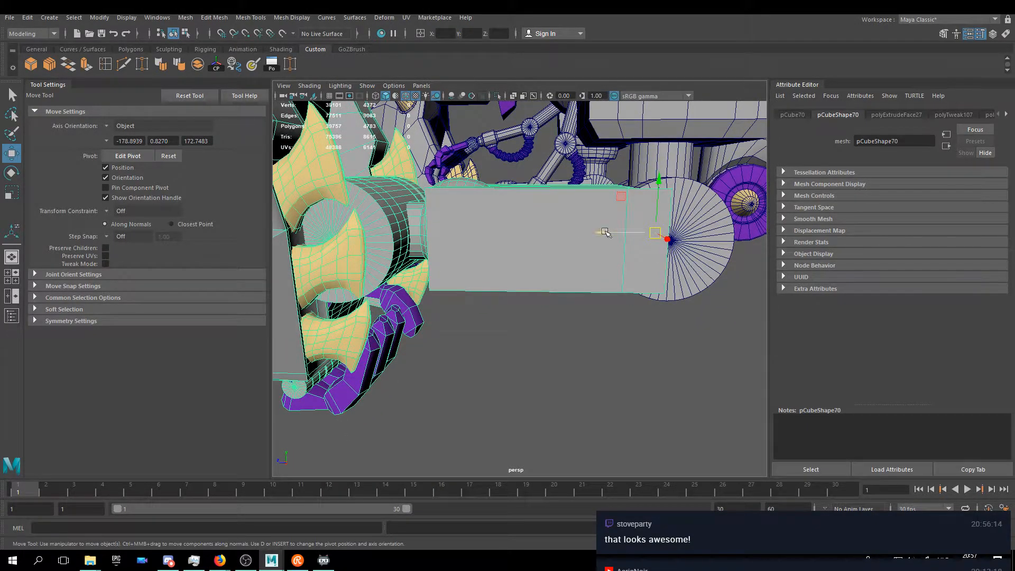
- Select faces on top of the arm beam, then pick a vertex on its upper outer edge near the joint
{"action": "left_click_drag", "start_coordinate": [532, 231], "coordinate": [535, 263], "text": "alt"}
{"action": "right_click_drag", "start_coordinate": [535, 263], "coordinate": [540, 286]}
{"action": "left_click", "coordinate": [535, 263], "text": "shift"}
{"action": "left_click_drag", "start_coordinate": [544, 227], "coordinate": [553, 246]}
{"action": "scroll", "coordinate": [552, 247], "scroll_direction": "up", "scroll_amount": 3}
{"action": "right_click_drag", "start_coordinate": [552, 248], "coordinate": [519, 247]}
{"action": "left_click", "coordinate": [480, 246]}
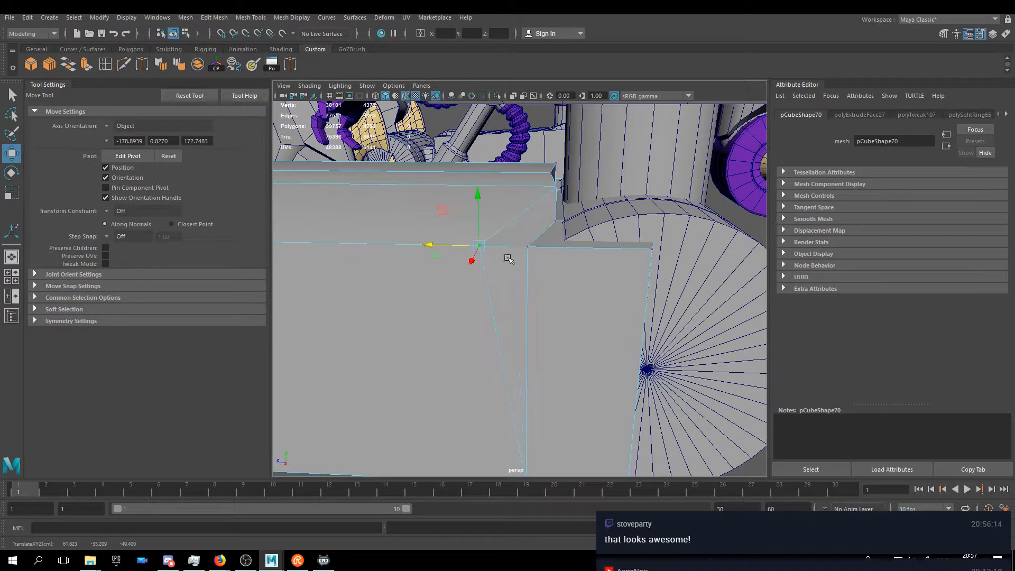
- Try sliding the vertices along the beam's upper outer edge near the round joint
{"action": "left_click", "coordinate": [528, 248]}
{"action": "left_click_drag", "start_coordinate": [483, 246], "coordinate": [502, 284]}
{"action": "left_click", "coordinate": [528, 248]}
{"action": "scroll", "coordinate": [406, 321], "scroll_direction": "up", "scroll_amount": 5}
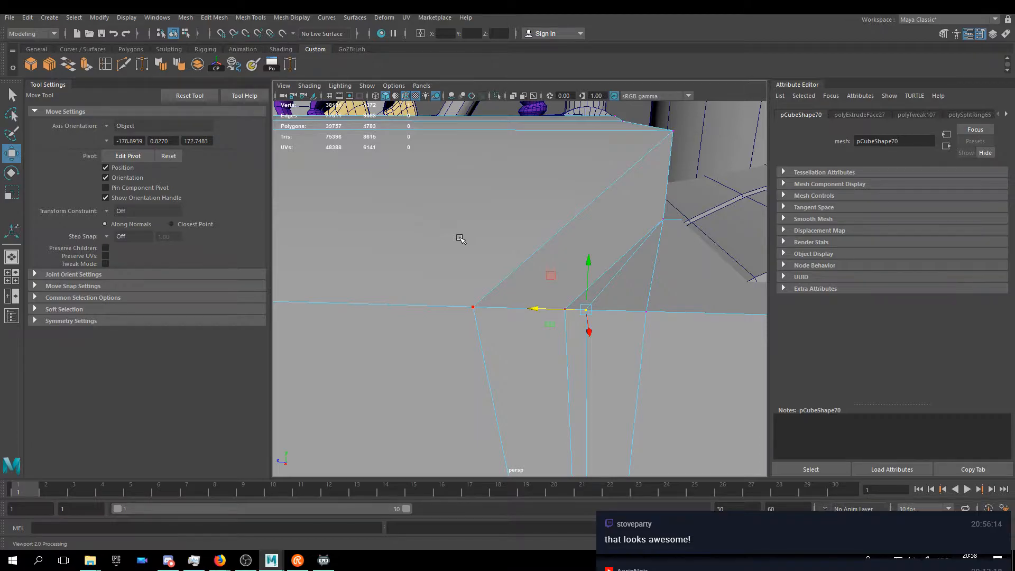
{"action": "key", "text": "f"}
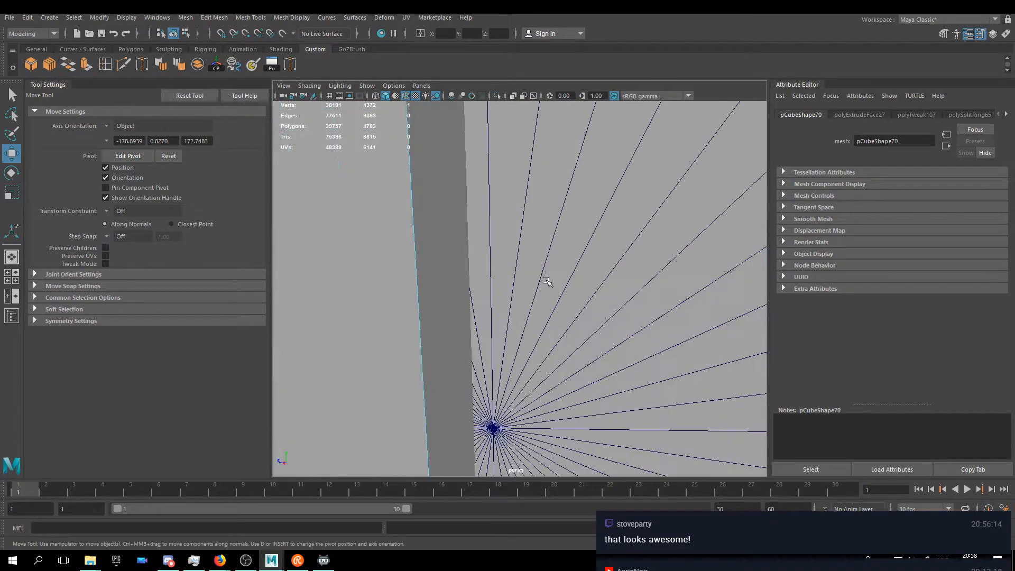
{"action": "scroll", "coordinate": [547, 281], "scroll_direction": "down", "scroll_amount": 5}
{"action": "key", "text": "ctrl+z"}
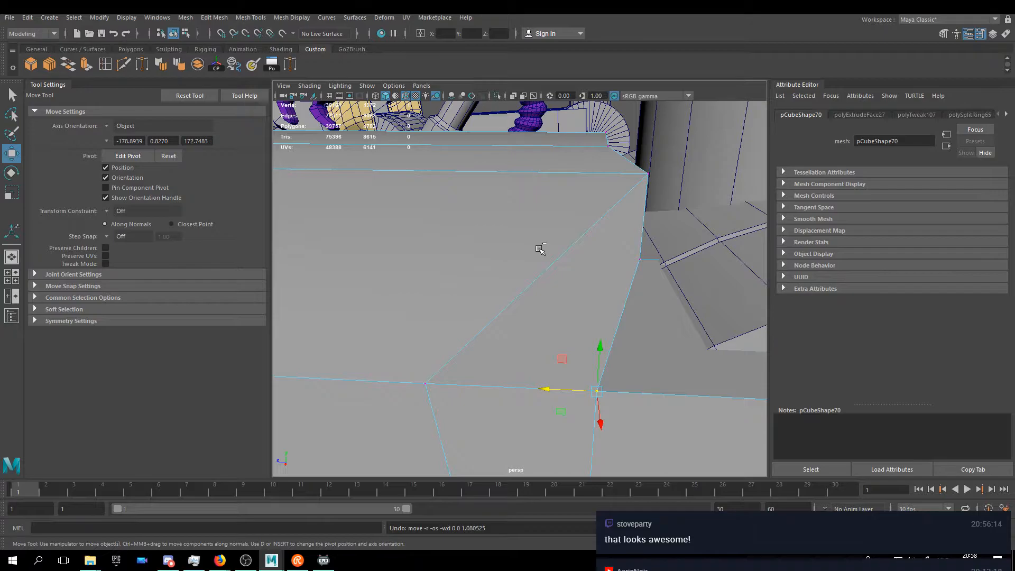
{"action": "left_click_drag", "start_coordinate": [539, 250], "coordinate": [535, 245], "text": "alt"}
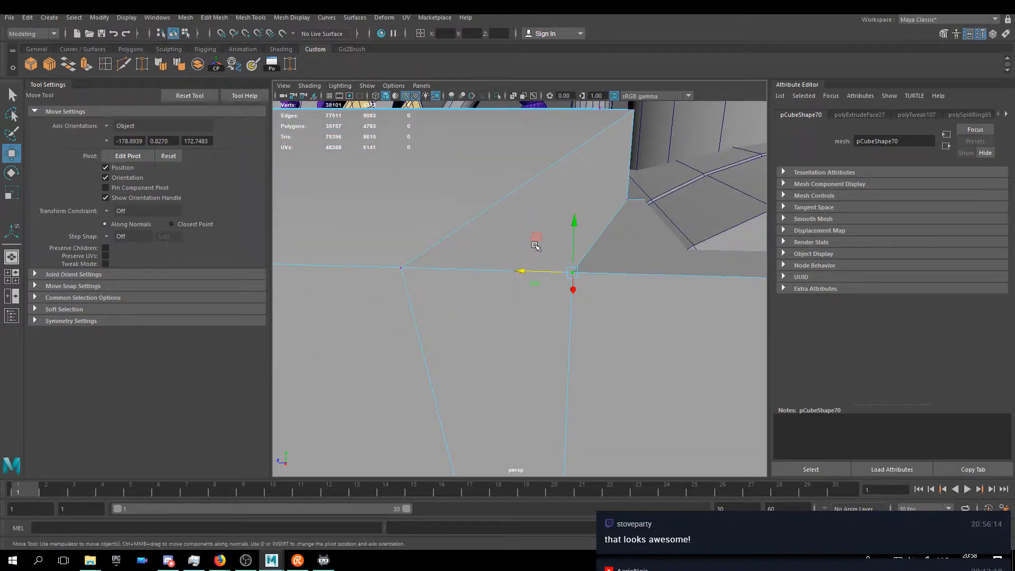
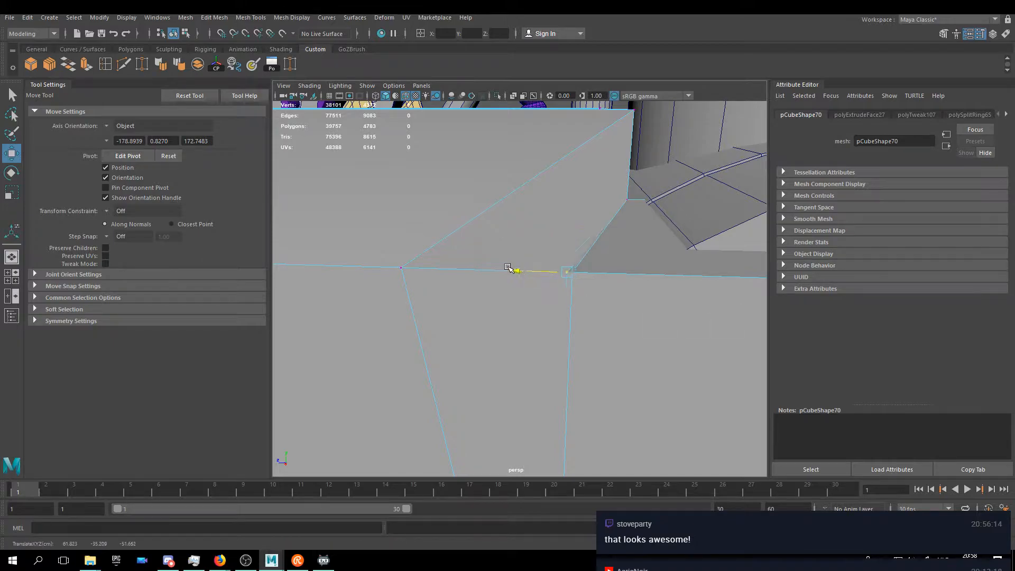
{"action": "left_click_drag", "start_coordinate": [520, 271], "coordinate": [552, 272]}
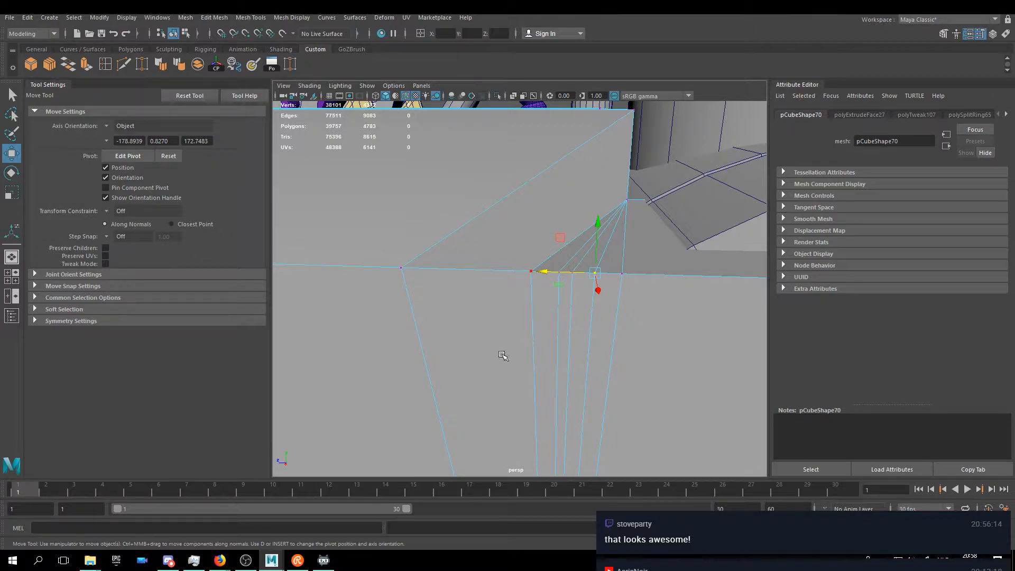
- Undo the vertex moves and component selections on the arm beam and return it to object mode
{"action": "key", "text": "ctrl+z"}
{"action": "key", "text": "ctrl+z"}
{"action": "key", "text": "ctrl+z"}
{"action": "key", "text": "ctrl+z"}
{"action": "key", "text": "ctrl+z"}
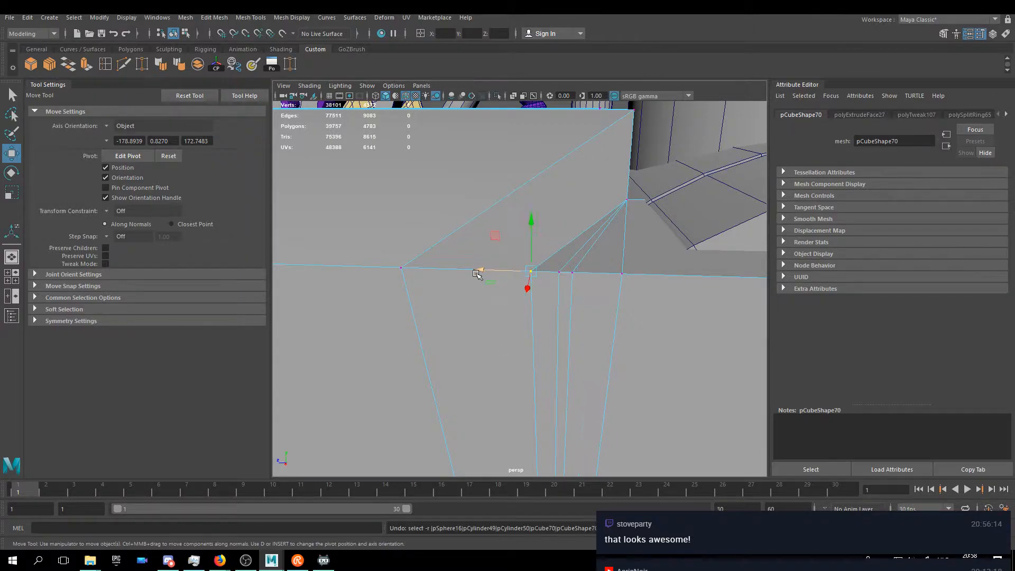
{"action": "key", "text": "ctrl+z"}
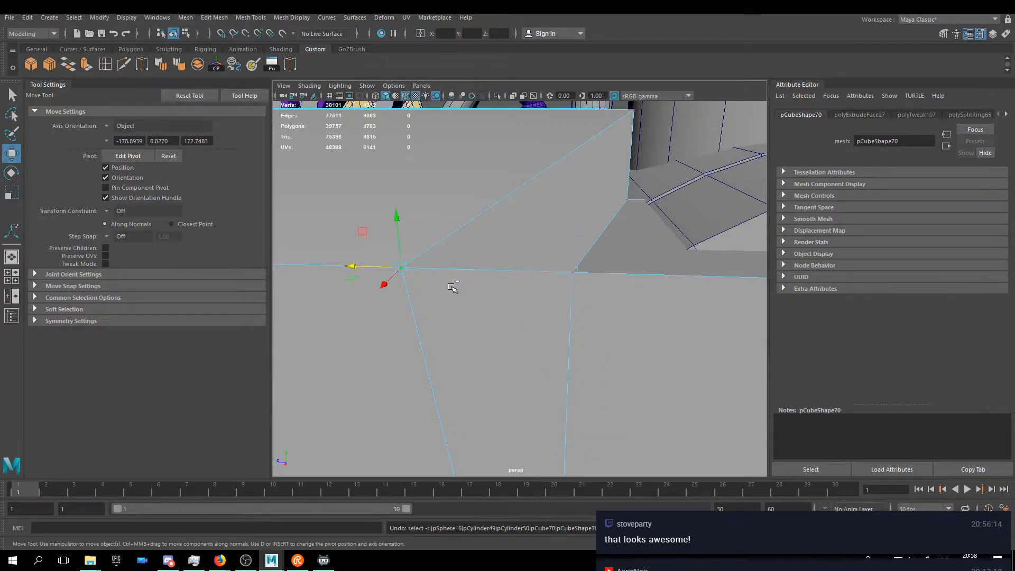
{"action": "key", "text": "ctrl+z"}
{"action": "left_click_drag", "start_coordinate": [528, 302], "coordinate": [546, 288], "text": "alt"}
{"action": "right_click_drag", "start_coordinate": [547, 288], "coordinate": [562, 279], "text": "alt"}
{"action": "left_click_drag", "start_coordinate": [563, 279], "coordinate": [546, 281], "text": "alt"}
{"action": "key", "text": "ctrl+z"}
{"action": "key", "text": "ctrl+z"}
{"action": "key", "text": "ctrl+z"}
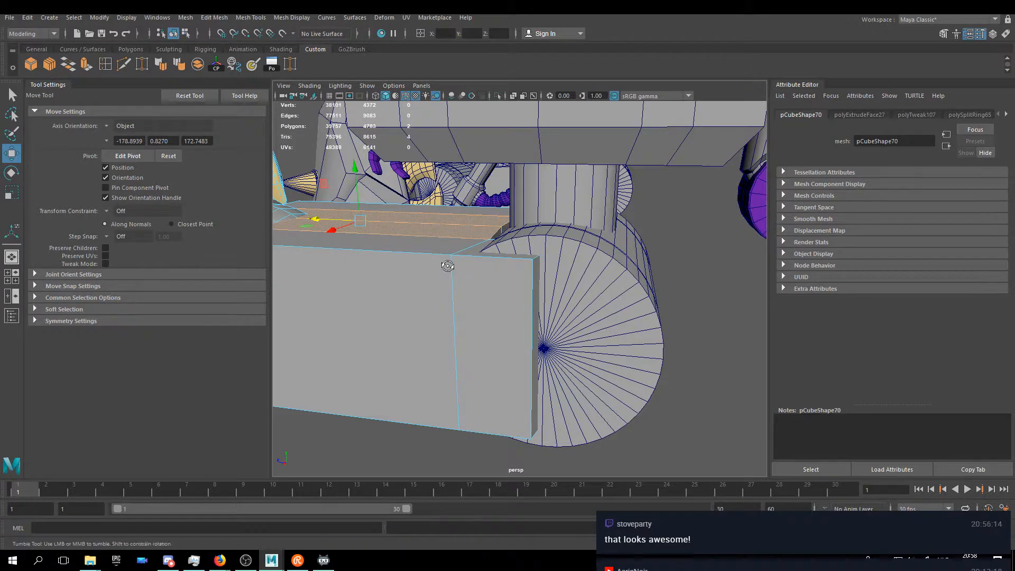
{"action": "left_click_drag", "start_coordinate": [464, 248], "coordinate": [503, 287], "text": "alt"}
{"action": "right_click_drag", "start_coordinate": [508, 280], "coordinate": [573, 254]}
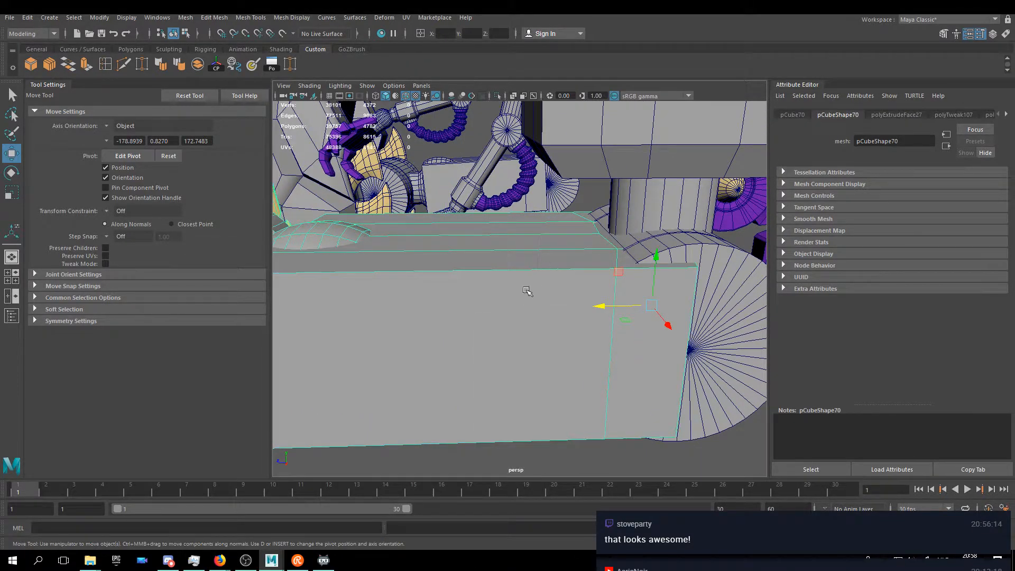
- Select the disc-topped shaft assembly, then the slotted block above it
{"action": "right_click_drag", "start_coordinate": [530, 284], "coordinate": [510, 299], "text": "alt"}
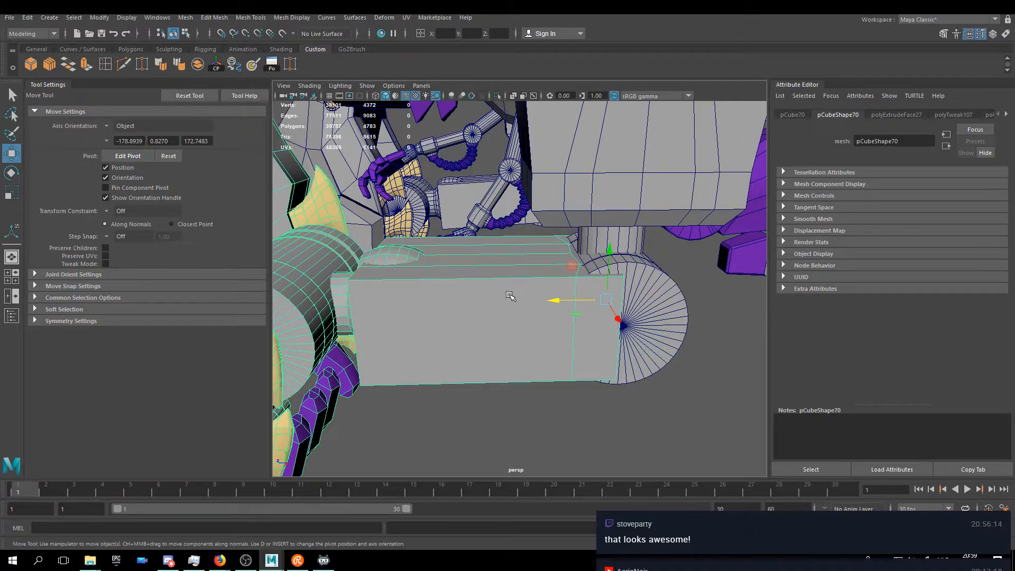
{"action": "left_click", "coordinate": [594, 234]}
{"action": "key", "text": "f"}
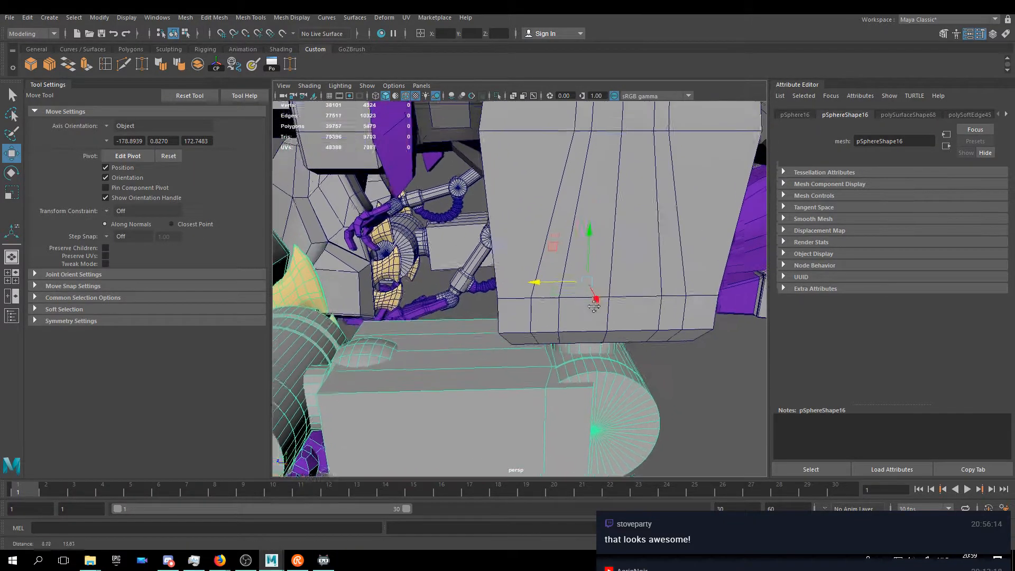
{"action": "left_click_drag", "start_coordinate": [622, 267], "coordinate": [627, 235], "text": "alt"}
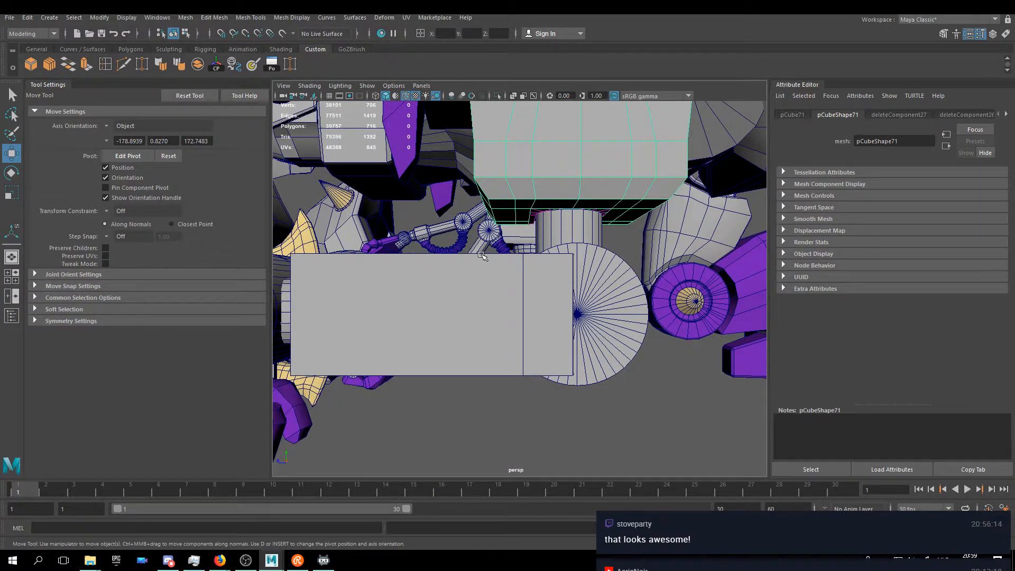
- Select the disc-topped shaft assembly together with the slotted block
{"action": "scroll", "coordinate": [482, 255], "scroll_direction": "down", "scroll_amount": 6}
{"action": "left_click_drag", "start_coordinate": [482, 255], "coordinate": [653, 320], "text": "alt"}
{"action": "right_click_drag", "start_coordinate": [653, 321], "coordinate": [688, 312], "text": "alt"}
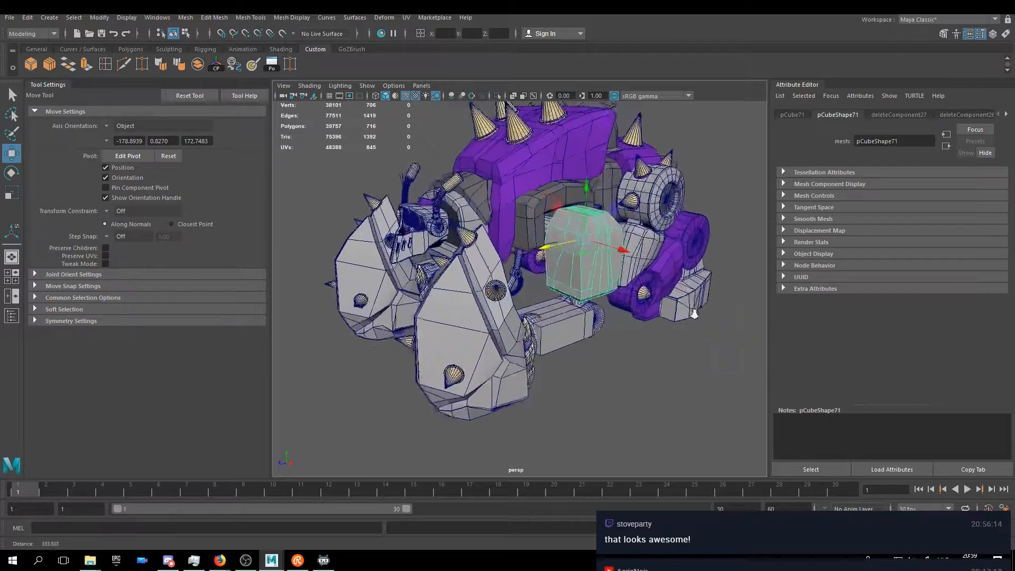
{"action": "scroll", "coordinate": [640, 335], "scroll_direction": "up", "scroll_amount": 4}
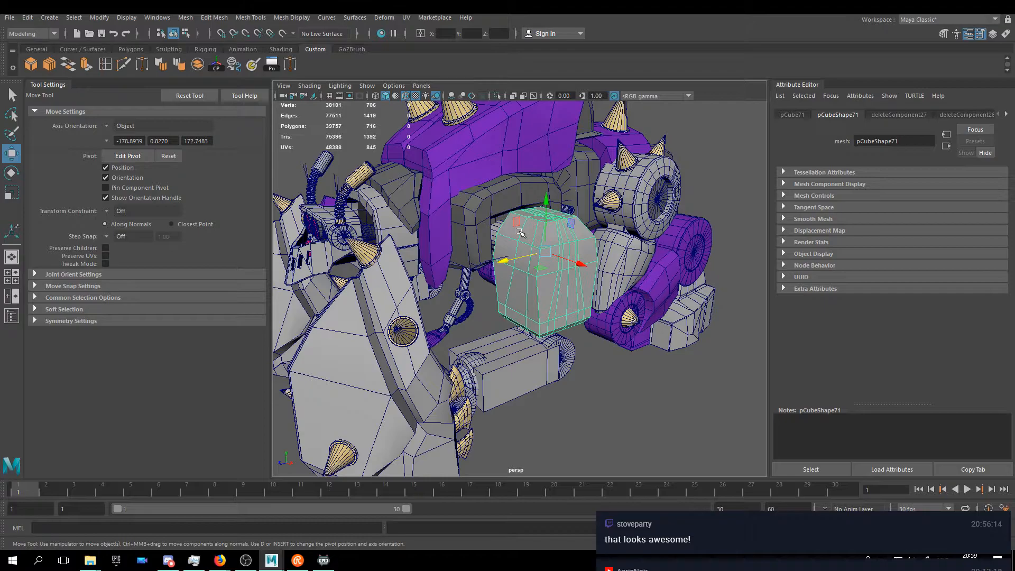
{"action": "left_click_drag", "start_coordinate": [447, 225], "coordinate": [599, 288], "text": "alt"}
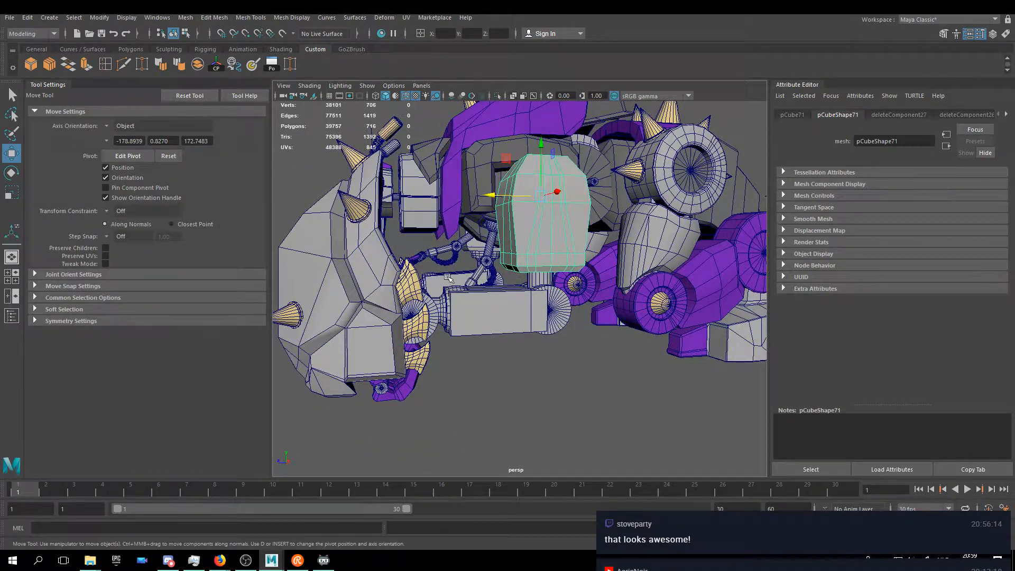
{"action": "left_click_drag", "start_coordinate": [531, 278], "coordinate": [490, 261], "text": "alt"}
{"action": "scroll", "coordinate": [456, 272], "scroll_direction": "up", "scroll_amount": 5}
{"action": "scroll", "coordinate": [474, 269], "scroll_direction": "up", "scroll_amount": 5}
{"action": "left_click", "coordinate": [448, 231]}
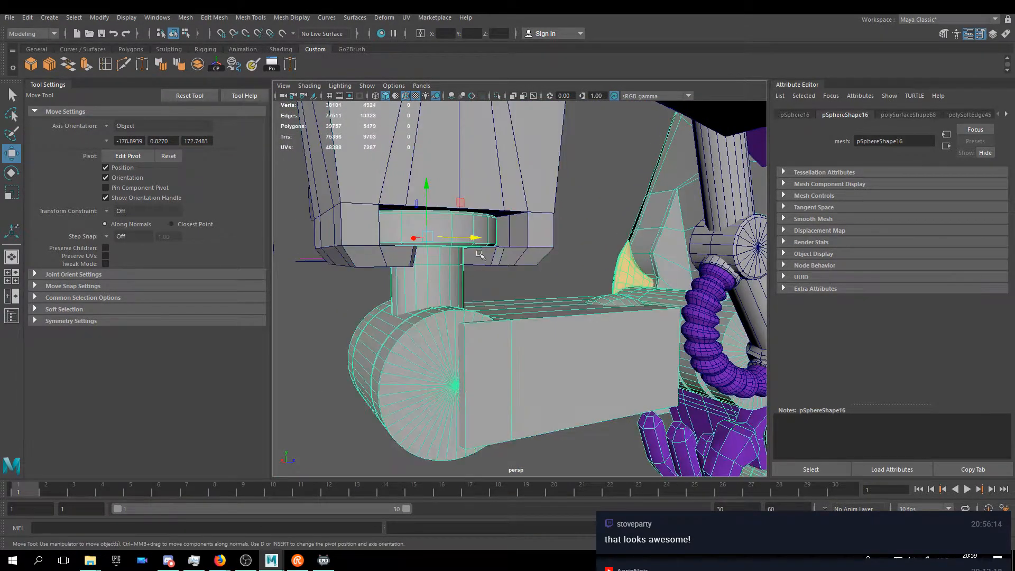
{"action": "left_click", "coordinate": [468, 168], "text": "shift"}
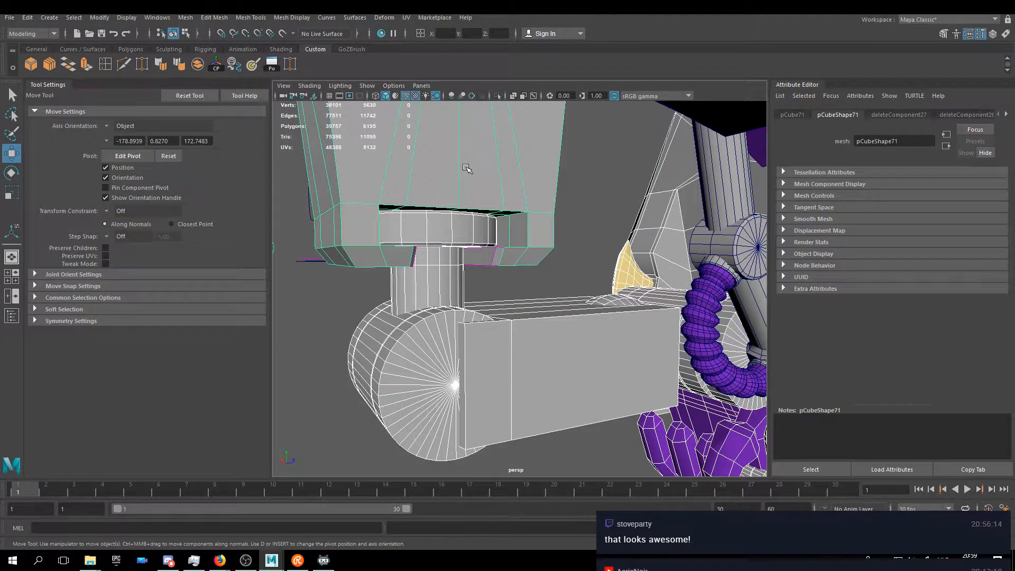
- Examine the selected arm assembly and slotted block from the outer side, near and far
{"action": "left_click_drag", "start_coordinate": [468, 169], "coordinate": [611, 258], "text": "alt"}
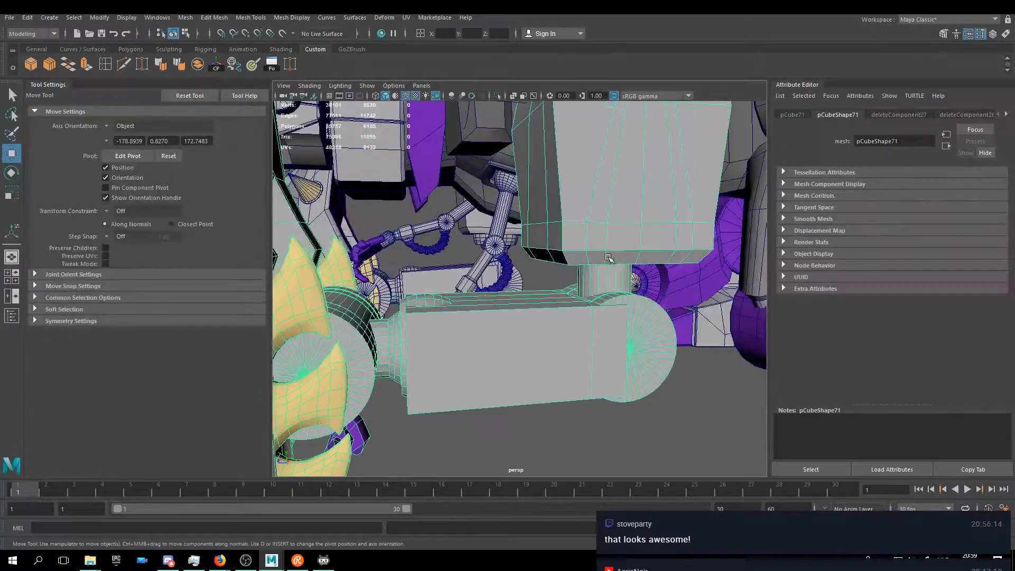
{"action": "scroll", "coordinate": [611, 258], "scroll_direction": "down", "scroll_amount": 5}
{"action": "mouse_move", "coordinate": [536, 236]}
{"action": "left_mouse_down", "text": "alt"}
{"action": "mouse_move", "coordinate": [579, 238]}
{"action": "mouse_move", "coordinate": [525, 266]}
{"action": "mouse_move", "coordinate": [552, 258]}
{"action": "mouse_move", "coordinate": [538, 246]}
{"action": "left_mouse_up", "text": "alt"}
{"action": "scroll", "coordinate": [560, 241], "scroll_direction": "down", "scroll_amount": 5}
{"action": "scroll", "coordinate": [525, 266], "scroll_direction": "up", "scroll_amount": 5}
{"action": "scroll", "coordinate": [534, 261], "scroll_direction": "up", "scroll_amount": 3}
{"action": "left_click_drag", "start_coordinate": [539, 320], "coordinate": [517, 324], "text": "alt"}
{"action": "scroll", "coordinate": [517, 326], "scroll_direction": "up", "scroll_amount": 6}
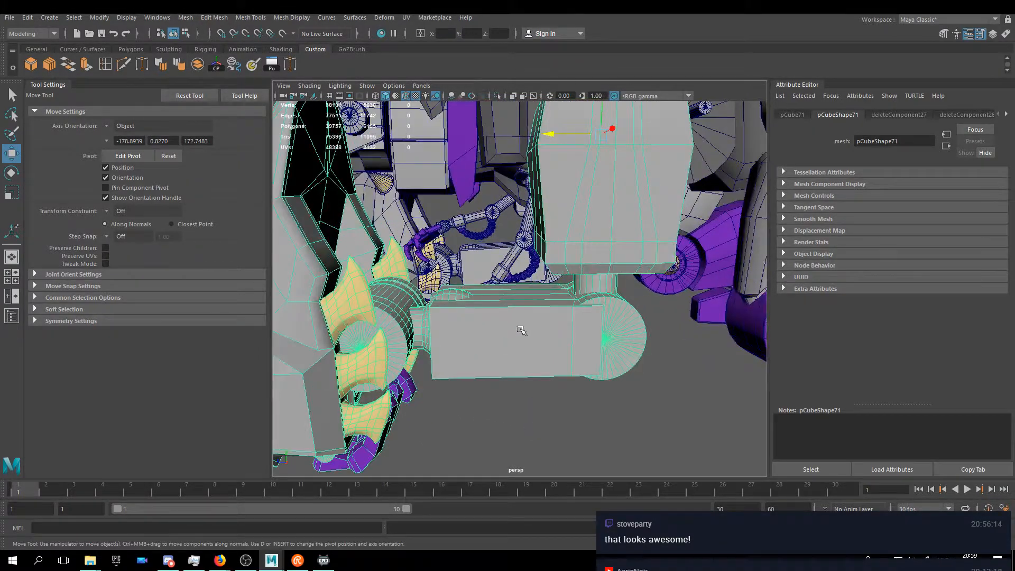
- Select the forearm, wrist, hand and spiked shield parts in turn to check how the arm assembly is grouped
{"action": "left_click", "coordinate": [586, 285]}
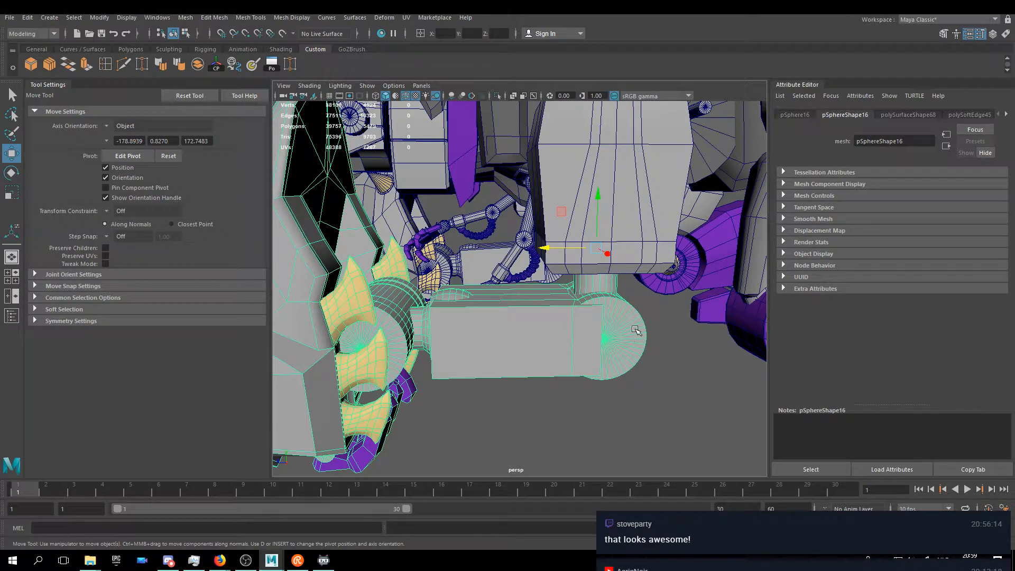
{"action": "left_click", "coordinate": [495, 329]}
{"action": "left_click", "coordinate": [451, 295]}
{"action": "mouse_move", "coordinate": [450, 295]}
{"action": "left_mouse_down", "text": "alt"}
{"action": "mouse_move", "coordinate": [454, 306]}
{"action": "mouse_move", "coordinate": [441, 297]}
{"action": "left_mouse_up", "text": "alt"}
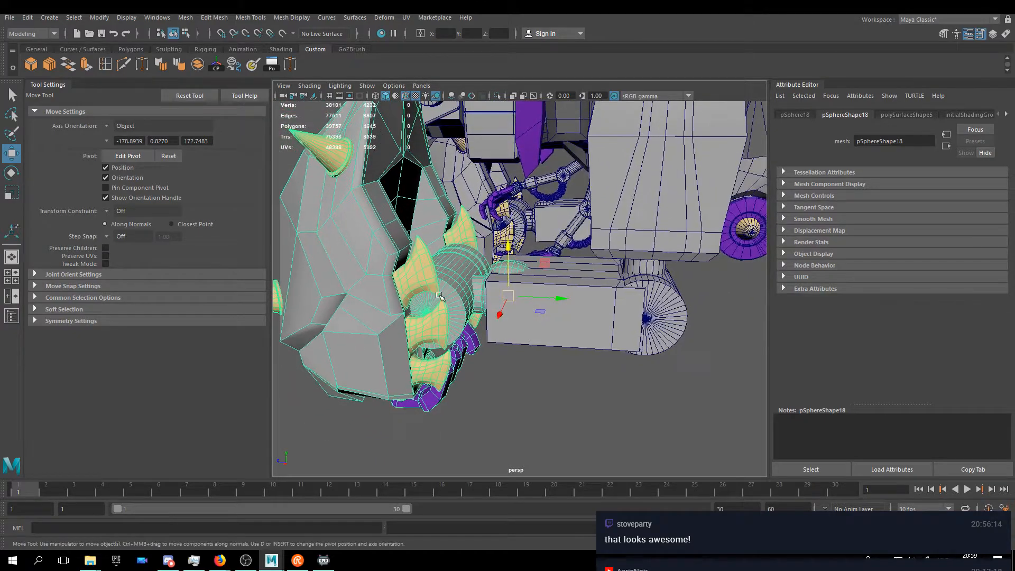
{"action": "left_click", "coordinate": [474, 285]}
{"action": "left_click", "coordinate": [460, 288]}
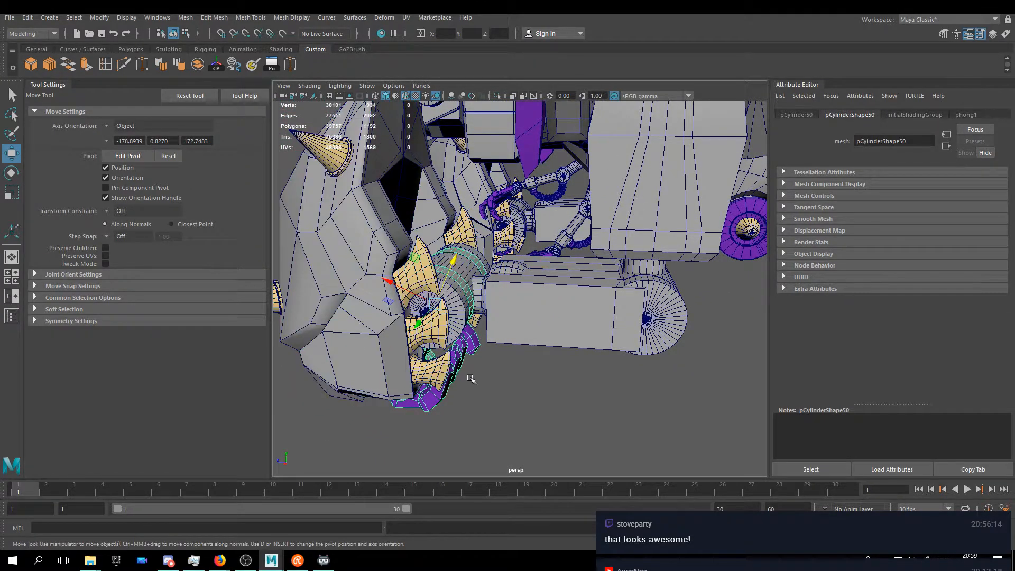
{"action": "left_click", "coordinate": [461, 314]}
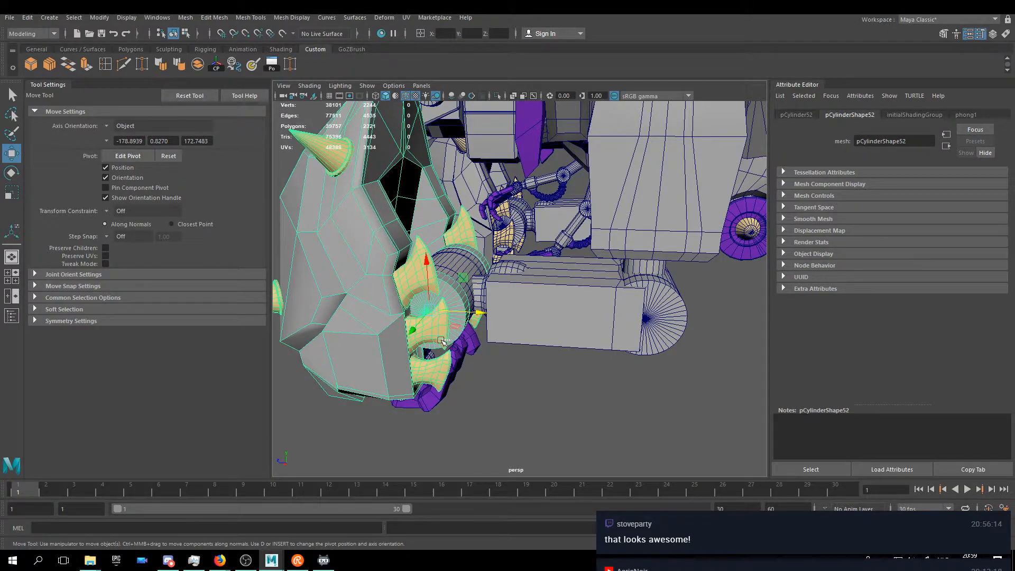
- Try to rotate the spiked shield and its wrist spikes by -35 degrees about the local Y axis
{"action": "left_click", "coordinate": [499, 340], "text": "shift"}
{"action": "left_click", "coordinate": [452, 287]}
{"action": "left_click_drag", "start_coordinate": [452, 287], "coordinate": [524, 315], "text": "alt"}
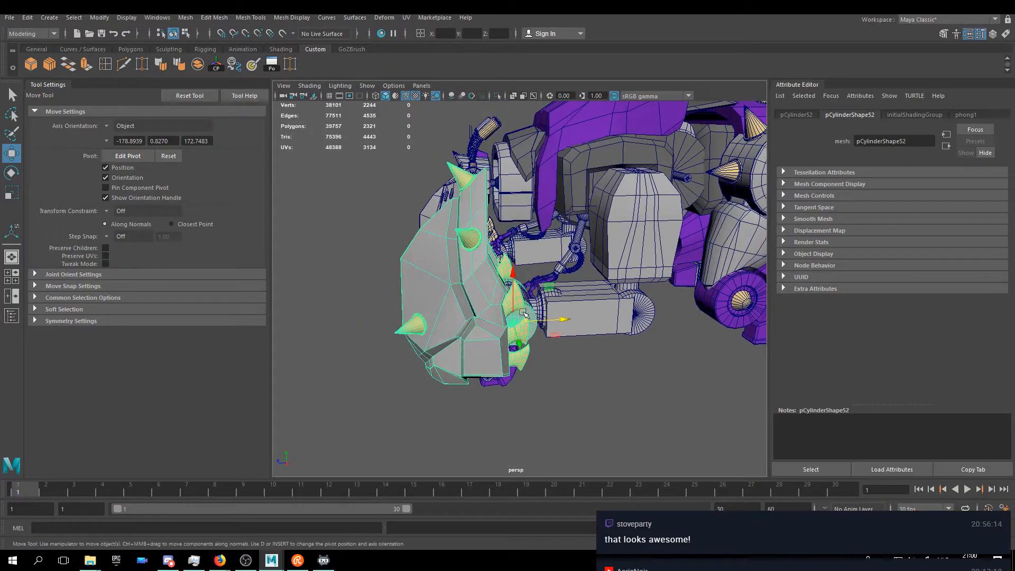
{"action": "key", "text": "e"}
{"action": "left_click_drag", "start_coordinate": [505, 276], "coordinate": [534, 286]}
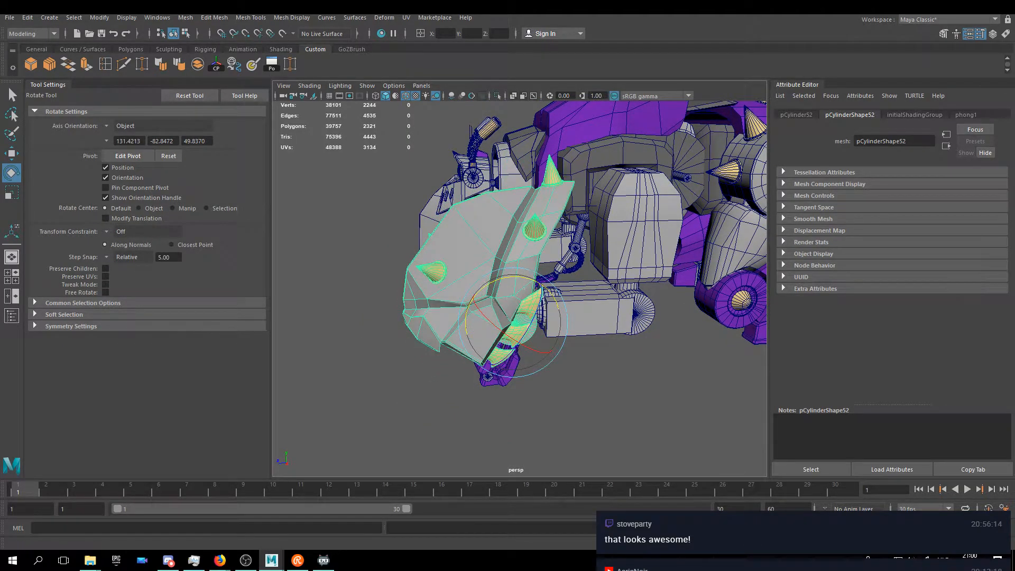
{"action": "left_click_drag", "start_coordinate": [658, 403], "coordinate": [562, 361], "text": "alt"}
{"action": "key", "text": "ctrl+z"}
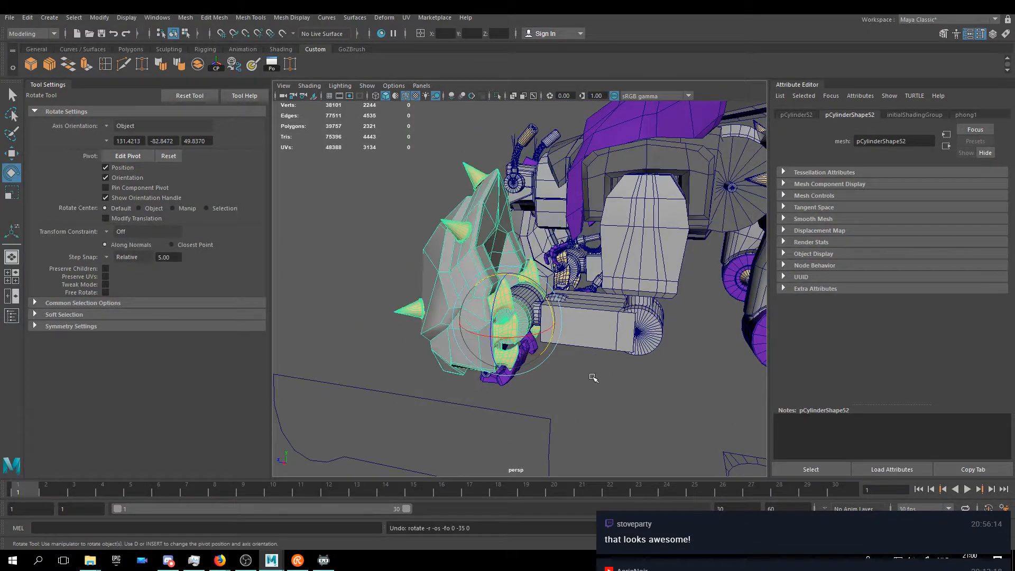
- Clear the selection and examine the arm, slotted block and spiked shield from the outer side
{"action": "key", "text": "w"}
{"action": "right_click", "coordinate": [674, 220]}
{"action": "left_click", "coordinate": [668, 374]}
{"action": "left_click_drag", "start_coordinate": [614, 337], "coordinate": [525, 326], "text": "alt"}
{"action": "left_click_drag", "start_coordinate": [619, 326], "coordinate": [484, 338], "text": "alt"}
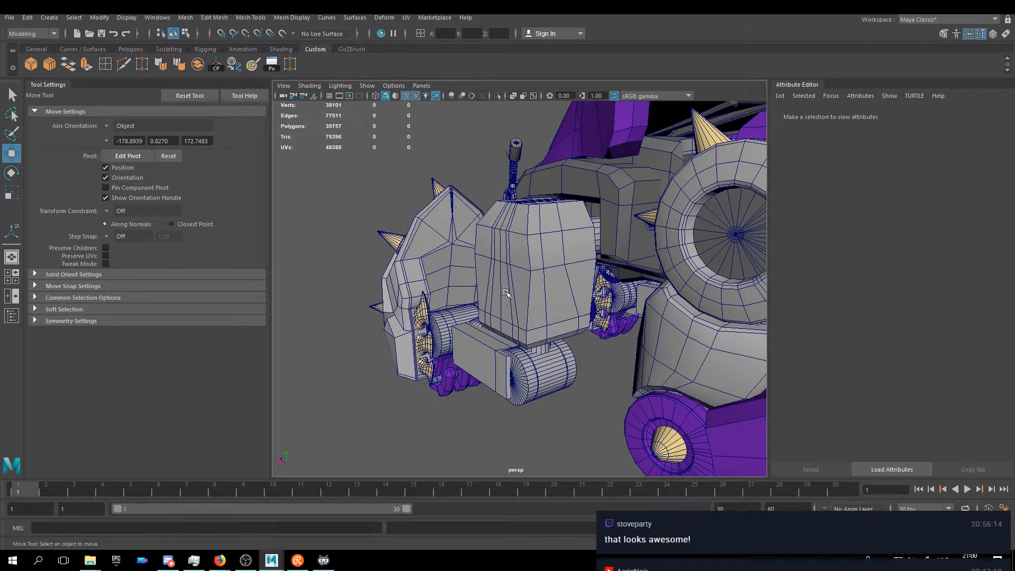
{"action": "left_click_drag", "start_coordinate": [528, 272], "coordinate": [518, 297], "text": "alt"}
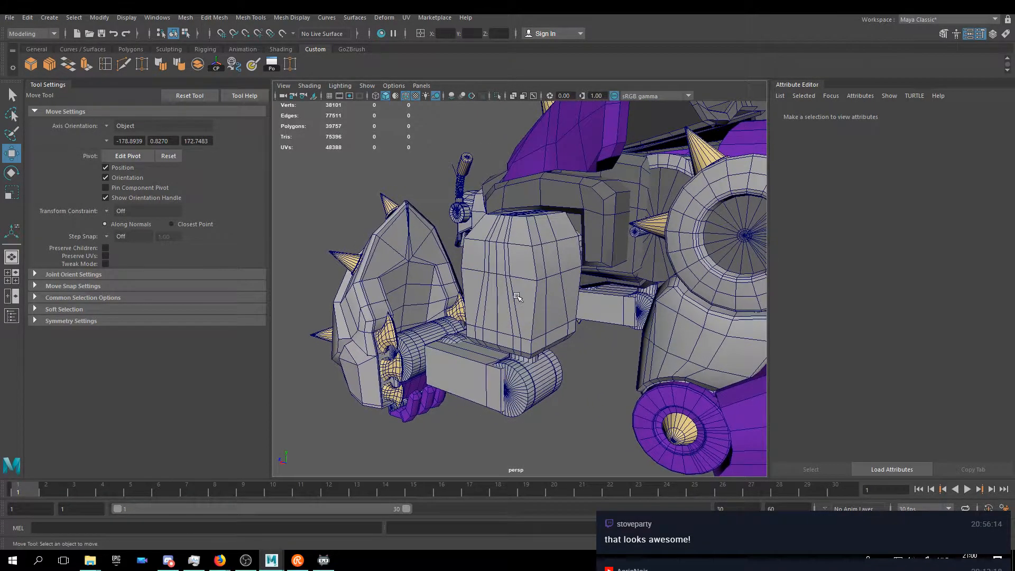
- Examine the front upper-arm block, the cylindrical joint beneath it and the overall arm from several sides
{"action": "left_click", "coordinate": [506, 311]}
{"action": "left_click_drag", "start_coordinate": [577, 340], "coordinate": [540, 333], "text": "alt"}
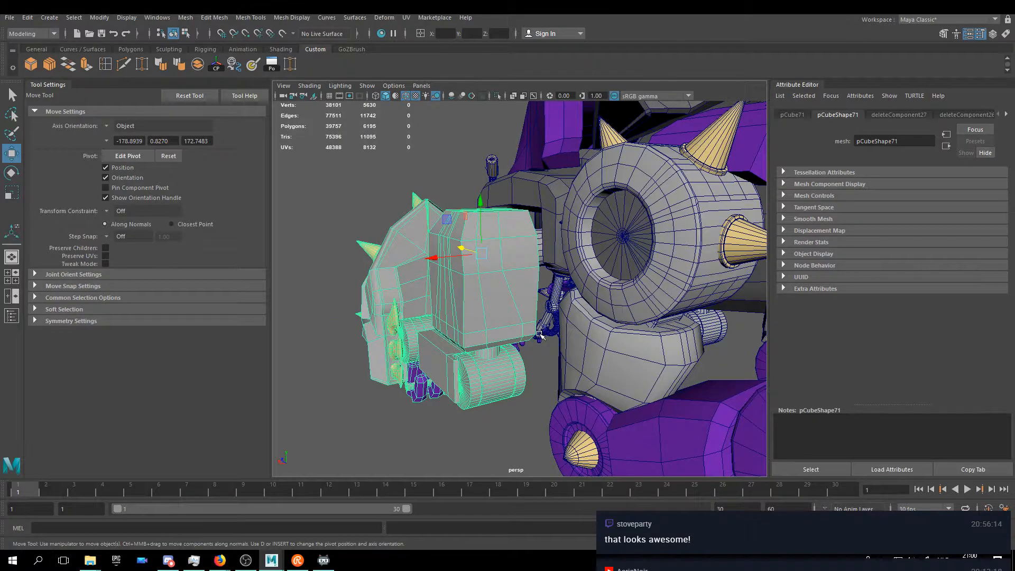
{"action": "left_click_drag", "start_coordinate": [510, 323], "coordinate": [573, 261], "text": "alt"}
{"action": "scroll", "coordinate": [573, 261], "scroll_direction": "up", "scroll_amount": 4}
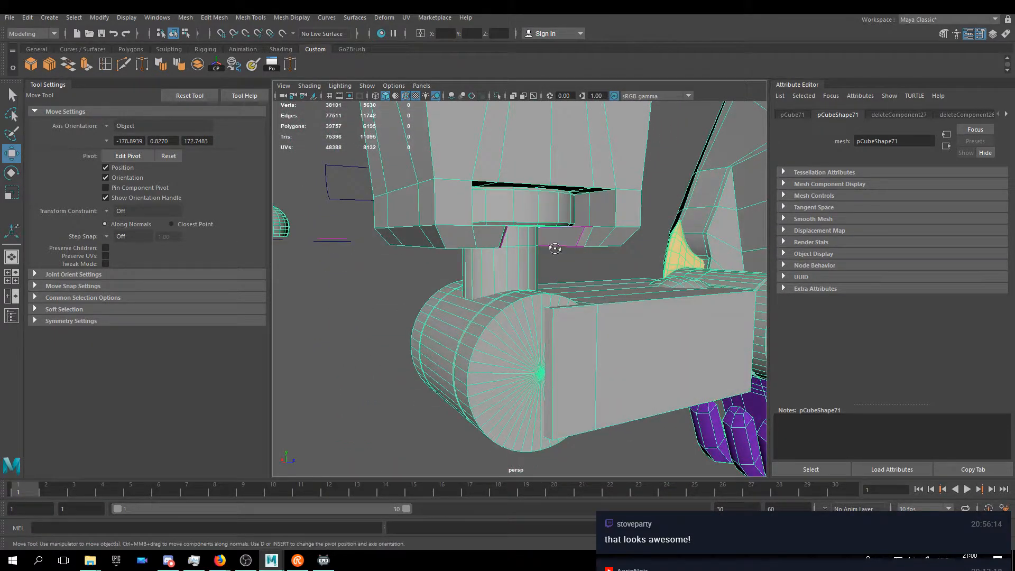
{"action": "scroll", "coordinate": [553, 258], "scroll_direction": "up", "scroll_amount": 4}
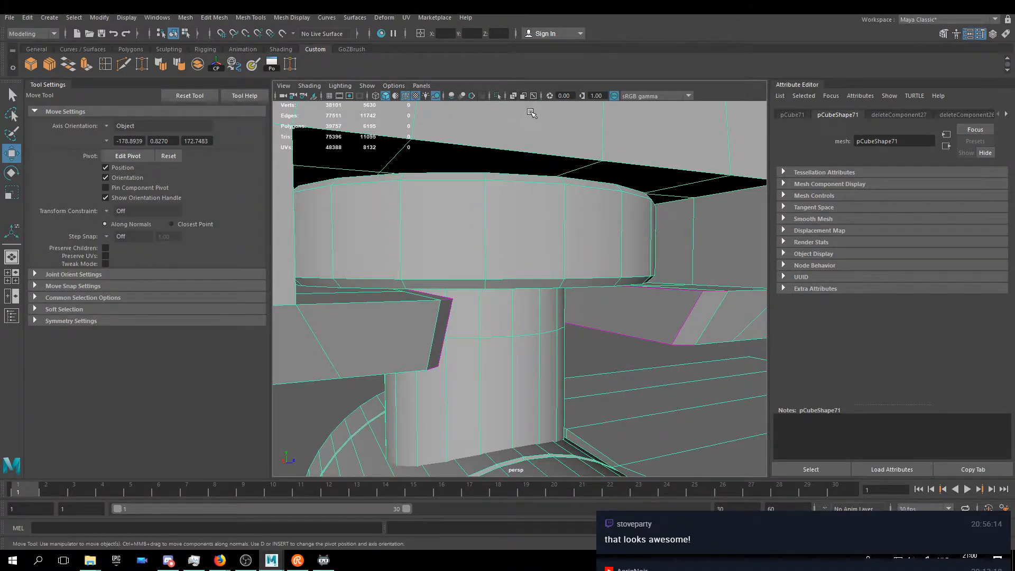
{"action": "scroll", "coordinate": [512, 249], "scroll_direction": "down", "scroll_amount": 5}
{"action": "scroll", "coordinate": [528, 252], "scroll_direction": "up", "scroll_amount": 6}
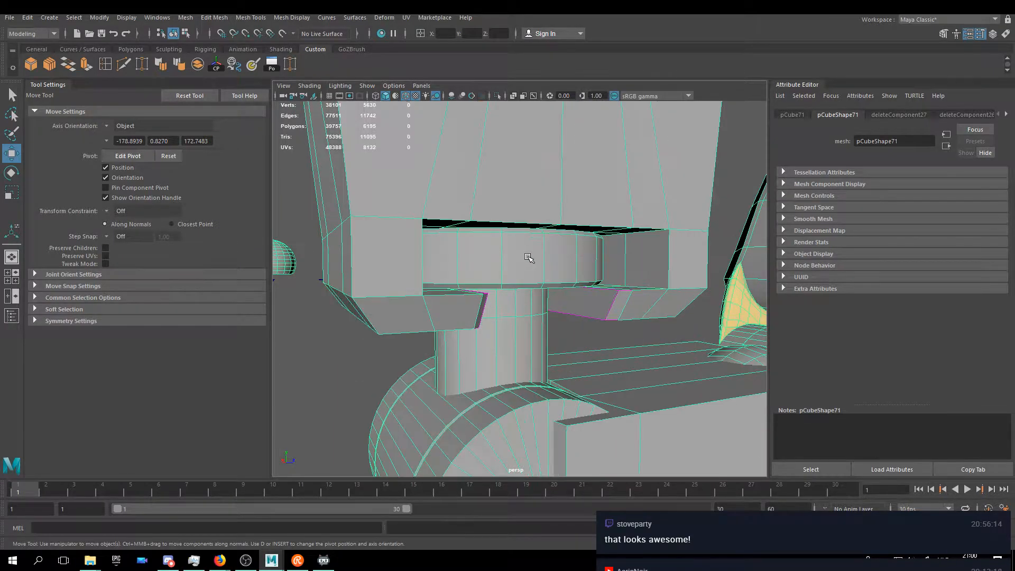
{"action": "scroll", "coordinate": [528, 328], "scroll_direction": "down", "scroll_amount": 3}
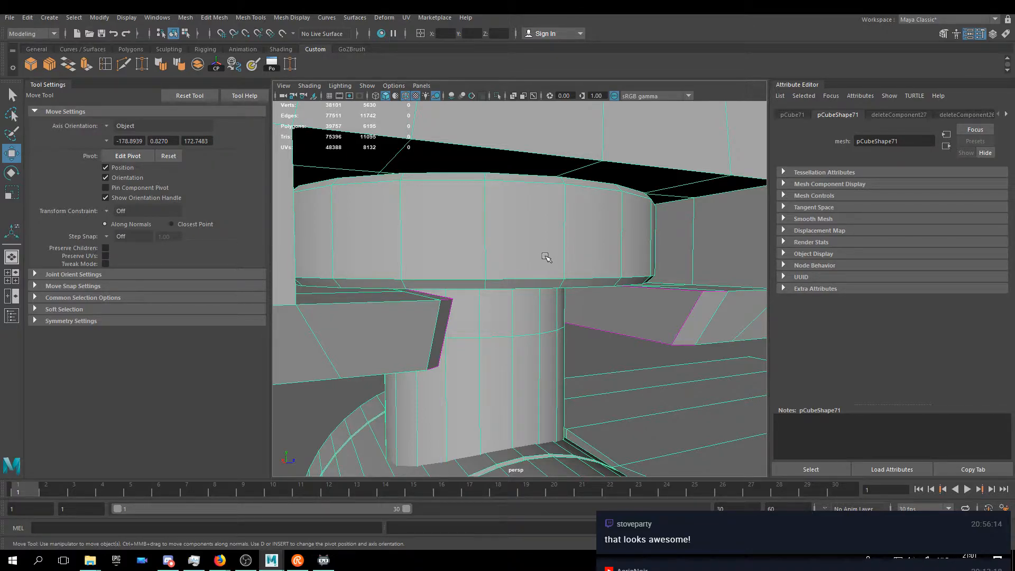
{"action": "scroll", "coordinate": [555, 270], "scroll_direction": "down", "scroll_amount": 6}
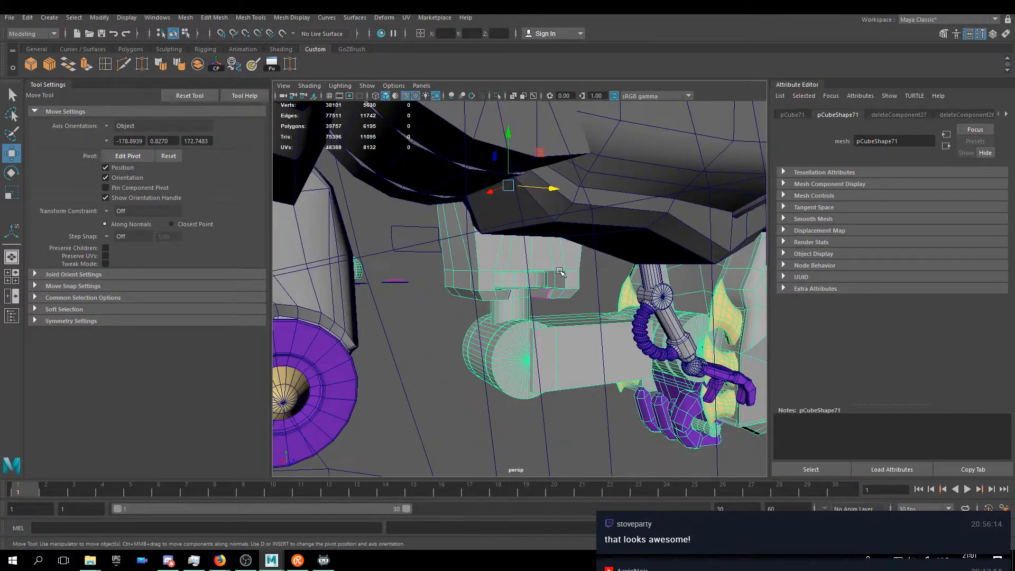
{"action": "scroll", "coordinate": [560, 272], "scroll_direction": "up", "scroll_amount": 3}
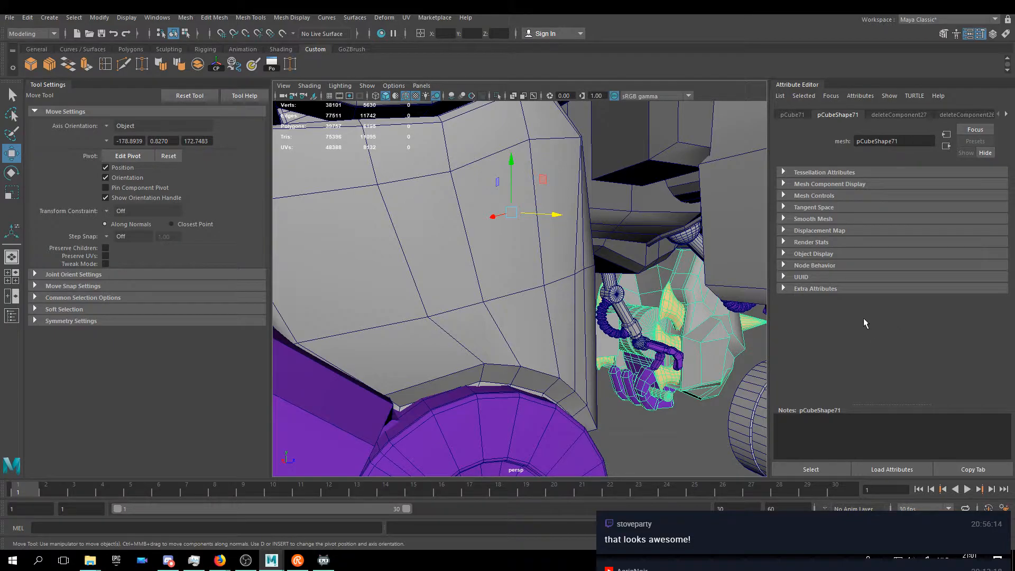
{"action": "left_click_drag", "start_coordinate": [640, 292], "coordinate": [419, 304], "text": "alt"}
{"action": "middle_click_drag", "start_coordinate": [418, 304], "coordinate": [526, 325], "text": "alt"}
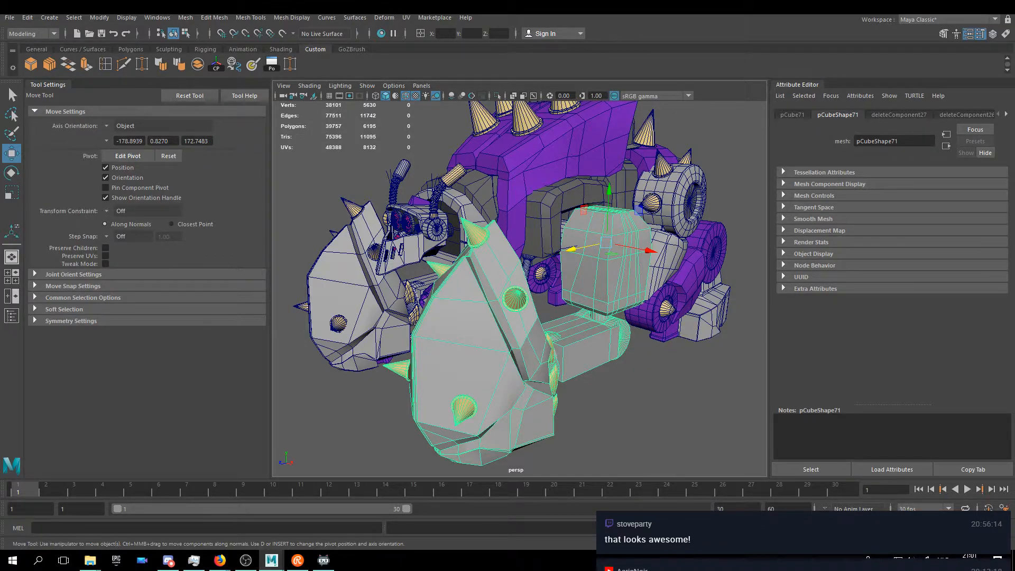
{"action": "key", "text": "alt+Tab"}
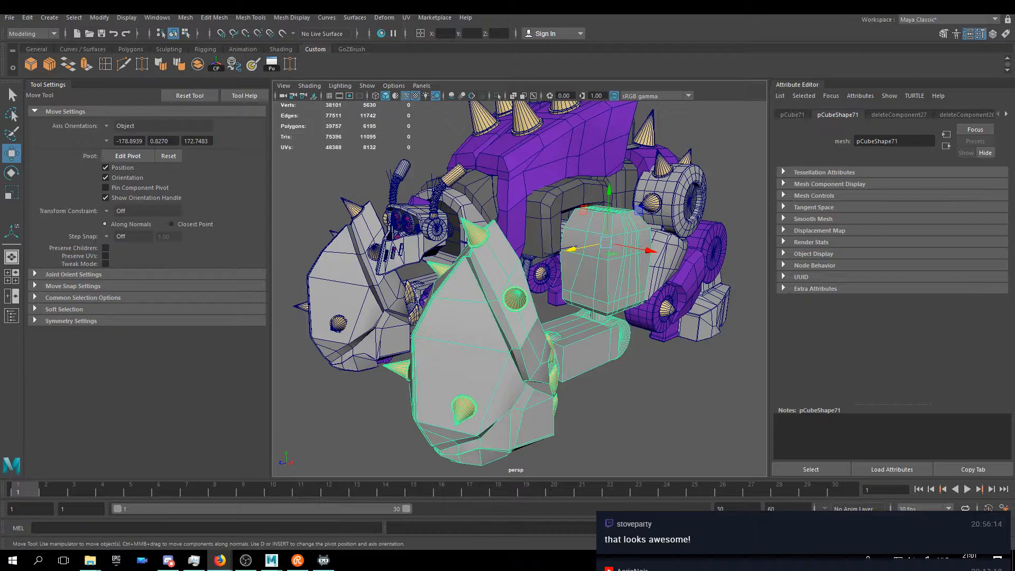
{"action": "left_click_drag", "start_coordinate": [547, 288], "coordinate": [598, 410], "text": "alt"}
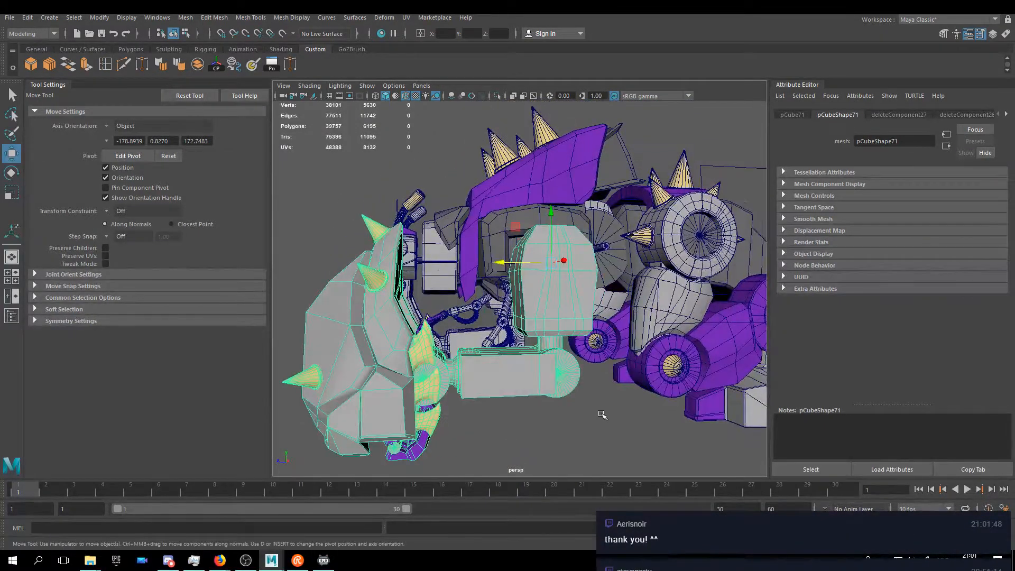
{"action": "left_click", "coordinate": [598, 410]}
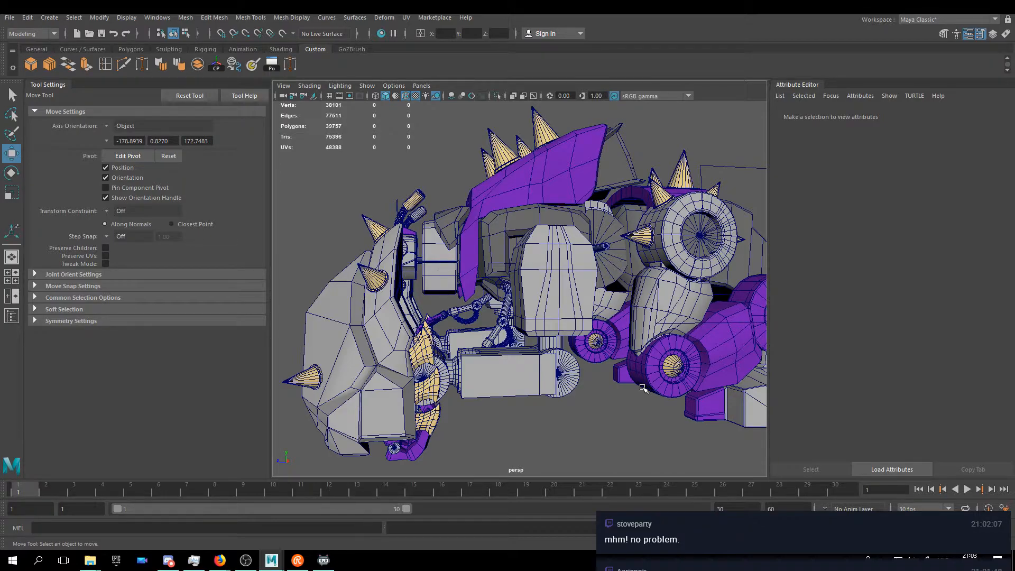
- Inspect the tip vertex of the yellow spike on the arm's shell at close range in vertex selection
{"action": "key", "text": "F8"}
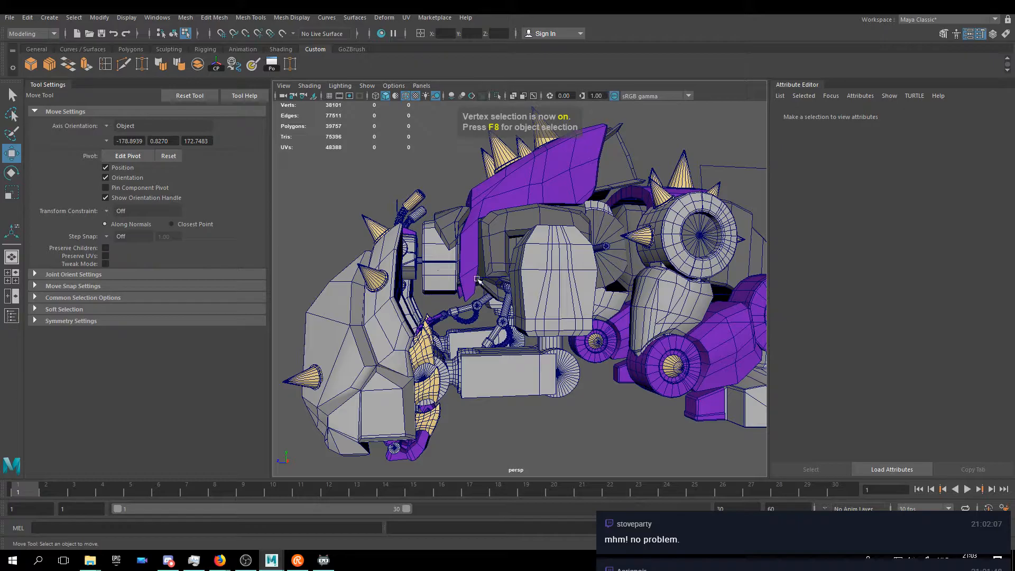
{"action": "left_click_drag", "start_coordinate": [476, 283], "coordinate": [491, 267], "text": "alt"}
{"action": "scroll", "coordinate": [550, 281], "scroll_direction": "up", "scroll_amount": 5}
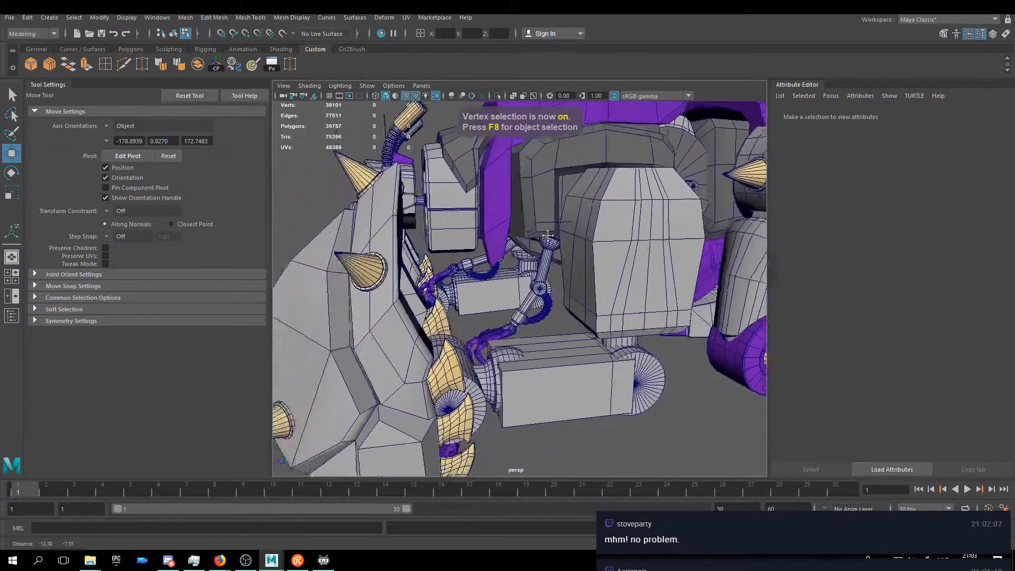
{"action": "left_click_drag", "start_coordinate": [543, 245], "coordinate": [530, 232], "text": "alt"}
{"action": "scroll", "coordinate": [584, 247], "scroll_direction": "up", "scroll_amount": 6}
{"action": "left_click_drag", "start_coordinate": [546, 280], "coordinate": [545, 322], "text": "alt"}
{"action": "left_click", "coordinate": [465, 242]}
{"action": "left_click", "coordinate": [303, 194]}
{"action": "key", "text": "f"}
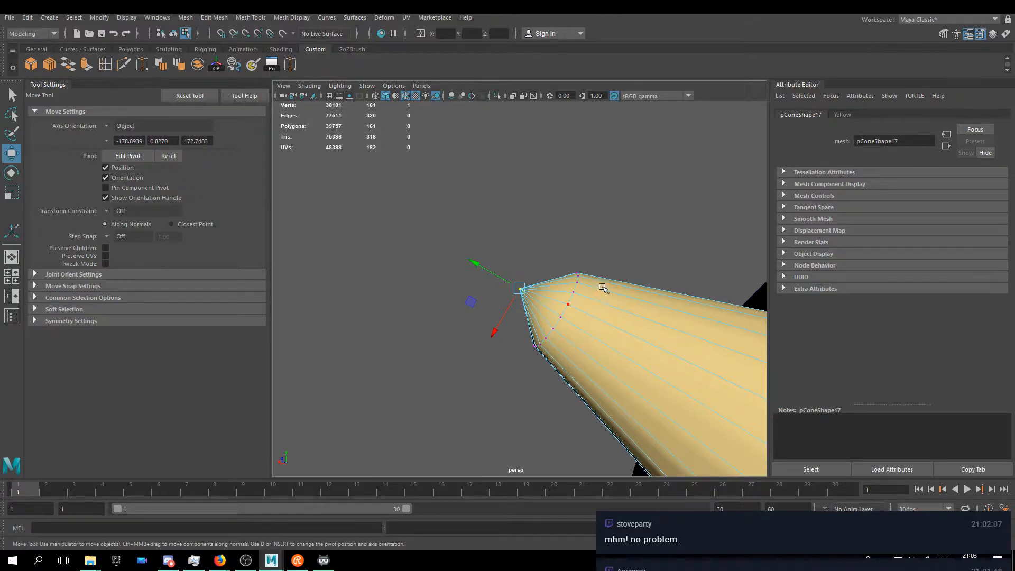
{"action": "mouse_move", "coordinate": [604, 281]}
{"action": "left_mouse_down", "text": "alt"}
{"action": "mouse_move", "coordinate": [629, 276]}
{"action": "mouse_move", "coordinate": [639, 233]}
{"action": "mouse_move", "coordinate": [608, 290]}
{"action": "left_mouse_up", "text": "alt"}
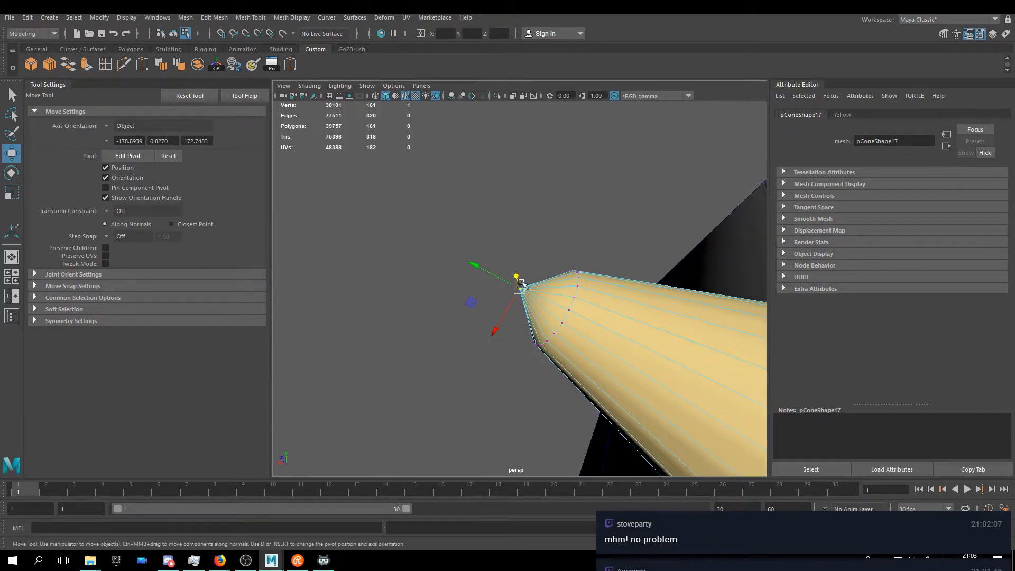
- Inspect a single face at the spike's tip, then return the spike to object selection
{"action": "right_click_drag", "start_coordinate": [567, 270], "coordinate": [566, 299]}
{"action": "left_click", "coordinate": [563, 300]}
{"action": "right_click_drag", "start_coordinate": [494, 369], "coordinate": [608, 430], "text": "alt"}
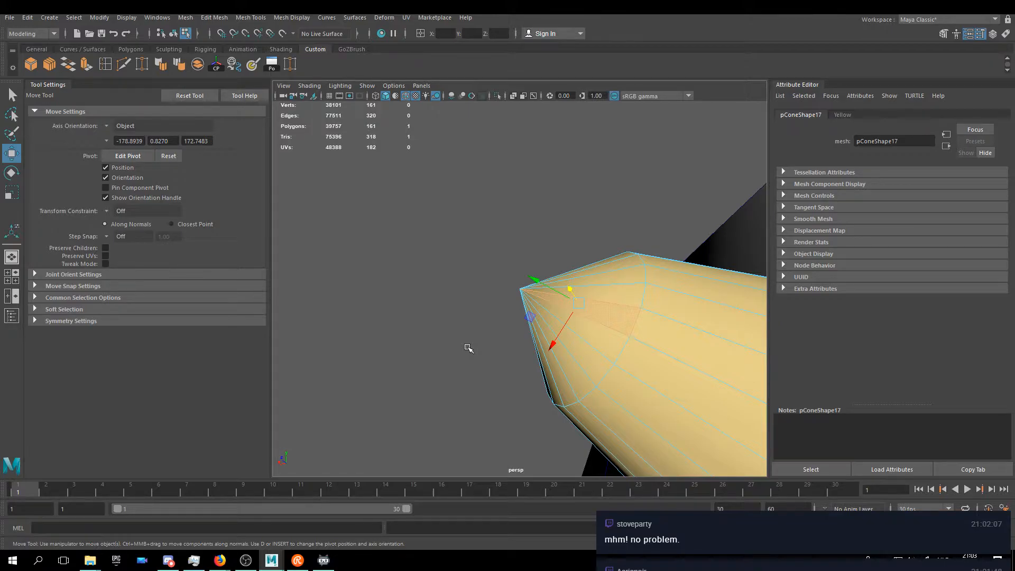
{"action": "right_click_drag", "start_coordinate": [581, 272], "coordinate": [606, 260]}
{"action": "left_click", "coordinate": [533, 227]}
{"action": "left_click", "coordinate": [543, 297]}
{"action": "left_click_drag", "start_coordinate": [537, 294], "coordinate": [622, 364], "text": "alt"}
{"action": "scroll", "coordinate": [446, 310], "scroll_direction": "down", "scroll_amount": 10}
{"action": "scroll", "coordinate": [694, 368], "scroll_direction": "up", "scroll_amount": 8}
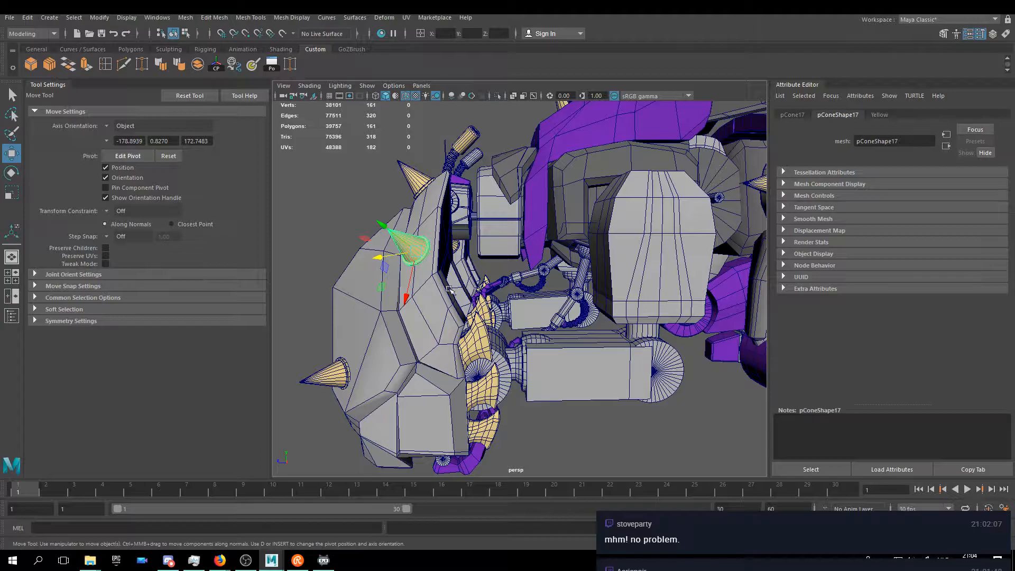
- Select the forearm mesh with its spiked shell and isolate it in the view
{"action": "left_click_drag", "start_coordinate": [455, 291], "coordinate": [543, 353], "text": "alt"}
{"action": "right_click", "coordinate": [561, 268]}
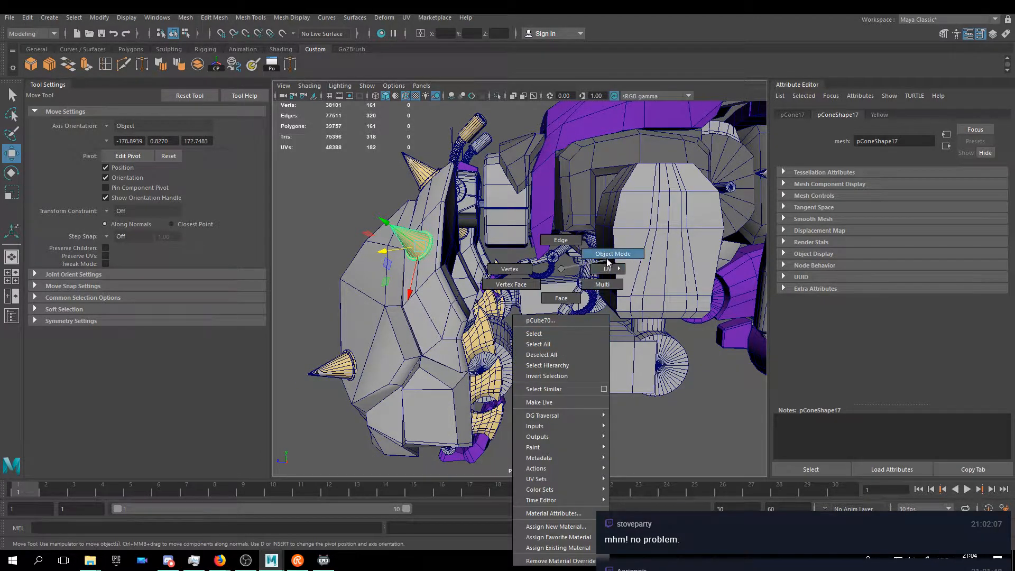
{"action": "right_click_drag", "start_coordinate": [598, 257], "coordinate": [599, 257]}
{"action": "left_click", "coordinate": [575, 357]}
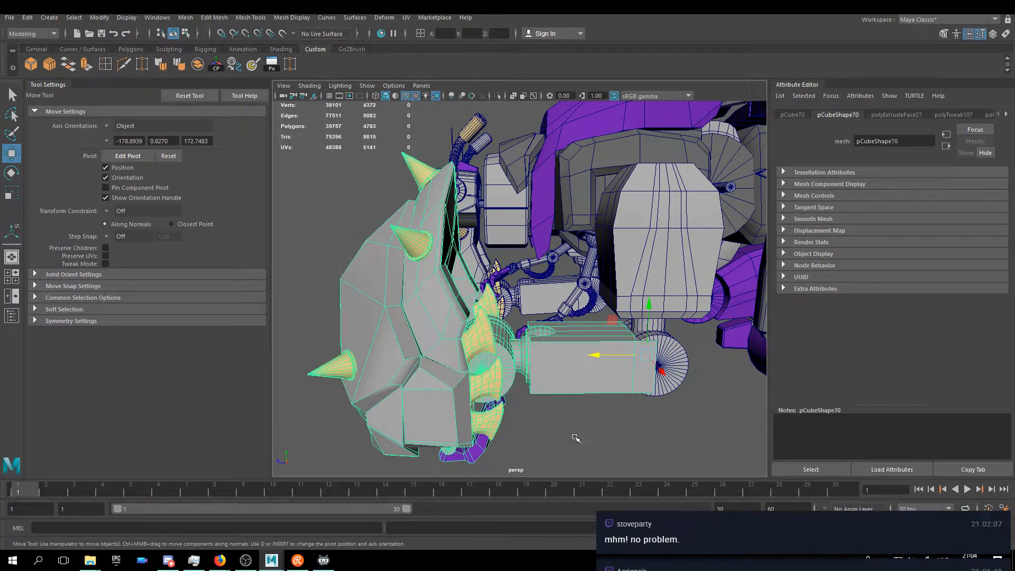
{"action": "middle_click_drag", "start_coordinate": [548, 272], "coordinate": [483, 185], "text": "alt"}
{"action": "scroll", "coordinate": [533, 244], "scroll_direction": "up", "scroll_amount": 4}
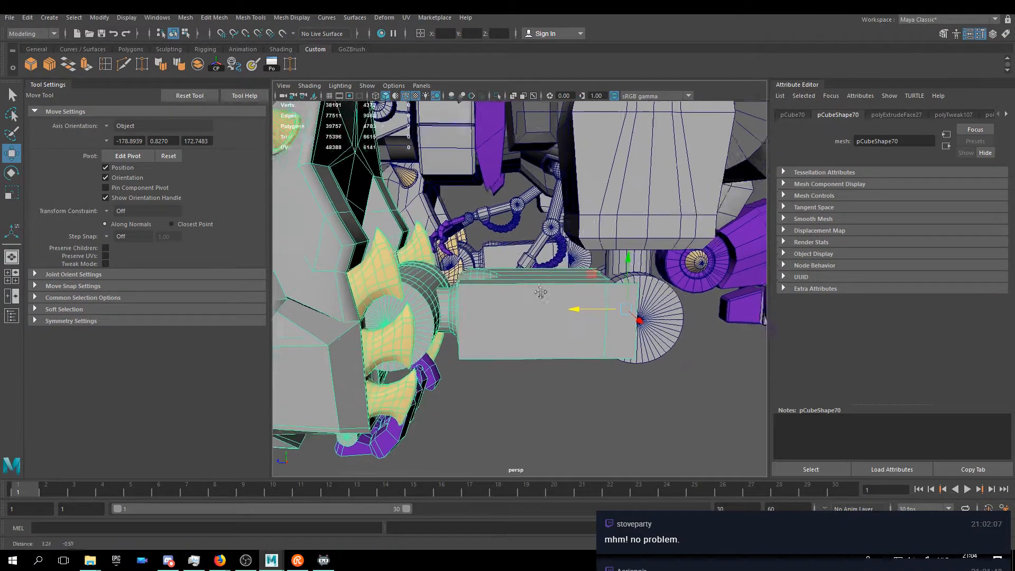
{"action": "left_click", "coordinate": [393, 86]}
{"action": "mouse_move", "coordinate": [367, 86]}
{"action": "mouse_move", "coordinate": [392, 102]}
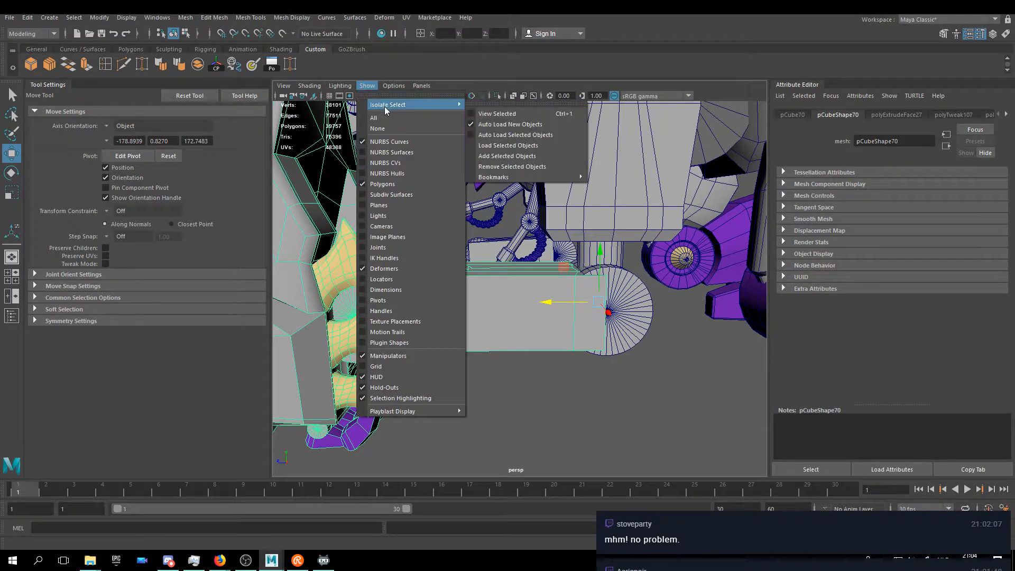
{"action": "left_click", "coordinate": [500, 114]}
{"action": "scroll", "coordinate": [601, 333], "scroll_direction": "up", "scroll_amount": 3}
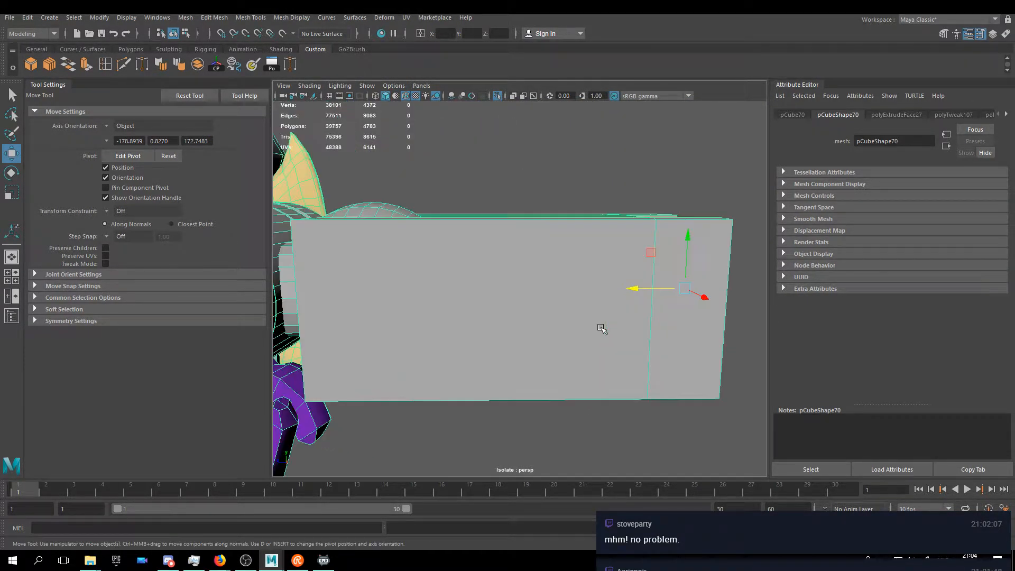
- Merge the vertices at the outer ends of the forearm's notched elbow with a 0.01 distance threshold
{"action": "left_click_drag", "start_coordinate": [646, 315], "coordinate": [550, 233], "text": "alt"}
{"action": "scroll", "coordinate": [625, 263], "scroll_direction": "up", "scroll_amount": 2}
{"action": "right_click_drag", "start_coordinate": [540, 219], "coordinate": [473, 217]}
{"action": "left_click_drag", "start_coordinate": [637, 224], "coordinate": [519, 265], "text": "alt"}
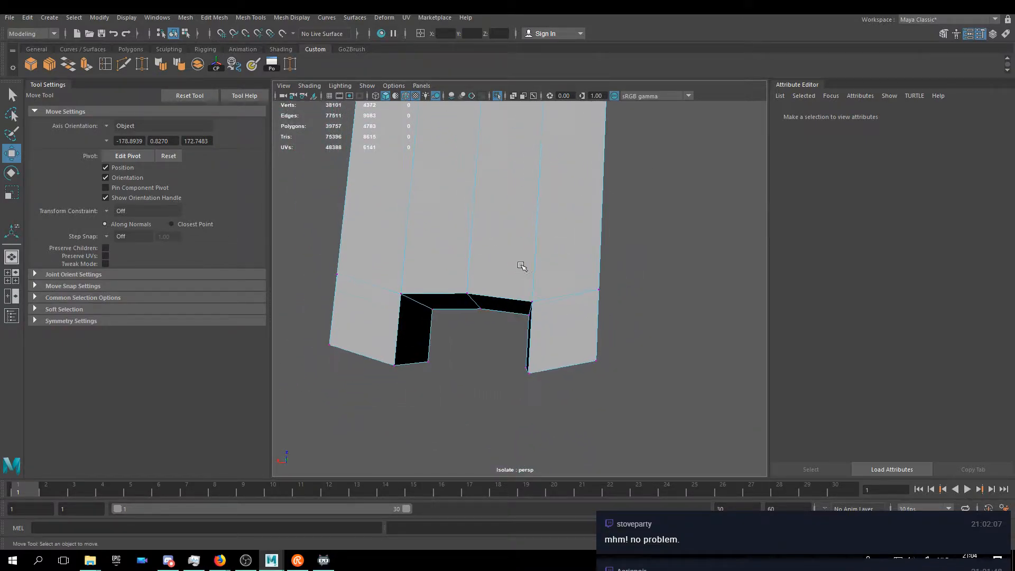
{"action": "middle_click_drag", "start_coordinate": [518, 265], "coordinate": [547, 250], "text": "alt"}
{"action": "mouse_move", "coordinate": [547, 251]}
{"action": "left_mouse_down", "text": "alt"}
{"action": "mouse_move", "coordinate": [571, 238]}
{"action": "mouse_move", "coordinate": [548, 256]}
{"action": "left_mouse_up", "text": "alt"}
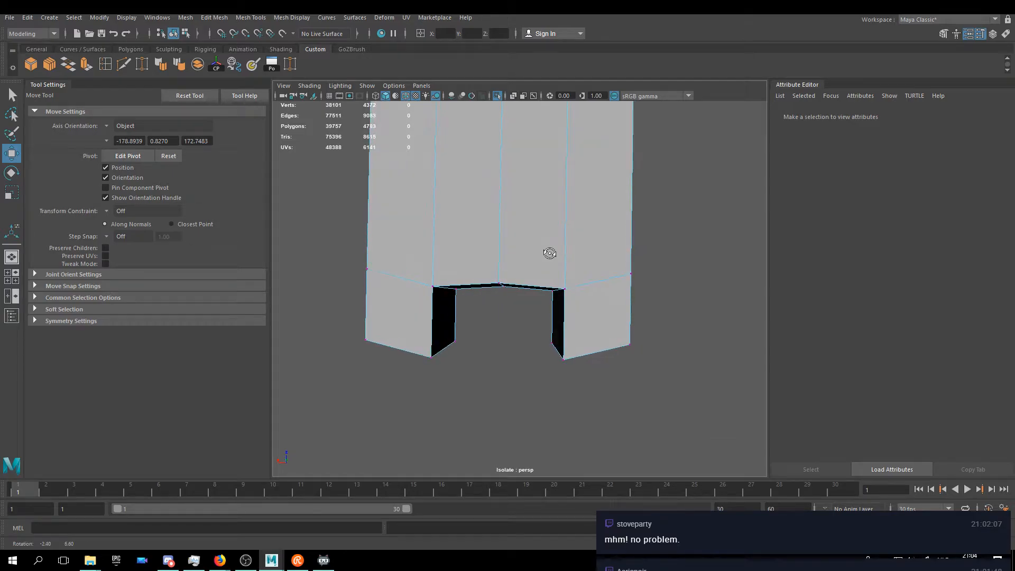
{"action": "middle_click_drag", "start_coordinate": [553, 254], "coordinate": [562, 249], "text": "alt"}
{"action": "left_click_drag", "start_coordinate": [676, 432], "coordinate": [283, 308]}
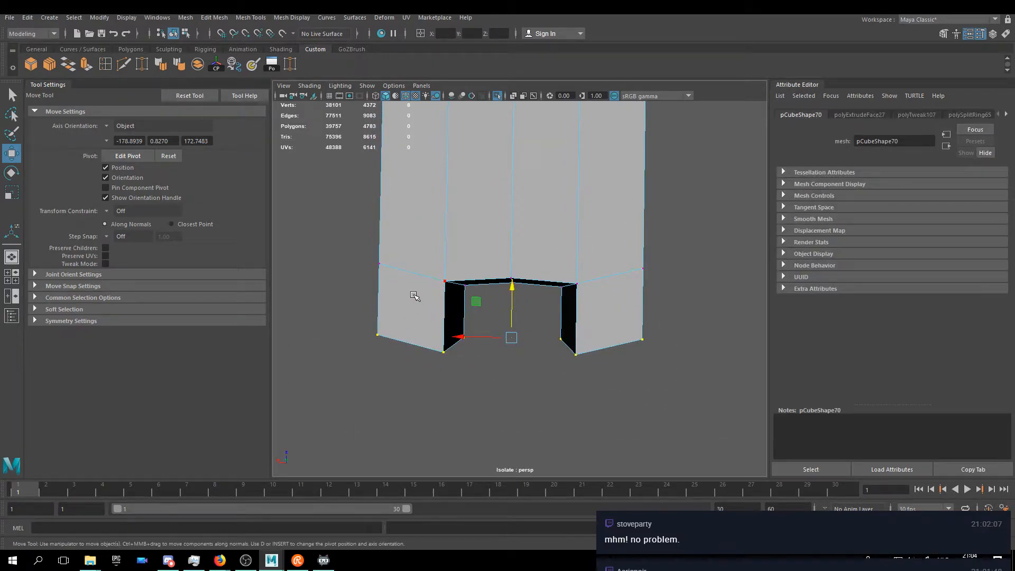
{"action": "left_click_drag", "start_coordinate": [415, 296], "coordinate": [312, 87], "text": "alt"}
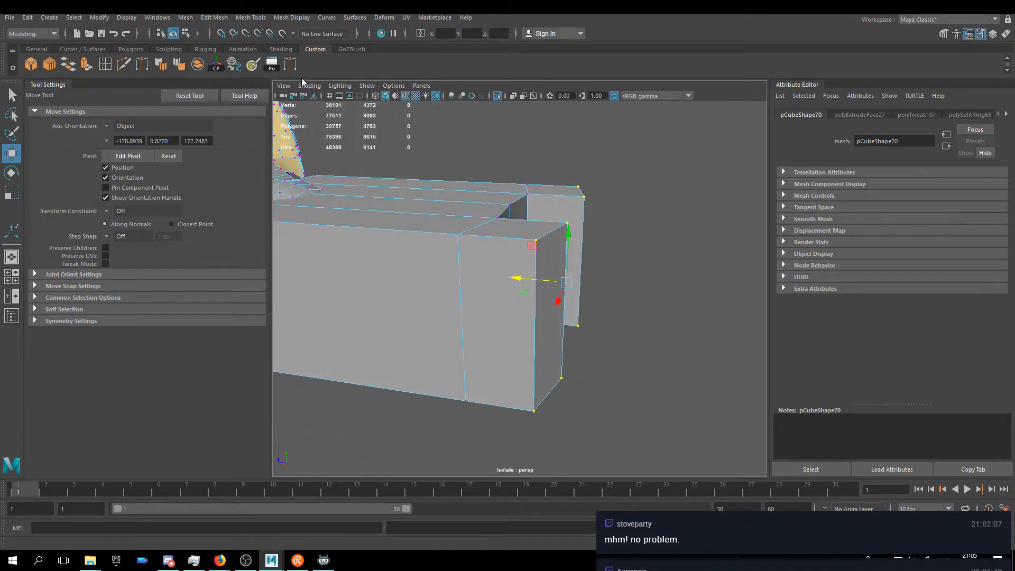
{"action": "left_click", "coordinate": [214, 18]}
{"action": "mouse_move", "coordinate": [189, 21]}
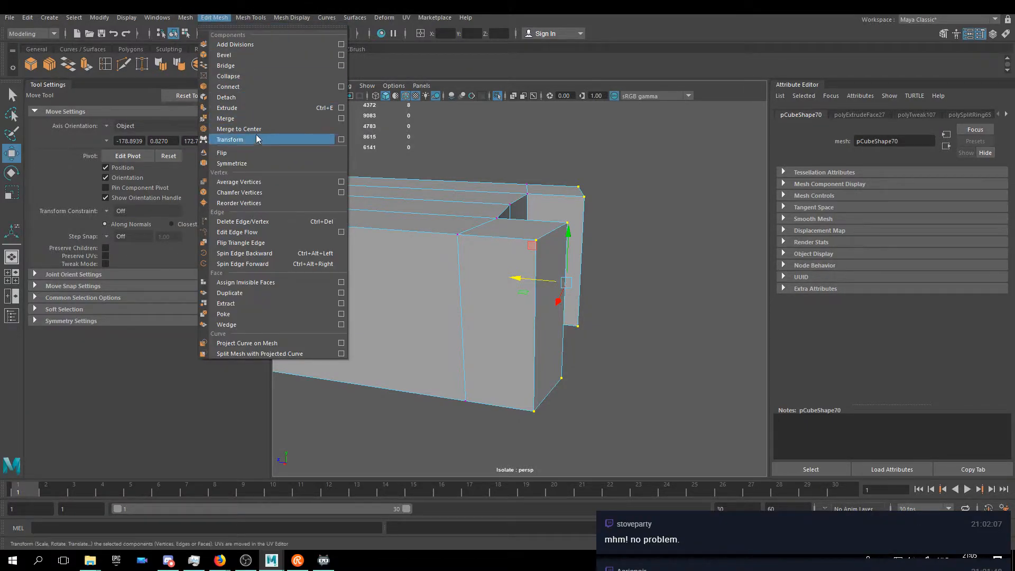
{"action": "left_click", "coordinate": [257, 128]}
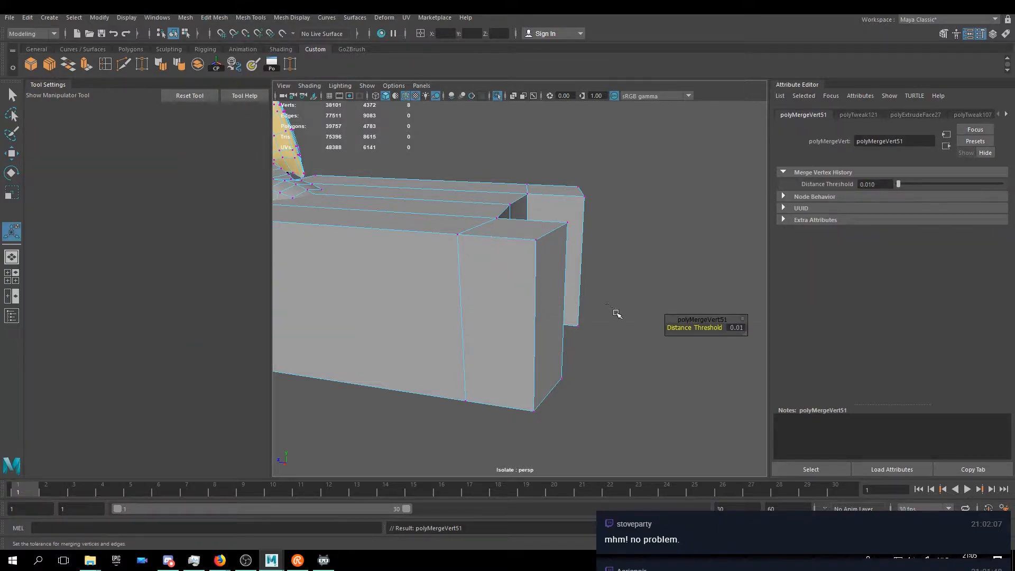
- Test an upper corner vertex at the notched end by moving it, and undo the move
{"action": "left_click", "coordinate": [564, 231]}
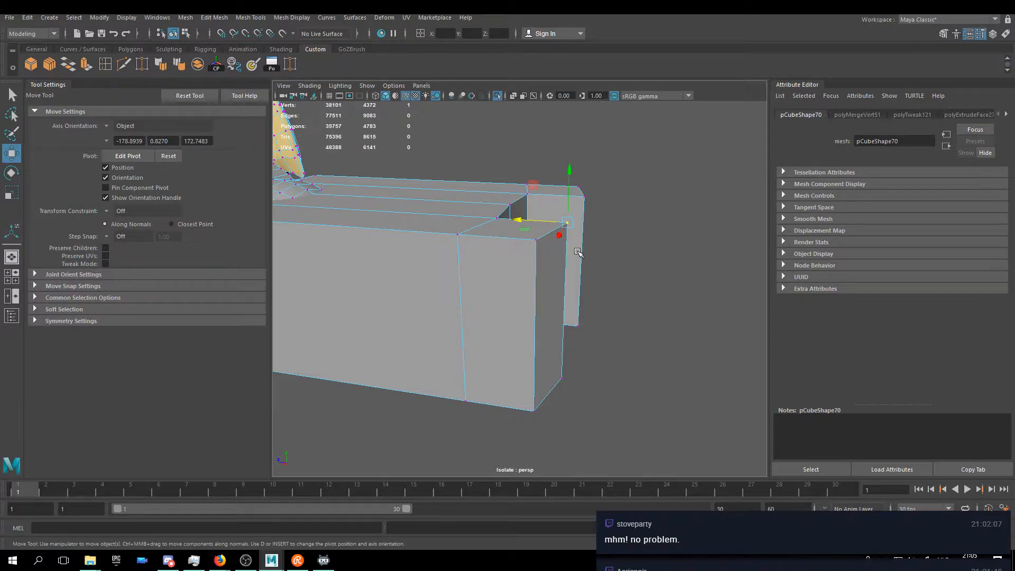
{"action": "left_click_drag", "start_coordinate": [529, 221], "coordinate": [537, 246]}
{"action": "key", "text": "ctrl+z"}
- Merge the column of vertices around the base of the forearm's notch with a 0.01 distance threshold
{"action": "left_click_drag", "start_coordinate": [527, 166], "coordinate": [452, 370]}
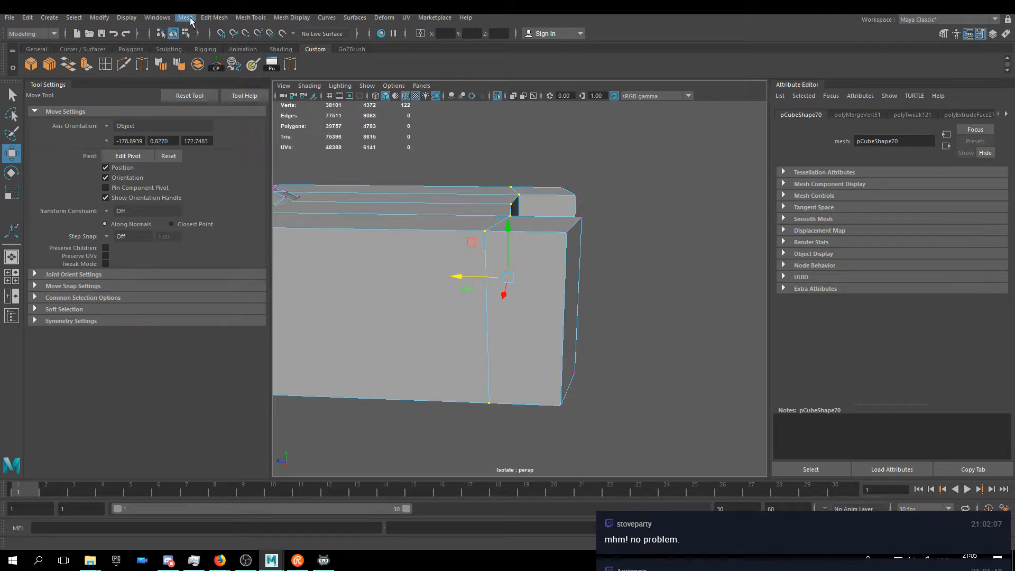
{"action": "left_click", "coordinate": [186, 18]}
{"action": "mouse_move", "coordinate": [204, 20]}
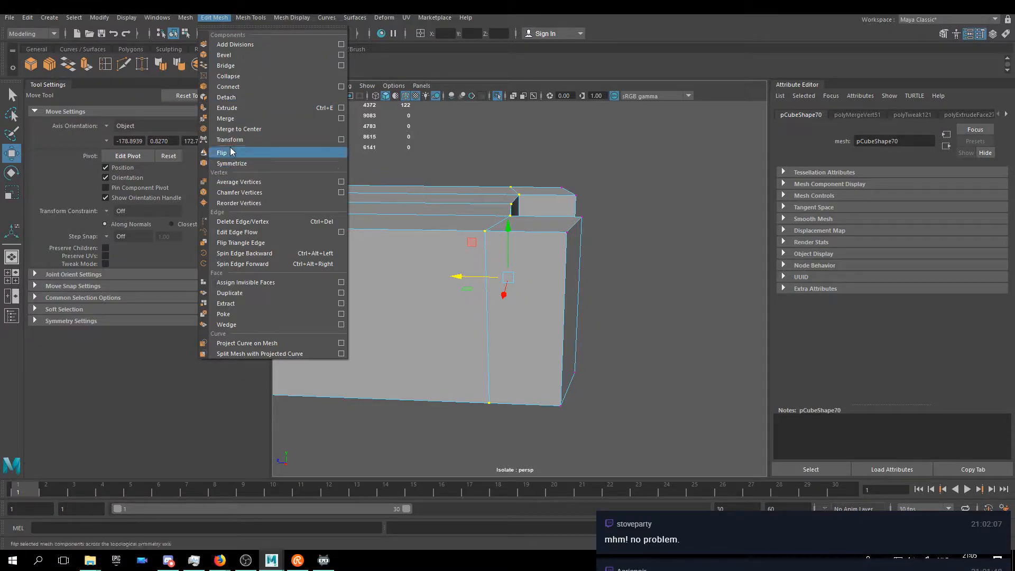
{"action": "left_click", "coordinate": [227, 119]}
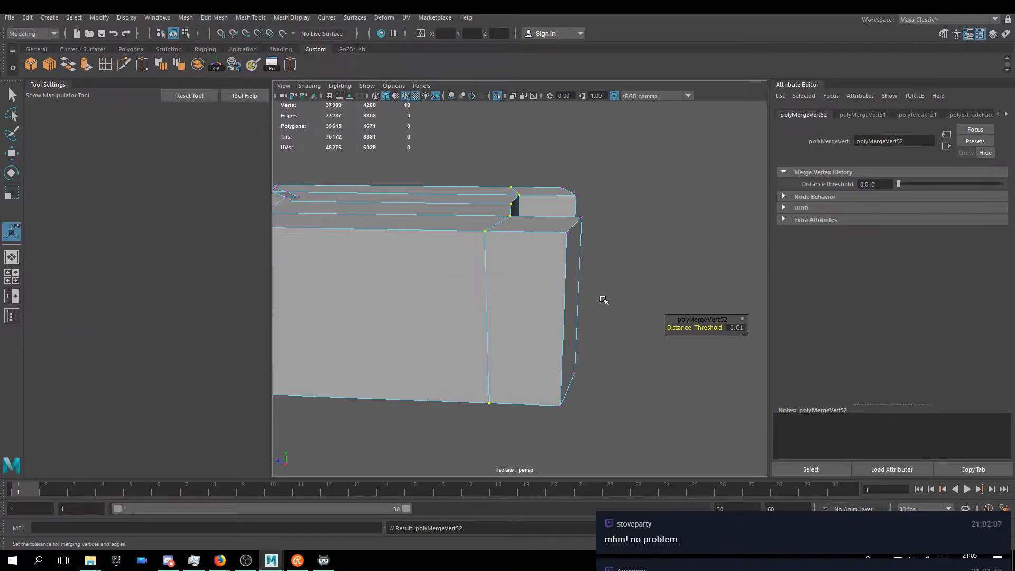
- Test the outer top vertex level with the notch's base by moving it, and undo the move
{"action": "left_click", "coordinate": [485, 233]}
{"action": "key", "text": "w"}
{"action": "left_click_drag", "start_coordinate": [465, 231], "coordinate": [396, 230]}
{"action": "key", "text": "ctrl+z"}
- Raise the two central top faces of the forearm so its upper sides slope, and return to object selection
{"action": "right_click_drag", "start_coordinate": [455, 218], "coordinate": [503, 203]}
{"action": "middle_click_drag", "start_coordinate": [529, 243], "coordinate": [481, 263], "text": "alt"}
{"action": "right_click_drag", "start_coordinate": [480, 263], "coordinate": [480, 265]}
{"action": "left_click", "coordinate": [480, 259]}
{"action": "left_click", "coordinate": [502, 253], "text": "shift"}
{"action": "left_click_drag", "start_coordinate": [469, 204], "coordinate": [465, 169]}
{"action": "right_click_drag", "start_coordinate": [566, 248], "coordinate": [597, 229]}
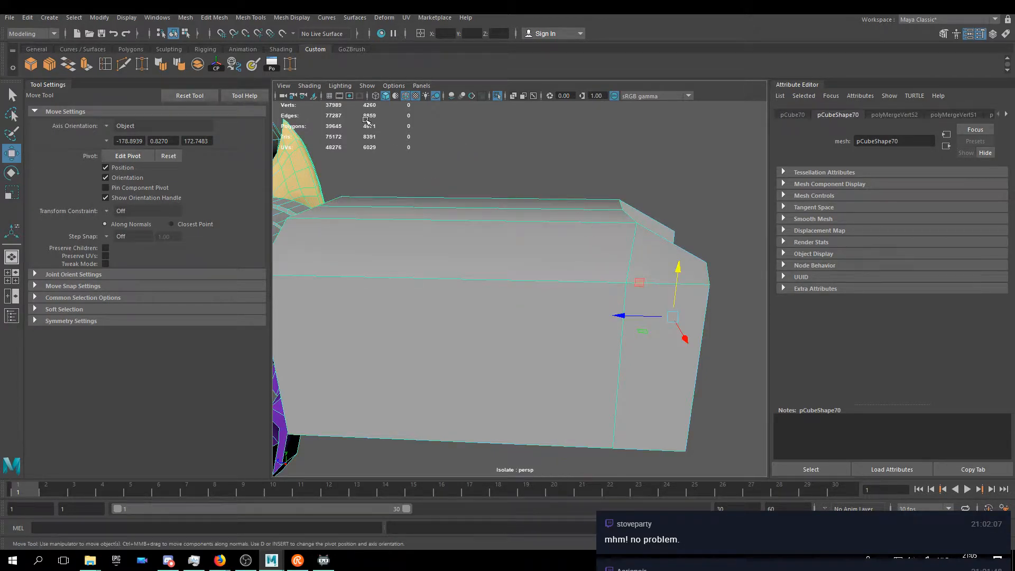
- Turn off the forearm's isolation to show the full model around it again
{"action": "left_click", "coordinate": [367, 85]}
{"action": "mouse_move", "coordinate": [414, 106]}
{"action": "left_click", "coordinate": [497, 113]}
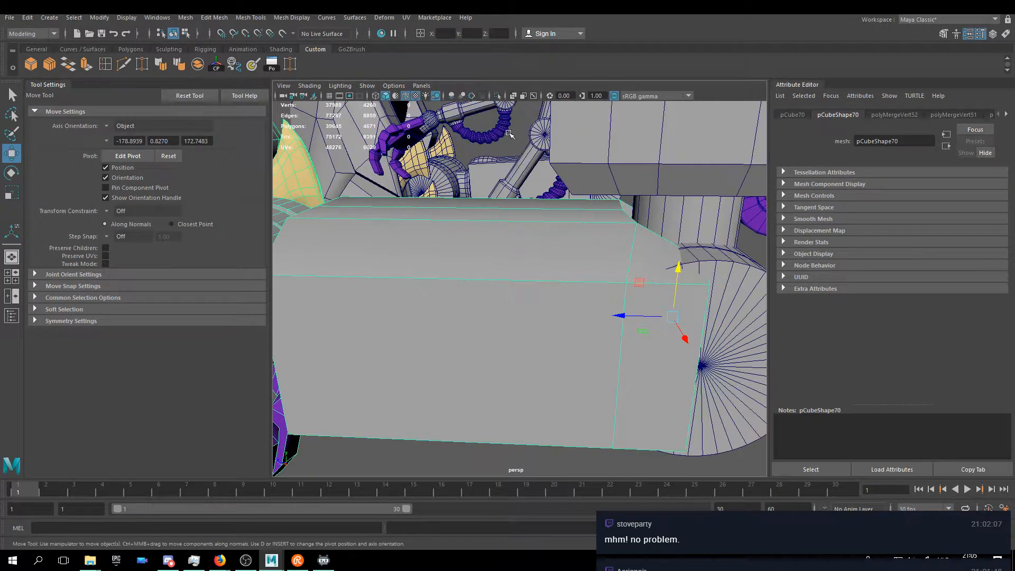
{"action": "left_click_drag", "start_coordinate": [481, 275], "coordinate": [471, 275], "text": "alt"}
{"action": "scroll", "coordinate": [468, 272], "scroll_direction": "down", "scroll_amount": 3}
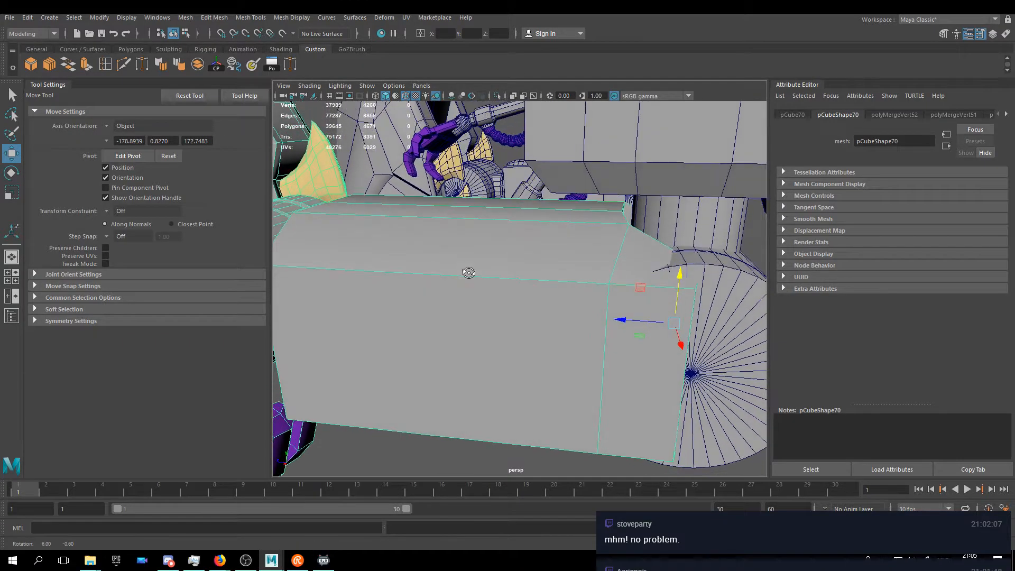
- Lower the central underside faces of the forearm slightly and return to object selection
{"action": "right_click_drag", "start_coordinate": [469, 268], "coordinate": [507, 255]}
{"action": "left_click_drag", "start_coordinate": [506, 255], "coordinate": [523, 268], "text": "alt"}
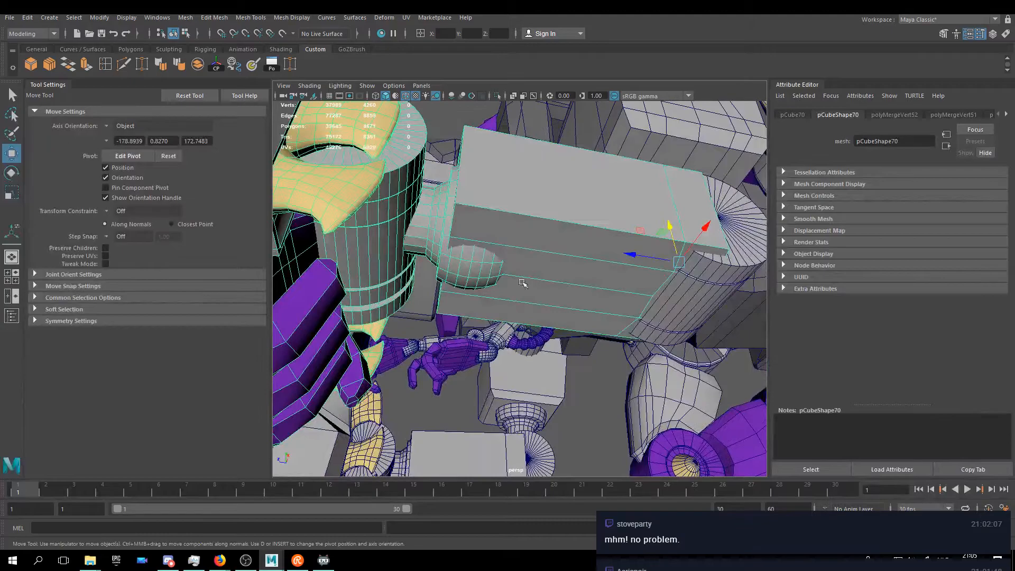
{"action": "right_click_drag", "start_coordinate": [545, 270], "coordinate": [545, 296]}
{"action": "left_click", "coordinate": [559, 276]}
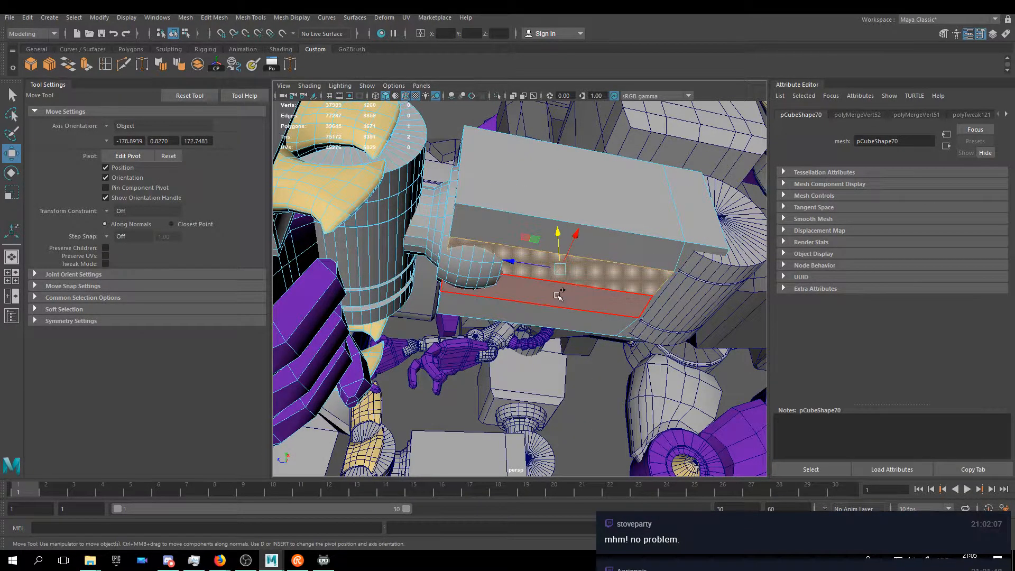
{"action": "mouse_move", "coordinate": [554, 256]}
{"action": "left_mouse_down"}
{"action": "mouse_move", "coordinate": [555, 271]}
{"action": "mouse_move", "coordinate": [544, 271]}
{"action": "mouse_move", "coordinate": [553, 260]}
{"action": "left_mouse_up"}
{"action": "left_click_drag", "start_coordinate": [502, 239], "coordinate": [497, 245], "text": "alt"}
{"action": "right_click_drag", "start_coordinate": [497, 245], "coordinate": [547, 228]}
{"action": "left_click_drag", "start_coordinate": [585, 293], "coordinate": [619, 332], "text": "alt"}
{"action": "scroll", "coordinate": [619, 332], "scroll_direction": "up", "scroll_amount": 4}
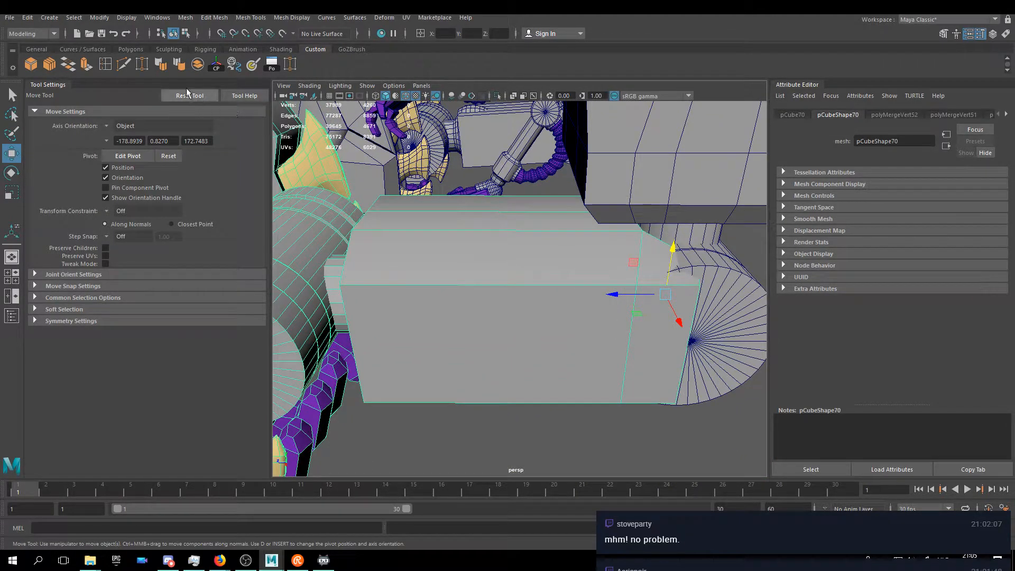
- Insert one centred edge loop along the forearm's upper sloped side, using the multiple edge loops option with a count of 1
{"action": "left_click", "coordinate": [105, 64]}
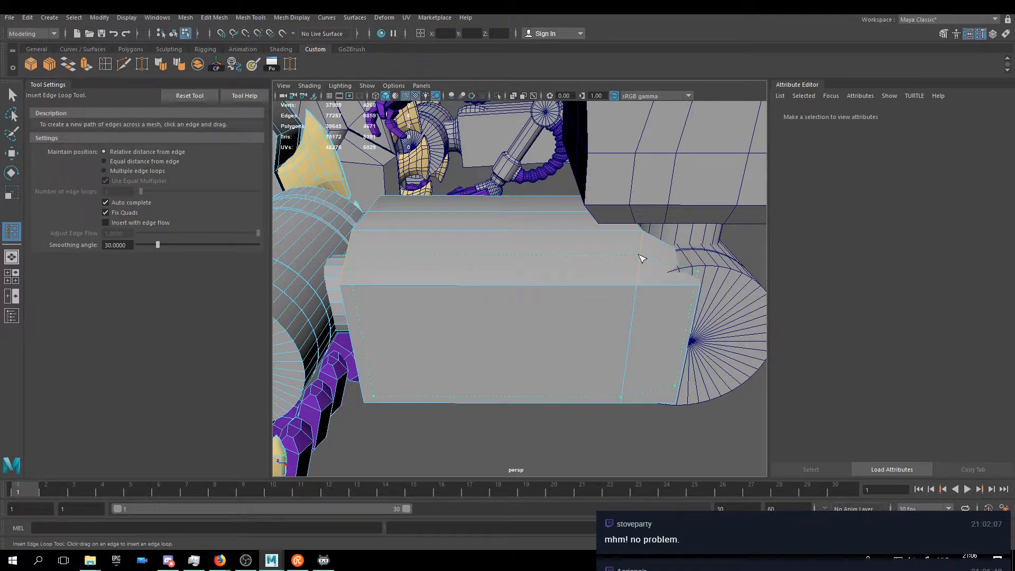
{"action": "left_click_drag", "start_coordinate": [641, 258], "coordinate": [641, 257]}
{"action": "key", "text": "ctrl+z"}
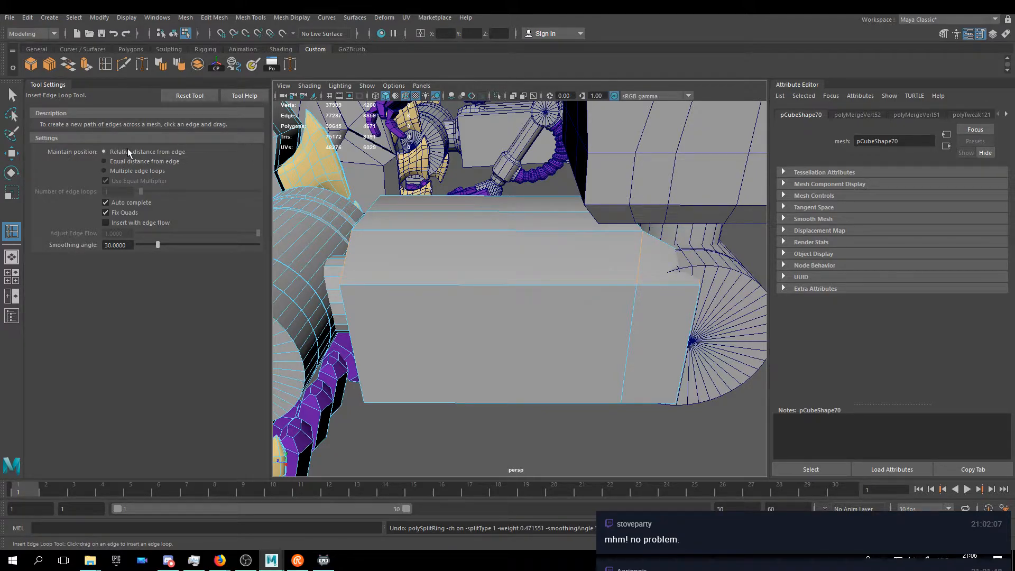
{"action": "left_click", "coordinate": [130, 171]}
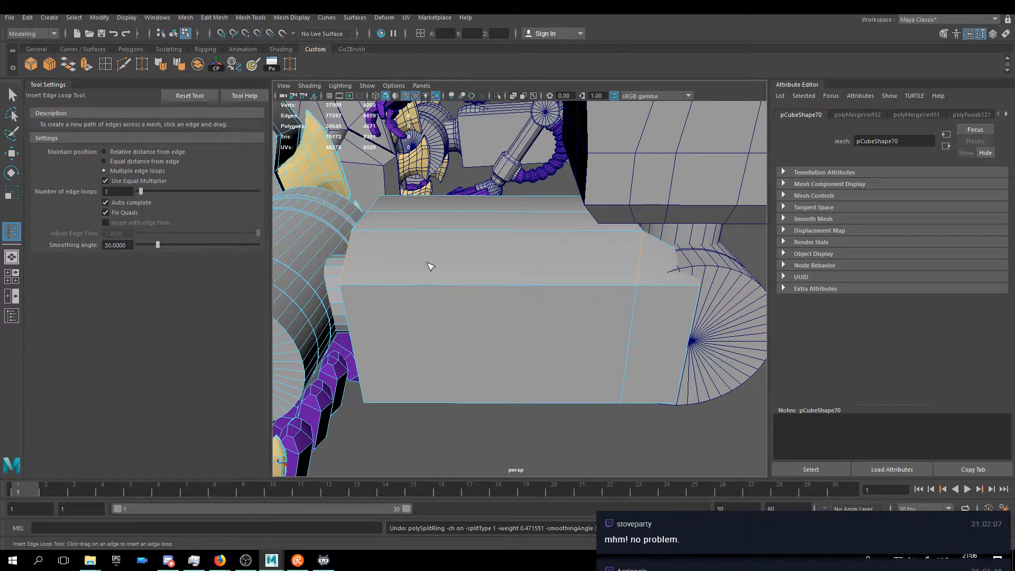
{"action": "left_click", "coordinate": [344, 260]}
{"action": "left_click_drag", "start_coordinate": [347, 263], "coordinate": [349, 261]}
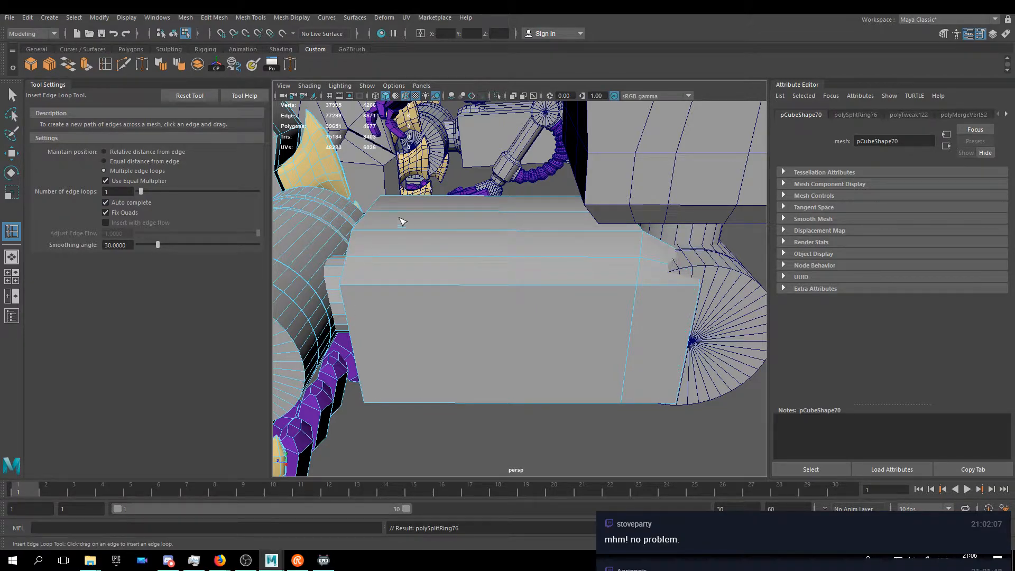
- Insert a matching centred edge loop along the forearm's opposite upper slope and switch back to the Move tool
{"action": "left_click_drag", "start_coordinate": [533, 236], "coordinate": [508, 253], "text": "alt"}
{"action": "left_click", "coordinate": [479, 228]}
{"action": "key", "text": "w"}
{"action": "scroll", "coordinate": [542, 236], "scroll_direction": "up", "scroll_amount": 3}
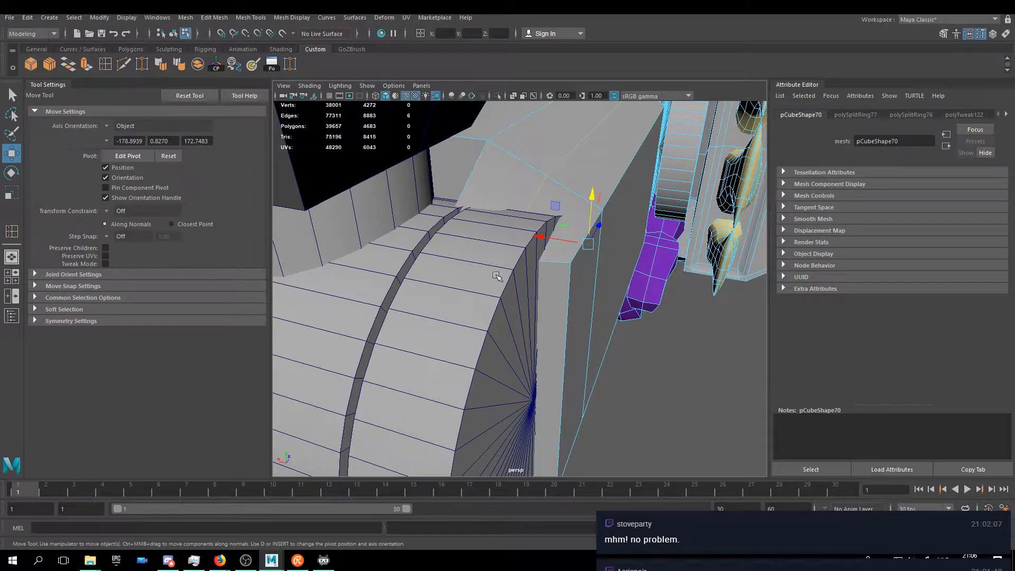
- Isolate the forearm together with the round joint discs at its notched end
{"action": "right_click_drag", "start_coordinate": [548, 133], "coordinate": [584, 124]}
{"action": "left_click_drag", "start_coordinate": [474, 273], "coordinate": [573, 159], "text": "alt"}
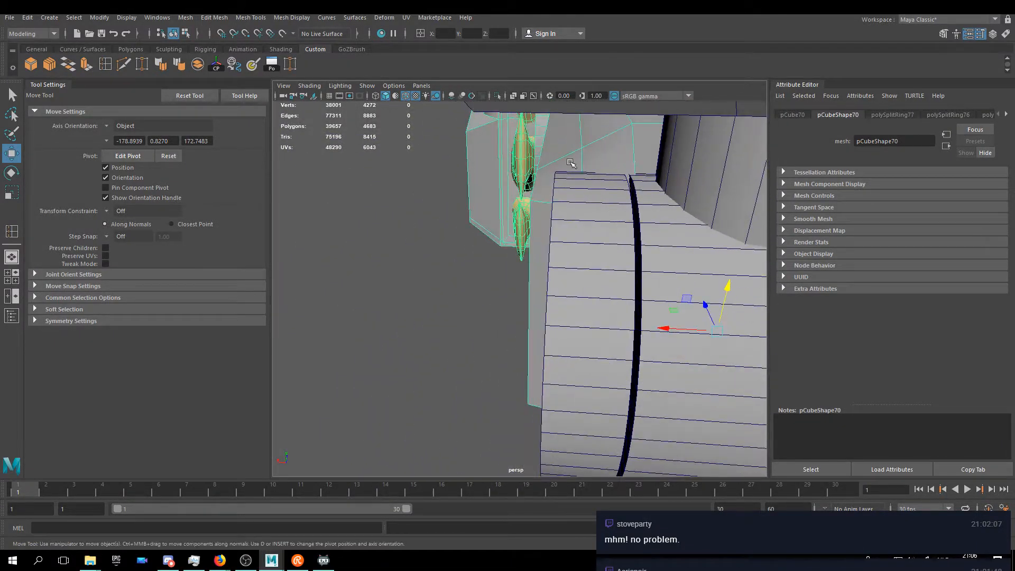
{"action": "left_click", "coordinate": [587, 209]}
{"action": "left_click_drag", "start_coordinate": [531, 216], "coordinate": [498, 281], "text": "alt"}
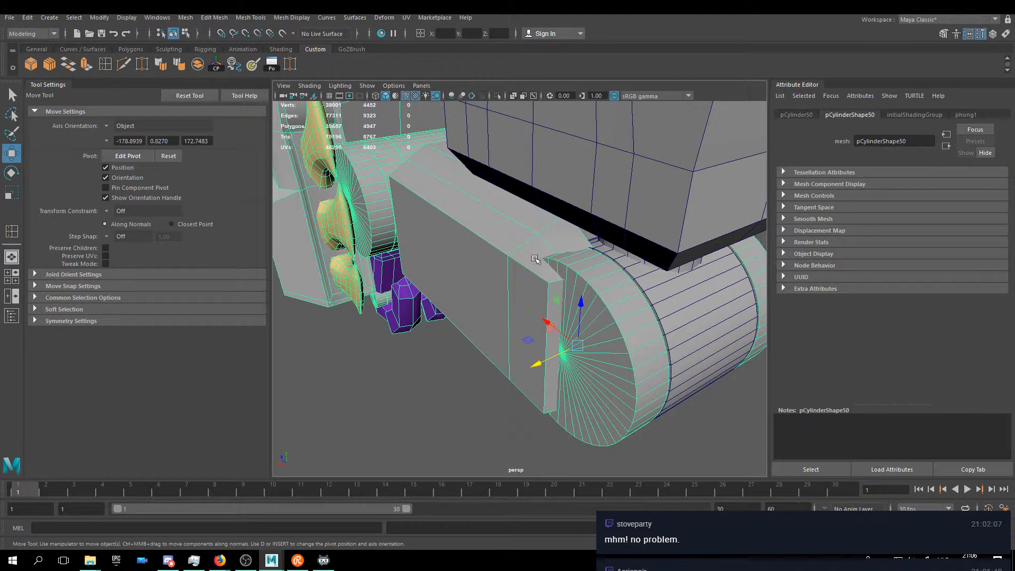
{"action": "left_click", "coordinate": [367, 85]}
{"action": "mouse_move", "coordinate": [380, 104]}
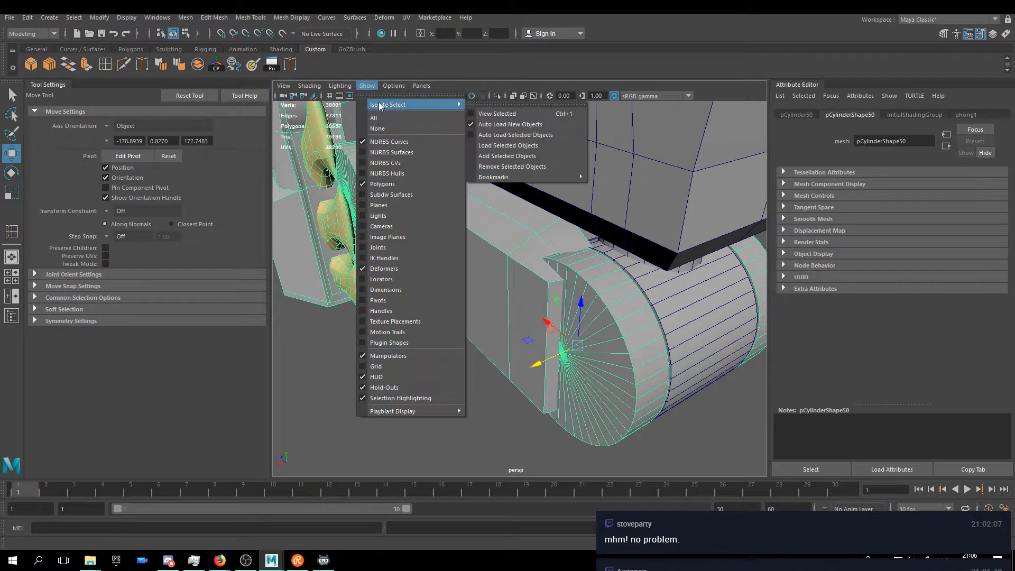
{"action": "left_click", "coordinate": [488, 112]}
{"action": "left_click_drag", "start_coordinate": [564, 317], "coordinate": [478, 188], "text": "alt"}
- Snap the inner end edges of both forearm prongs sideways onto the inner faces of the joint discs
{"action": "left_click", "coordinate": [509, 168]}
{"action": "key", "text": "f"}
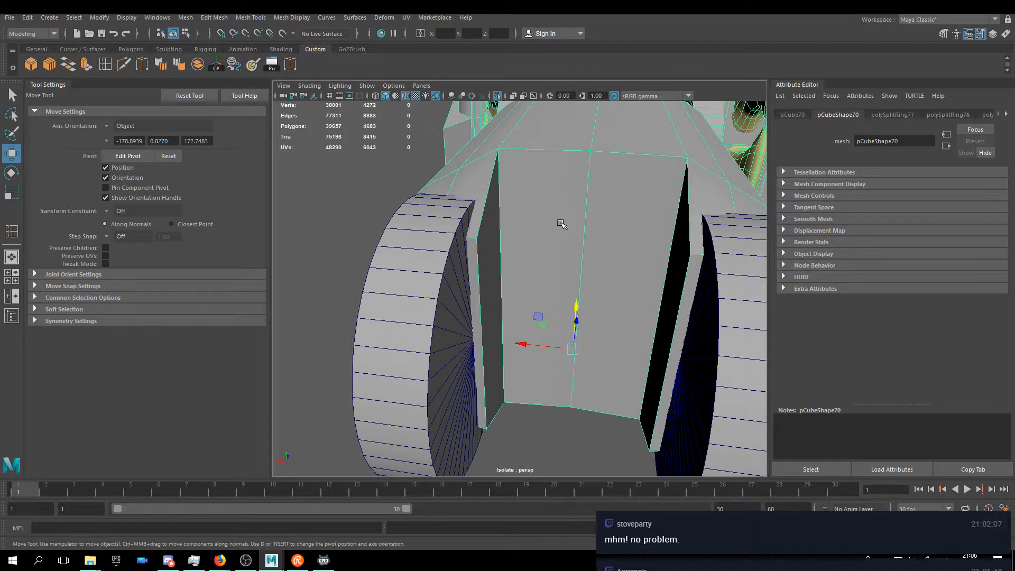
{"action": "key", "text": "F10"}
{"action": "left_click", "coordinate": [518, 182]}
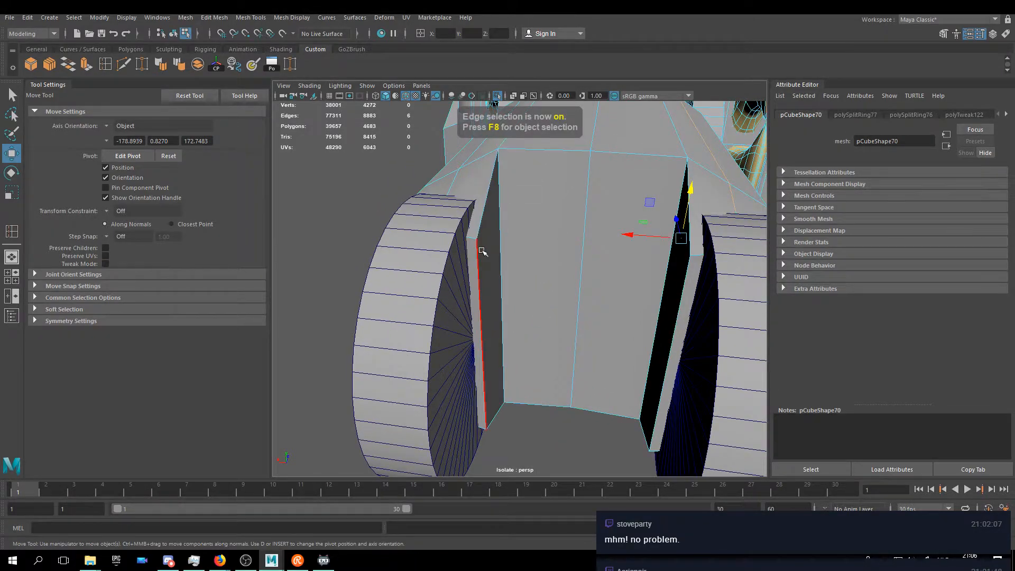
{"action": "left_click", "coordinate": [500, 291], "text": "shift"}
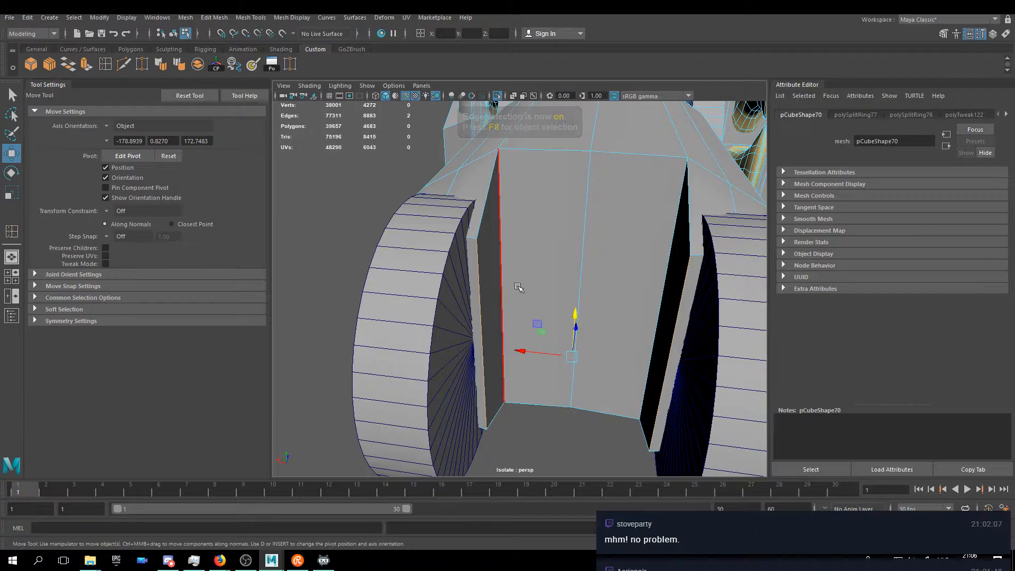
{"action": "left_click", "coordinate": [477, 204]}
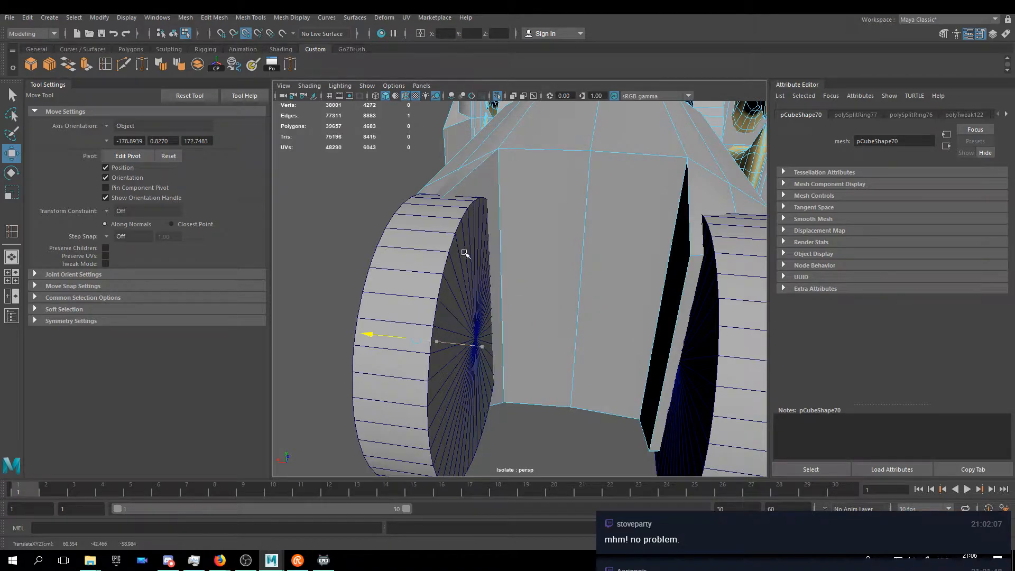
{"action": "left_click", "coordinate": [677, 289]}
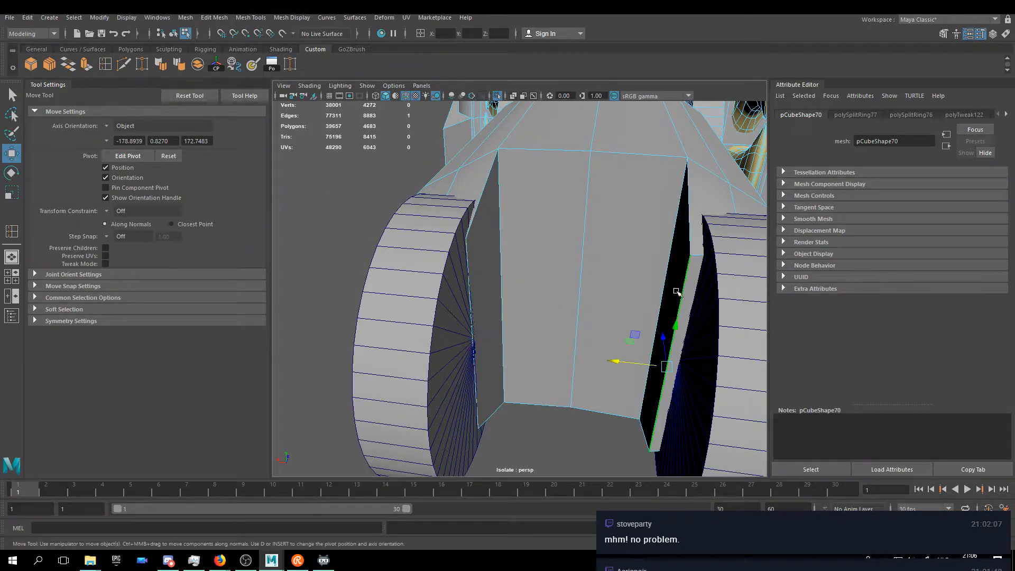
{"action": "left_click_drag", "start_coordinate": [609, 367], "coordinate": [713, 258]}
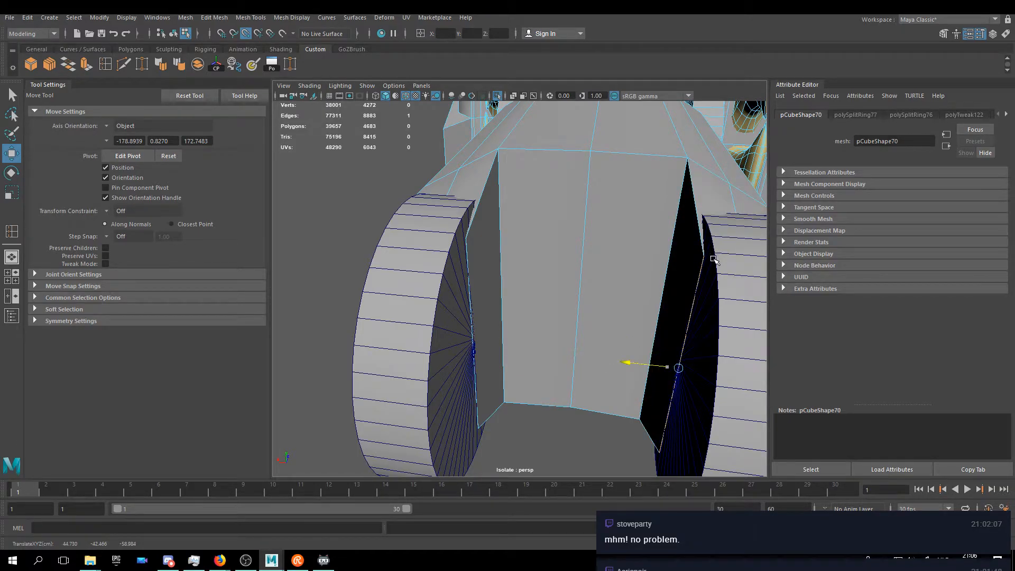
- Snap the two vertical corner edges at the notch's base outward into line with the prongs' inner end edges
{"action": "left_click", "coordinate": [680, 183]}
{"action": "key", "text": "v"}
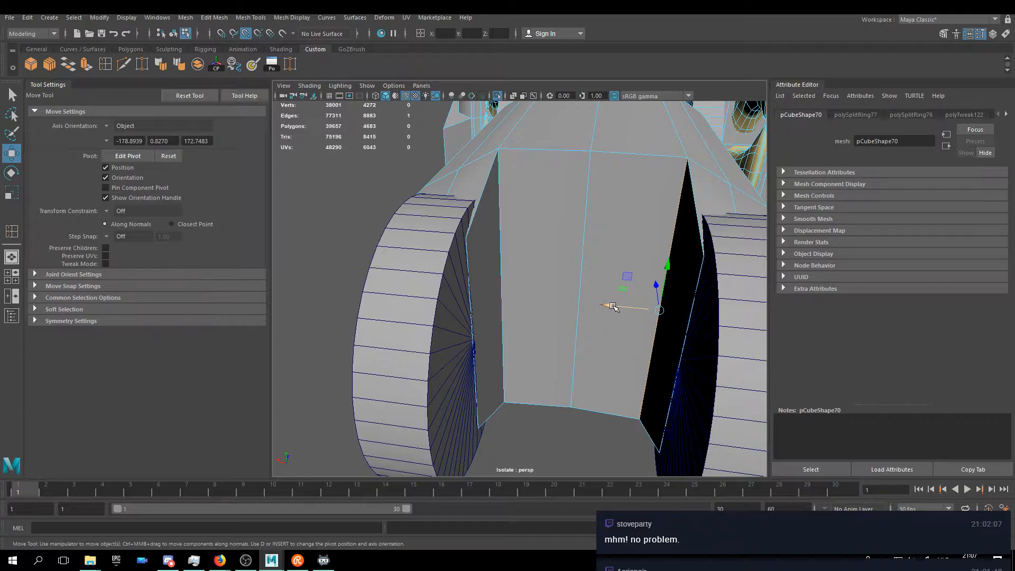
{"action": "left_click_drag", "start_coordinate": [611, 303], "coordinate": [712, 258]}
{"action": "left_click", "coordinate": [500, 243]}
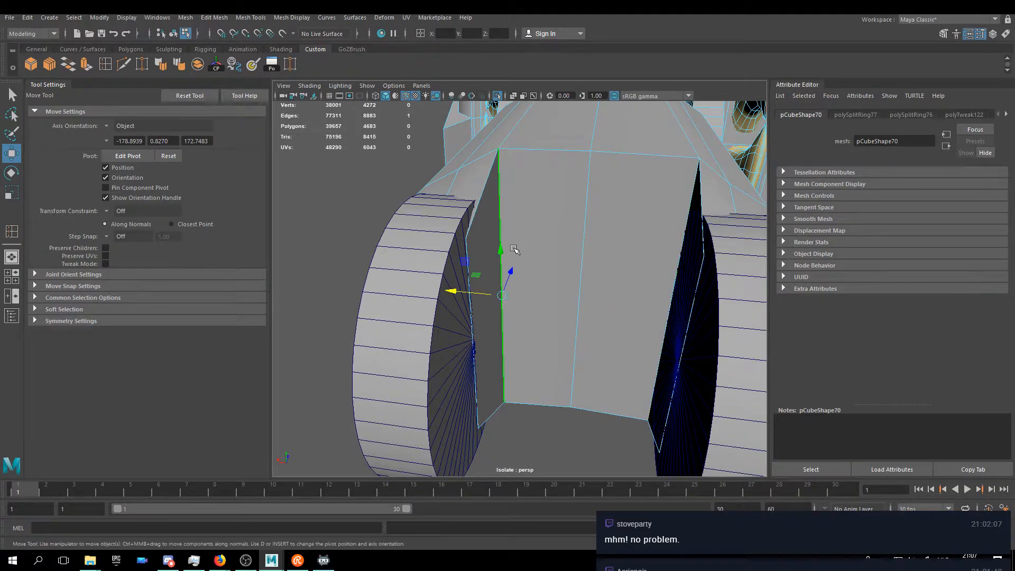
{"action": "mouse_move", "coordinate": [464, 288]}
{"action": "left_mouse_down"}
{"action": "mouse_move", "coordinate": [447, 289]}
{"action": "mouse_move", "coordinate": [456, 290]}
{"action": "left_mouse_up"}
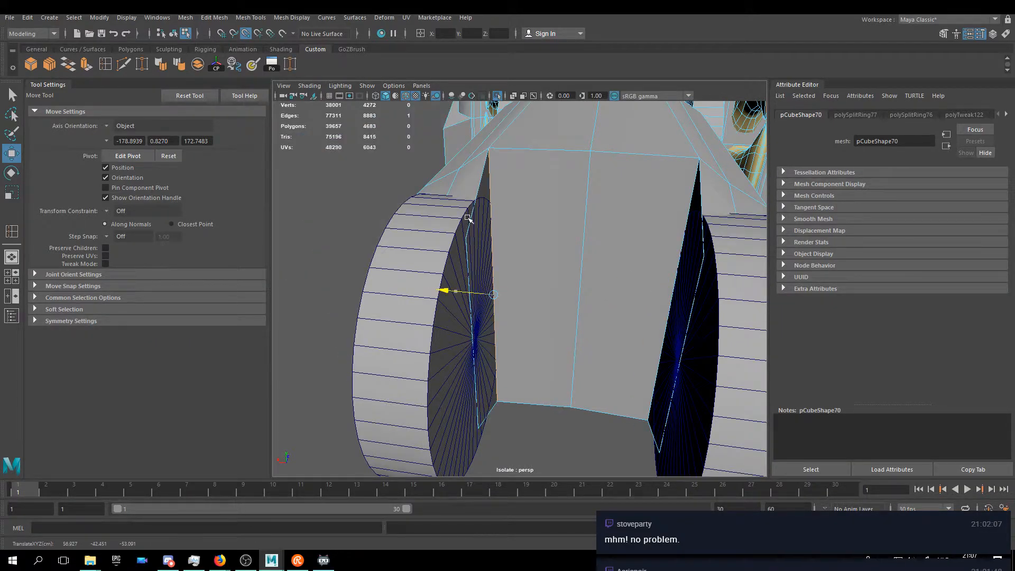
- Using X-ray shading, snap the middle vertical edges of the prong ends sideways to the outer faces of the joint discs
{"action": "mouse_move", "coordinate": [452, 182]}
{"action": "left_mouse_down", "text": "alt"}
{"action": "mouse_move", "coordinate": [544, 176]}
{"action": "mouse_move", "coordinate": [470, 191]}
{"action": "mouse_move", "coordinate": [464, 183]}
{"action": "left_mouse_up", "text": "alt"}
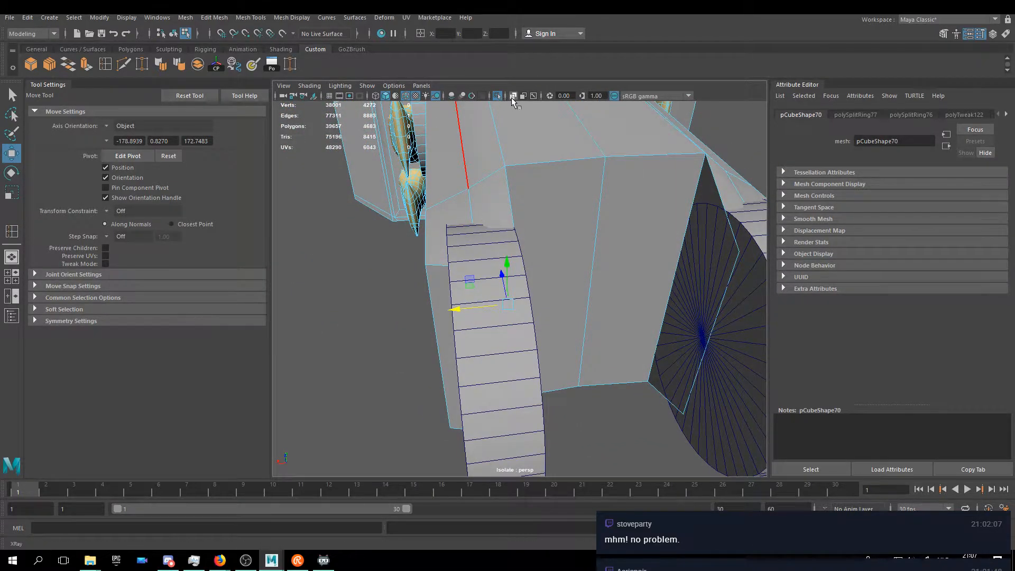
{"action": "left_click", "coordinate": [513, 95]}
{"action": "left_click_drag", "start_coordinate": [510, 222], "coordinate": [513, 352], "text": "alt"}
{"action": "key", "text": "v"}
{"action": "left_click_drag", "start_coordinate": [445, 366], "coordinate": [631, 308]}
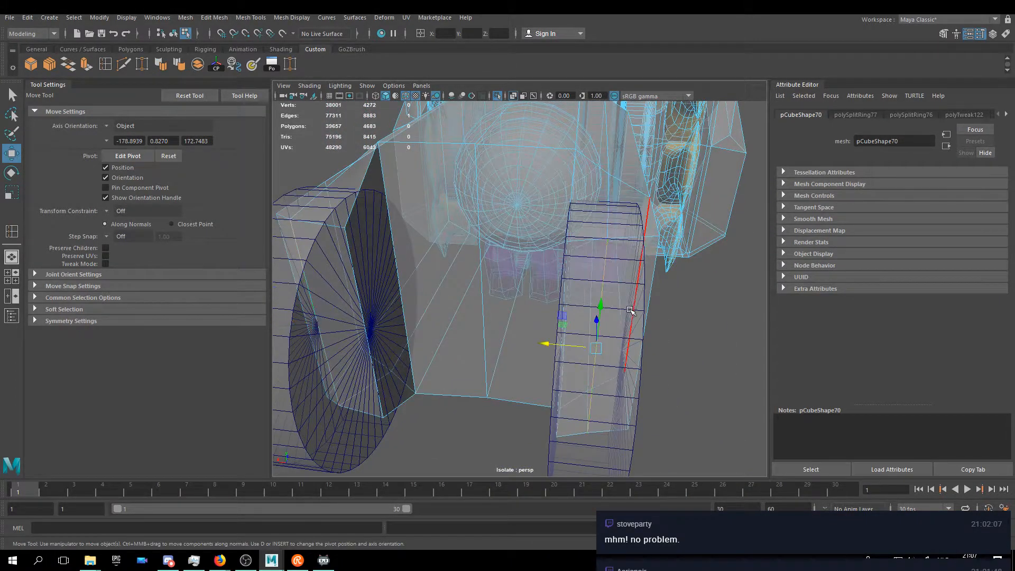
{"action": "key", "text": "v"}
{"action": "left_click_drag", "start_coordinate": [557, 345], "coordinate": [635, 207]}
{"action": "left_click_drag", "start_coordinate": [486, 212], "coordinate": [574, 270], "text": "alt"}
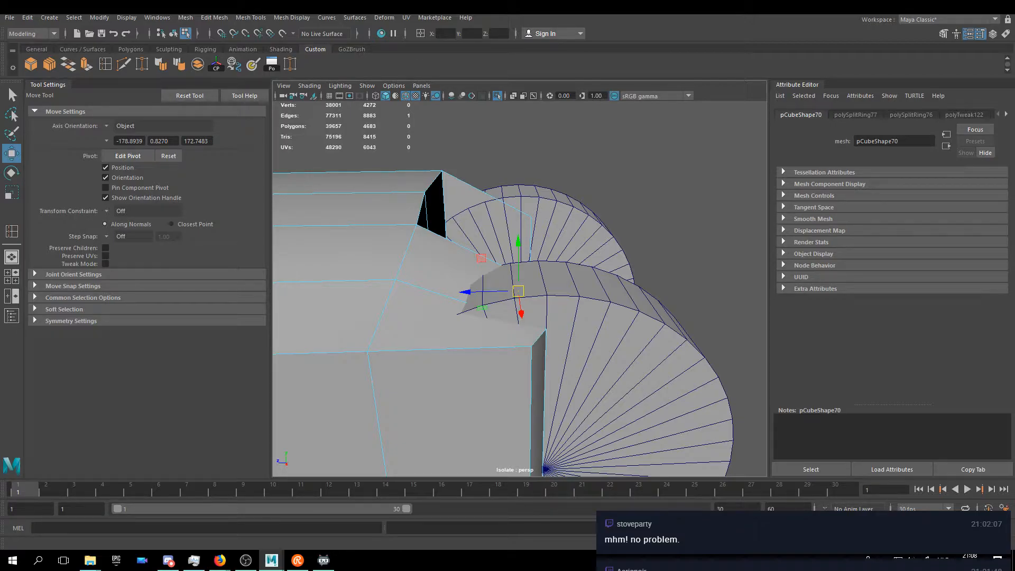
- Raise the inner top vertices of both prong ends to the top rim of the joint discs with vertex snapping
{"action": "left_click_drag", "start_coordinate": [548, 298], "coordinate": [543, 254], "text": "alt"}
{"action": "key", "text": "F8"}
{"action": "left_click", "coordinate": [596, 228]}
{"action": "left_click_drag", "start_coordinate": [514, 296], "coordinate": [419, 227], "text": "alt"}
{"action": "left_click", "coordinate": [417, 225]}
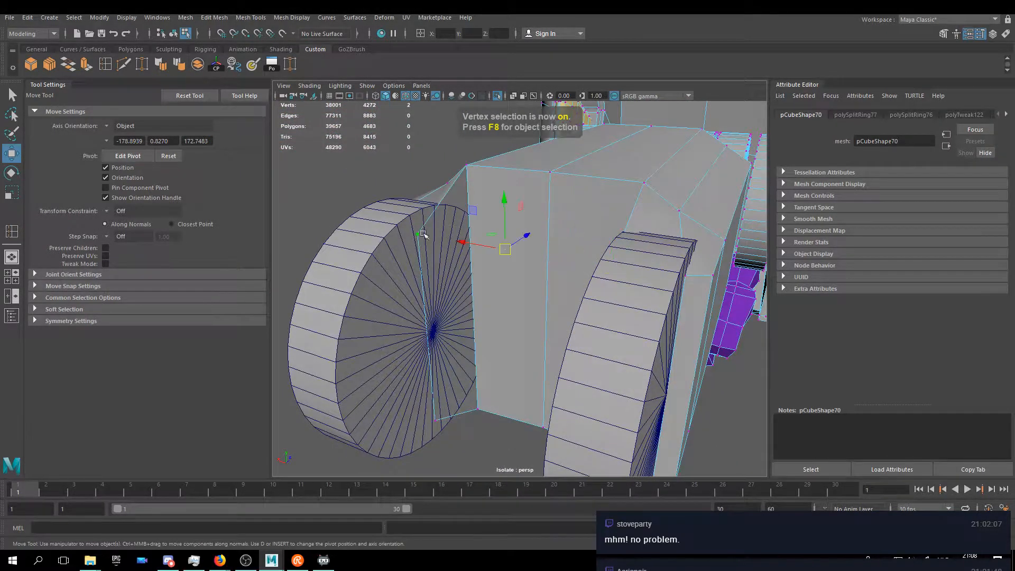
{"action": "middle_click_drag", "start_coordinate": [436, 215], "coordinate": [418, 212]}
{"action": "left_click_drag", "start_coordinate": [420, 211], "coordinate": [560, 243], "text": "alt"}
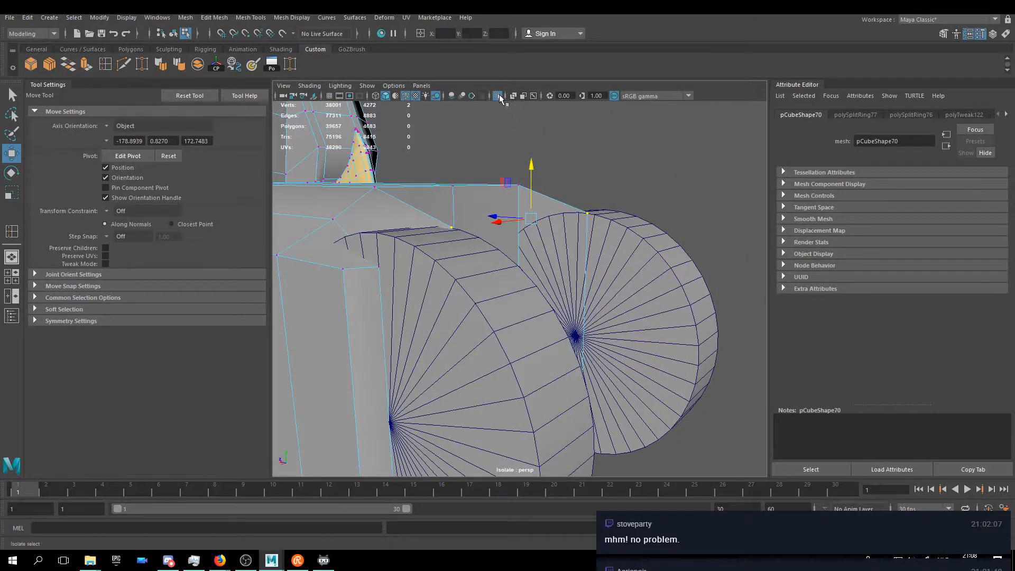
- Using X-ray shading, snap the middle top vertices of both prong ends up to the height of the discs' top rim
{"action": "left_click", "coordinate": [513, 97]}
{"action": "left_click", "coordinate": [379, 265]}
{"action": "left_click", "coordinate": [604, 230], "text": "shift"}
{"action": "middle_click_drag", "start_coordinate": [611, 228], "coordinate": [610, 208]}
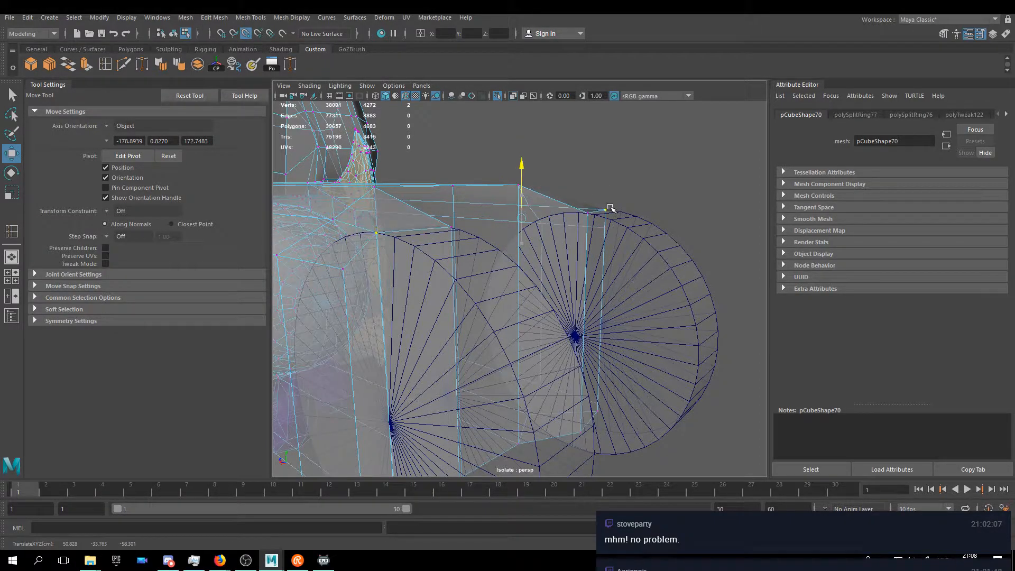
{"action": "left_click", "coordinate": [514, 95]}
- Shift the inner top vertices of both prong ends slightly along the forearm's length
{"action": "left_click_drag", "start_coordinate": [572, 237], "coordinate": [574, 342], "text": "alt"}
{"action": "left_click", "coordinate": [582, 271]}
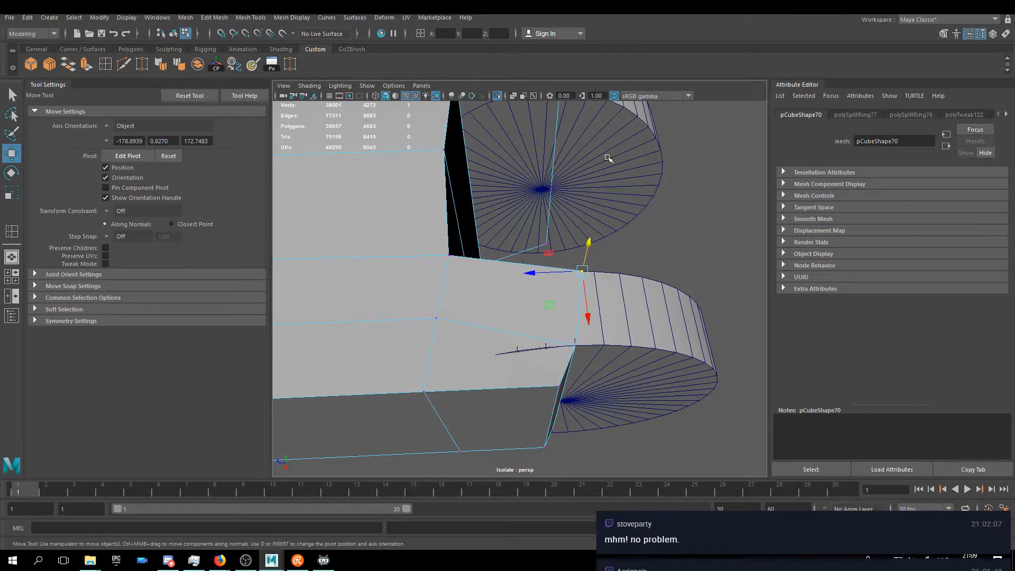
{"action": "left_click_drag", "start_coordinate": [608, 159], "coordinate": [584, 142], "text": "alt"}
{"action": "left_click", "coordinate": [577, 136], "text": "shift"}
{"action": "left_click_drag", "start_coordinate": [584, 220], "coordinate": [572, 220]}
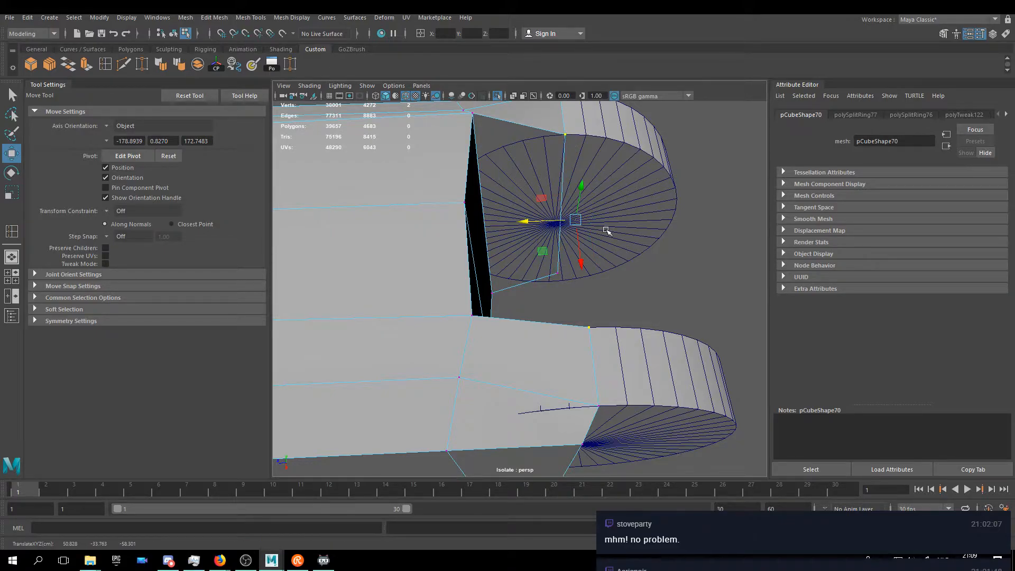
- Examine how the prong ends meet the joint discs from above and from the underside in object selection
{"action": "left_click_drag", "start_coordinate": [605, 243], "coordinate": [500, 153], "text": "alt"}
{"action": "right_click_drag", "start_coordinate": [498, 151], "coordinate": [527, 137]}
{"action": "left_click_drag", "start_coordinate": [527, 137], "coordinate": [507, 222], "text": "alt"}
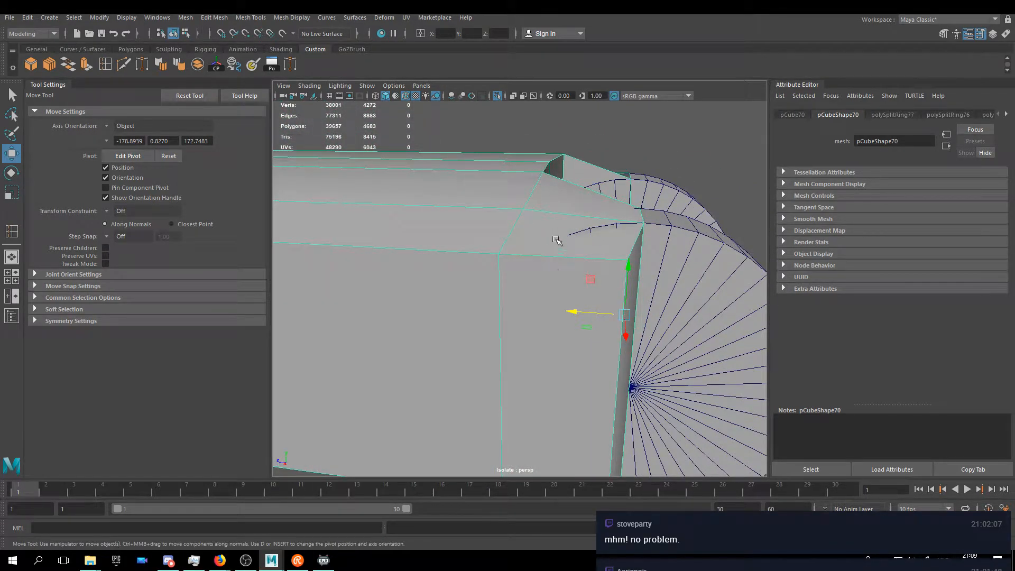
{"action": "left_click_drag", "start_coordinate": [584, 218], "coordinate": [588, 367], "text": "alt"}
{"action": "right_click_drag", "start_coordinate": [499, 217], "coordinate": [529, 192]}
{"action": "left_click", "coordinate": [345, 472]}
{"action": "scroll", "coordinate": [421, 354], "scroll_direction": "down", "scroll_amount": 5}
{"action": "left_click_drag", "start_coordinate": [421, 354], "coordinate": [535, 258], "text": "alt"}
{"action": "left_click", "coordinate": [407, 243]}
- Snap the inner bottom vertices of both prong ends down to the bottom rim of the joint discs
{"action": "key", "text": "F9"}
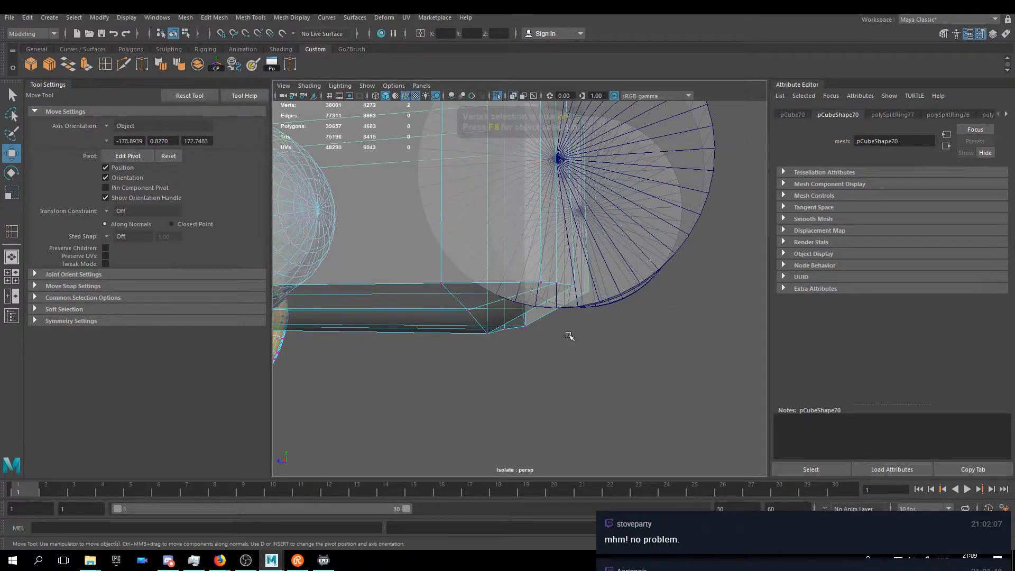
{"action": "scroll", "coordinate": [574, 337], "scroll_direction": "up", "scroll_amount": 2}
{"action": "left_click", "coordinate": [572, 281]}
{"action": "left_click_drag", "start_coordinate": [589, 308], "coordinate": [662, 296], "text": "alt"}
{"action": "left_click", "coordinate": [593, 294], "text": "shift"}
{"action": "left_click", "coordinate": [662, 285], "text": "shift"}
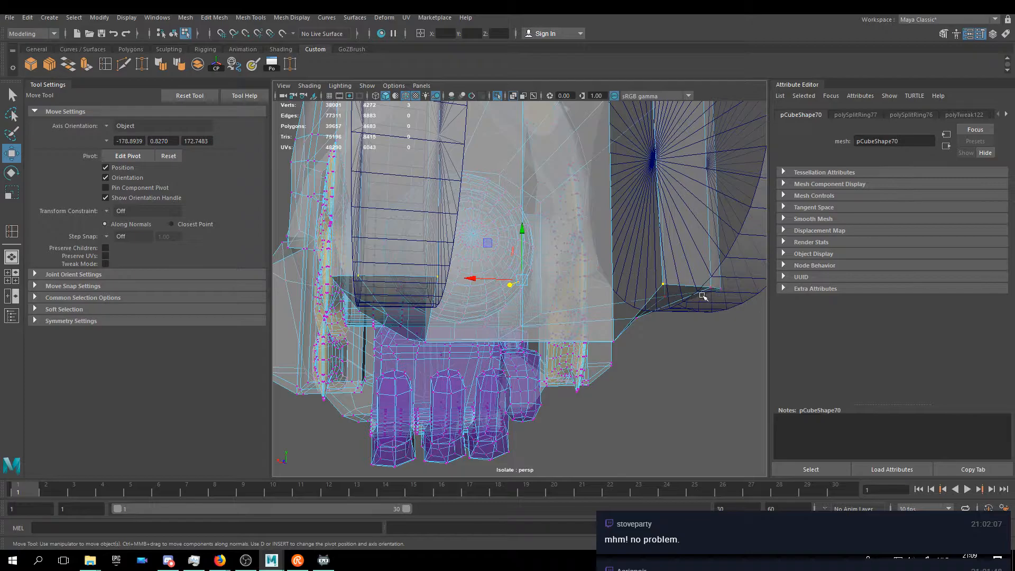
{"action": "left_click_drag", "start_coordinate": [664, 288], "coordinate": [395, 318], "text": "alt"}
{"action": "left_click", "coordinate": [401, 299], "text": "shift"}
{"action": "key", "text": "v"}
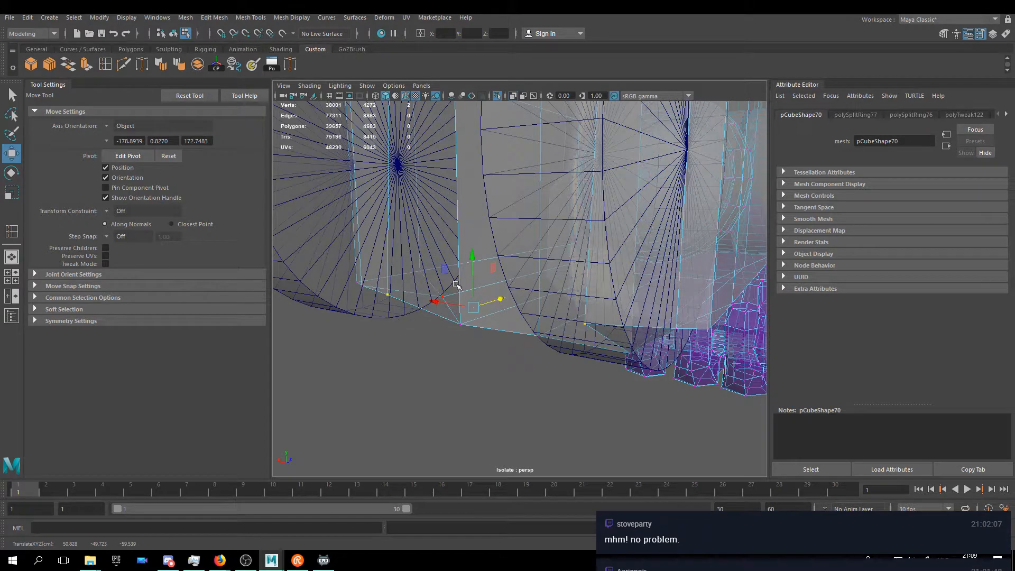
{"action": "middle_click_drag", "start_coordinate": [392, 317], "coordinate": [396, 320]}
- Select the next pair of bottom end vertices, one on each prong, and snap them vertically to the joint discs' bottom rim
{"action": "left_click", "coordinate": [362, 286]}
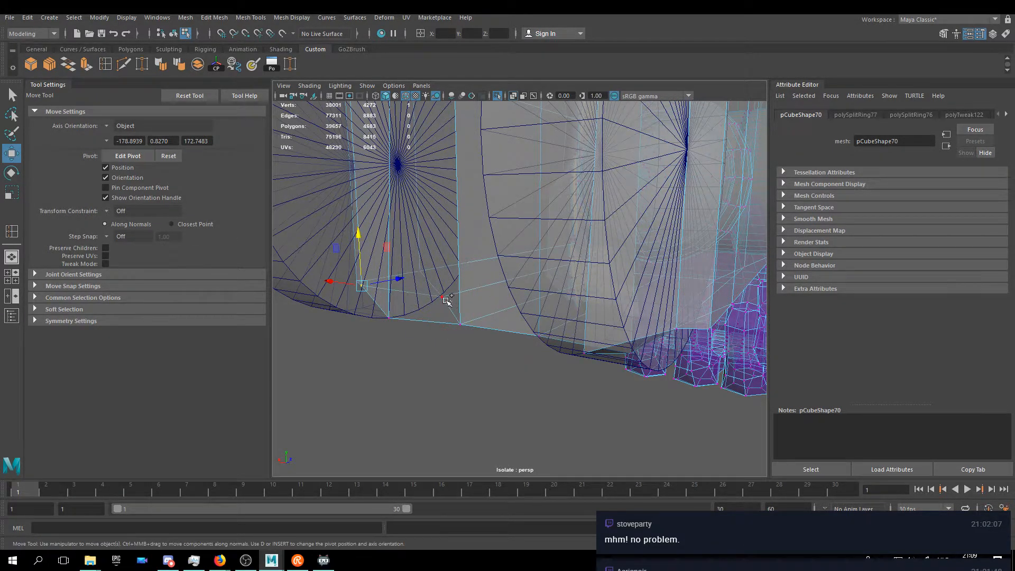
{"action": "left_click_drag", "start_coordinate": [458, 374], "coordinate": [466, 346], "text": "alt"}
{"action": "left_click", "coordinate": [648, 303], "text": "shift"}
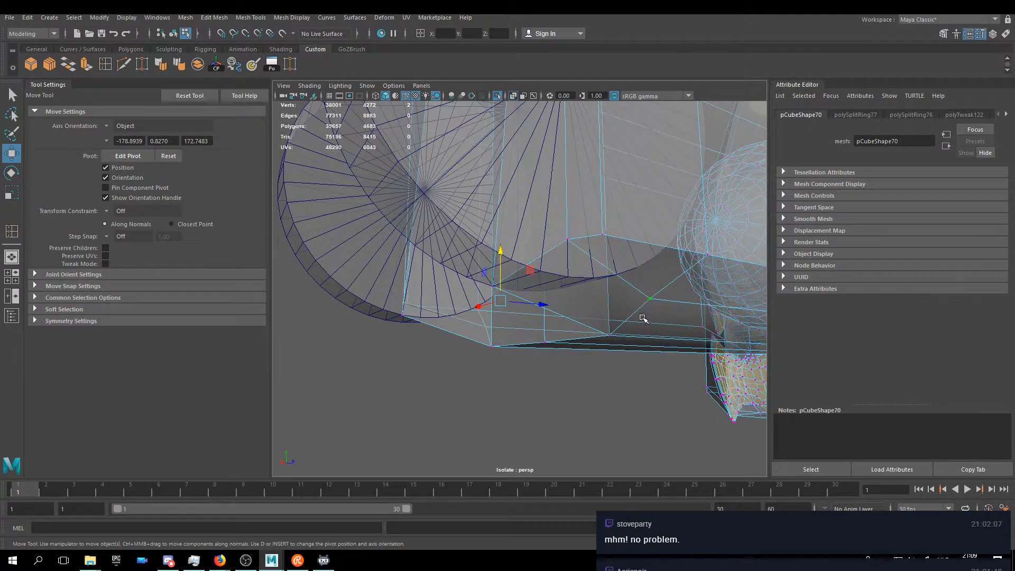
{"action": "left_click_drag", "start_coordinate": [613, 364], "coordinate": [348, 285], "text": "alt"}
{"action": "key", "text": "ctrl+z"}
{"action": "left_click_drag", "start_coordinate": [472, 304], "coordinate": [730, 362], "text": "alt"}
{"action": "left_click_drag", "start_coordinate": [663, 389], "coordinate": [577, 364], "text": "alt"}
{"action": "key", "text": "v"}
{"action": "left_click_drag", "start_coordinate": [451, 259], "coordinate": [458, 263]}
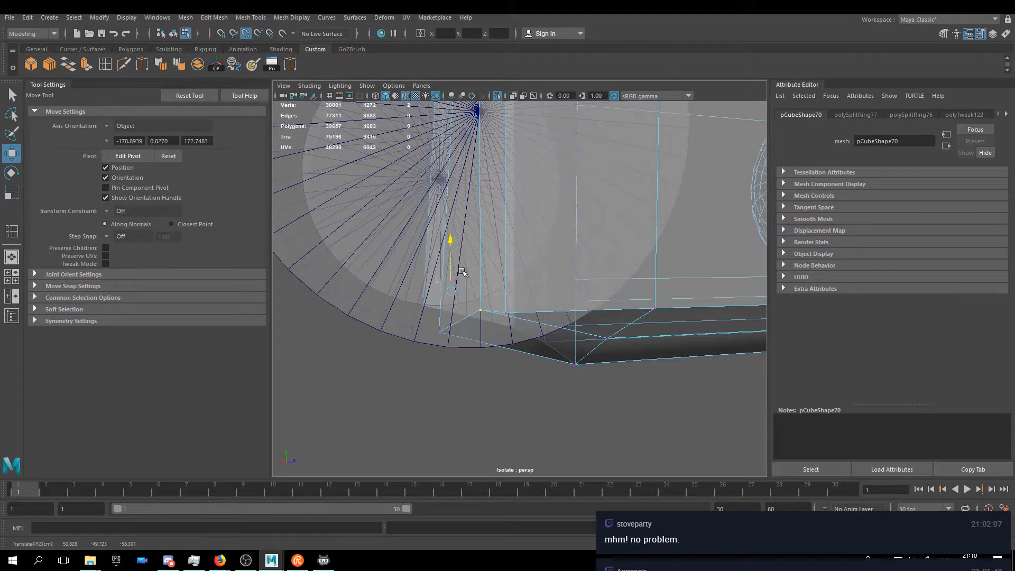
- Snap the paired bottom corner vertices of both prong ends along the forearm's length to the joint discs' rim
{"action": "left_click_drag", "start_coordinate": [499, 332], "coordinate": [552, 323], "text": "alt"}
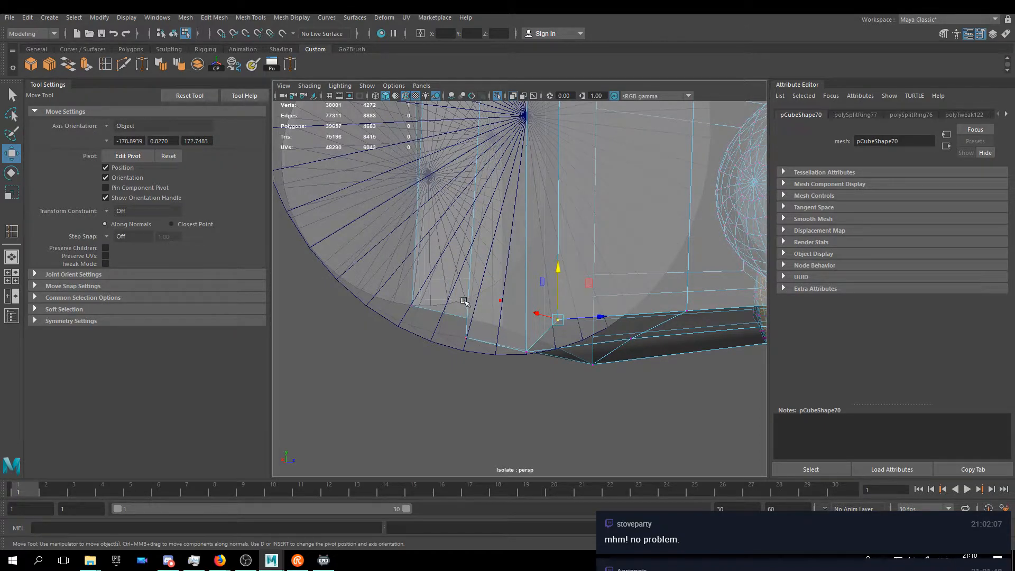
{"action": "left_click_drag", "start_coordinate": [388, 303], "coordinate": [340, 292], "text": "alt"}
{"action": "left_click_drag", "start_coordinate": [477, 294], "coordinate": [571, 259], "text": "alt"}
{"action": "key", "text": "v"}
{"action": "left_click_drag", "start_coordinate": [523, 308], "coordinate": [599, 240]}
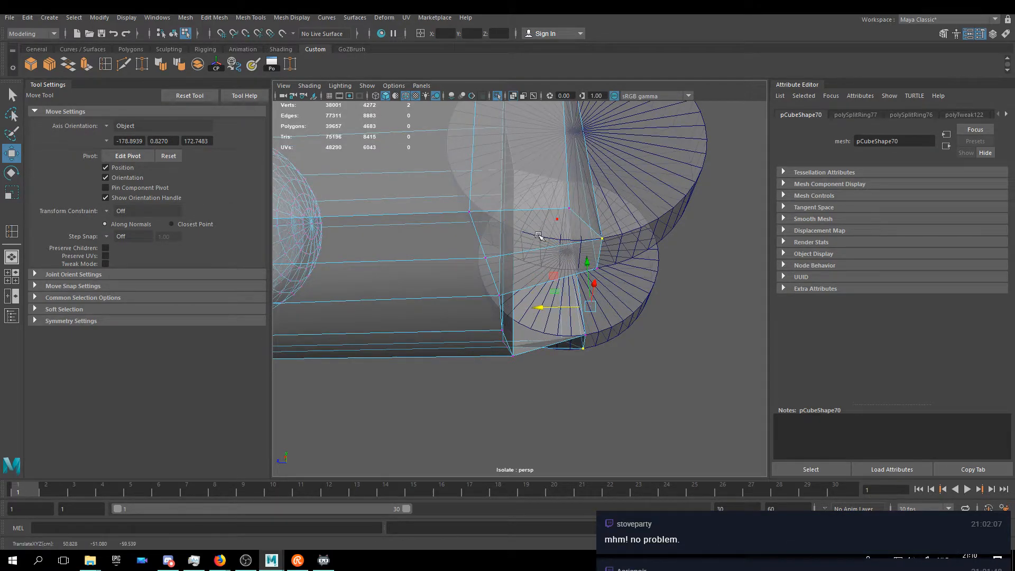
- Return to object selection, select the forearm mesh and turn off X-ray shading
{"action": "right_click_drag", "start_coordinate": [452, 210], "coordinate": [497, 193]}
{"action": "left_click", "coordinate": [624, 360]}
{"action": "left_click_drag", "start_coordinate": [605, 312], "coordinate": [440, 337], "text": "alt"}
{"action": "left_click", "coordinate": [564, 266]}
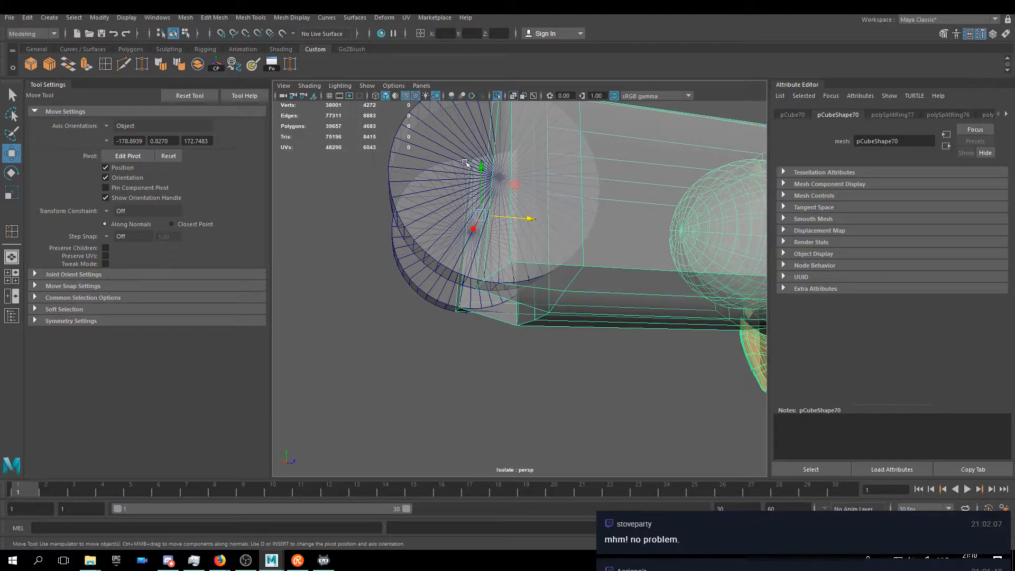
{"action": "left_click", "coordinate": [523, 96]}
{"action": "left_click_drag", "start_coordinate": [521, 113], "coordinate": [594, 229], "text": "alt"}
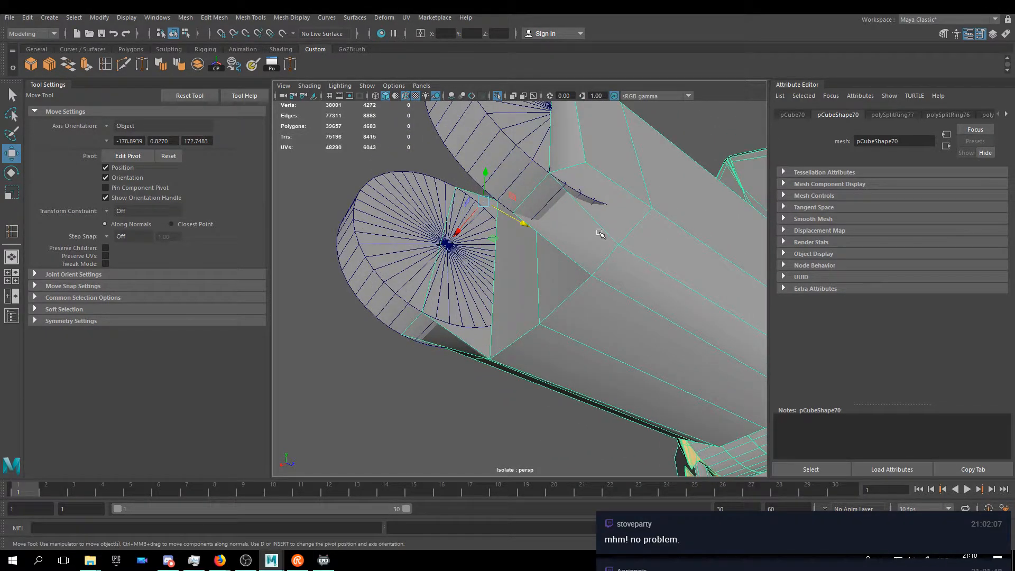
- Select one underside end edge on each prong and snap the pair vertically to the joint discs' rim
{"action": "key", "text": "F10"}
{"action": "left_click", "coordinate": [599, 233]}
{"action": "left_click_drag", "start_coordinate": [535, 190], "coordinate": [528, 291], "text": "alt"}
{"action": "left_click_drag", "start_coordinate": [654, 303], "coordinate": [455, 315], "text": "alt"}
{"action": "key", "text": "v"}
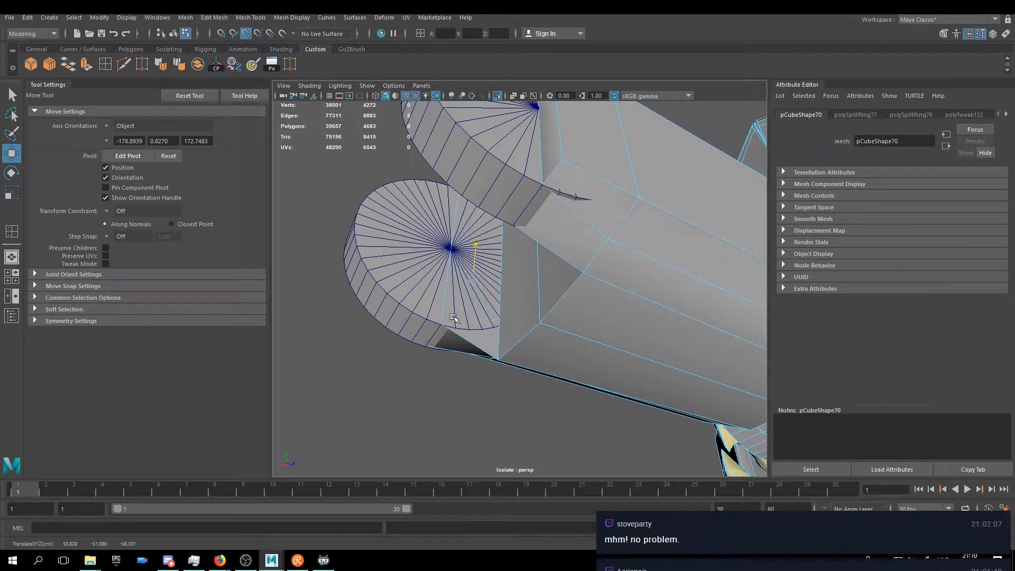
{"action": "left_click_drag", "start_coordinate": [576, 275], "coordinate": [606, 225], "text": "alt"}
- Examine the forearm and its prong ends in object selection from below, the side, above and the disc end
{"action": "key", "text": "F8"}
{"action": "left_click", "coordinate": [499, 373]}
{"action": "left_click_drag", "start_coordinate": [498, 374], "coordinate": [526, 341], "text": "alt"}
{"action": "scroll", "coordinate": [555, 258], "scroll_direction": "up", "scroll_amount": 2}
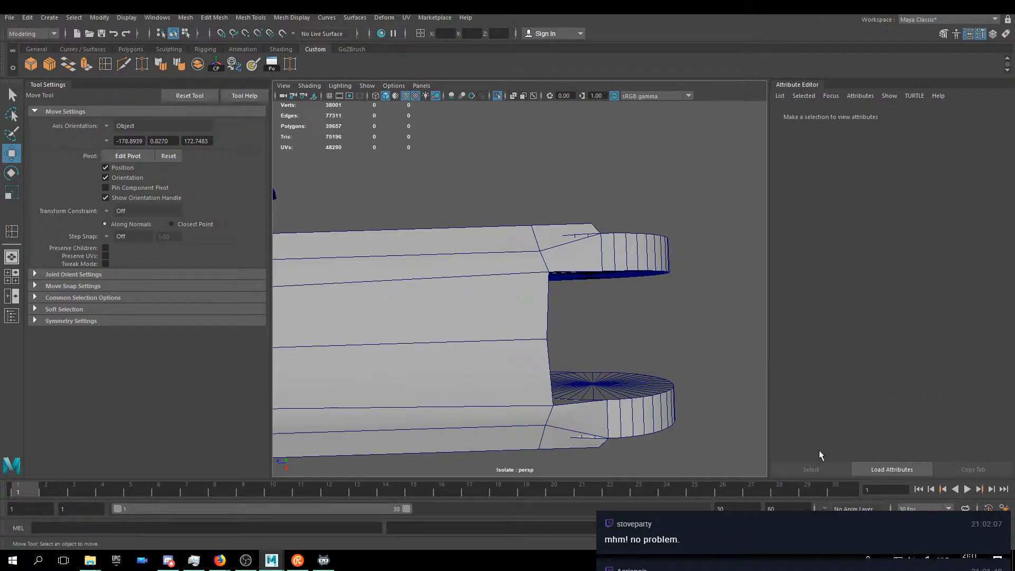
{"action": "scroll", "coordinate": [469, 334], "scroll_direction": "down", "scroll_amount": 5}
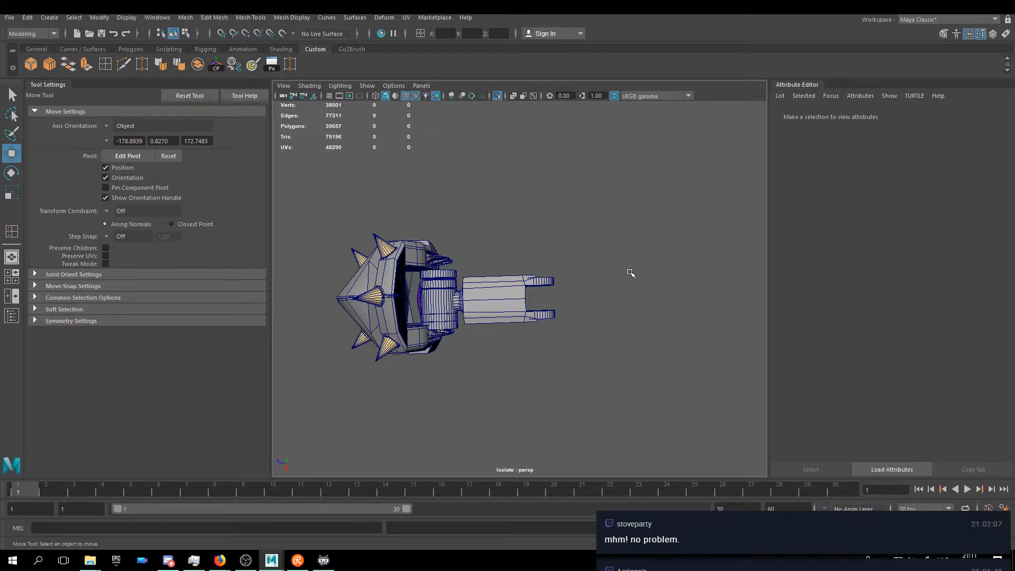
{"action": "left_click_drag", "start_coordinate": [457, 302], "coordinate": [480, 312], "text": "alt"}
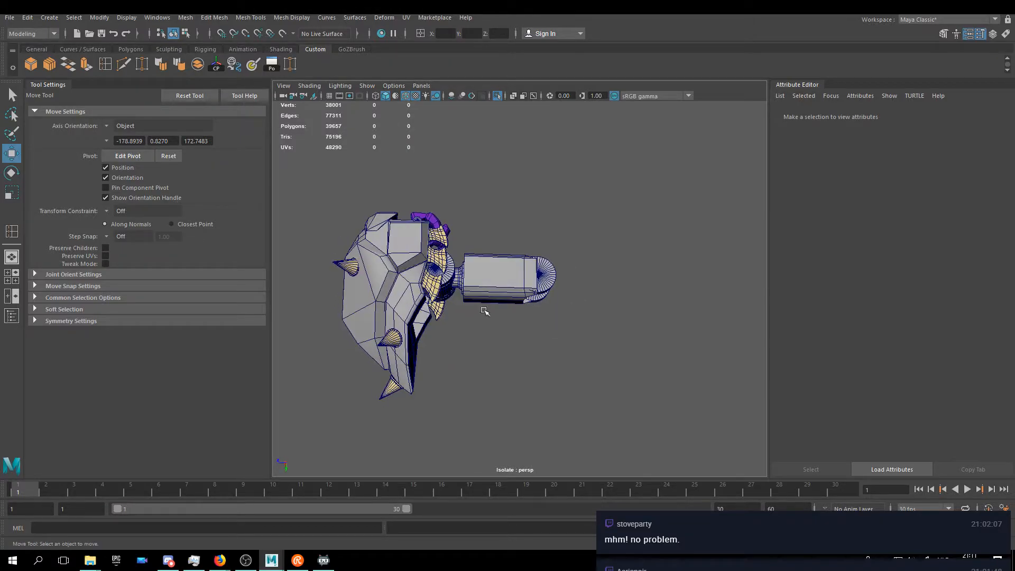
{"action": "right_click_drag", "start_coordinate": [481, 313], "coordinate": [588, 300], "text": "alt"}
{"action": "left_click_drag", "start_coordinate": [589, 301], "coordinate": [566, 255], "text": "alt"}
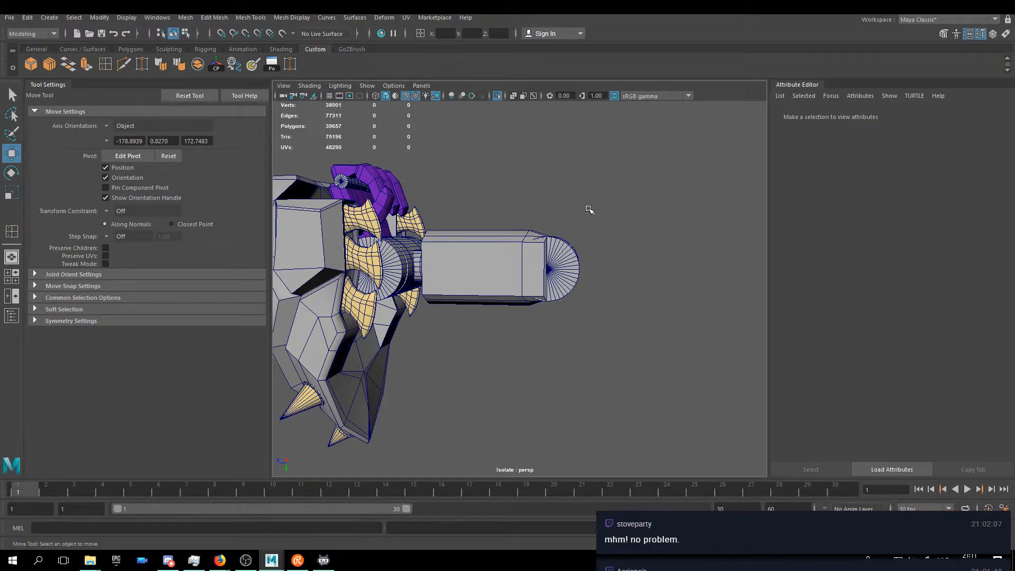
{"action": "left_click_drag", "start_coordinate": [597, 203], "coordinate": [577, 239], "text": "alt"}
{"action": "scroll", "coordinate": [578, 240], "scroll_direction": "up", "scroll_amount": 5}
{"action": "middle_click_drag", "start_coordinate": [592, 241], "coordinate": [522, 358], "text": "alt"}
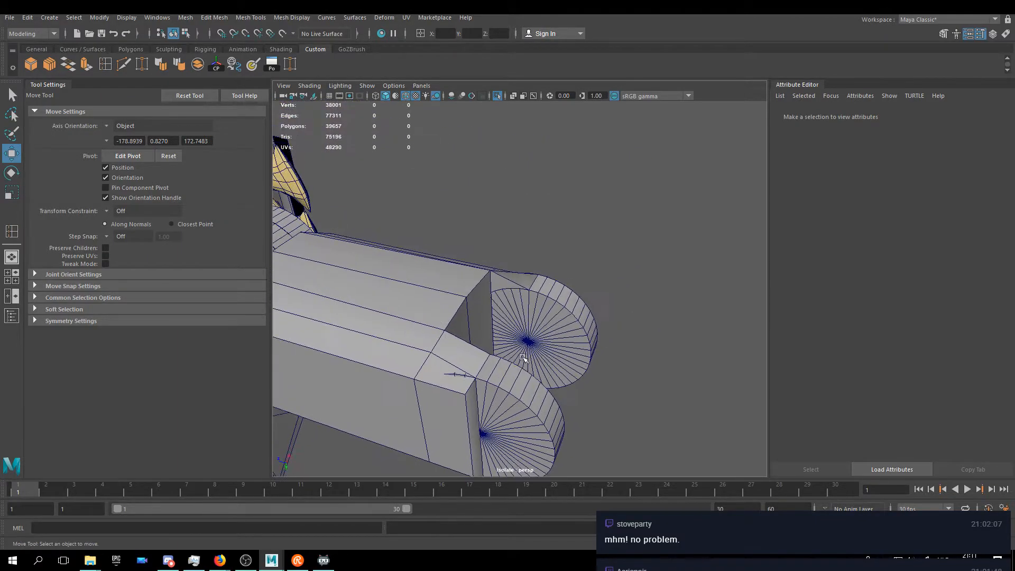
{"action": "left_click", "coordinate": [461, 303]}
{"action": "left_click_drag", "start_coordinate": [461, 302], "coordinate": [472, 296], "text": "alt"}
{"action": "left_click", "coordinate": [569, 265]}
{"action": "left_click_drag", "start_coordinate": [569, 265], "coordinate": [537, 295], "text": "alt"}
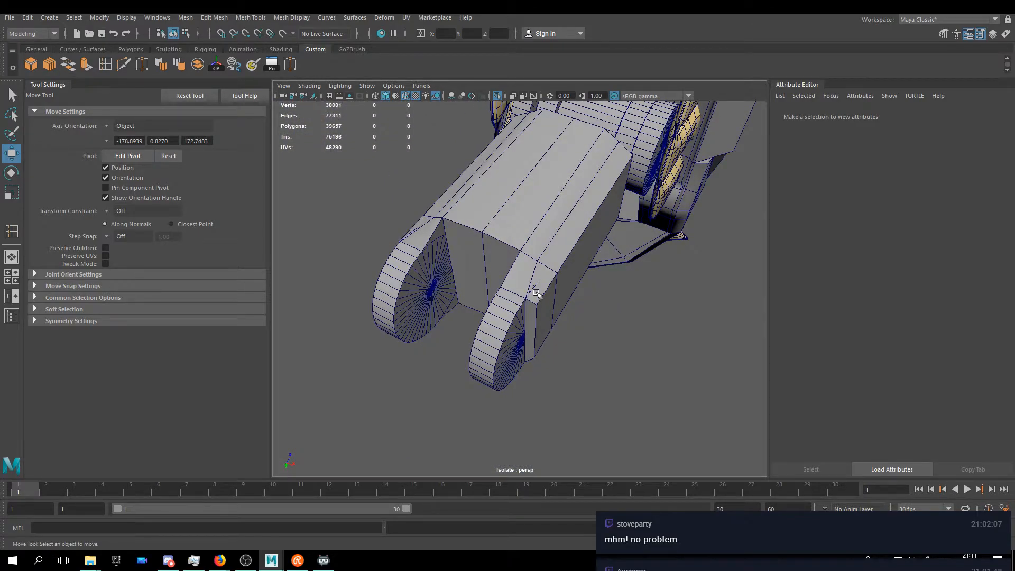
{"action": "left_click_drag", "start_coordinate": [486, 319], "coordinate": [537, 278], "text": "alt"}
- Select the four middle vertices at the base of both prongs and scale them outward across the forearm's width
{"action": "left_click", "coordinate": [529, 245]}
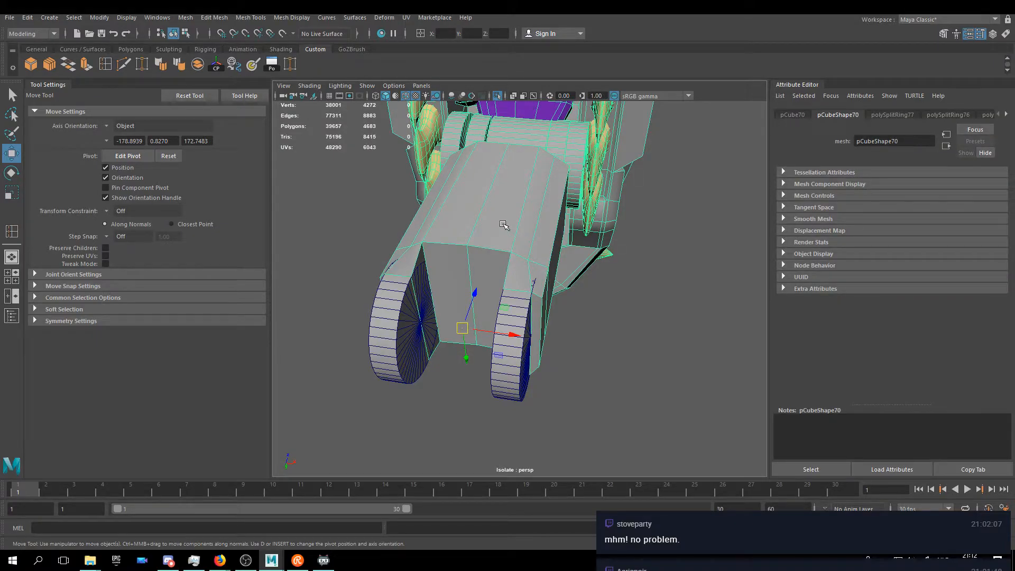
{"action": "key", "text": "F8"}
{"action": "left_click_drag", "start_coordinate": [455, 259], "coordinate": [373, 396], "text": "alt"}
{"action": "left_click", "coordinate": [375, 398], "text": "shift"}
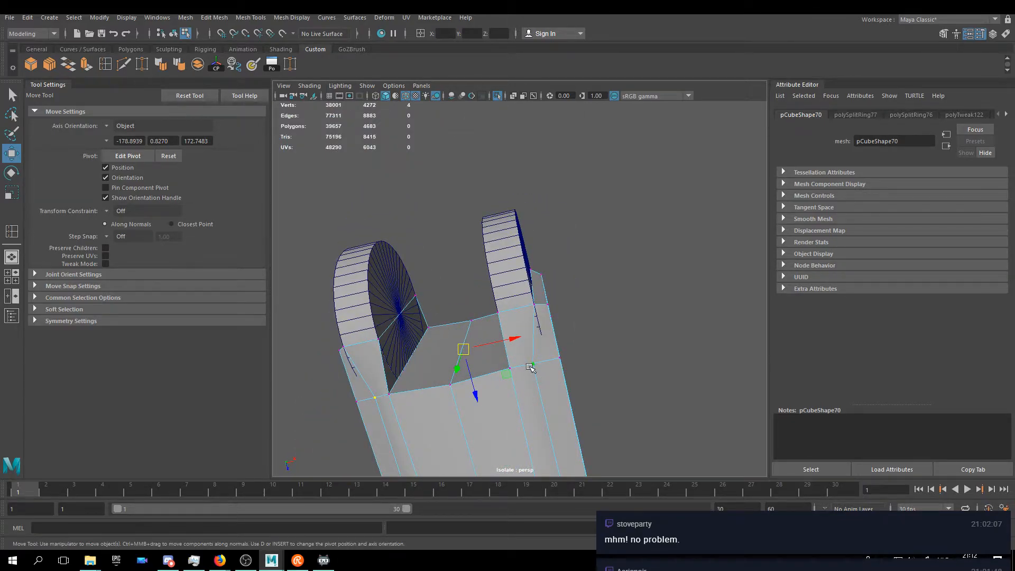
{"action": "key", "text": "r"}
{"action": "left_click_drag", "start_coordinate": [511, 343], "coordinate": [531, 411]}
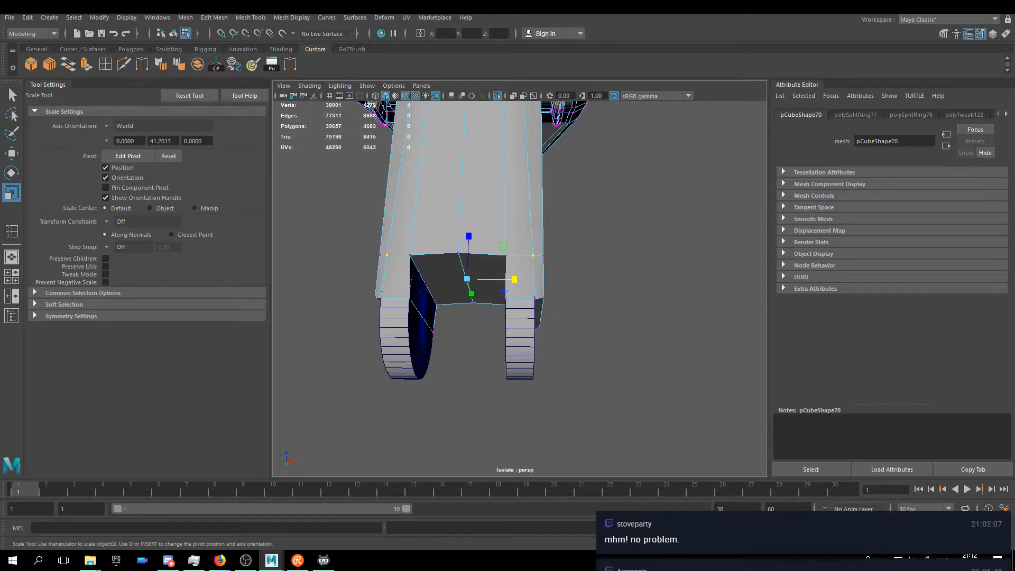
- Inspect the forearm's silhouette and the prong-to-disc transition in object selection from several sides and close up
{"action": "left_click_drag", "start_coordinate": [564, 214], "coordinate": [633, 191], "text": "alt"}
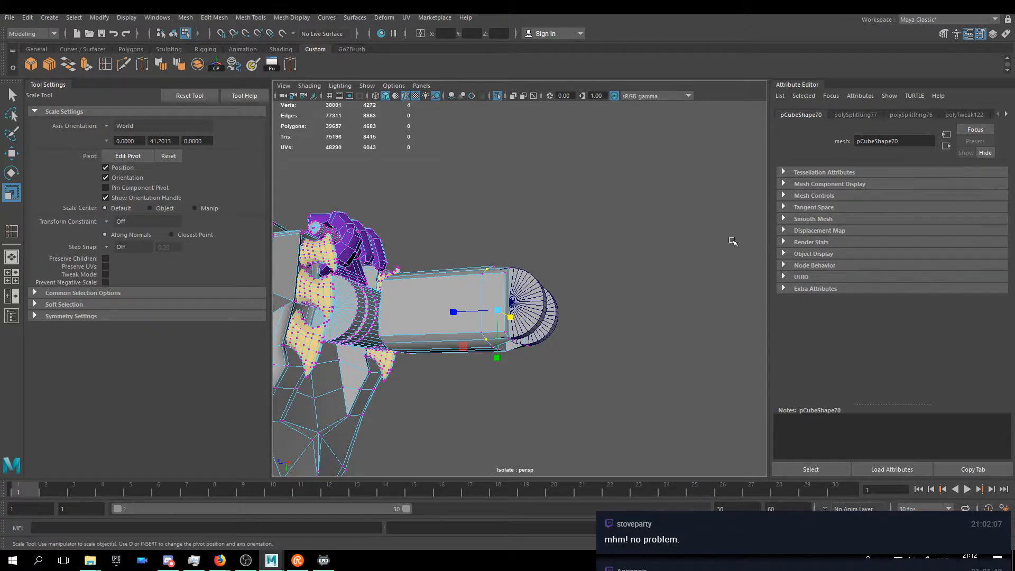
{"action": "right_click_drag", "start_coordinate": [459, 284], "coordinate": [452, 286]}
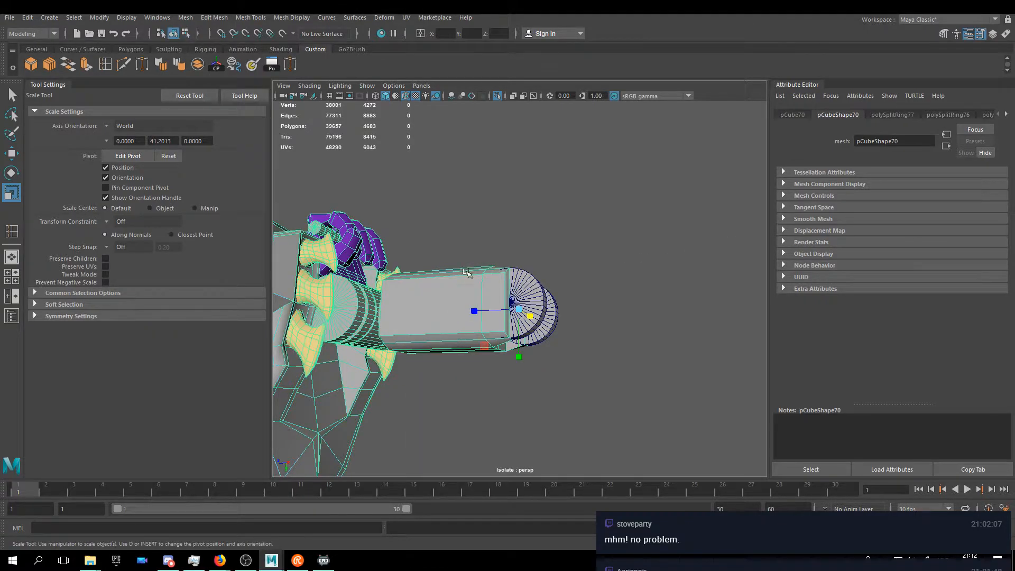
{"action": "left_click", "coordinate": [588, 256]}
{"action": "left_click_drag", "start_coordinate": [588, 256], "coordinate": [586, 287], "text": "alt"}
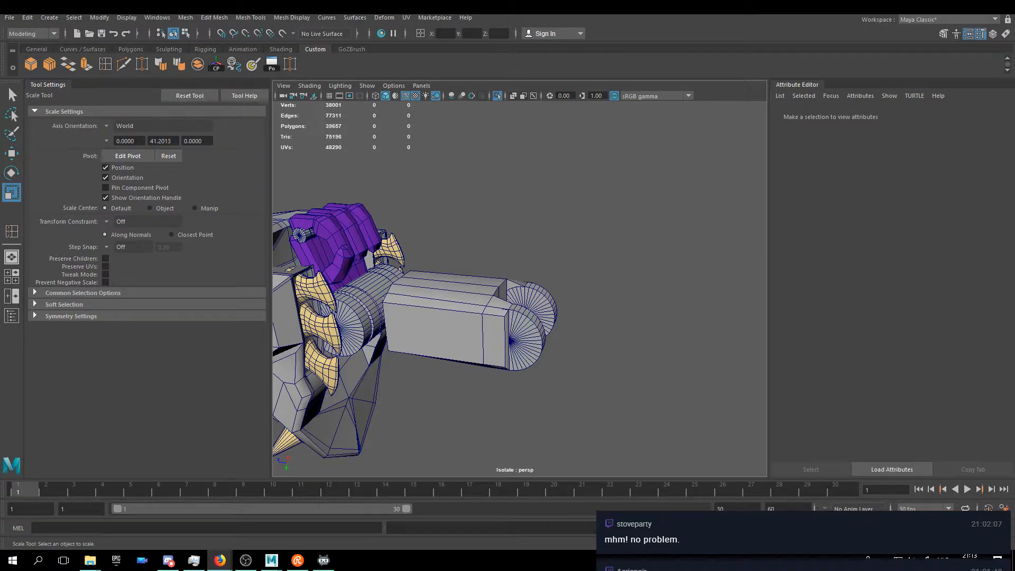
{"action": "mouse_move", "coordinate": [536, 284]}
{"action": "left_mouse_down", "text": "alt"}
{"action": "mouse_move", "coordinate": [609, 275]}
{"action": "mouse_move", "coordinate": [569, 256]}
{"action": "mouse_move", "coordinate": [550, 296]}
{"action": "left_mouse_up", "text": "alt"}
{"action": "left_click", "coordinate": [590, 329]}
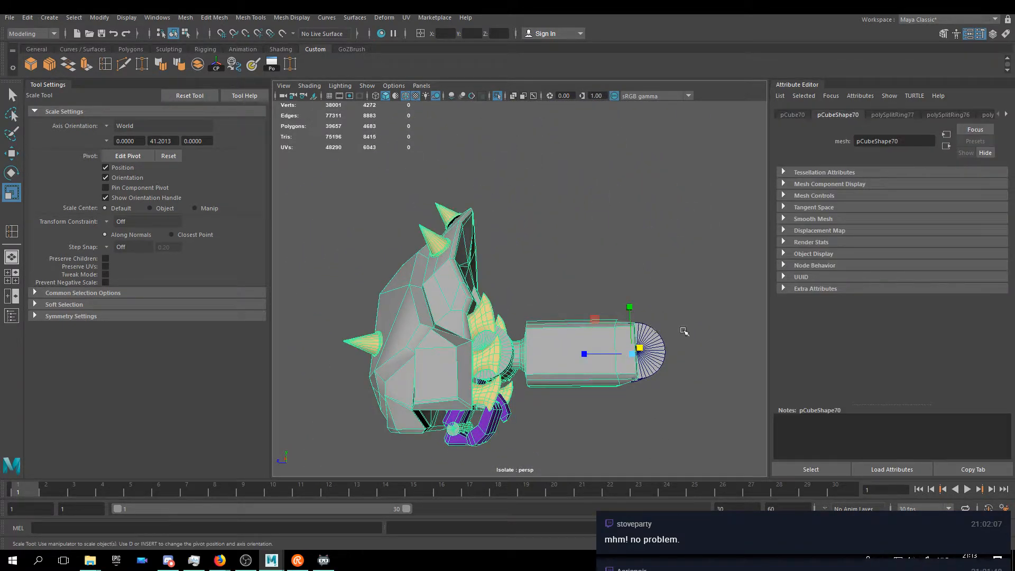
{"action": "key", "text": "alt+Tab"}
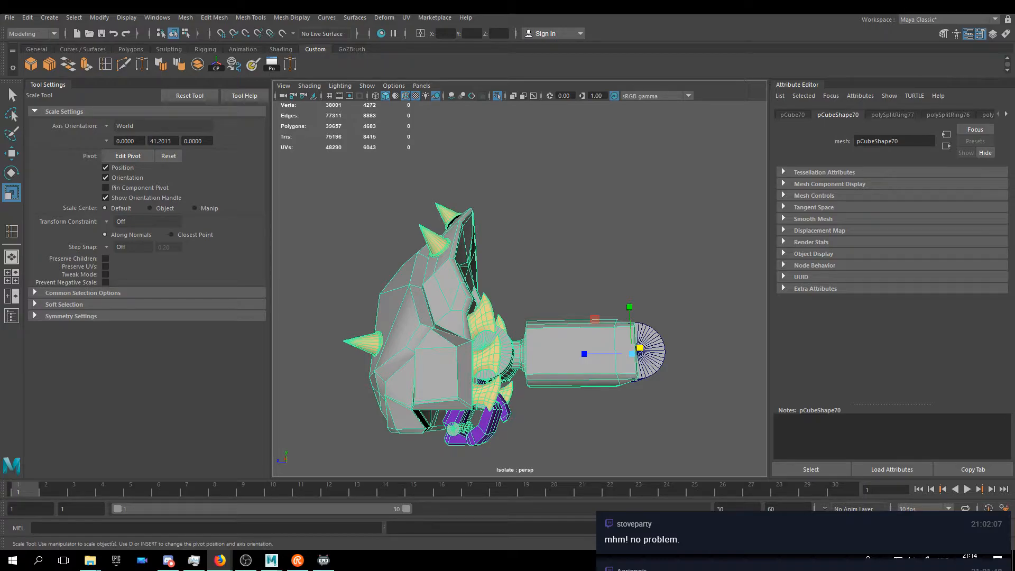
{"action": "left_click_drag", "start_coordinate": [619, 346], "coordinate": [619, 297], "text": "alt"}
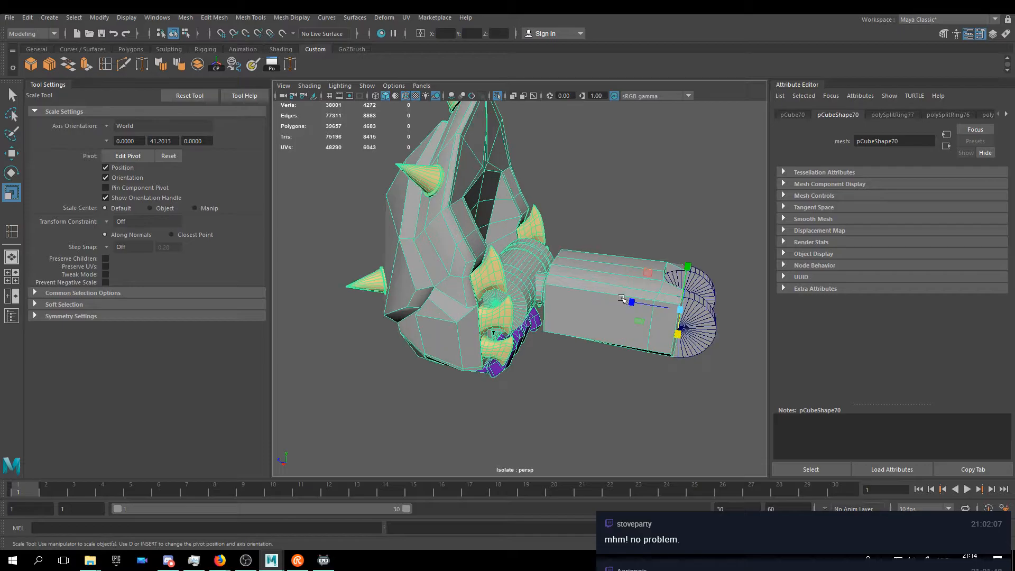
{"action": "scroll", "coordinate": [582, 298], "scroll_direction": "up", "scroll_amount": 5}
{"action": "right_click_drag", "start_coordinate": [478, 307], "coordinate": [524, 249]}
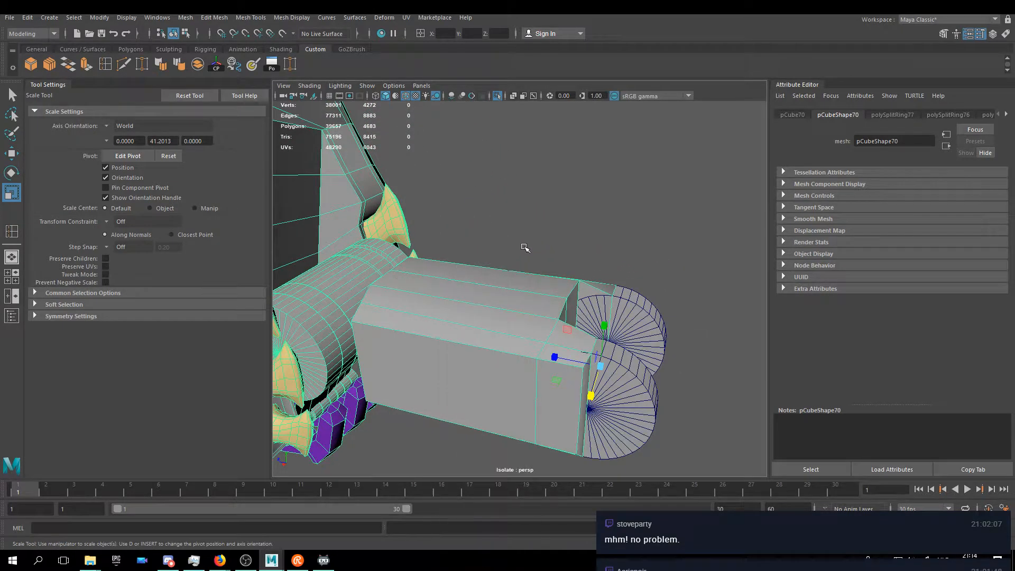
{"action": "left_click", "coordinate": [529, 241]}
{"action": "left_click_drag", "start_coordinate": [469, 306], "coordinate": [481, 283], "text": "alt"}
{"action": "middle_click_drag", "start_coordinate": [524, 341], "coordinate": [606, 210], "text": "alt"}
{"action": "left_click_drag", "start_coordinate": [606, 210], "coordinate": [335, 220], "text": "alt"}
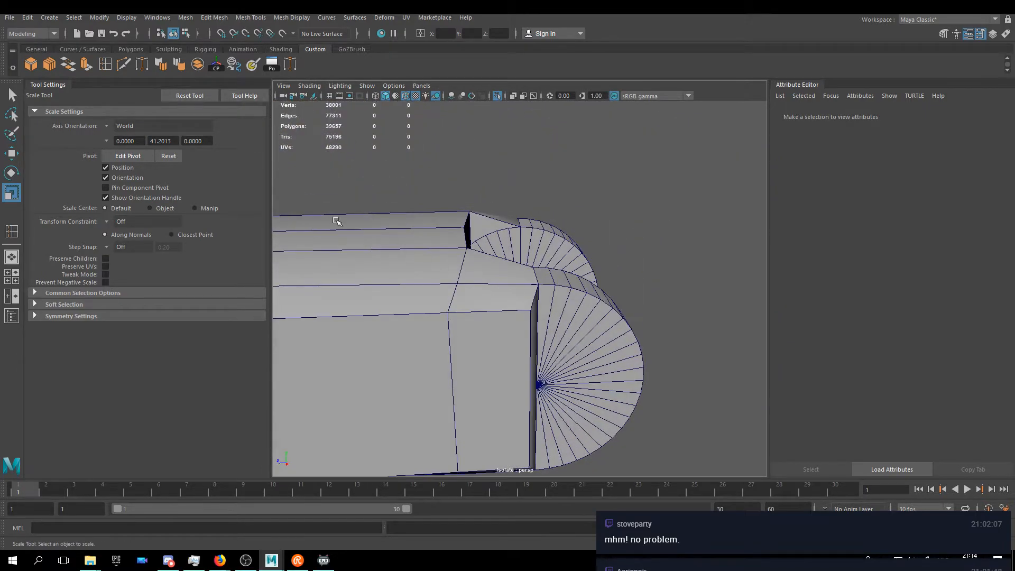
- Insert one edge loop around each prong, midway between its base and the joint disc
{"action": "left_click", "coordinate": [105, 65]}
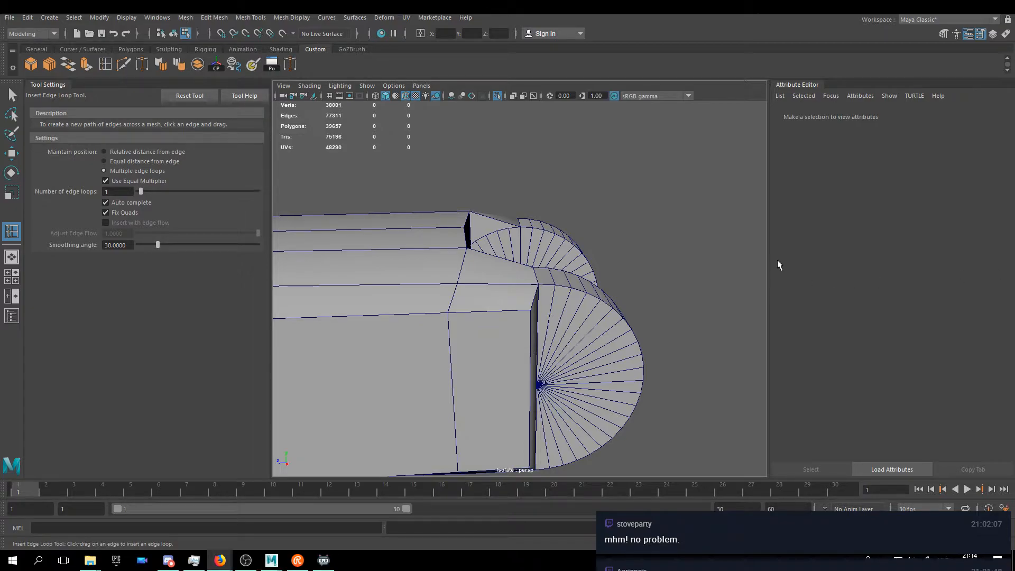
{"action": "left_click", "coordinate": [503, 284]}
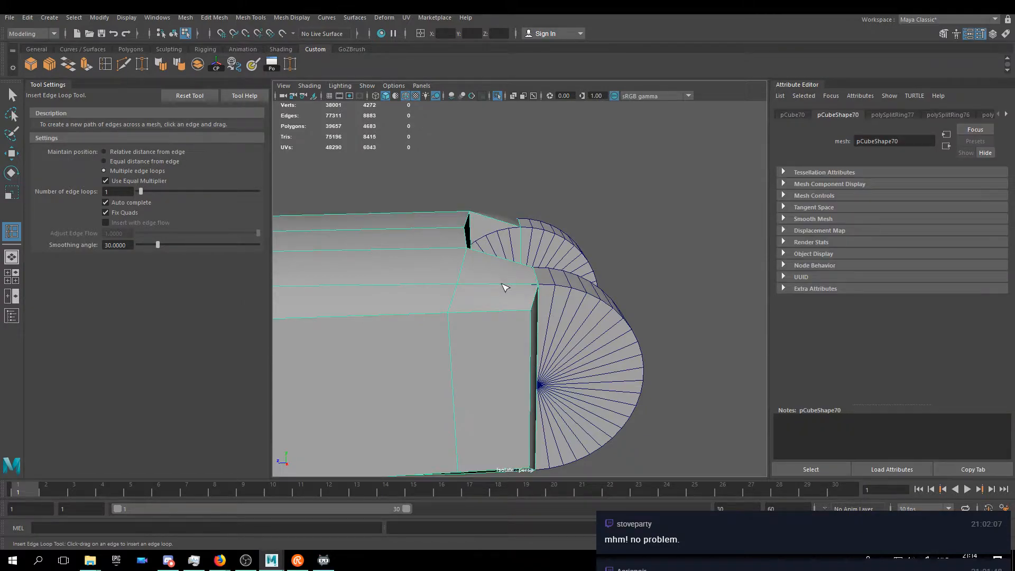
{"action": "key", "text": "alt+Tab"}
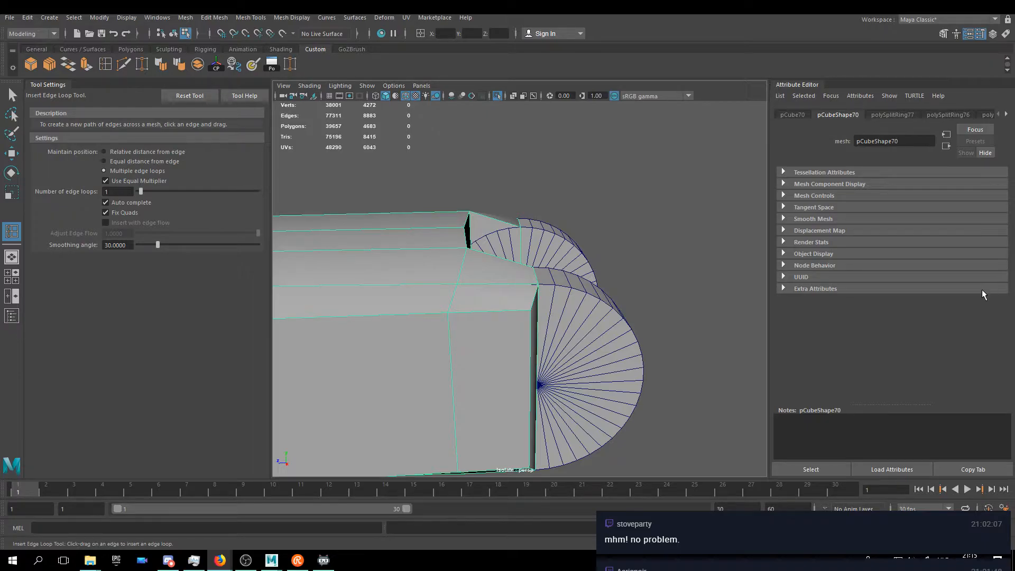
{"action": "left_click_drag", "start_coordinate": [553, 305], "coordinate": [500, 210], "text": "alt"}
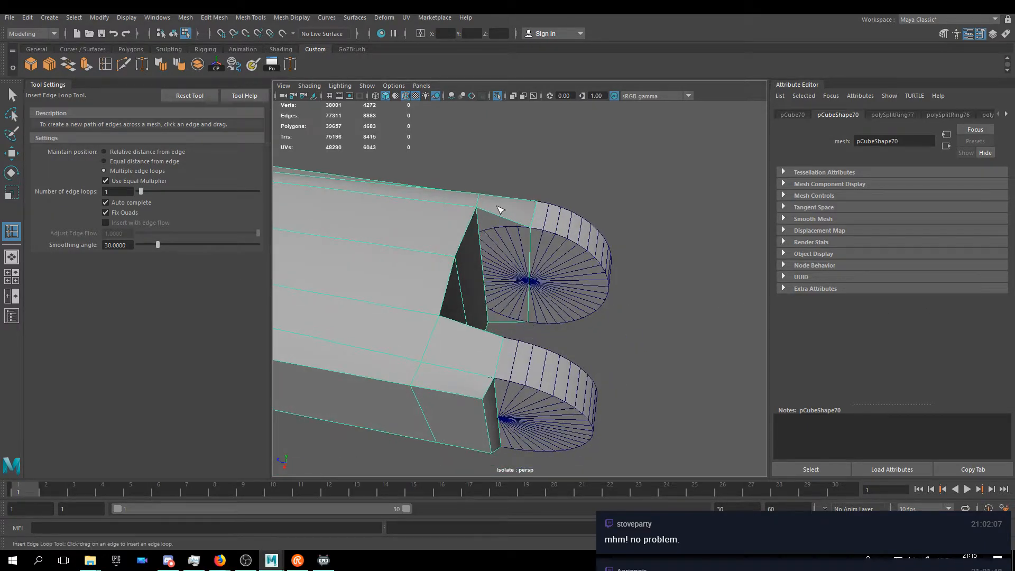
{"action": "left_click", "coordinate": [504, 218]}
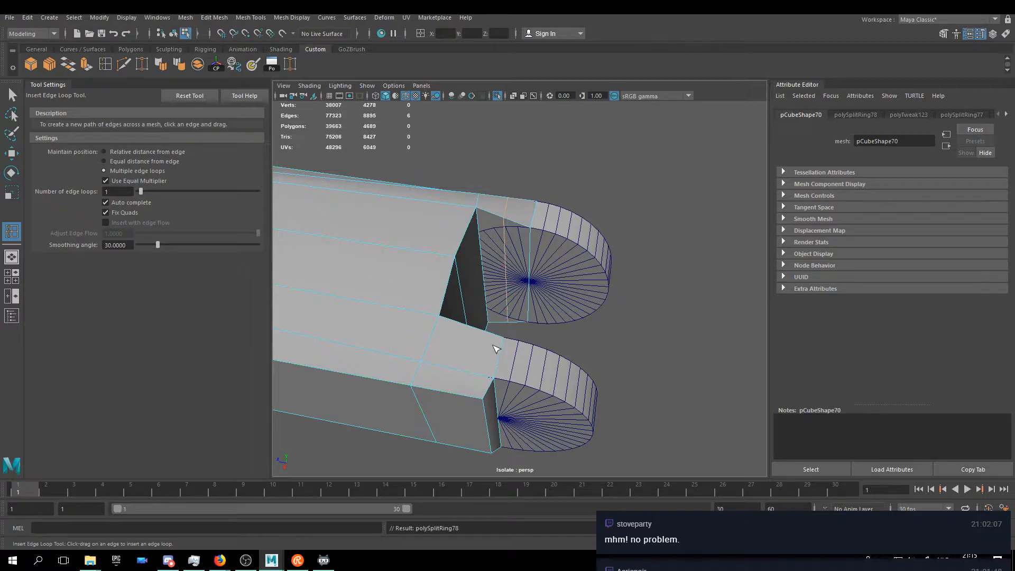
{"action": "left_click", "coordinate": [463, 377]}
- Move the new edge loops of both prongs slightly along the forearm's length
{"action": "key", "text": "w"}
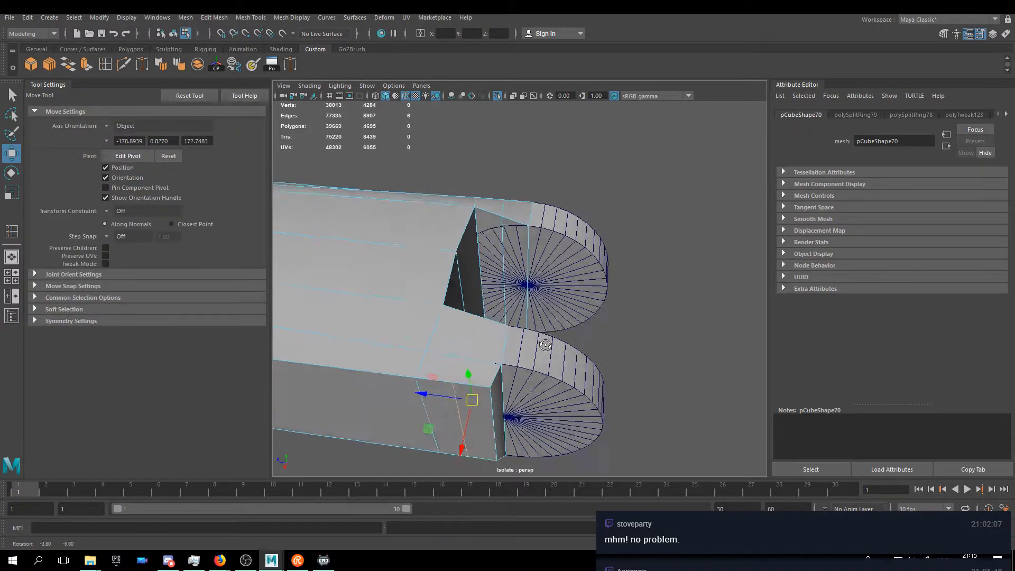
{"action": "left_click_drag", "start_coordinate": [517, 392], "coordinate": [560, 317], "text": "alt"}
{"action": "left_click_drag", "start_coordinate": [443, 364], "coordinate": [448, 364]}
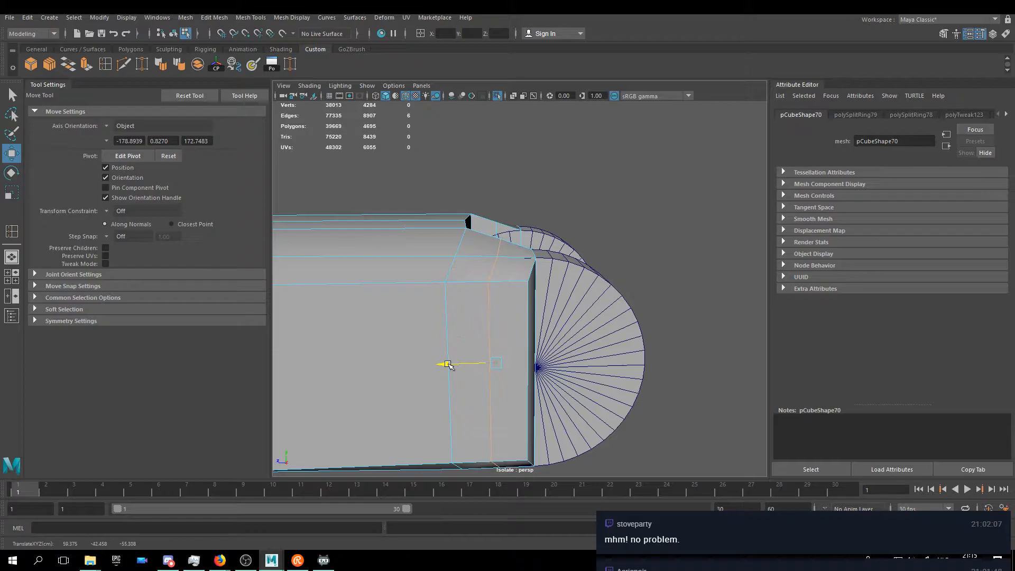
{"action": "double_click", "coordinate": [496, 230], "text": "shift"}
{"action": "left_click_drag", "start_coordinate": [442, 330], "coordinate": [420, 264]}
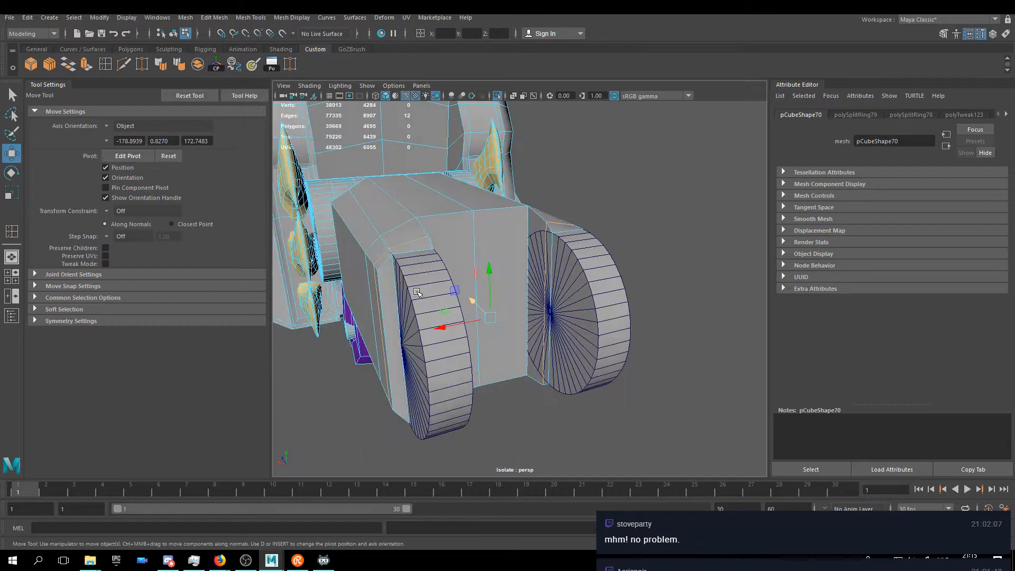
- Select the upper vertices of both prongs beside the joint discs and move them slightly along the vertical axis
{"action": "key", "text": "F9"}
{"action": "left_click", "coordinate": [391, 247]}
{"action": "left_click_drag", "start_coordinate": [546, 242], "coordinate": [587, 238], "text": "alt"}
{"action": "left_click", "coordinate": [595, 236], "text": "shift"}
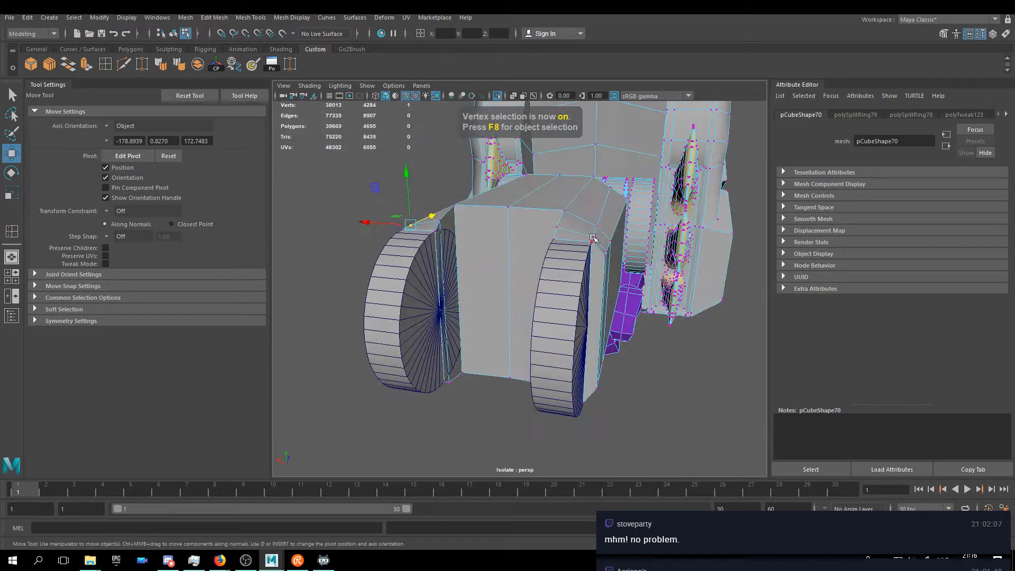
{"action": "left_click_drag", "start_coordinate": [497, 184], "coordinate": [453, 186]}
- Select the upper outer corner vertices of both prongs next to the discs and lower them slightly
{"action": "left_click_drag", "start_coordinate": [529, 259], "coordinate": [601, 260], "text": "alt"}
{"action": "left_click", "coordinate": [605, 257]}
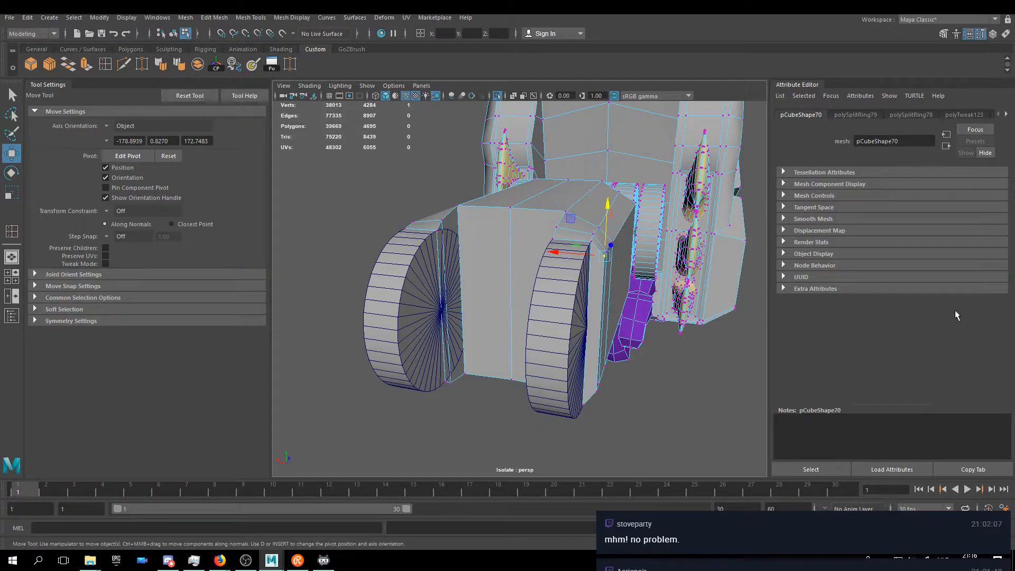
{"action": "key", "text": "f"}
{"action": "left_click", "coordinate": [520, 294], "text": "shift"}
{"action": "left_click_drag", "start_coordinate": [510, 212], "coordinate": [514, 221]}
{"action": "left_click_drag", "start_coordinate": [575, 356], "coordinate": [582, 316], "text": "alt"}
{"action": "middle_click_drag", "start_coordinate": [581, 325], "coordinate": [588, 297], "text": "alt"}
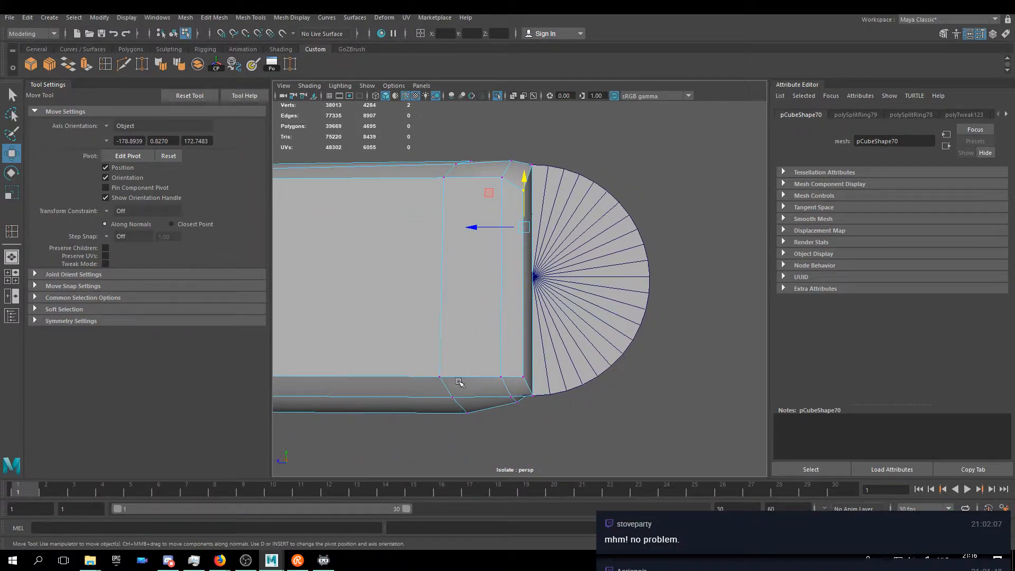
- Select the lower outer corner vertices of both prongs next to the discs and raise them slightly
{"action": "middle_click_drag", "start_coordinate": [476, 386], "coordinate": [469, 344], "text": "alt"}
{"action": "left_click", "coordinate": [517, 331]}
{"action": "left_click", "coordinate": [534, 333]}
{"action": "left_click_drag", "start_coordinate": [643, 330], "coordinate": [460, 338], "text": "alt"}
{"action": "left_click_drag", "start_coordinate": [590, 338], "coordinate": [564, 316], "text": "alt"}
{"action": "left_click_drag", "start_coordinate": [490, 293], "coordinate": [485, 285]}
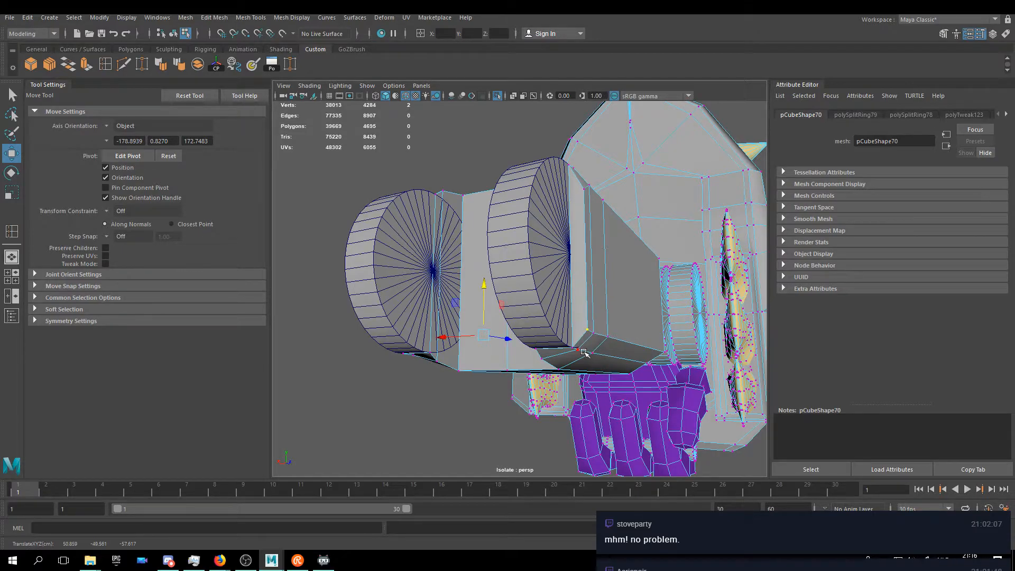
- Select the lower outer vertices of both prongs' middle edge loops and adjust their height
{"action": "left_click_drag", "start_coordinate": [584, 353], "coordinate": [417, 331], "text": "alt"}
{"action": "left_click", "coordinate": [415, 320], "text": "shift"}
{"action": "left_click_drag", "start_coordinate": [497, 306], "coordinate": [475, 341], "text": "alt"}
{"action": "left_click_drag", "start_coordinate": [581, 351], "coordinate": [549, 339], "text": "alt"}
{"action": "left_click", "coordinate": [545, 316], "text": "shift"}
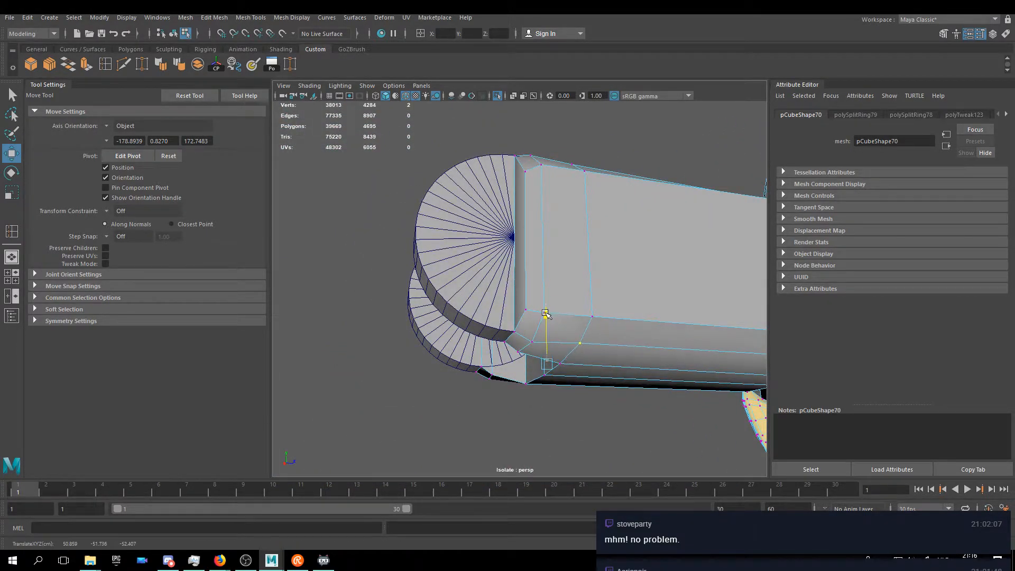
{"action": "left_click_drag", "start_coordinate": [545, 316], "coordinate": [584, 330], "text": "alt"}
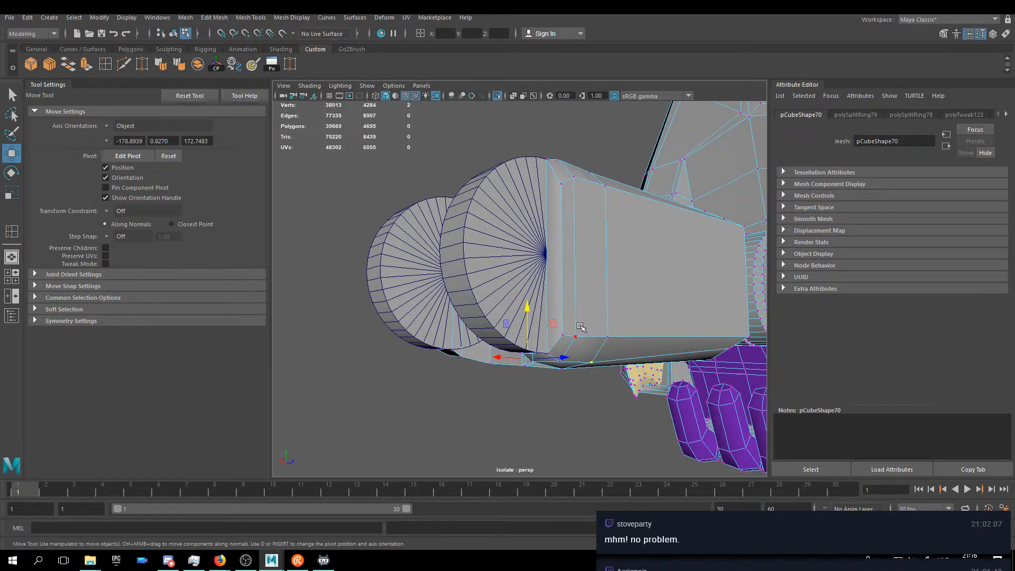
- Select the inner underside vertices of both prongs' middle edge loops and lower them slightly
{"action": "right_click_drag", "start_coordinate": [592, 267], "coordinate": [632, 255]}
{"action": "left_click", "coordinate": [592, 161]}
{"action": "left_click_drag", "start_coordinate": [412, 317], "coordinate": [546, 321], "text": "alt"}
{"action": "left_click", "coordinate": [522, 349]}
{"action": "key", "text": "F9"}
{"action": "left_click", "coordinate": [402, 322], "text": "shift"}
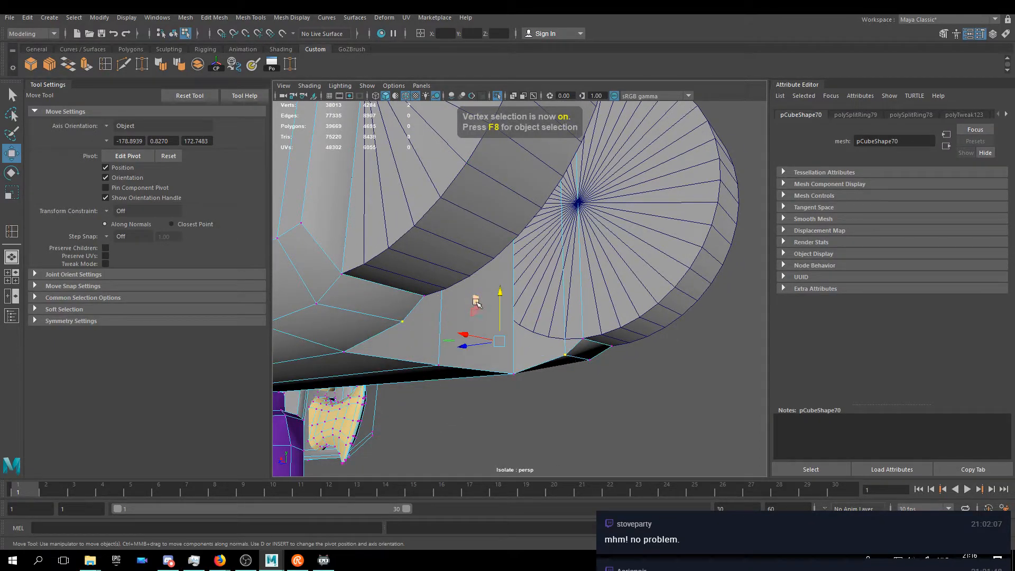
{"action": "left_click_drag", "start_coordinate": [506, 292], "coordinate": [502, 301]}
{"action": "left_click_drag", "start_coordinate": [502, 302], "coordinate": [608, 332], "text": "alt"}
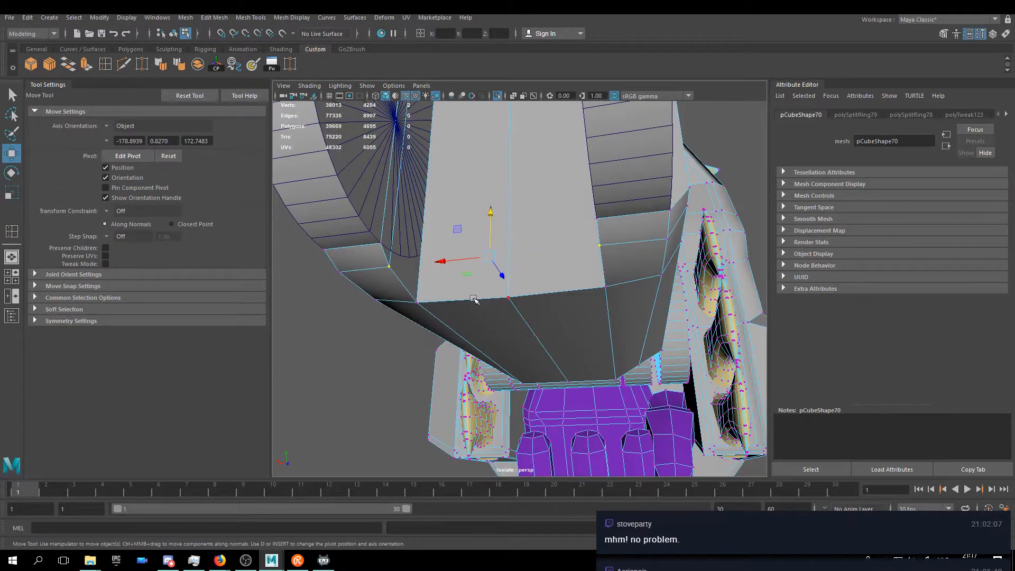
- Examine the prong-to-disc transition from below, above and the side, picking the matching vertices of both prongs
{"action": "right_click_drag", "start_coordinate": [492, 282], "coordinate": [543, 264]}
{"action": "right_click_drag", "start_coordinate": [473, 247], "coordinate": [503, 229]}
{"action": "left_click_drag", "start_coordinate": [504, 228], "coordinate": [550, 243], "text": "alt"}
{"action": "right_click_drag", "start_coordinate": [550, 243], "coordinate": [498, 181]}
{"action": "left_click_drag", "start_coordinate": [499, 181], "coordinate": [479, 249], "text": "alt"}
{"action": "right_click_drag", "start_coordinate": [464, 264], "coordinate": [453, 254]}
{"action": "left_click", "coordinate": [453, 255]}
{"action": "left_click_drag", "start_coordinate": [453, 255], "coordinate": [572, 293], "text": "alt"}
{"action": "left_click", "coordinate": [540, 349], "text": "shift"}
{"action": "left_click_drag", "start_coordinate": [545, 352], "coordinate": [476, 243], "text": "alt"}
{"action": "left_click", "coordinate": [589, 214]}
- Return to object selection, deselect the forearm and save the scene
{"action": "right_click_drag", "start_coordinate": [454, 248], "coordinate": [547, 178]}
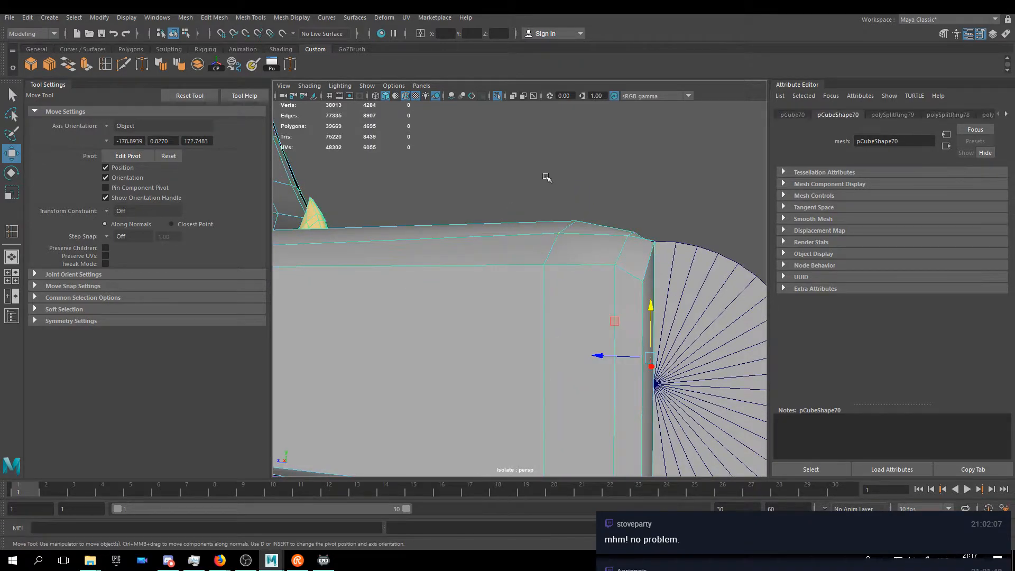
{"action": "left_click", "coordinate": [548, 178]}
{"action": "left_click_drag", "start_coordinate": [595, 280], "coordinate": [550, 300], "text": "alt"}
{"action": "key", "text": "ctrl+s"}
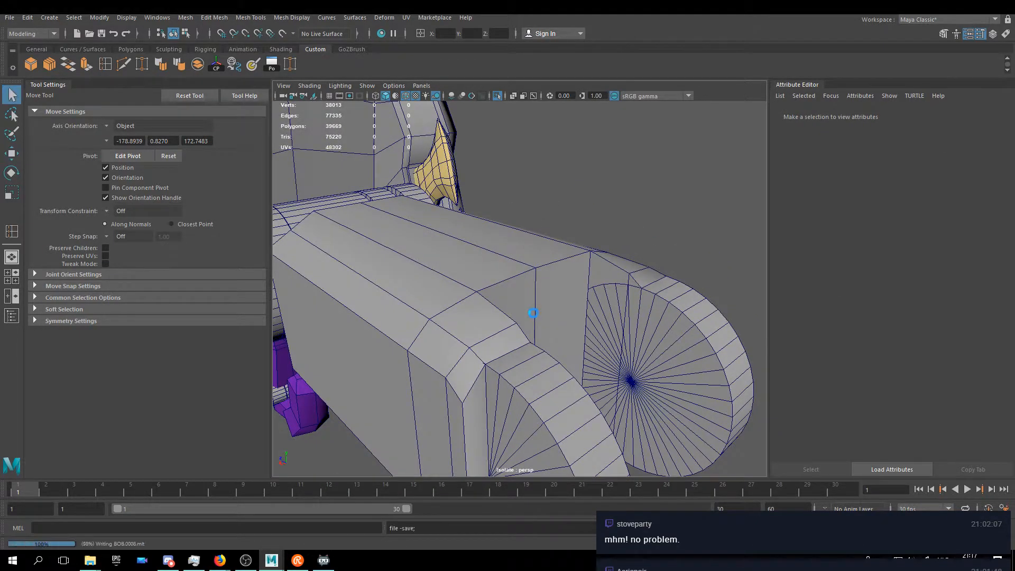
{"action": "key", "text": "w"}
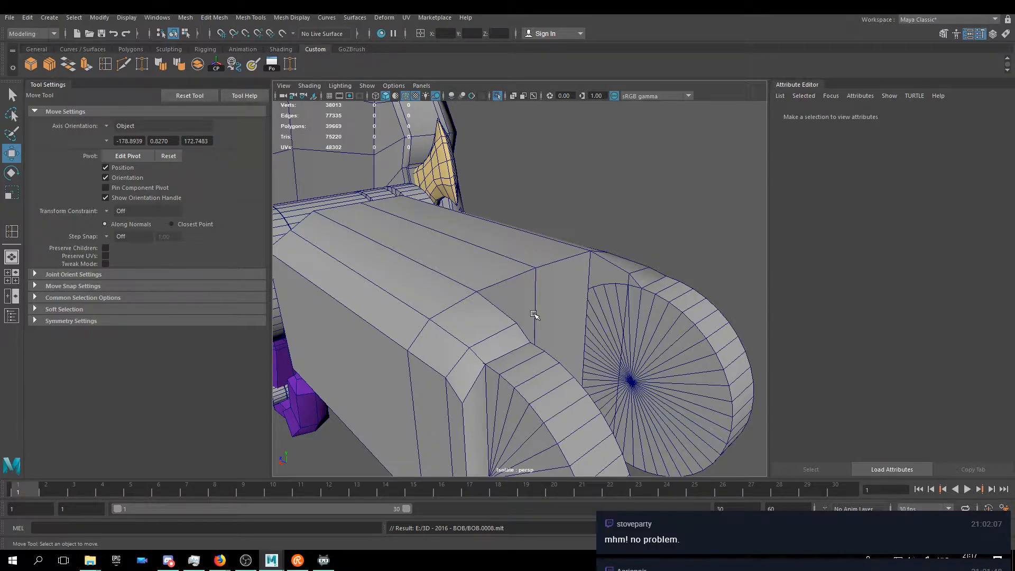
- Select the four upper and lower edges of the forearm's end face between the prongs and bevel them
{"action": "right_click_drag", "start_coordinate": [507, 275], "coordinate": [509, 272]}
{"action": "mouse_move", "coordinate": [497, 265]}
{"action": "left_mouse_down", "text": "alt"}
{"action": "mouse_move", "coordinate": [485, 245]}
{"action": "mouse_move", "coordinate": [571, 243]}
{"action": "mouse_move", "coordinate": [553, 319]}
{"action": "mouse_move", "coordinate": [490, 344]}
{"action": "mouse_move", "coordinate": [540, 347]}
{"action": "mouse_move", "coordinate": [535, 317]}
{"action": "mouse_move", "coordinate": [281, 324]}
{"action": "mouse_move", "coordinate": [328, 350]}
{"action": "mouse_move", "coordinate": [352, 317]}
{"action": "mouse_move", "coordinate": [411, 275]}
{"action": "mouse_move", "coordinate": [540, 392]}
{"action": "mouse_move", "coordinate": [649, 318]}
{"action": "mouse_move", "coordinate": [623, 340]}
{"action": "mouse_move", "coordinate": [483, 310]}
{"action": "mouse_move", "coordinate": [512, 273]}
{"action": "left_mouse_up", "text": "alt"}
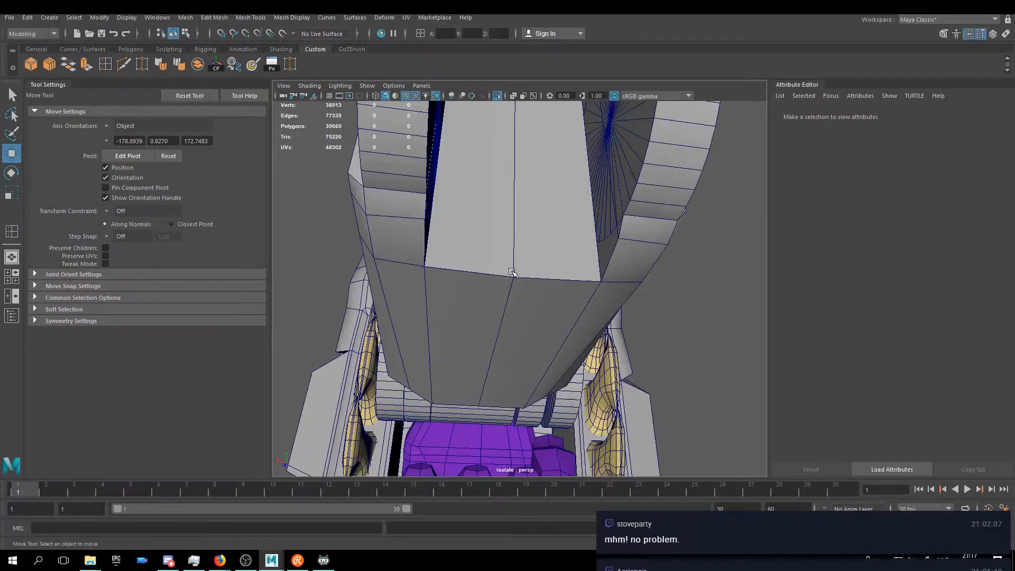
{"action": "left_click", "coordinate": [512, 272]}
{"action": "right_click_drag", "start_coordinate": [476, 254], "coordinate": [473, 228]}
{"action": "left_click", "coordinate": [502, 274]}
{"action": "left_click_drag", "start_coordinate": [543, 258], "coordinate": [530, 231], "text": "alt"}
{"action": "left_click_drag", "start_coordinate": [417, 260], "coordinate": [667, 228], "text": "alt"}
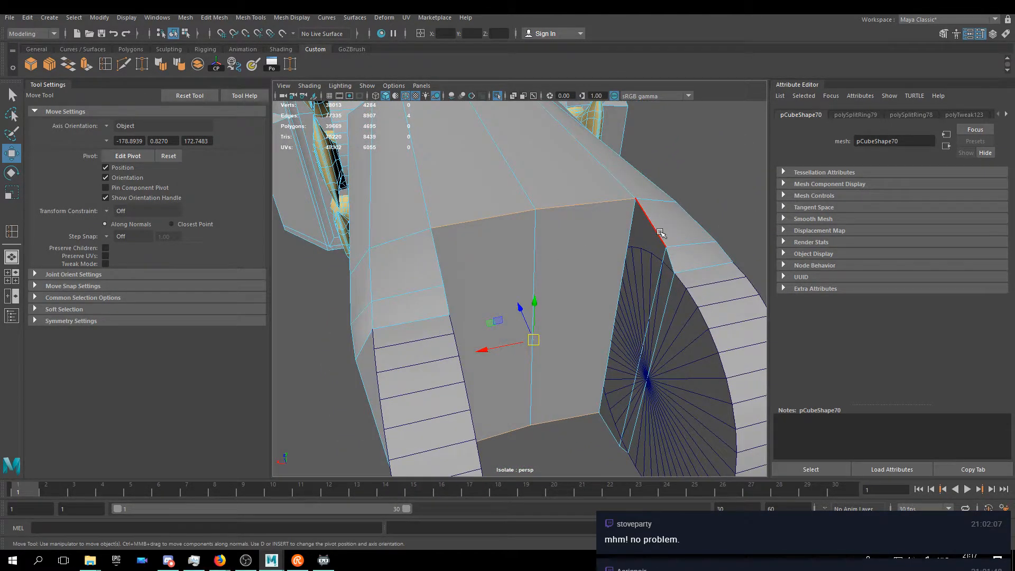
{"action": "left_click", "coordinate": [30, 67]}
{"action": "left_click", "coordinate": [549, 324]}
{"action": "left_click_drag", "start_coordinate": [575, 322], "coordinate": [472, 223], "text": "alt"}
- Set the bevel's Fraction to 0.191
{"action": "right_click_drag", "start_coordinate": [471, 222], "coordinate": [508, 203]}
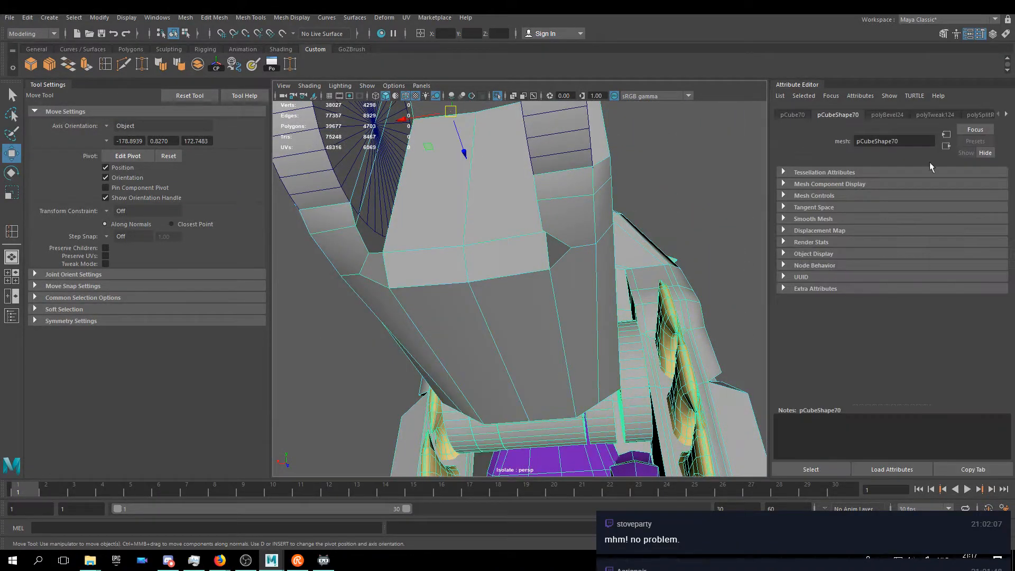
{"action": "left_click", "coordinate": [894, 114]}
{"action": "left_click_drag", "start_coordinate": [950, 208], "coordinate": [918, 208]}
{"action": "left_click_drag", "start_coordinate": [507, 249], "coordinate": [552, 210], "text": "alt"}
- Select the four short end edges of the bevel strips and scale them inward across the forearm's width
{"action": "right_click_drag", "start_coordinate": [565, 190], "coordinate": [565, 161]}
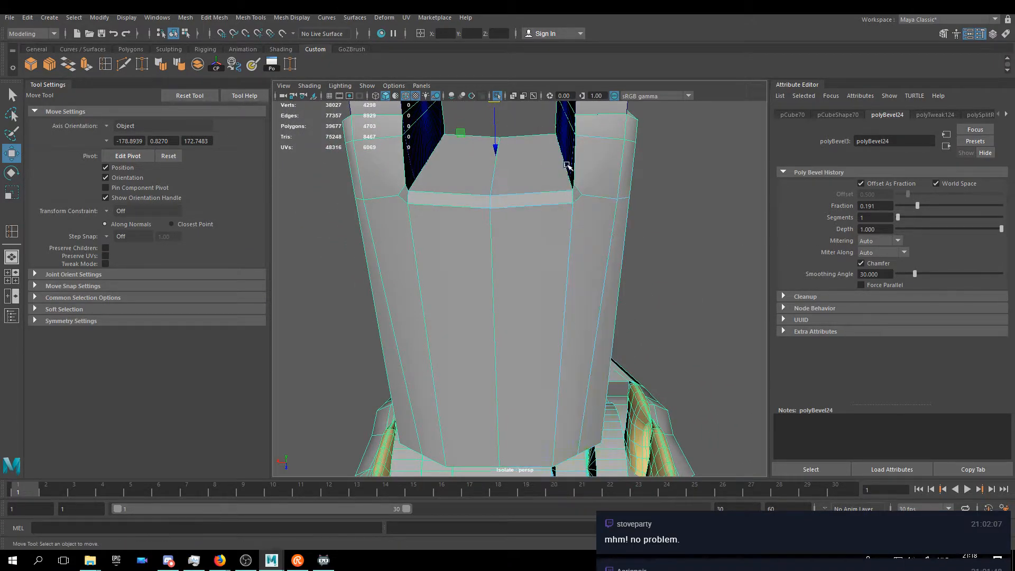
{"action": "left_click", "coordinate": [570, 197]}
{"action": "left_click", "coordinate": [411, 201], "text": "shift"}
{"action": "left_click_drag", "start_coordinate": [418, 203], "coordinate": [405, 291], "text": "alt"}
{"action": "left_click", "coordinate": [360, 218], "text": "shift"}
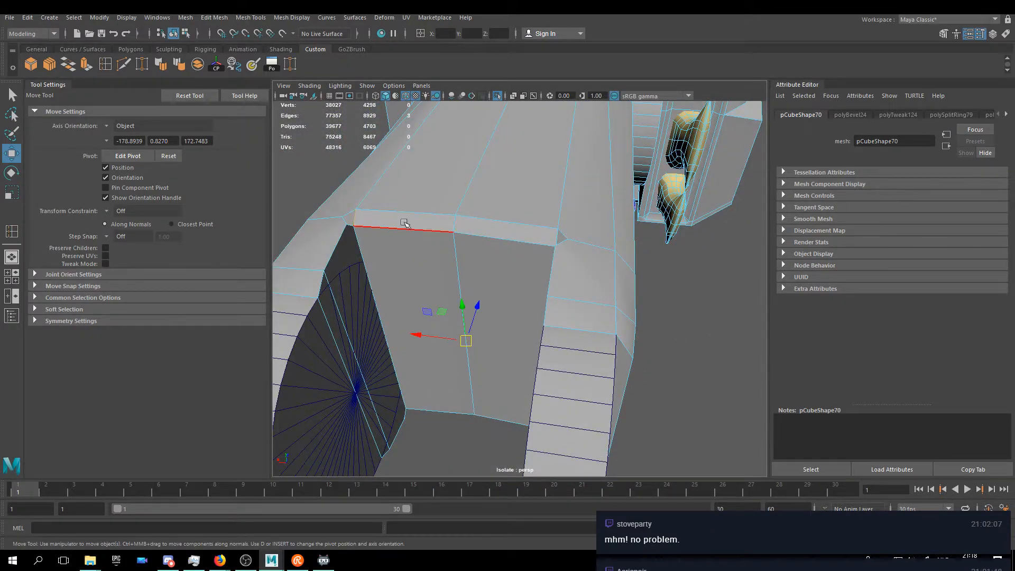
{"action": "left_click_drag", "start_coordinate": [396, 220], "coordinate": [552, 228], "text": "alt"}
{"action": "left_click", "coordinate": [596, 230], "text": "shift"}
{"action": "key", "text": "r"}
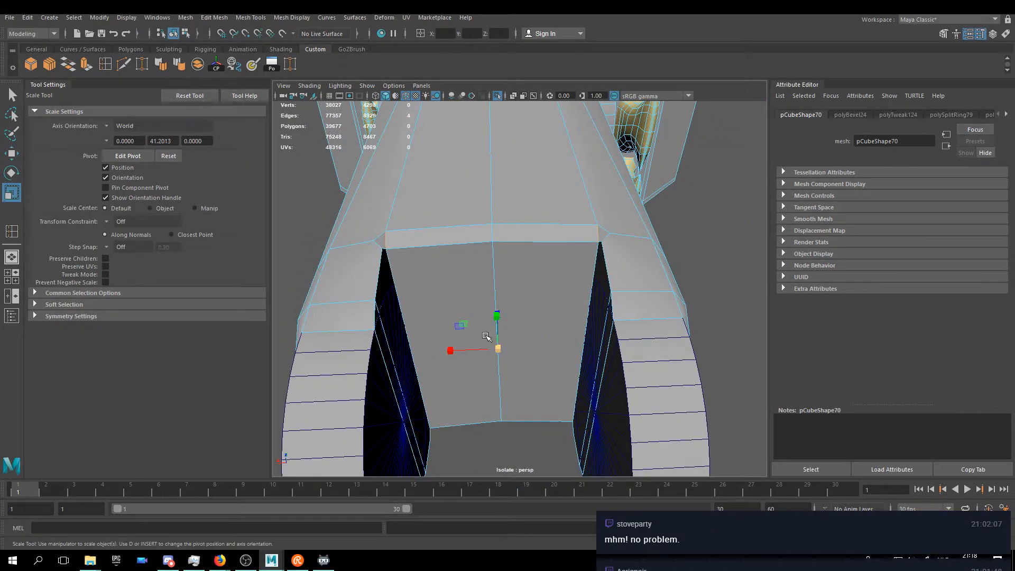
{"action": "left_click_drag", "start_coordinate": [454, 351], "coordinate": [453, 351]}
- Select the corner vertices beside the bevel strips where both prongs begin, on the forearm's top and underside
{"action": "right_click_drag", "start_coordinate": [383, 248], "coordinate": [338, 241]}
{"action": "left_click", "coordinate": [380, 243]}
{"action": "left_click", "coordinate": [386, 248]}
{"action": "left_click_drag", "start_coordinate": [385, 249], "coordinate": [387, 311], "text": "alt"}
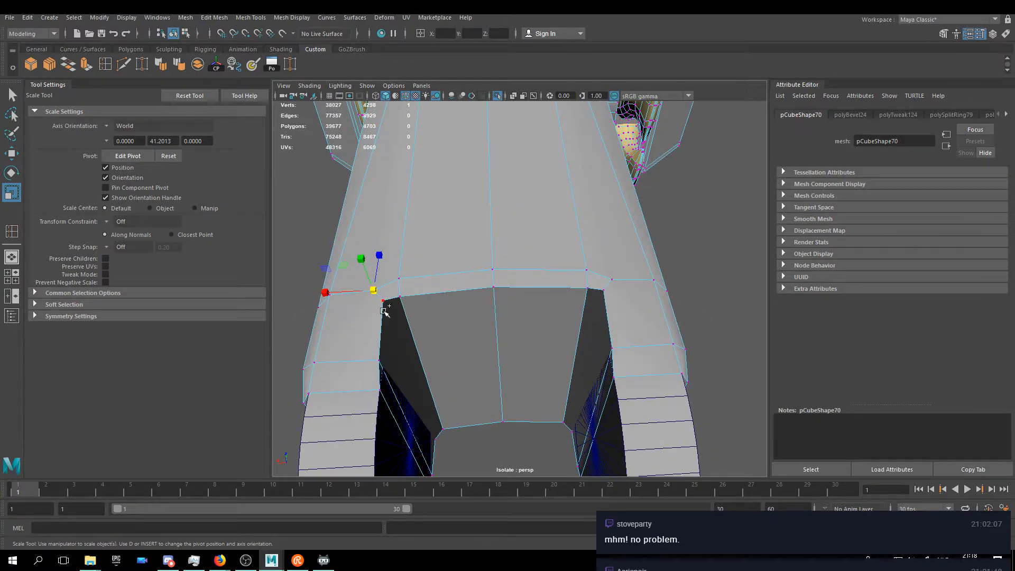
{"action": "left_click", "coordinate": [611, 278], "text": "shift"}
{"action": "left_click", "coordinate": [606, 289], "text": "shift"}
{"action": "left_click_drag", "start_coordinate": [385, 305], "coordinate": [394, 281], "text": "alt"}
{"action": "mouse_move", "coordinate": [420, 177]}
{"action": "left_mouse_down", "text": "alt"}
{"action": "mouse_move", "coordinate": [423, 191]}
{"action": "mouse_move", "coordinate": [427, 166]}
{"action": "left_mouse_up", "text": "alt"}
{"action": "left_click", "coordinate": [426, 161], "text": "shift"}
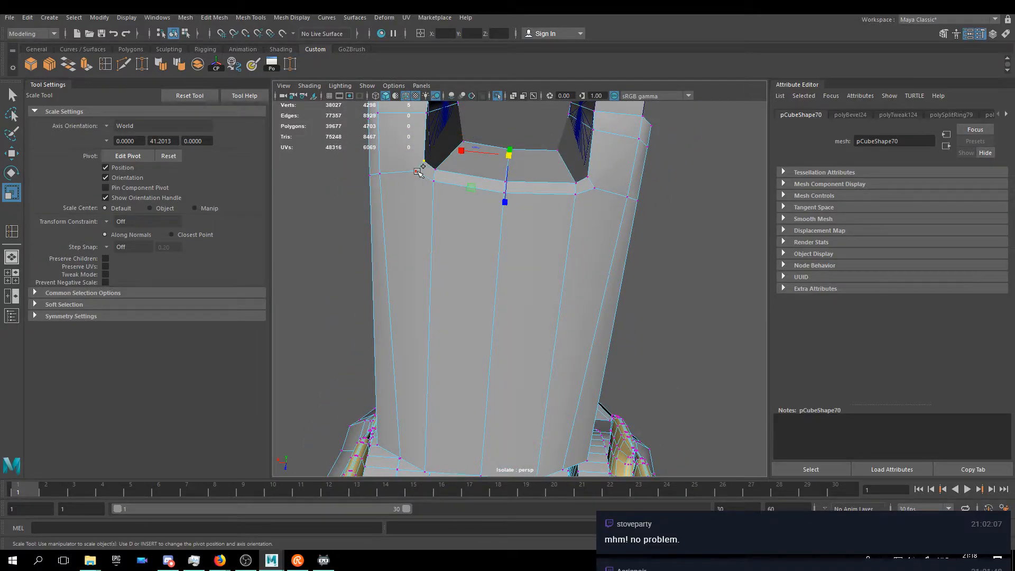
{"action": "left_click_drag", "start_coordinate": [589, 172], "coordinate": [556, 251], "text": "shift"}
- Undo back to the corner vertex selection and scale those vertices across the forearm's width
{"action": "right_click_drag", "start_coordinate": [554, 245], "coordinate": [595, 229]}
{"action": "left_click_drag", "start_coordinate": [654, 305], "coordinate": [627, 233], "text": "alt"}
{"action": "left_click_drag", "start_coordinate": [562, 208], "coordinate": [471, 237], "text": "alt"}
{"action": "key", "text": "ctrl+z"}
{"action": "key", "text": "ctrl+z"}
{"action": "key", "text": "ctrl+z"}
{"action": "key", "text": "ctrl+z"}
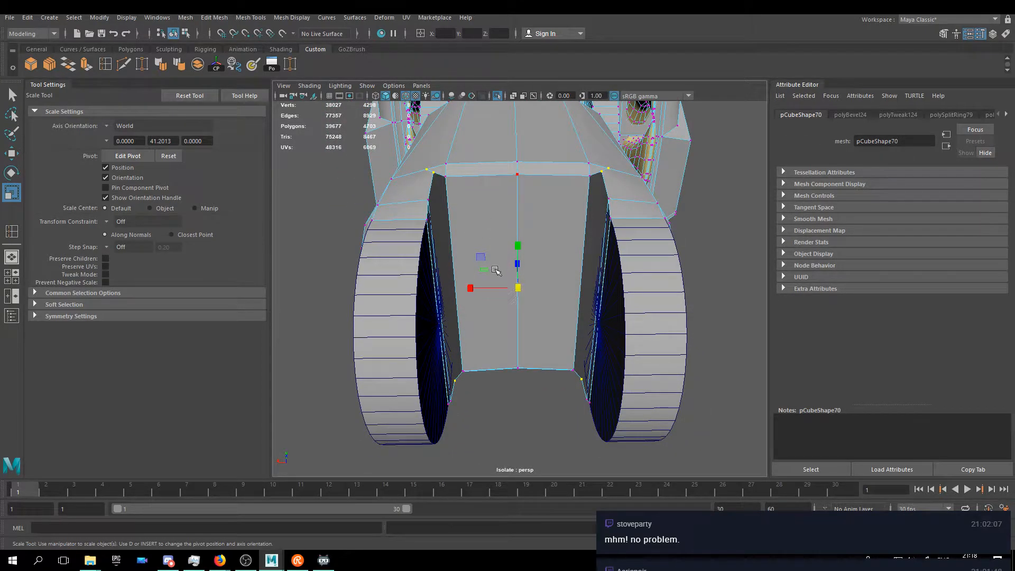
{"action": "left_click_drag", "start_coordinate": [470, 288], "coordinate": [615, 156]}
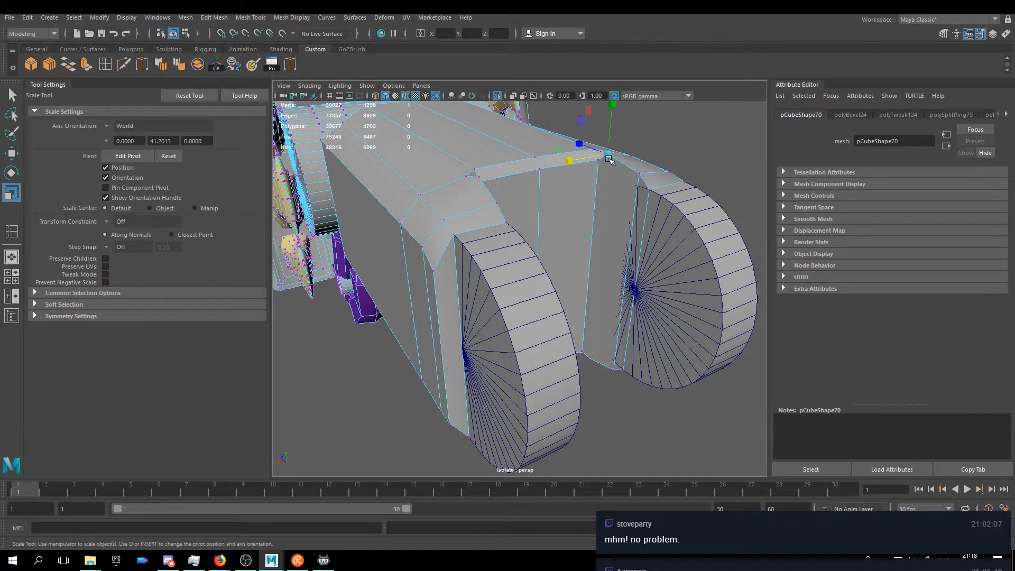
- Select the two corner vertices at the ends of the upper bevel strip and adjust their height
{"action": "left_click_drag", "start_coordinate": [528, 196], "coordinate": [478, 201], "text": "alt"}
{"action": "key", "text": "w"}
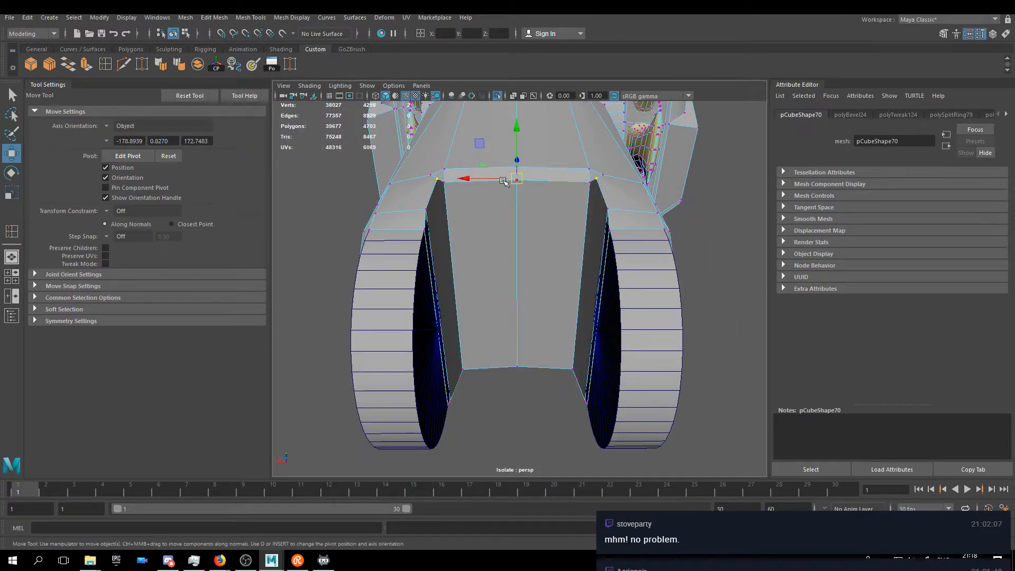
{"action": "left_click_drag", "start_coordinate": [517, 145], "coordinate": [524, 359], "text": "alt"}
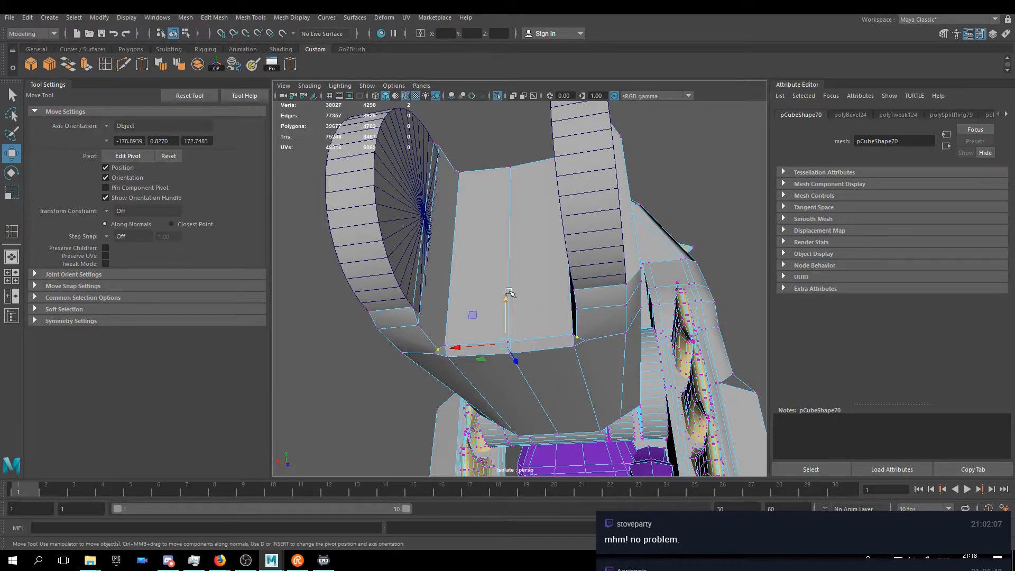
- Return to object selection, deselect the forearm and save the scene
{"action": "left_click_drag", "start_coordinate": [508, 293], "coordinate": [603, 291], "text": "alt"}
{"action": "right_click_drag", "start_coordinate": [610, 250], "coordinate": [653, 239]}
{"action": "left_click_drag", "start_coordinate": [654, 239], "coordinate": [503, 271], "text": "alt"}
{"action": "left_click", "coordinate": [621, 159]}
{"action": "left_click_drag", "start_coordinate": [551, 241], "coordinate": [537, 257], "text": "alt"}
{"action": "left_click", "coordinate": [504, 340]}
{"action": "left_click_drag", "start_coordinate": [503, 340], "coordinate": [518, 341], "text": "alt"}
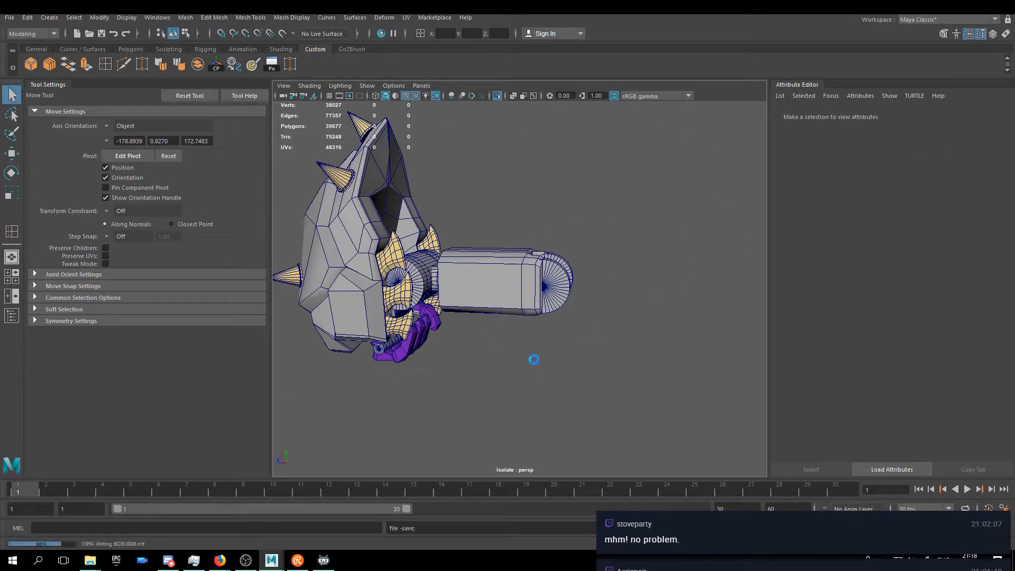
- Inspect the beveled forearm end and the prong transitions from the side, front and close up
{"action": "scroll", "coordinate": [519, 306], "scroll_direction": "up", "scroll_amount": 6}
{"action": "scroll", "coordinate": [518, 306], "scroll_direction": "down", "scroll_amount": 3}
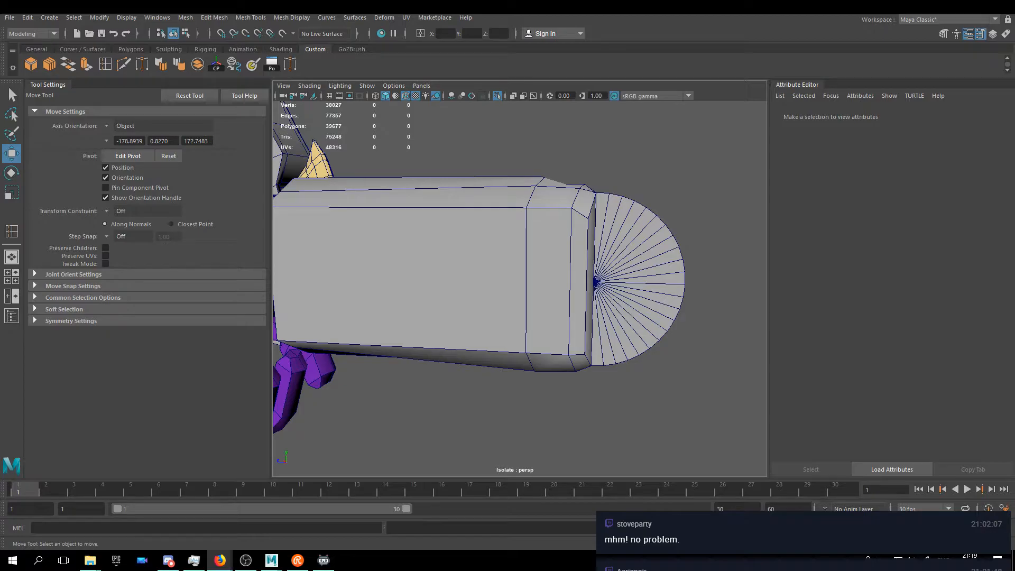
{"action": "right_click_drag", "start_coordinate": [511, 241], "coordinate": [553, 225]}
{"action": "left_click_drag", "start_coordinate": [631, 165], "coordinate": [518, 268], "text": "alt"}
{"action": "left_click", "coordinate": [512, 333]}
{"action": "left_click_drag", "start_coordinate": [394, 278], "coordinate": [553, 243], "text": "alt"}
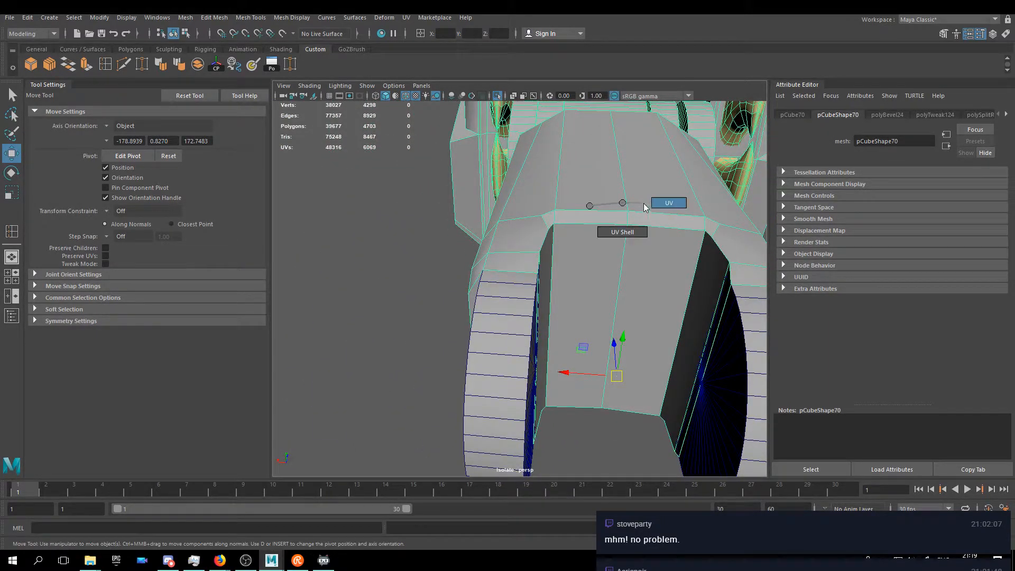
{"action": "left_click", "coordinate": [356, 274]}
{"action": "left_click_drag", "start_coordinate": [355, 275], "coordinate": [497, 312], "text": "alt"}
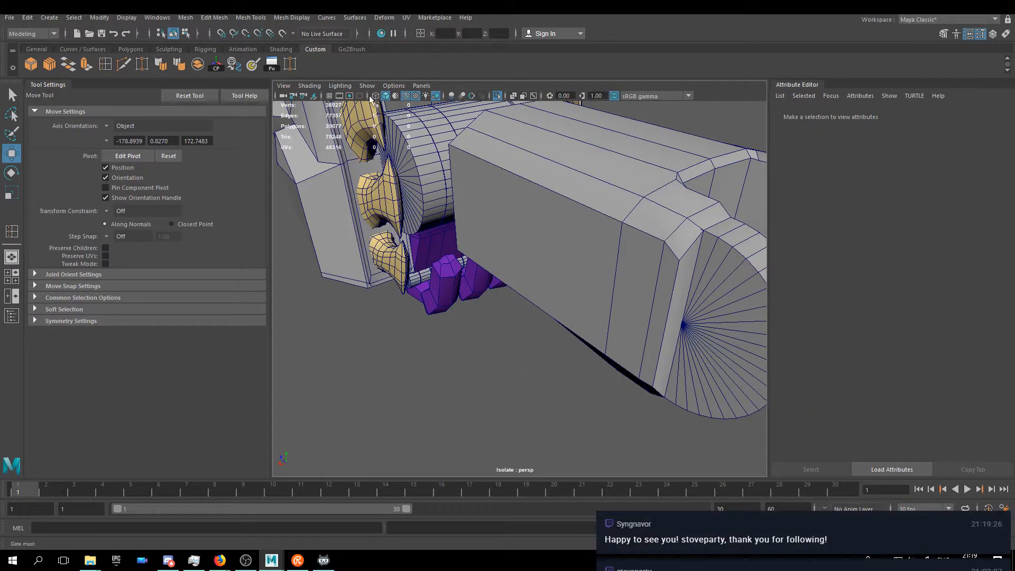
- Turn off the isolated view to show the forearm together with the rest of the robot
{"action": "left_click", "coordinate": [367, 86]}
{"action": "mouse_move", "coordinate": [402, 105]}
{"action": "left_click", "coordinate": [494, 115]}
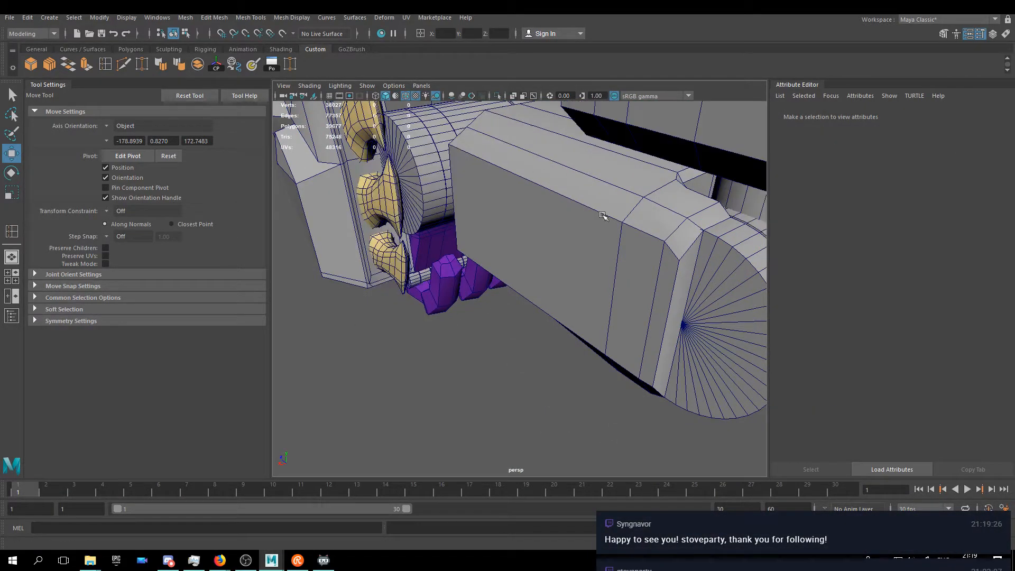
{"action": "left_click_drag", "start_coordinate": [466, 222], "coordinate": [460, 284], "text": "alt"}
{"action": "left_click_drag", "start_coordinate": [519, 292], "coordinate": [638, 230], "text": "alt"}
{"action": "right_click_drag", "start_coordinate": [638, 230], "coordinate": [586, 256], "text": "alt"}
{"action": "middle_click_drag", "start_coordinate": [587, 256], "coordinate": [501, 271], "text": "alt"}
- Try to scale the outer vertical edges of both prongs beside the elbow cylinder
{"action": "left_click_drag", "start_coordinate": [500, 272], "coordinate": [456, 274], "text": "alt"}
{"action": "right_click_drag", "start_coordinate": [445, 263], "coordinate": [455, 237]}
{"action": "double_click", "coordinate": [454, 260]}
{"action": "left_click", "coordinate": [453, 261]}
{"action": "left_click_drag", "start_coordinate": [634, 300], "coordinate": [536, 304], "text": "alt"}
{"action": "left_click", "coordinate": [569, 273], "text": "shift"}
{"action": "key", "text": "r"}
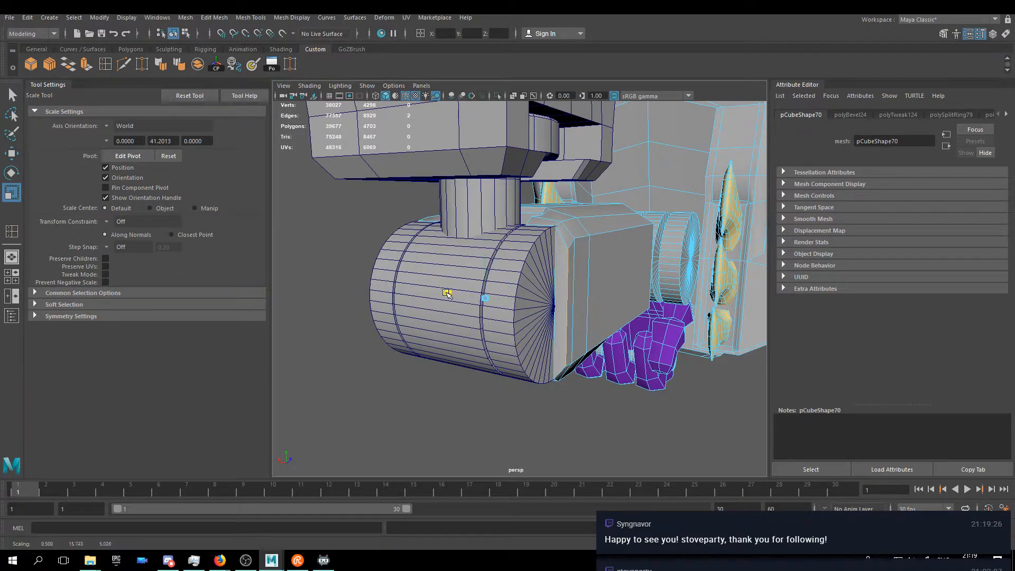
{"action": "key", "text": "w"}
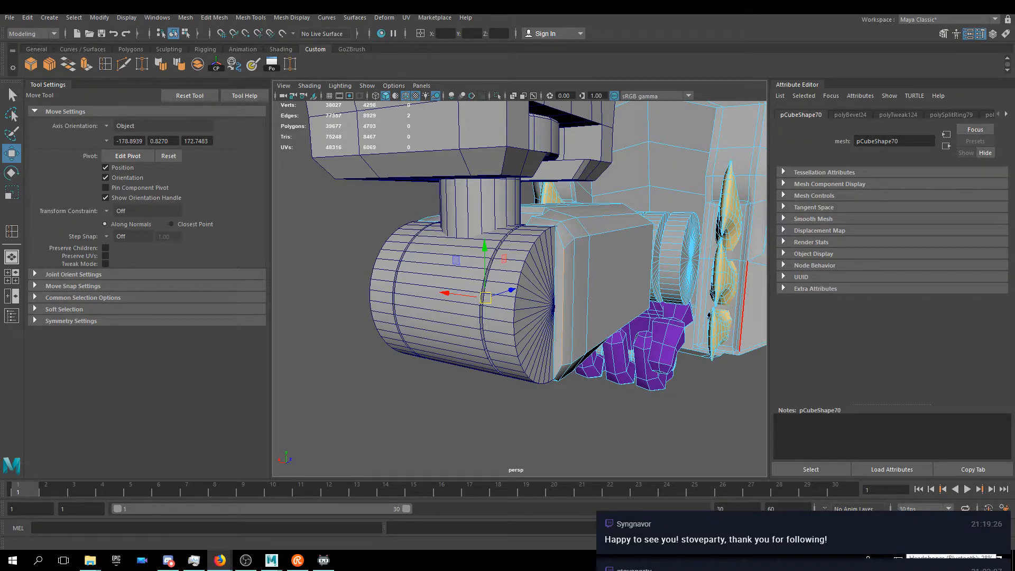
{"action": "key", "text": "super+space"}
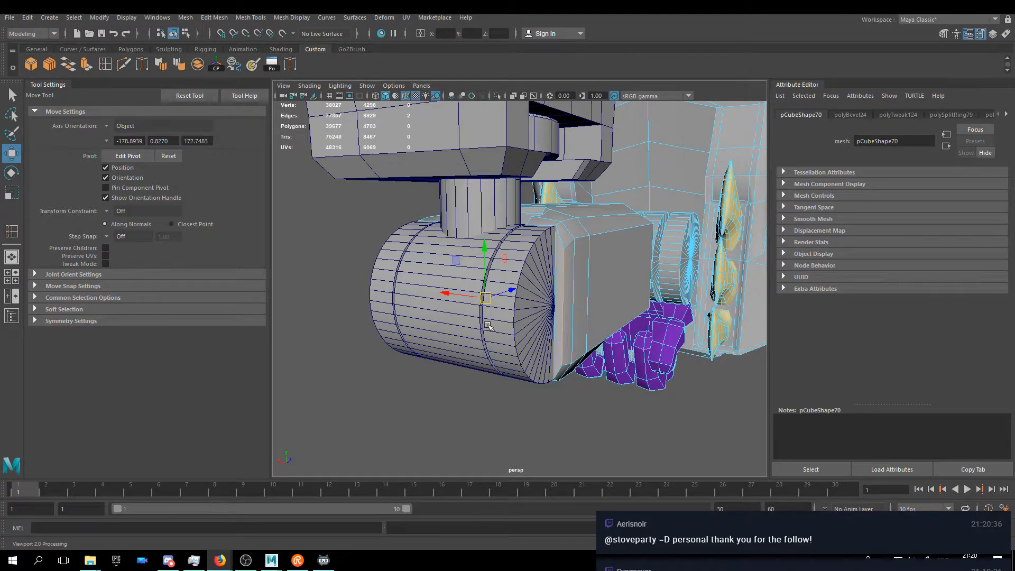
- Undo the scaling of the prong edges beside the elbow cylinder
{"action": "right_click_drag", "start_coordinate": [566, 244], "coordinate": [616, 232]}
{"action": "left_click_drag", "start_coordinate": [579, 365], "coordinate": [507, 348], "text": "alt"}
{"action": "key", "text": "ctrl+z"}
{"action": "left_click_drag", "start_coordinate": [530, 297], "coordinate": [574, 291], "text": "alt"}
{"action": "key", "text": "ctrl+z"}
{"action": "key", "text": "ctrl+z"}
{"action": "key", "text": "ctrl+z"}
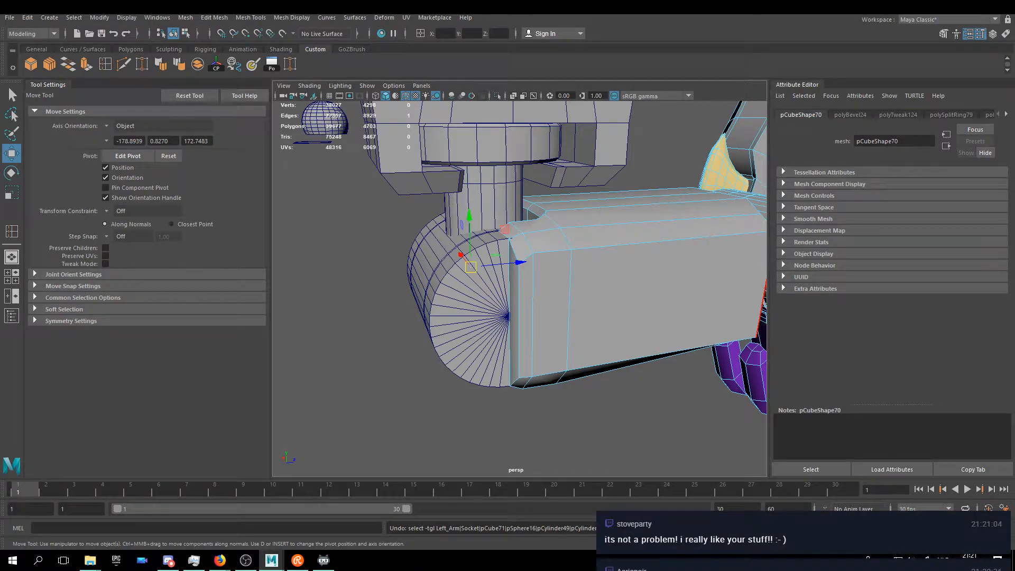
- Return to object selection, deselect the forearm and look over the whole robot
{"action": "left_click_drag", "start_coordinate": [362, 306], "coordinate": [659, 296], "text": "alt"}
{"action": "mouse_move", "coordinate": [524, 286]}
{"action": "left_mouse_down", "text": "alt"}
{"action": "mouse_move", "coordinate": [515, 293]}
{"action": "mouse_move", "coordinate": [523, 300]}
{"action": "left_mouse_up", "text": "alt"}
{"action": "right_click_drag", "start_coordinate": [531, 269], "coordinate": [581, 253]}
{"action": "left_click", "coordinate": [619, 325]}
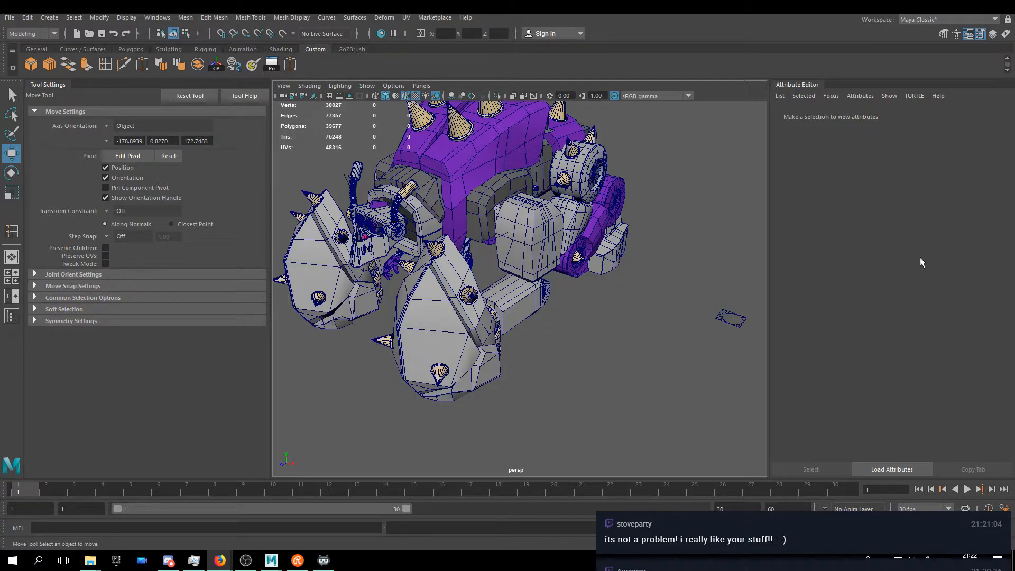
{"action": "key", "text": "super"}
{"action": "key", "text": "Escape"}
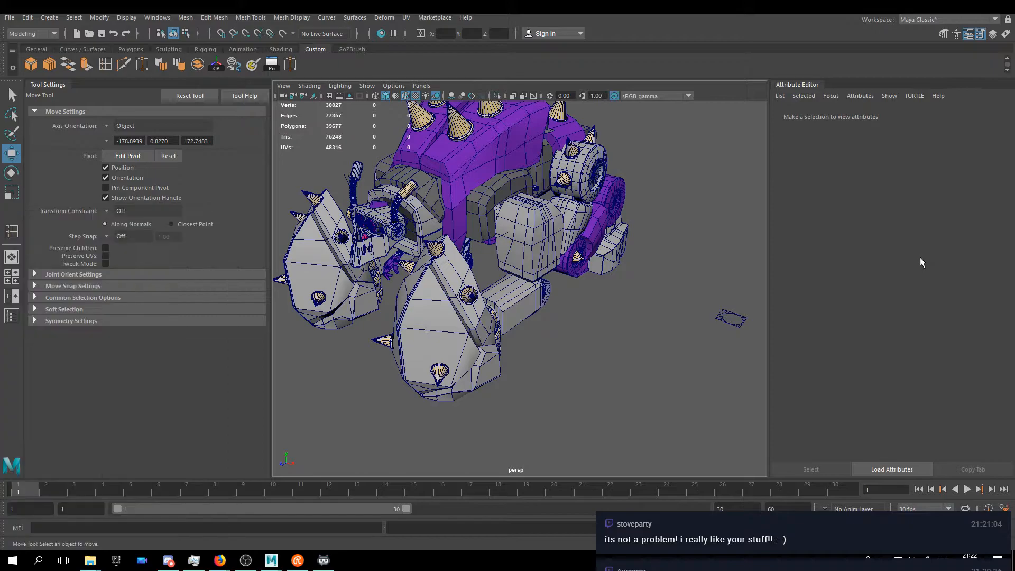
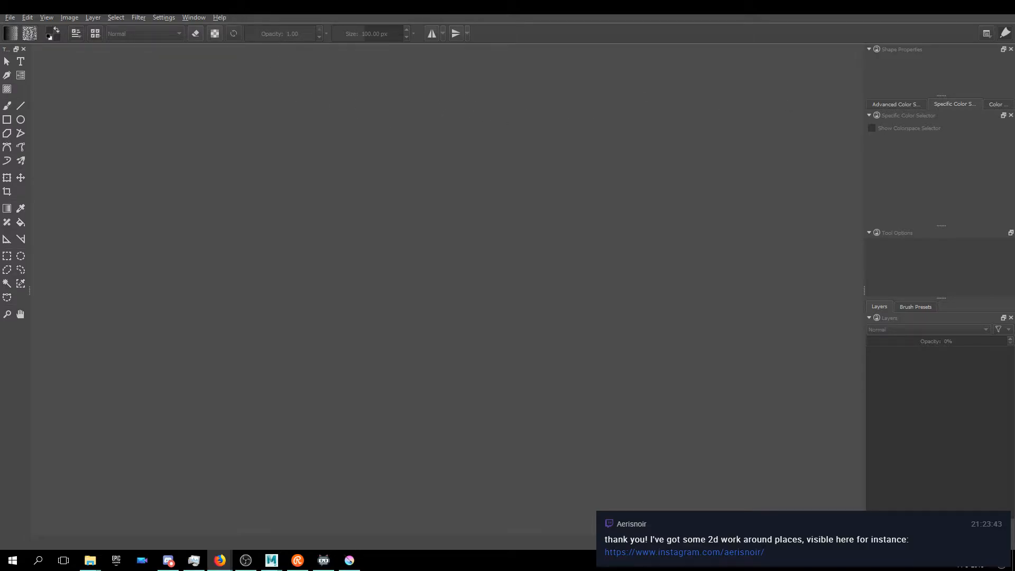
- In Krita, create a new document from the Design presentation A3 Landscape template
{"action": "left_click", "coordinate": [194, 18]}
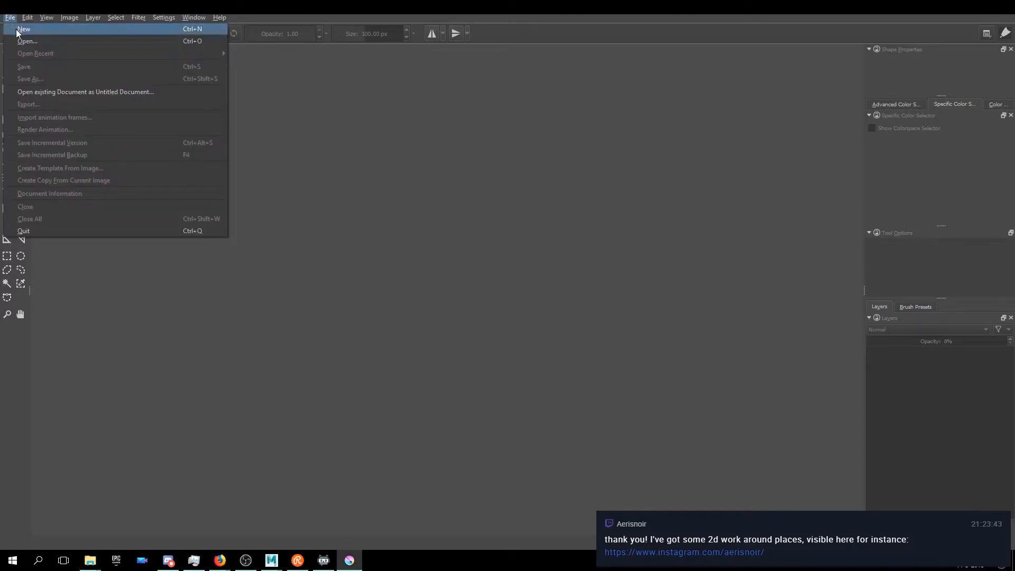
{"action": "left_click", "coordinate": [16, 31]}
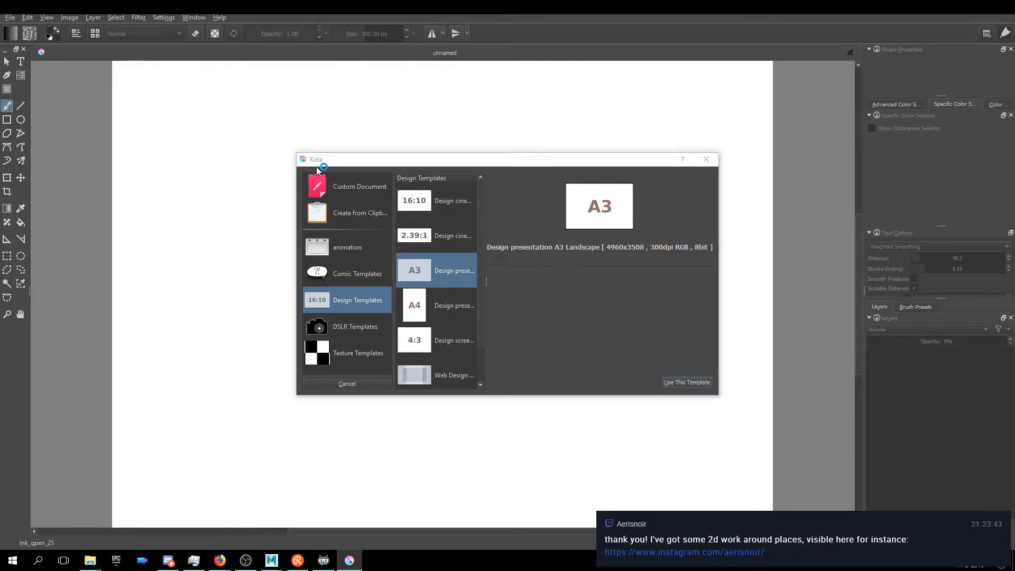
{"action": "left_click", "coordinate": [193, 17]}
{"action": "left_click", "coordinate": [434, 192]}
{"action": "left_click", "coordinate": [431, 271]}
{"action": "left_click", "coordinate": [349, 280]}
- Open a second Krita window, move it over the canvas and close it
{"action": "left_click", "coordinate": [193, 18]}
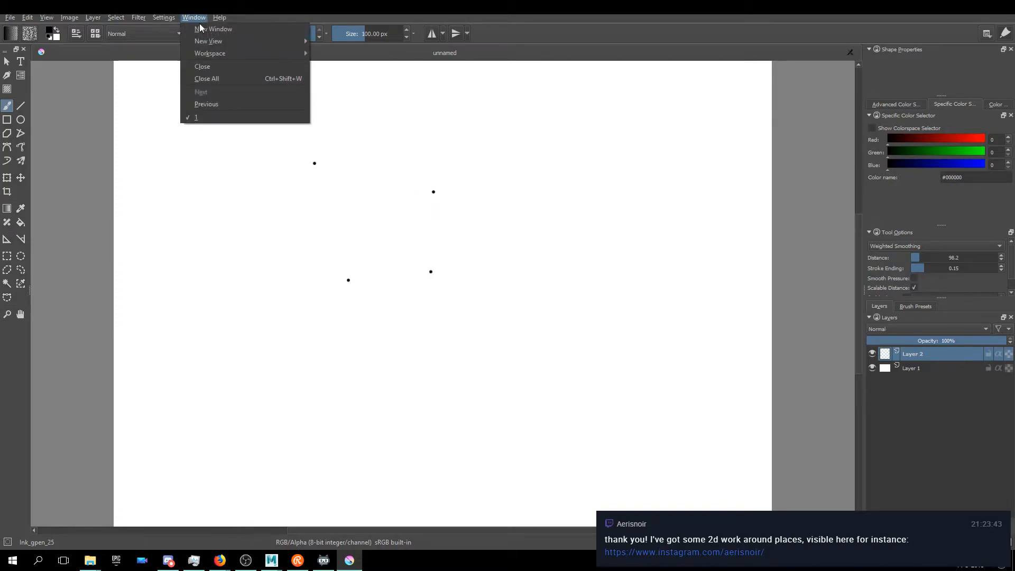
{"action": "key", "text": "Escape"}
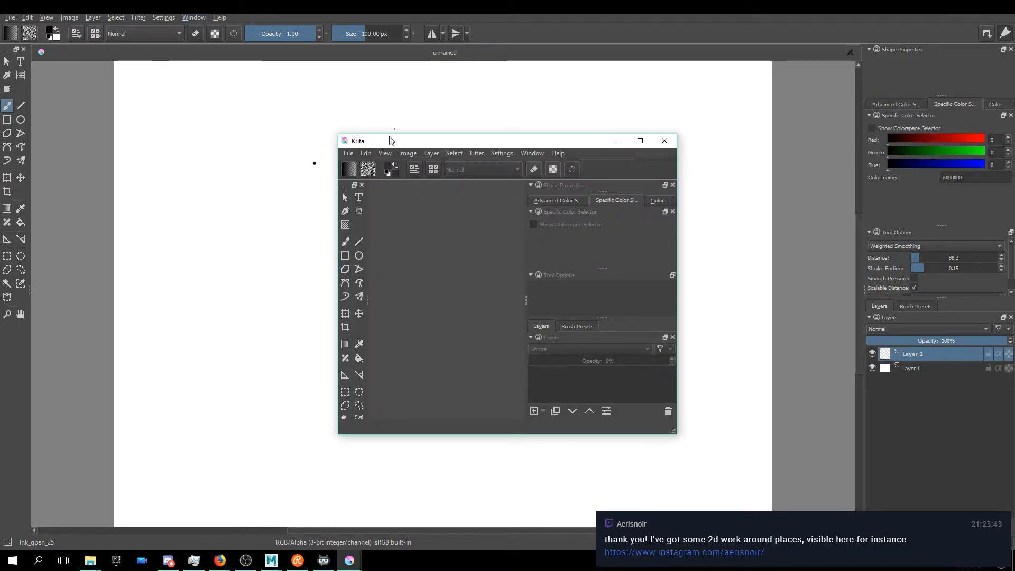
{"action": "left_click_drag", "start_coordinate": [577, 147], "coordinate": [505, 140]}
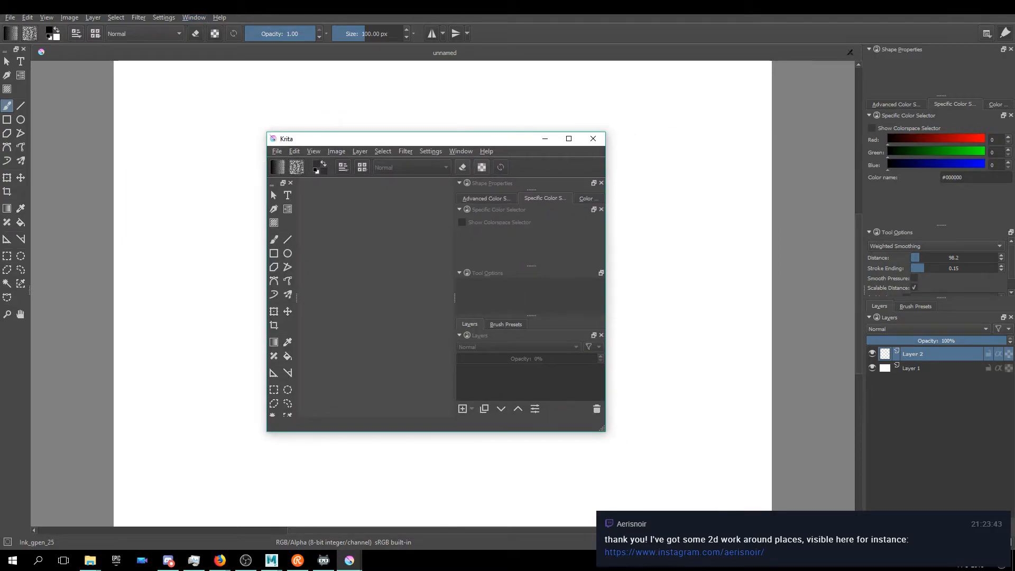
{"action": "left_click", "coordinate": [602, 141]}
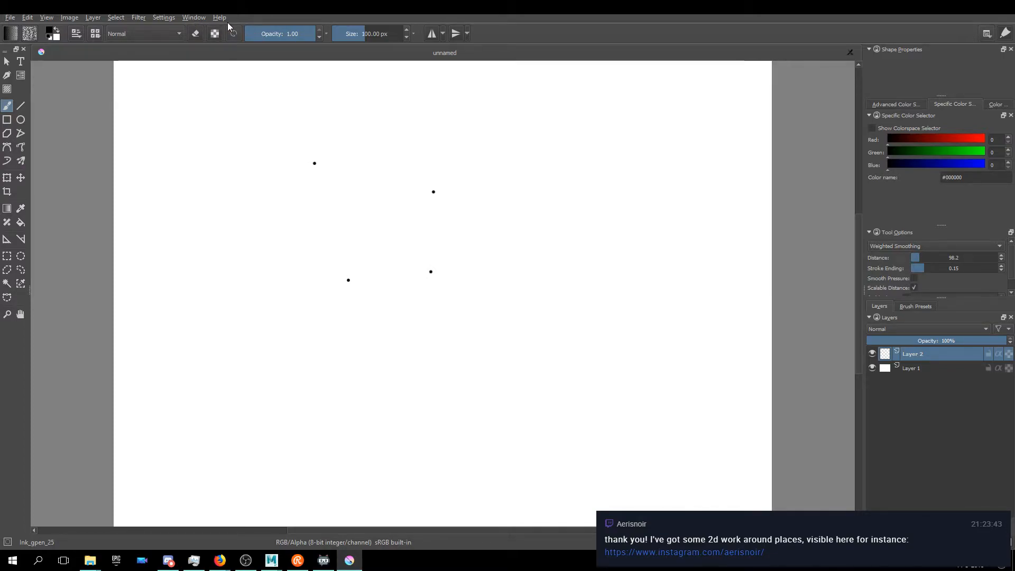
- Open a second view of the unnamed document and close that extra view
{"action": "left_click", "coordinate": [194, 19]}
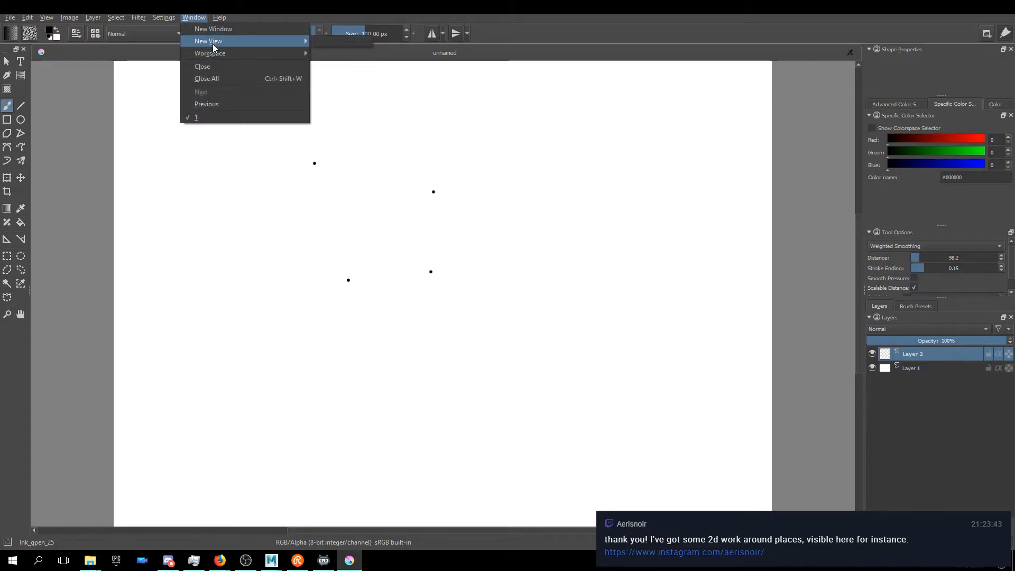
{"action": "mouse_move", "coordinate": [217, 51]}
{"action": "key", "text": "Escape"}
{"action": "key", "text": "Escape"}
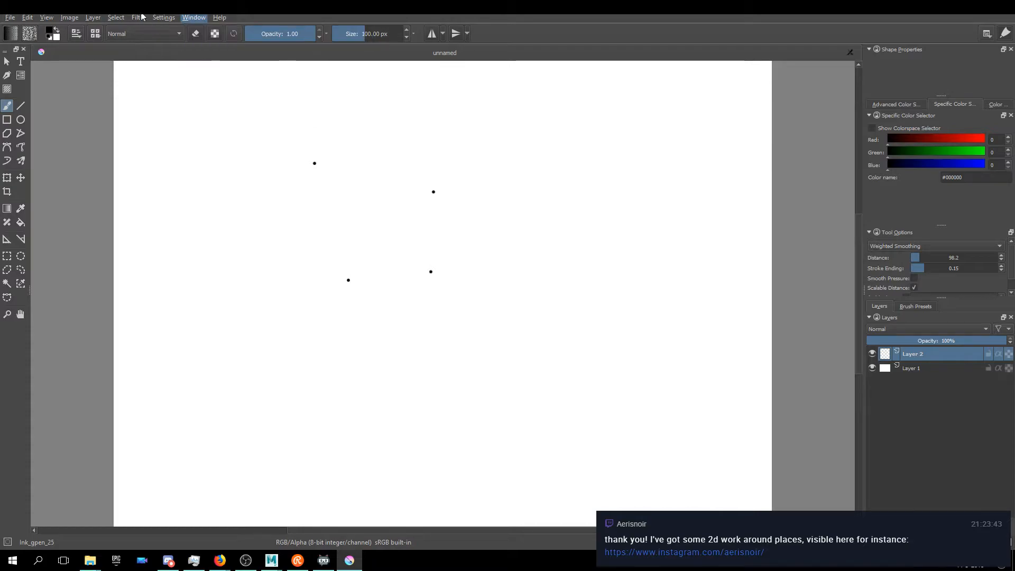
{"action": "left_click", "coordinate": [193, 18]}
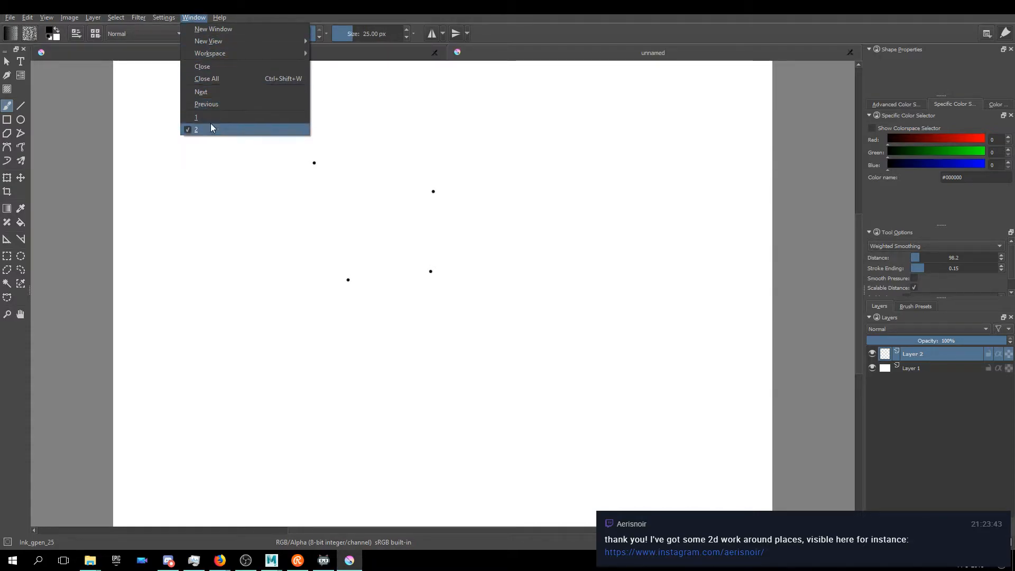
{"action": "left_click", "coordinate": [728, 58]}
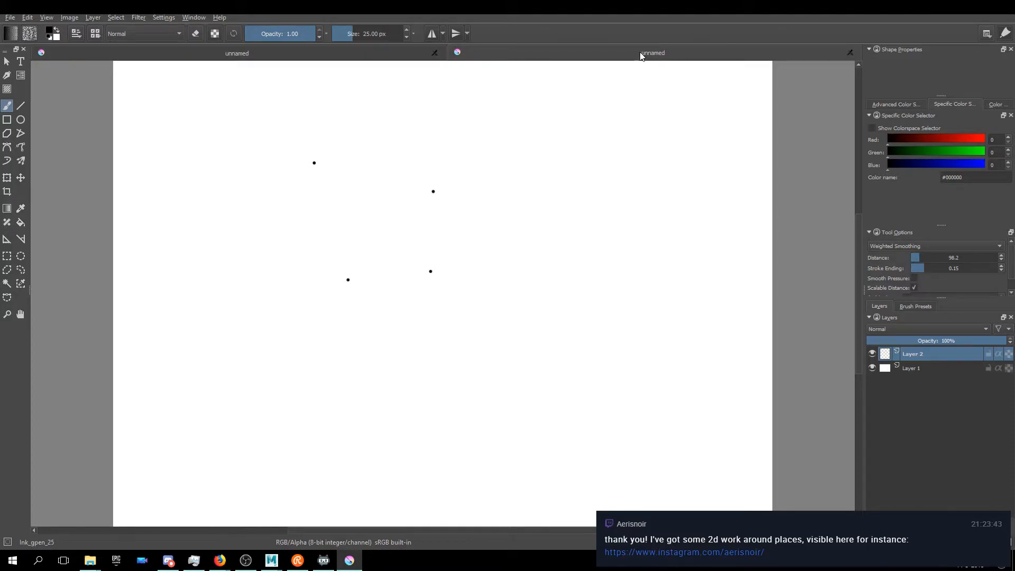
{"action": "left_click", "coordinate": [849, 52]}
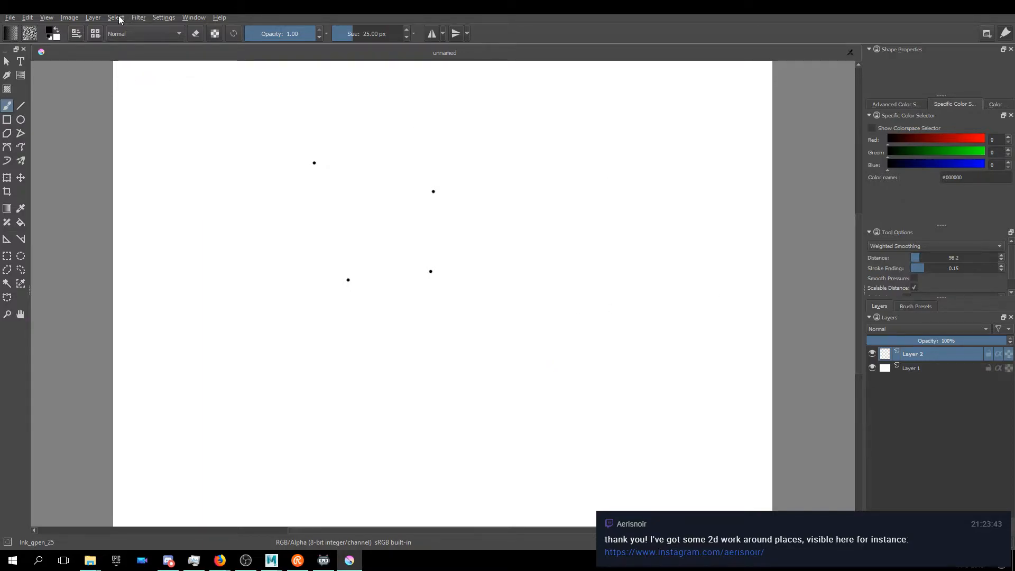
{"action": "left_click", "coordinate": [139, 18]}
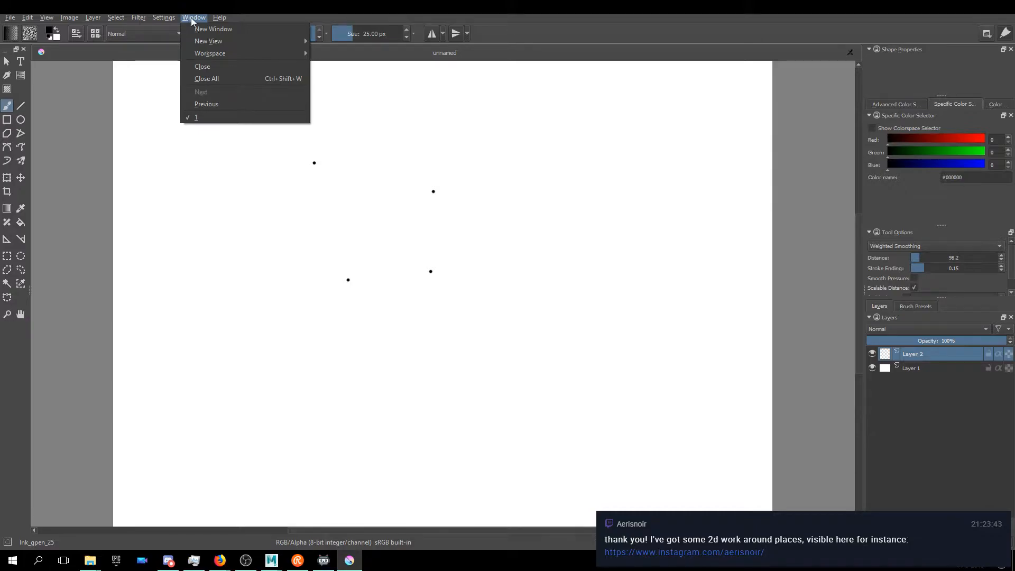
{"action": "mouse_move", "coordinate": [208, 54]}
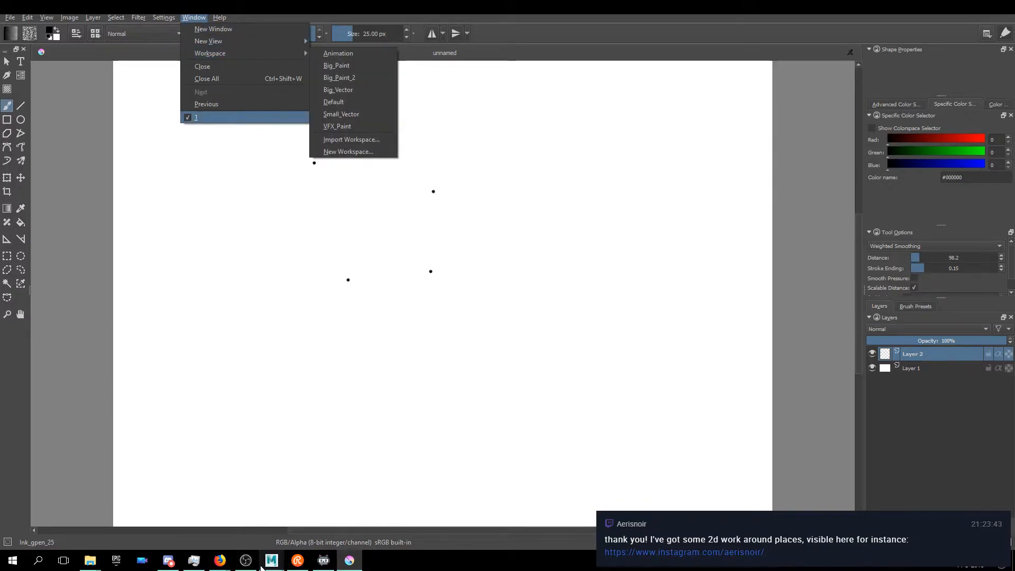
{"action": "mouse_move", "coordinate": [217, 565]}
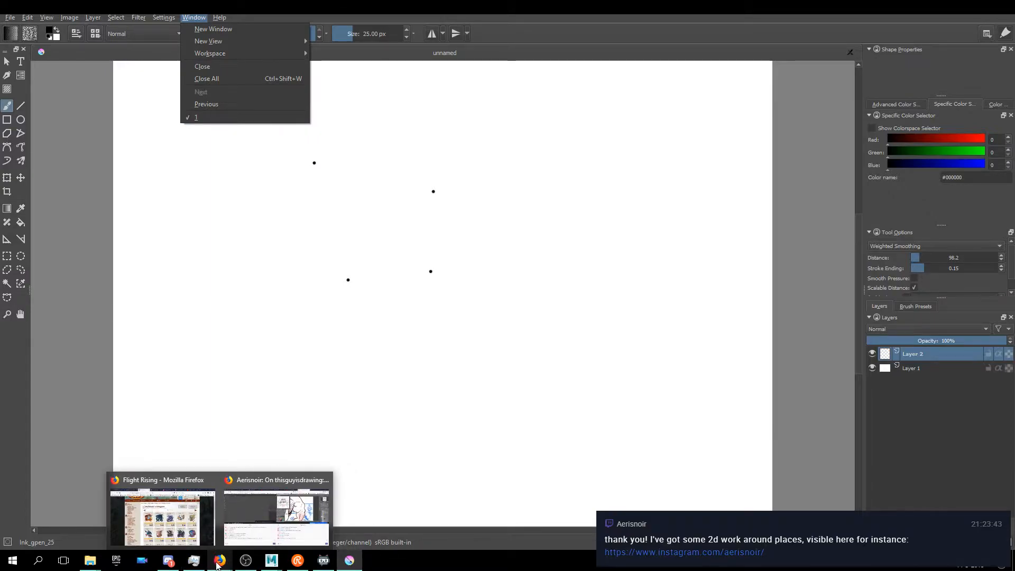
{"action": "left_click", "coordinate": [249, 538]}
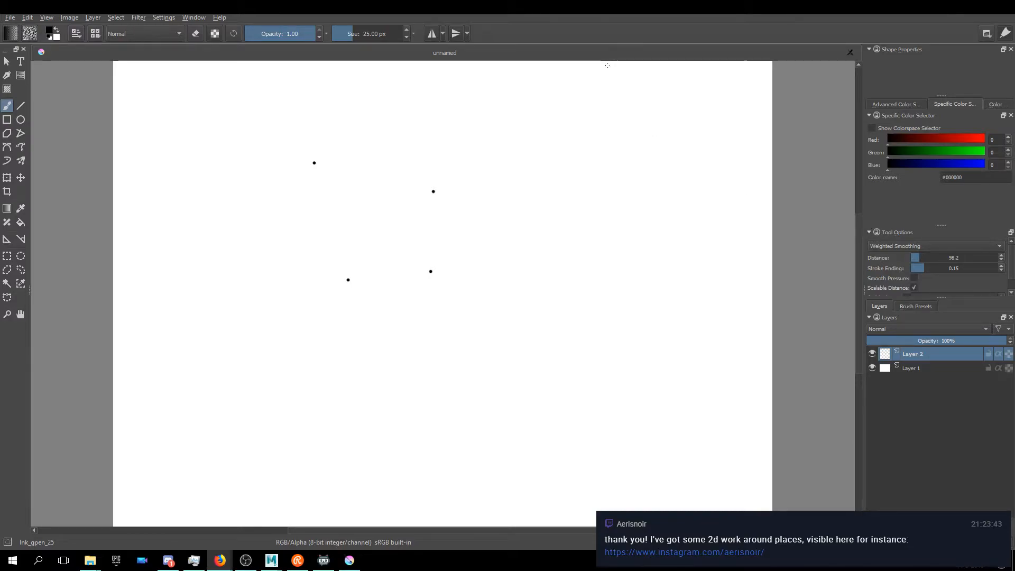
{"action": "left_click", "coordinate": [122, 18]}
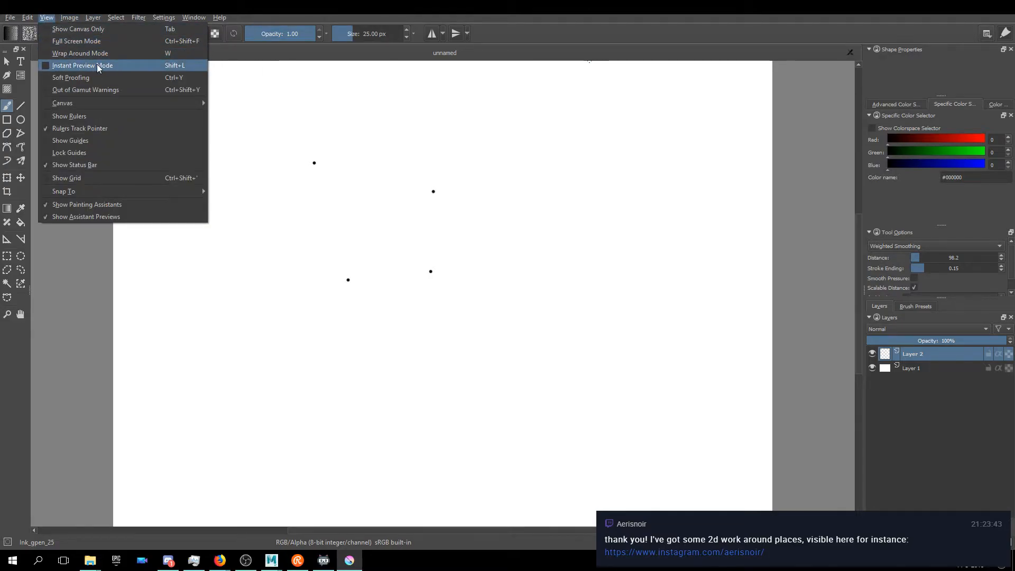
{"action": "mouse_move", "coordinate": [116, 104]}
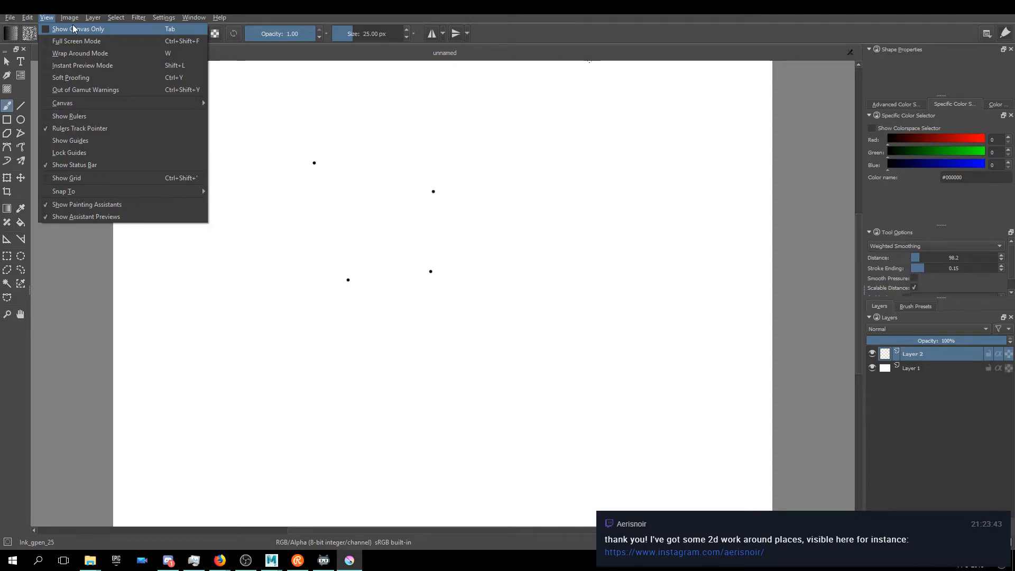
{"action": "mouse_move", "coordinate": [30, 19]}
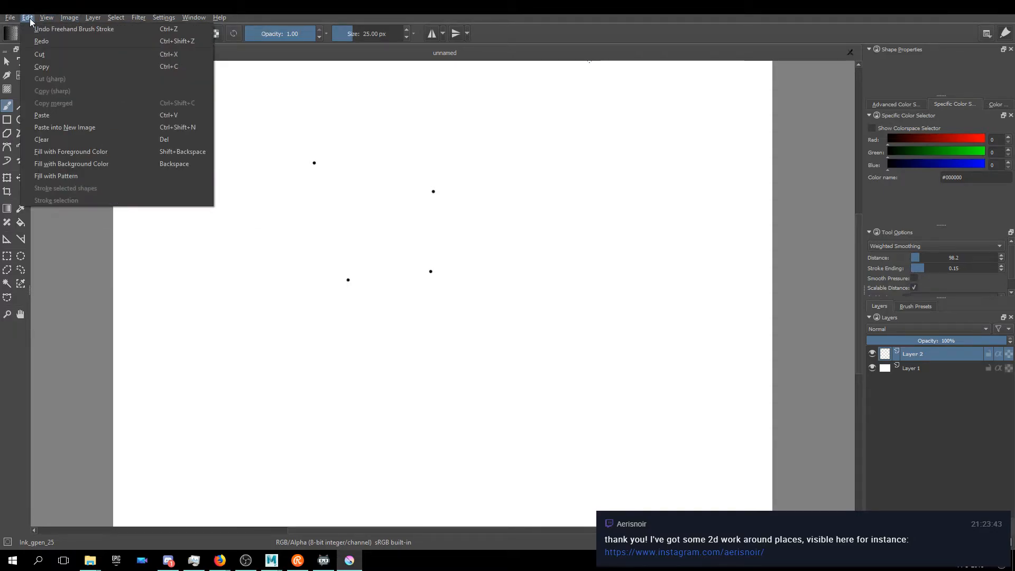
{"action": "mouse_move", "coordinate": [161, 18]}
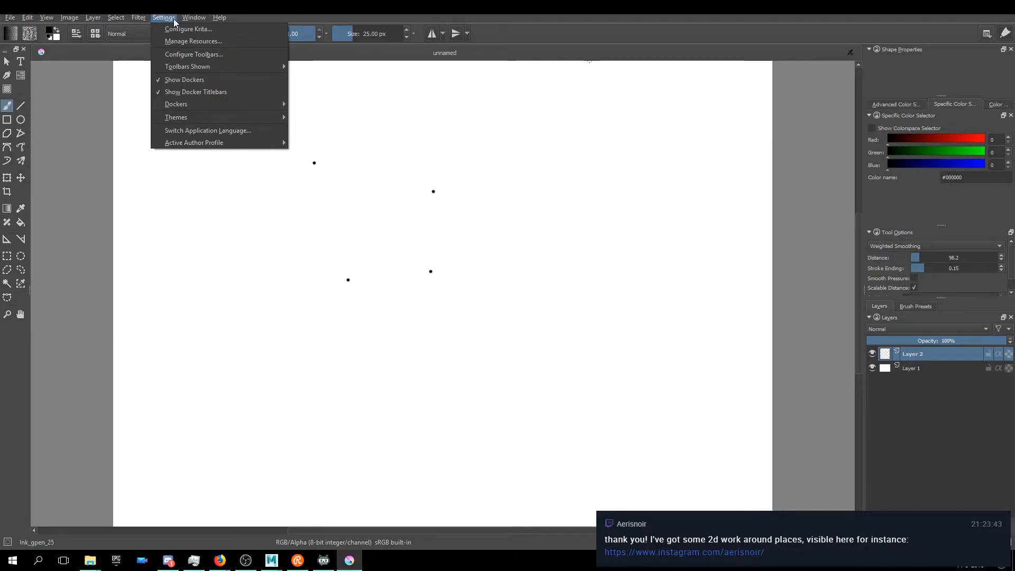
{"action": "mouse_move", "coordinate": [194, 17]}
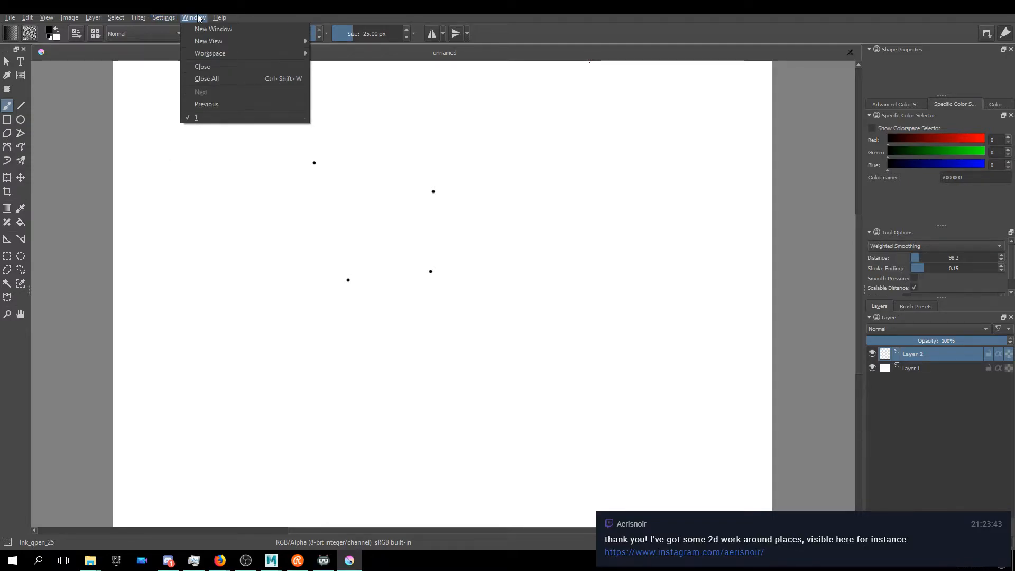
- Quit Krita without saving the unnamed document and return to Maya
{"action": "mouse_move", "coordinate": [221, 56]}
{"action": "left_click", "coordinate": [829, 26]}
{"action": "key", "text": "ctrl+q"}
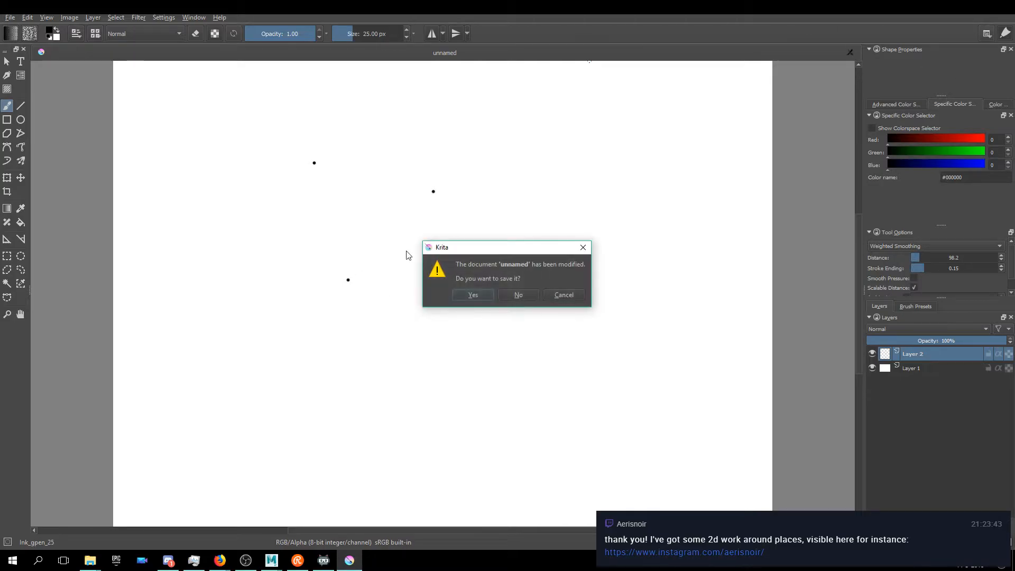
{"action": "left_click", "coordinate": [519, 298]}
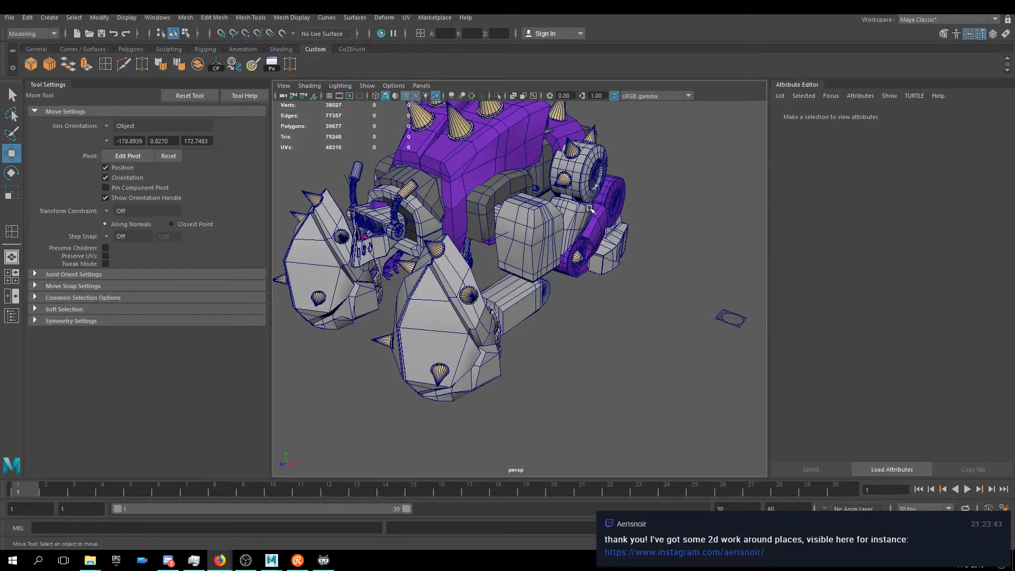
- Select and frame the refined arm, and examine its upper block, forearm and spiked claw from several sides
{"action": "left_click", "coordinate": [536, 229]}
{"action": "key", "text": "f"}
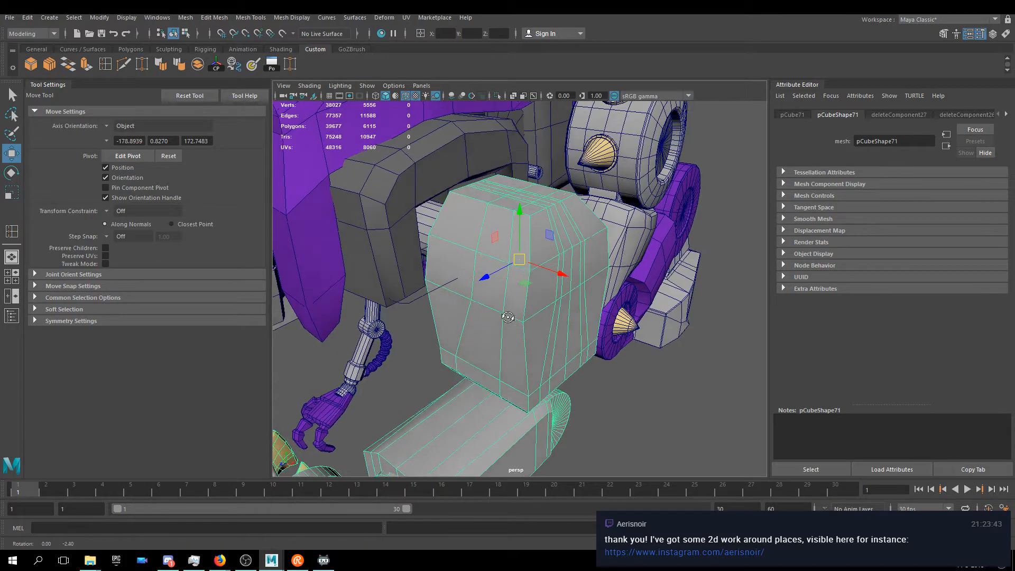
{"action": "scroll", "coordinate": [637, 244], "scroll_direction": "up", "scroll_amount": 5}
{"action": "left_click_drag", "start_coordinate": [637, 244], "coordinate": [604, 259], "text": "alt"}
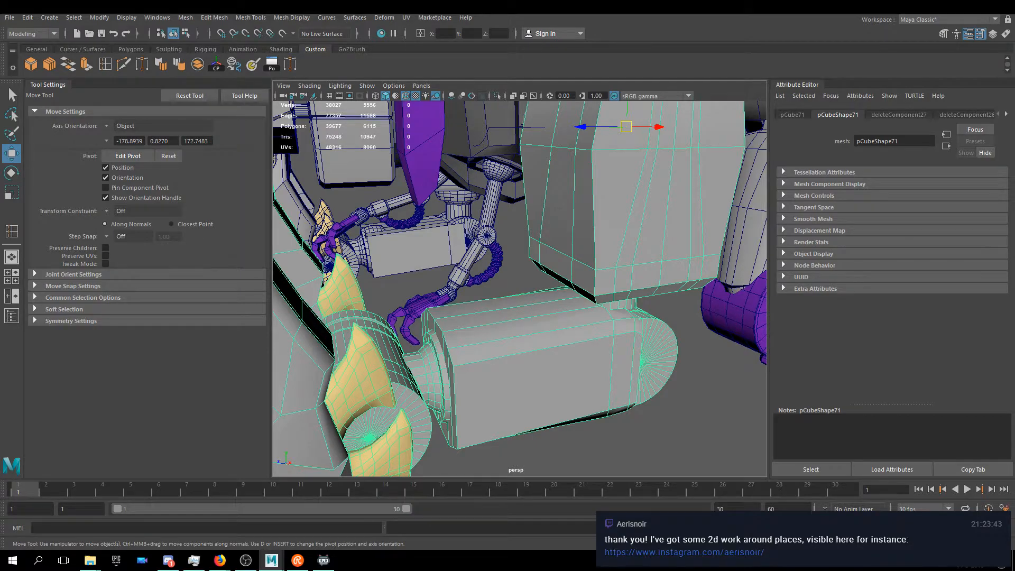
{"action": "left_click_drag", "start_coordinate": [761, 177], "coordinate": [515, 290], "text": "alt"}
{"action": "left_click", "coordinate": [518, 290]}
{"action": "left_click_drag", "start_coordinate": [430, 281], "coordinate": [515, 232], "text": "alt"}
{"action": "left_click_drag", "start_coordinate": [562, 296], "coordinate": [471, 292], "text": "alt"}
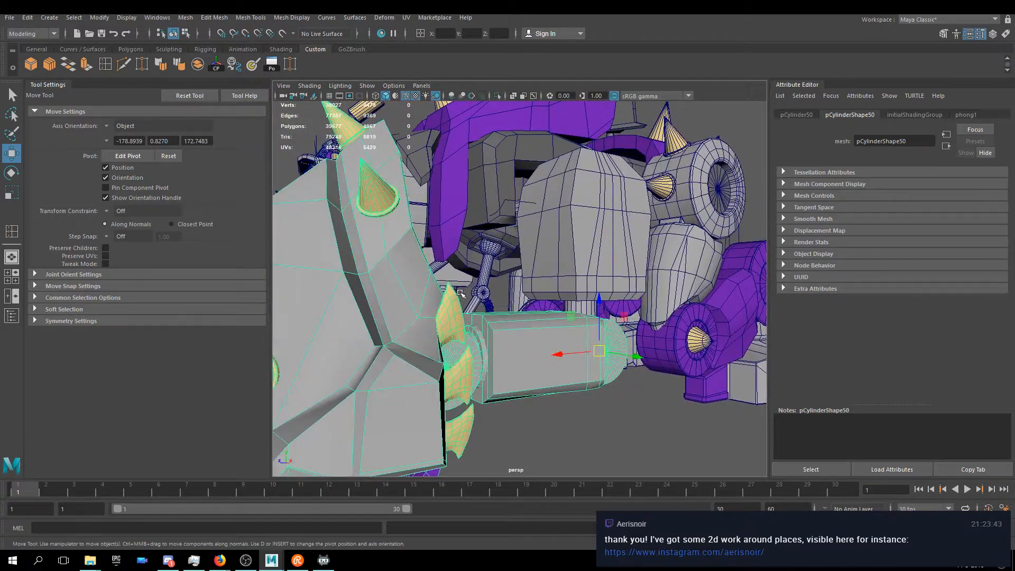
{"action": "left_click_drag", "start_coordinate": [409, 270], "coordinate": [566, 354], "text": "alt"}
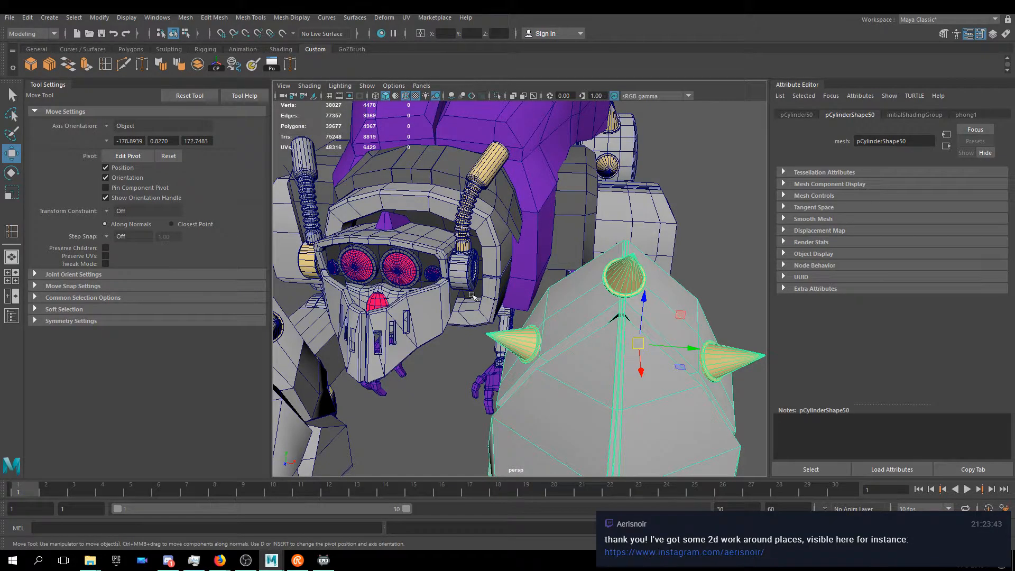
{"action": "left_click_drag", "start_coordinate": [456, 255], "coordinate": [275, 250], "text": "alt"}
- Inspect the forearm block's edges beside the round claw joint, switching to edge selection and back to object selection
{"action": "left_click", "coordinate": [496, 414]}
{"action": "middle_click_drag", "start_coordinate": [594, 358], "coordinate": [573, 328], "text": "alt"}
{"action": "scroll", "coordinate": [574, 328], "scroll_direction": "up", "scroll_amount": 8}
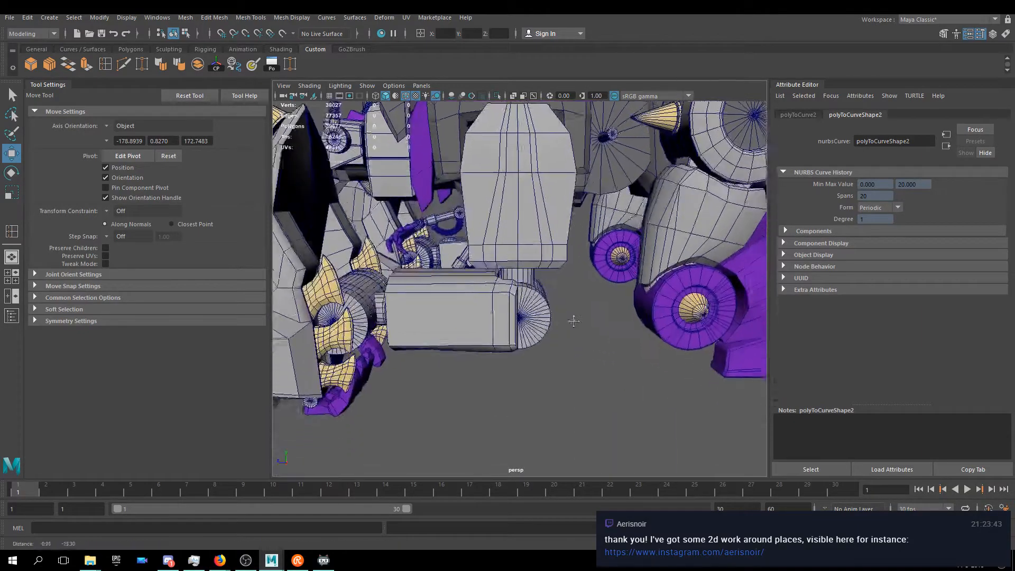
{"action": "left_click_drag", "start_coordinate": [558, 309], "coordinate": [661, 285], "text": "alt"}
{"action": "left_click", "coordinate": [508, 234]}
{"action": "left_click_drag", "start_coordinate": [565, 248], "coordinate": [526, 270], "text": "alt"}
{"action": "left_click", "coordinate": [524, 269]}
{"action": "right_click_drag", "start_coordinate": [524, 268], "coordinate": [524, 240]}
{"action": "left_click_drag", "start_coordinate": [537, 322], "coordinate": [534, 287], "text": "alt"}
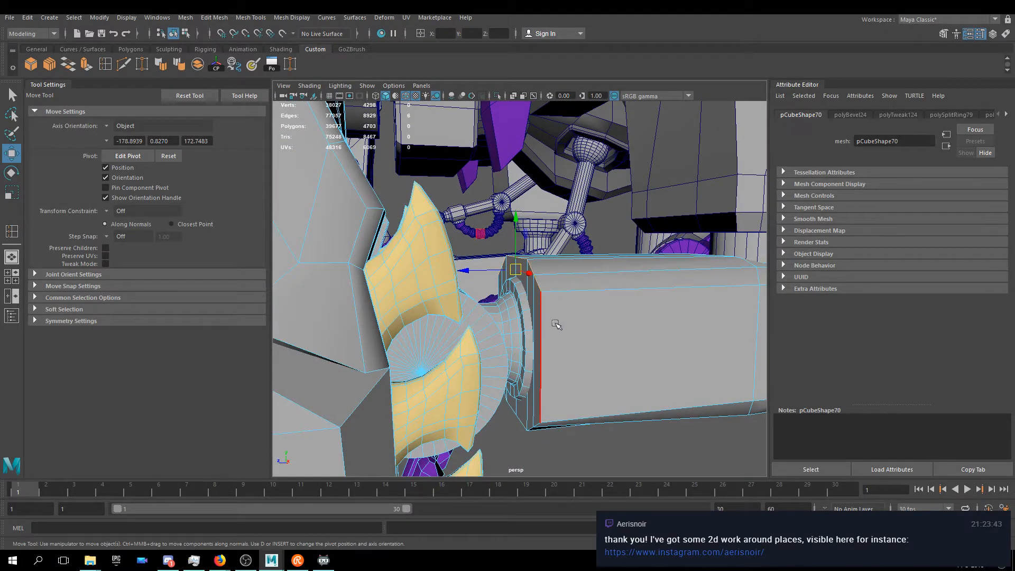
{"action": "left_click_drag", "start_coordinate": [555, 323], "coordinate": [608, 362], "text": "alt"}
{"action": "right_click_drag", "start_coordinate": [604, 269], "coordinate": [627, 249]}
- Select the whole older arm with its spiked claw on the robot's opposite side
{"action": "left_click_drag", "start_coordinate": [607, 225], "coordinate": [519, 376], "text": "alt"}
{"action": "scroll", "coordinate": [519, 376], "scroll_direction": "down", "scroll_amount": 3}
{"action": "left_click_drag", "start_coordinate": [469, 277], "coordinate": [573, 353], "text": "alt"}
{"action": "scroll", "coordinate": [573, 353], "scroll_direction": "down", "scroll_amount": 4}
{"action": "left_click", "coordinate": [366, 230]}
{"action": "left_click", "coordinate": [336, 243]}
{"action": "left_click_drag", "start_coordinate": [336, 243], "coordinate": [576, 267], "text": "alt"}
- Try duplicating the older arm and moving the copy sideways, and undo the move and the duplication
{"action": "key", "text": "ctrl+d"}
{"action": "left_click_drag", "start_coordinate": [438, 256], "coordinate": [328, 265]}
{"action": "key", "text": "ctrl+z"}
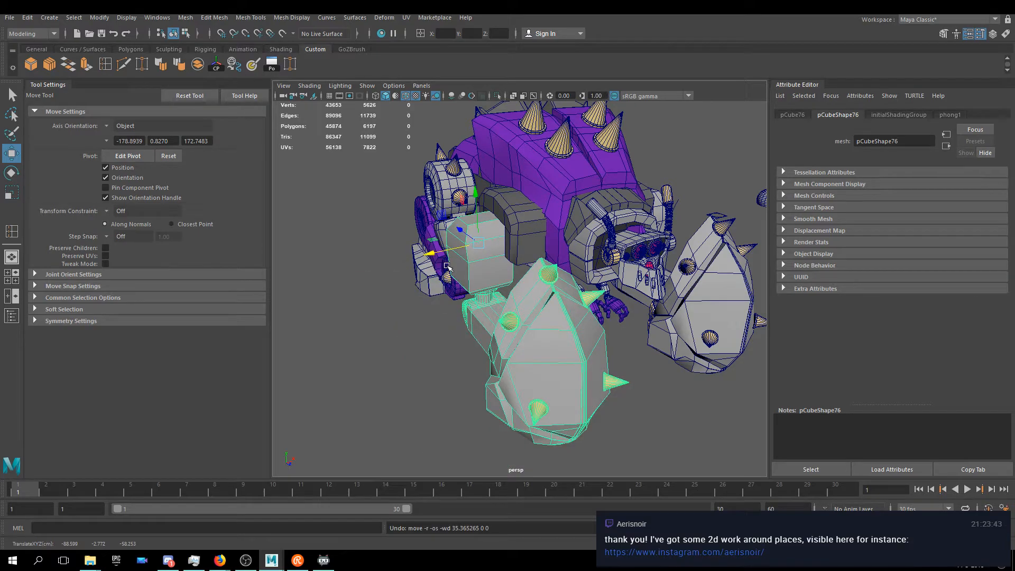
{"action": "key", "text": "shift+z"}
{"action": "key", "text": "ctrl+z"}
{"action": "key", "text": "ctrl+z"}
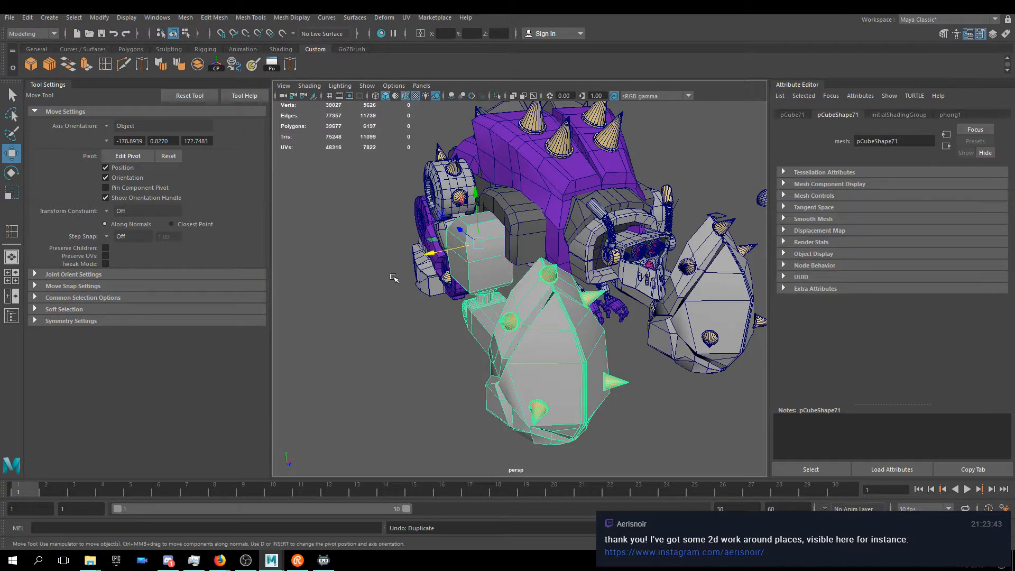
- Move the older arm sideways, well clear of the robot's body, and frame it for inspection
{"action": "left_click_drag", "start_coordinate": [434, 254], "coordinate": [487, 275]}
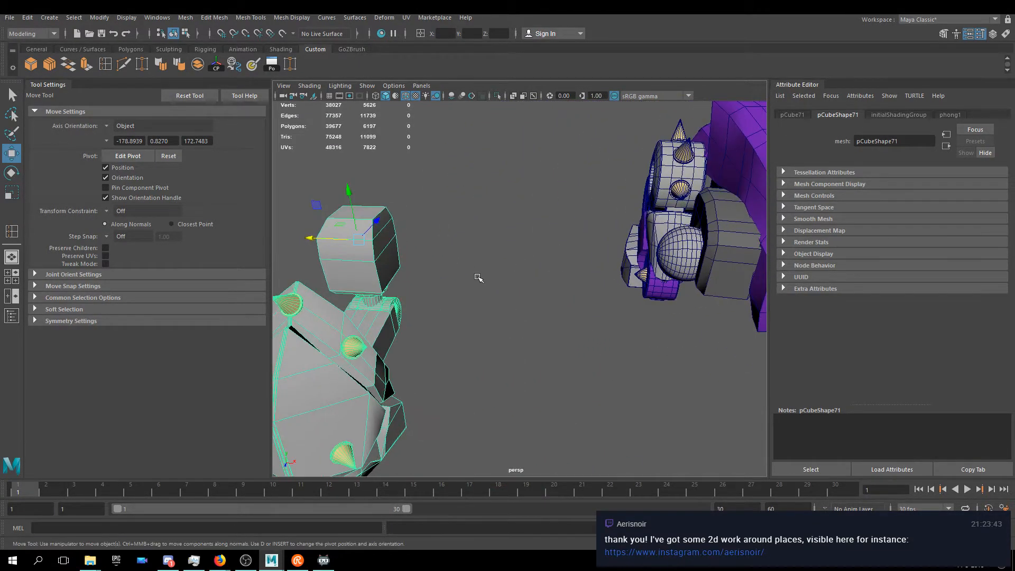
{"action": "middle_click_drag", "start_coordinate": [487, 275], "coordinate": [525, 224], "text": "alt"}
{"action": "left_click_drag", "start_coordinate": [525, 223], "coordinate": [584, 227], "text": "alt"}
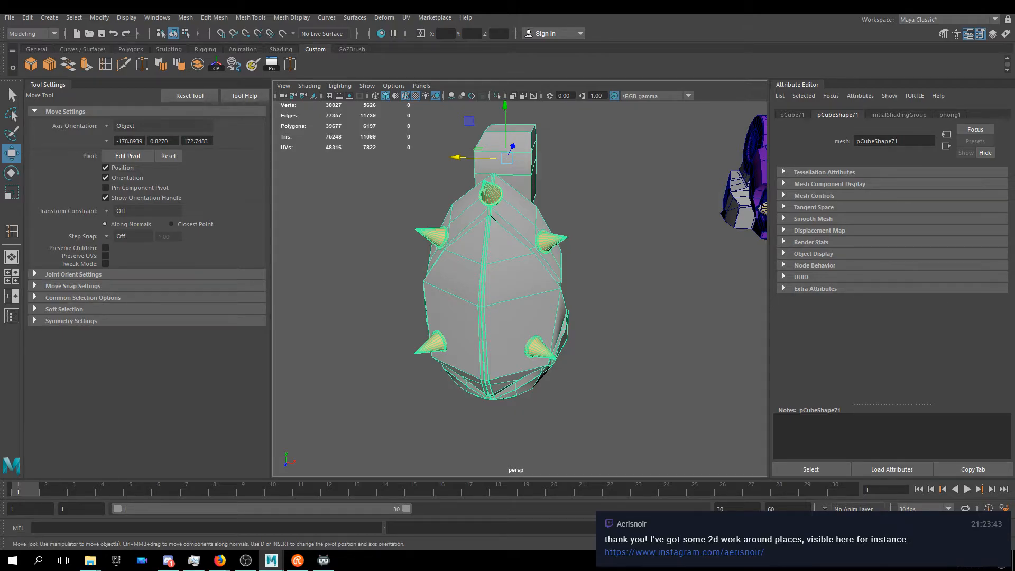
{"action": "left_click_drag", "start_coordinate": [522, 187], "coordinate": [573, 280], "text": "alt"}
{"action": "key", "text": "f"}
{"action": "scroll", "coordinate": [536, 290], "scroll_direction": "up", "scroll_amount": 5}
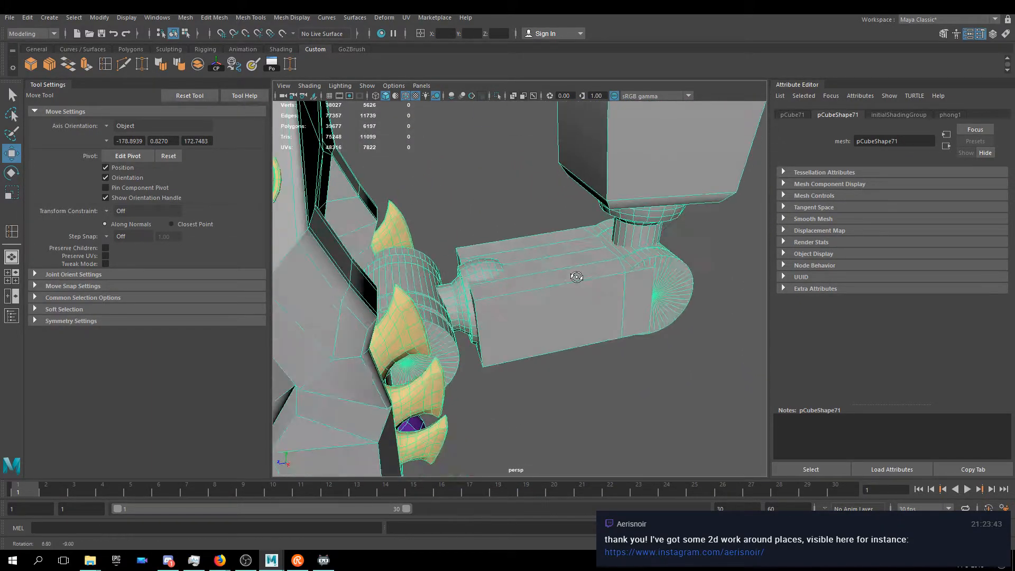
- Show the layer editor, add the older arm to the hidden display layer layer6, and return to the robot
{"action": "left_click", "coordinate": [988, 33]}
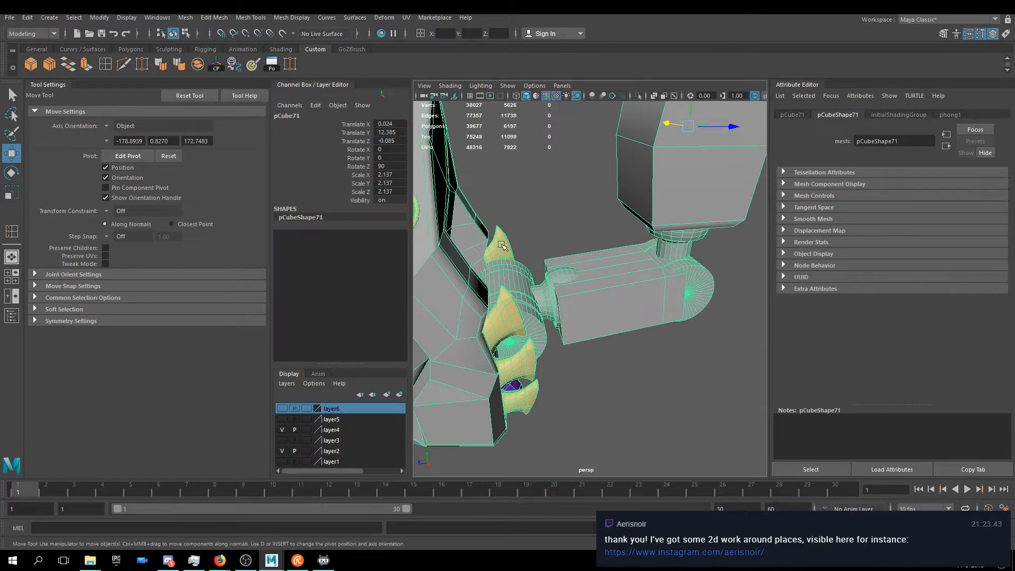
{"action": "right_click", "coordinate": [334, 409]}
{"action": "left_click", "coordinate": [364, 434]}
{"action": "scroll", "coordinate": [579, 321], "scroll_direction": "down", "scroll_amount": 6}
{"action": "left_click_drag", "start_coordinate": [562, 326], "coordinate": [592, 329], "text": "alt"}
{"action": "middle_click_drag", "start_coordinate": [592, 329], "coordinate": [521, 285], "text": "alt"}
{"action": "scroll", "coordinate": [625, 272], "scroll_direction": "up", "scroll_amount": 7}
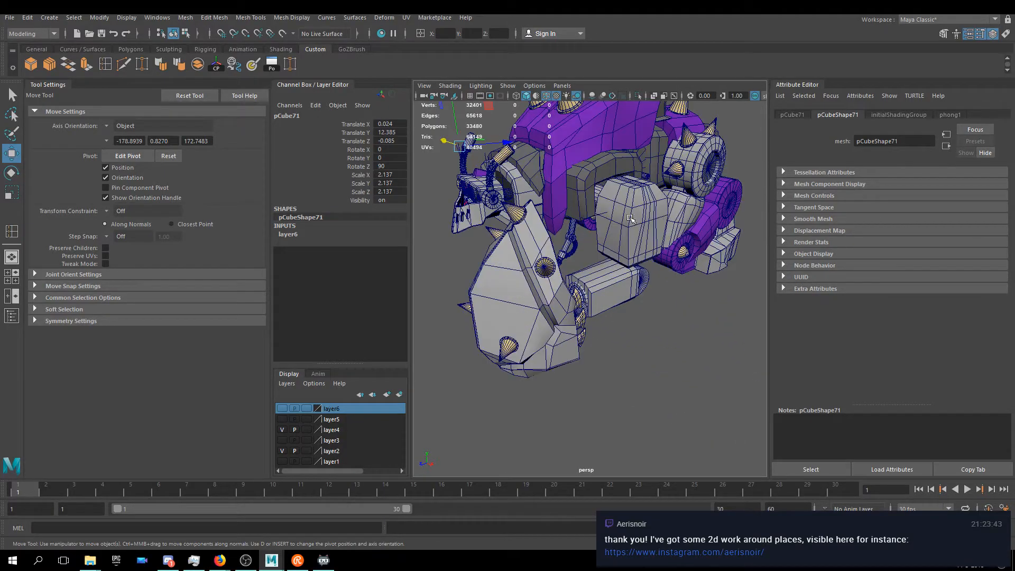
- Select the whole refined arm and examine how its upper block meets the robot's shoulder
{"action": "left_click", "coordinate": [628, 221]}
{"action": "left_click_drag", "start_coordinate": [589, 232], "coordinate": [556, 175], "text": "alt"}
{"action": "scroll", "coordinate": [568, 258], "scroll_direction": "up", "scroll_amount": 6}
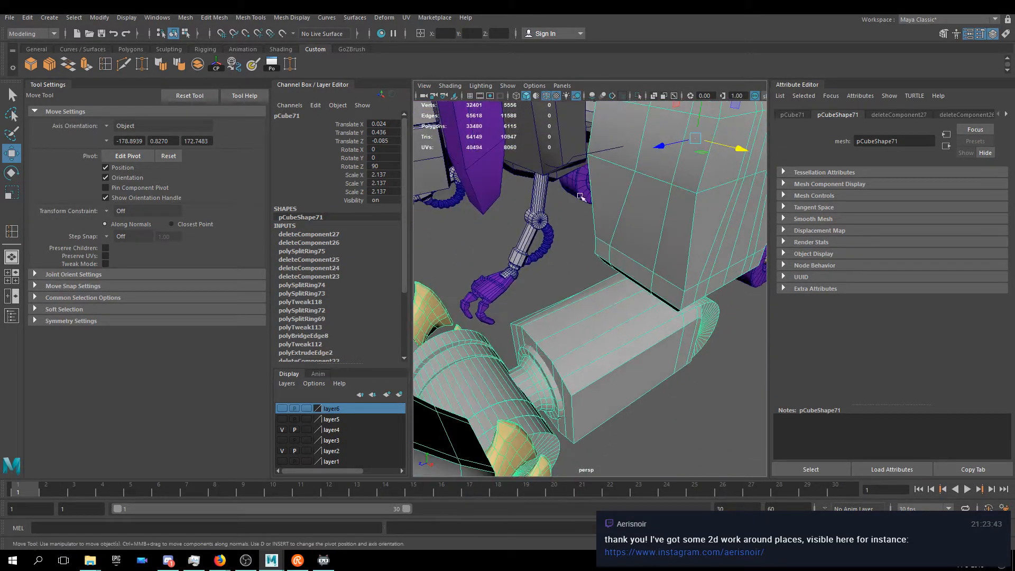
{"action": "middle_click_drag", "start_coordinate": [556, 132], "coordinate": [583, 210], "text": "alt"}
{"action": "left_click", "coordinate": [583, 209]}
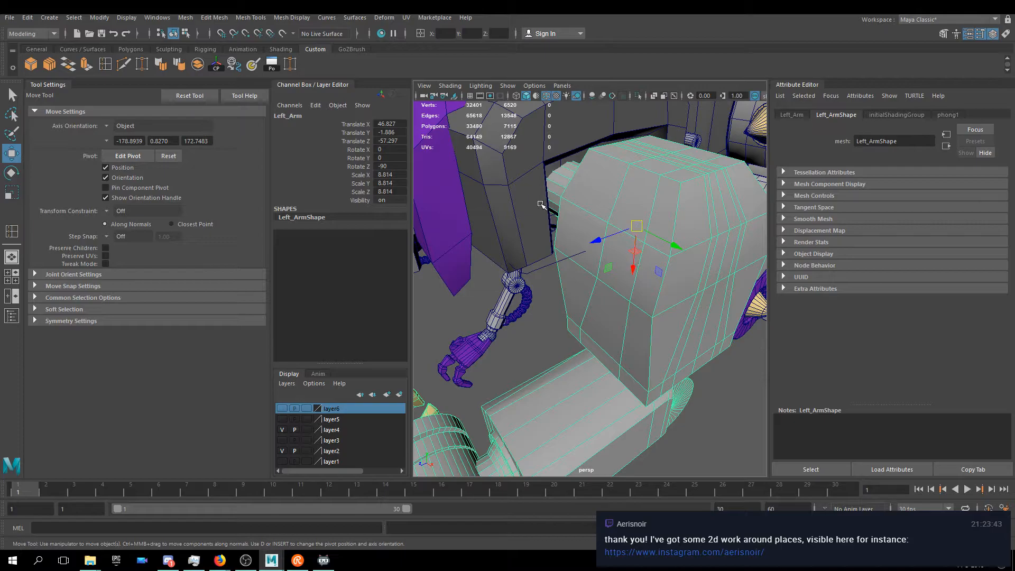
{"action": "scroll", "coordinate": [499, 209], "scroll_direction": "down", "scroll_amount": 10}
{"action": "left_click_drag", "start_coordinate": [499, 209], "coordinate": [555, 214], "text": "alt"}
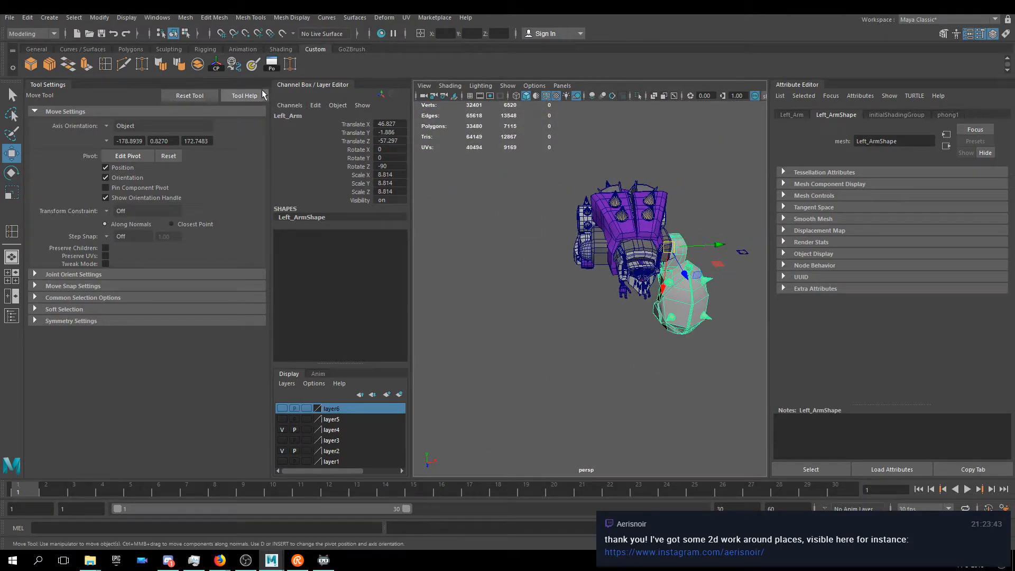
- Hide the tool settings and the channel box with its layer editor to enlarge the robot's viewport
{"action": "left_click", "coordinate": [981, 33]}
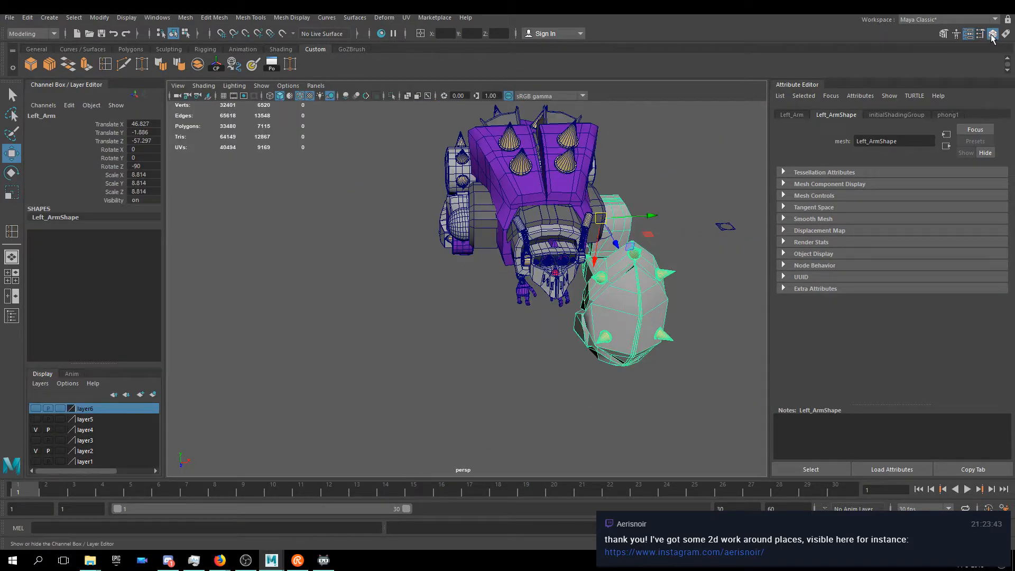
{"action": "left_click", "coordinate": [992, 35]}
{"action": "left_click_drag", "start_coordinate": [642, 181], "coordinate": [551, 204], "text": "alt"}
{"action": "scroll", "coordinate": [555, 208], "scroll_direction": "up", "scroll_amount": 4}
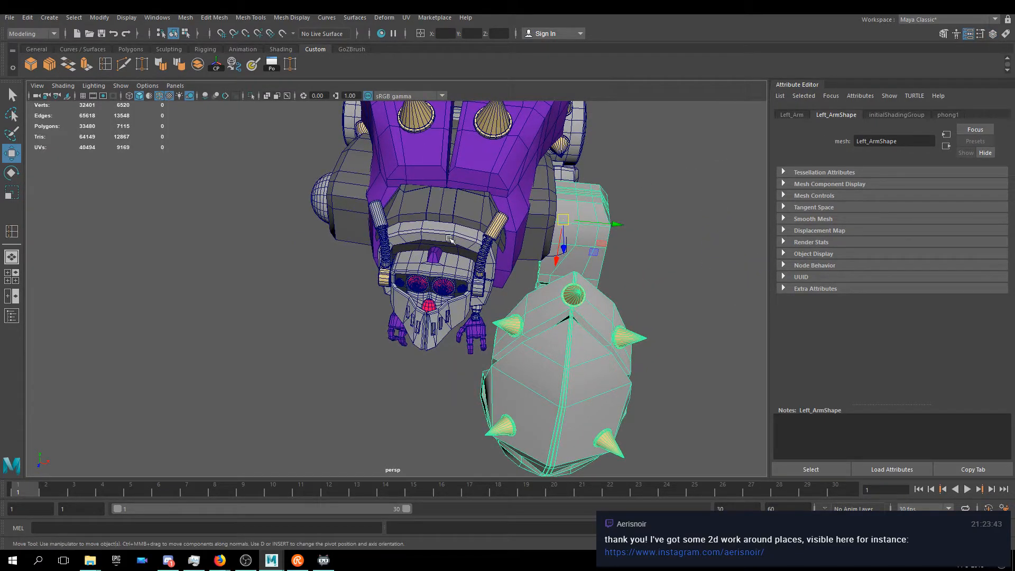
{"action": "left_click", "coordinate": [27, 17]}
{"action": "mouse_move", "coordinate": [101, 144]}
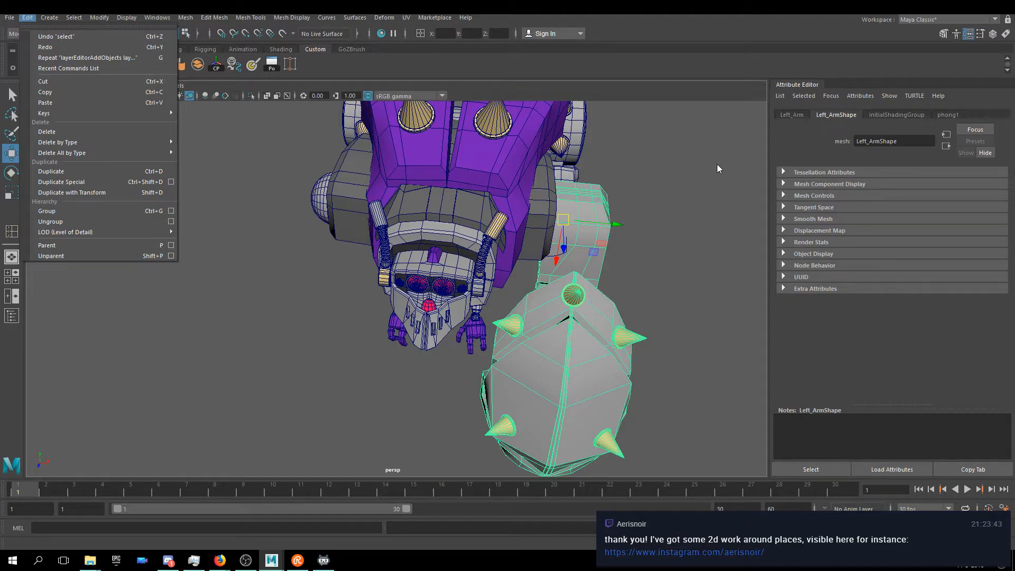
{"action": "left_click", "coordinate": [427, 145]}
{"action": "left_click_drag", "start_coordinate": [427, 145], "coordinate": [505, 211], "text": "alt"}
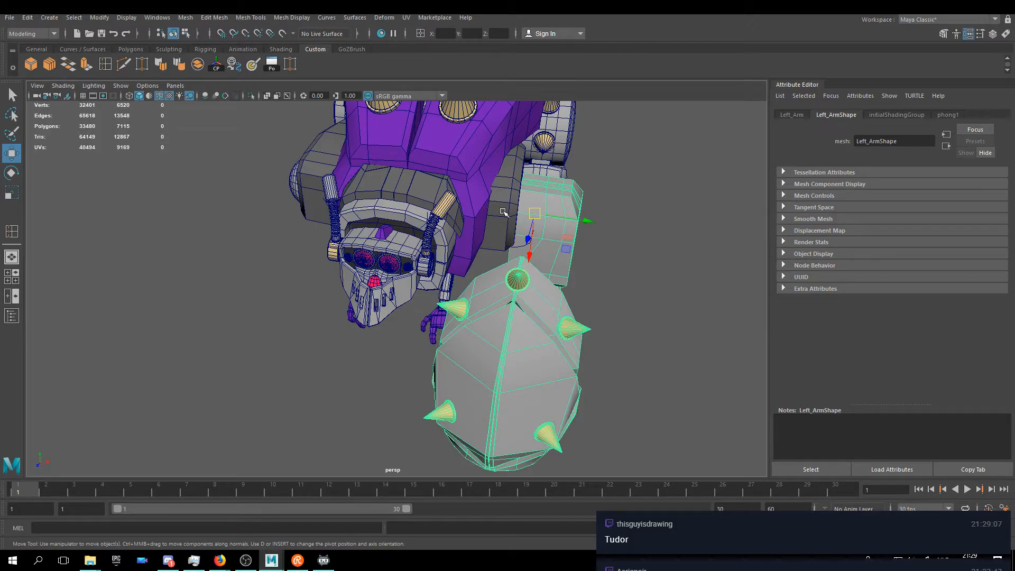
{"action": "left_click_drag", "start_coordinate": [319, 175], "coordinate": [395, 206], "text": "alt"}
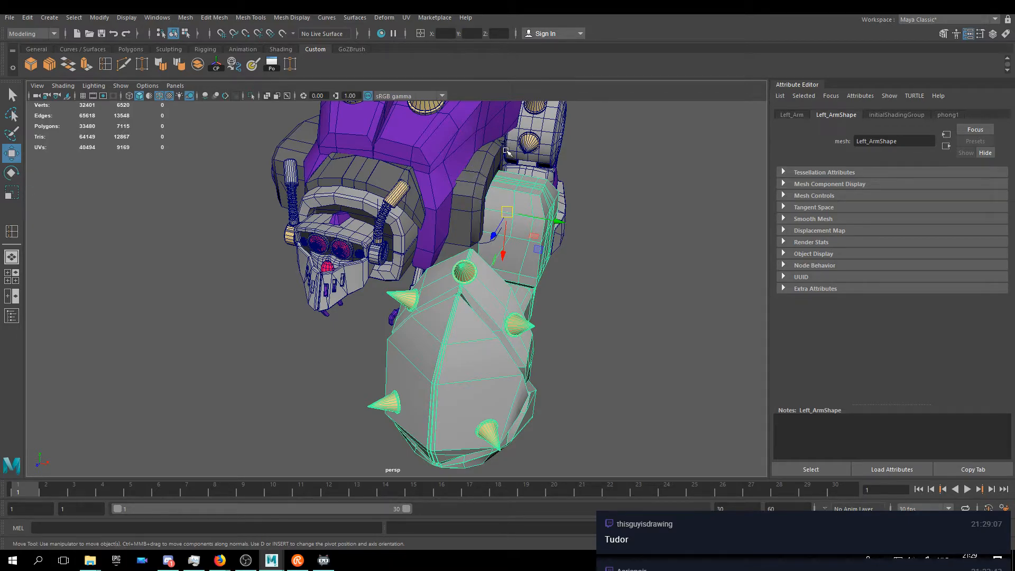
{"action": "left_click_drag", "start_coordinate": [472, 168], "coordinate": [563, 195], "text": "alt"}
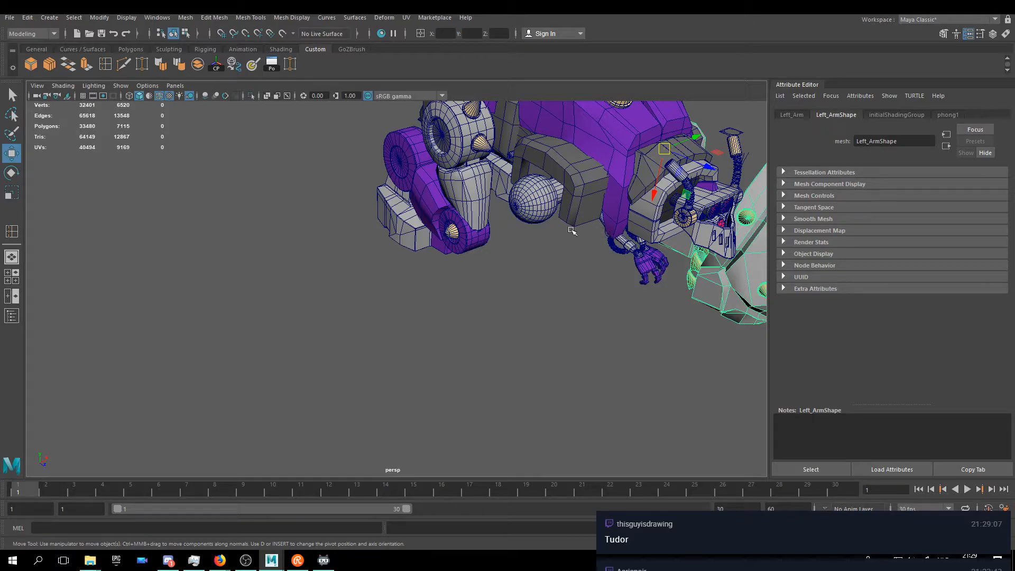
- Undo the latest selections, the older arm's layer6 assignment and its sideways move, back to the arm beside the body
{"action": "left_click_drag", "start_coordinate": [546, 234], "coordinate": [512, 193], "text": "alt"}
{"action": "left_click", "coordinate": [512, 192]}
{"action": "left_click", "coordinate": [519, 237]}
{"action": "key", "text": "ctrl+z"}
{"action": "key", "text": "ctrl+z"}
{"action": "left_click_drag", "start_coordinate": [400, 290], "coordinate": [369, 309], "text": "alt"}
{"action": "key", "text": "ctrl+z"}
{"action": "key", "text": "ctrl+z"}
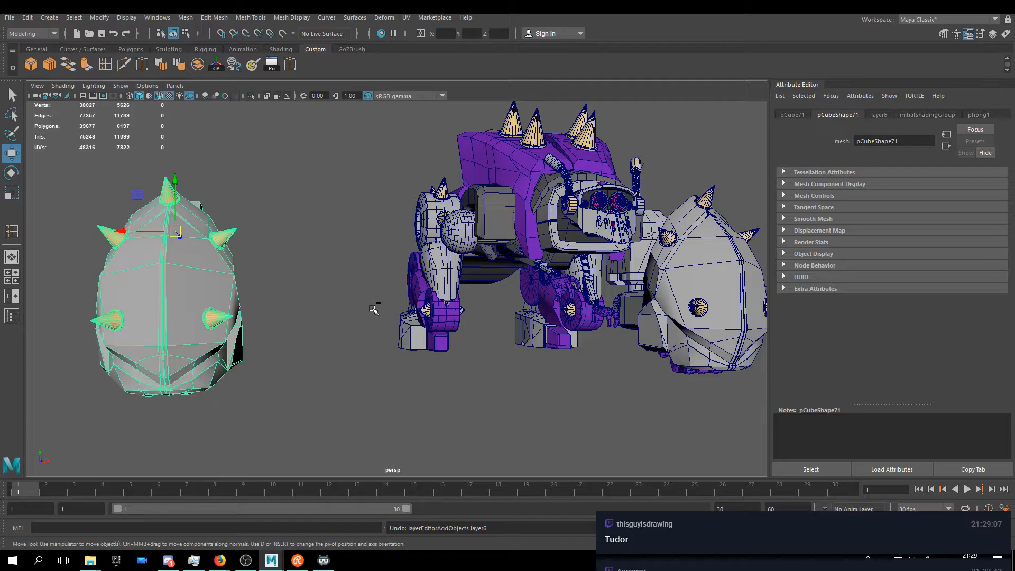
{"action": "key", "text": "ctrl+z"}
{"action": "left_click_drag", "start_coordinate": [154, 238], "coordinate": [346, 240], "text": "alt"}
{"action": "key", "text": "ctrl+z"}
{"action": "key", "text": "ctrl+z"}
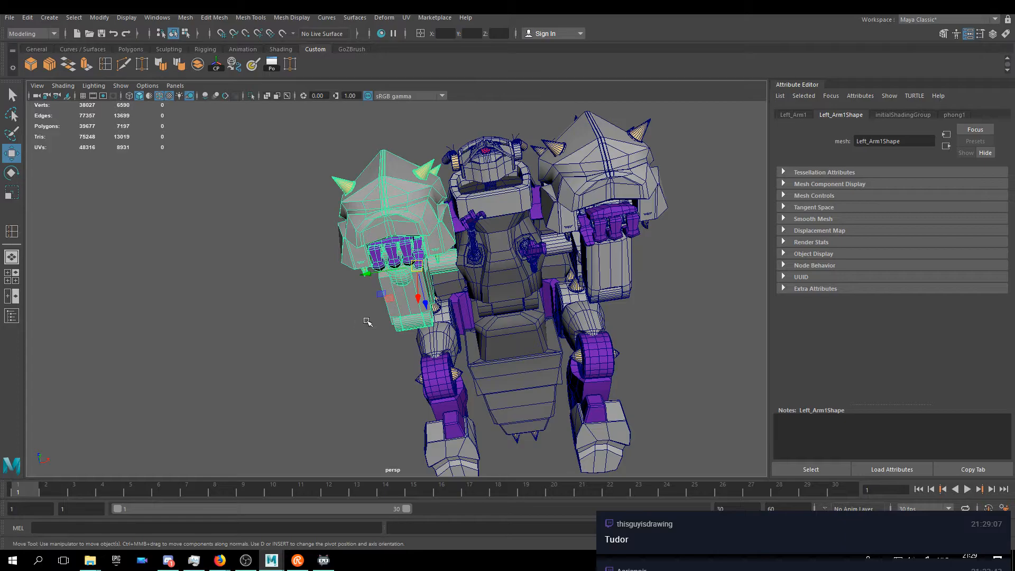
- Move the entire older arm sideways, well clear of the robot, to a Translate X of about -261.8
{"action": "left_click_drag", "start_coordinate": [442, 272], "coordinate": [438, 288], "text": "alt"}
{"action": "left_click_drag", "start_coordinate": [373, 268], "coordinate": [31, 298]}
{"action": "left_click_drag", "start_coordinate": [158, 249], "coordinate": [428, 213], "text": "alt"}
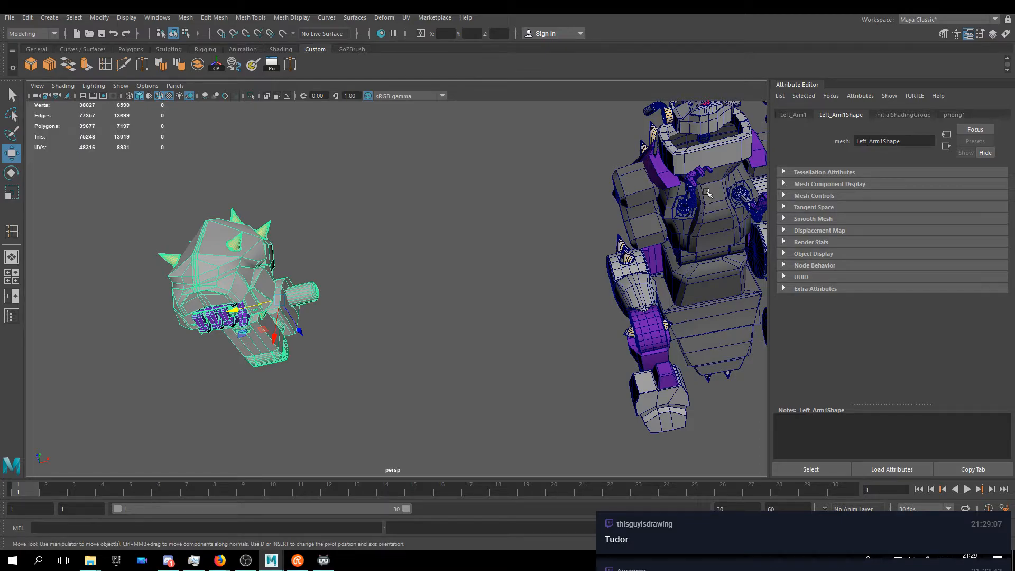
- Show the layer editor again and add the moved older arm to the hidden display layer layer6
{"action": "left_click", "coordinate": [993, 34]}
{"action": "right_click", "coordinate": [99, 411]}
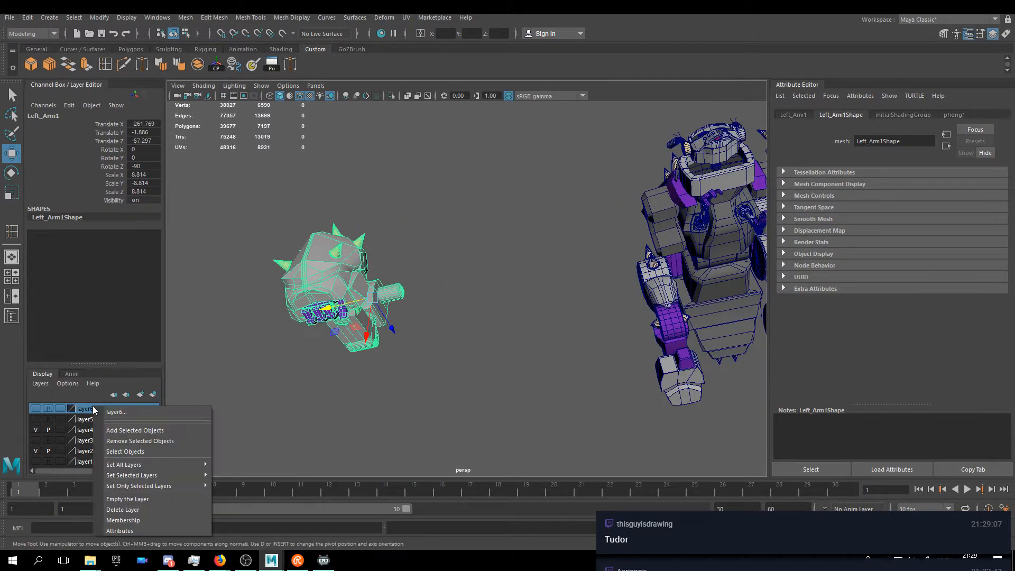
{"action": "left_click", "coordinate": [113, 429]}
- Duplicate Special the refined arm as a copy with scale 1, -1, 1, and move it to the opposite shoulder, Translate X about -42.1
{"action": "left_click_drag", "start_coordinate": [557, 277], "coordinate": [460, 233], "text": "alt"}
{"action": "left_click", "coordinate": [467, 248]}
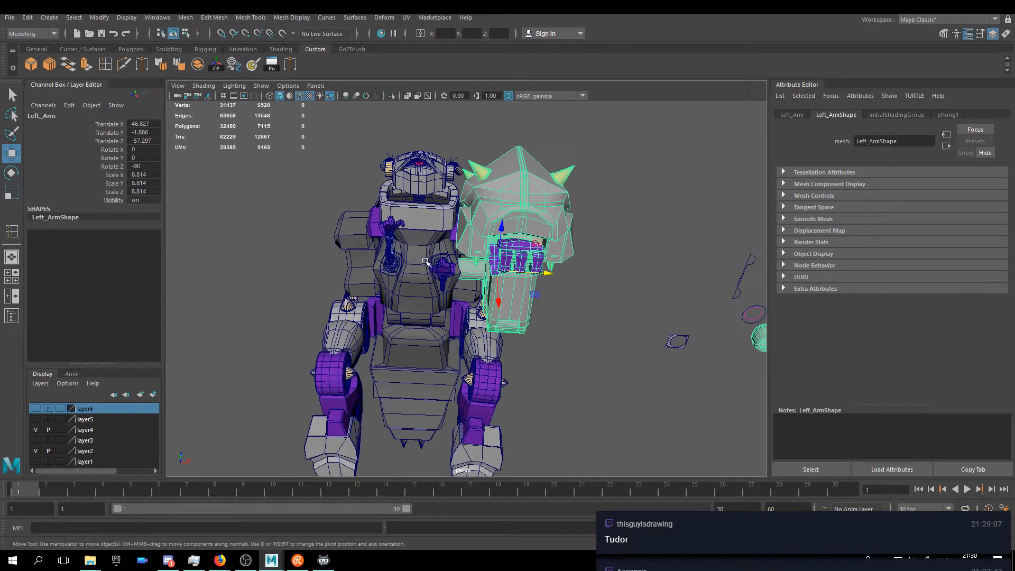
{"action": "left_click", "coordinate": [27, 18]}
{"action": "mouse_move", "coordinate": [158, 152]}
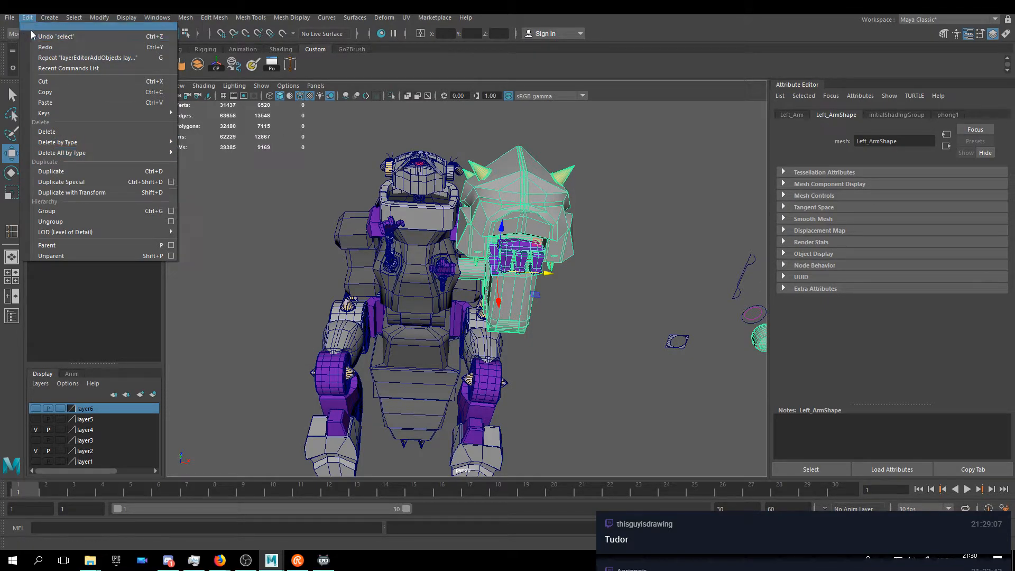
{"action": "left_click", "coordinate": [171, 182]}
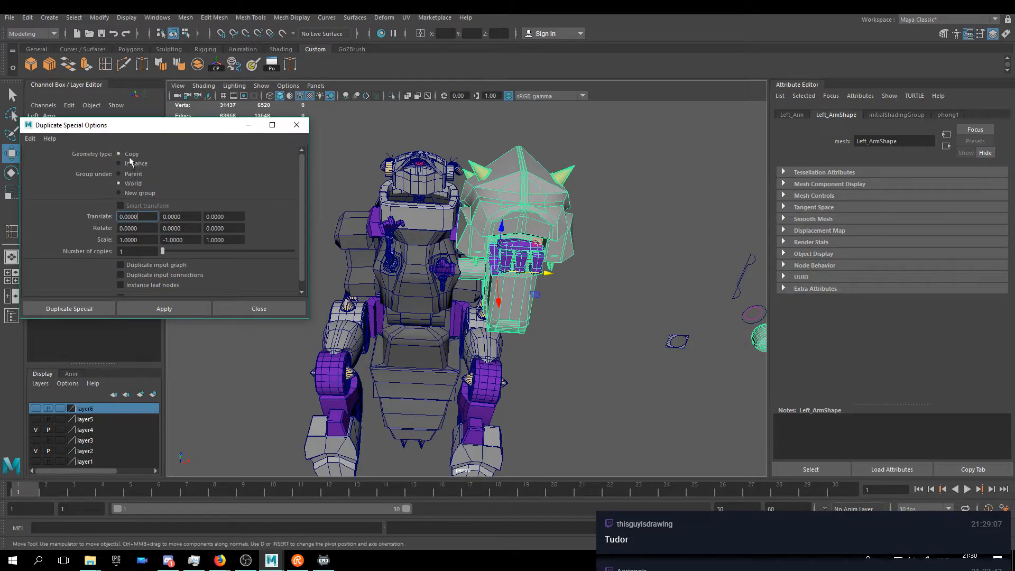
{"action": "left_click", "coordinate": [93, 309]}
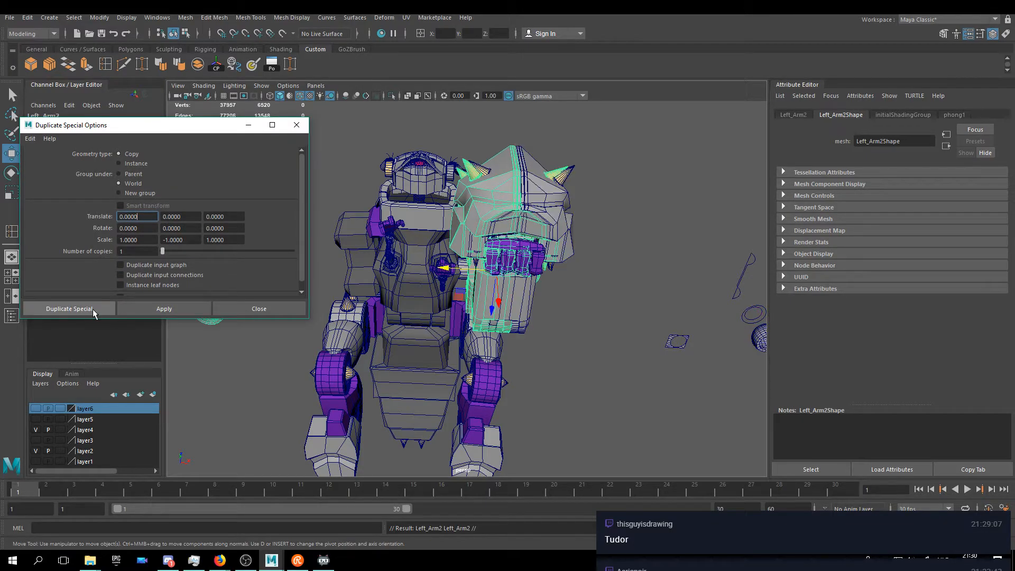
{"action": "left_click_drag", "start_coordinate": [444, 271], "coordinate": [268, 265]}
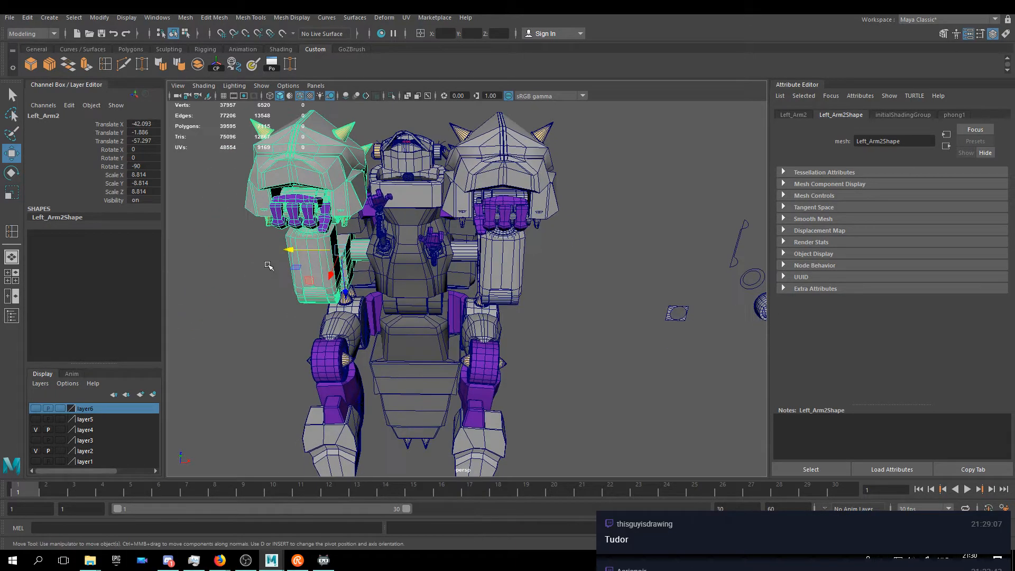
- Delete the stray small sphere floating beside the robot
{"action": "middle_click_drag", "start_coordinate": [267, 265], "coordinate": [471, 268], "text": "alt"}
{"action": "left_click", "coordinate": [315, 305]}
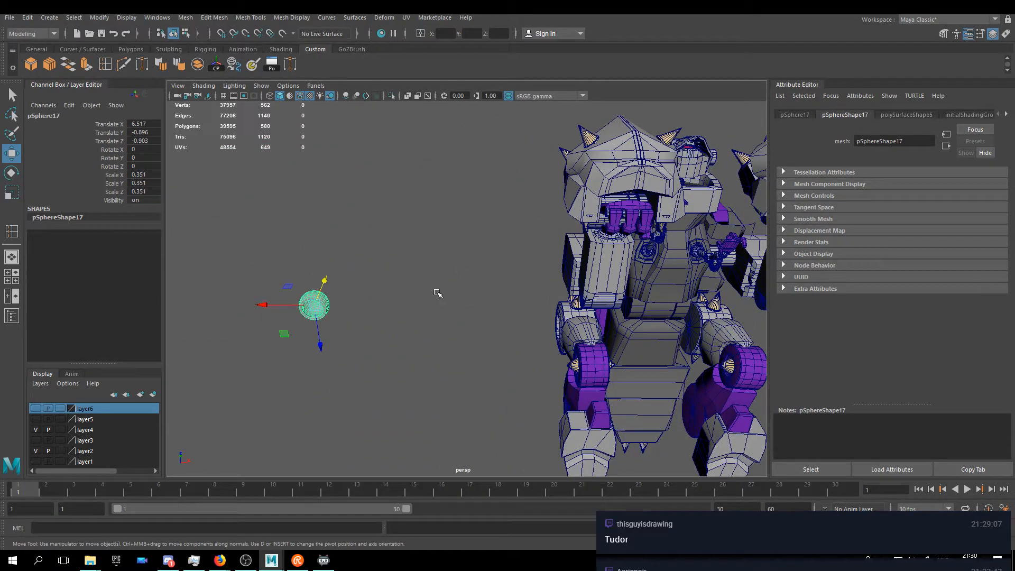
{"action": "key", "text": "Delete"}
{"action": "left_click_drag", "start_coordinate": [600, 242], "coordinate": [500, 291], "text": "alt"}
{"action": "middle_click_drag", "start_coordinate": [499, 291], "coordinate": [470, 269], "text": "alt"}
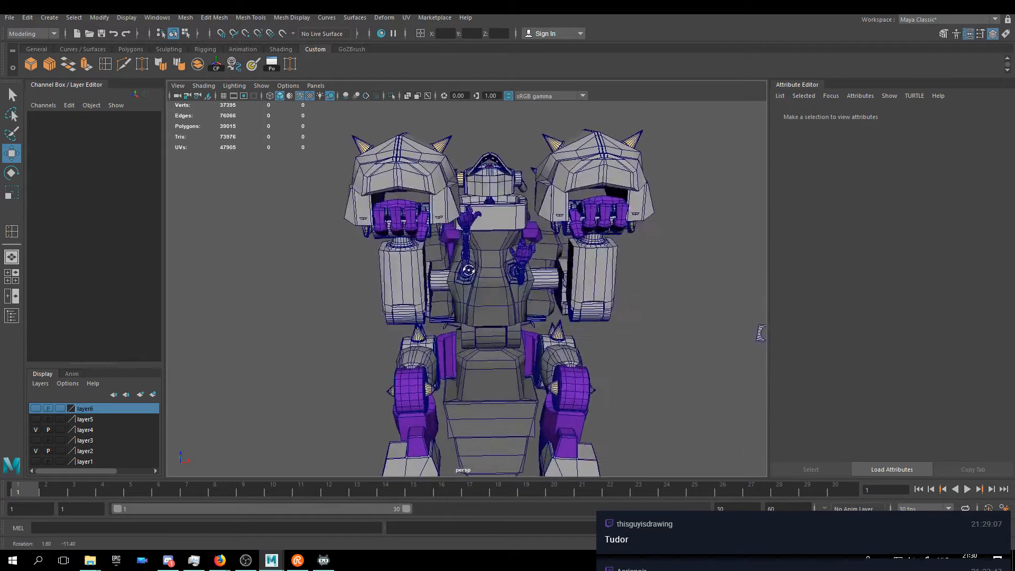
- Shift the mirrored arm outward from the body to a Translate X of about -47.1, matching its fit against the opposite arm
{"action": "left_click", "coordinate": [441, 280]}
{"action": "left_click_drag", "start_coordinate": [441, 280], "coordinate": [504, 375], "text": "alt"}
{"action": "middle_click_drag", "start_coordinate": [504, 376], "coordinate": [503, 222], "text": "alt"}
{"action": "scroll", "coordinate": [503, 222], "scroll_direction": "up", "scroll_amount": 4}
{"action": "left_click_drag", "start_coordinate": [569, 251], "coordinate": [507, 260], "text": "alt"}
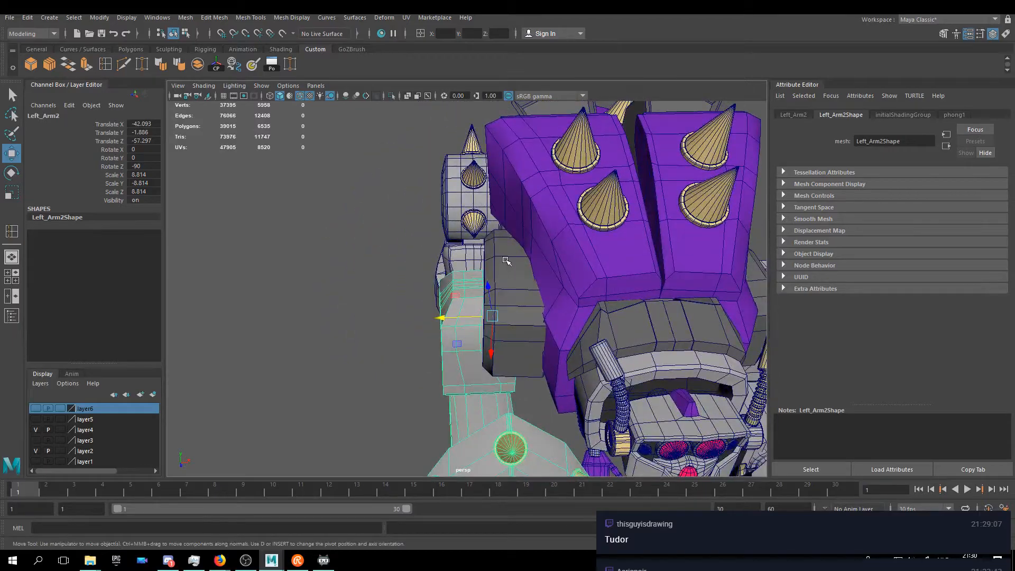
{"action": "middle_click_drag", "start_coordinate": [629, 329], "coordinate": [566, 292], "text": "alt"}
{"action": "scroll", "coordinate": [567, 292], "scroll_direction": "up", "scroll_amount": 6}
{"action": "scroll", "coordinate": [567, 294], "scroll_direction": "down", "scroll_amount": 8}
{"action": "left_click_drag", "start_coordinate": [608, 294], "coordinate": [358, 329], "text": "alt"}
{"action": "left_click_drag", "start_coordinate": [271, 325], "coordinate": [241, 332]}
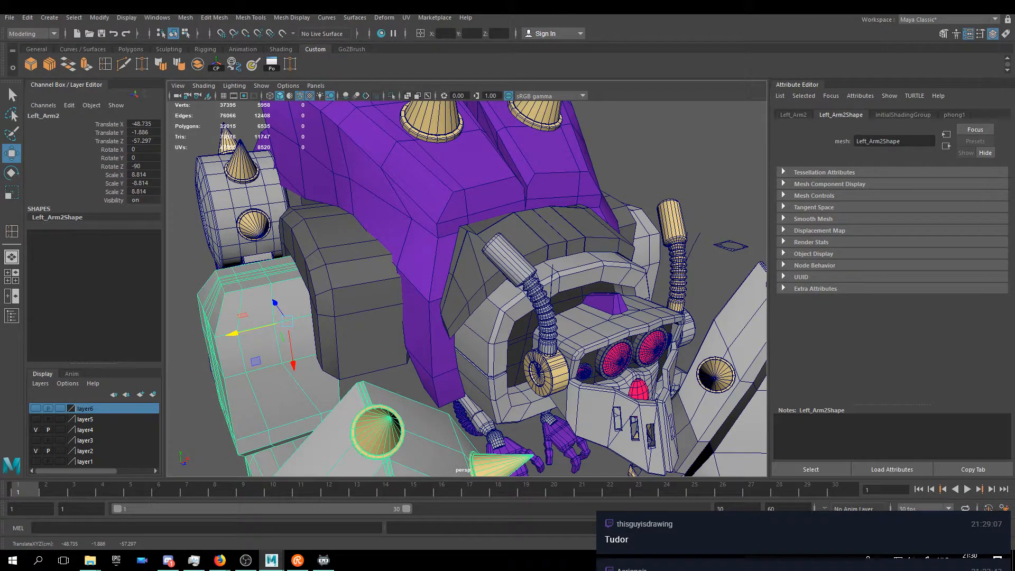
{"action": "left_click_drag", "start_coordinate": [535, 285], "coordinate": [507, 278], "text": "alt"}
{"action": "middle_click_drag", "start_coordinate": [507, 278], "coordinate": [529, 277]}
{"action": "left_click_drag", "start_coordinate": [529, 277], "coordinate": [730, 224], "text": "alt"}
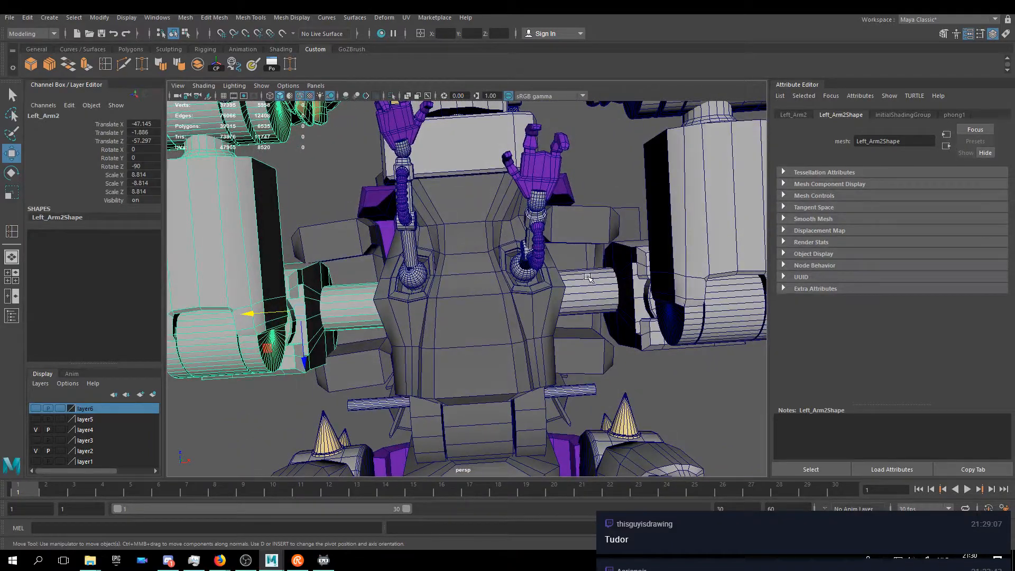
{"action": "scroll", "coordinate": [544, 289], "scroll_direction": "down", "scroll_amount": 10}
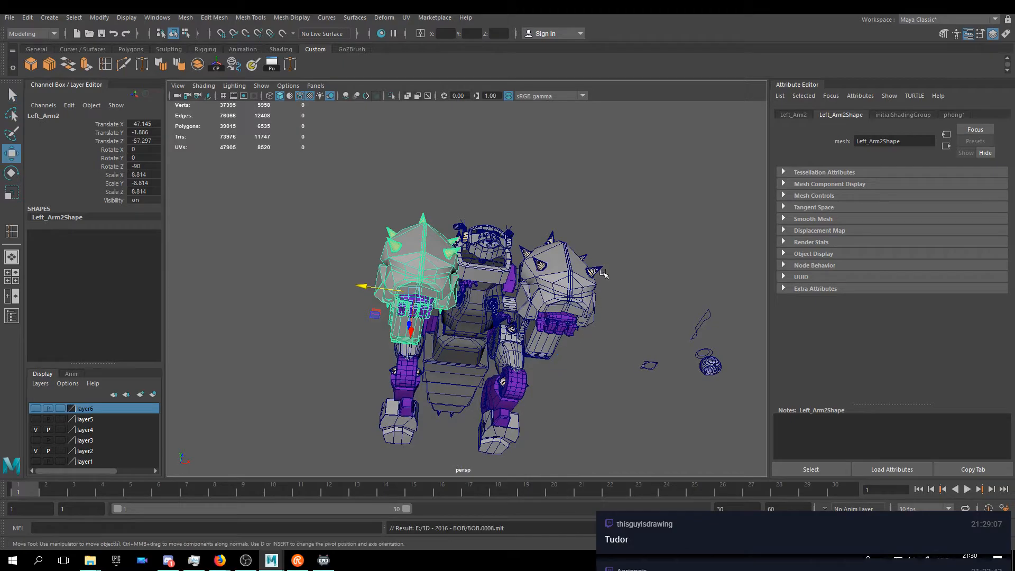
- Examine the rear hull, tail armour and spiked purple plate by selecting them from several angles
{"action": "left_click_drag", "start_coordinate": [634, 272], "coordinate": [517, 349], "text": "alt"}
{"action": "scroll", "coordinate": [504, 275], "scroll_direction": "up", "scroll_amount": 6}
{"action": "left_click", "coordinate": [517, 320]}
{"action": "left_click", "coordinate": [542, 293]}
{"action": "key", "text": "e"}
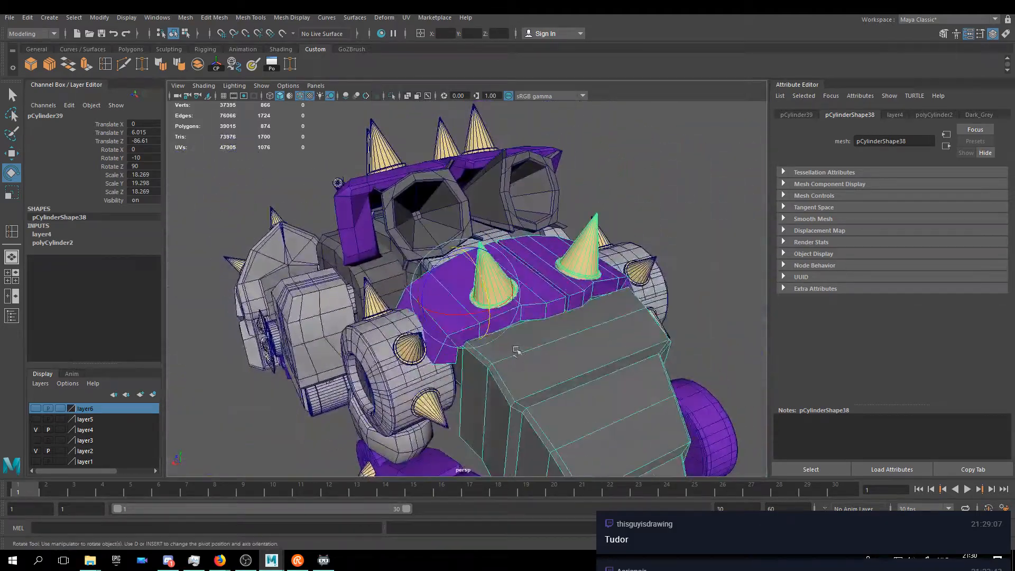
{"action": "left_click", "coordinate": [394, 333]}
{"action": "left_click_drag", "start_coordinate": [442, 335], "coordinate": [487, 272], "text": "alt"}
{"action": "left_click", "coordinate": [525, 215]}
{"action": "key", "text": "ctrl+z"}
{"action": "left_click_drag", "start_coordinate": [646, 238], "coordinate": [508, 254], "text": "alt"}
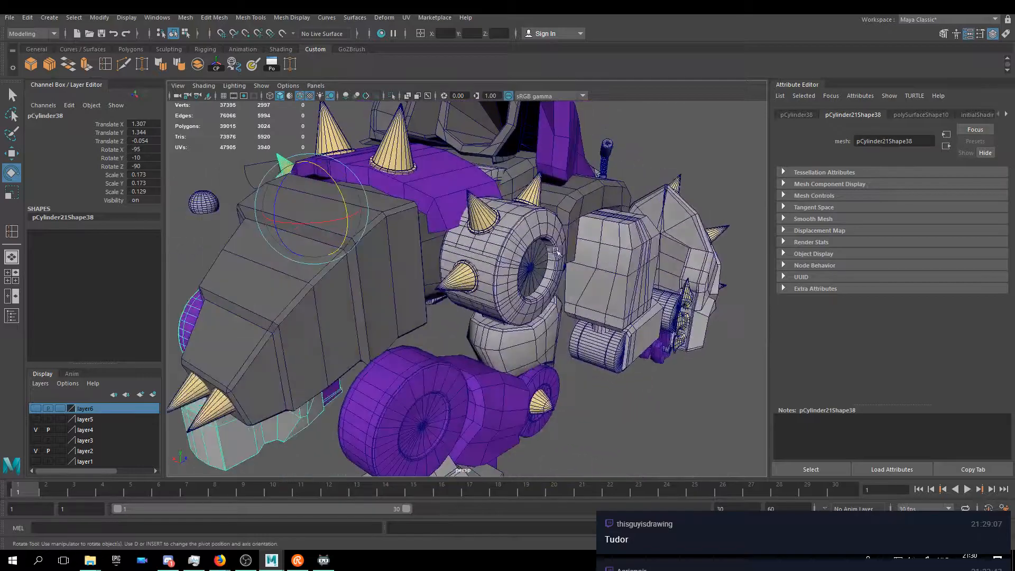
- Examine the spiked rear wheel assembly and the neighbouring body parts by selecting them in turn
{"action": "left_click", "coordinate": [509, 253]}
{"action": "left_click", "coordinate": [432, 250]}
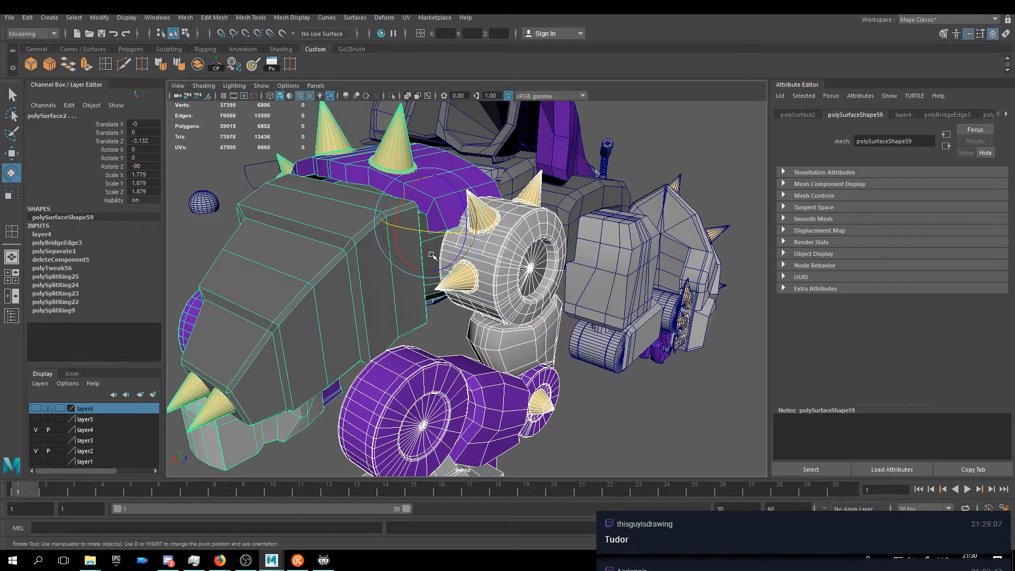
{"action": "left_click", "coordinate": [432, 255]}
{"action": "left_click_drag", "start_coordinate": [432, 255], "coordinate": [470, 313], "text": "alt"}
{"action": "left_click", "coordinate": [449, 262]}
{"action": "left_click_drag", "start_coordinate": [472, 195], "coordinate": [449, 214]}
{"action": "scroll", "coordinate": [389, 242], "scroll_direction": "down", "scroll_amount": 6}
{"action": "left_click_drag", "start_coordinate": [390, 242], "coordinate": [508, 228], "text": "alt"}
{"action": "left_click", "coordinate": [642, 256]}
{"action": "scroll", "coordinate": [543, 242], "scroll_direction": "up", "scroll_amount": 8}
{"action": "left_click", "coordinate": [452, 273]}
{"action": "key", "text": "ctrl+z"}
- Select the curved grey panel between the rear thrusters and the spiked purple plate, and isolate it for editing
{"action": "left_click", "coordinate": [507, 228]}
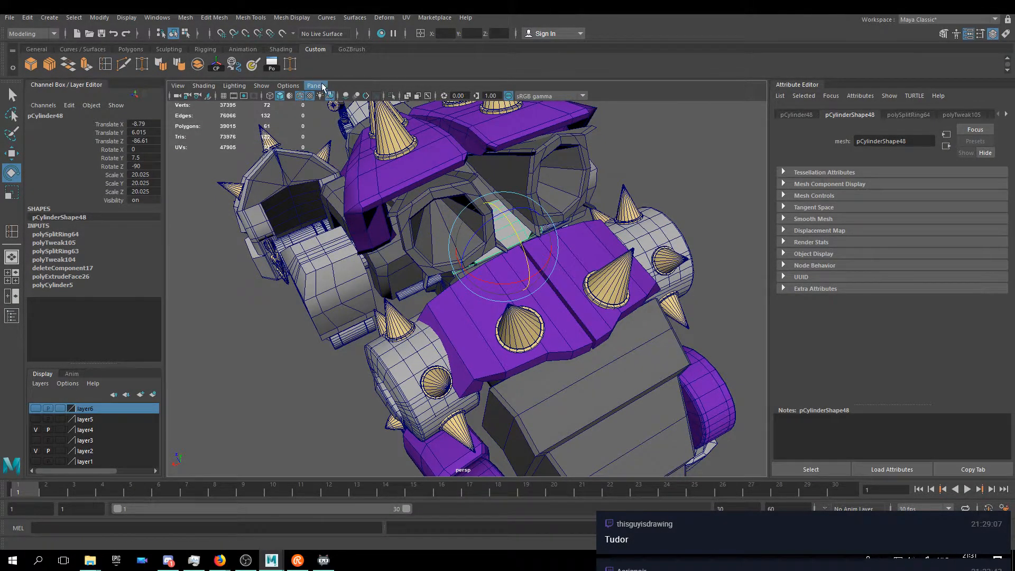
{"action": "left_click", "coordinate": [260, 86]}
{"action": "mouse_move", "coordinate": [285, 102]}
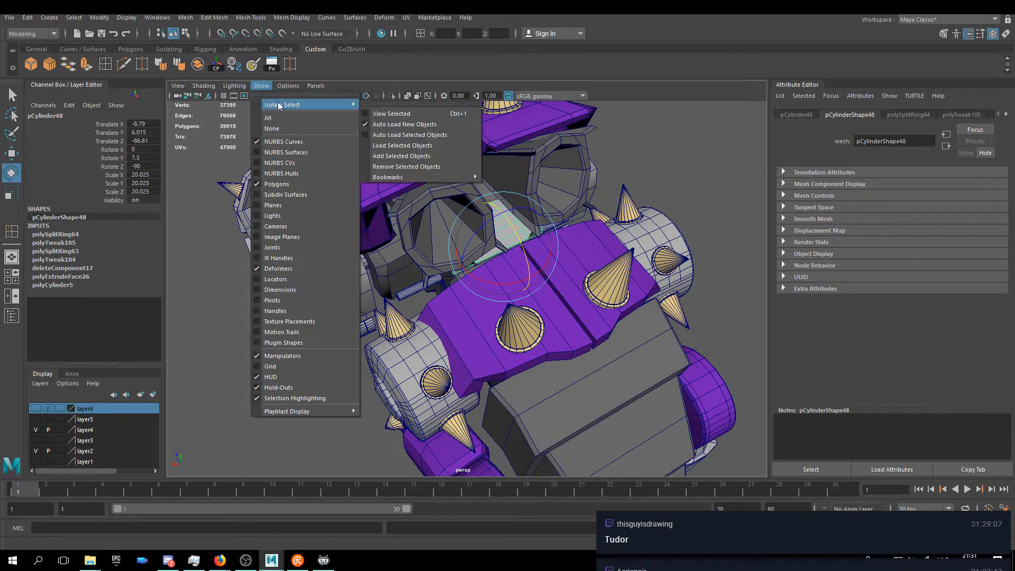
{"action": "left_click", "coordinate": [376, 108]}
{"action": "key", "text": "w"}
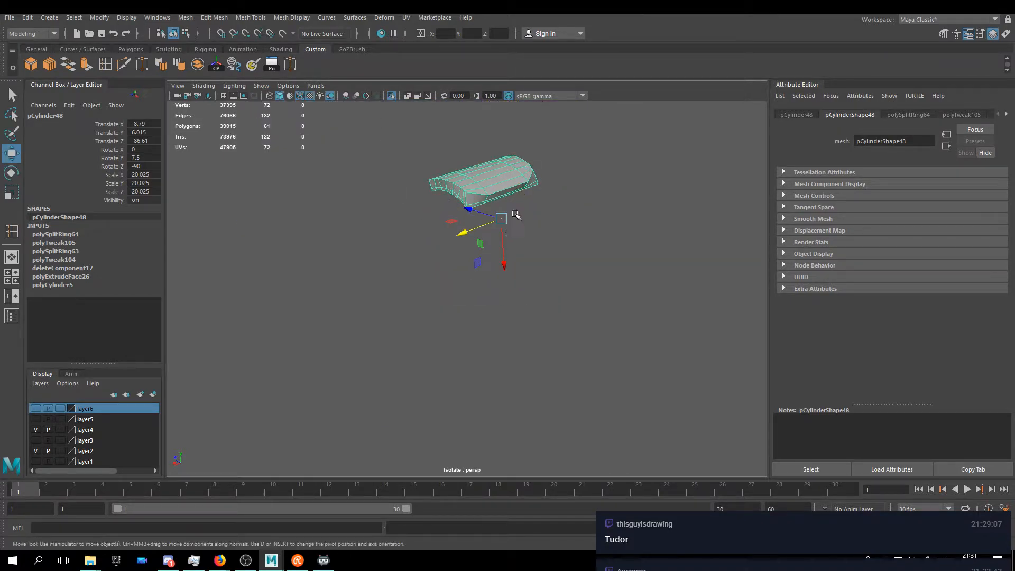
{"action": "scroll", "coordinate": [500, 217], "scroll_direction": "up", "scroll_amount": 5}
{"action": "left_click_drag", "start_coordinate": [493, 189], "coordinate": [521, 222], "text": "alt"}
- Examine the isolated panel's end corner by selecting two of its upper edges, and return to whole-object selection
{"action": "right_click_drag", "start_coordinate": [529, 217], "coordinate": [544, 200]}
{"action": "left_click", "coordinate": [545, 200]}
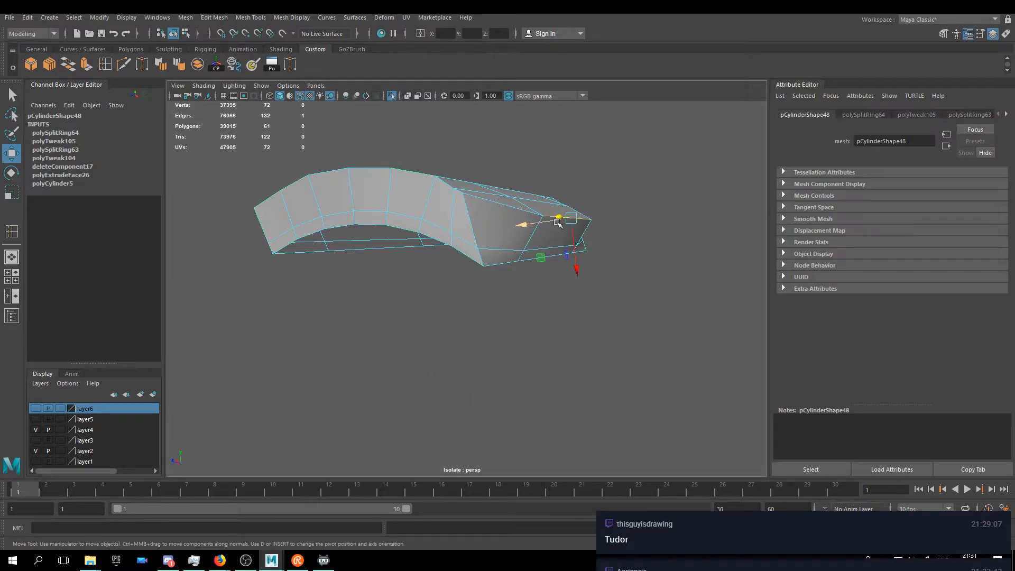
{"action": "key", "text": "f"}
{"action": "scroll", "coordinate": [454, 289], "scroll_direction": "up", "scroll_amount": 2}
{"action": "left_click", "coordinate": [403, 257], "text": "shift"}
{"action": "left_click_drag", "start_coordinate": [408, 256], "coordinate": [404, 292], "text": "alt"}
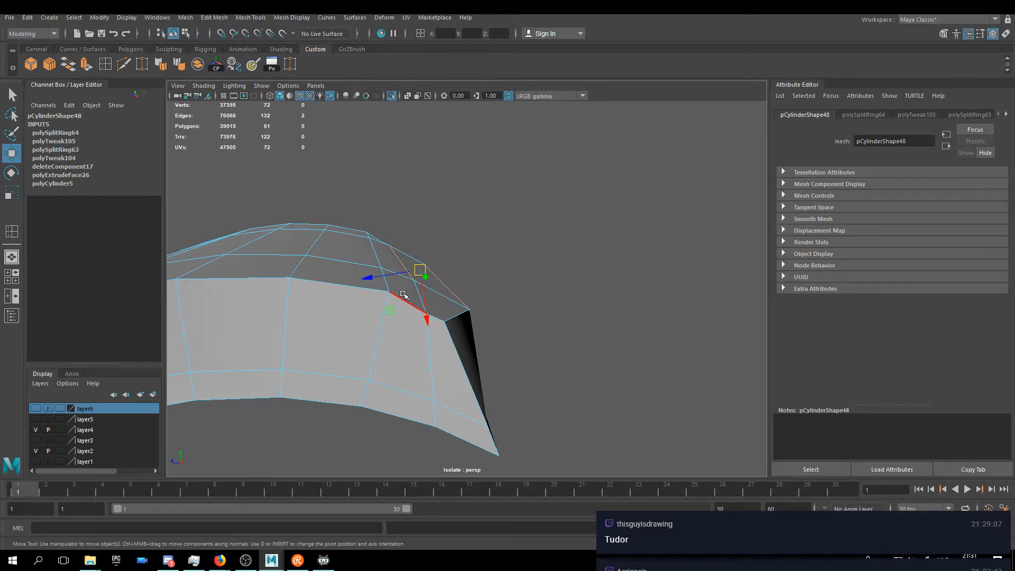
{"action": "right_click_drag", "start_coordinate": [339, 240], "coordinate": [368, 224]}
{"action": "left_click", "coordinate": [610, 252]}
{"action": "left_click_drag", "start_coordinate": [606, 277], "coordinate": [233, 302], "text": "alt"}
{"action": "left_click", "coordinate": [492, 275]}
{"action": "left_click_drag", "start_coordinate": [492, 275], "coordinate": [682, 287], "text": "alt"}
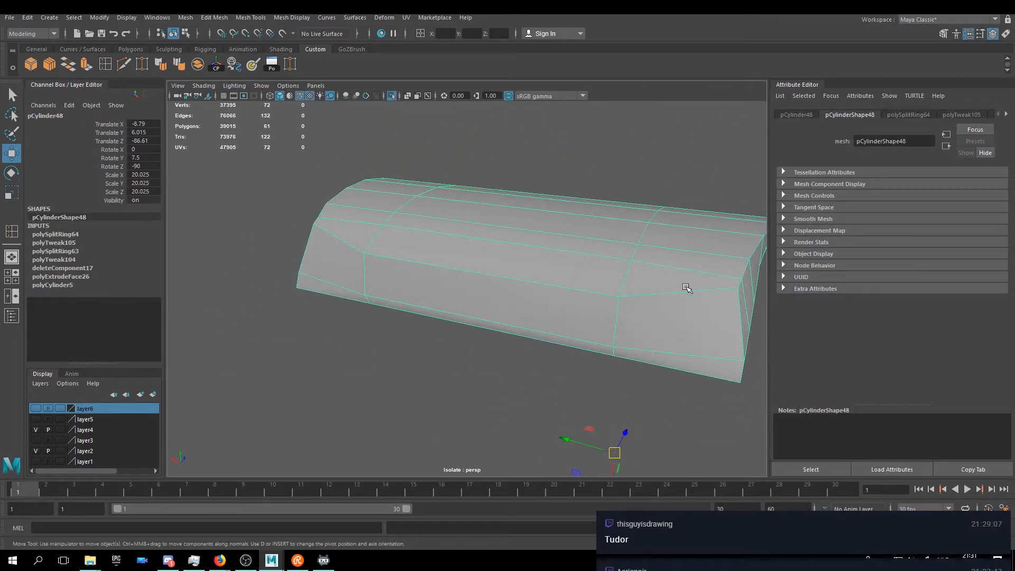
- Select the matching side corner vertices at both ends of the curved panel and scale them apart along its length
{"action": "right_click_drag", "start_coordinate": [739, 289], "coordinate": [706, 271]}
{"action": "left_click", "coordinate": [737, 288]}
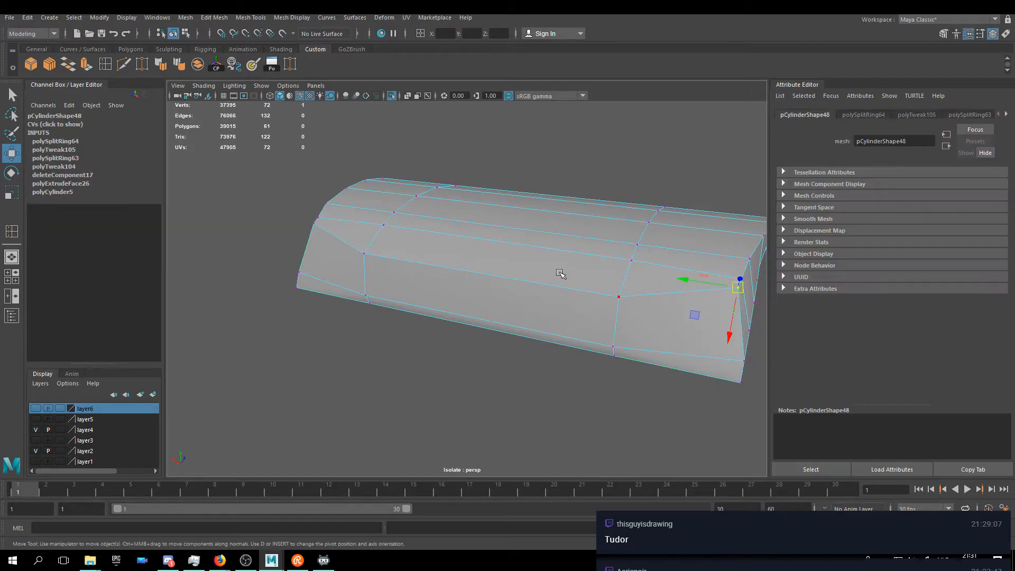
{"action": "left_click_drag", "start_coordinate": [574, 275], "coordinate": [543, 273], "text": "alt"}
{"action": "left_click", "coordinate": [248, 247], "text": "shift"}
{"action": "key", "text": "r"}
{"action": "left_click_drag", "start_coordinate": [419, 249], "coordinate": [497, 233]}
- Move the two side corner vertices slightly outward and down to reshape the panel's side
{"action": "key", "text": "w"}
{"action": "left_click_drag", "start_coordinate": [411, 262], "coordinate": [447, 246], "text": "alt"}
{"action": "left_click_drag", "start_coordinate": [358, 274], "coordinate": [387, 279]}
{"action": "left_click_drag", "start_coordinate": [433, 302], "coordinate": [435, 323]}
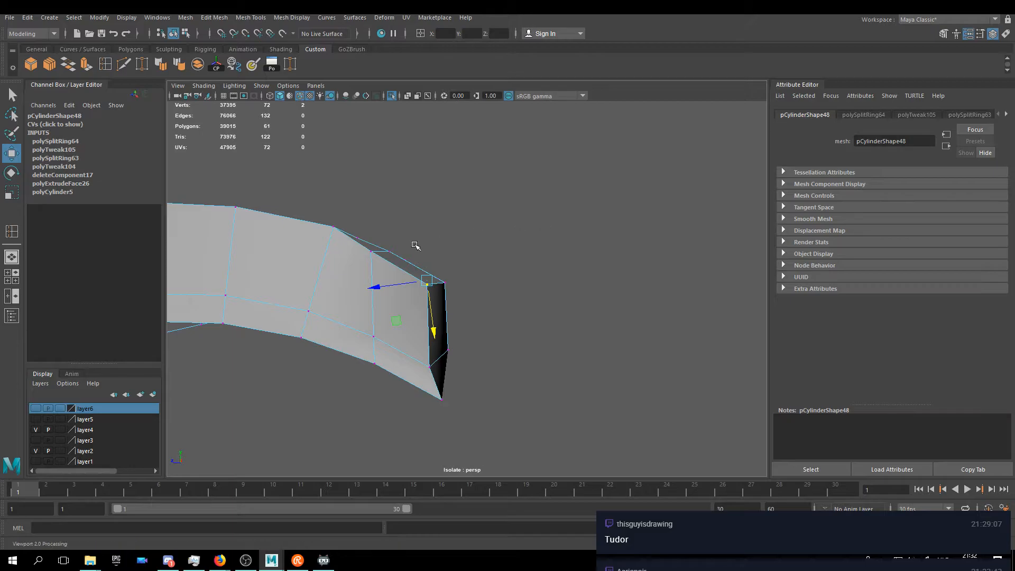
- Select the matching upper vertices near both end corners of the curved panel, shift them slightly across its width, and scale their spacing lengthwise
{"action": "left_click_drag", "start_coordinate": [388, 251], "coordinate": [366, 248], "text": "alt"}
{"action": "right_click_drag", "start_coordinate": [373, 233], "coordinate": [427, 223]}
{"action": "left_click_drag", "start_coordinate": [427, 223], "coordinate": [384, 290], "text": "alt"}
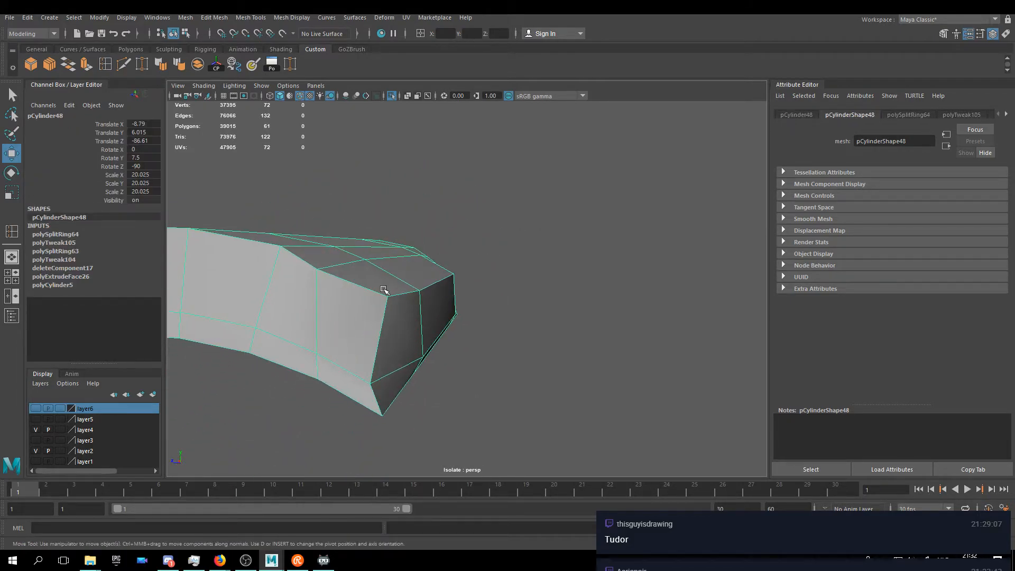
{"action": "right_click_drag", "start_coordinate": [322, 270], "coordinate": [288, 270]}
{"action": "left_click_drag", "start_coordinate": [320, 265], "coordinate": [418, 281], "text": "alt"}
{"action": "left_click", "coordinate": [373, 246]}
{"action": "left_click", "coordinate": [510, 291], "text": "shift"}
{"action": "left_click_drag", "start_coordinate": [445, 242], "coordinate": [448, 241]}
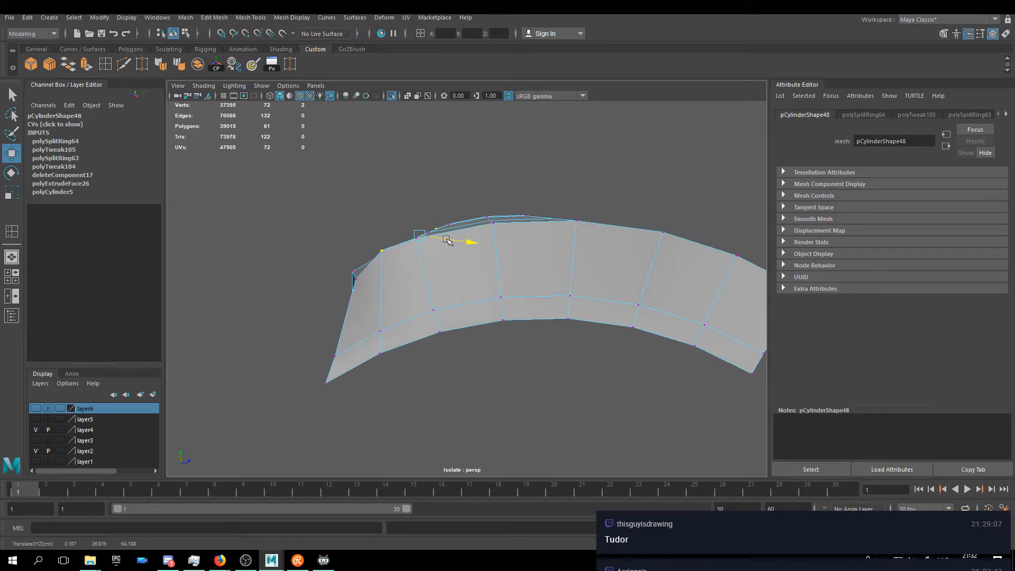
{"action": "left_click_drag", "start_coordinate": [412, 288], "coordinate": [517, 294], "text": "alt"}
{"action": "key", "text": "r"}
{"action": "left_click_drag", "start_coordinate": [350, 273], "coordinate": [609, 256]}
- Nudge the next matching pair of upper vertices at the panel's two ends, and return to whole-object selection
{"action": "key", "text": "w"}
{"action": "left_click", "coordinate": [675, 230]}
{"action": "left_click_drag", "start_coordinate": [674, 230], "coordinate": [537, 248], "text": "alt"}
{"action": "left_click", "coordinate": [357, 246], "text": "shift"}
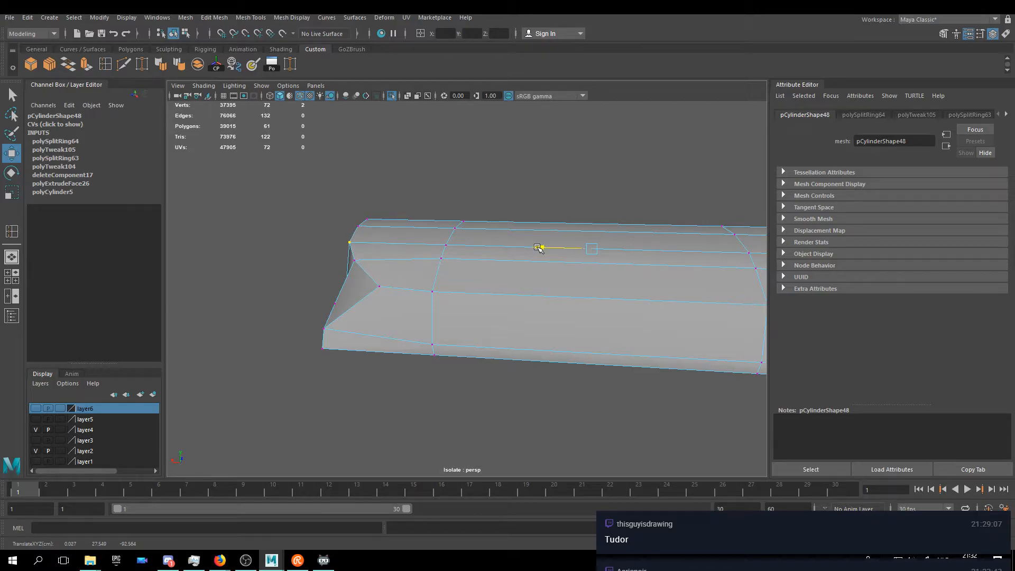
{"action": "key", "text": "F8"}
{"action": "left_click_drag", "start_coordinate": [447, 251], "coordinate": [374, 313], "text": "alt"}
- Select the matching lower side vertices at both ends of the panel and scale them slightly closer together along its length
{"action": "right_click_drag", "start_coordinate": [316, 313], "coordinate": [311, 273]}
{"action": "left_click_drag", "start_coordinate": [311, 273], "coordinate": [476, 296], "text": "alt"}
{"action": "left_click", "coordinate": [461, 358]}
{"action": "left_click_drag", "start_coordinate": [639, 341], "coordinate": [450, 269], "text": "alt"}
{"action": "left_click", "coordinate": [317, 295], "text": "shift"}
{"action": "key", "text": "r"}
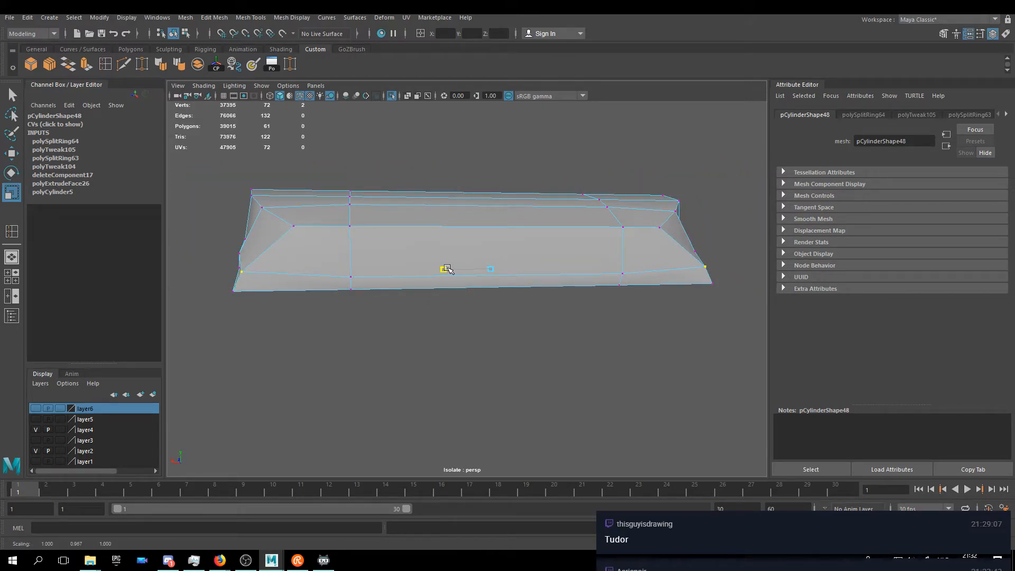
- Scale the remaining pair of protruding end vertices along the panel's length to straighten its ends, and leave vertex editing
{"action": "left_click", "coordinate": [241, 257]}
{"action": "left_click_drag", "start_coordinate": [241, 257], "coordinate": [530, 275], "text": "alt"}
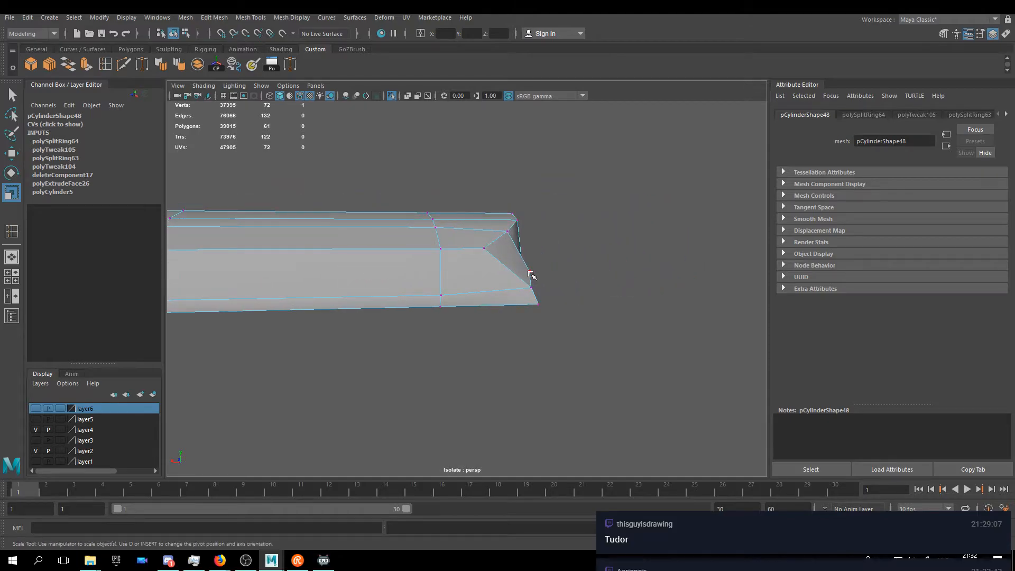
{"action": "left_click_drag", "start_coordinate": [264, 279], "coordinate": [463, 254]}
{"action": "right_click_drag", "start_coordinate": [461, 254], "coordinate": [523, 226]}
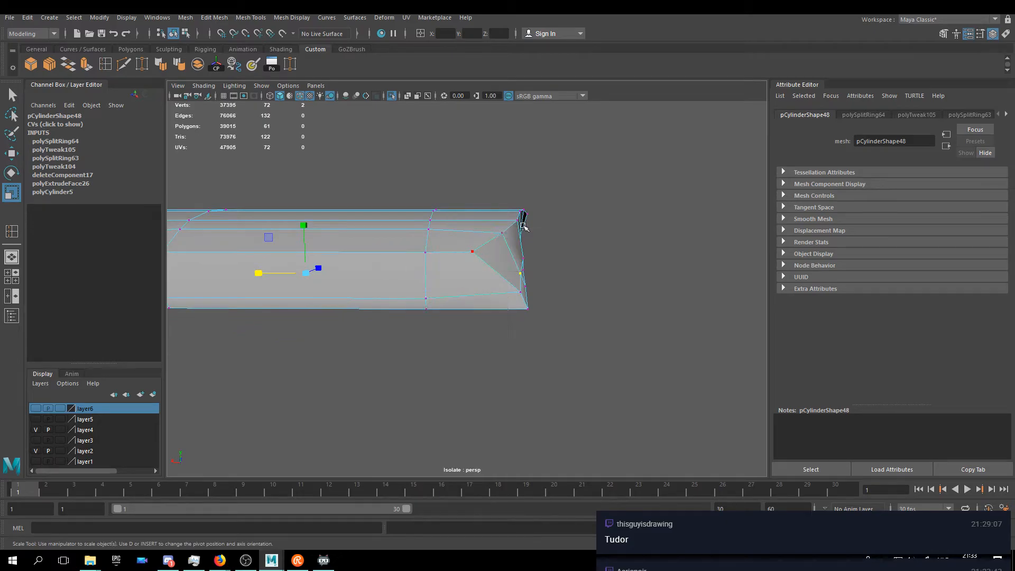
{"action": "left_click", "coordinate": [534, 217]}
{"action": "left_click_drag", "start_coordinate": [432, 241], "coordinate": [411, 229], "text": "alt"}
{"action": "right_click_drag", "start_coordinate": [411, 229], "coordinate": [464, 213]}
- Select the lengthwise border edges on both sides of the panel's open underside, excluding the end edges, and bridge them
{"action": "left_click_drag", "start_coordinate": [465, 213], "coordinate": [421, 267], "text": "alt"}
{"action": "left_click", "coordinate": [476, 211]}
{"action": "right_click_drag", "start_coordinate": [422, 266], "coordinate": [425, 237]}
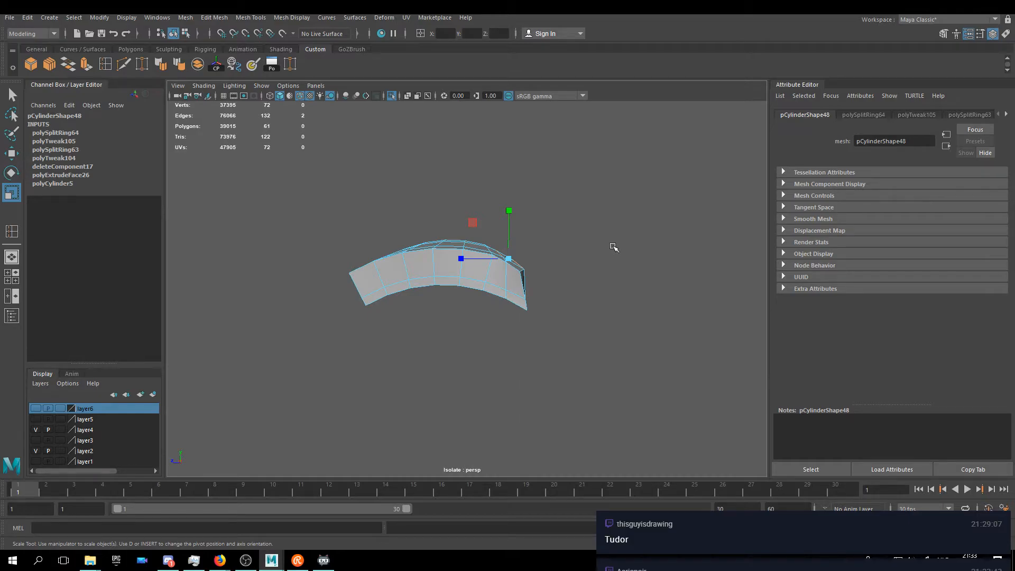
{"action": "left_click_drag", "start_coordinate": [460, 291], "coordinate": [534, 296], "text": "alt"}
{"action": "scroll", "coordinate": [411, 274], "scroll_direction": "up", "scroll_amount": 5}
{"action": "double_click", "coordinate": [334, 296]}
{"action": "left_click_drag", "start_coordinate": [646, 237], "coordinate": [587, 306], "text": "ctrl"}
{"action": "left_click_drag", "start_coordinate": [554, 236], "coordinate": [452, 303]}
{"action": "key", "text": "ctrl+z"}
{"action": "left_click_drag", "start_coordinate": [482, 355], "coordinate": [395, 239], "text": "ctrl"}
{"action": "left_click_drag", "start_coordinate": [454, 305], "coordinate": [439, 271], "text": "alt"}
{"action": "left_click", "coordinate": [286, 131]}
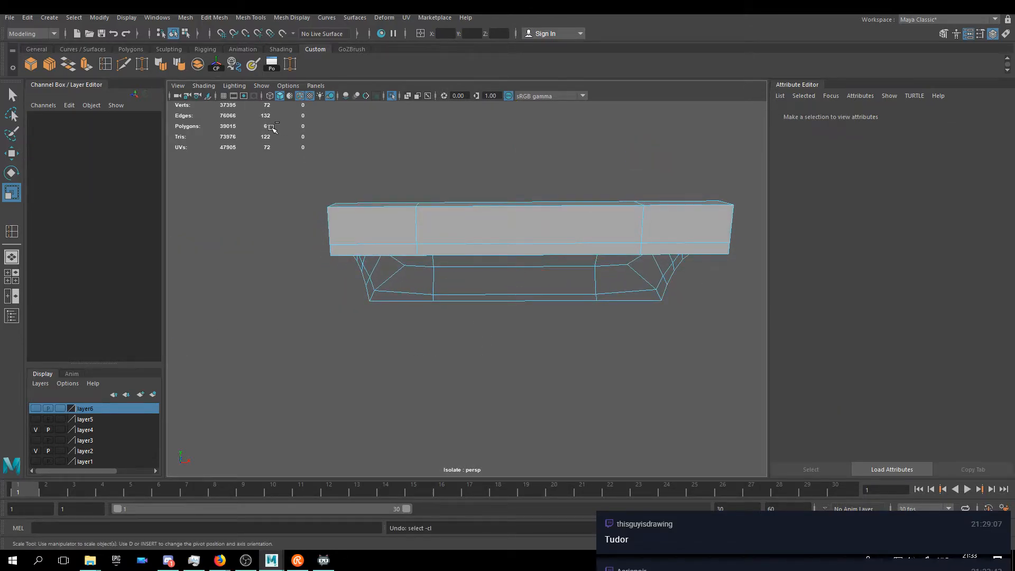
{"action": "key", "text": "ctrl+z"}
{"action": "left_click", "coordinate": [68, 64]}
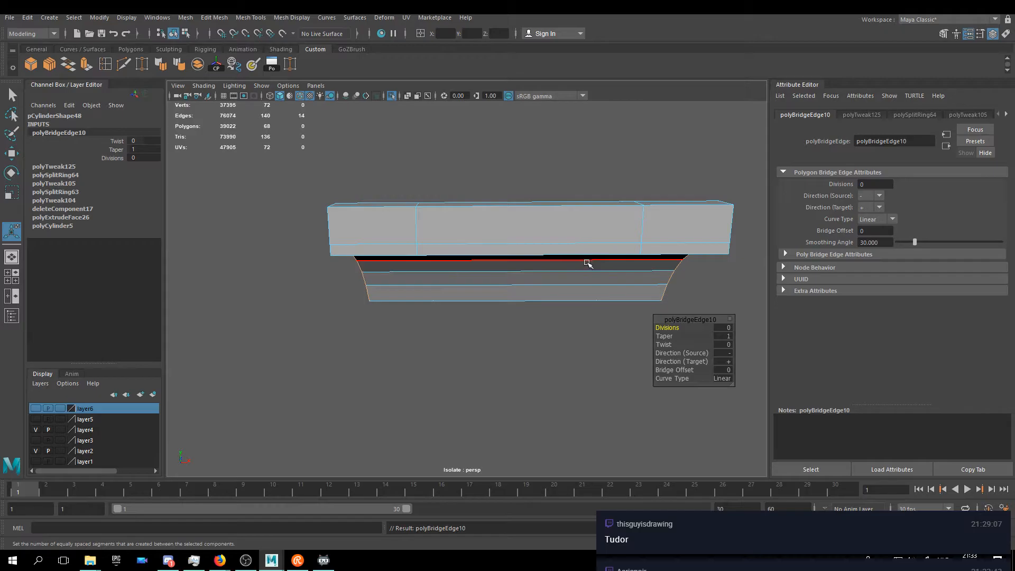
- Give the bridged underside two divisions, and scale the two new edge loops apart to match the panel's existing crosswise loops
{"action": "middle_click_drag", "start_coordinate": [548, 293], "coordinate": [516, 320], "text": "alt"}
{"action": "left_click_drag", "start_coordinate": [514, 320], "coordinate": [519, 294], "text": "alt"}
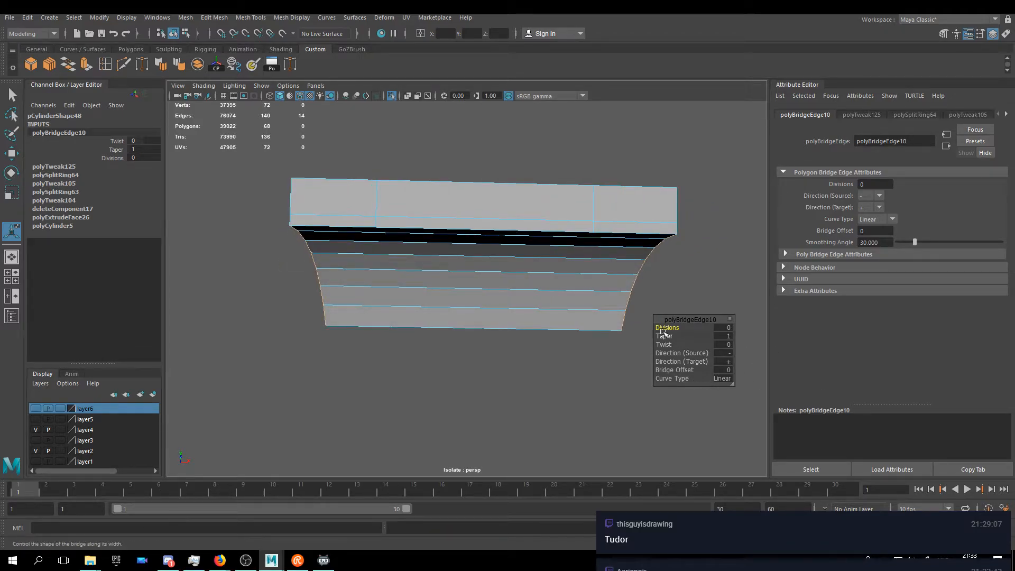
{"action": "left_click_drag", "start_coordinate": [667, 328], "coordinate": [676, 327]}
{"action": "key", "text": "w"}
{"action": "left_click_drag", "start_coordinate": [487, 264], "coordinate": [453, 222], "text": "alt"}
{"action": "double_click", "coordinate": [429, 212]}
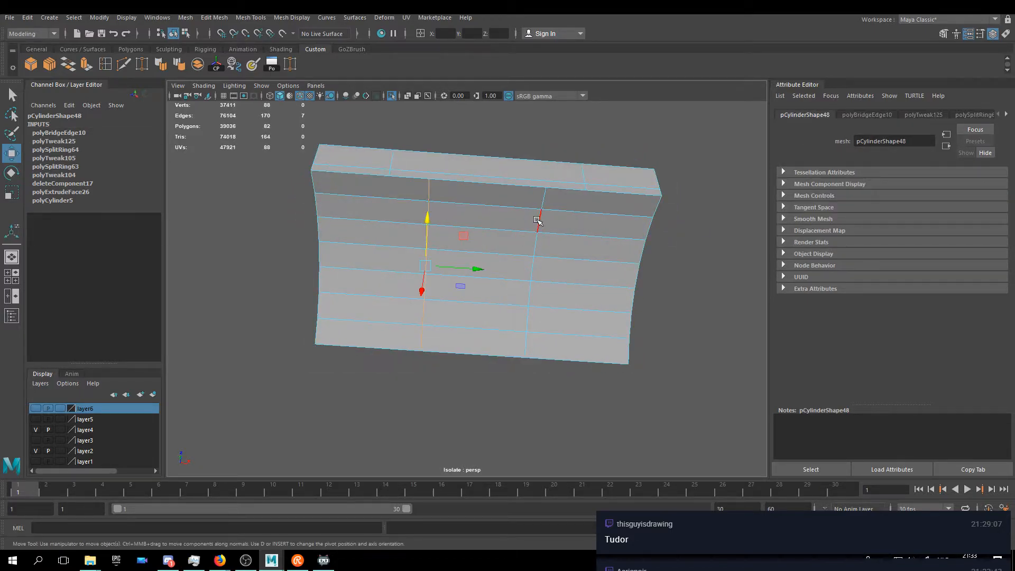
{"action": "double_click", "coordinate": [542, 221], "text": "shift"}
{"action": "key", "text": "r"}
{"action": "left_click_drag", "start_coordinate": [524, 270], "coordinate": [544, 308]}
- Select the overlapping vertices where the underside's loops meet one border of the panel, and merge them
{"action": "key", "text": "F9"}
{"action": "left_click", "coordinate": [520, 239]}
{"action": "left_click_drag", "start_coordinate": [633, 247], "coordinate": [412, 247], "text": "alt"}
{"action": "scroll", "coordinate": [536, 260], "scroll_direction": "up", "scroll_amount": 3}
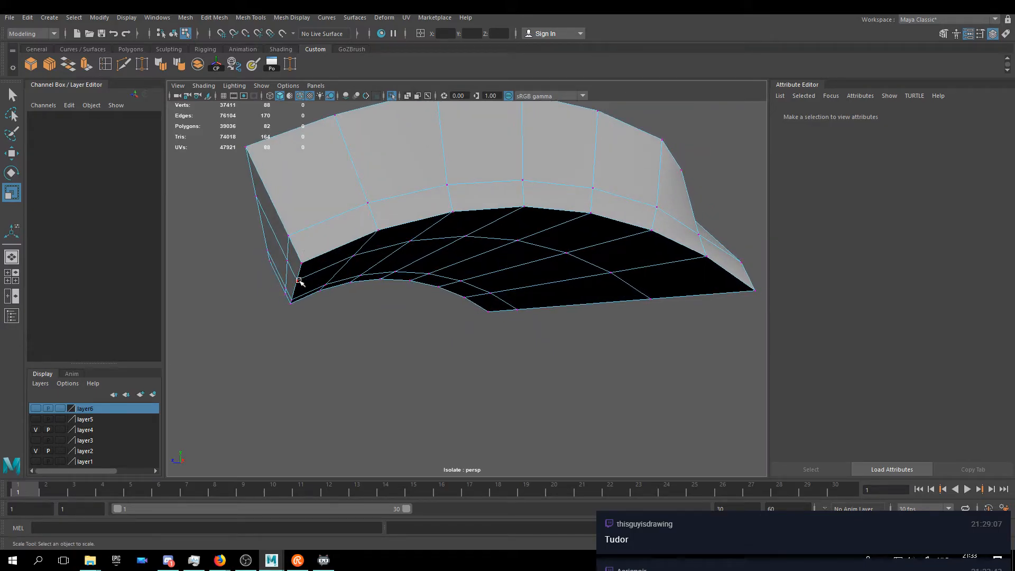
{"action": "left_click", "coordinate": [298, 280]}
{"action": "left_click", "coordinate": [307, 288]}
{"action": "left_click_drag", "start_coordinate": [294, 290], "coordinate": [463, 384]}
{"action": "key", "text": "w"}
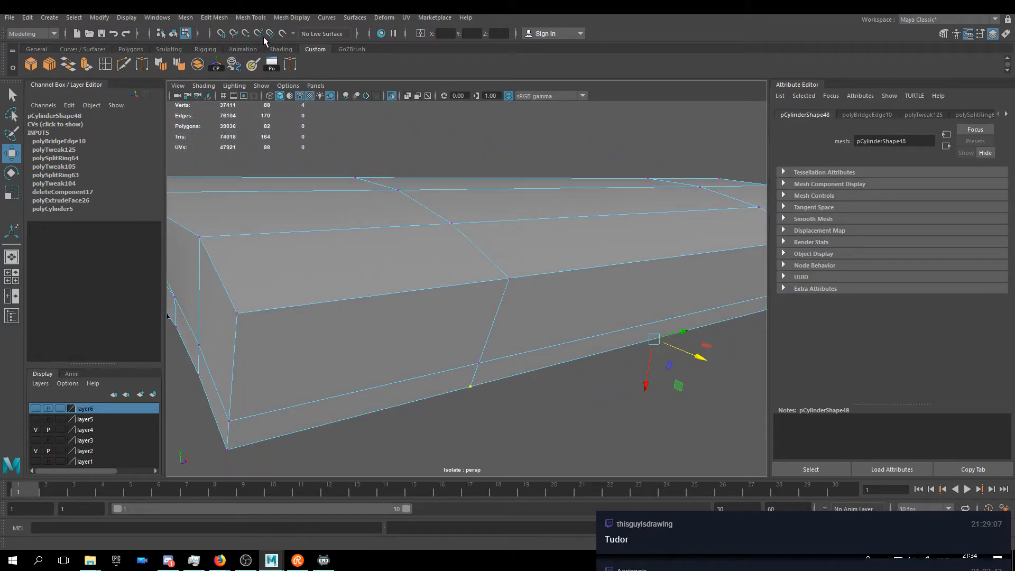
{"action": "left_click", "coordinate": [251, 18]}
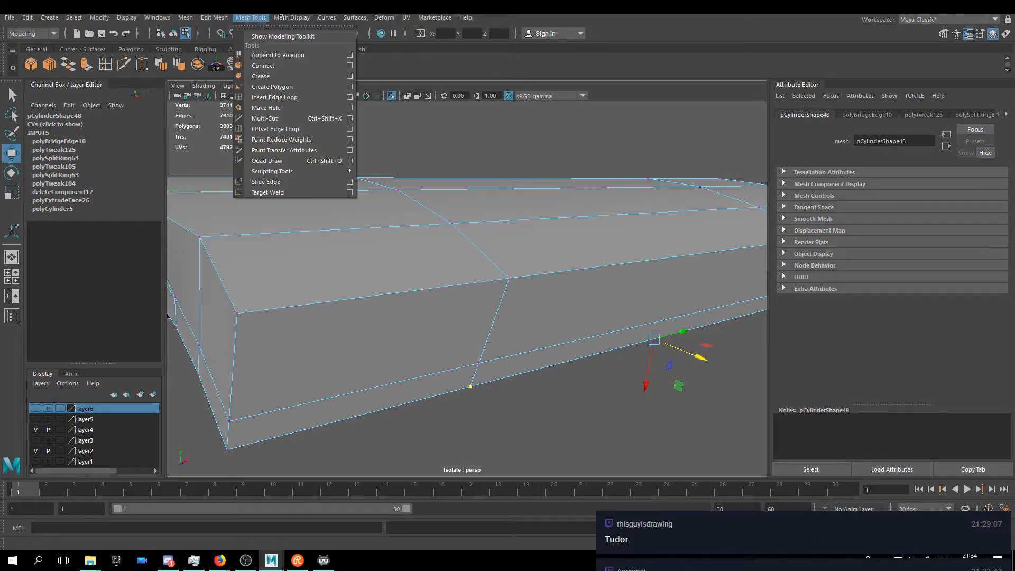
{"action": "left_click", "coordinate": [243, 19]}
{"action": "left_click", "coordinate": [243, 19]}
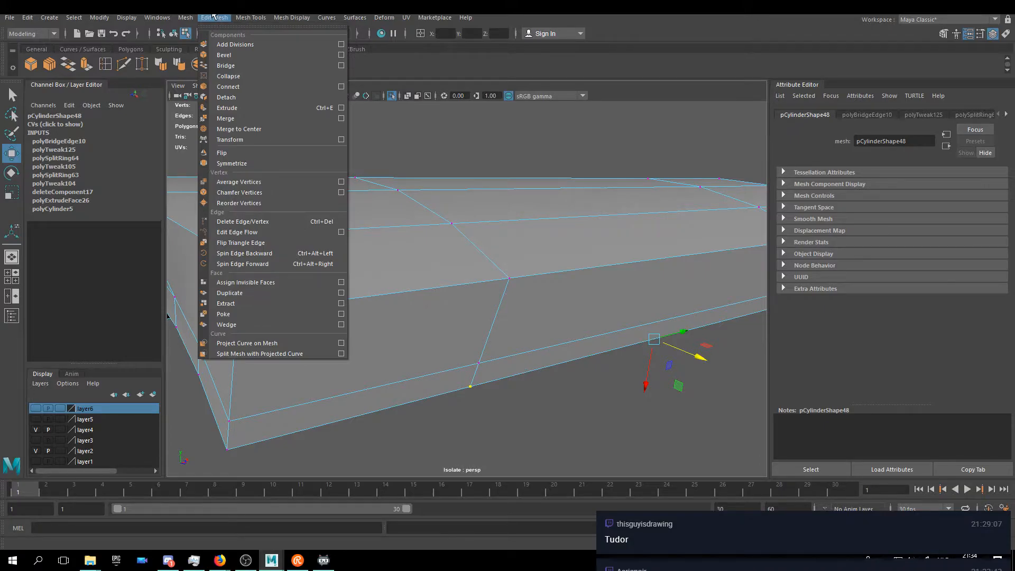
{"action": "left_click", "coordinate": [254, 118]}
- Merge the overlapping loop vertices along the opposite border of the panel's underside
{"action": "left_click", "coordinate": [643, 369]}
{"action": "left_click_drag", "start_coordinate": [492, 385], "coordinate": [446, 259], "text": "alt"}
{"action": "left_click_drag", "start_coordinate": [345, 312], "coordinate": [351, 315], "text": "alt"}
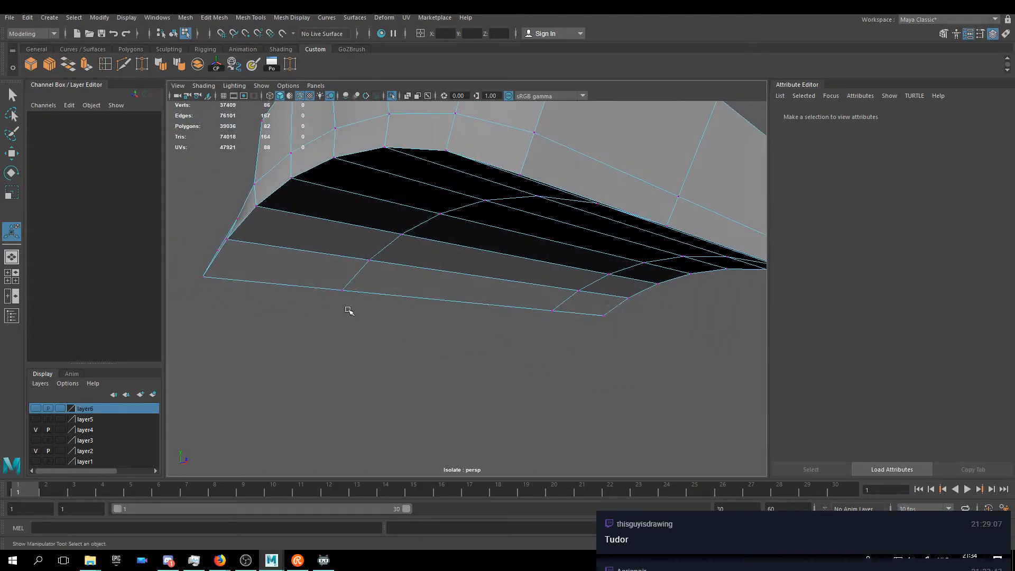
{"action": "left_click", "coordinate": [344, 288]}
{"action": "left_click_drag", "start_coordinate": [525, 322], "coordinate": [424, 295], "text": "alt"}
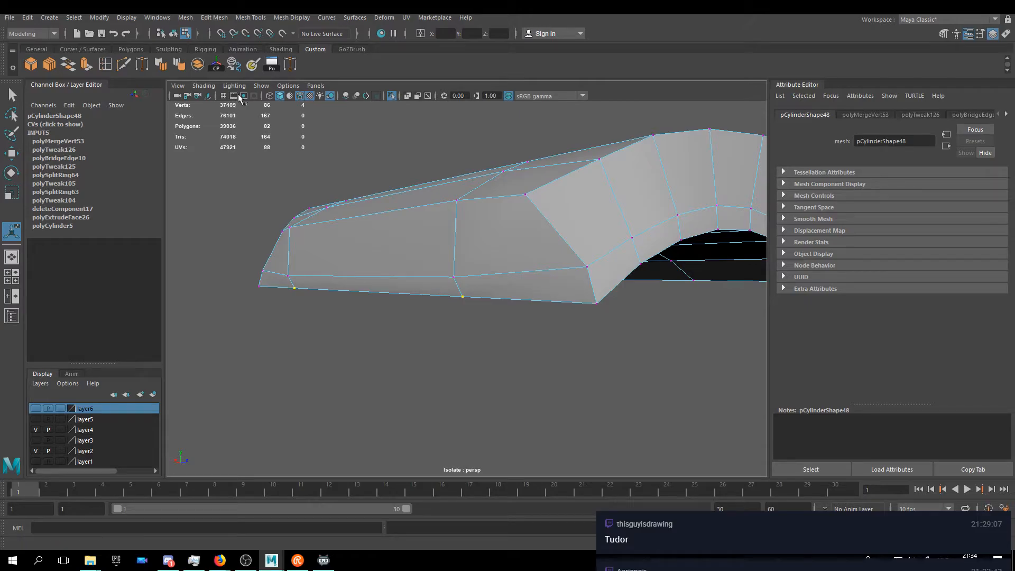
{"action": "key", "text": "w"}
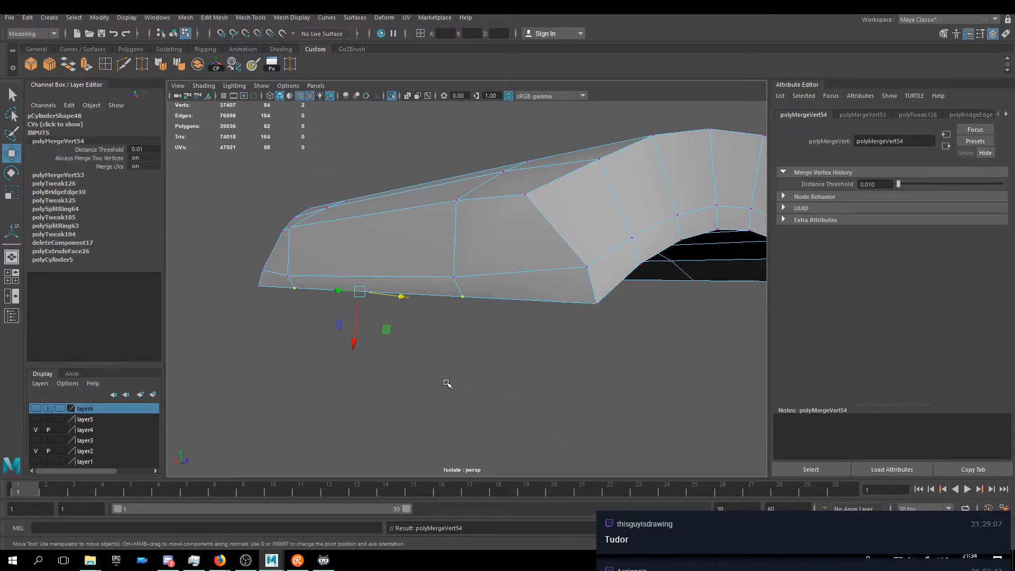
- Return to whole-object selection and turn off the panel's isolation so the full robot is displayed
{"action": "left_click", "coordinate": [447, 383]}
{"action": "left_click_drag", "start_coordinate": [453, 333], "coordinate": [517, 233], "text": "alt"}
{"action": "right_click_drag", "start_coordinate": [510, 236], "coordinate": [557, 219]}
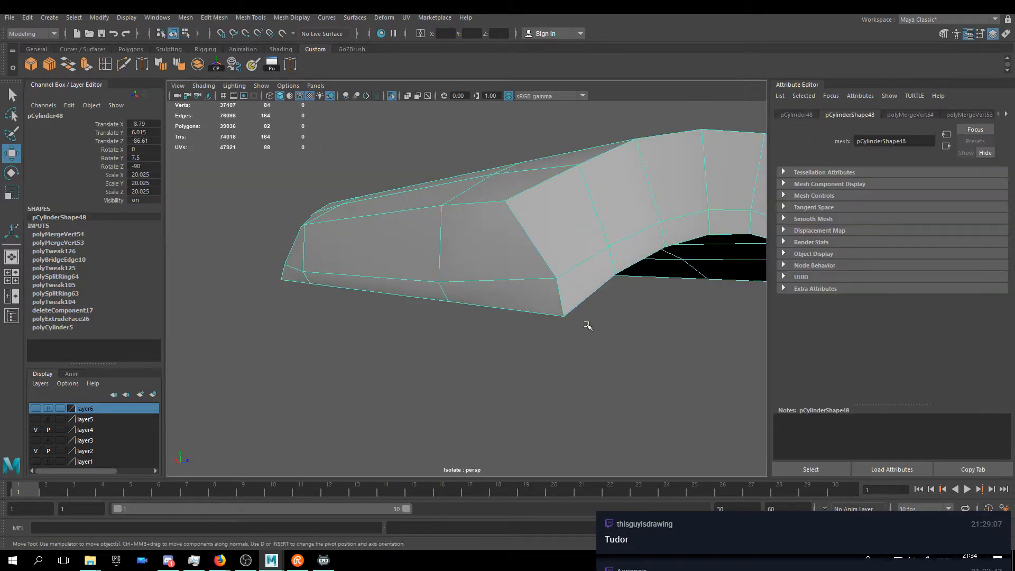
{"action": "left_click", "coordinate": [586, 323]}
{"action": "left_click", "coordinate": [261, 85]}
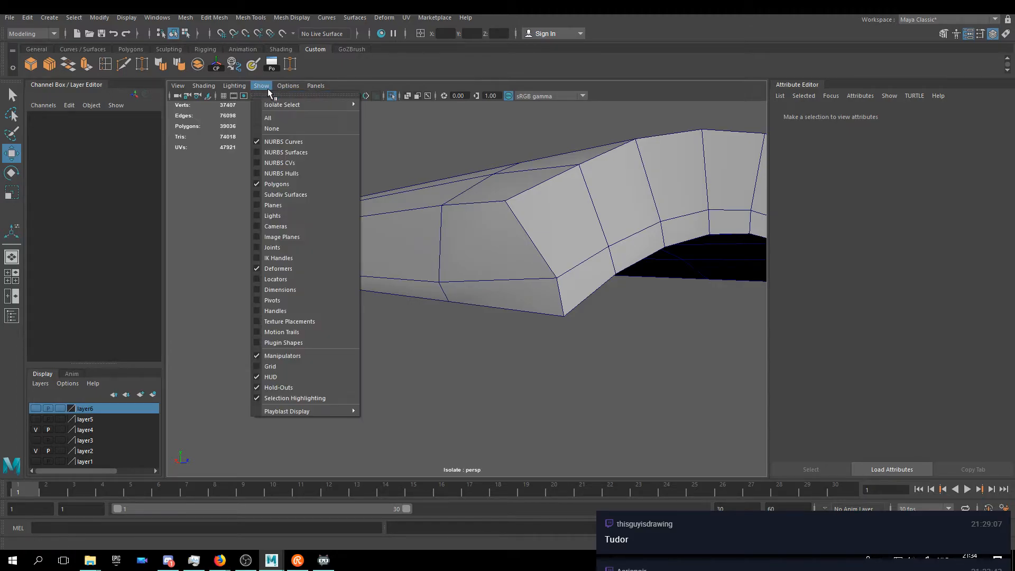
{"action": "mouse_move", "coordinate": [317, 105]}
{"action": "left_click", "coordinate": [417, 109]}
- Examine how the reshaped panel fits over the cylinder and between the rear thrusters, from close up and from farther away
{"action": "left_click_drag", "start_coordinate": [542, 315], "coordinate": [517, 269], "text": "alt"}
{"action": "right_click_drag", "start_coordinate": [517, 268], "coordinate": [526, 297]}
{"action": "left_click_drag", "start_coordinate": [487, 243], "coordinate": [321, 204], "text": "alt"}
{"action": "left_click_drag", "start_coordinate": [469, 265], "coordinate": [497, 285], "text": "alt"}
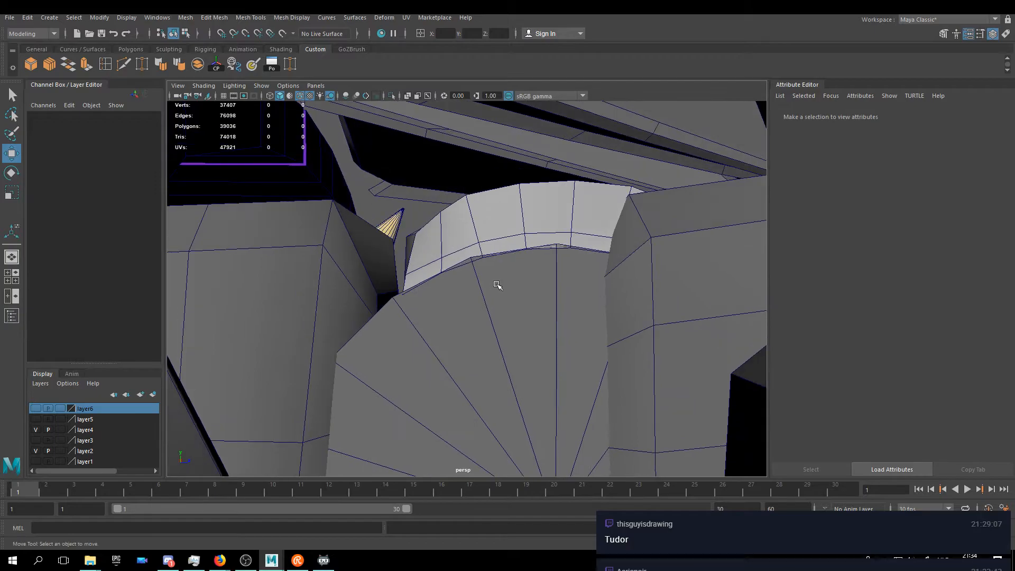
{"action": "scroll", "coordinate": [497, 285], "scroll_direction": "up", "scroll_amount": 2}
{"action": "left_click", "coordinate": [482, 256]}
{"action": "key", "text": "f"}
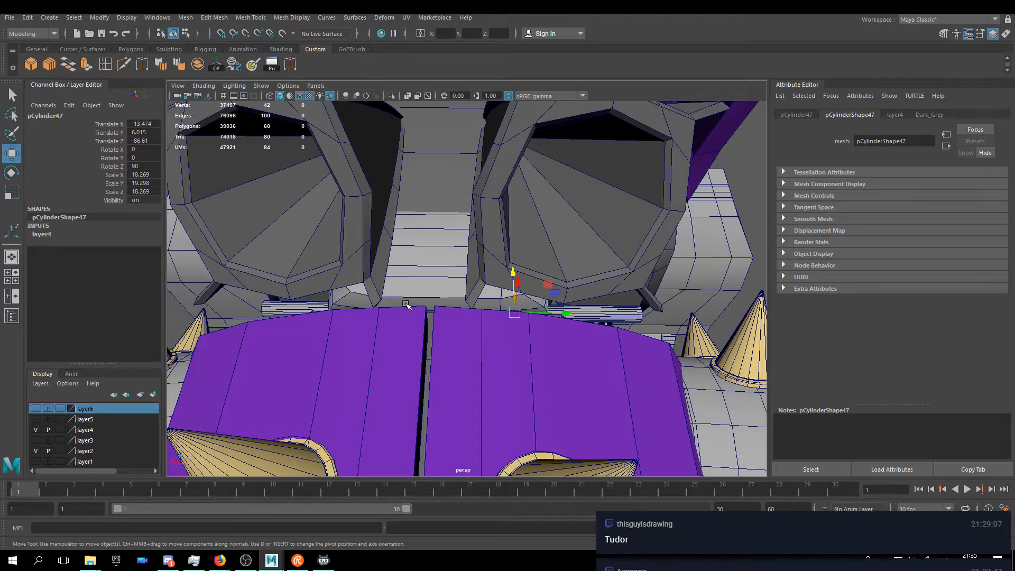
{"action": "scroll", "coordinate": [411, 246], "scroll_direction": "down", "scroll_amount": 5}
{"action": "left_click_drag", "start_coordinate": [461, 292], "coordinate": [386, 355], "text": "alt"}
{"action": "left_click", "coordinate": [458, 337]}
{"action": "scroll", "coordinate": [499, 317], "scroll_direction": "down", "scroll_amount": 5}
{"action": "left_click_drag", "start_coordinate": [360, 348], "coordinate": [455, 316], "text": "alt"}
- Add the leftover curves and lofted surfaces beside the robot to the hidden layer6, and save the scene
{"action": "left_click", "coordinate": [612, 251]}
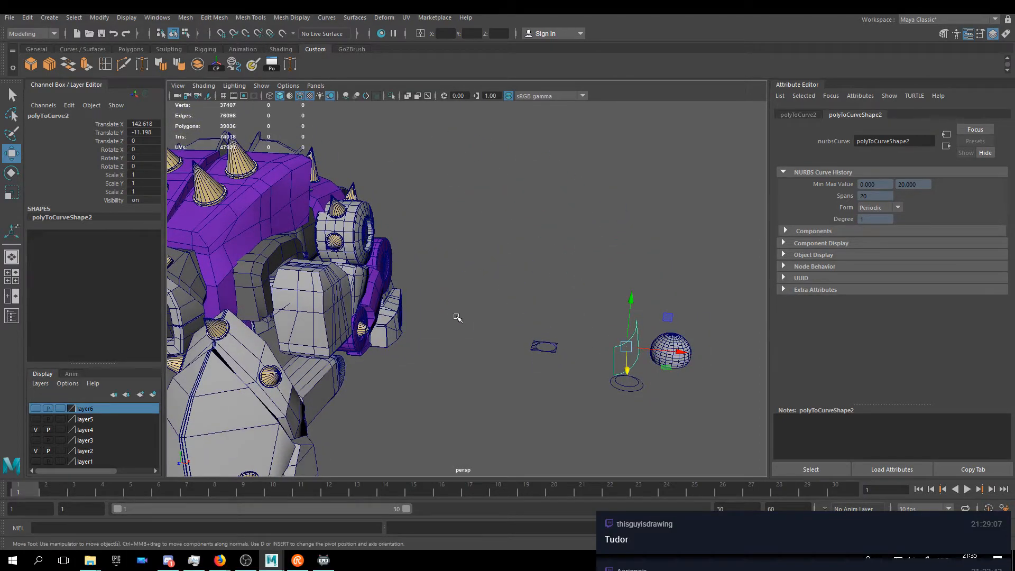
{"action": "left_click_drag", "start_coordinate": [699, 302], "coordinate": [524, 422]}
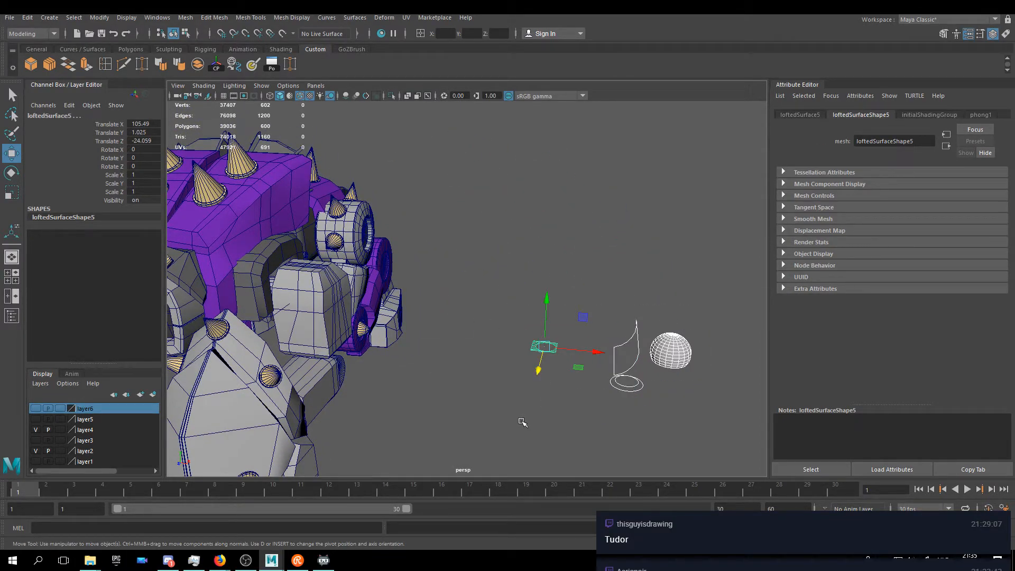
{"action": "right_click", "coordinate": [87, 410]}
{"action": "left_click", "coordinate": [117, 448]}
{"action": "left_click_drag", "start_coordinate": [470, 364], "coordinate": [560, 355], "text": "alt"}
{"action": "left_click", "coordinate": [583, 351]}
{"action": "key", "text": "ctrl+s"}
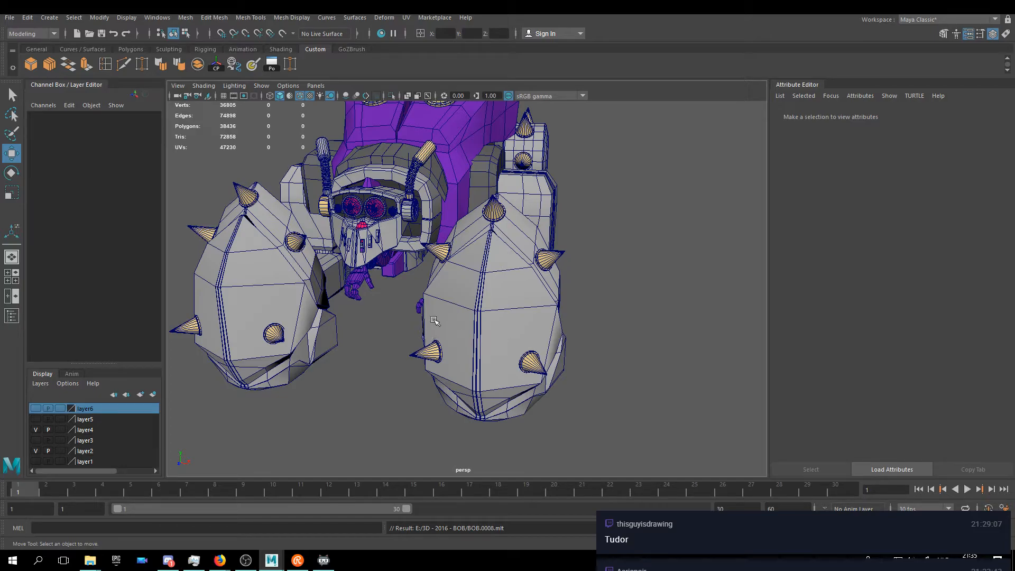
- Review the whole robot from the front, side and rear, checking the spiked arm and its elbow area
{"action": "left_click_drag", "start_coordinate": [431, 288], "coordinate": [450, 318], "text": "alt"}
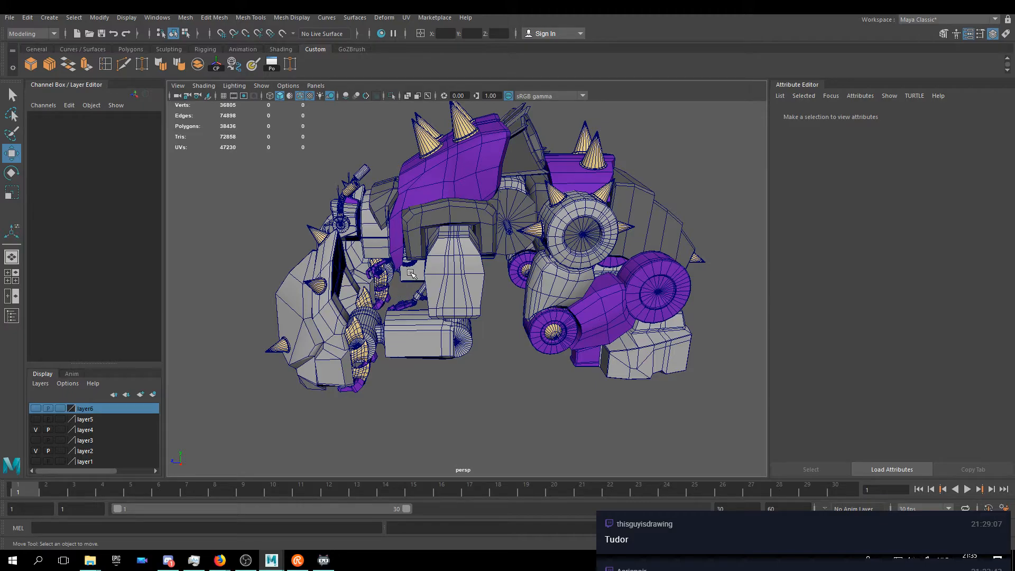
{"action": "left_click", "coordinate": [455, 270]}
{"action": "left_click_drag", "start_coordinate": [455, 270], "coordinate": [381, 284], "text": "alt"}
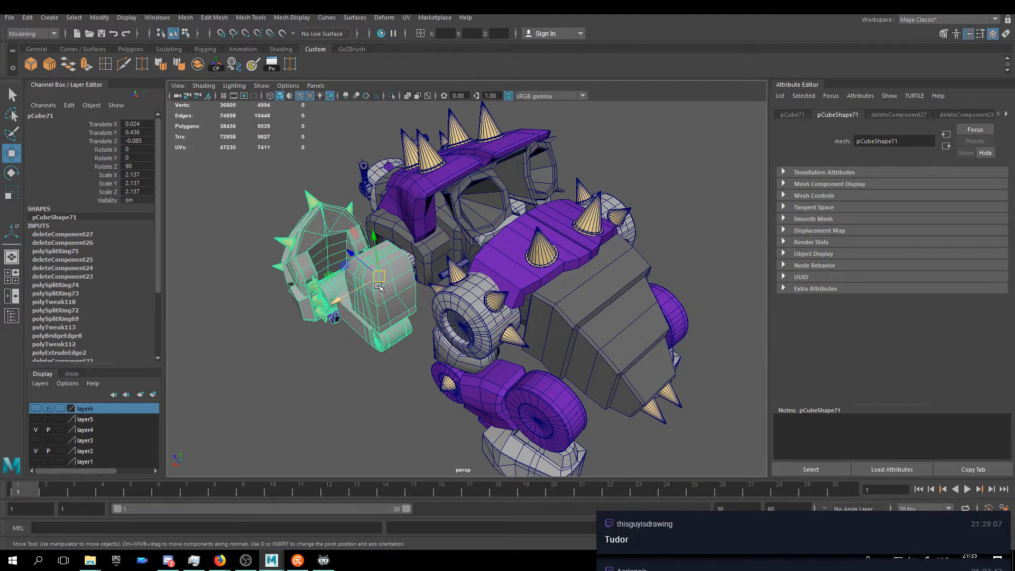
{"action": "left_click", "coordinate": [399, 406]}
{"action": "left_click_drag", "start_coordinate": [399, 406], "coordinate": [473, 259], "text": "alt"}
{"action": "left_click", "coordinate": [370, 339]}
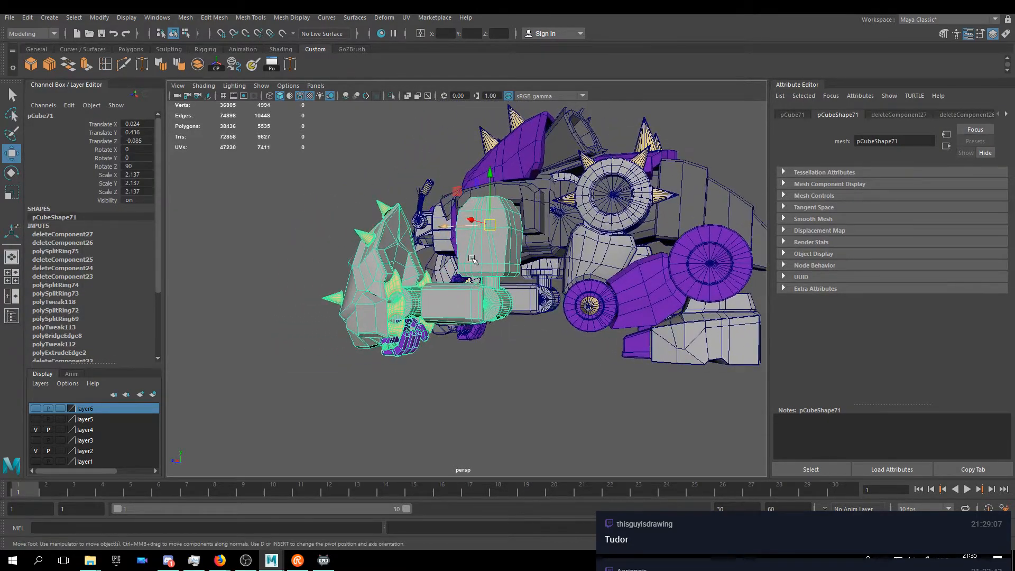
{"action": "scroll", "coordinate": [473, 259], "scroll_direction": "up", "scroll_amount": 3}
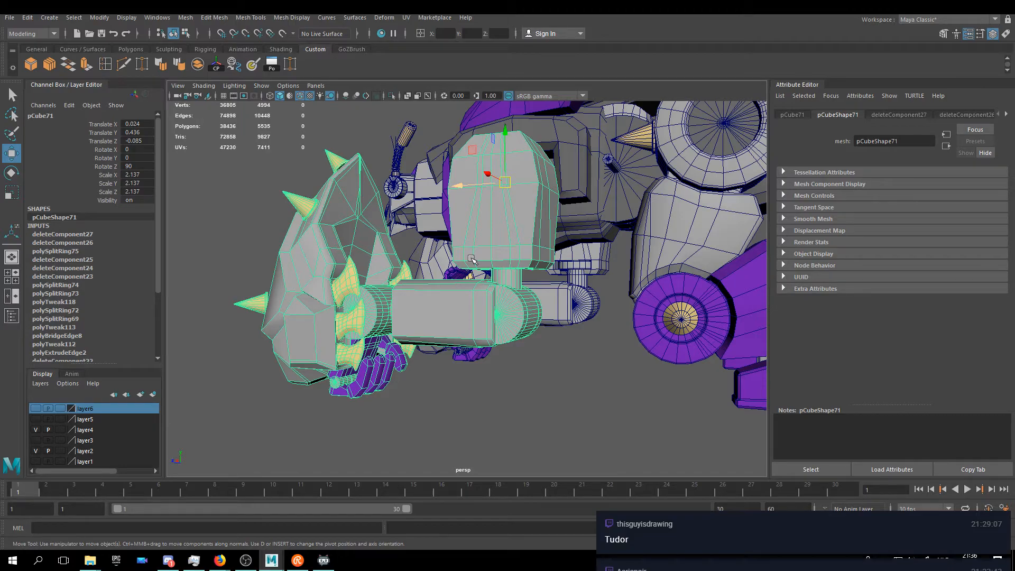
{"action": "left_click_drag", "start_coordinate": [473, 259], "coordinate": [519, 280], "text": "alt"}
{"action": "left_click", "coordinate": [606, 399]}
{"action": "left_click_drag", "start_coordinate": [605, 400], "coordinate": [547, 376], "text": "alt"}
{"action": "scroll", "coordinate": [524, 327], "scroll_direction": "up", "scroll_amount": 3}
- Extrude the forearm's end faces at the elbow, scale the extruded faces, and move them outward over the elbow disc
{"action": "left_click", "coordinate": [481, 272]}
{"action": "left_click_drag", "start_coordinate": [480, 272], "coordinate": [423, 275], "text": "alt"}
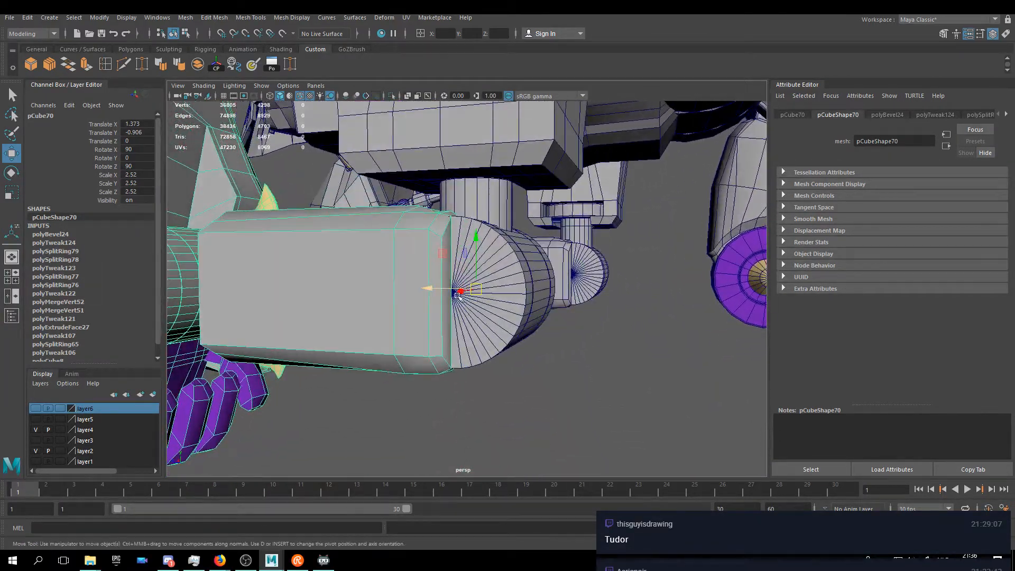
{"action": "right_click", "coordinate": [415, 267]}
{"action": "right_click_drag", "start_coordinate": [425, 296], "coordinate": [425, 296]}
{"action": "left_click", "coordinate": [418, 296]}
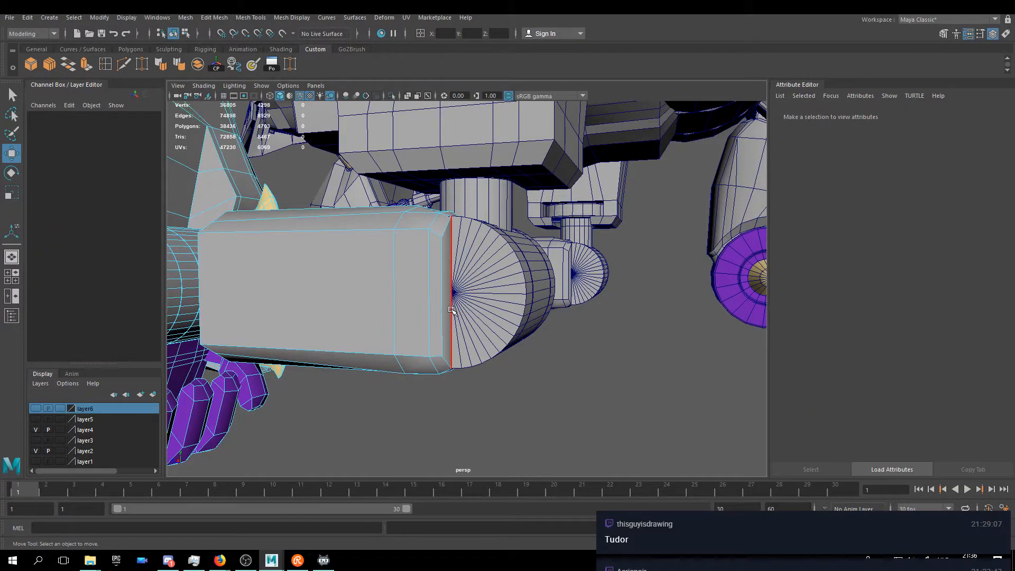
{"action": "left_click_drag", "start_coordinate": [423, 296], "coordinate": [423, 264], "text": "alt"}
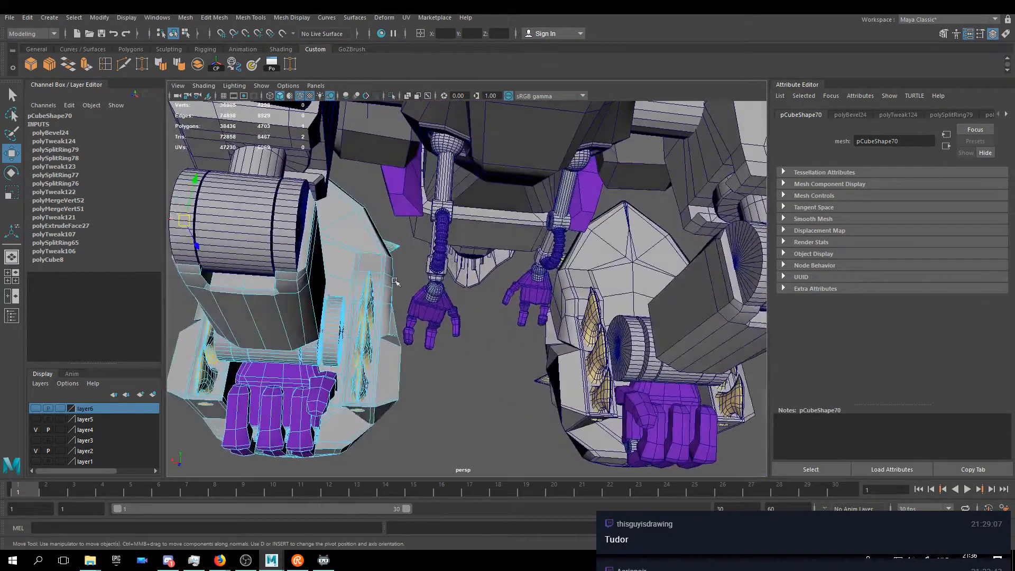
{"action": "left_click_drag", "start_coordinate": [308, 239], "coordinate": [232, 107], "text": "alt"}
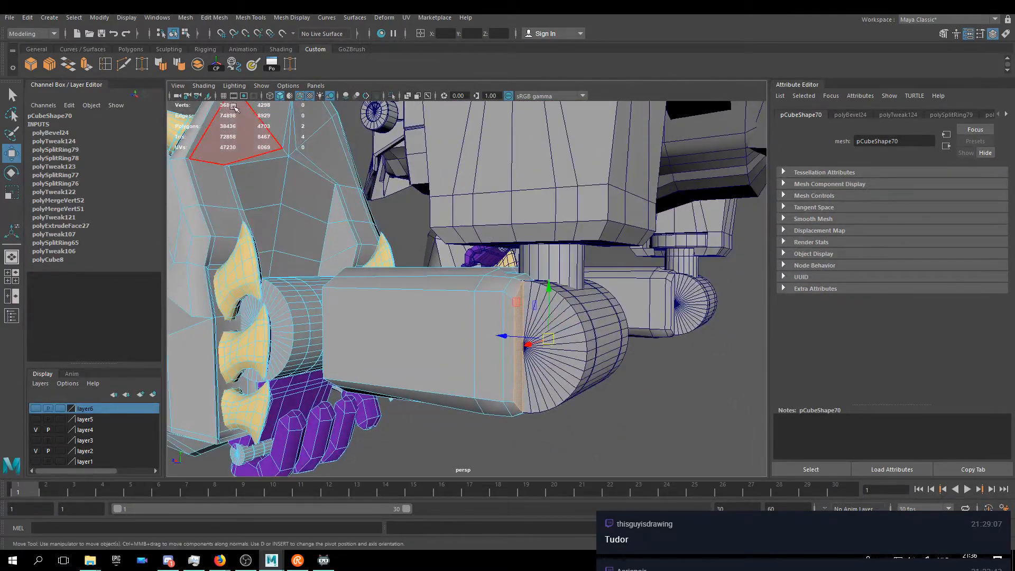
{"action": "left_click", "coordinate": [86, 64]}
{"action": "left_click_drag", "start_coordinate": [460, 302], "coordinate": [561, 349], "text": "alt"}
{"action": "left_click_drag", "start_coordinate": [659, 353], "coordinate": [528, 357]}
{"action": "key", "text": "w"}
{"action": "left_click_drag", "start_coordinate": [503, 313], "coordinate": [553, 313]}
- Fine-tune the height of the forearm's extruded end and its distance along the arm to form a tapered cap
{"action": "key", "text": "r"}
{"action": "mouse_move", "coordinate": [548, 266]}
{"action": "left_mouse_down"}
{"action": "mouse_move", "coordinate": [543, 297]}
{"action": "mouse_move", "coordinate": [547, 257]}
{"action": "left_mouse_up"}
{"action": "key", "text": "w"}
{"action": "left_click_drag", "start_coordinate": [508, 313], "coordinate": [481, 314]}
{"action": "key", "text": "r"}
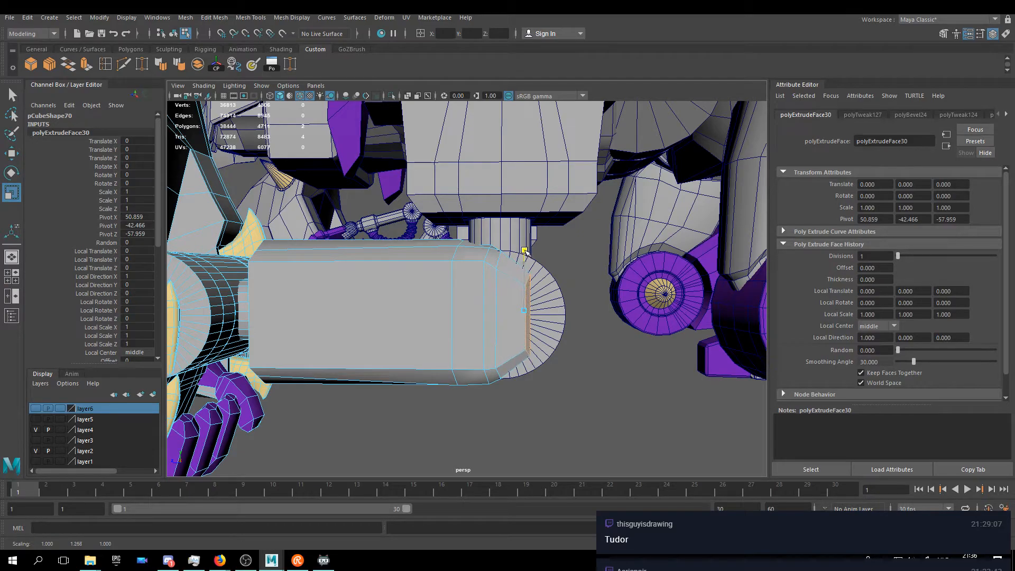
{"action": "left_click", "coordinate": [525, 263]}
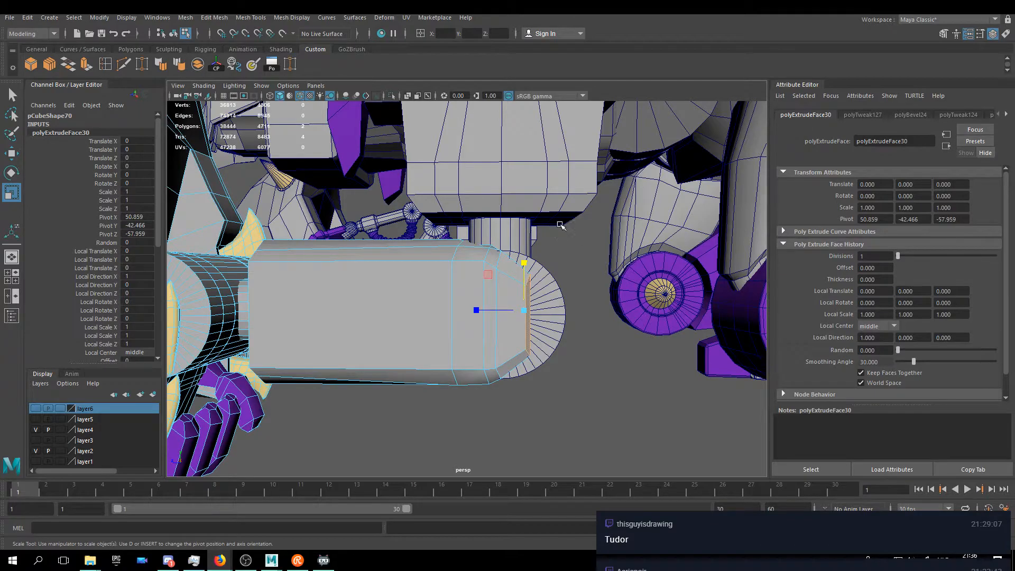
- Extrude the cap's end faces again, move them outward over the elbow disc, and scale their height down for a rounder tip
{"action": "left_click", "coordinate": [86, 65]}
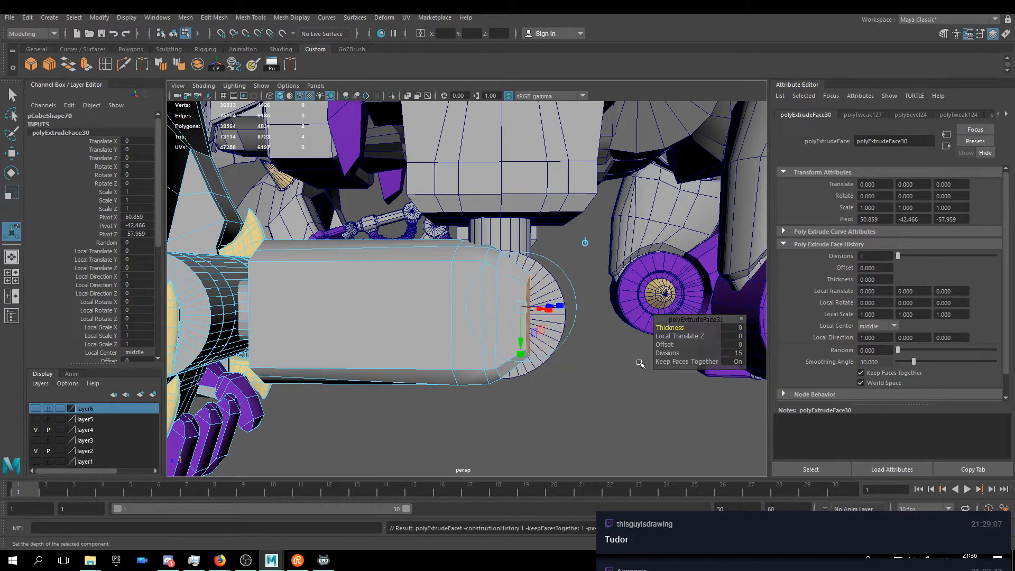
{"action": "key", "text": "w"}
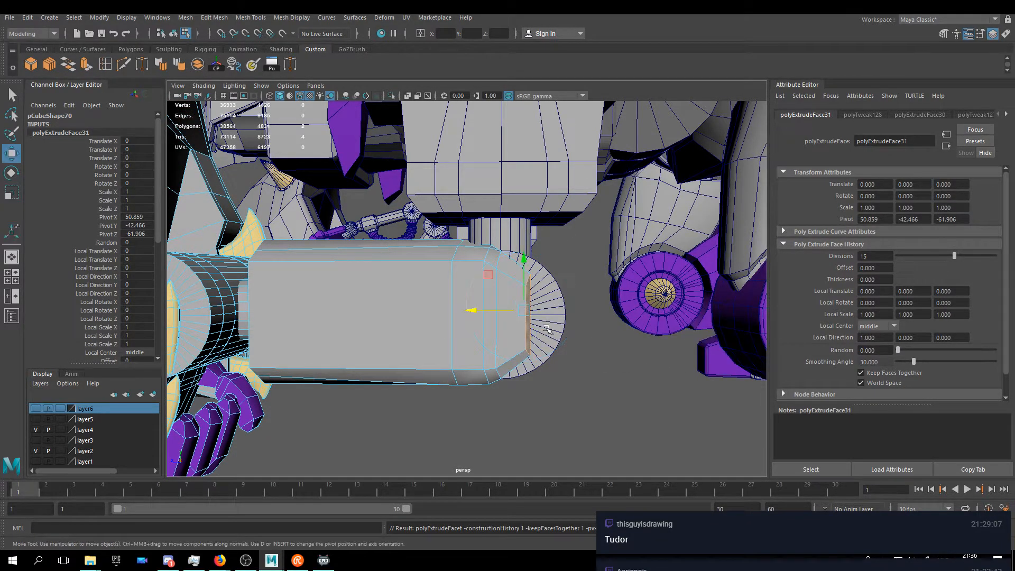
{"action": "left_click_drag", "start_coordinate": [476, 311], "coordinate": [475, 312]}
{"action": "key", "text": "r"}
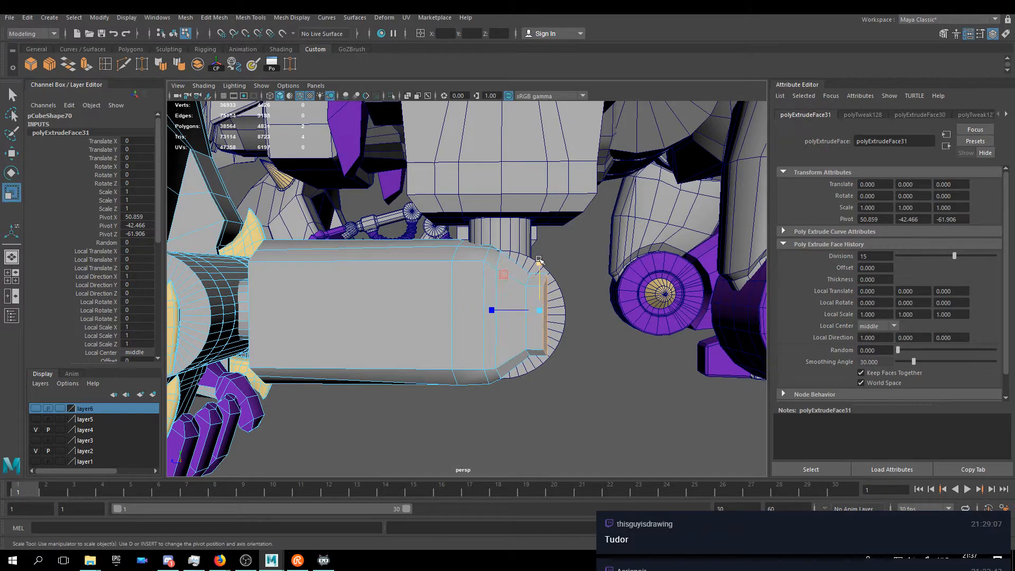
{"action": "left_click_drag", "start_coordinate": [540, 259], "coordinate": [542, 278]}
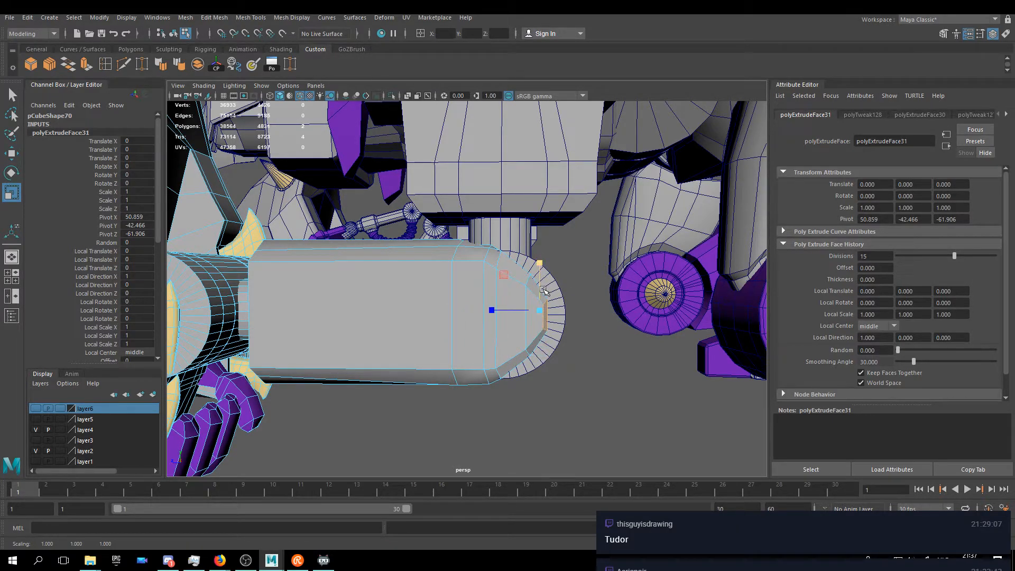
{"action": "key", "text": "w"}
{"action": "left_click_drag", "start_coordinate": [492, 309], "coordinate": [573, 325]}
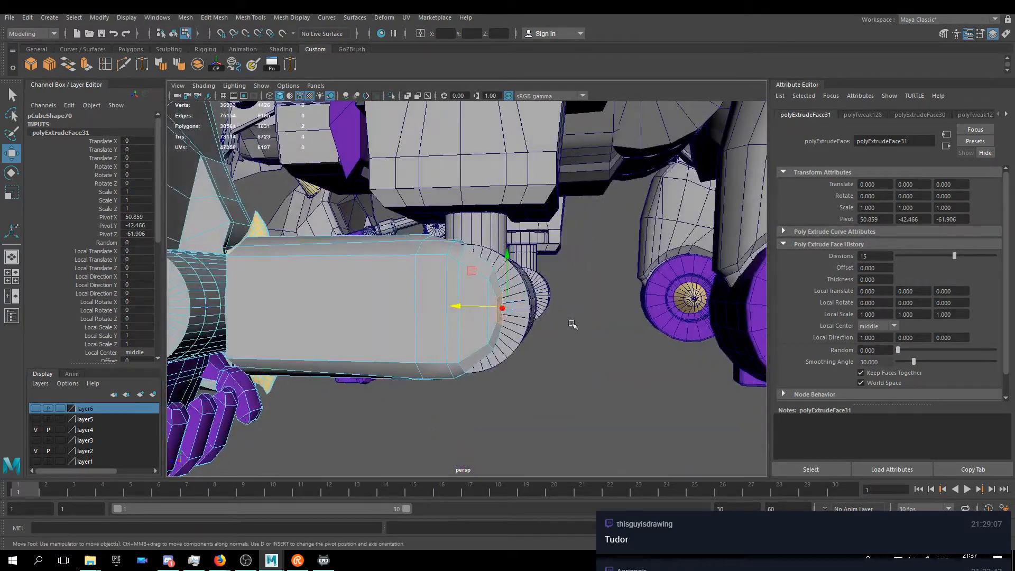
- Examine the forearm's extruded cap and its fit over the elbow disc from the opposite side
{"action": "right_click_drag", "start_coordinate": [419, 303], "coordinate": [423, 257]}
{"action": "left_click_drag", "start_coordinate": [548, 390], "coordinate": [354, 359], "text": "alt"}
{"action": "scroll", "coordinate": [353, 359], "scroll_direction": "up", "scroll_amount": 5}
{"action": "scroll", "coordinate": [472, 312], "scroll_direction": "up", "scroll_amount": 5}
{"action": "left_click", "coordinate": [472, 312]}
{"action": "key", "text": "ctrl+z"}
{"action": "left_click_drag", "start_coordinate": [482, 310], "coordinate": [502, 297], "text": "alt"}
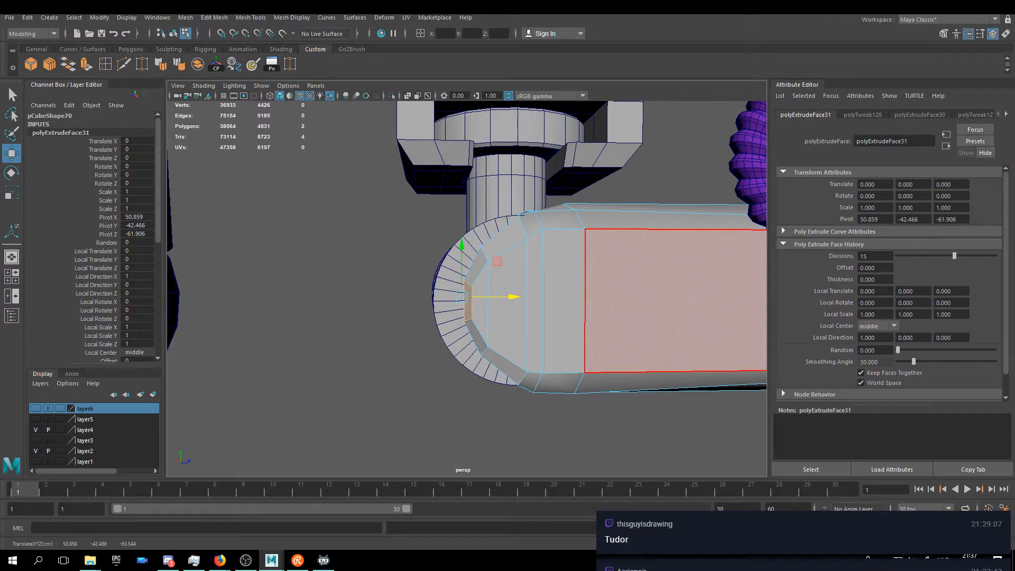
{"action": "key", "text": "alt+Tab"}
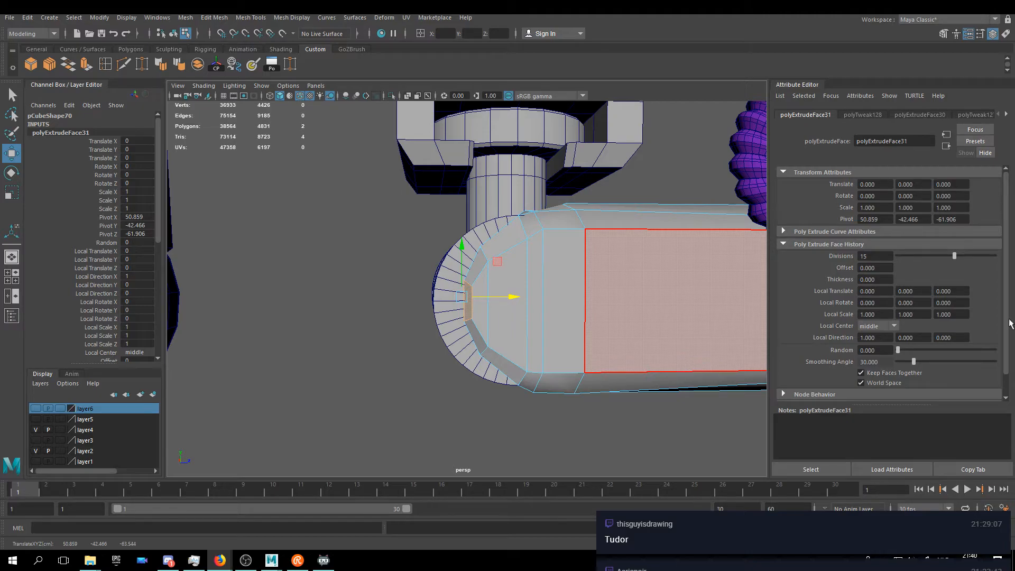
{"action": "left_click", "coordinate": [546, 268]}
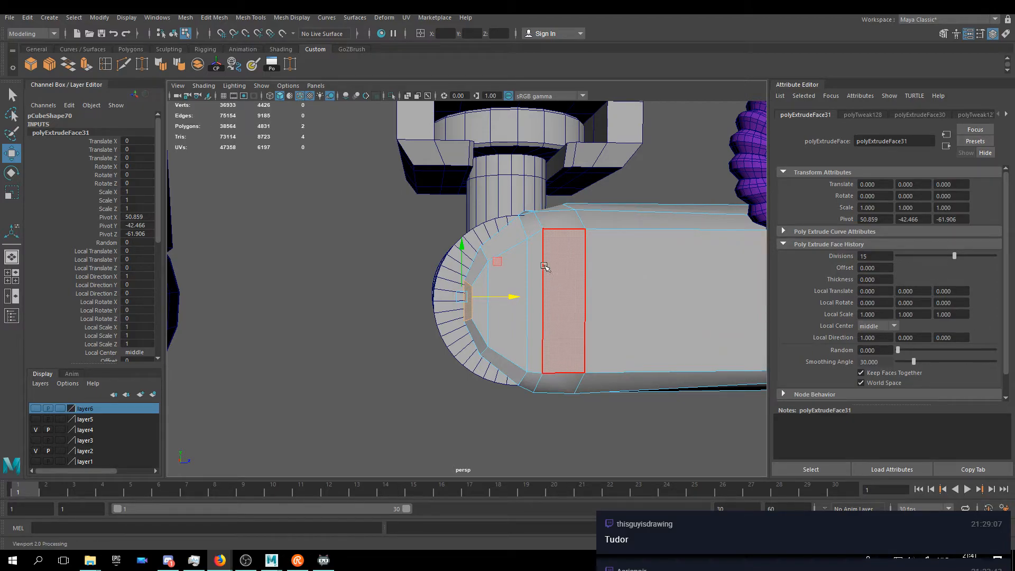
- Select the edges at the tip of the forearm's cap and shift them slightly along the arm
{"action": "right_click_drag", "start_coordinate": [576, 242], "coordinate": [612, 236]}
{"action": "left_click_drag", "start_coordinate": [573, 306], "coordinate": [499, 353], "text": "alt"}
{"action": "mouse_move", "coordinate": [493, 269]}
{"action": "right_mouse_down"}
{"action": "mouse_move", "coordinate": [494, 286]}
{"action": "mouse_move", "coordinate": [491, 250]}
{"action": "right_mouse_up"}
{"action": "left_click", "coordinate": [466, 307]}
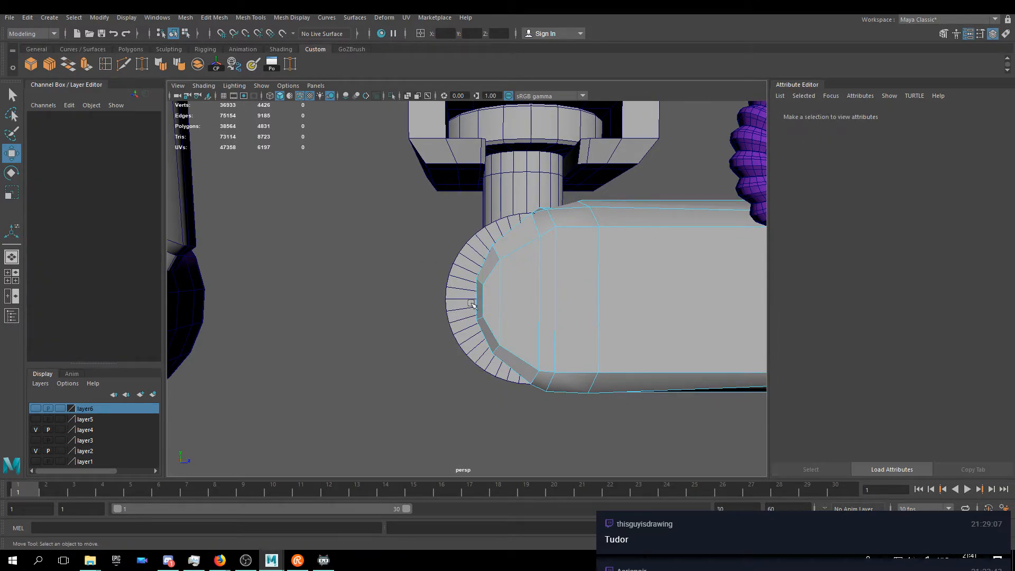
{"action": "left_click", "coordinate": [477, 300]}
{"action": "left_click", "coordinate": [448, 341]}
{"action": "left_click", "coordinate": [477, 304]}
{"action": "left_click_drag", "start_coordinate": [438, 308], "coordinate": [544, 315], "text": "alt"}
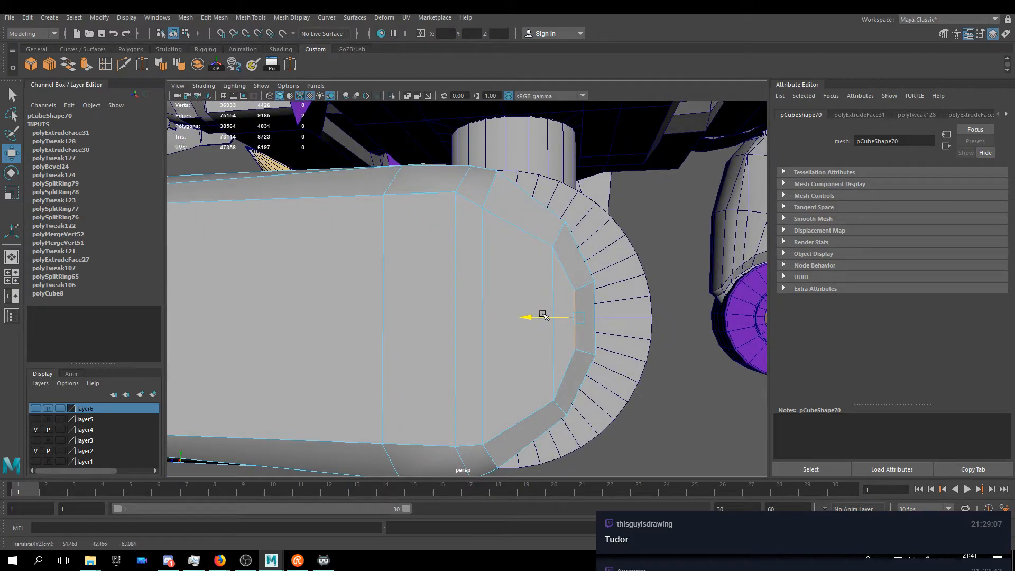
- Select the tip's outer edges on both sides of the forearm cap and move them outward to widen the bevel
{"action": "left_click", "coordinate": [597, 296]}
{"action": "left_click_drag", "start_coordinate": [600, 301], "coordinate": [451, 315], "text": "alt"}
{"action": "left_click", "coordinate": [431, 305], "text": "shift"}
{"action": "double_click", "coordinate": [431, 306], "text": "shift"}
{"action": "key", "text": "ctrl+z"}
{"action": "left_click_drag", "start_coordinate": [535, 317], "coordinate": [505, 319], "text": "alt"}
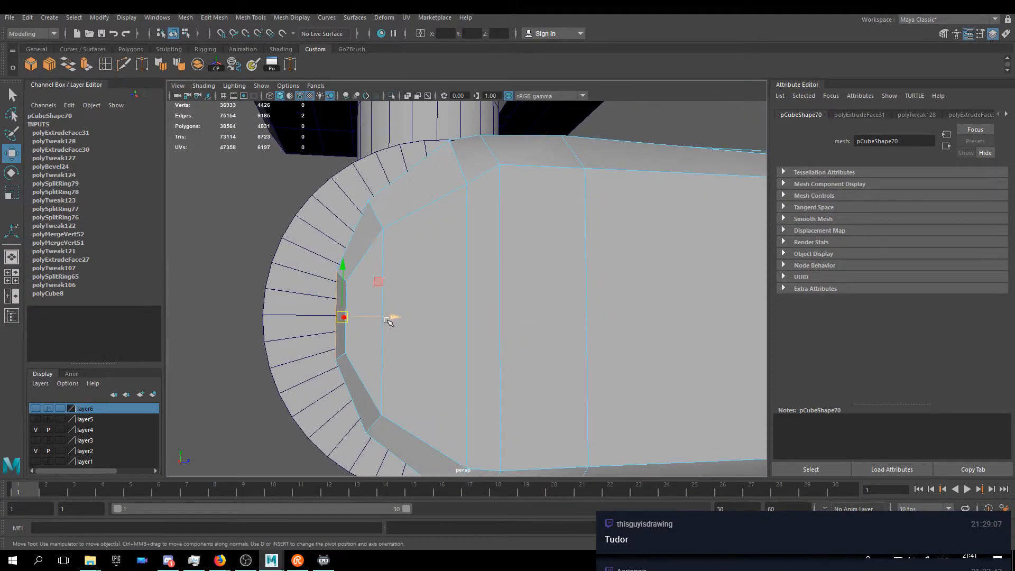
{"action": "right_click_drag", "start_coordinate": [396, 216], "coordinate": [476, 183]}
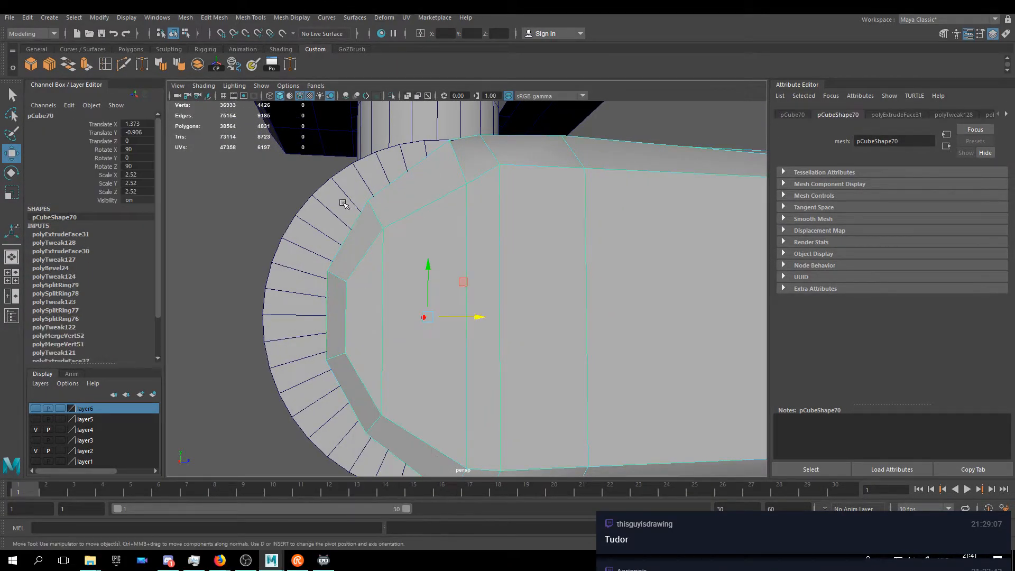
- Examine the forearm's beveled elbow end and its outline against the disc from the side
{"action": "left_click", "coordinate": [233, 201]}
{"action": "scroll", "coordinate": [279, 220], "scroll_direction": "down", "scroll_amount": 5}
{"action": "left_click_drag", "start_coordinate": [364, 265], "coordinate": [449, 275], "text": "alt"}
{"action": "right_click_drag", "start_coordinate": [449, 274], "coordinate": [472, 260]}
{"action": "right_click_drag", "start_coordinate": [356, 249], "coordinate": [387, 236]}
{"action": "left_click", "coordinate": [550, 383]}
{"action": "left_click_drag", "start_coordinate": [550, 383], "coordinate": [503, 339], "text": "alt"}
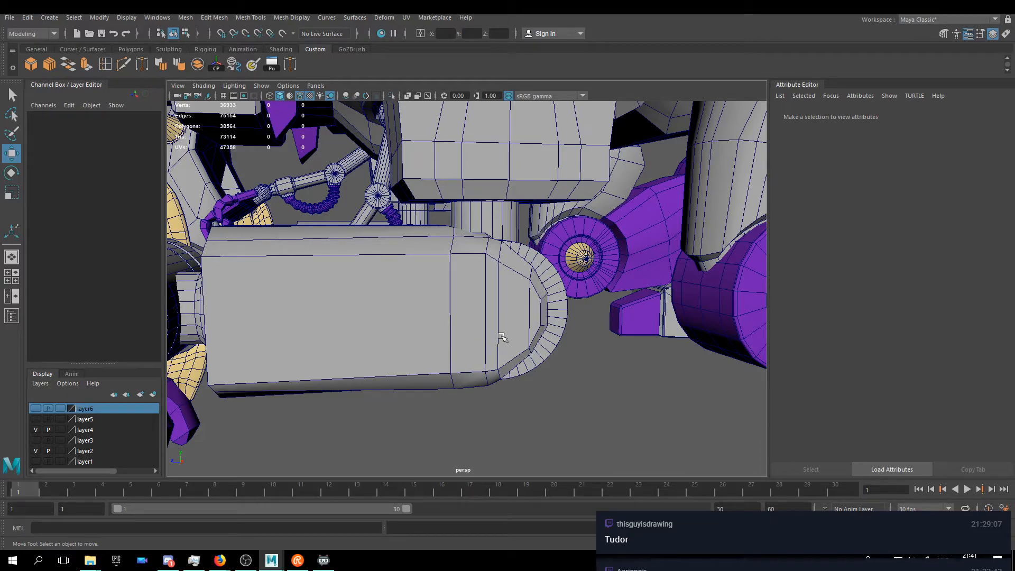
{"action": "right_click_drag", "start_coordinate": [457, 294], "coordinate": [518, 283]}
{"action": "right_click_drag", "start_coordinate": [356, 268], "coordinate": [370, 270]}
- Select the vertical edges at the base of the forearm's cap on both sides and scale them taller by about 1.08
{"action": "left_click_drag", "start_coordinate": [479, 365], "coordinate": [465, 290], "text": "alt"}
{"action": "left_click", "coordinate": [490, 280]}
{"action": "right_click_drag", "start_coordinate": [490, 279], "coordinate": [487, 240]}
{"action": "left_click_drag", "start_coordinate": [528, 296], "coordinate": [455, 259], "text": "alt"}
{"action": "left_click", "coordinate": [501, 251], "text": "shift"}
{"action": "key", "text": "ctrl+z"}
{"action": "left_click", "coordinate": [463, 328], "text": "shift"}
{"action": "key", "text": "r"}
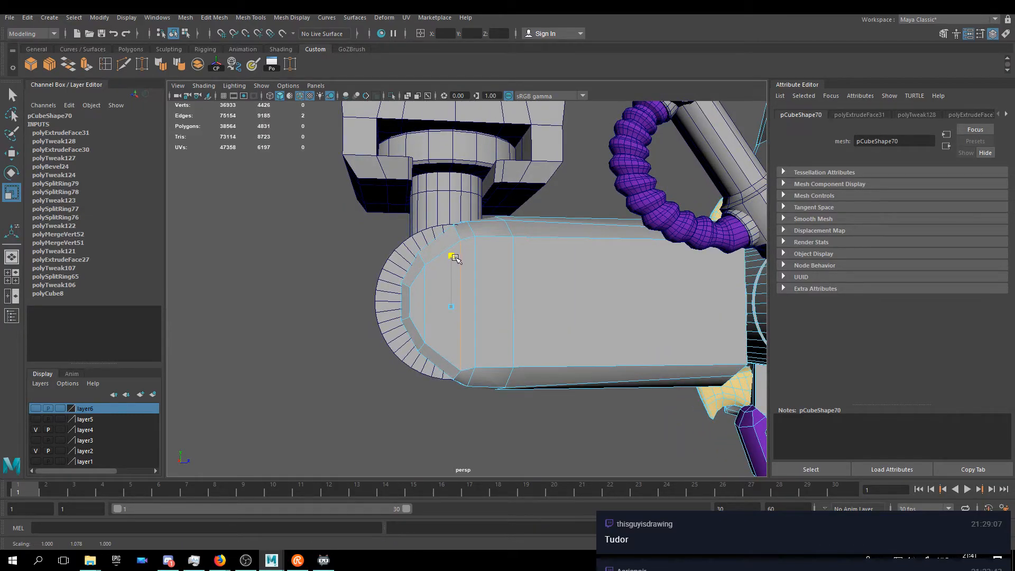
- Move the cap's base edges along the arm and adjust their height to follow the elbow disc's curve
{"action": "key", "text": "w"}
{"action": "left_click_drag", "start_coordinate": [473, 282], "coordinate": [479, 289], "text": "alt"}
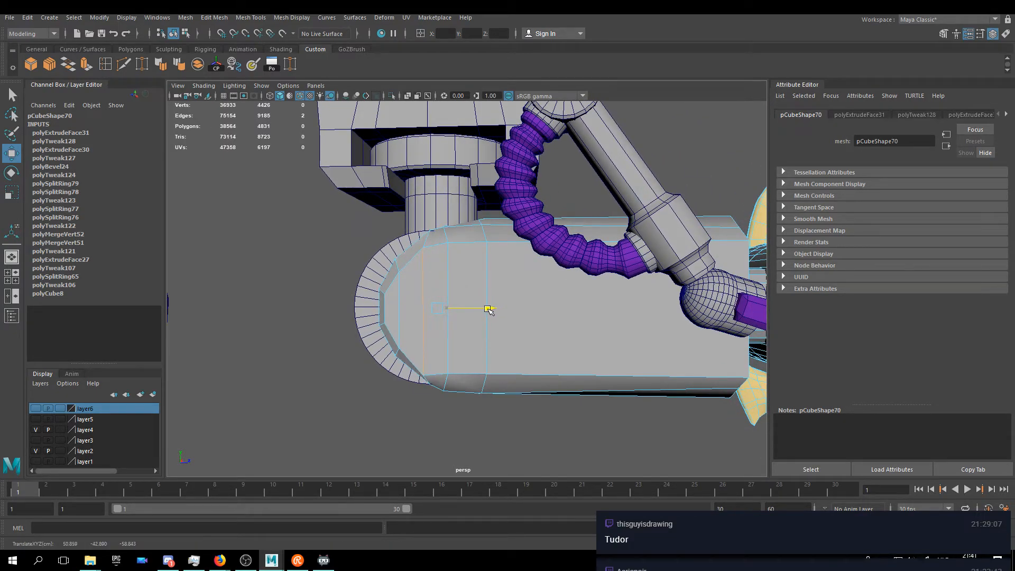
{"action": "key", "text": "r"}
{"action": "left_click_drag", "start_coordinate": [441, 258], "coordinate": [440, 259]}
{"action": "key", "text": "w"}
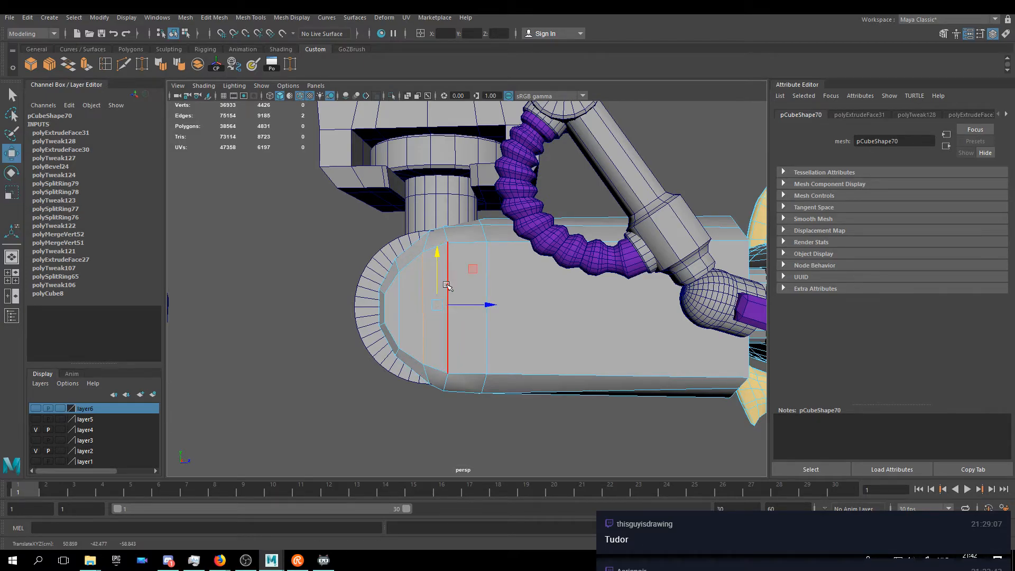
{"action": "right_click_drag", "start_coordinate": [428, 278], "coordinate": [463, 296]}
{"action": "left_click_drag", "start_coordinate": [463, 275], "coordinate": [447, 290], "text": "alt"}
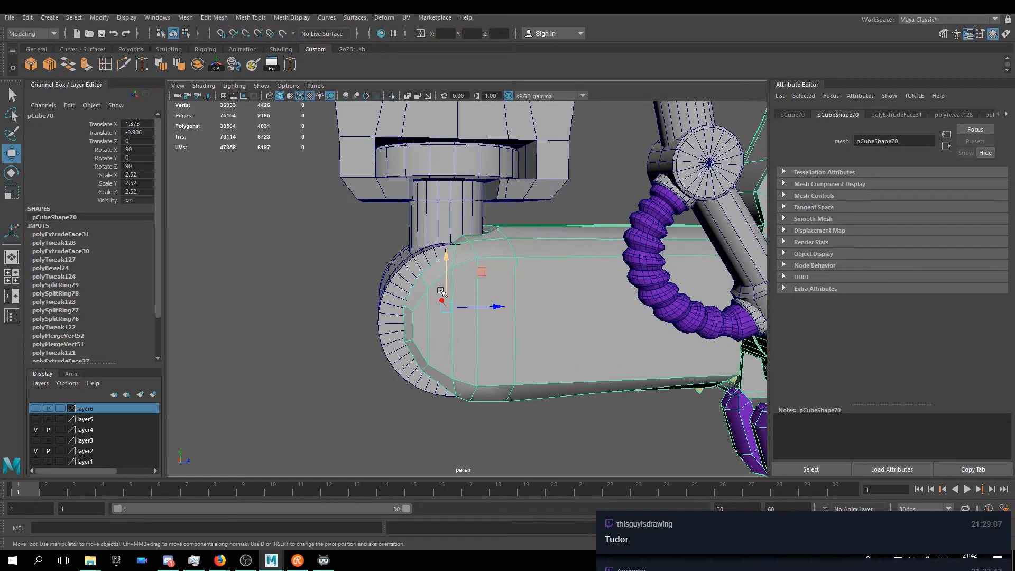
- Select the cap's intermediate vertical edges on both sides of the forearm and nudge them to smooth the rounded profile
{"action": "right_click_drag", "start_coordinate": [431, 281], "coordinate": [430, 267]}
{"action": "left_click", "coordinate": [432, 336]}
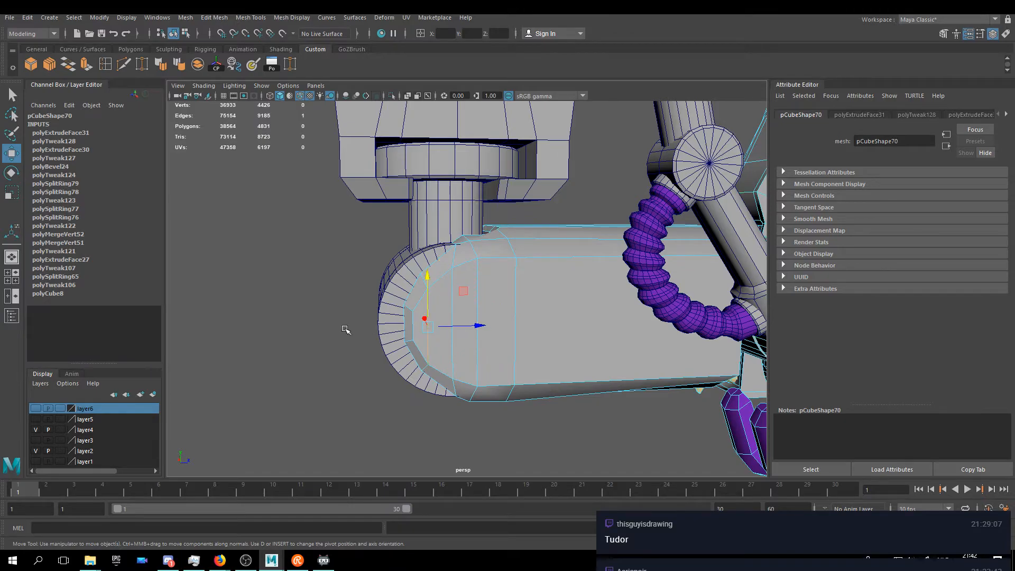
{"action": "left_click_drag", "start_coordinate": [345, 328], "coordinate": [340, 322], "text": "alt"}
{"action": "left_click_drag", "start_coordinate": [420, 305], "coordinate": [465, 300], "text": "alt"}
{"action": "left_click", "coordinate": [473, 321], "text": "shift"}
{"action": "left_click", "coordinate": [458, 298]}
{"action": "right_click_drag", "start_coordinate": [427, 267], "coordinate": [424, 297]}
{"action": "left_click", "coordinate": [593, 374]}
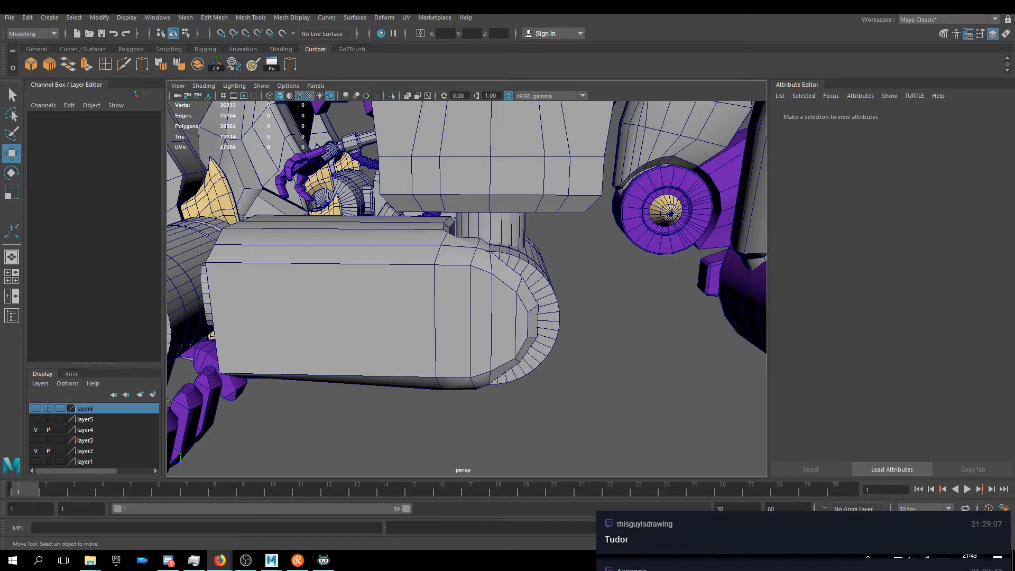
- Check the reshaped forearm and the upper arm from the side, front and underneath the robot
{"action": "left_click_drag", "start_coordinate": [411, 280], "coordinate": [379, 268], "text": "alt"}
{"action": "right_click", "coordinate": [379, 268]}
{"action": "right_click_drag", "start_coordinate": [379, 271], "coordinate": [430, 252]}
{"action": "left_click_drag", "start_coordinate": [439, 259], "coordinate": [612, 340], "text": "alt"}
{"action": "scroll", "coordinate": [608, 343], "scroll_direction": "down", "scroll_amount": 3}
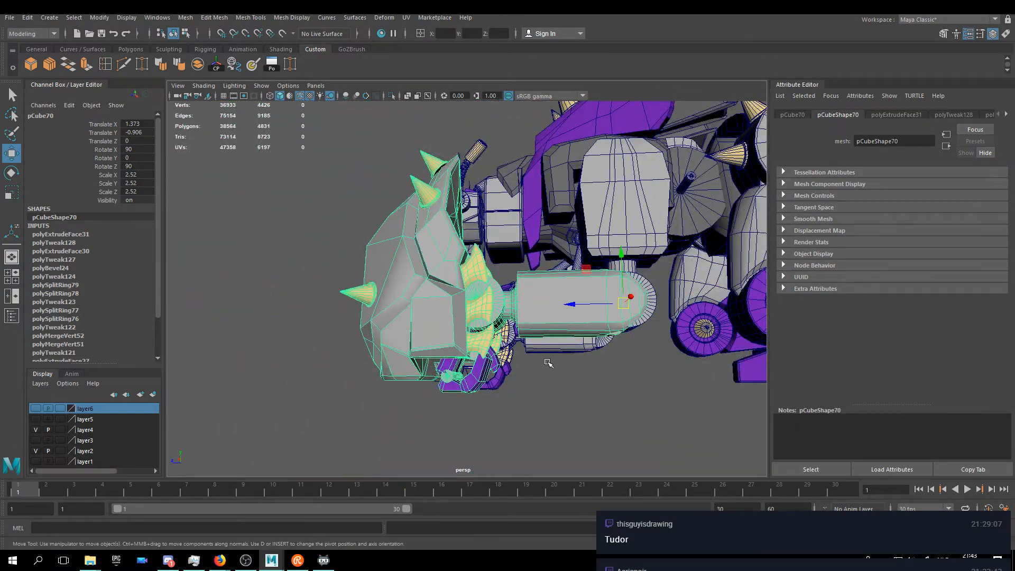
{"action": "left_click_drag", "start_coordinate": [548, 366], "coordinate": [545, 326], "text": "alt"}
{"action": "right_click", "coordinate": [544, 326]}
{"action": "right_click_drag", "start_coordinate": [545, 327], "coordinate": [512, 430], "text": "alt"}
{"action": "left_click", "coordinate": [529, 398], "text": "shift"}
{"action": "left_click_drag", "start_coordinate": [473, 371], "coordinate": [498, 311], "text": "alt"}
{"action": "left_click_drag", "start_coordinate": [570, 324], "coordinate": [593, 343], "text": "alt"}
{"action": "scroll", "coordinate": [613, 286], "scroll_direction": "up", "scroll_amount": 3}
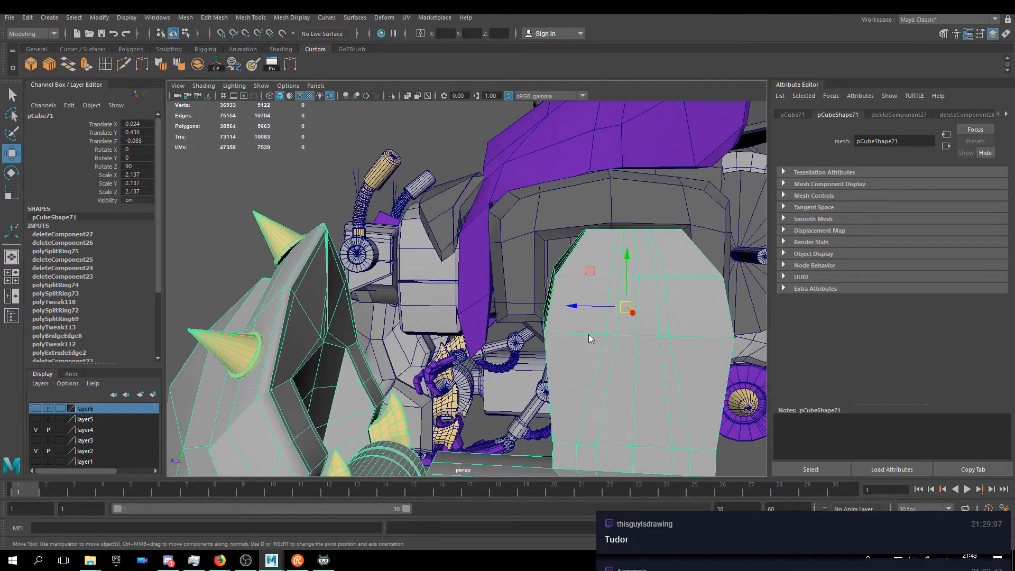
{"action": "right_click", "coordinate": [589, 269]}
{"action": "left_click", "coordinate": [622, 313]}
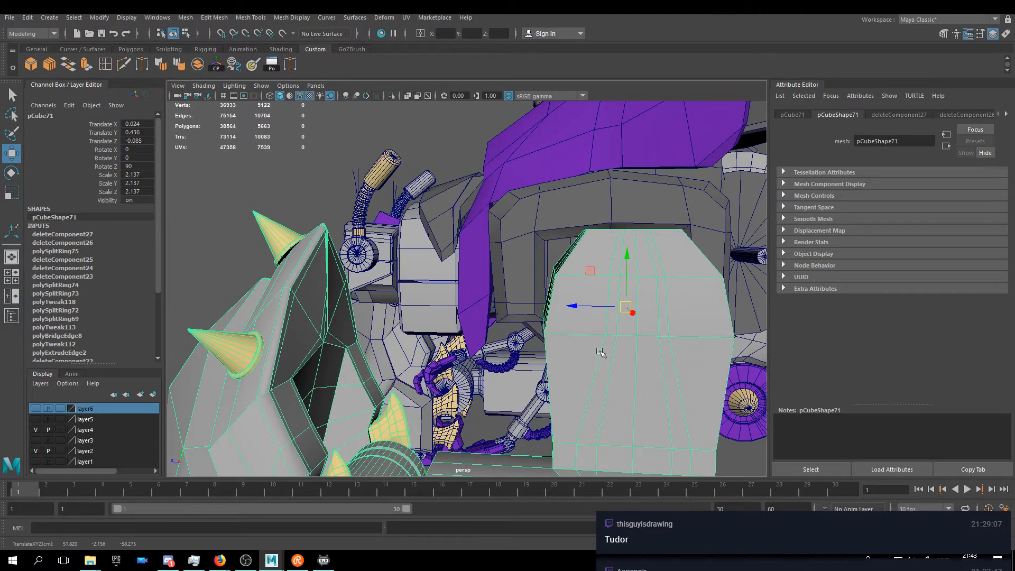
{"action": "scroll", "coordinate": [601, 353], "scroll_direction": "down", "scroll_amount": 5}
{"action": "left_click_drag", "start_coordinate": [601, 352], "coordinate": [480, 206], "text": "alt"}
- Select the bolt-hole cylinder running across the torso and scale it shorter along its length
{"action": "left_click", "coordinate": [613, 330]}
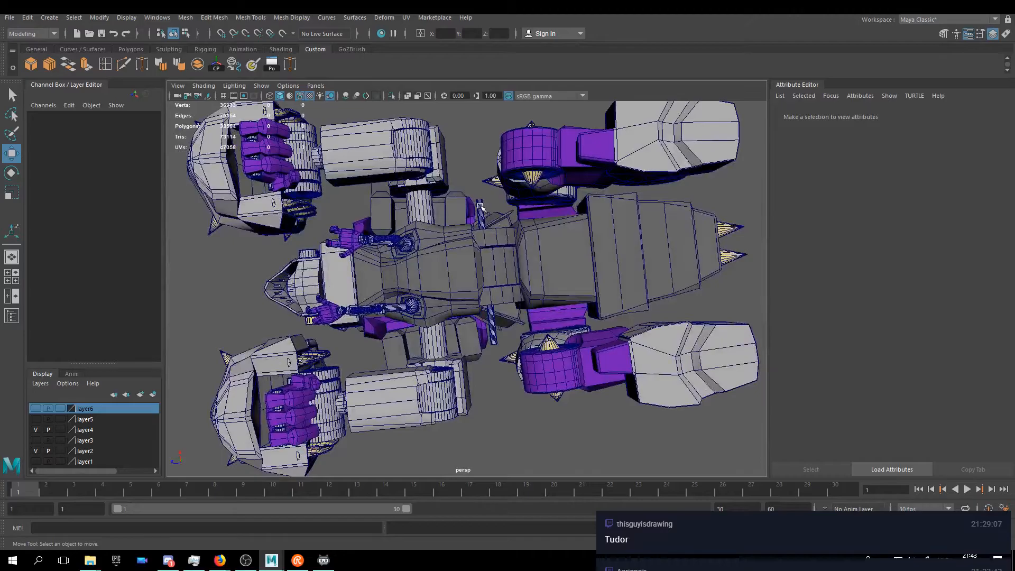
{"action": "left_click", "coordinate": [480, 207]}
{"action": "key", "text": "r"}
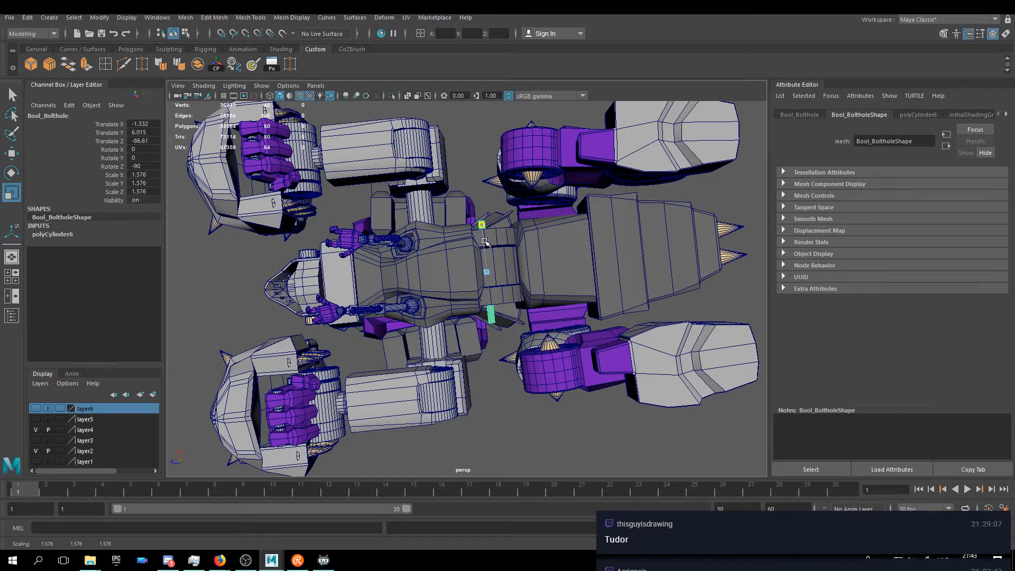
{"action": "key", "text": "w"}
{"action": "mouse_move", "coordinate": [484, 241]}
{"action": "left_mouse_down", "text": "alt"}
{"action": "mouse_move", "coordinate": [597, 191]}
{"action": "mouse_move", "coordinate": [473, 222]}
{"action": "mouse_move", "coordinate": [478, 261]}
{"action": "mouse_move", "coordinate": [479, 213]}
{"action": "mouse_move", "coordinate": [484, 253]}
{"action": "left_mouse_up", "text": "alt"}
{"action": "left_click", "coordinate": [616, 185]}
- Select the torso panel's corner vertices beside the curved collar and snap them to the neighbouring panel corner
{"action": "scroll", "coordinate": [470, 227], "scroll_direction": "up", "scroll_amount": 5}
{"action": "left_click", "coordinate": [478, 213]}
{"action": "scroll", "coordinate": [491, 295], "scroll_direction": "up", "scroll_amount": 5}
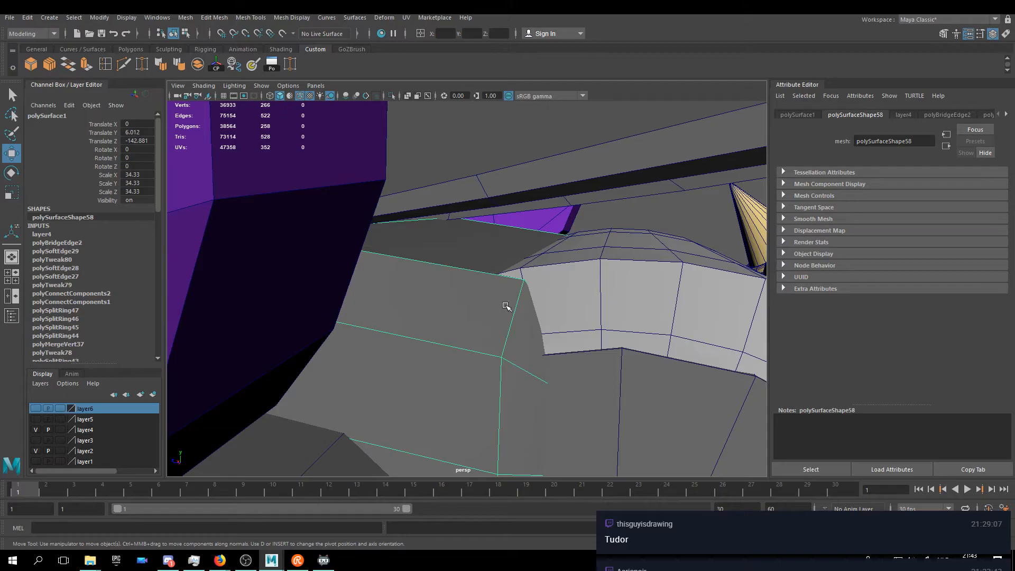
{"action": "key", "text": "F8"}
{"action": "left_click_drag", "start_coordinate": [518, 288], "coordinate": [426, 256], "text": "alt"}
{"action": "left_click", "coordinate": [411, 264], "text": "shift"}
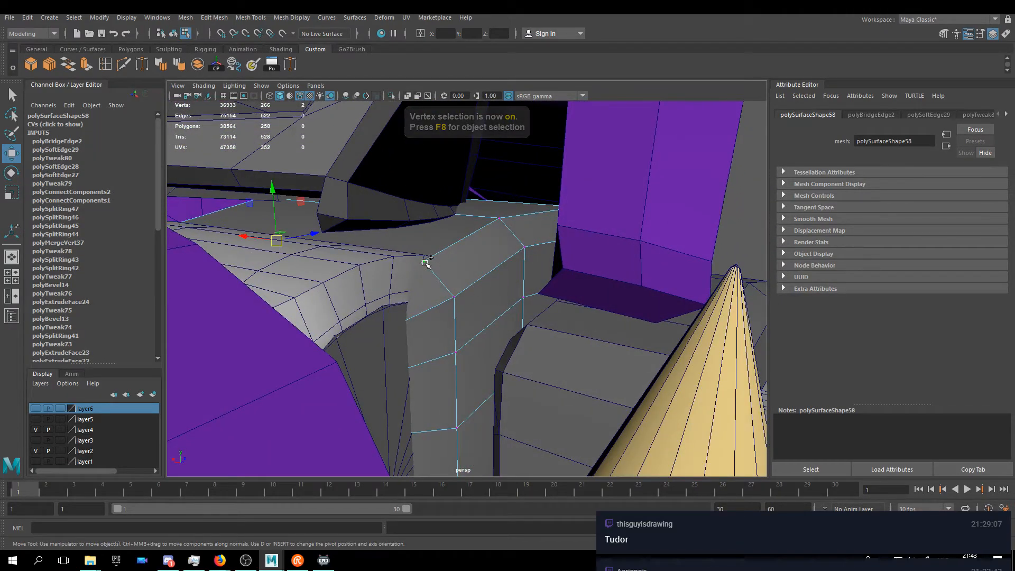
{"action": "key", "text": "v"}
{"action": "left_click_drag", "start_coordinate": [290, 201], "coordinate": [476, 262]}
{"action": "key", "text": "v"}
{"action": "right_click_drag", "start_coordinate": [502, 271], "coordinate": [528, 254]}
- Check the adjusted torso panel and the robot's side, and save the scene
{"action": "left_click_drag", "start_coordinate": [347, 346], "coordinate": [475, 350], "text": "alt"}
{"action": "key", "text": "f"}
{"action": "left_click", "coordinate": [578, 196]}
{"action": "left_click_drag", "start_coordinate": [529, 312], "coordinate": [477, 292], "text": "alt"}
{"action": "middle_click_drag", "start_coordinate": [458, 308], "coordinate": [435, 200], "text": "alt"}
{"action": "left_click_drag", "start_coordinate": [435, 199], "coordinate": [468, 310], "text": "alt"}
{"action": "scroll", "coordinate": [415, 267], "scroll_direction": "up", "scroll_amount": 2}
{"action": "key", "text": "q"}
{"action": "key", "text": "ctrl+s"}
{"action": "key", "text": "w"}
{"action": "key", "text": "alt+Tab"}
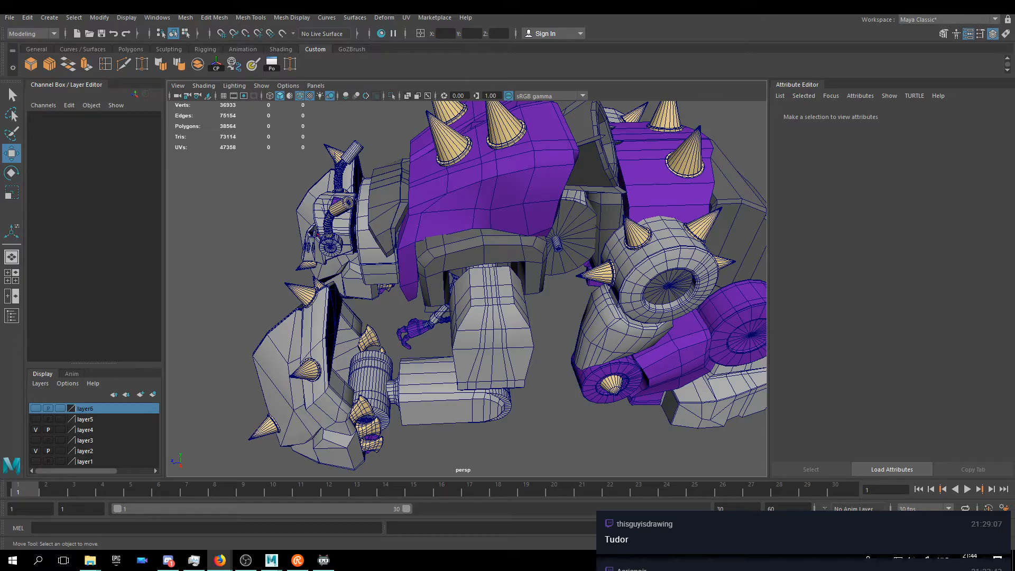
- Move the leftover curve near the upper arm out beside the robot to Translate X 104.93, and save the scene
{"action": "left_click_drag", "start_coordinate": [470, 269], "coordinate": [529, 268], "text": "alt"}
{"action": "left_click", "coordinate": [459, 235]}
{"action": "right_click", "coordinate": [518, 236]}
{"action": "left_click", "coordinate": [574, 286]}
{"action": "mouse_move", "coordinate": [565, 275]}
{"action": "left_mouse_down", "text": "alt"}
{"action": "mouse_move", "coordinate": [580, 268]}
{"action": "mouse_move", "coordinate": [576, 282]}
{"action": "left_mouse_up", "text": "alt"}
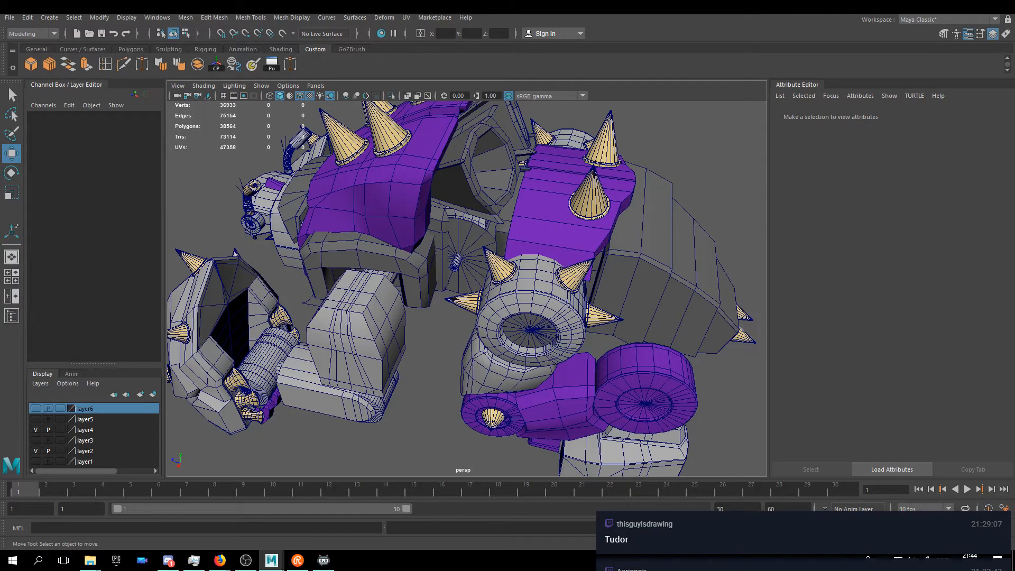
{"action": "left_click_drag", "start_coordinate": [482, 347], "coordinate": [552, 256], "text": "alt"}
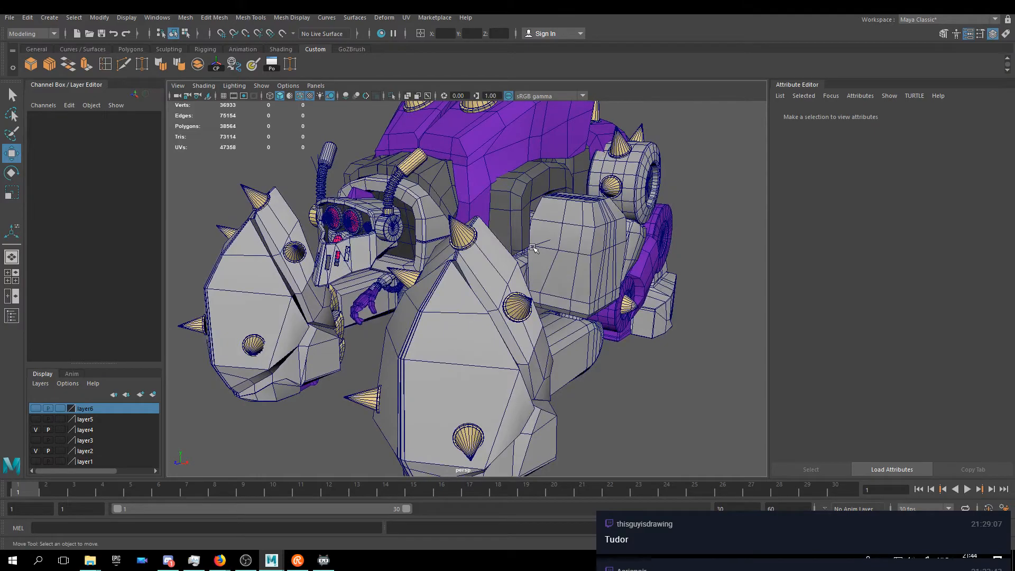
{"action": "left_click", "coordinate": [532, 247]}
{"action": "left_click_drag", "start_coordinate": [599, 229], "coordinate": [679, 280]}
{"action": "scroll", "coordinate": [521, 264], "scroll_direction": "down", "scroll_amount": 5}
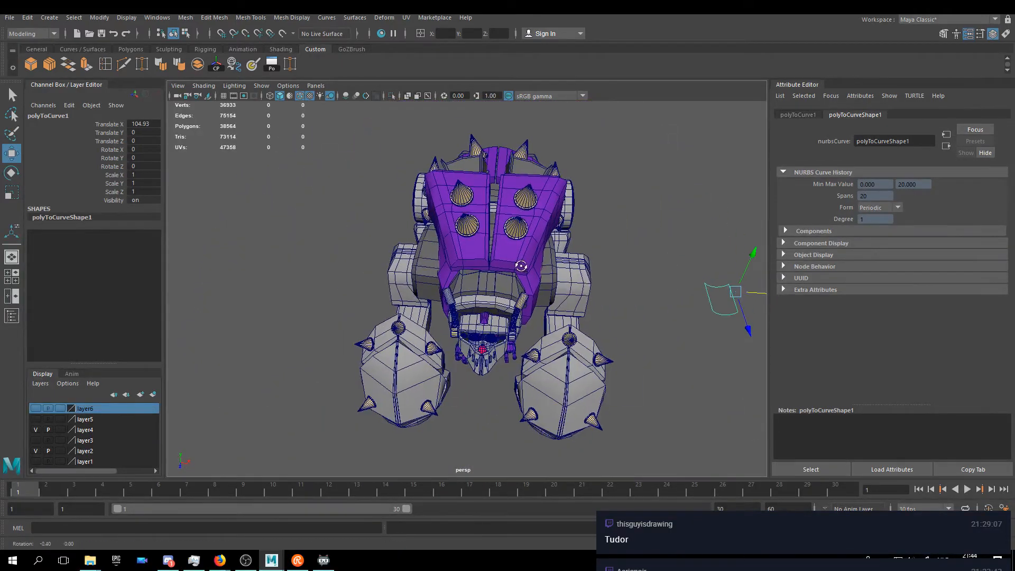
{"action": "left_click_drag", "start_coordinate": [518, 266], "coordinate": [527, 267], "text": "alt"}
{"action": "key", "text": "q"}
{"action": "key", "text": "ctrl+s"}
{"action": "key", "text": "w"}
- Review the spiked fists, head, back armor and upper arm from several angles, and save the scene
{"action": "left_click_drag", "start_coordinate": [411, 185], "coordinate": [574, 267], "text": "alt"}
{"action": "scroll", "coordinate": [456, 284], "scroll_direction": "up", "scroll_amount": 3}
{"action": "right_click_drag", "start_coordinate": [575, 268], "coordinate": [650, 285], "text": "alt"}
{"action": "left_click_drag", "start_coordinate": [650, 284], "coordinate": [582, 268], "text": "alt"}
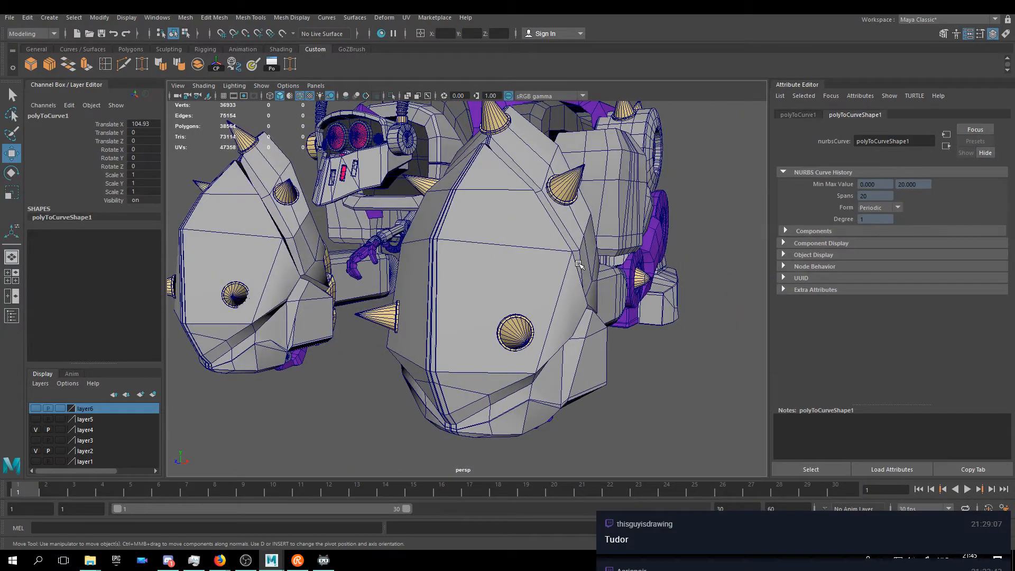
{"action": "left_click_drag", "start_coordinate": [478, 293], "coordinate": [489, 344], "text": "alt"}
{"action": "middle_click_drag", "start_coordinate": [444, 265], "coordinate": [575, 391], "text": "alt"}
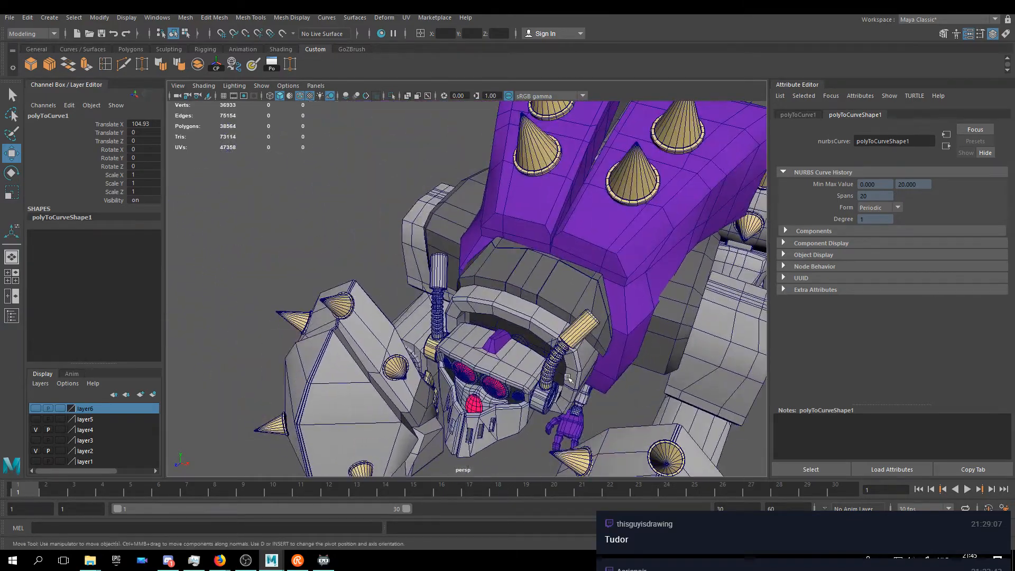
{"action": "middle_click_drag", "start_coordinate": [610, 316], "coordinate": [499, 336], "text": "alt"}
{"action": "right_click_drag", "start_coordinate": [498, 335], "coordinate": [511, 349], "text": "alt"}
{"action": "left_click_drag", "start_coordinate": [477, 353], "coordinate": [396, 299], "text": "alt"}
{"action": "left_click_drag", "start_coordinate": [452, 365], "coordinate": [428, 366], "text": "alt"}
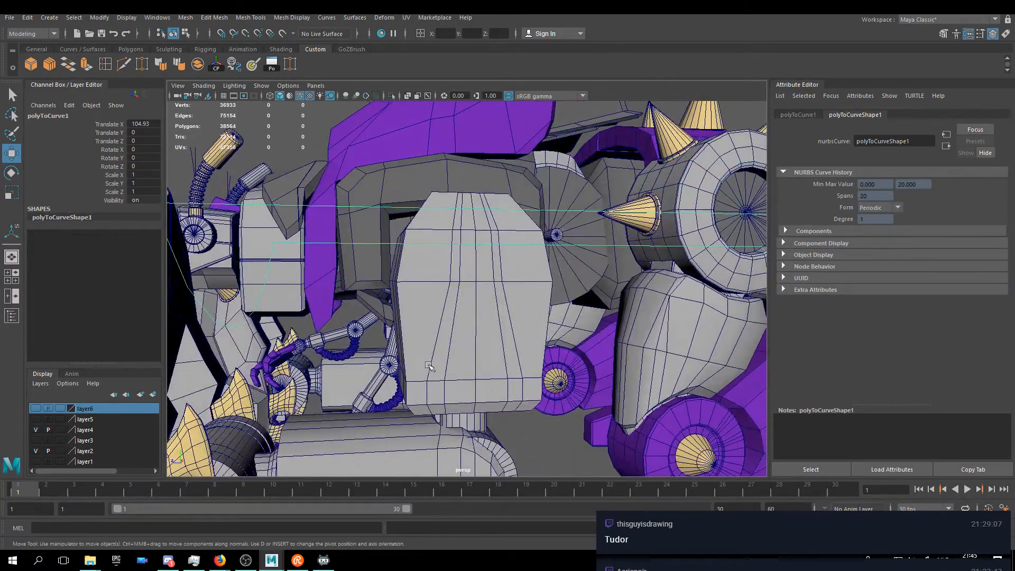
{"action": "key", "text": "a"}
{"action": "key", "text": "ctrl+s"}
- Move the leftover curve farther away from the robot to Translate X 201.125
{"action": "left_click_drag", "start_coordinate": [440, 251], "coordinate": [276, 345], "text": "alt"}
{"action": "left_click", "coordinate": [276, 345]}
{"action": "left_click", "coordinate": [273, 319]}
{"action": "middle_click_drag", "start_coordinate": [273, 319], "coordinate": [389, 251], "text": "alt"}
{"action": "left_click_drag", "start_coordinate": [388, 251], "coordinate": [411, 255], "text": "alt"}
{"action": "left_click_drag", "start_coordinate": [285, 266], "coordinate": [112, 281]}
{"action": "left_click_drag", "start_coordinate": [362, 242], "coordinate": [566, 235], "text": "alt"}
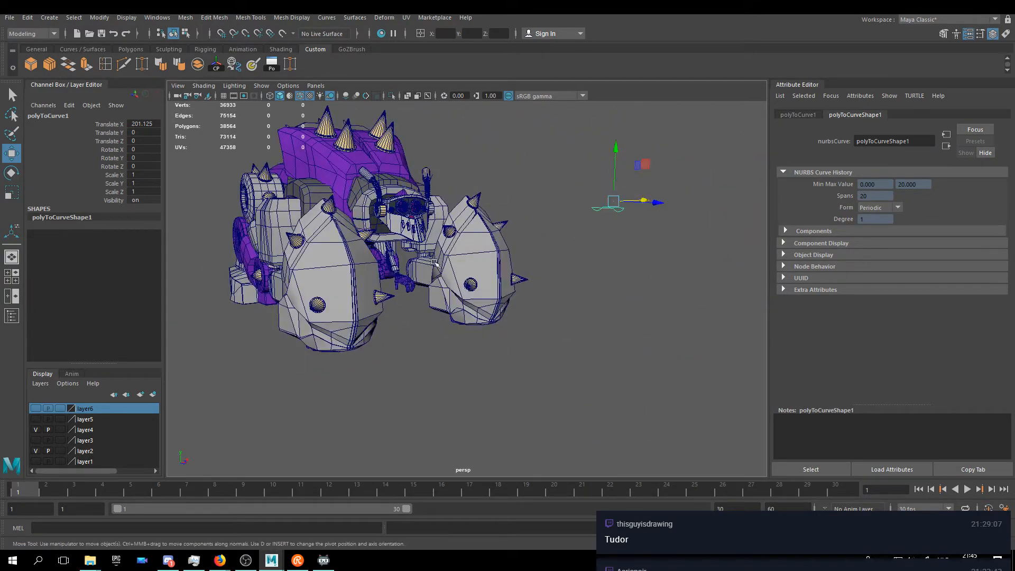
{"action": "right_click_drag", "start_coordinate": [421, 258], "coordinate": [466, 262], "text": "alt"}
{"action": "middle_click_drag", "start_coordinate": [346, 236], "coordinate": [501, 306], "text": "alt"}
{"action": "left_click_drag", "start_coordinate": [477, 300], "coordinate": [493, 285], "text": "alt"}
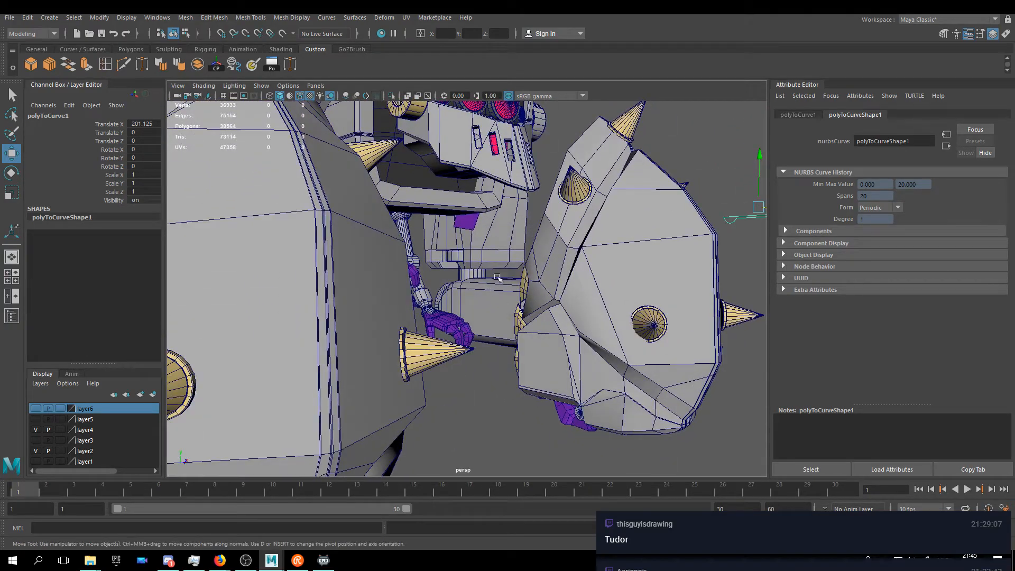
- Select the mesh that joins the torso, forearm and spiked fist to check its extent, and save the scene
{"action": "left_click", "coordinate": [480, 249]}
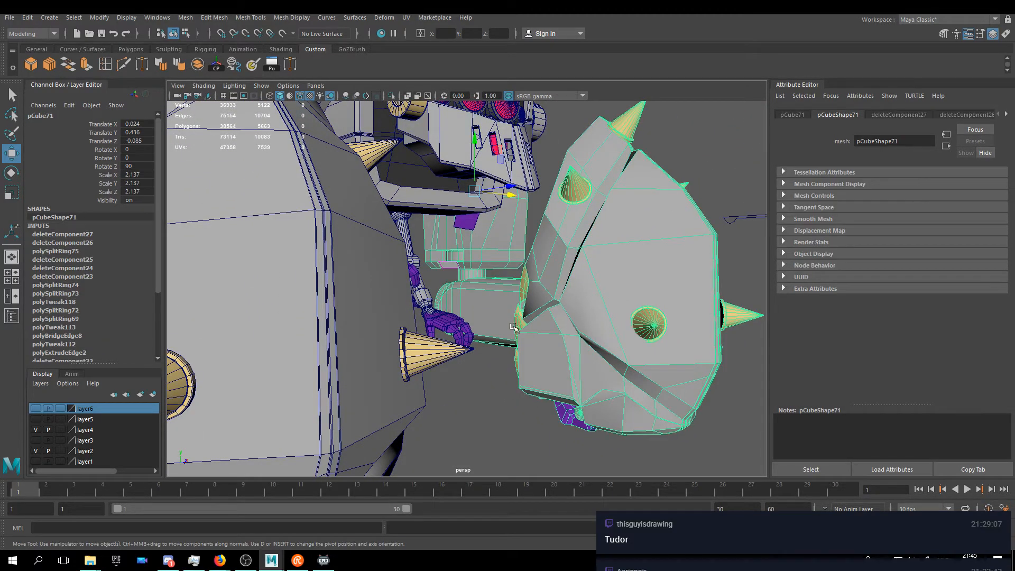
{"action": "left_click_drag", "start_coordinate": [480, 249], "coordinate": [495, 275], "text": "alt"}
{"action": "key", "text": "ctrl+s"}
- Clear the selection, review the robot's arm, side, face and fists from several angles, and save the scene
{"action": "left_click", "coordinate": [508, 390]}
{"action": "left_click_drag", "start_coordinate": [507, 389], "coordinate": [282, 315], "text": "alt"}
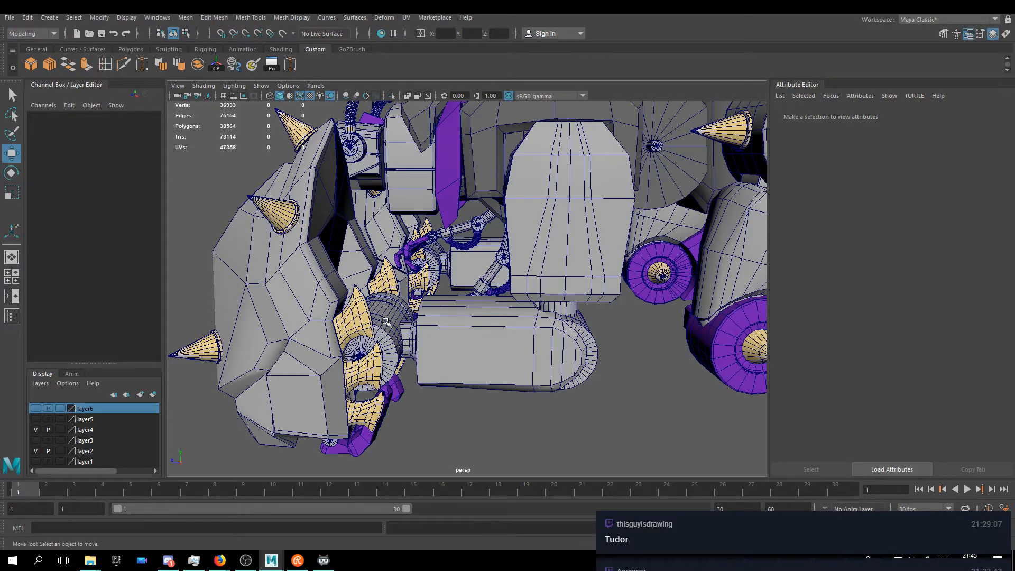
{"action": "left_click_drag", "start_coordinate": [563, 236], "coordinate": [557, 261], "text": "alt"}
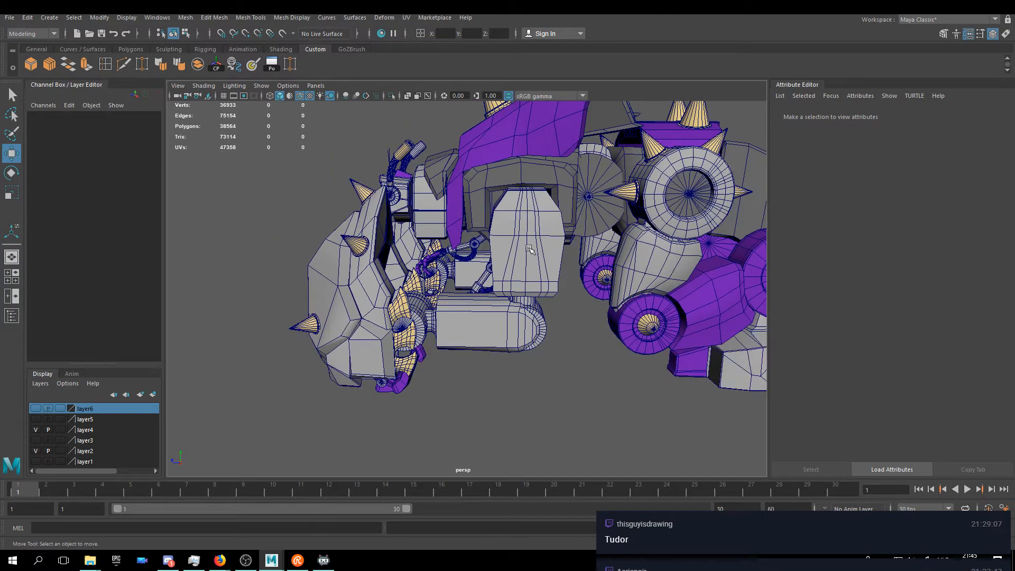
{"action": "left_click_drag", "start_coordinate": [517, 233], "coordinate": [414, 236], "text": "alt"}
{"action": "left_click_drag", "start_coordinate": [435, 270], "coordinate": [568, 294], "text": "alt"}
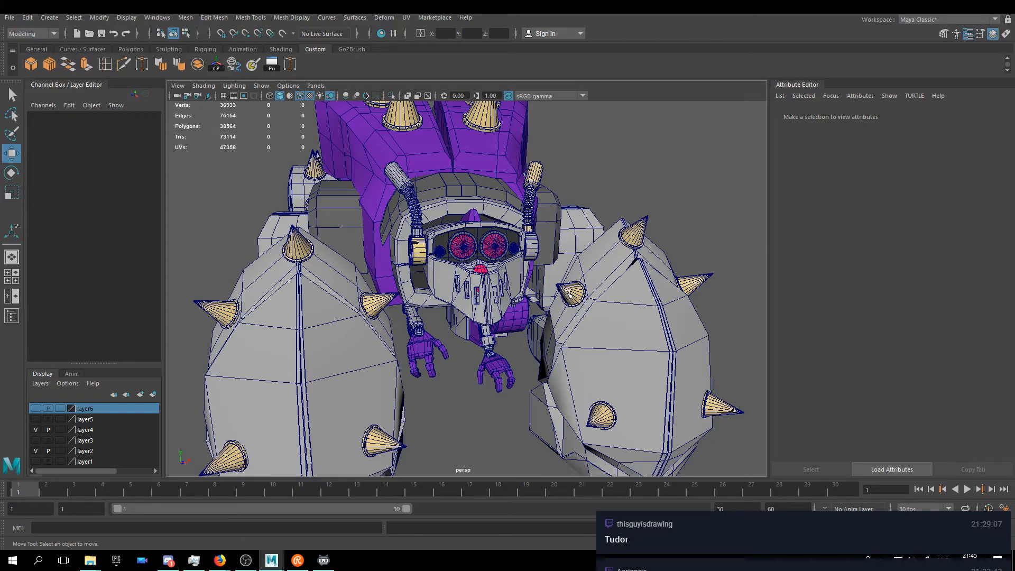
{"action": "mouse_move", "coordinate": [549, 280]}
{"action": "left_mouse_down", "text": "alt"}
{"action": "mouse_move", "coordinate": [517, 255]}
{"action": "mouse_move", "coordinate": [555, 296]}
{"action": "left_mouse_up", "text": "alt"}
{"action": "right_click_drag", "start_coordinate": [555, 296], "coordinate": [466, 213], "text": "alt"}
{"action": "left_click_drag", "start_coordinate": [466, 213], "coordinate": [493, 194], "text": "alt"}
{"action": "right_click_drag", "start_coordinate": [492, 193], "coordinate": [587, 220], "text": "alt"}
{"action": "left_click_drag", "start_coordinate": [587, 220], "coordinate": [529, 216], "text": "alt"}
{"action": "key", "text": "ctrl+s"}
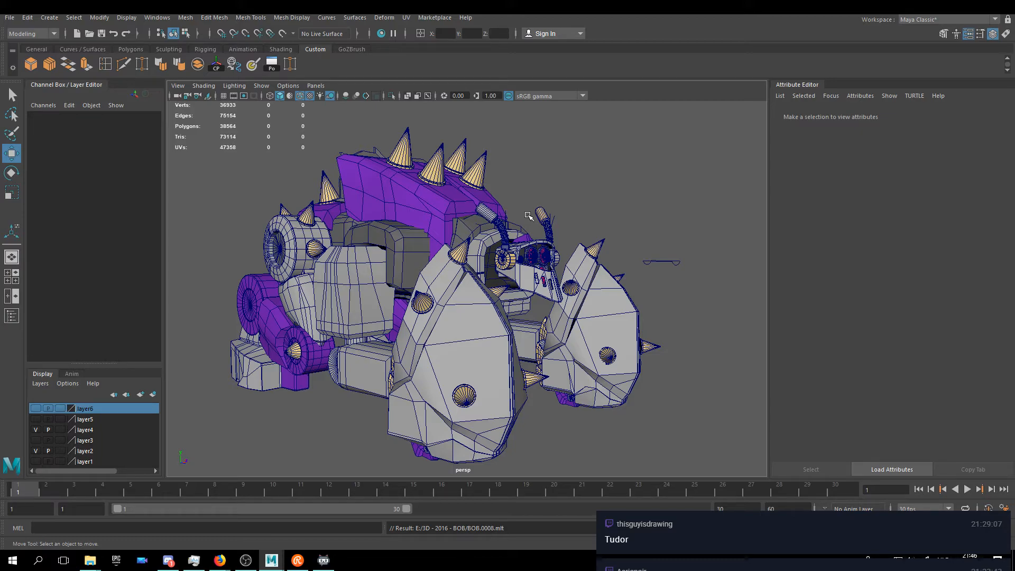
- Examine the whole robot from both front corners and the side, including back armor and legs, and save the scene
{"action": "left_click", "coordinate": [411, 191]}
{"action": "left_click_drag", "start_coordinate": [412, 192], "coordinate": [528, 215], "text": "alt"}
{"action": "left_click_drag", "start_coordinate": [651, 208], "coordinate": [438, 212], "text": "alt"}
{"action": "left_click", "coordinate": [581, 200]}
{"action": "left_click_drag", "start_coordinate": [476, 262], "coordinate": [483, 261], "text": "alt"}
{"action": "key", "text": "ctrl+s"}
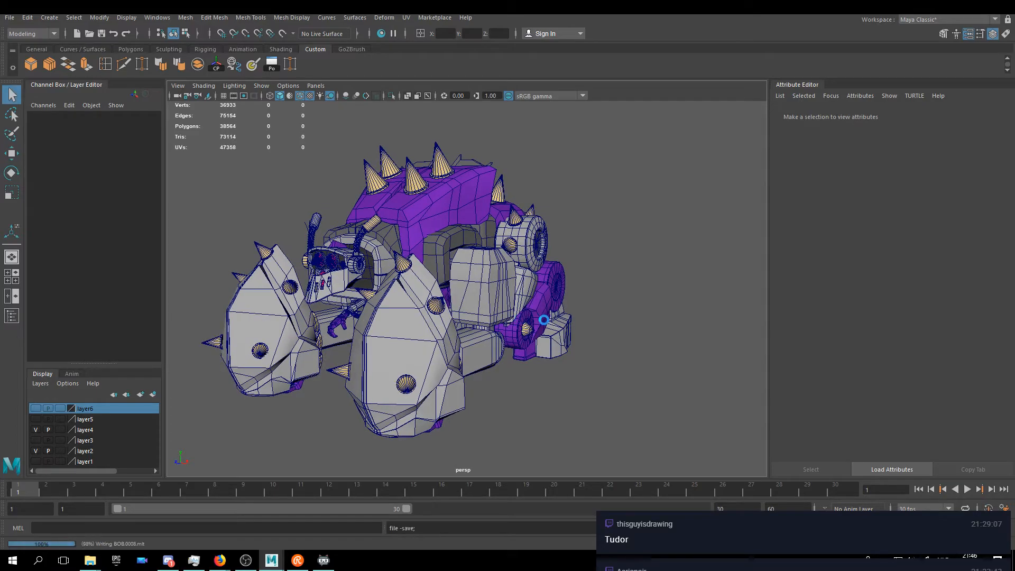
{"action": "left_click_drag", "start_coordinate": [545, 284], "coordinate": [450, 307], "text": "alt"}
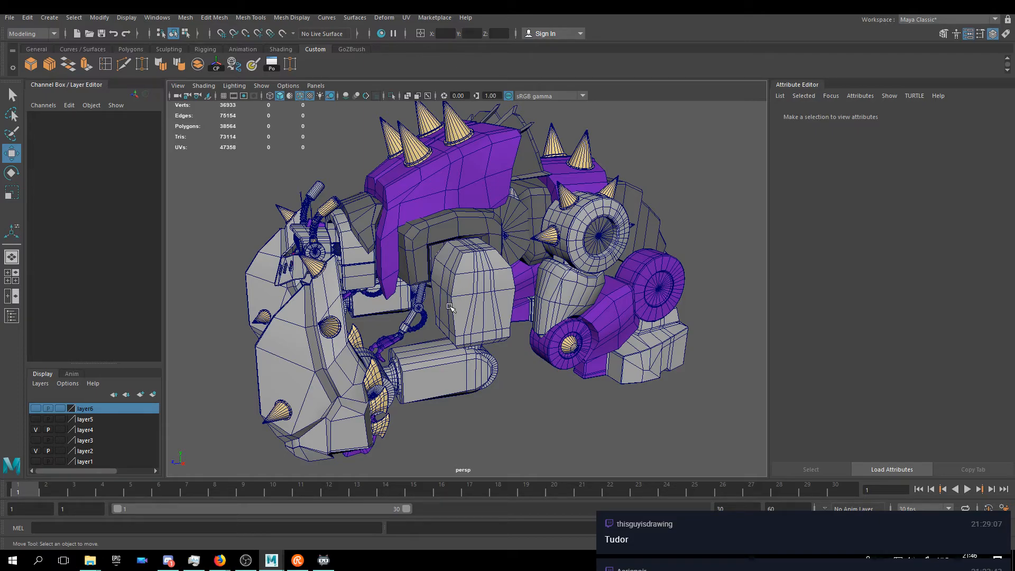
{"action": "left_click_drag", "start_coordinate": [517, 244], "coordinate": [459, 222], "text": "alt"}
{"action": "left_click_drag", "start_coordinate": [376, 348], "coordinate": [420, 262], "text": "alt"}
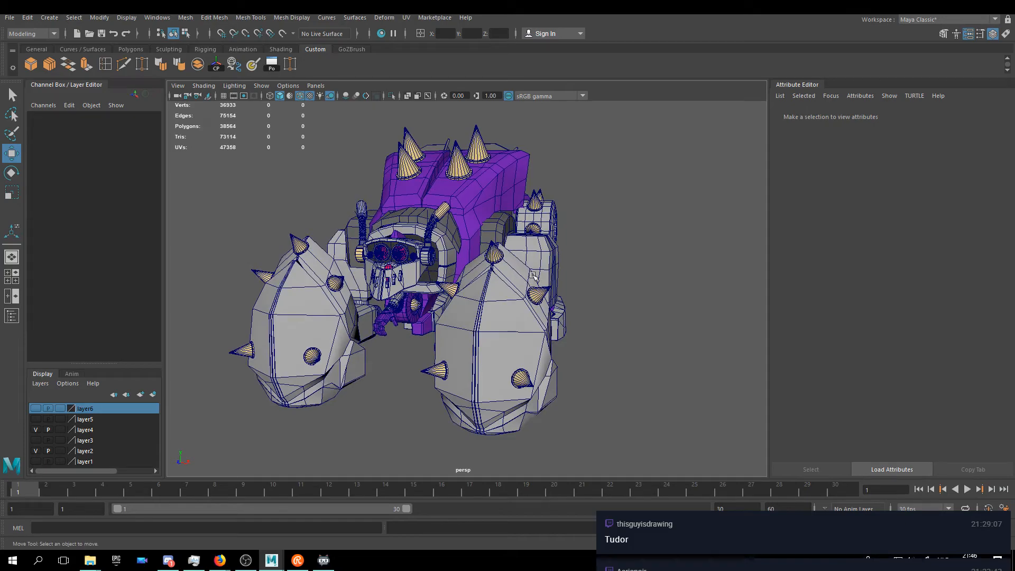